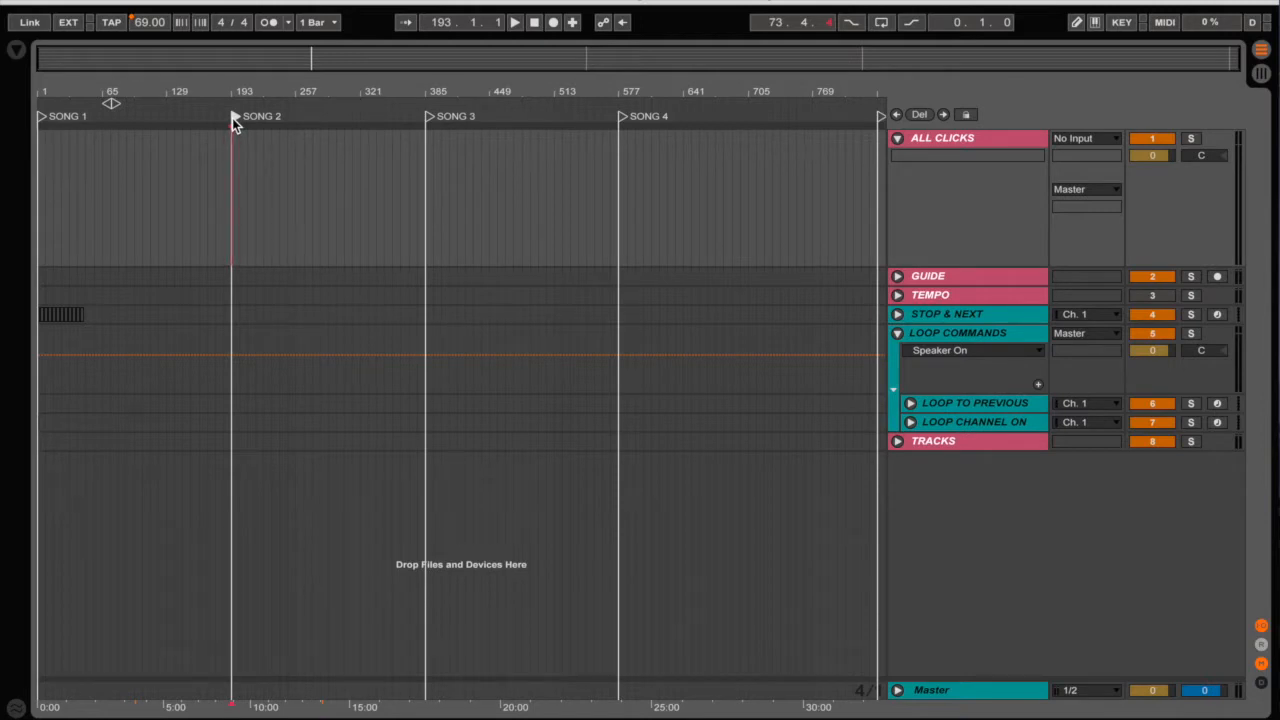
- Select the SONG 1 locator, and in Finder open the ABLETON SESSIONS folder inside TRACKS on the LWC_1 drive
left_click(42, 116)
key("plus")
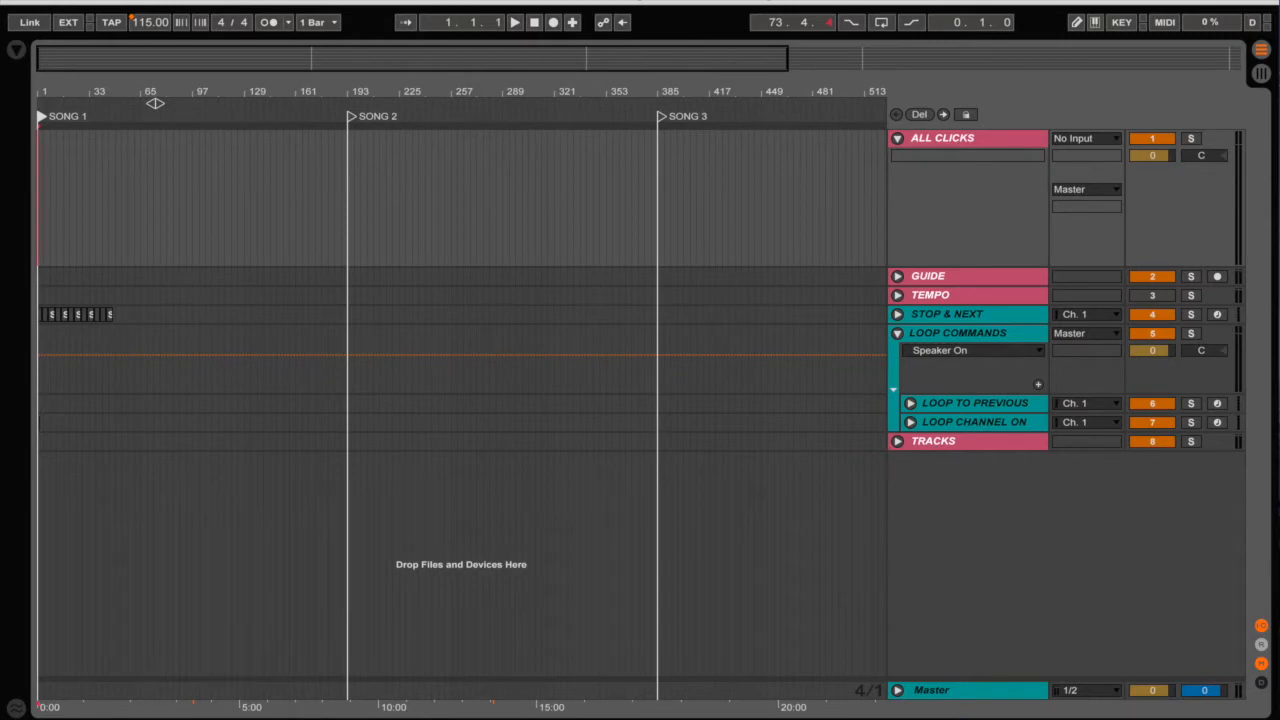
mouse_move(430, 717)
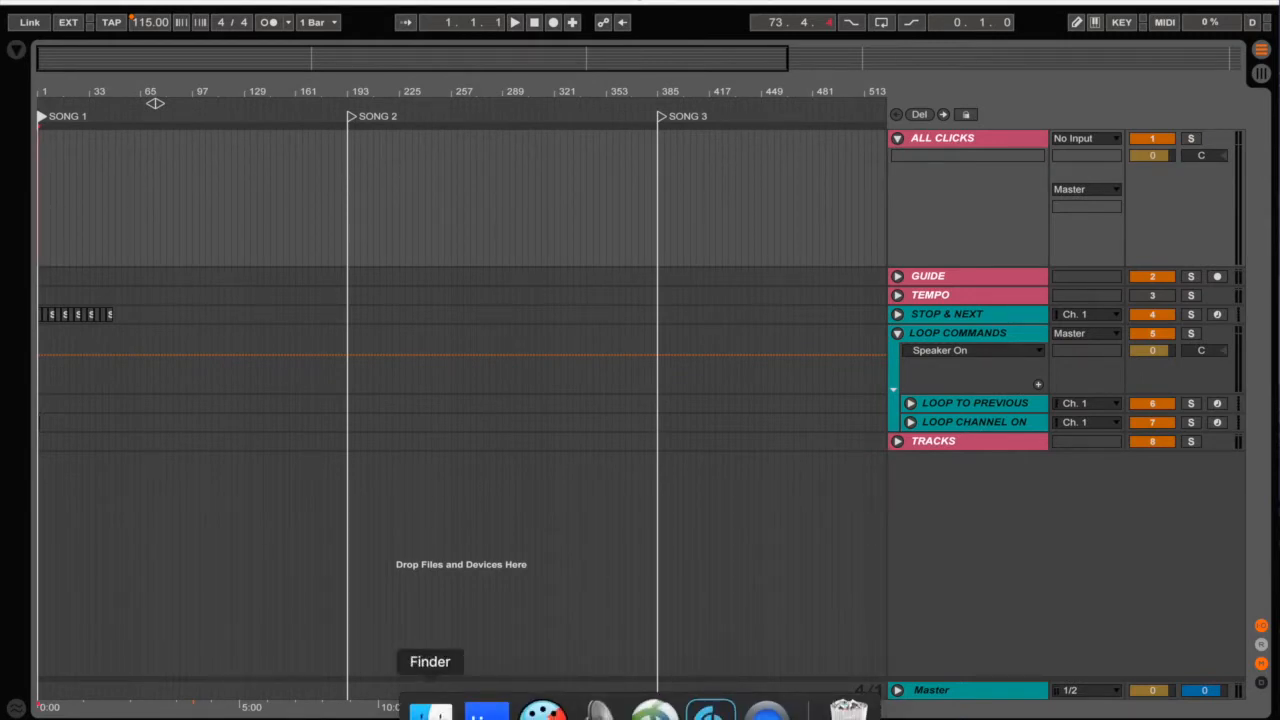
left_click(430, 712)
left_click(310, 426)
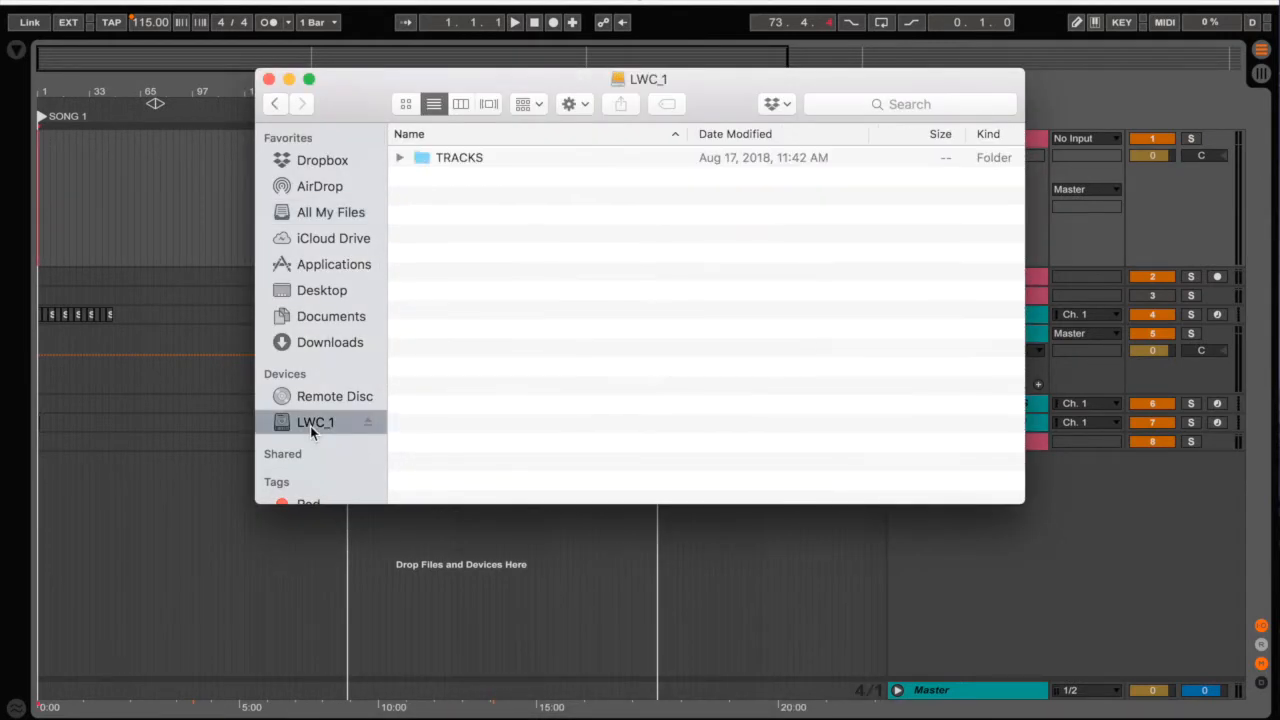
double_click(447, 166)
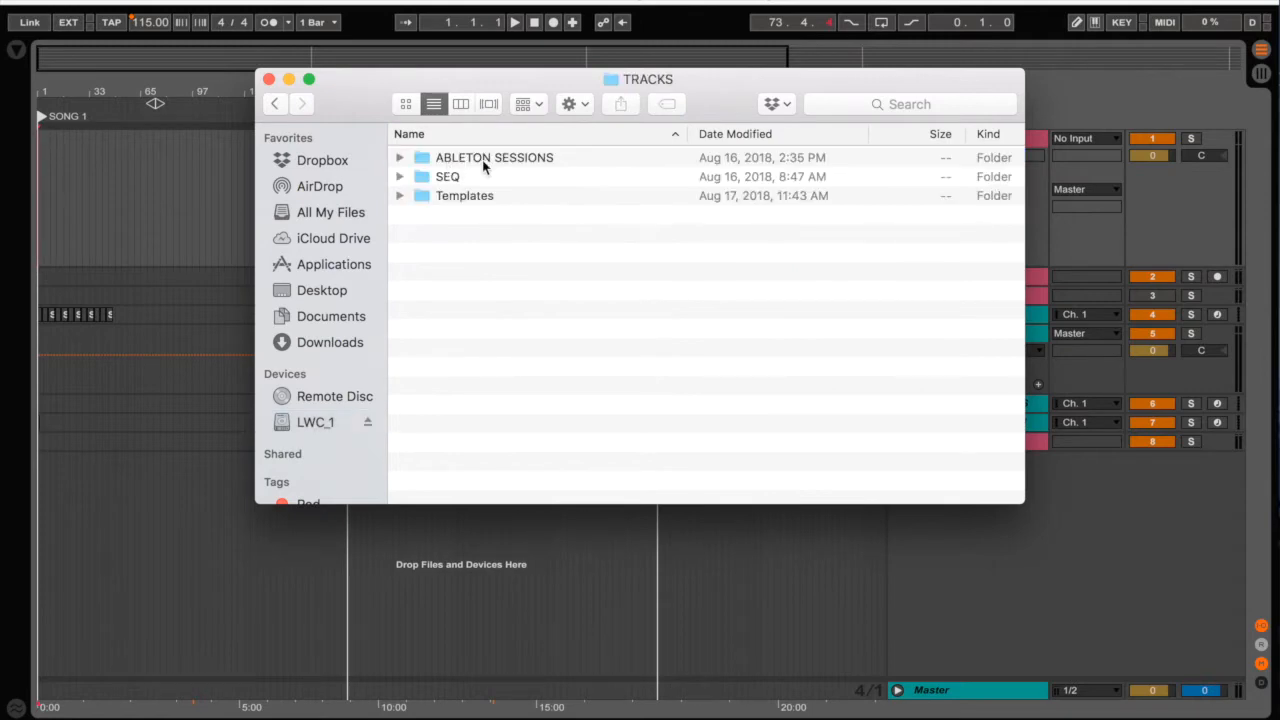
double_click(486, 165)
- Import You Are Life_C_115bpm.als from its project folder into the arrangement at SONG 1, below the TRACKS track
scroll(545, 392, "down", 15)
scroll(545, 395, "down", 3)
scroll(543, 398, "up", 15)
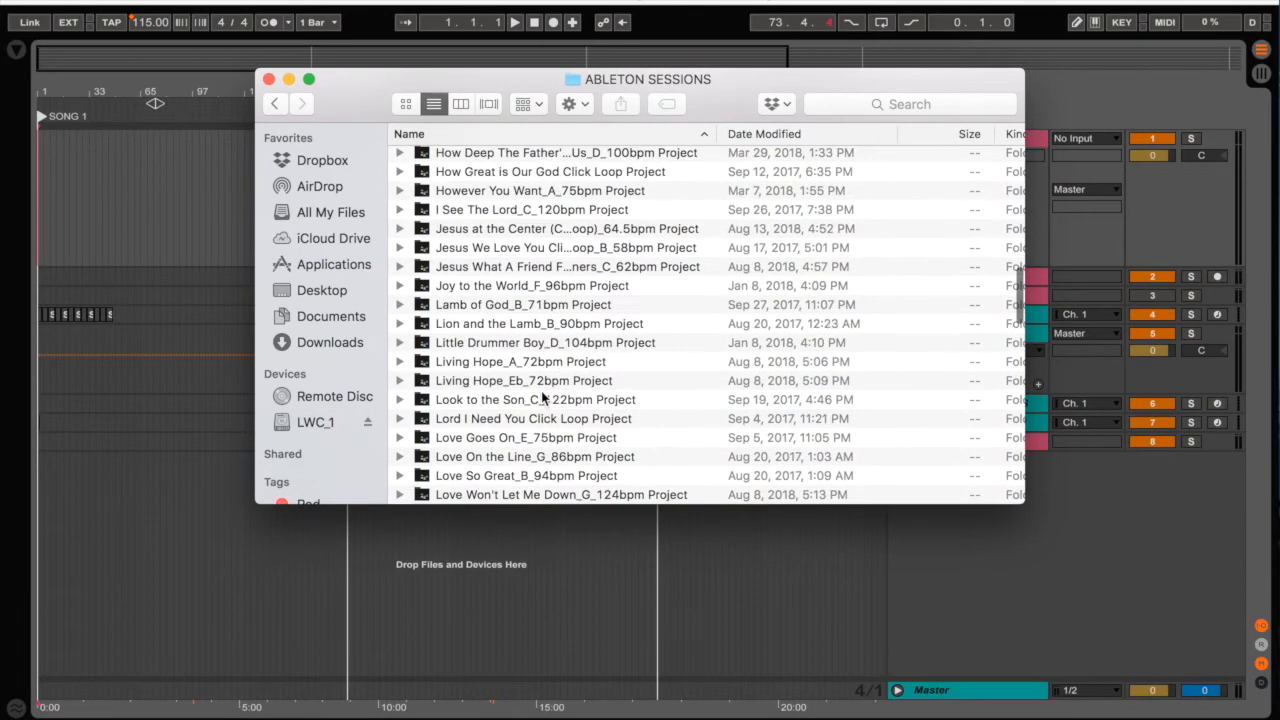
scroll(543, 398, "down", 15)
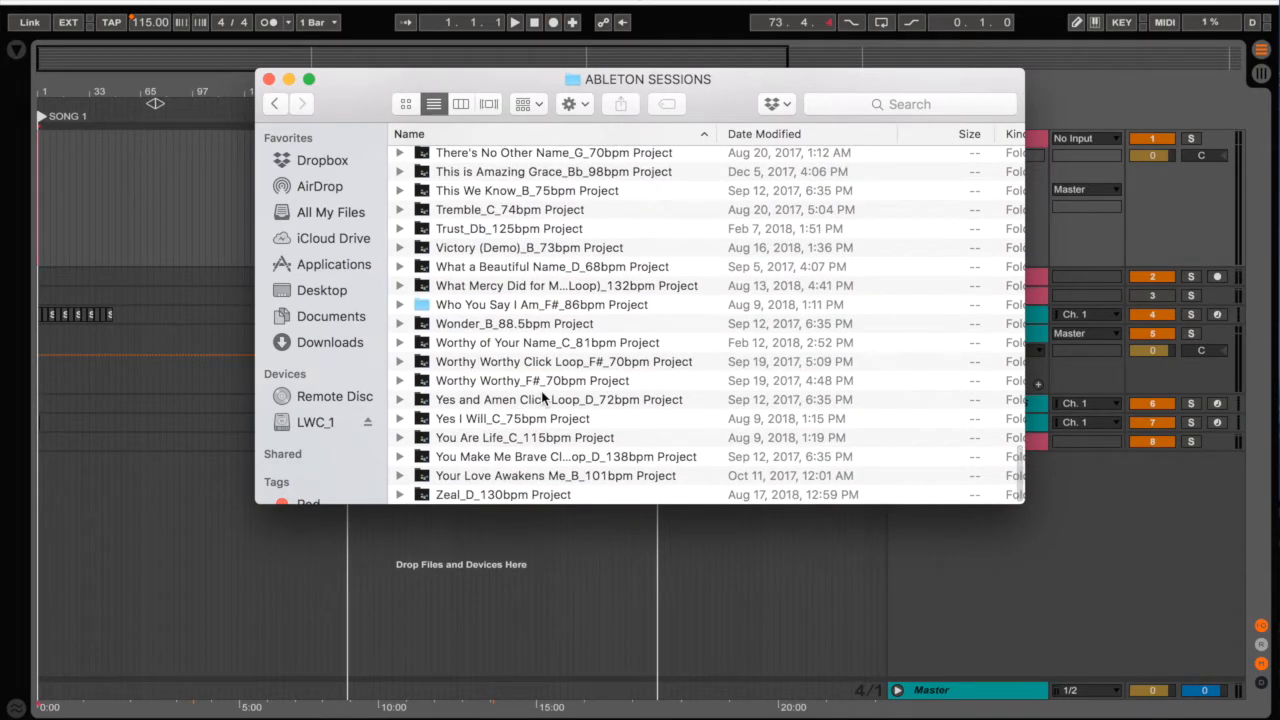
left_click(490, 439)
double_click(490, 438)
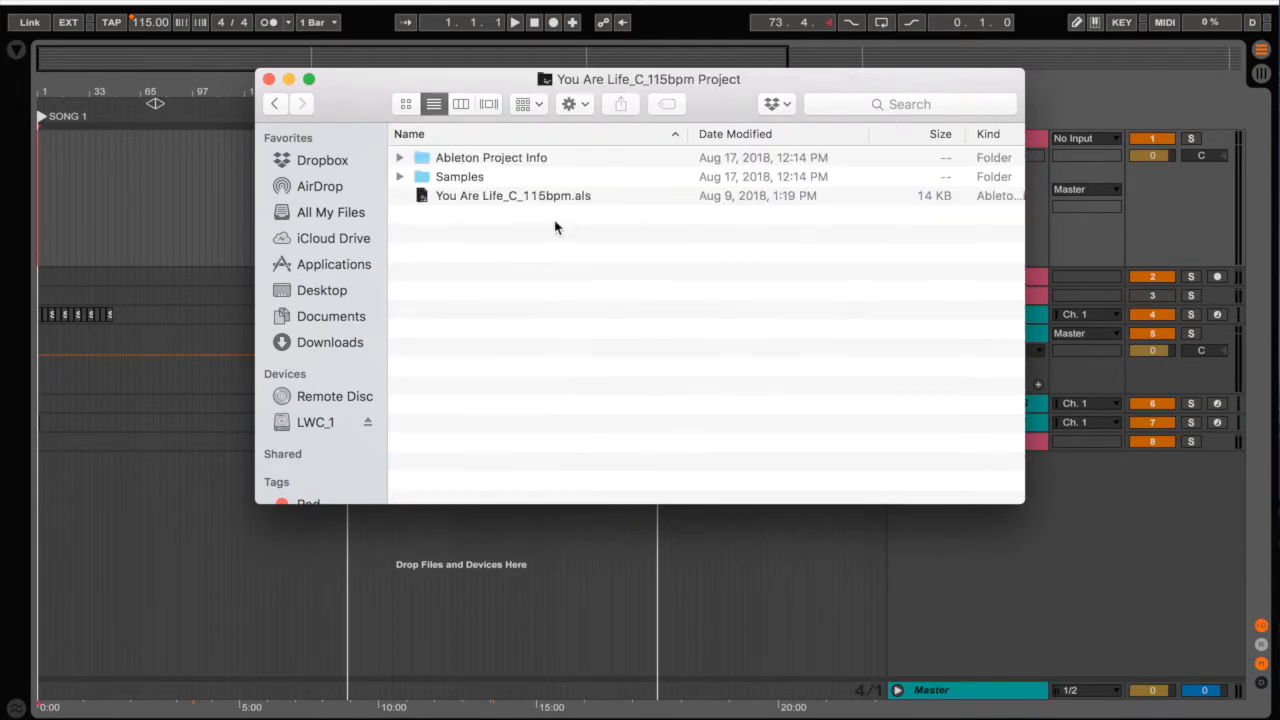
left_click_drag(553, 198, 128, 473)
left_click(98, 268)
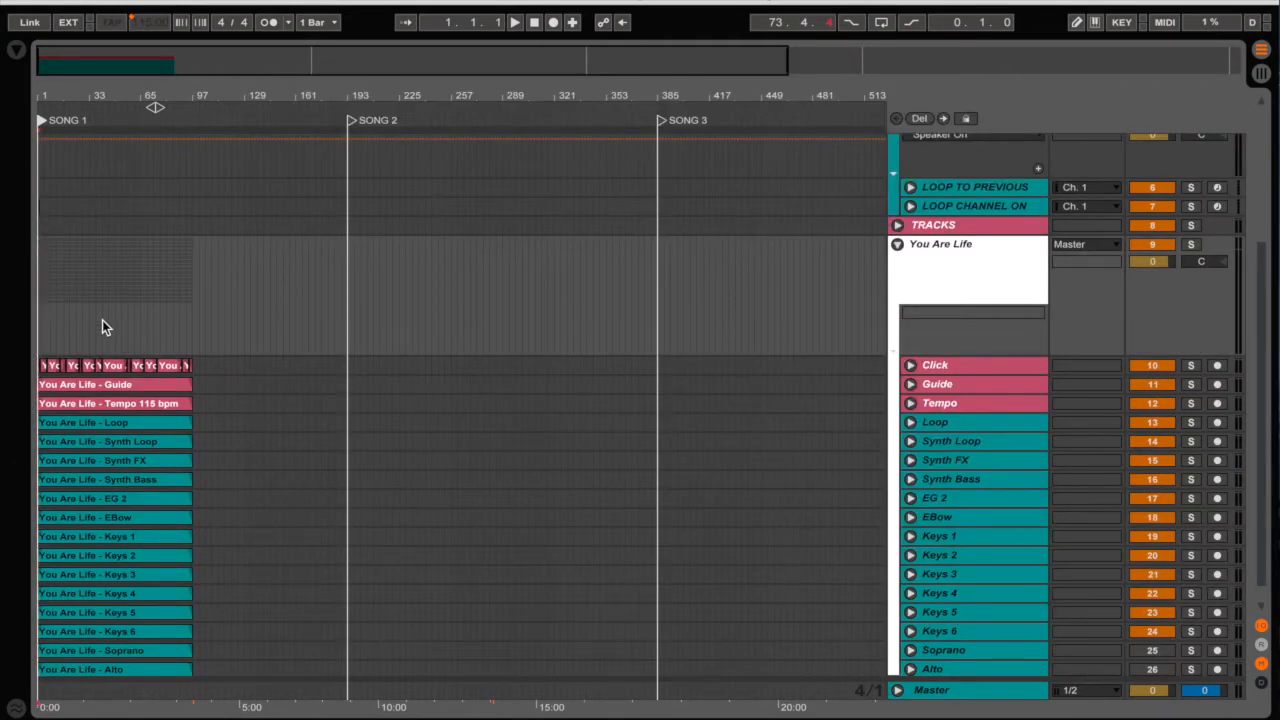
- Check the section clips of the imported You Are Life group, and fold the group track
key("plus")
key("plus")
key("plus")
key("plus")
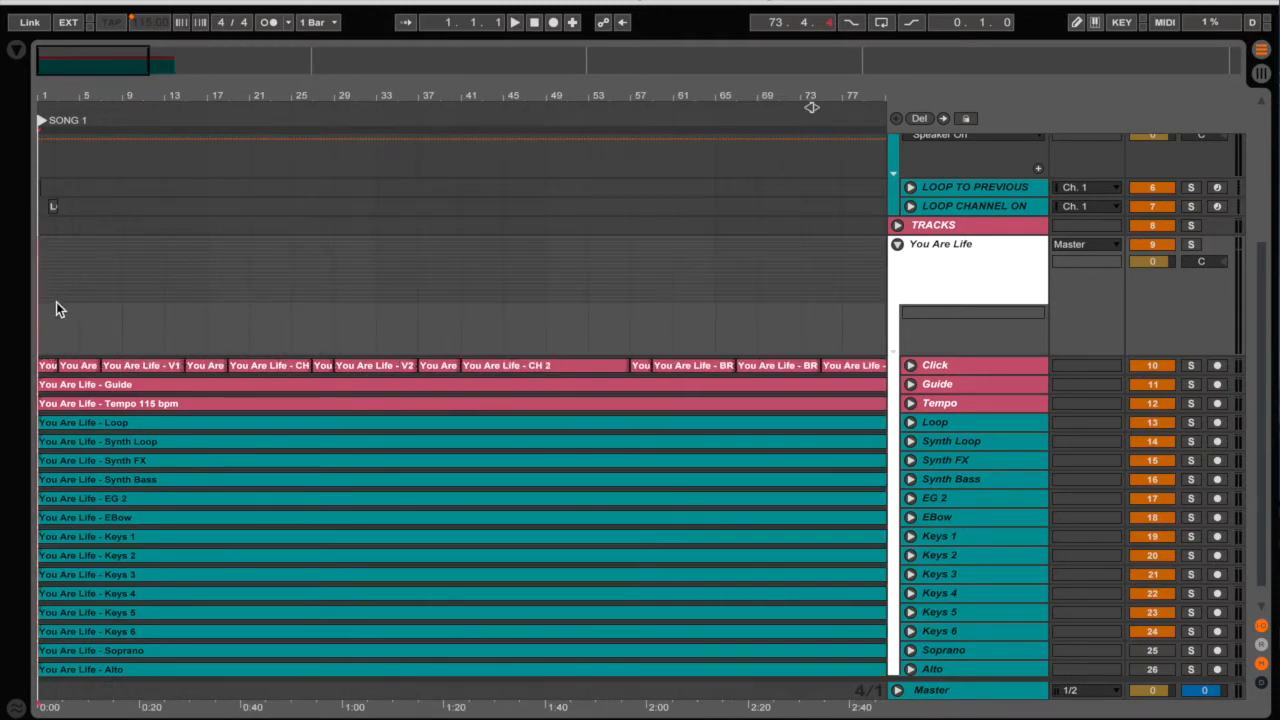
scroll(650, 587, "down", 1)
scroll(650, 587, "right", 2)
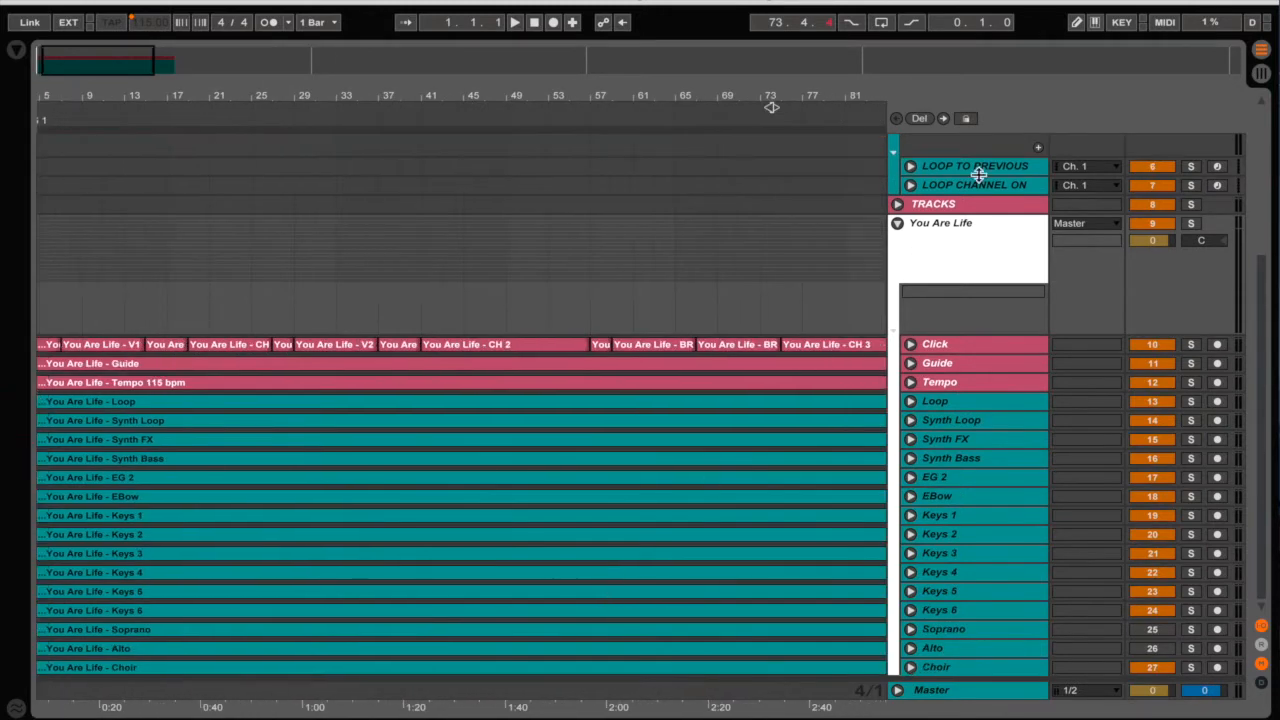
key("minus")
key("minus")
key("minus")
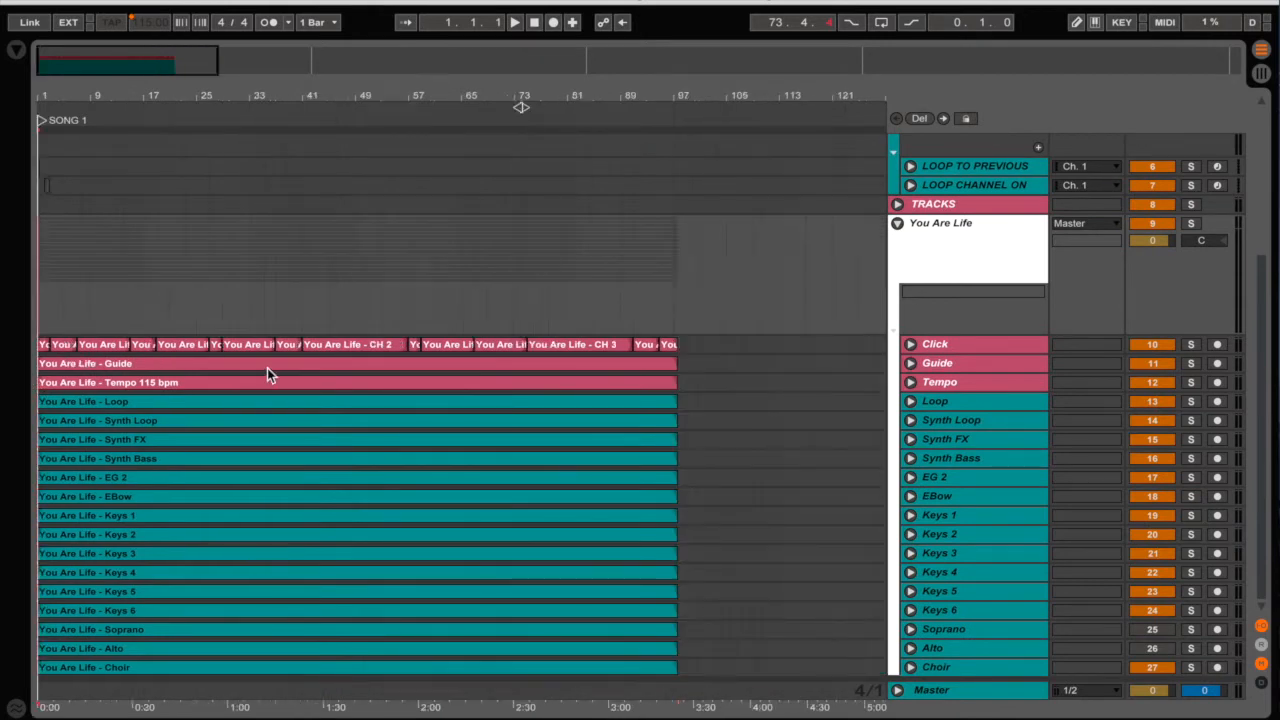
left_click(897, 223)
- From Finder's ABLETON SESSIONS folder, import No Other Name_G_74bpm.als at SONG 1, below the You Are Life group
left_click(430, 712)
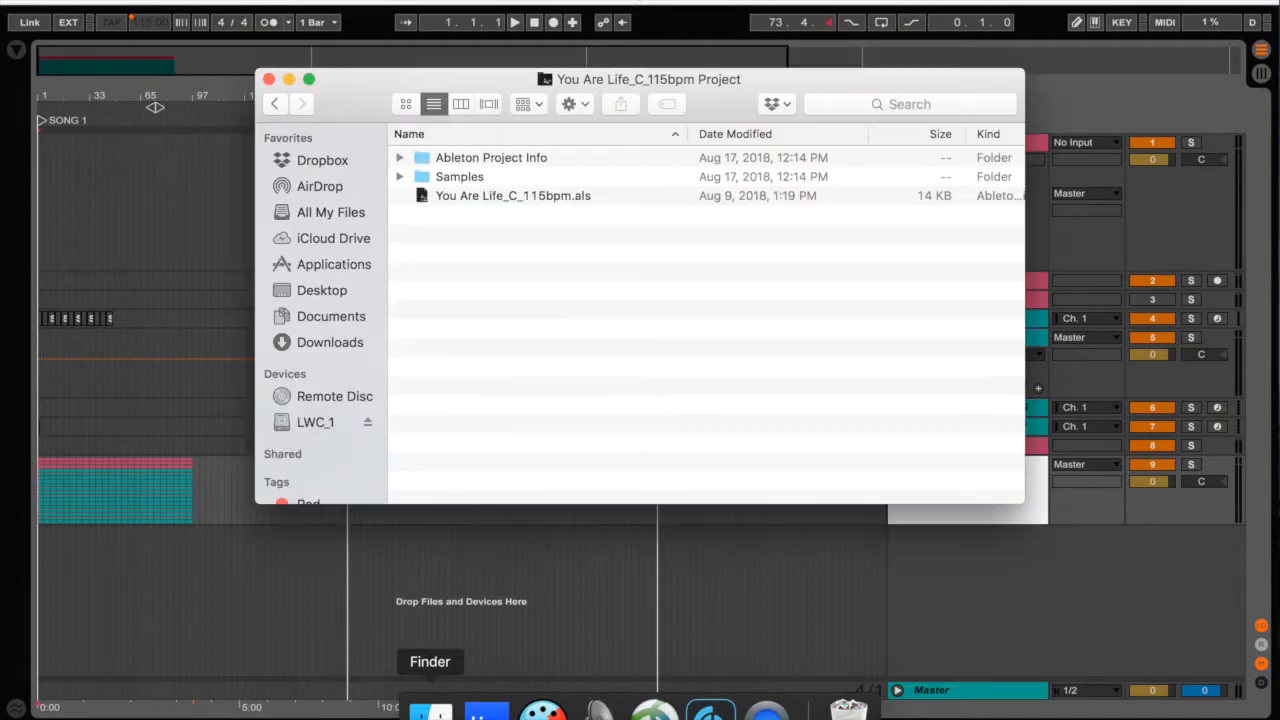
left_click(274, 104)
scroll(502, 310, "up", 15)
scroll(502, 313, "up", 15)
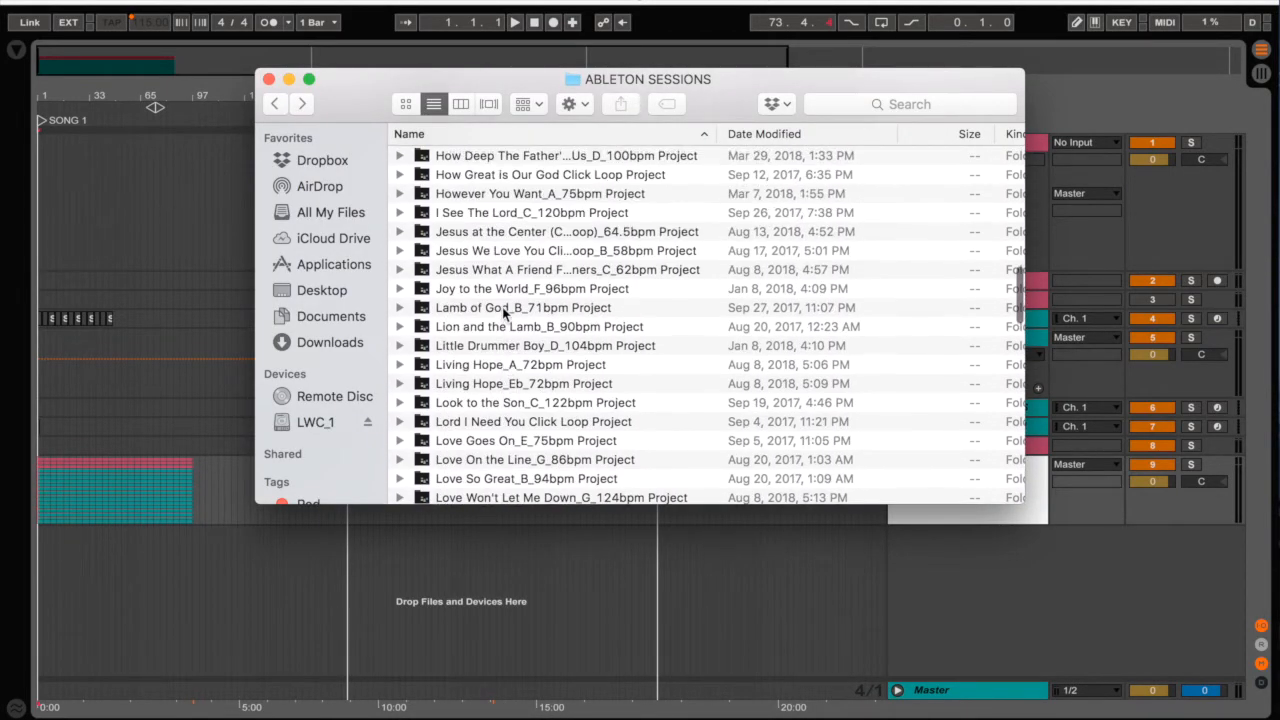
scroll(504, 313, "up", 5)
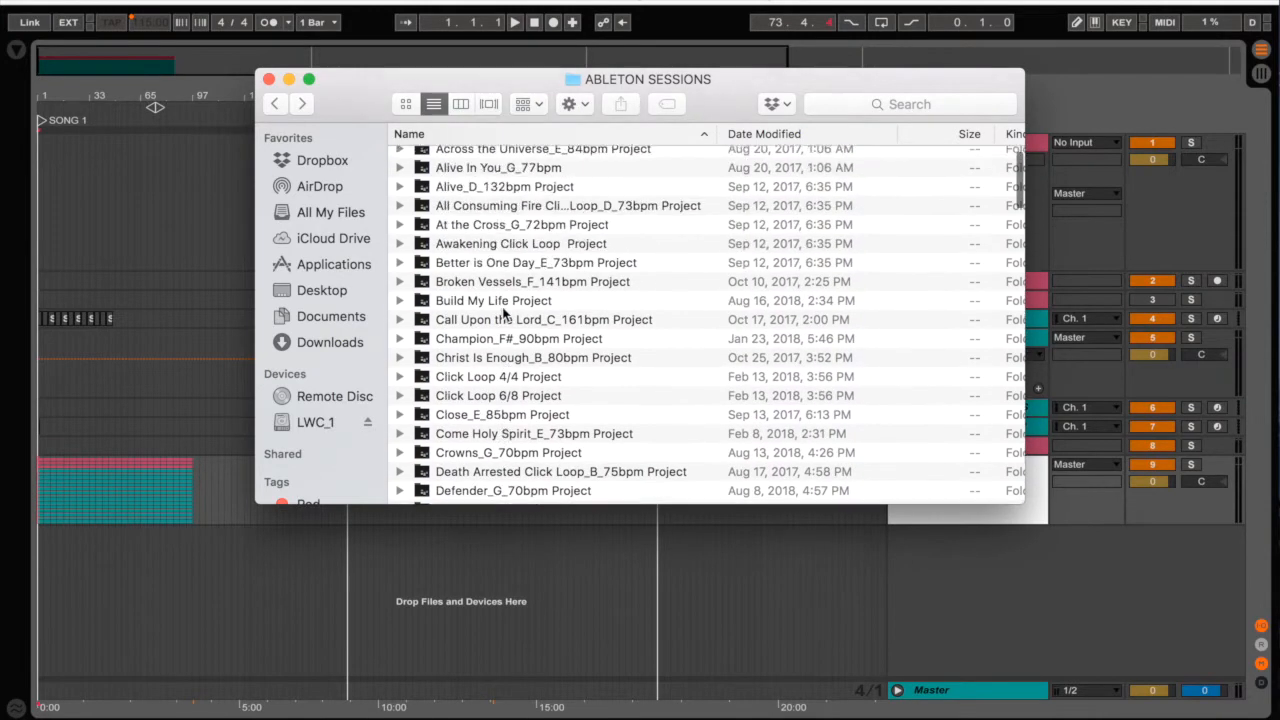
scroll(504, 313, "down", 15)
scroll(503, 313, "down", 15)
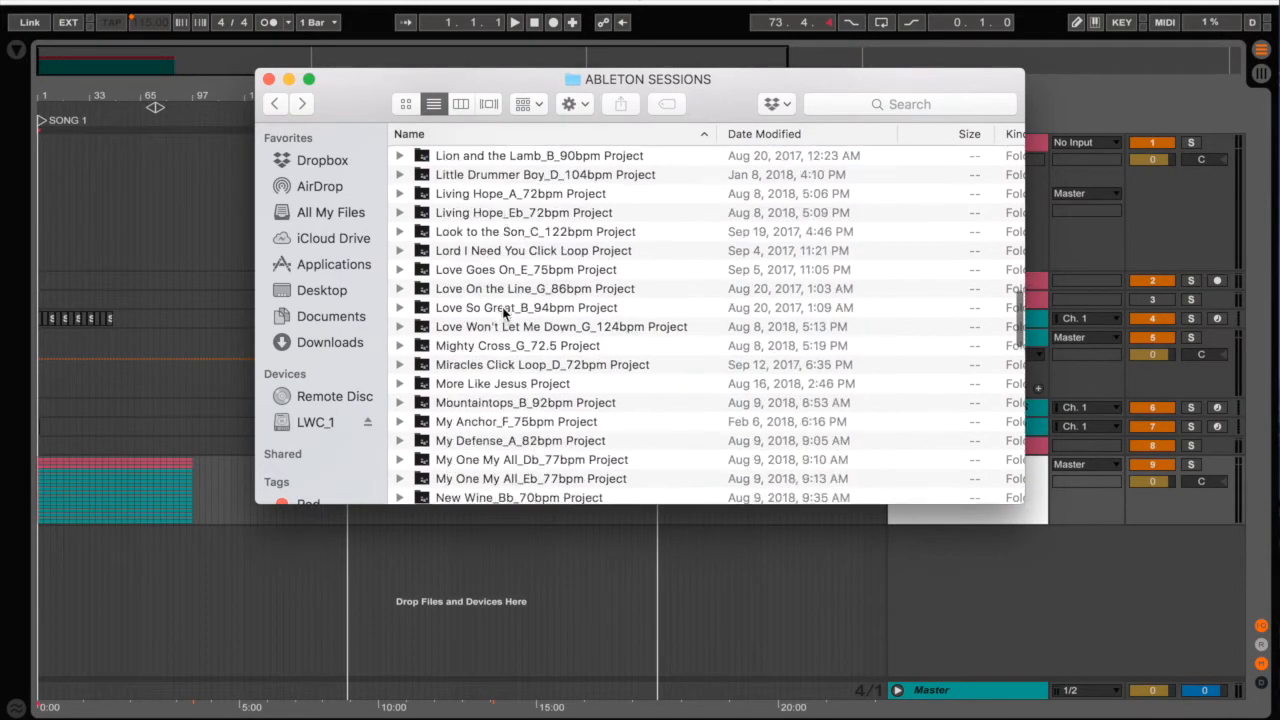
double_click(462, 374)
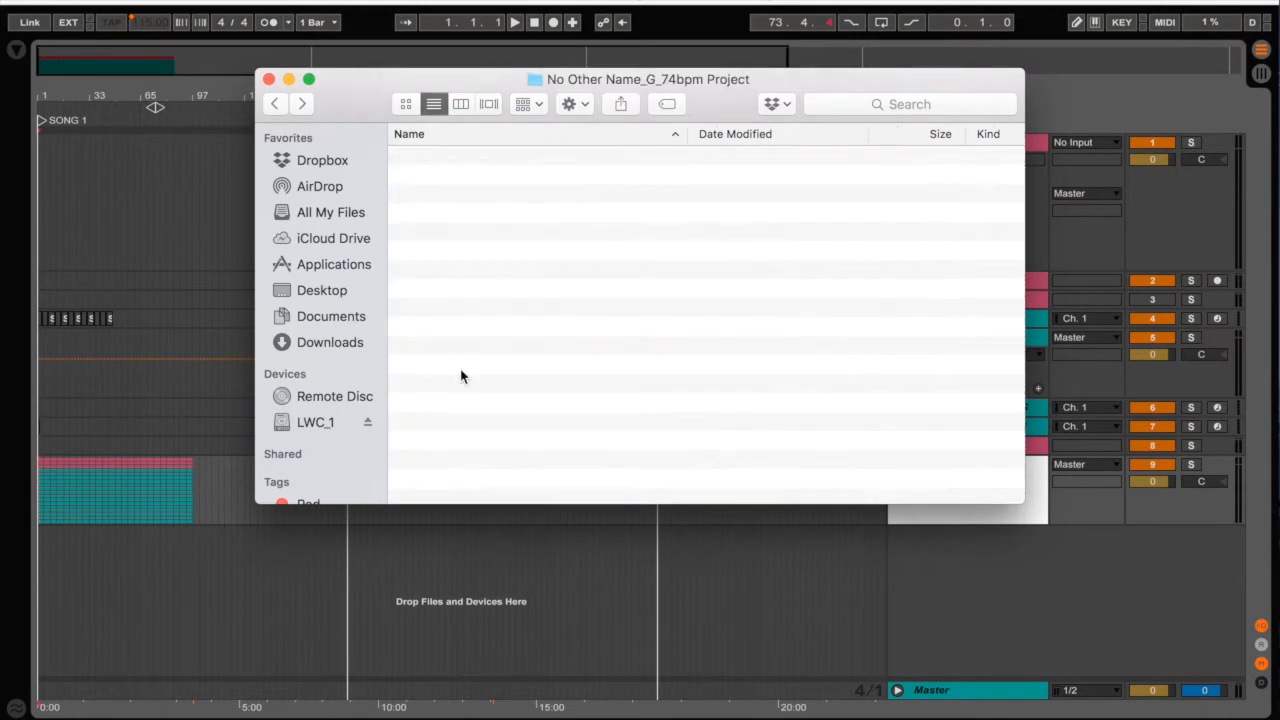
left_click_drag(503, 158, 194, 627)
left_click(282, 610)
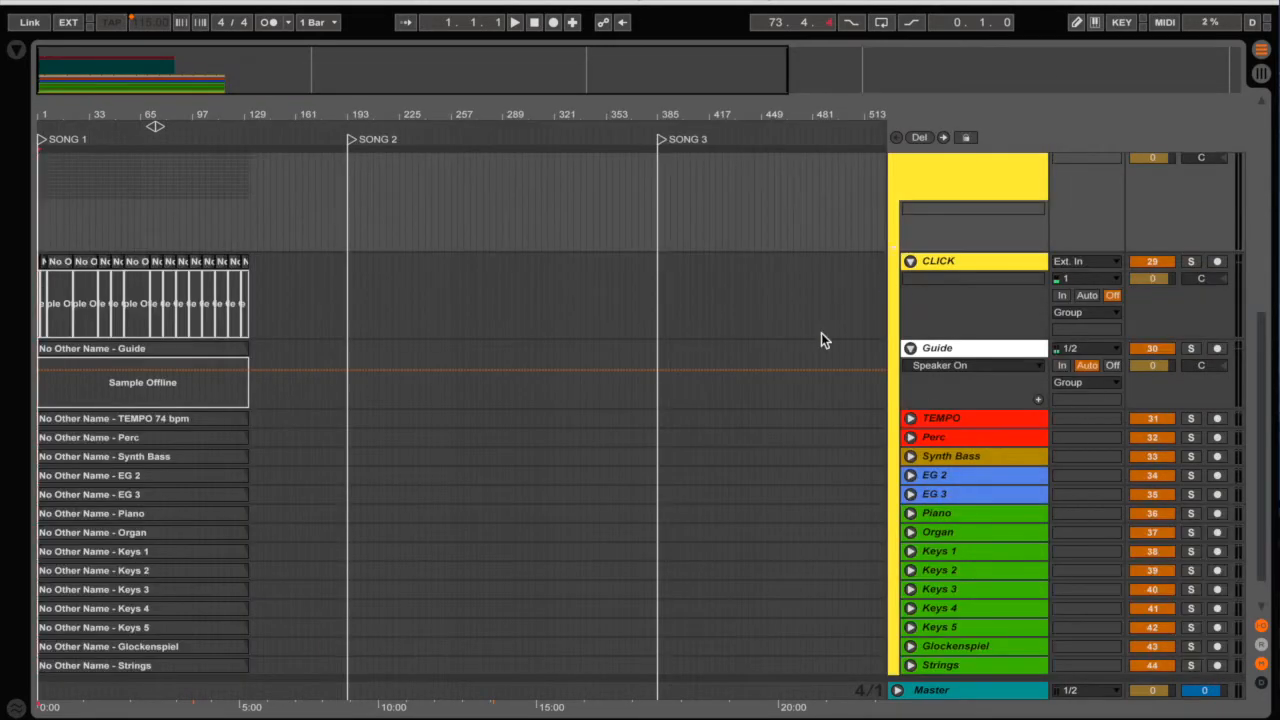
- Examine the click, guide and instrument clips of the No Other Name group for offline samples
scroll(790, 365, "up", 3)
left_click(80, 492)
key("plus")
key("plus")
key("plus")
key("plus")
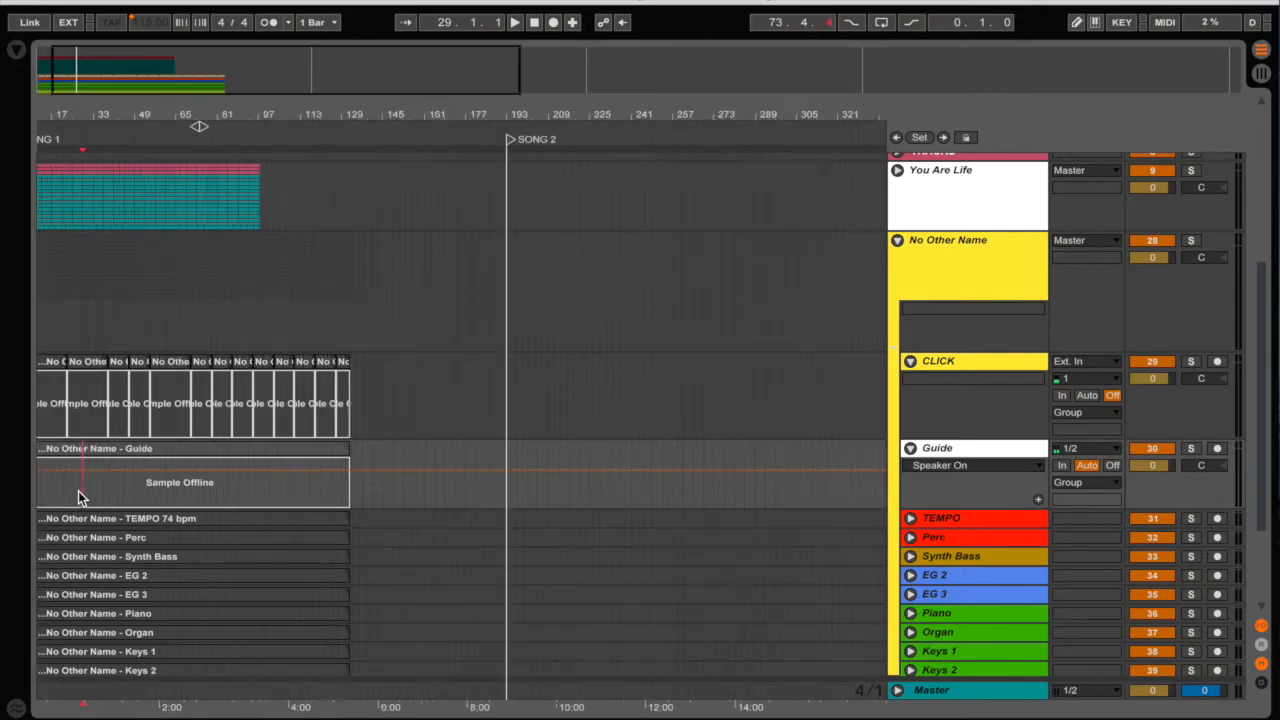
scroll(79, 492, "left", 6)
scroll(79, 492, "down", 1)
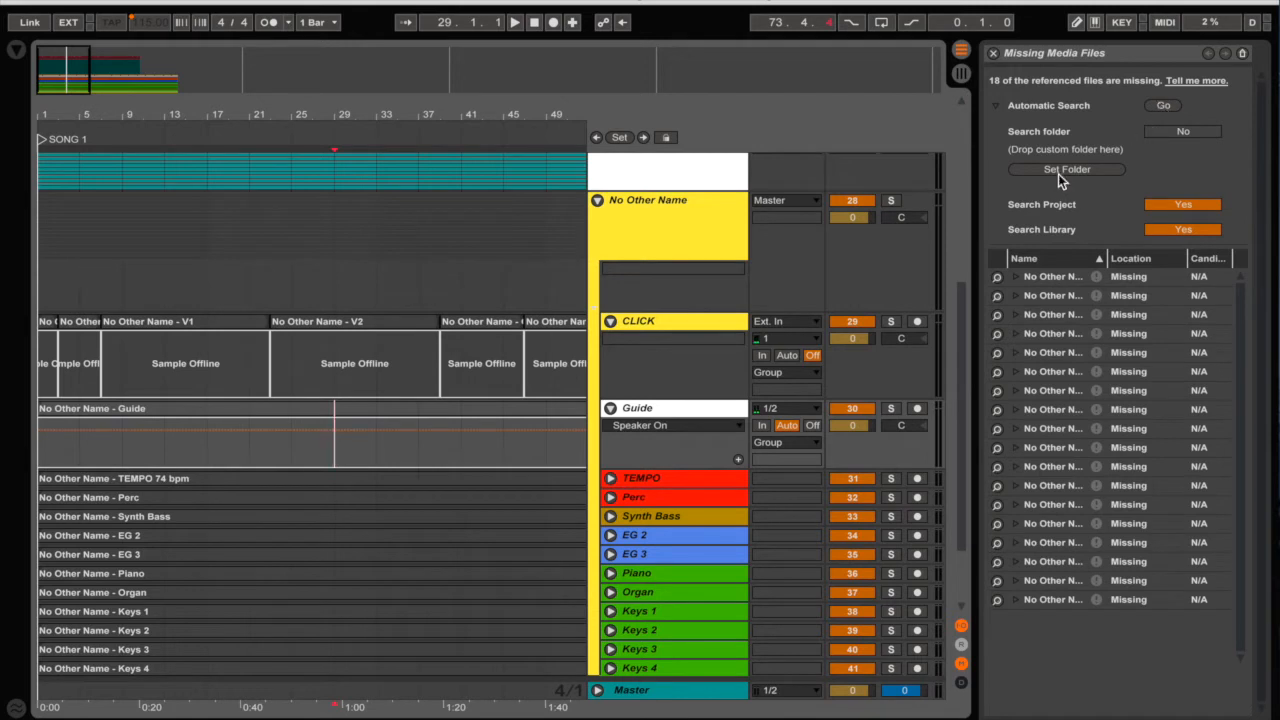
- Set the missing media search folder to TRACKS on LWC_1 and run the automatic search to relink the No Other Name samples
left_click(1058, 171)
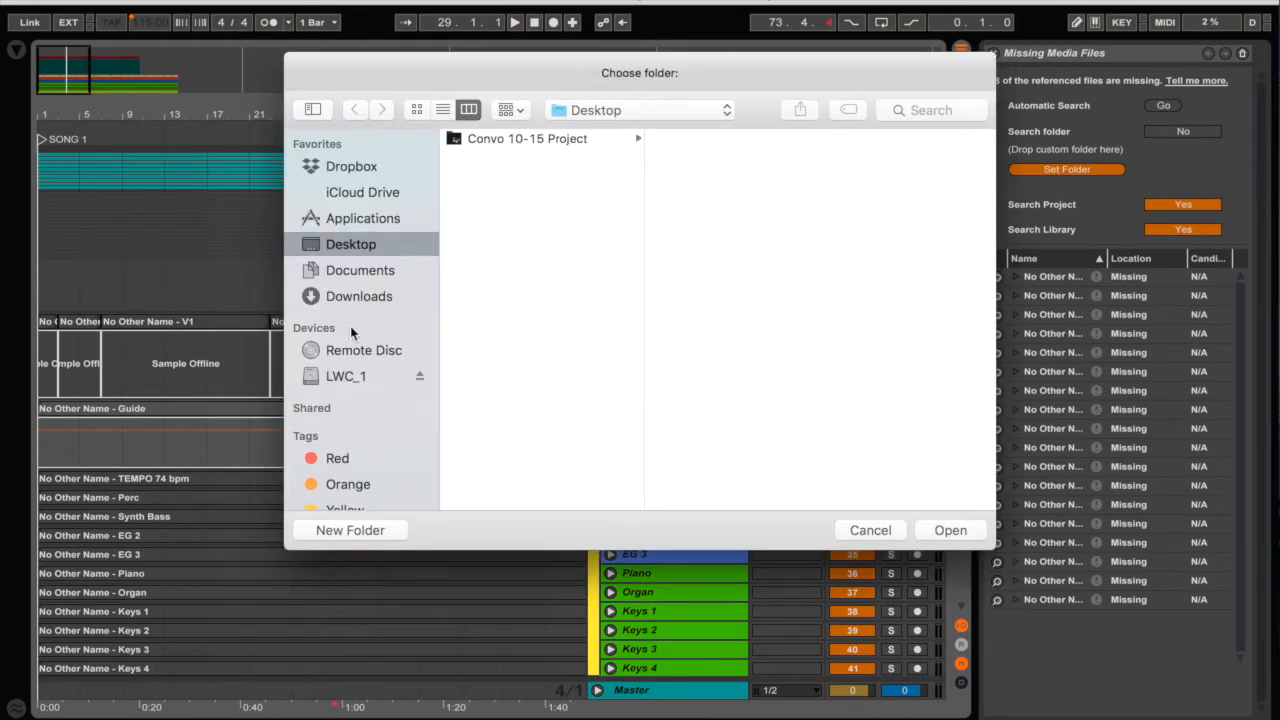
left_click(345, 378)
left_click(534, 138)
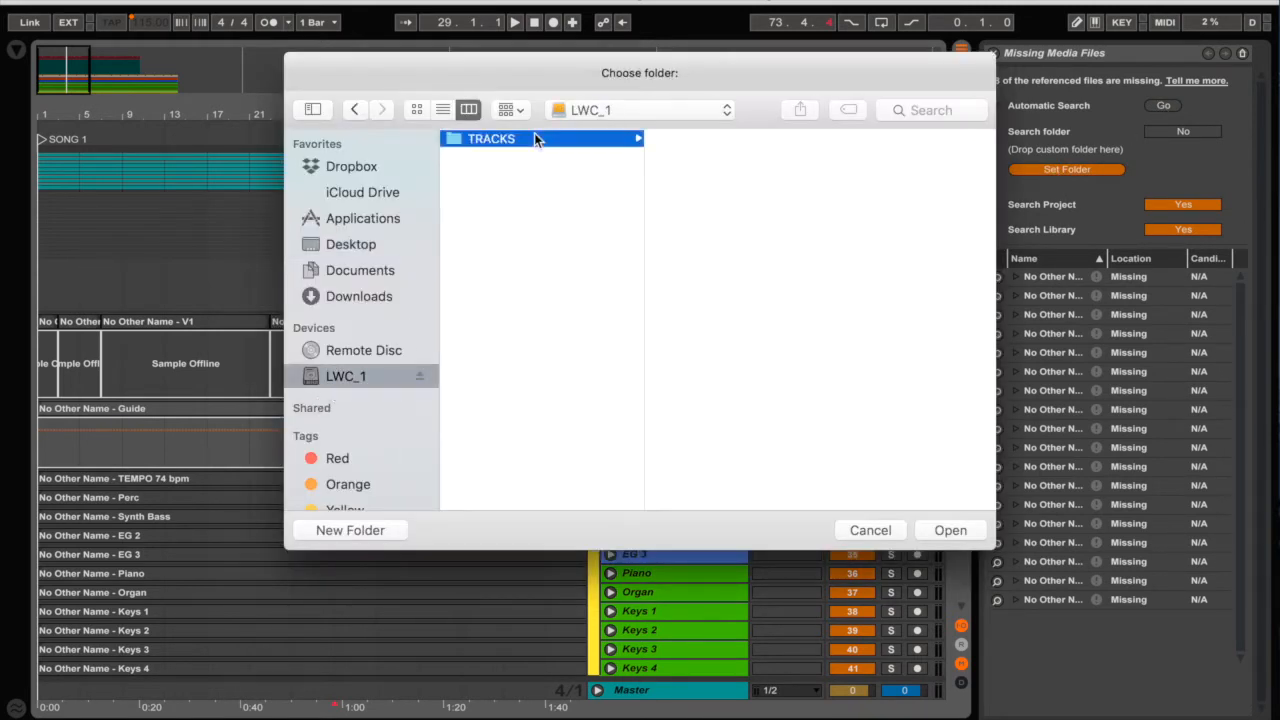
key("Return")
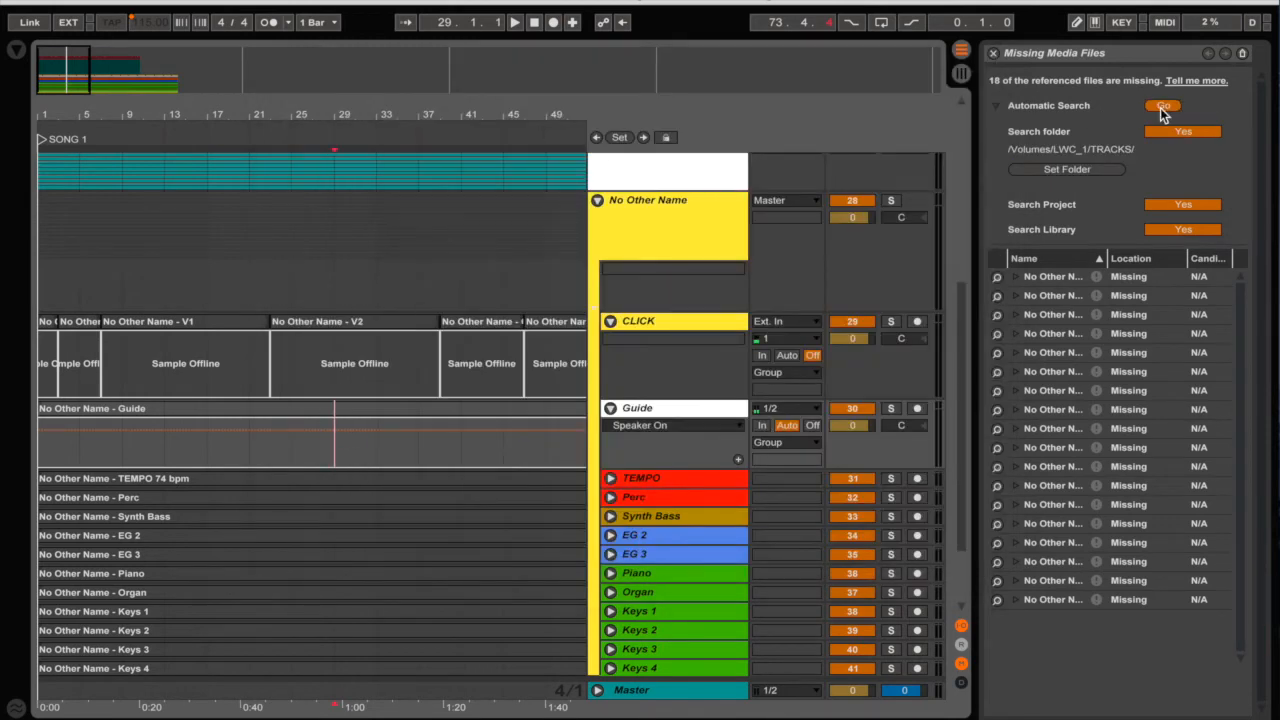
left_click(1160, 108)
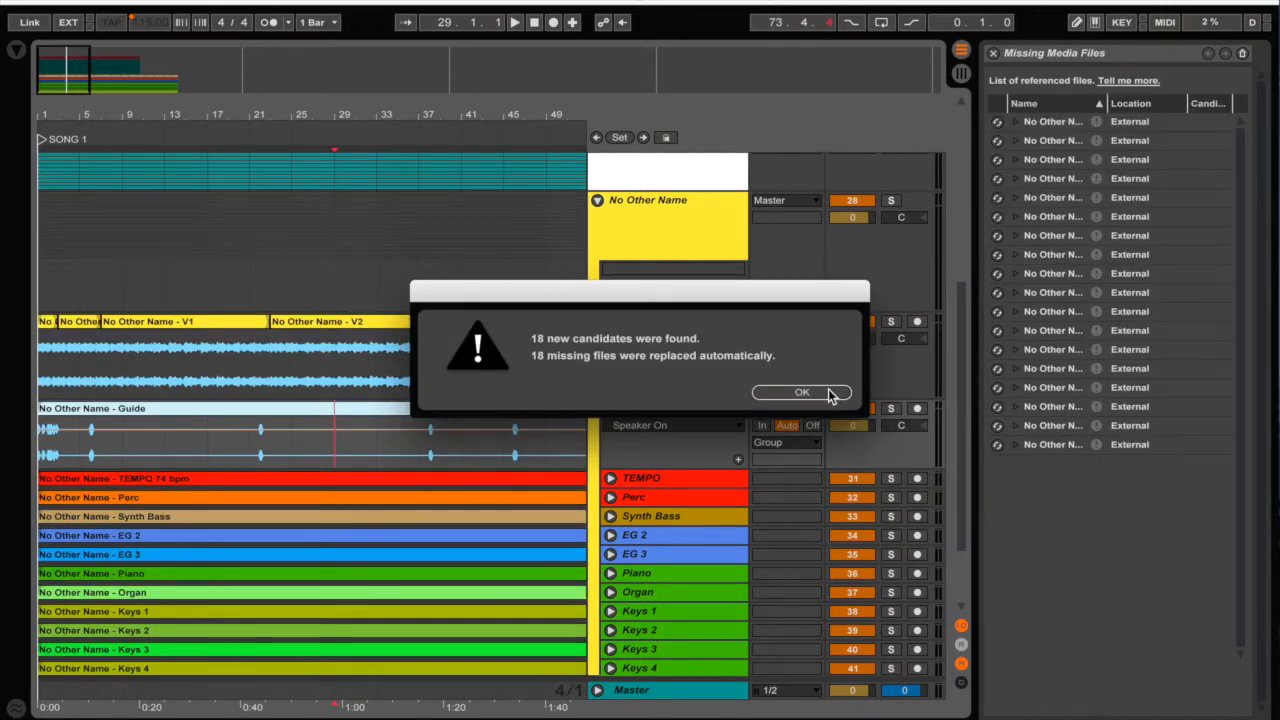
left_click(826, 393)
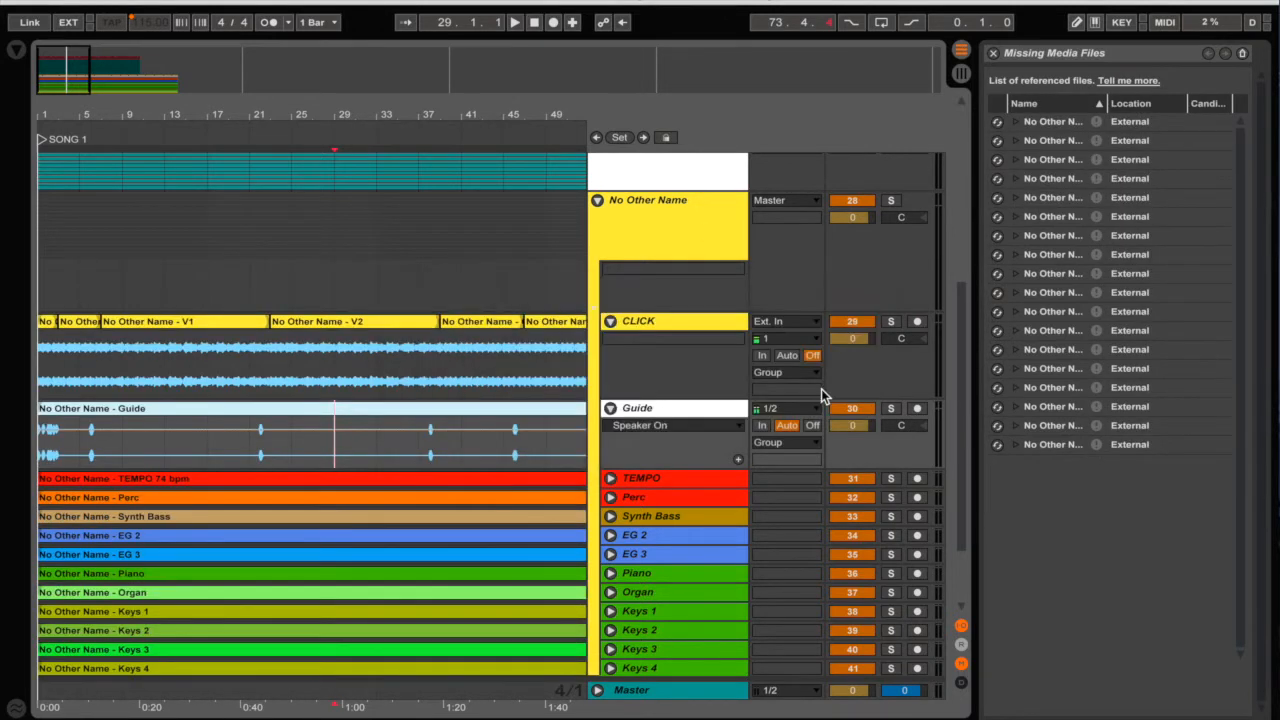
- Check the full length of the relinked No Other Name clips, and fold the group track
left_click(433, 362)
key("minus")
key("minus")
key("minus")
key("minus")
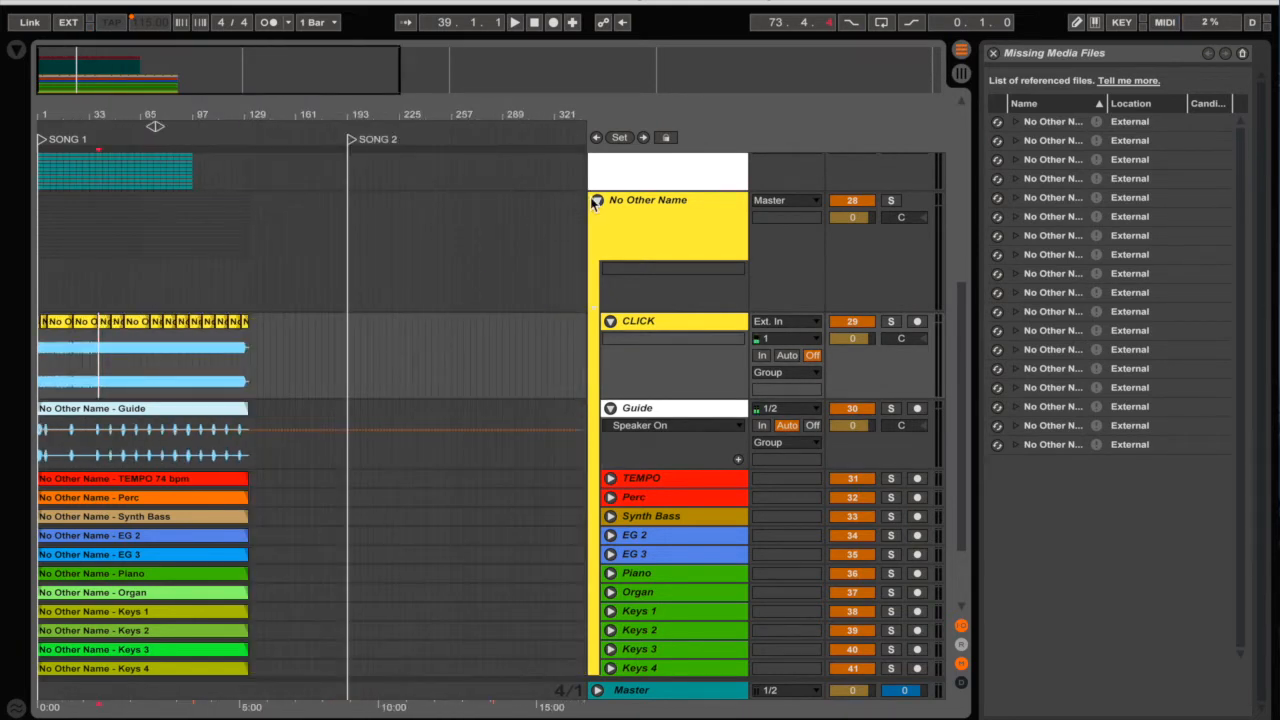
left_click(596, 200)
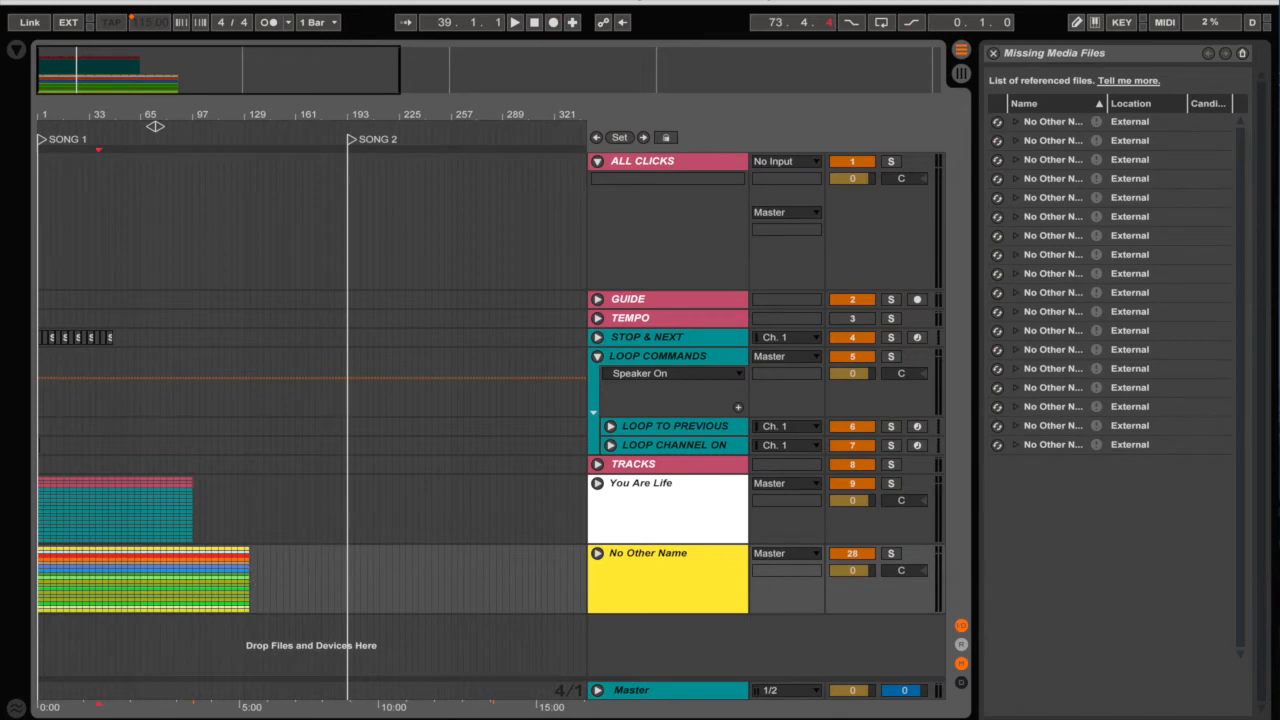
- Import the Jesus What A Friend 62bpm Live set from ABLETON SESSIONS below the No Other Name group, and fold its group track
left_click(430, 712)
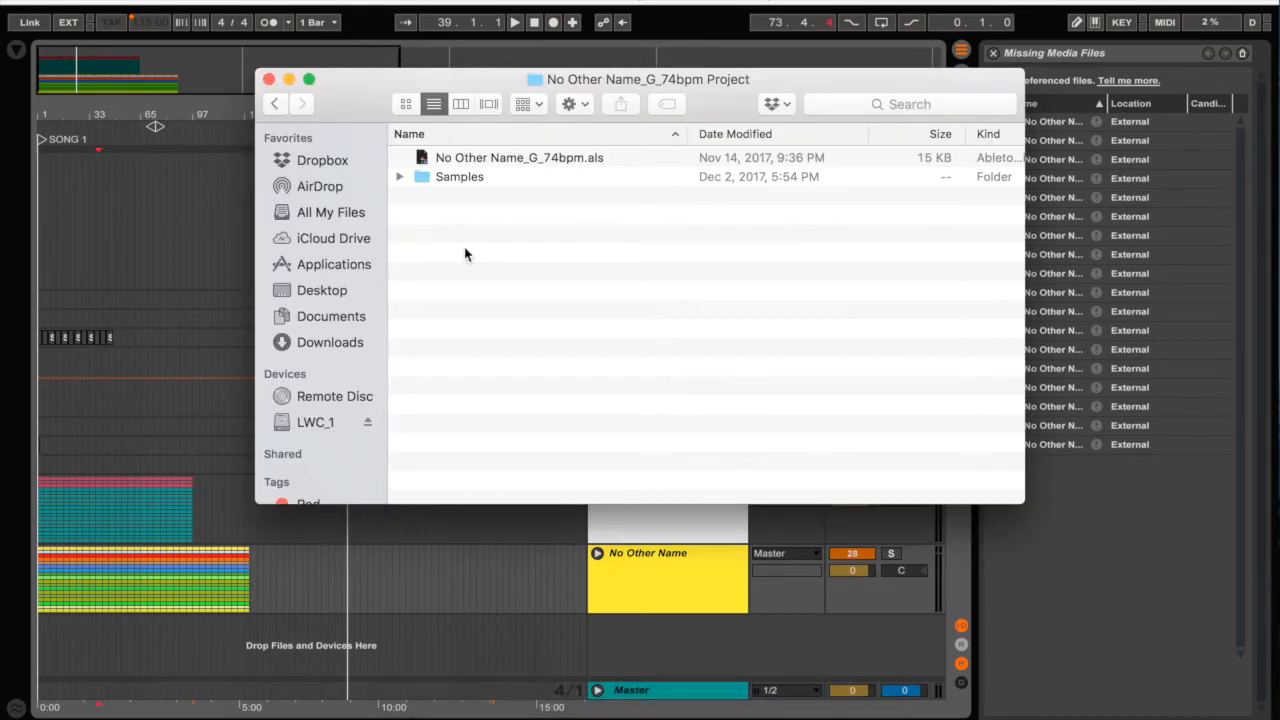
left_click(272, 104)
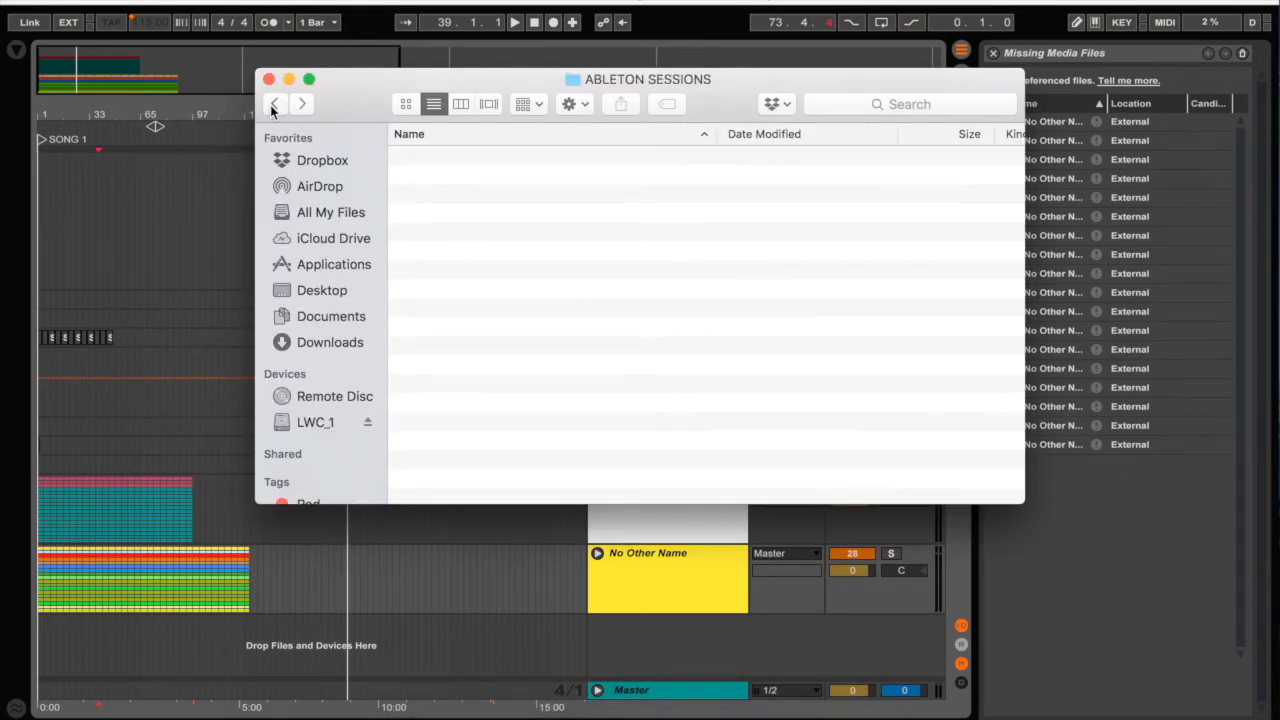
scroll(481, 349, "down", 7)
scroll(481, 349, "up", 12)
scroll(481, 349, "up", 10)
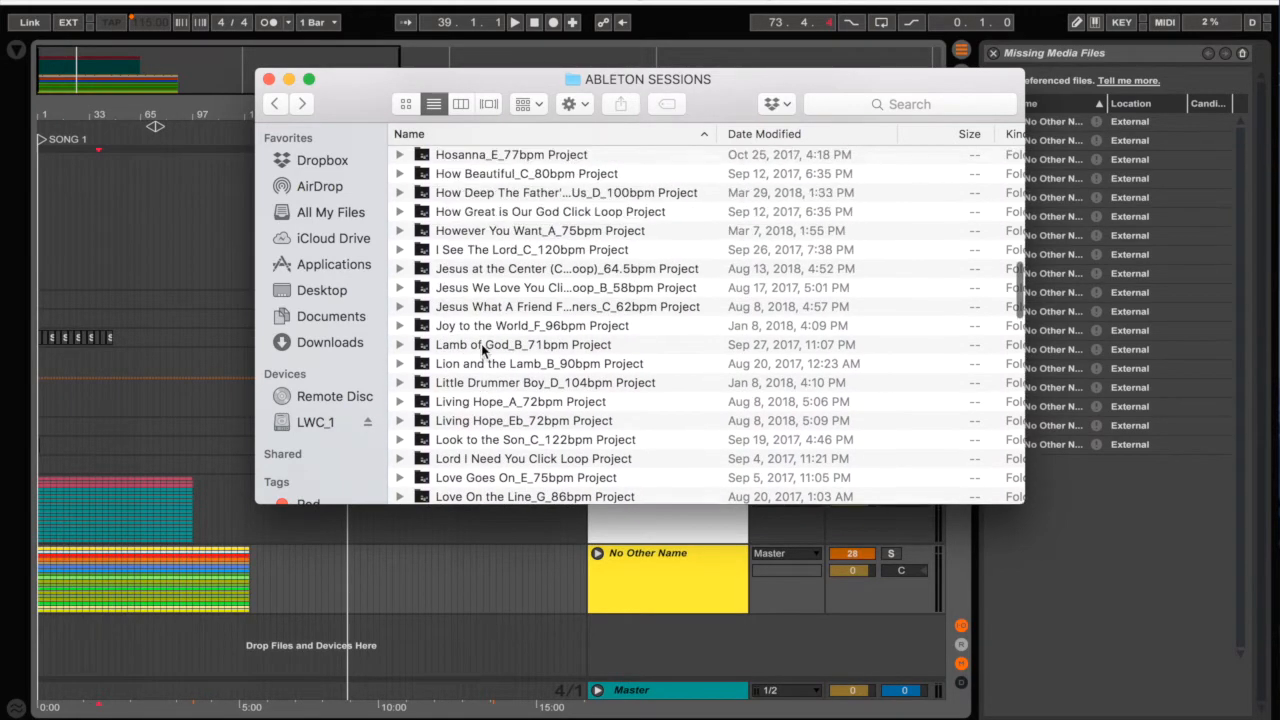
left_click(401, 412)
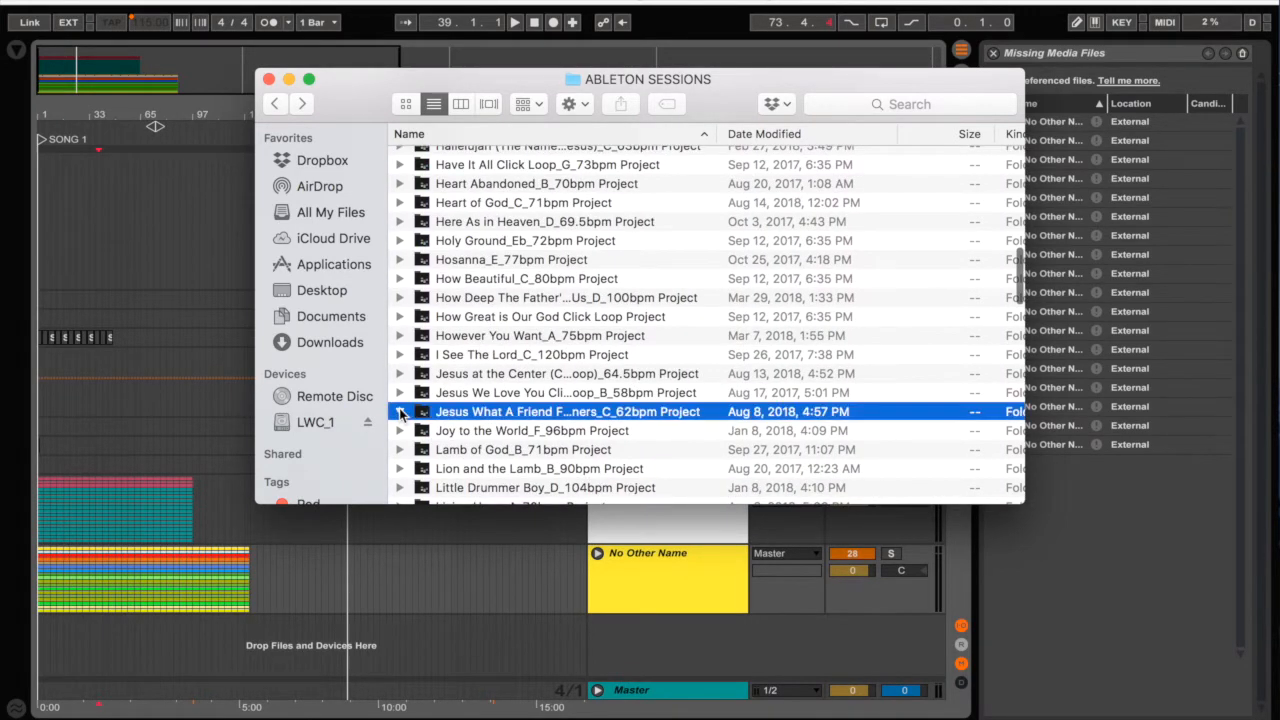
left_click_drag(587, 450, 204, 661)
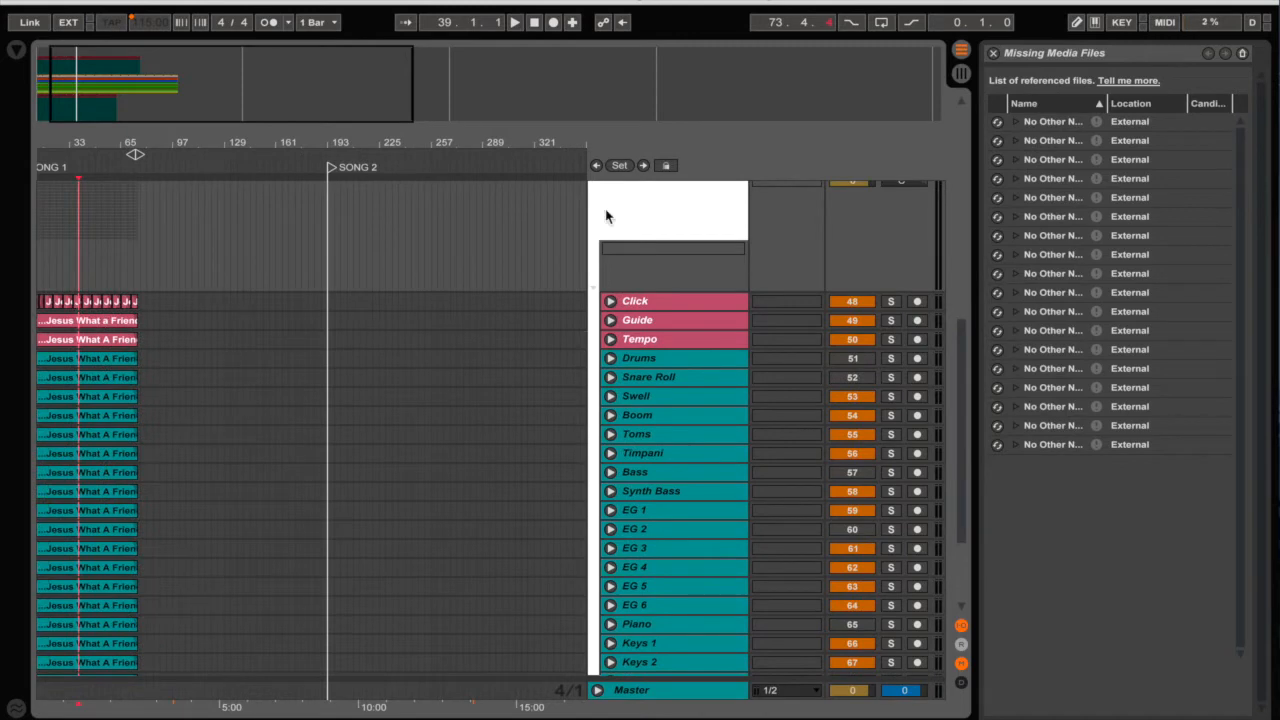
scroll(606, 216, "up", 3)
left_click(598, 244)
- Import the So Will I (LIVE)_D_64bpm Live set from ABLETON SESSIONS below the Jesus What a Friend group, and fold its group track
mouse_move(430, 716)
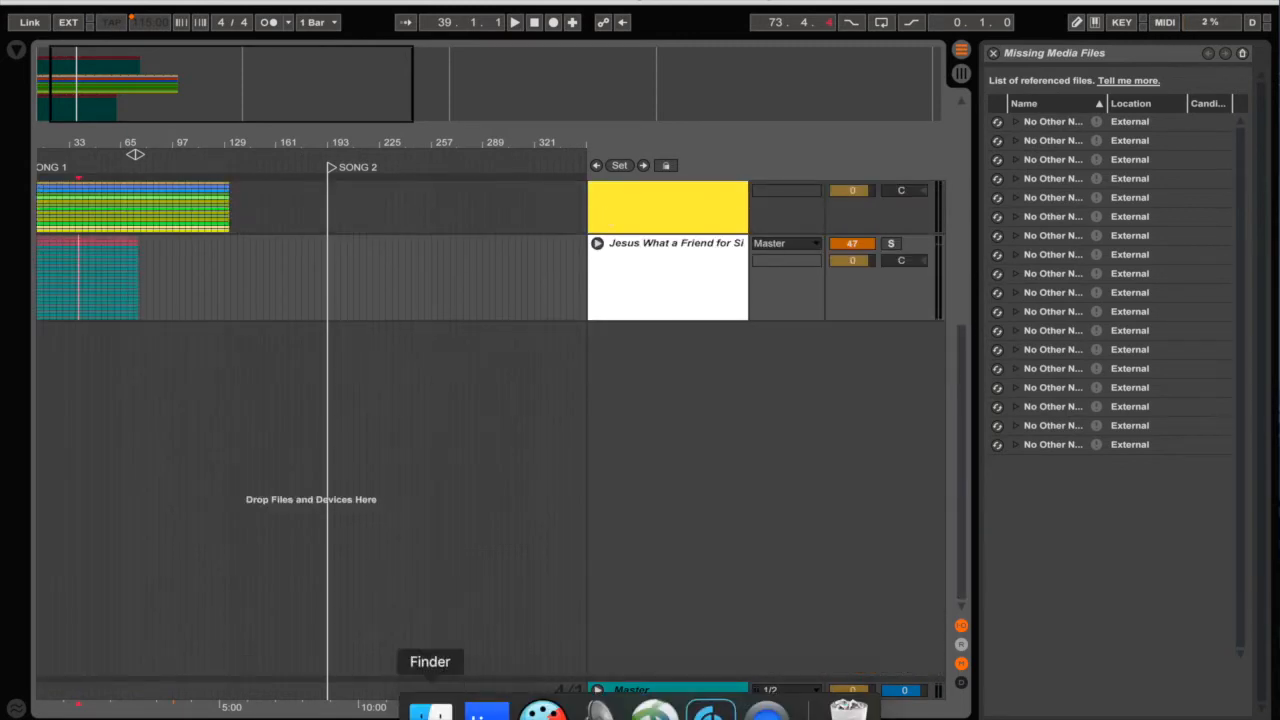
left_click(430, 712)
scroll(470, 420, "down", 5)
scroll(477, 383, "down", 10)
scroll(477, 383, "up", 4)
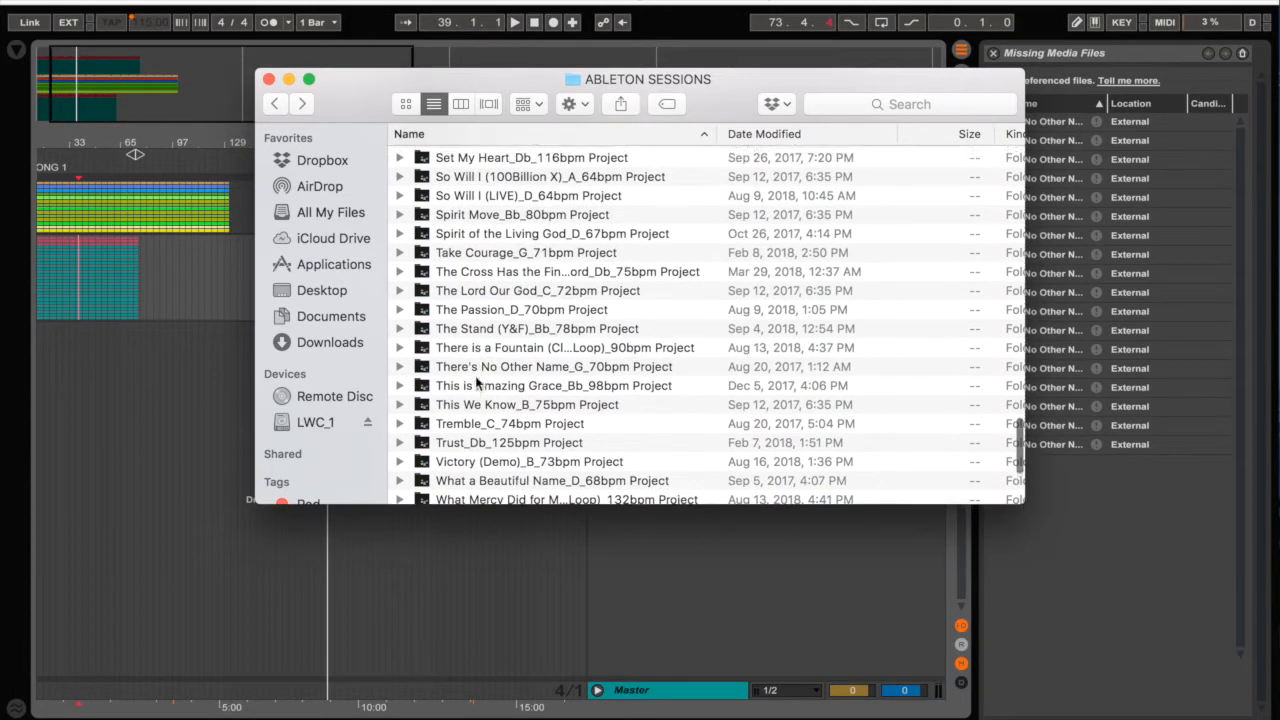
scroll(477, 383, "up", 3)
left_click(398, 228)
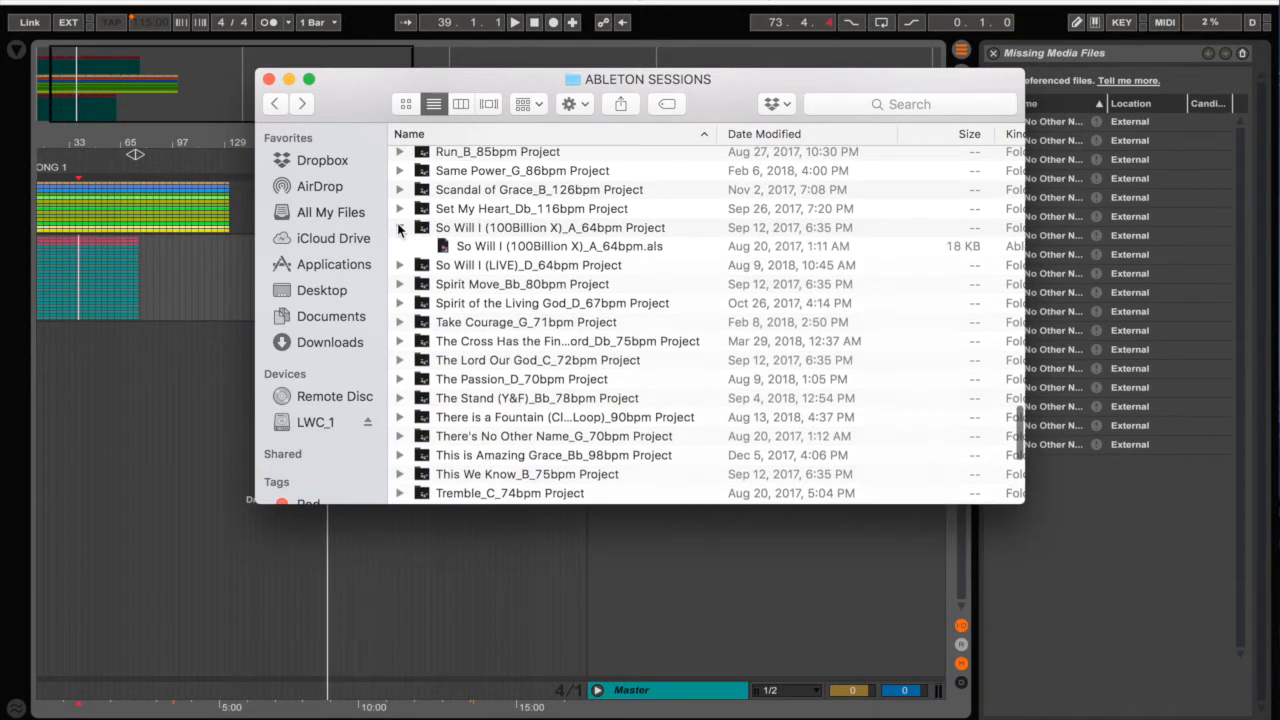
left_click(398, 228)
left_click(400, 247)
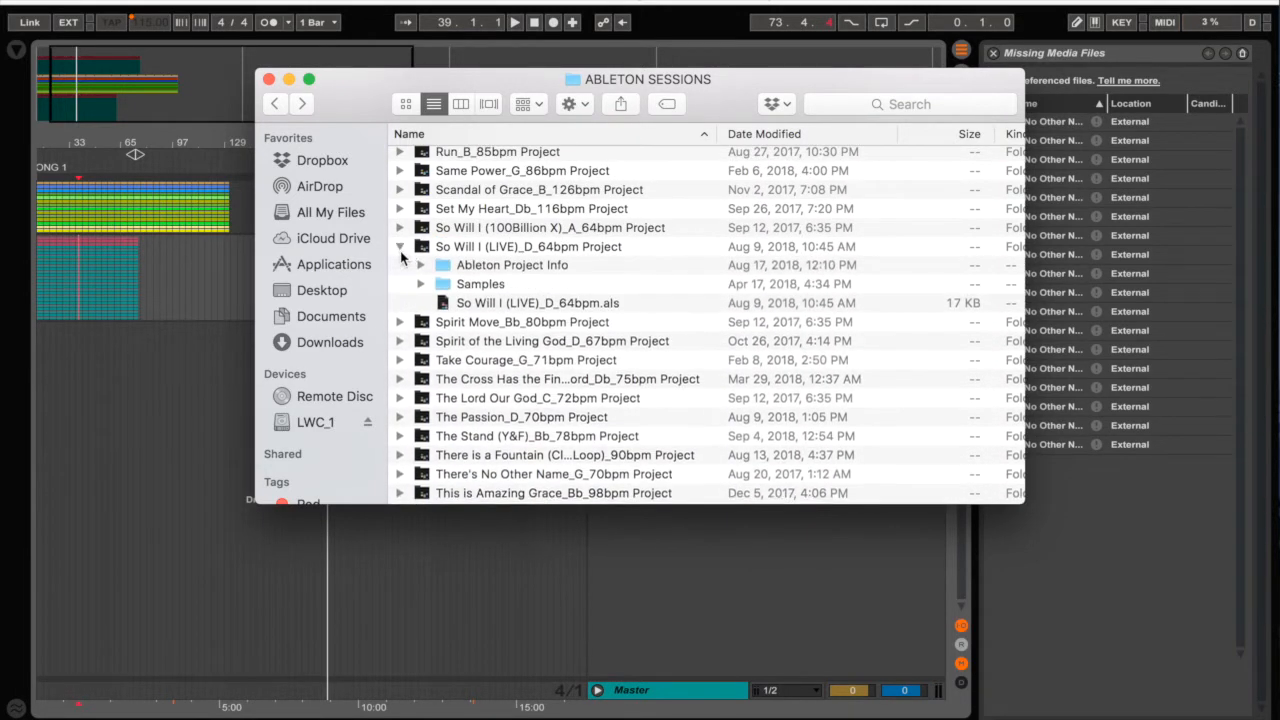
left_click_drag(496, 305, 143, 425)
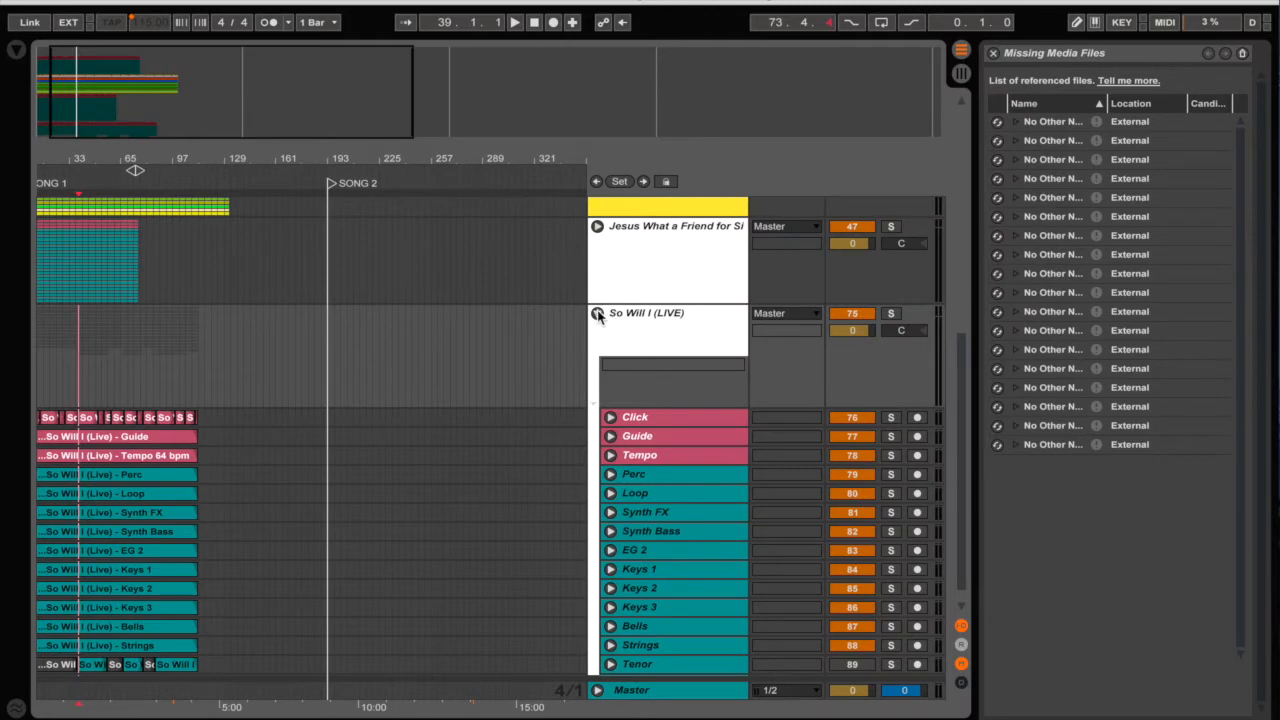
left_click(597, 313)
- Import the Living Hope_A_72bpm Live set from ABLETON SESSIONS below the So Will I (LIVE) group, and fold its group track
left_click(431, 712)
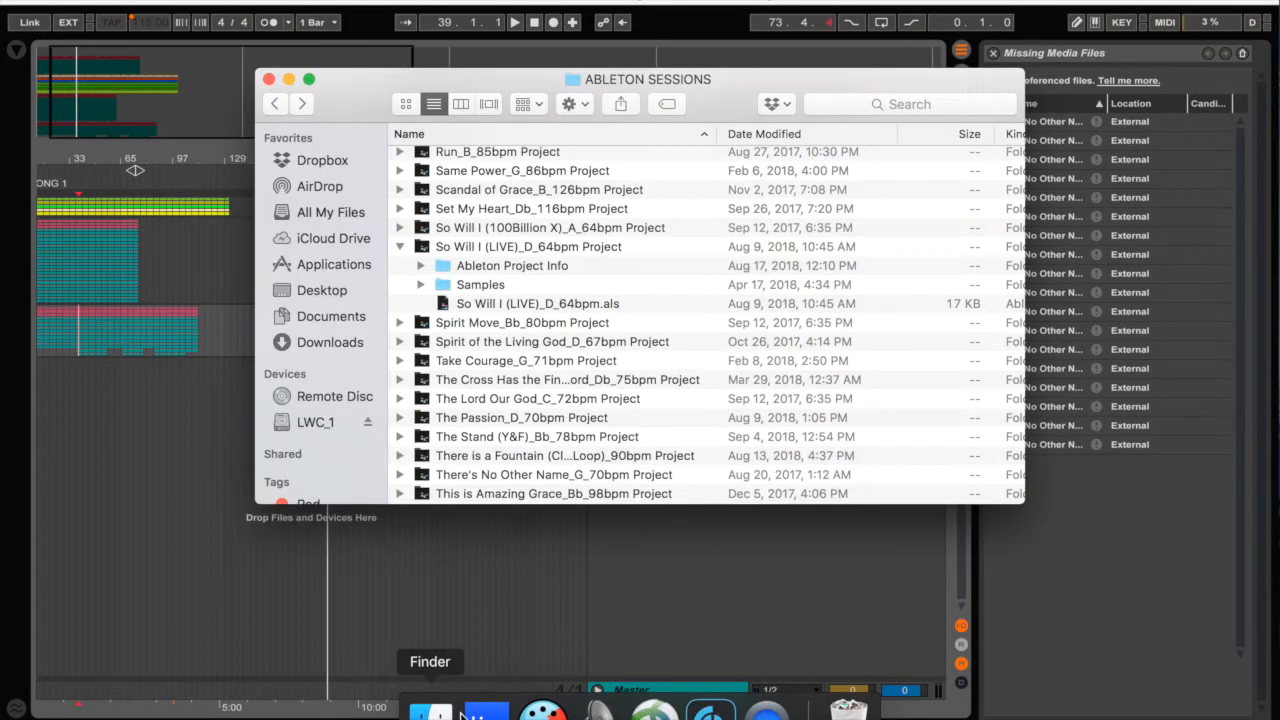
left_click(398, 247)
scroll(563, 330, "up", 15)
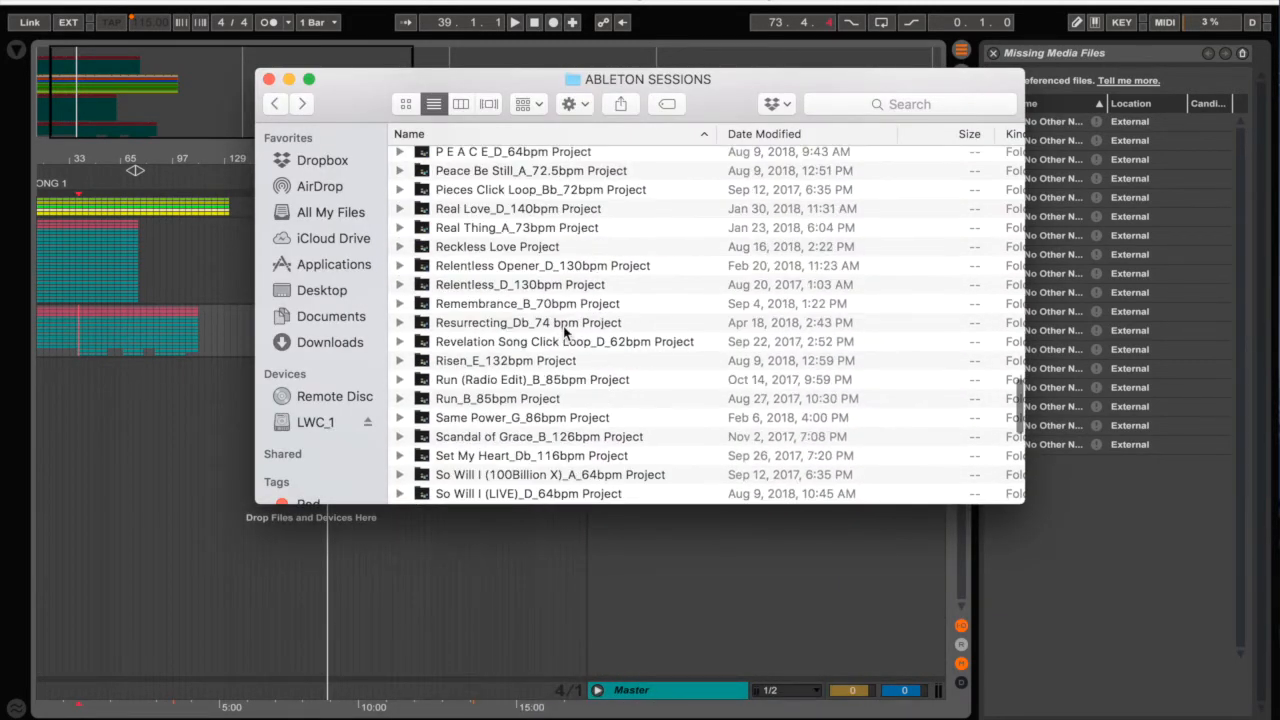
scroll(563, 330, "down", 10)
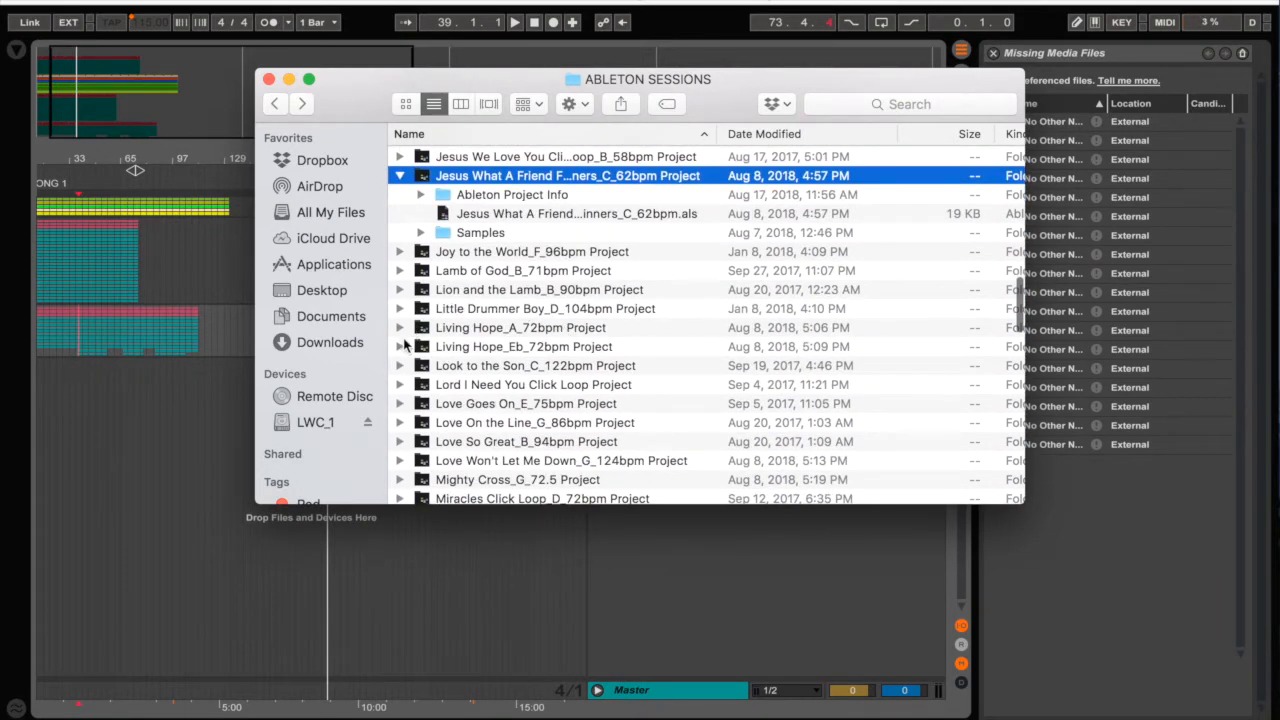
left_click(399, 327)
left_click_drag(490, 366, 84, 443)
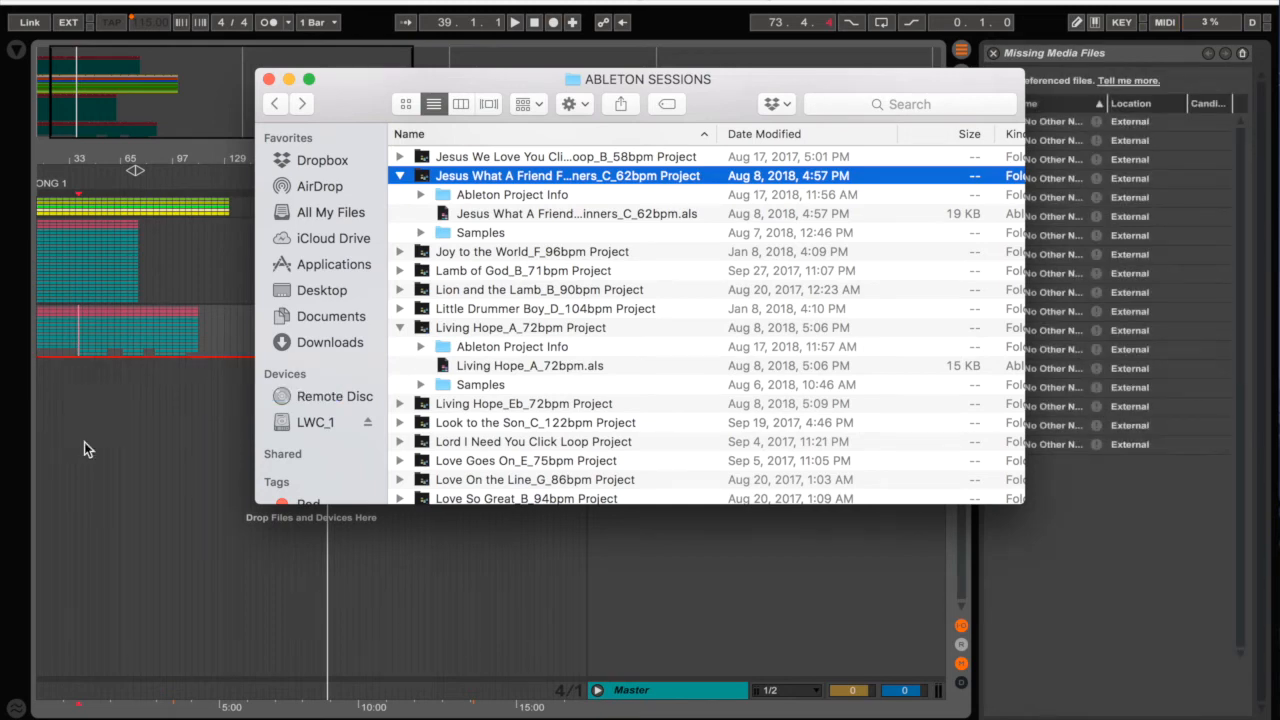
left_click(163, 395)
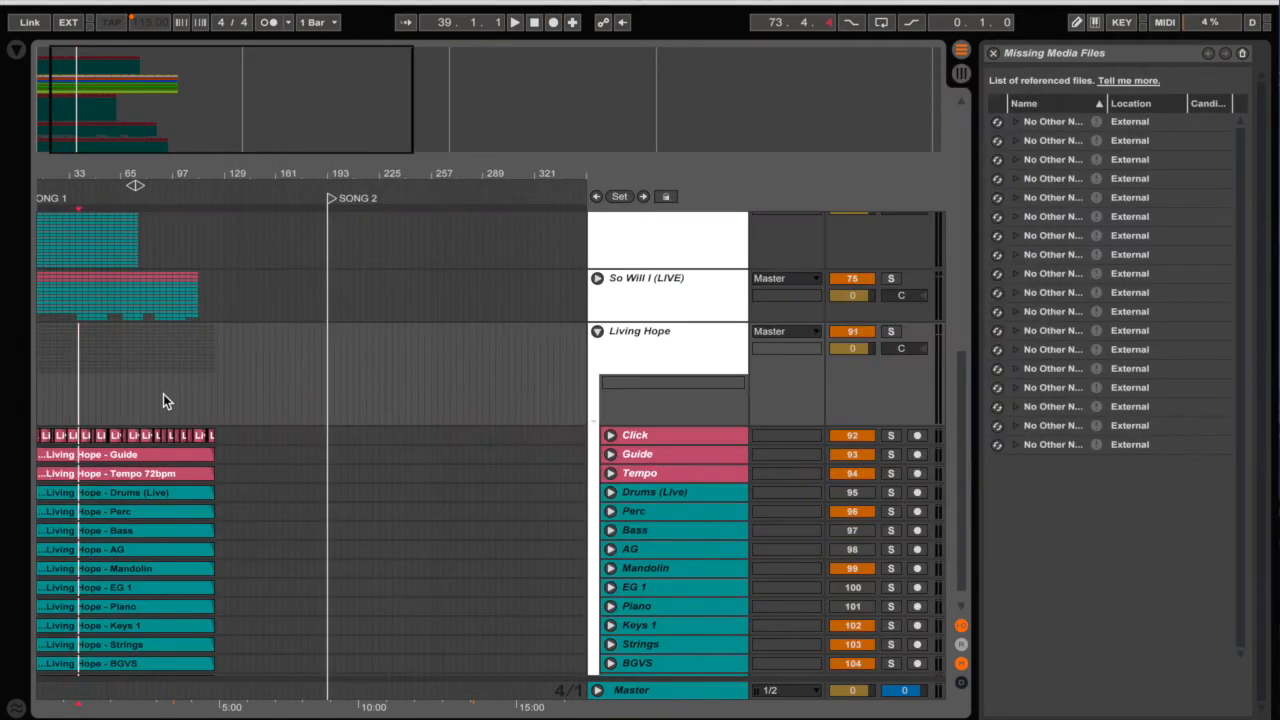
left_click(598, 332)
- Close the Missing Media Files list to give the arrangement the full window width
scroll(184, 396, "up", 15)
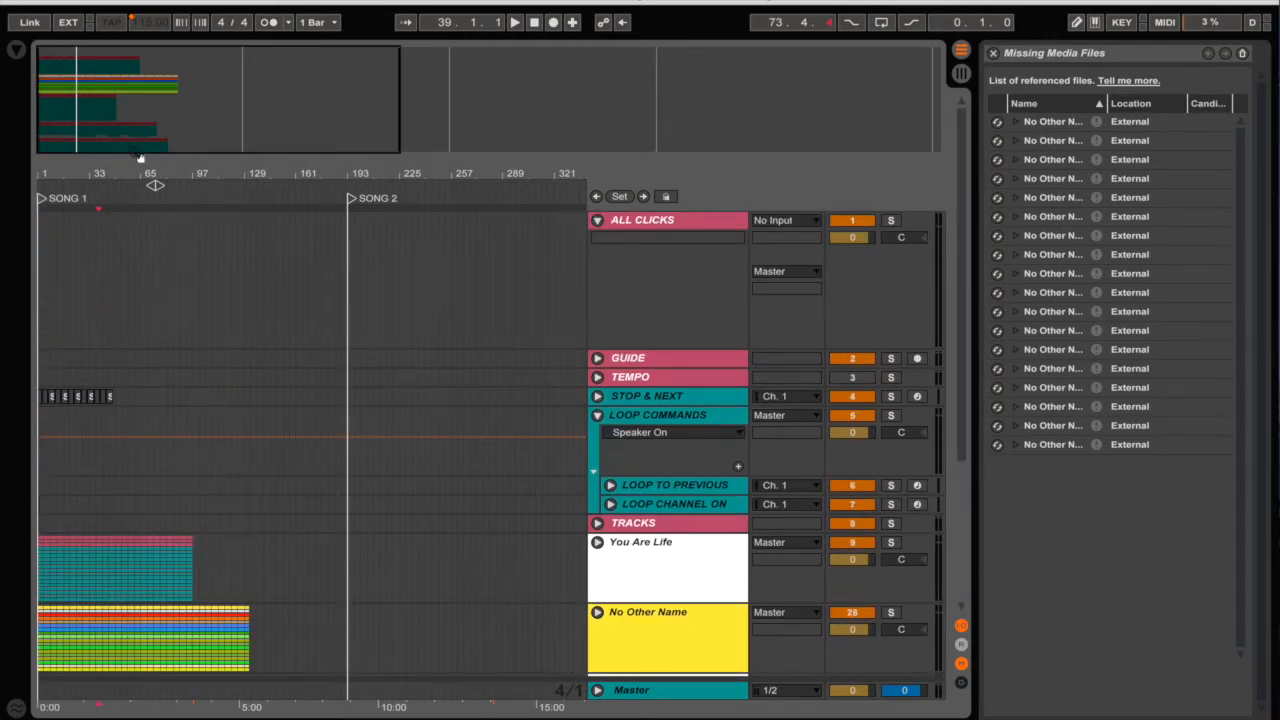
left_click(993, 54)
key("plus")
key("plus")
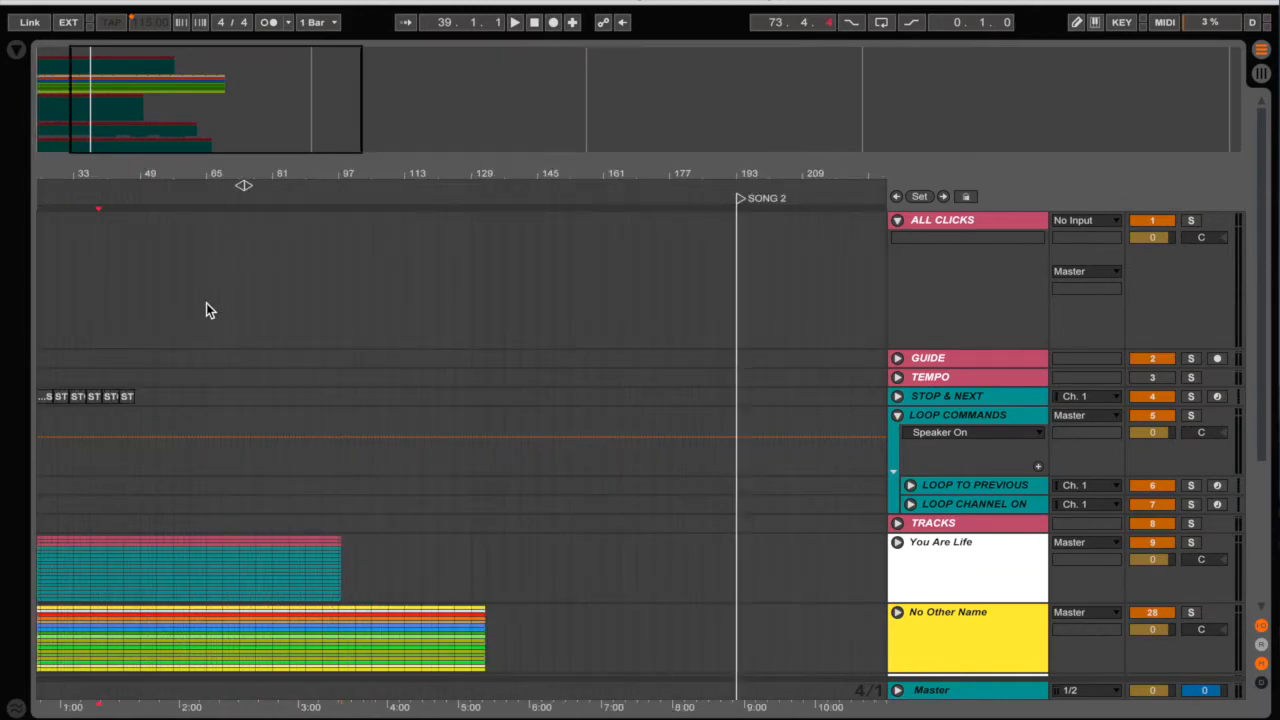
- Move all No Other Name clips from the start of the arrangement to the SONG 2 locator, and play from that locator
scroll(206, 305, "left", 3)
scroll(206, 305, "down", 5)
scroll(206, 305, "up", 5)
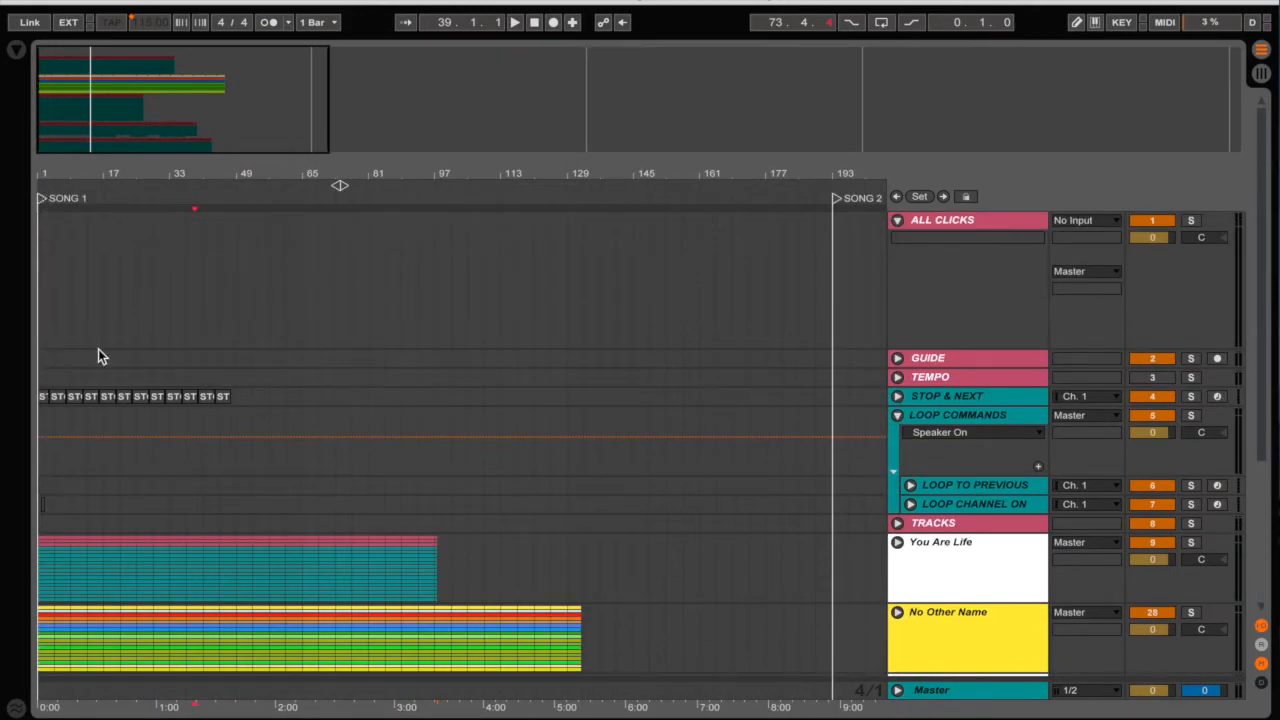
scroll(297, 503, "down", 5)
left_click_drag(615, 549, 2, 534)
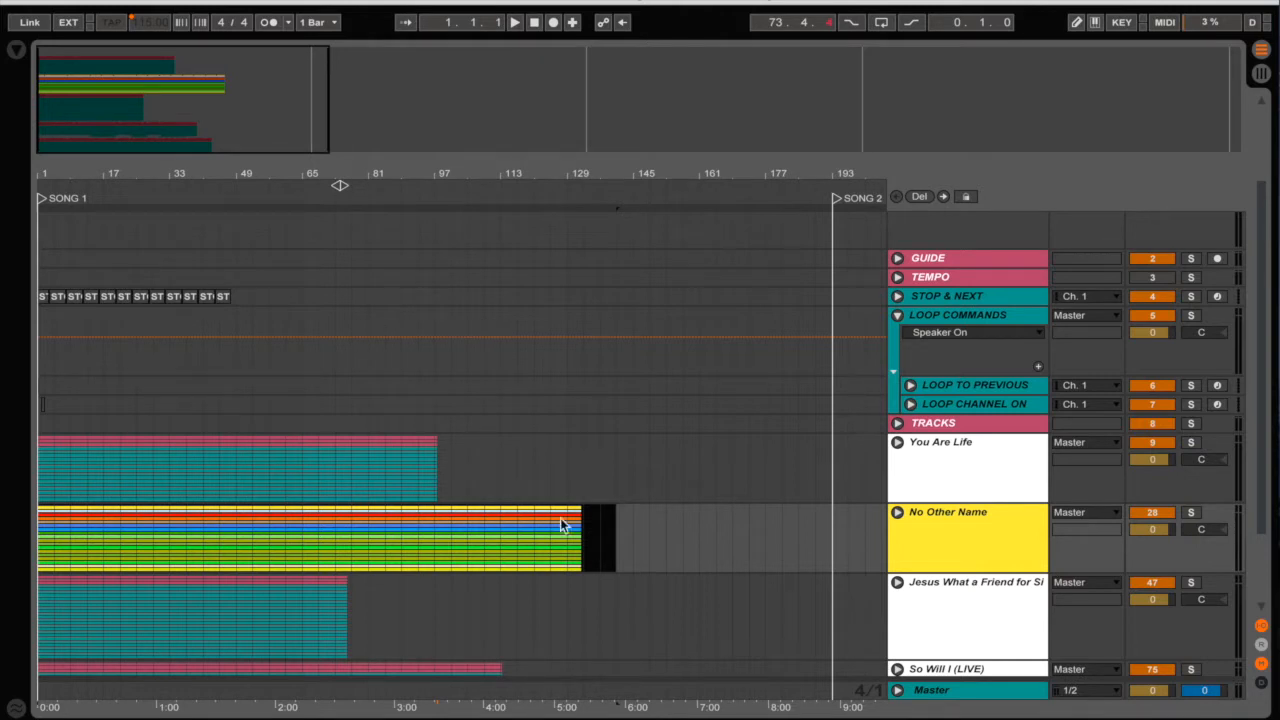
key("Delete")
left_click(196, 557)
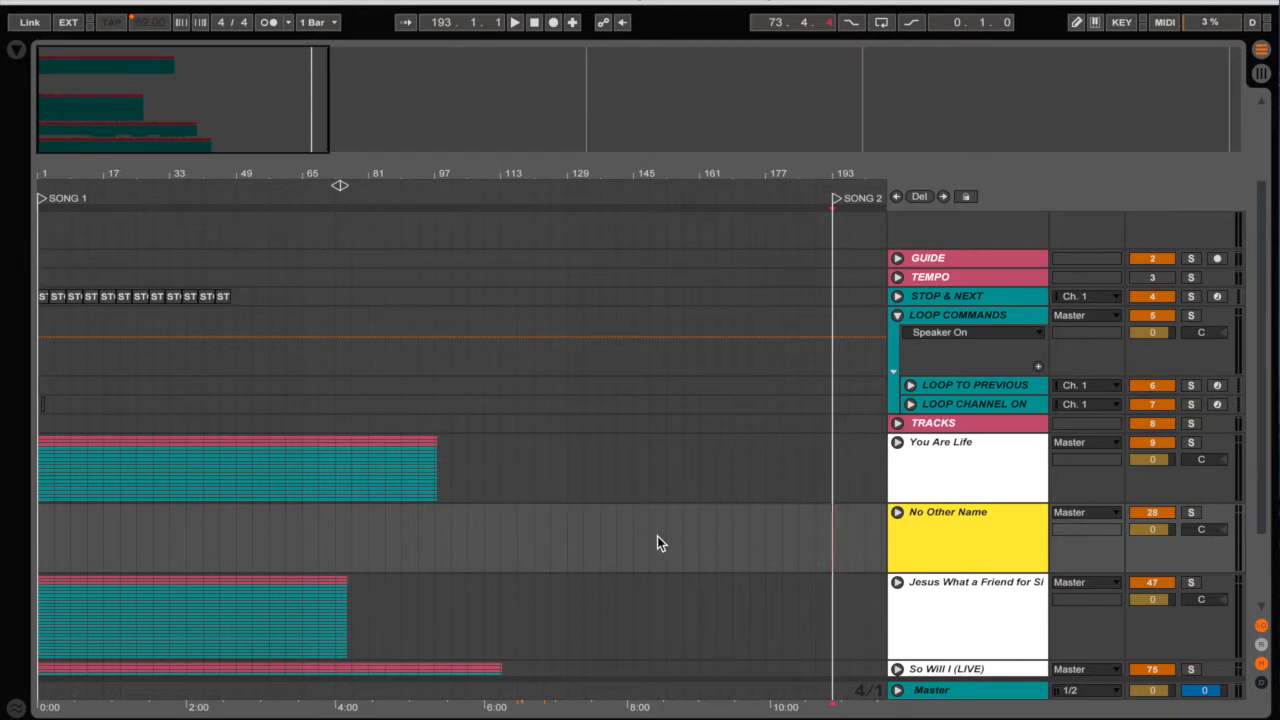
key("ctrl+v")
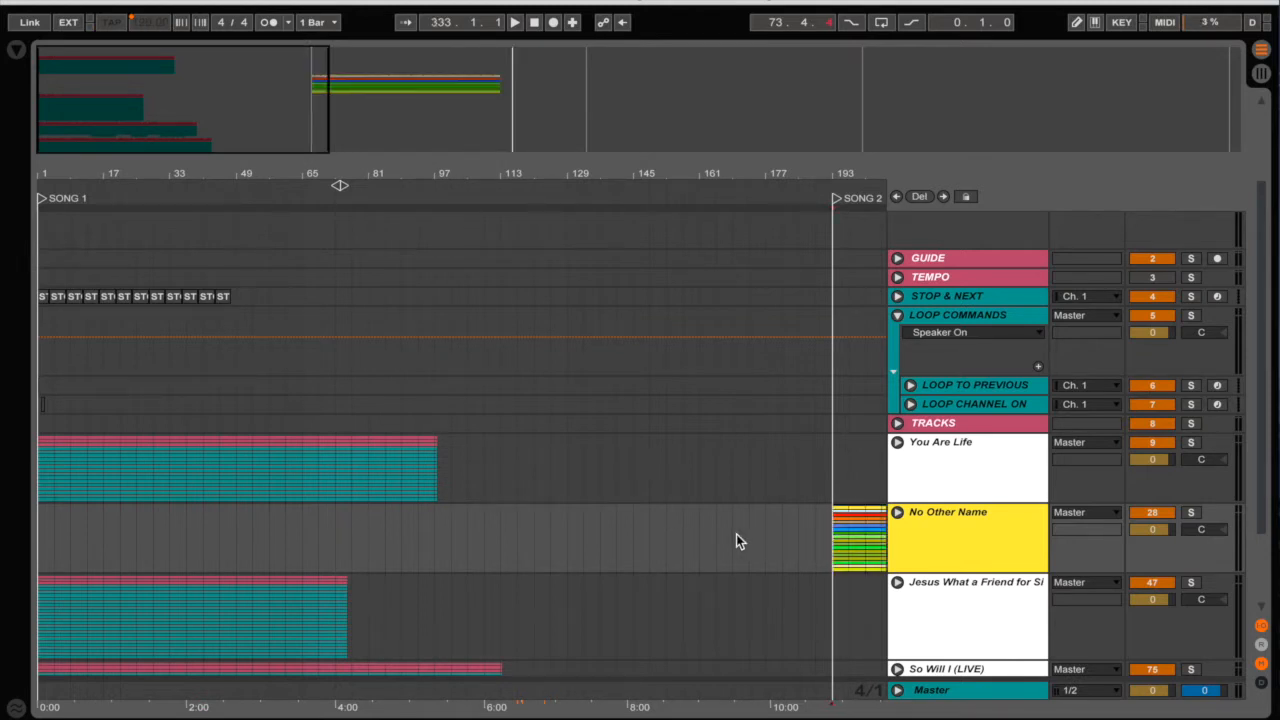
scroll(736, 540, "right", 5)
left_click(555, 197)
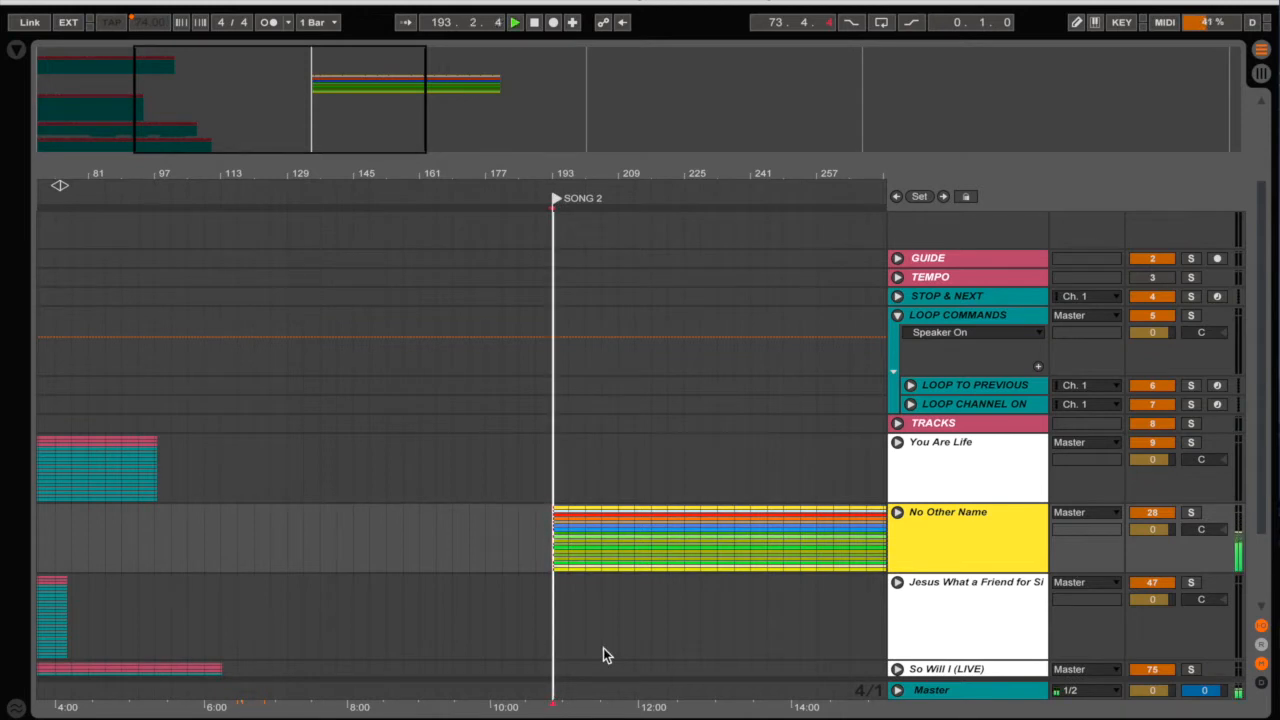
- Move all clips of the Jesus What a Friend group from the start of the arrangement to the SONG 3 locator
scroll(482, 622, "left", 10)
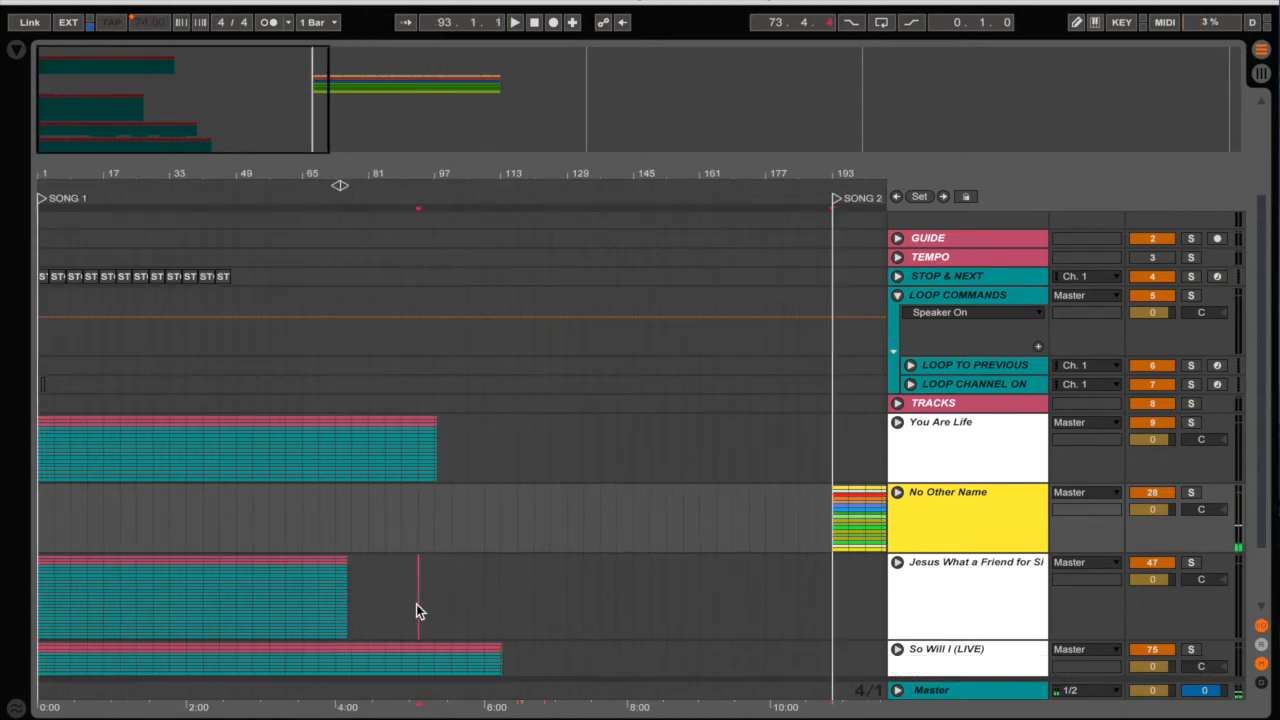
left_click_drag(416, 604, 2, 592)
key("super+x")
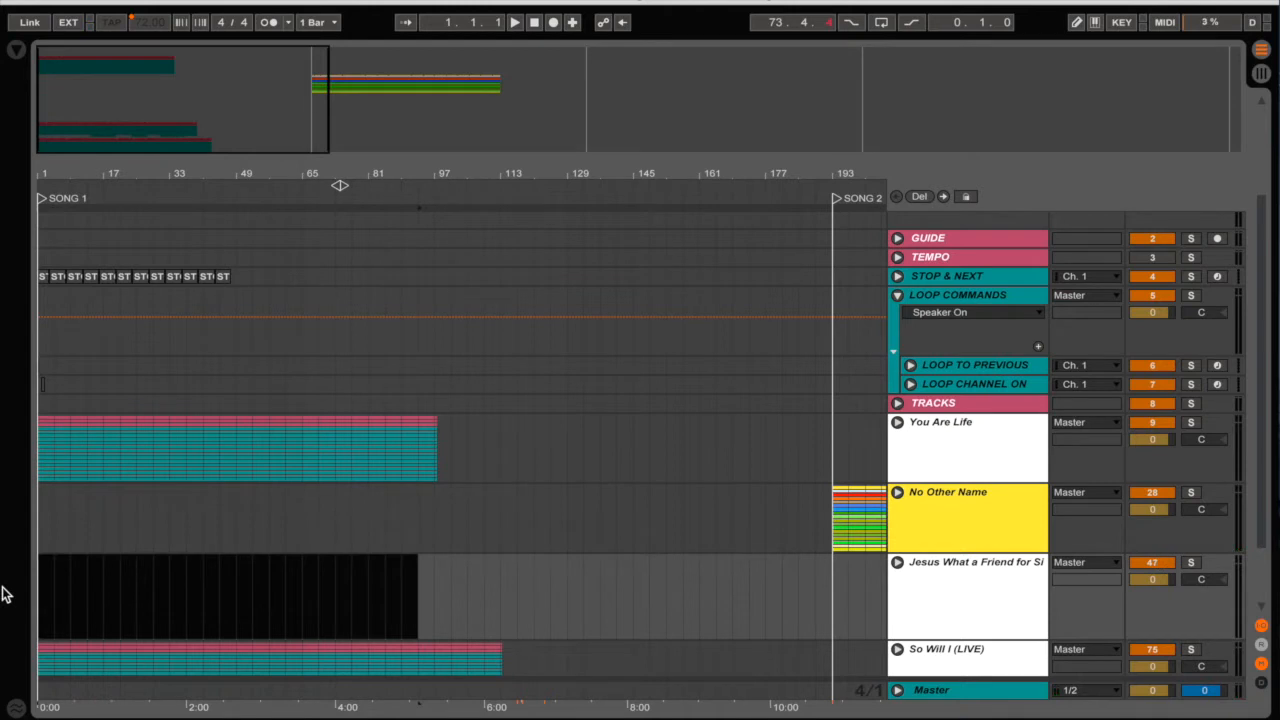
key("alt+Right")
key("alt+Right")
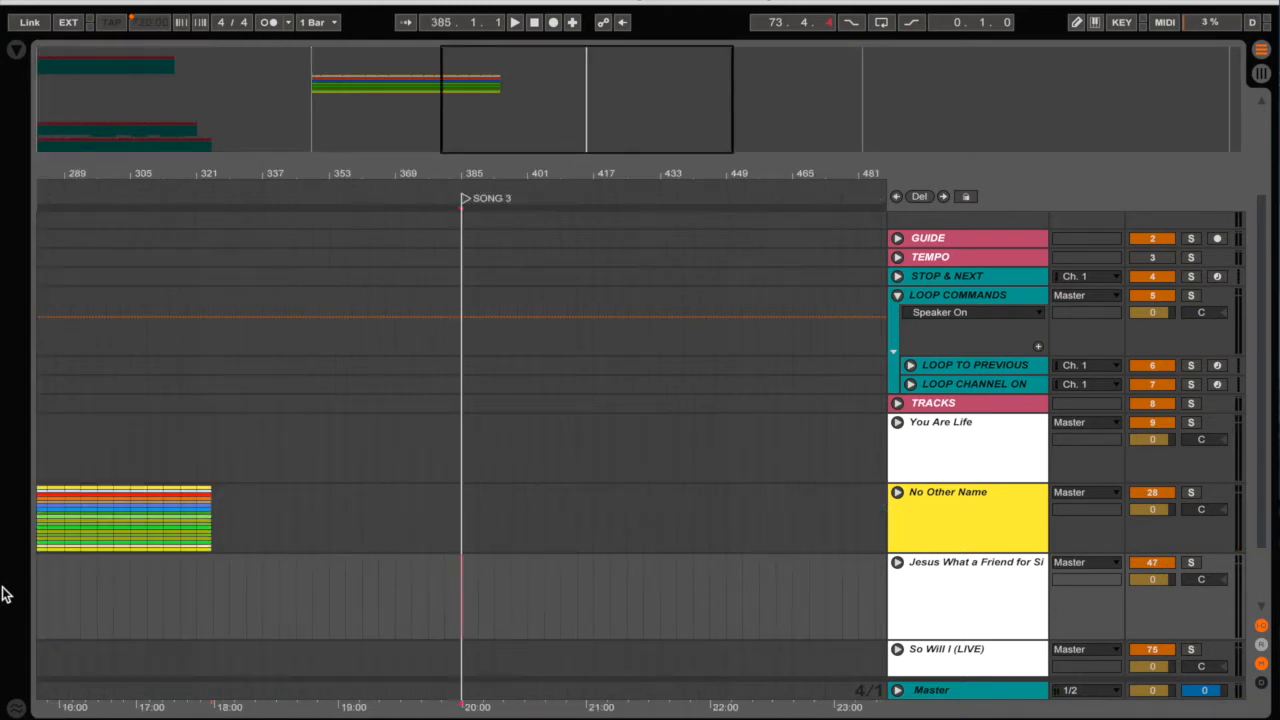
key("super+v")
- Move all So Will I (LIVE) clips from the start of the arrangement to the SONG 4 locator
scroll(480, 566, "left", 15)
scroll(555, 587, "down", 3)
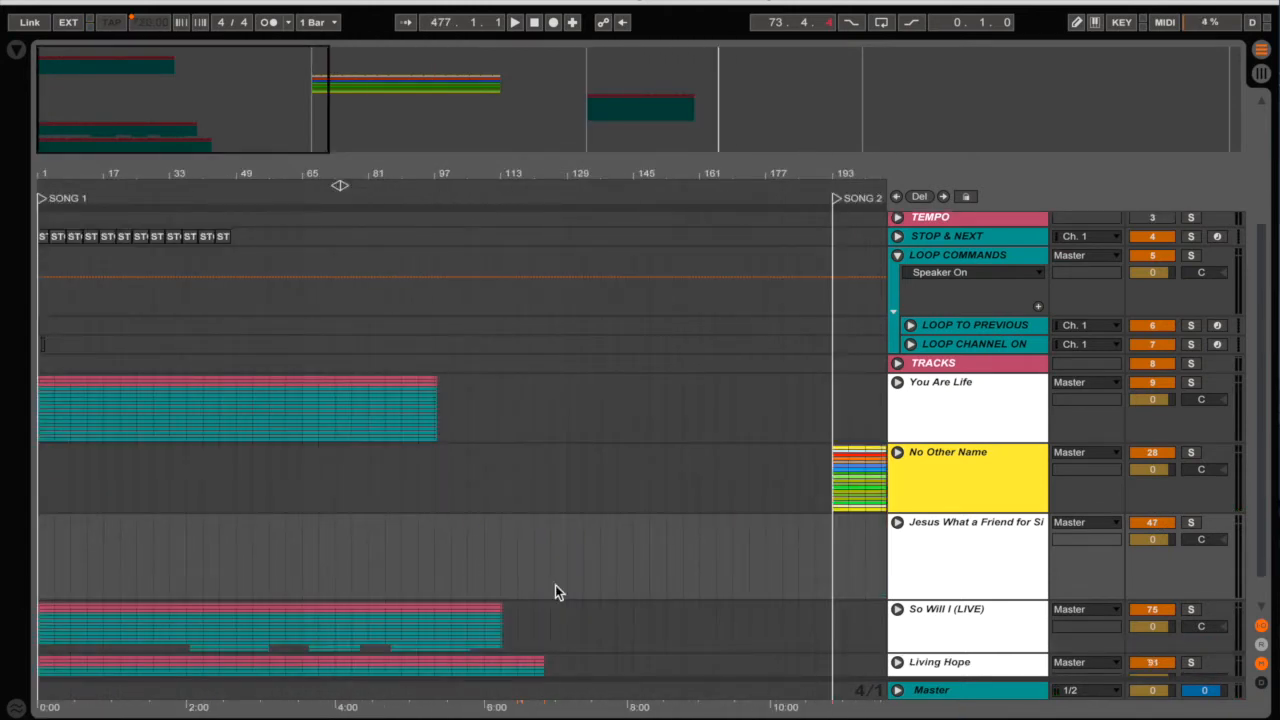
left_click_drag(555, 592, 3, 578)
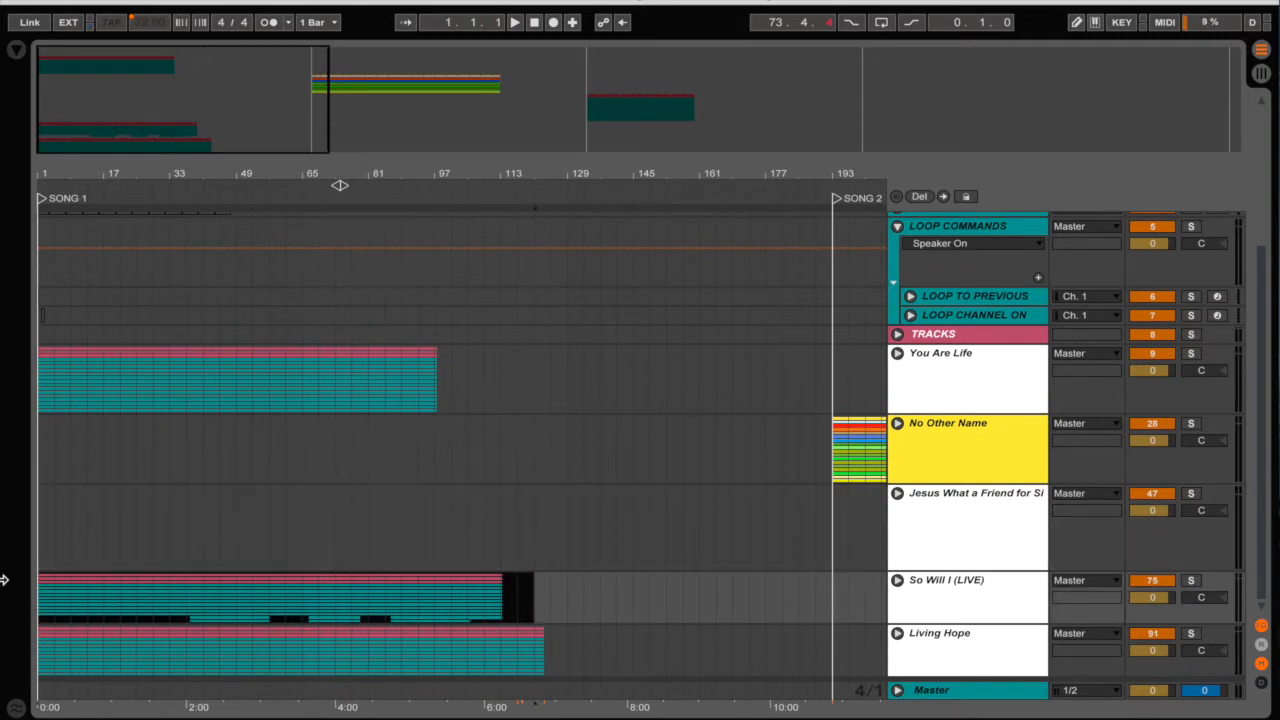
key("super+x")
key("alt+Right")
key("alt+Right")
key("alt+Right")
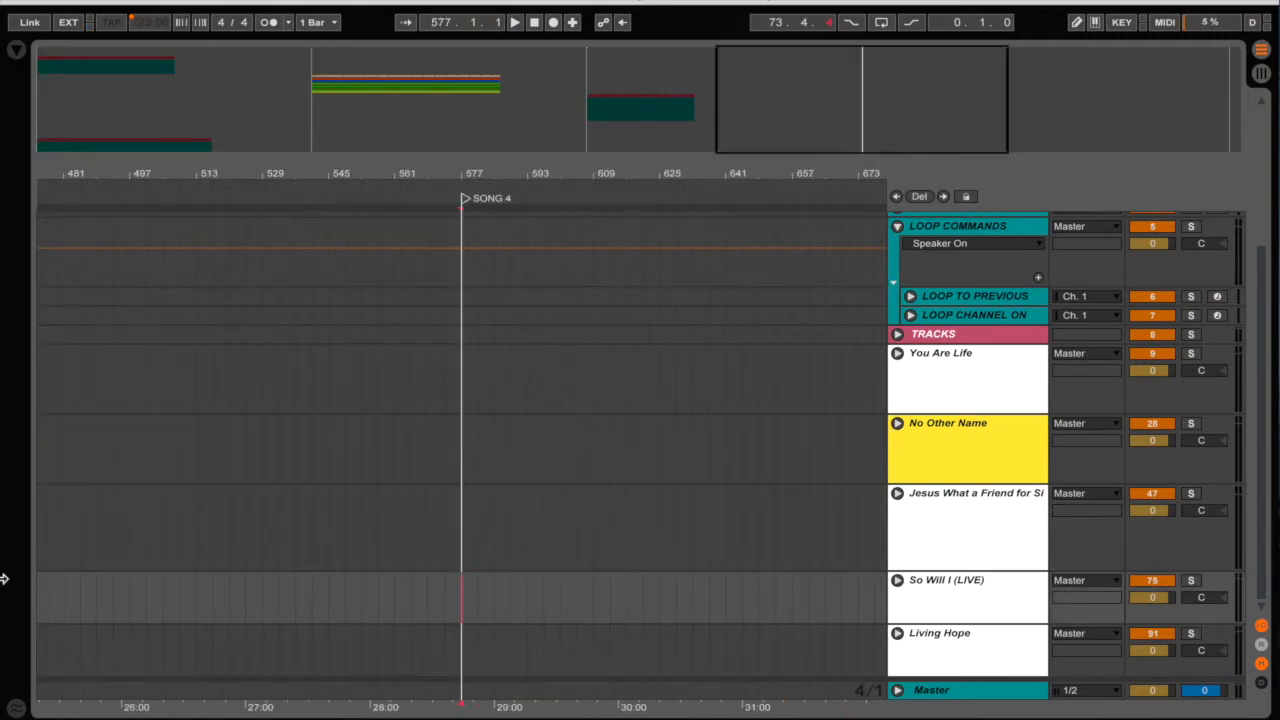
key("super+v")
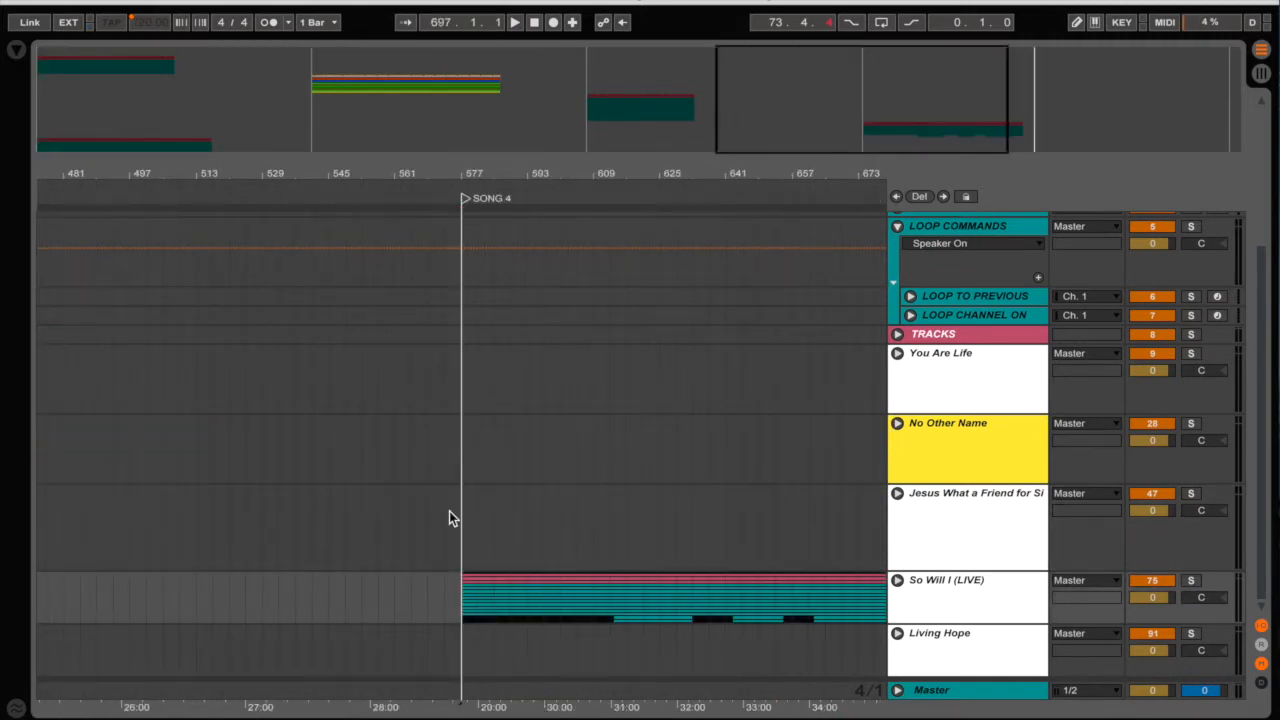
- Move all Living Hope clips from the start of the arrangement to the last song locator at bar 833
scroll(449, 511, "left", 20)
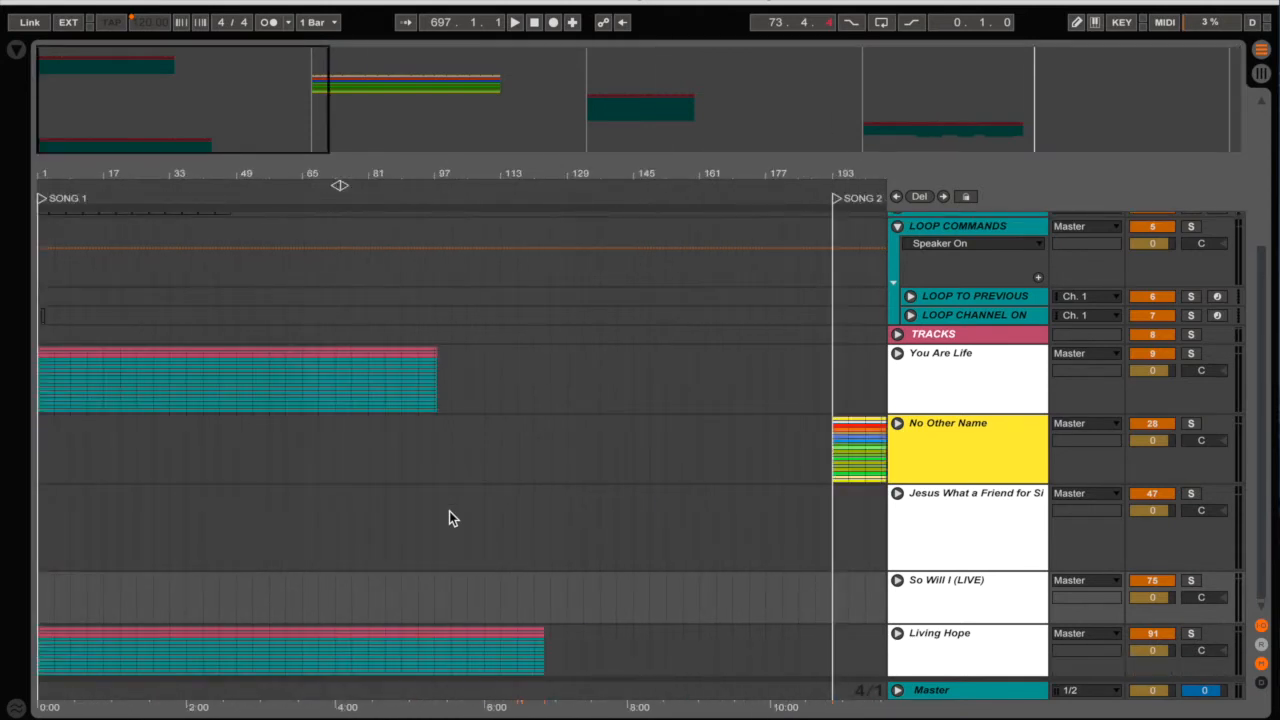
left_click(591, 645)
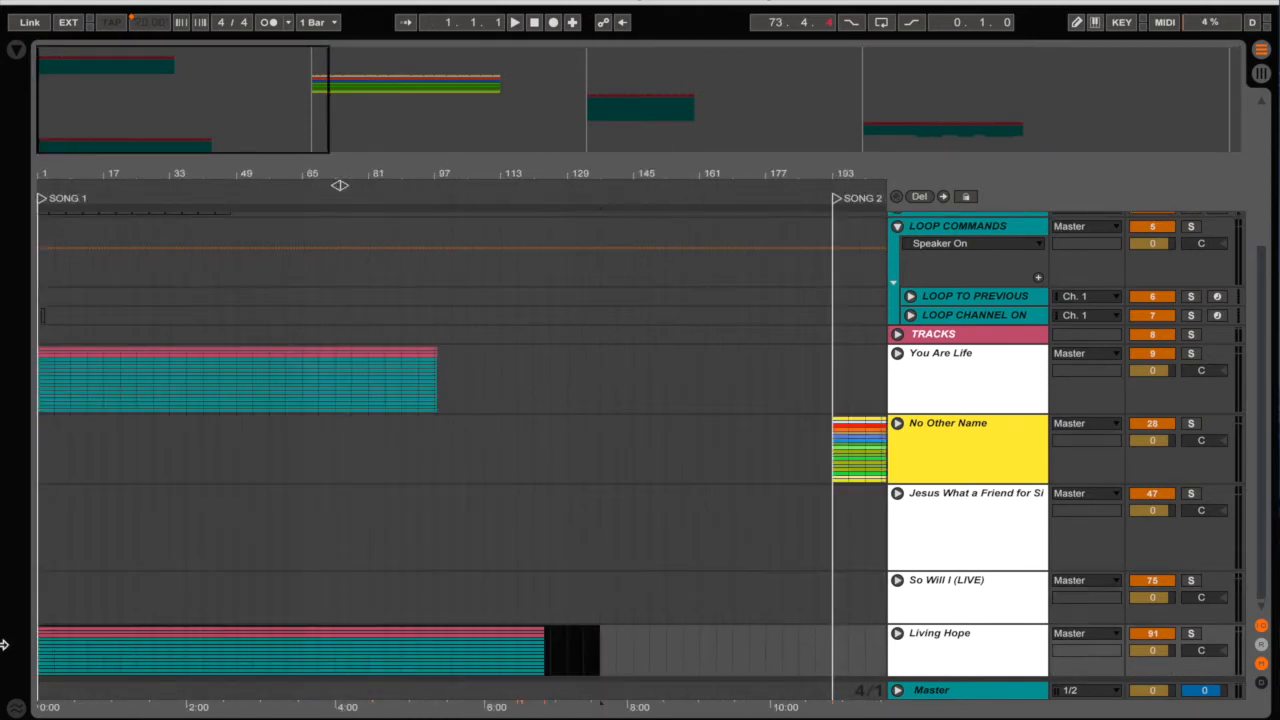
key("super+x")
key("alt+Right")
key("alt+Right")
key("alt+Right")
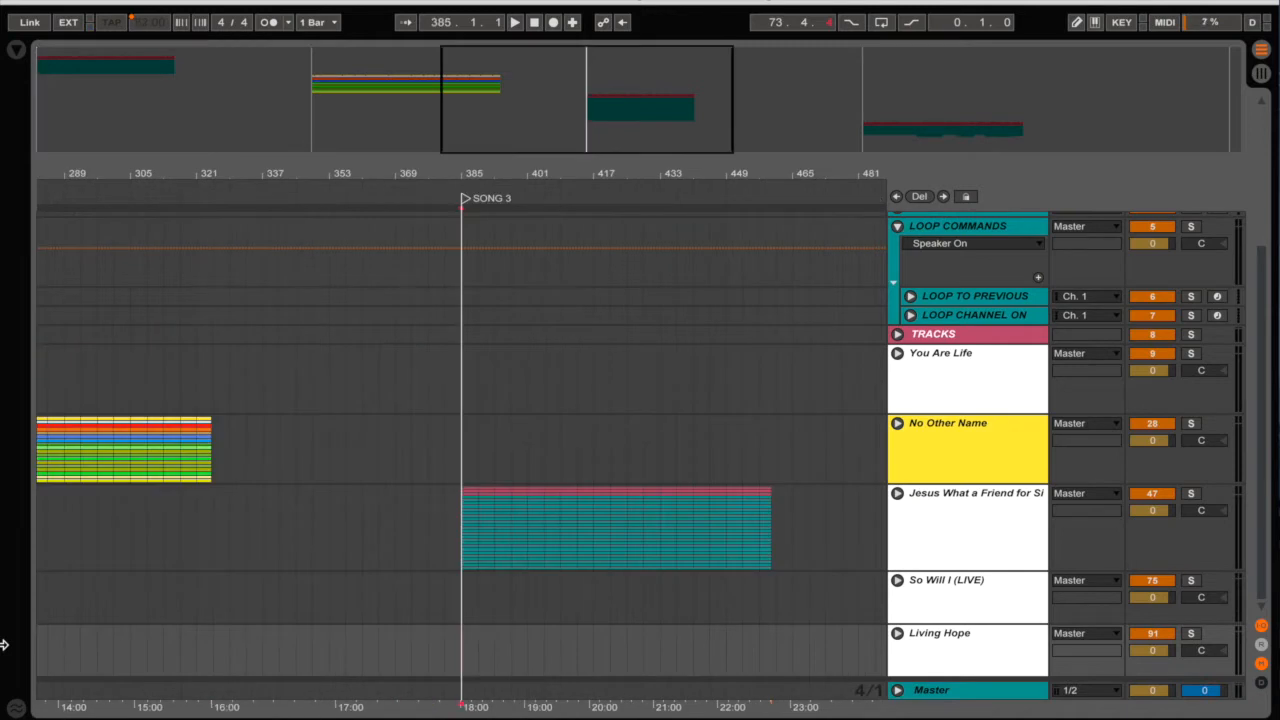
key("alt+Right")
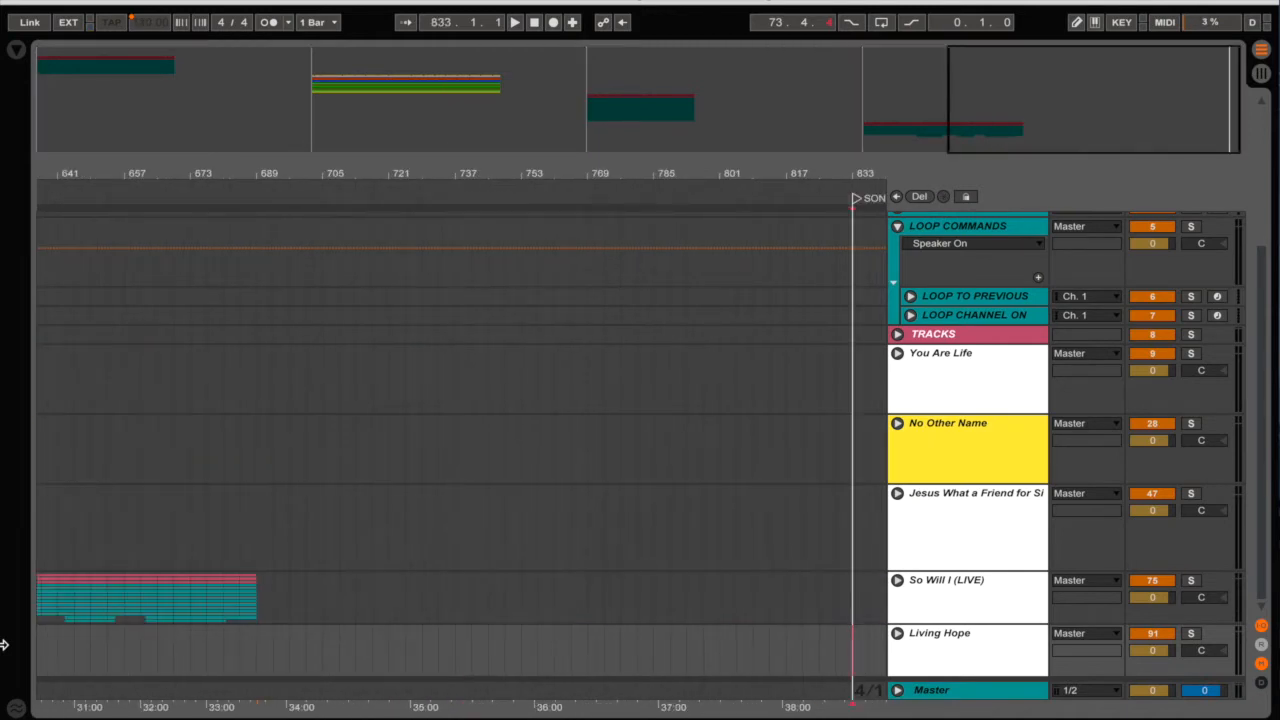
key("super+v")
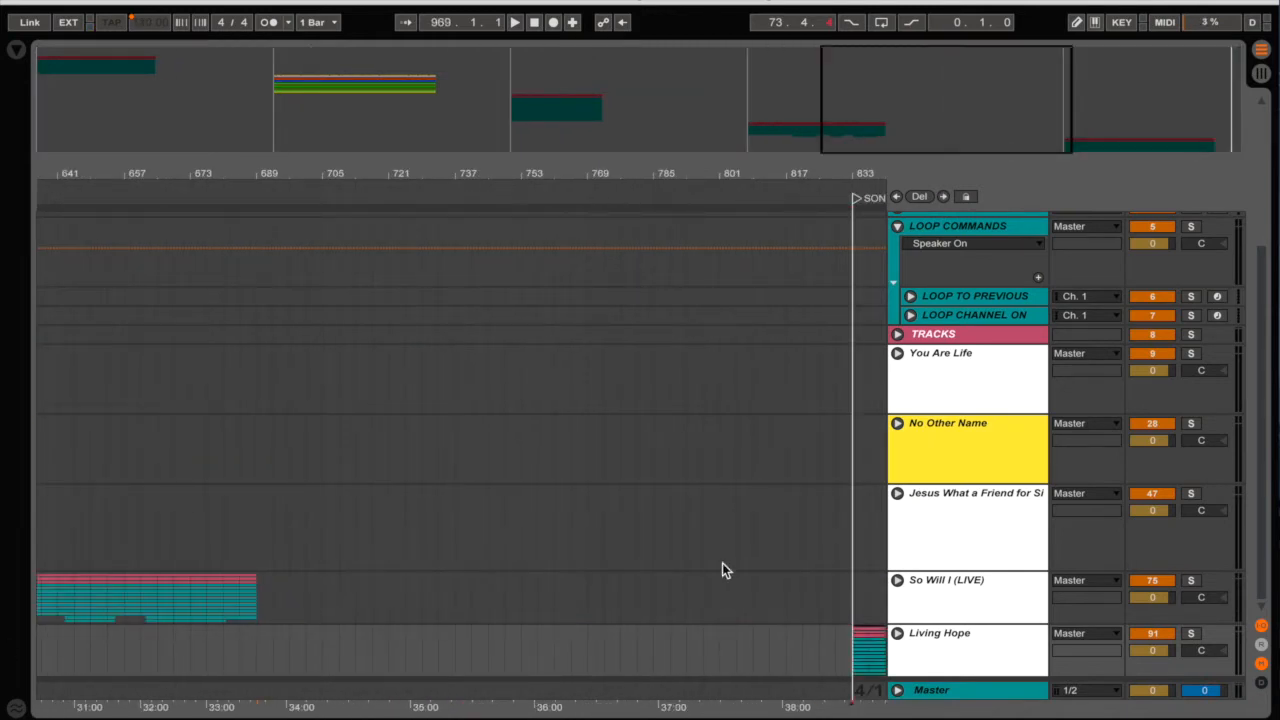
- Unfold the You Are Life group at SONG 1 and examine its click, guide and tempo clips from end to start
scroll(503, 553, "left", 20)
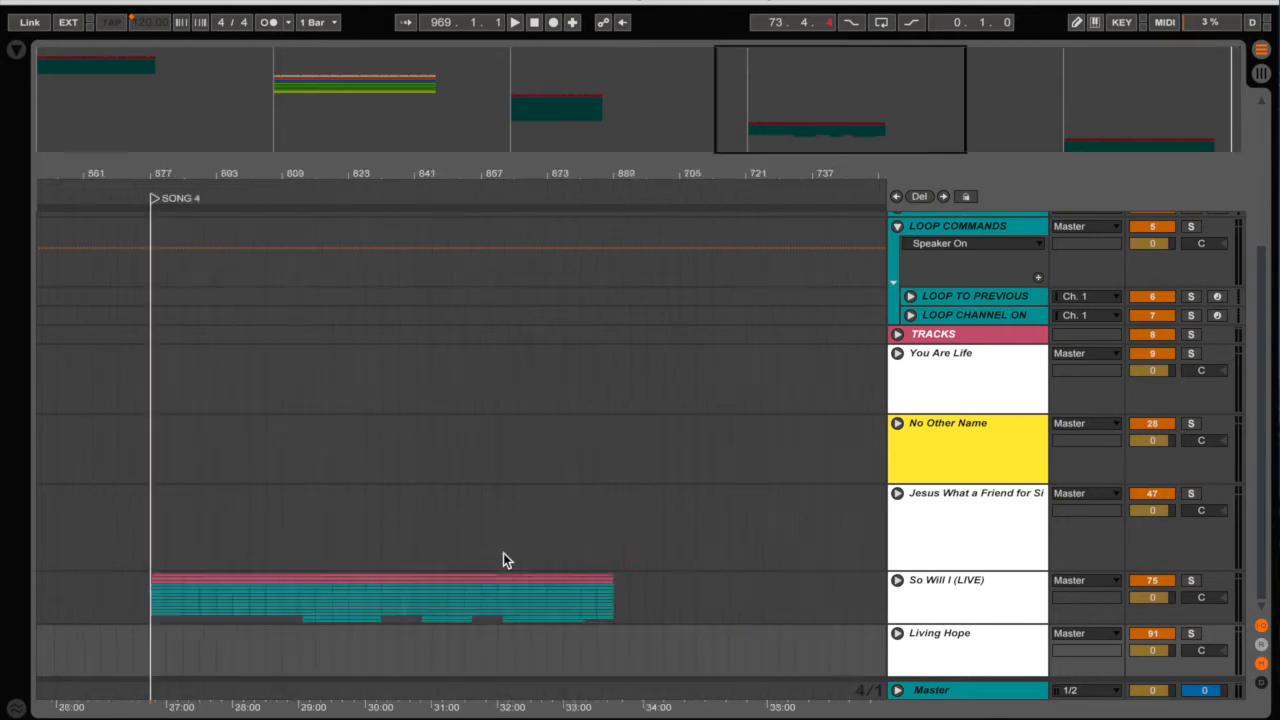
scroll(503, 553, "up", 5)
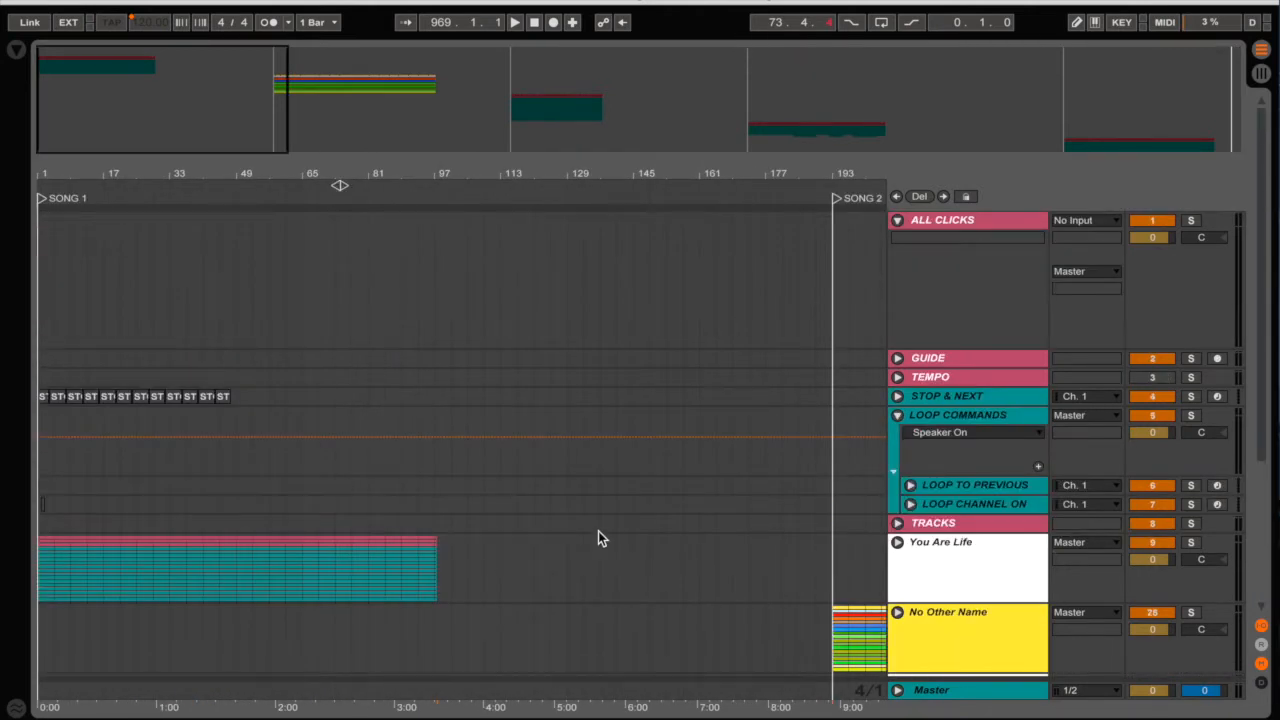
left_click(897, 542)
scroll(653, 564, "down", 5)
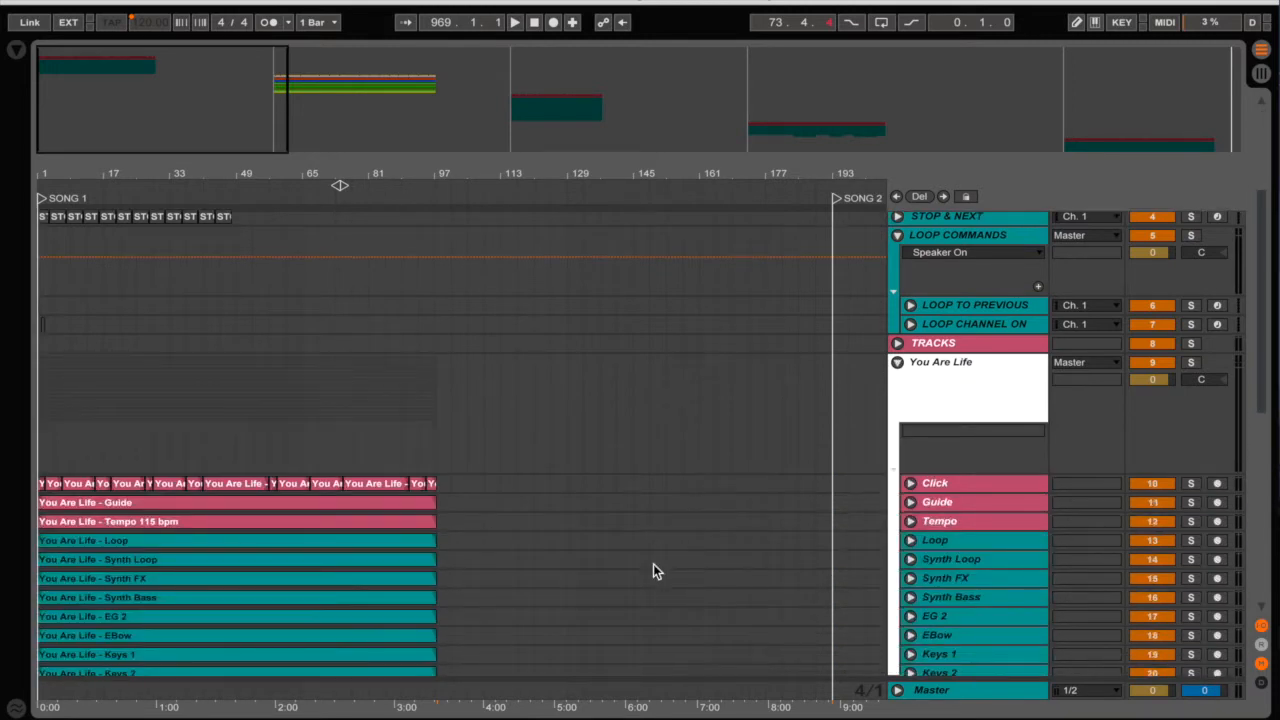
key("plus")
key("plus")
key("plus")
scroll(298, 537, "left", 2)
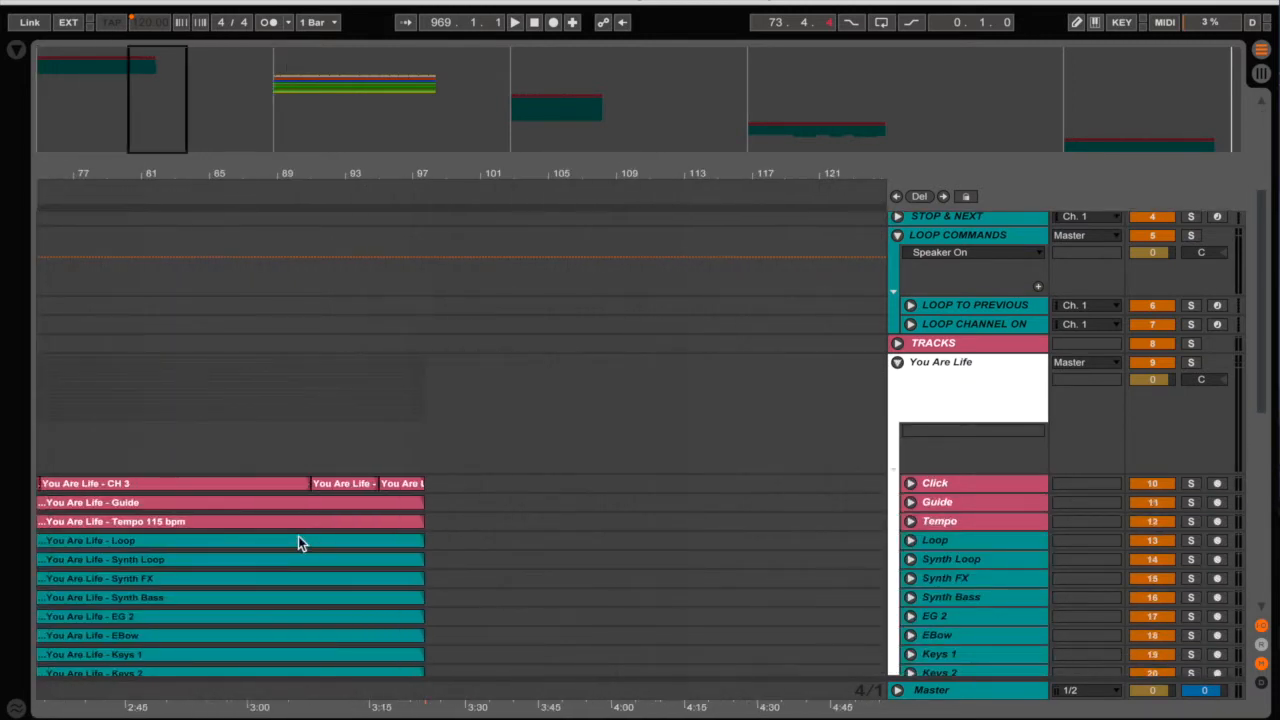
left_click(431, 479)
scroll(327, 492, "left", 12)
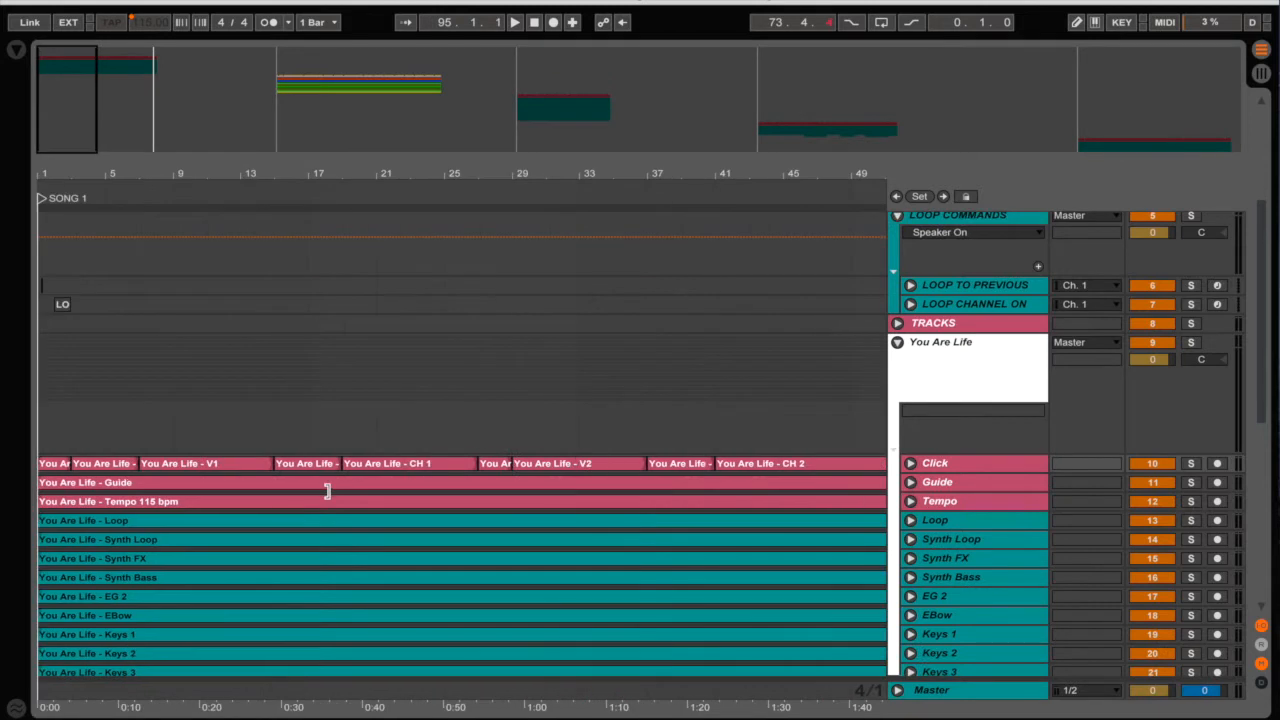
scroll(327, 492, "up", 1)
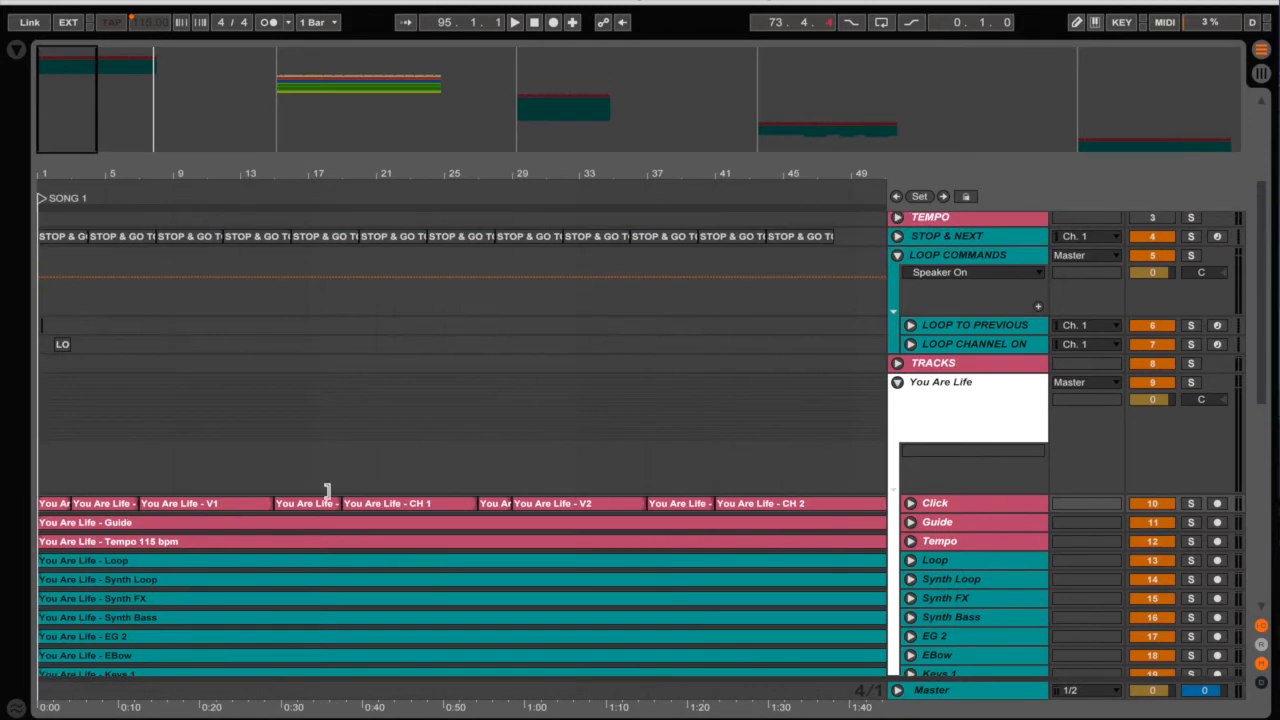
- Move the You Are Life click, guide and tempo clips onto the ALL CLICKS, GUIDE and TEMPO tracks at SONG 1
left_click(57, 541)
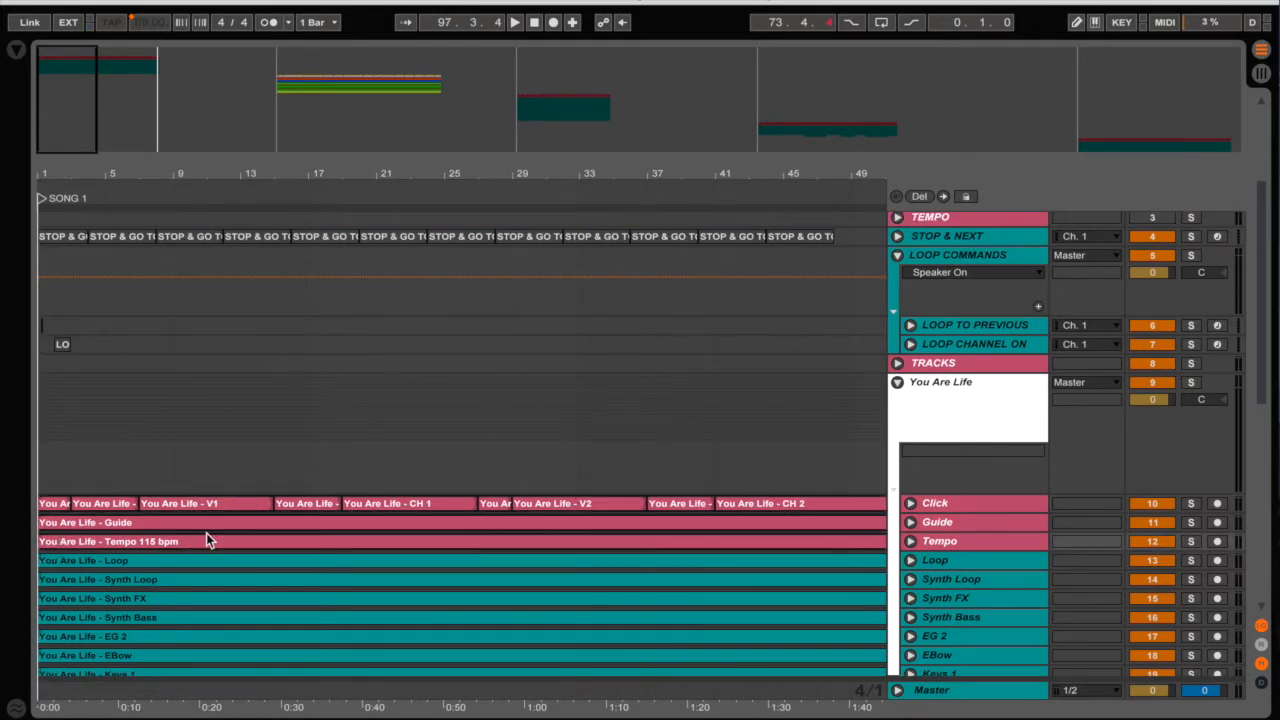
key("super+x")
scroll(251, 477, "up", 4)
left_click(224, 300)
key("Home")
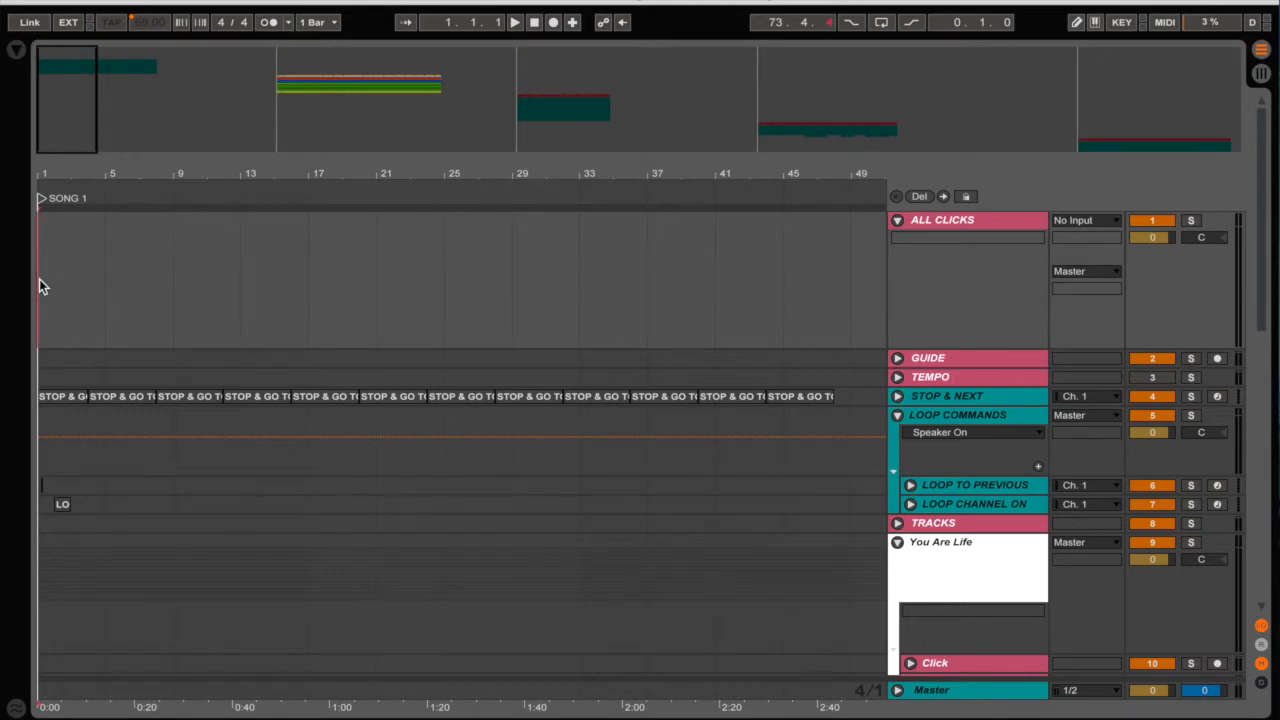
key("super+v")
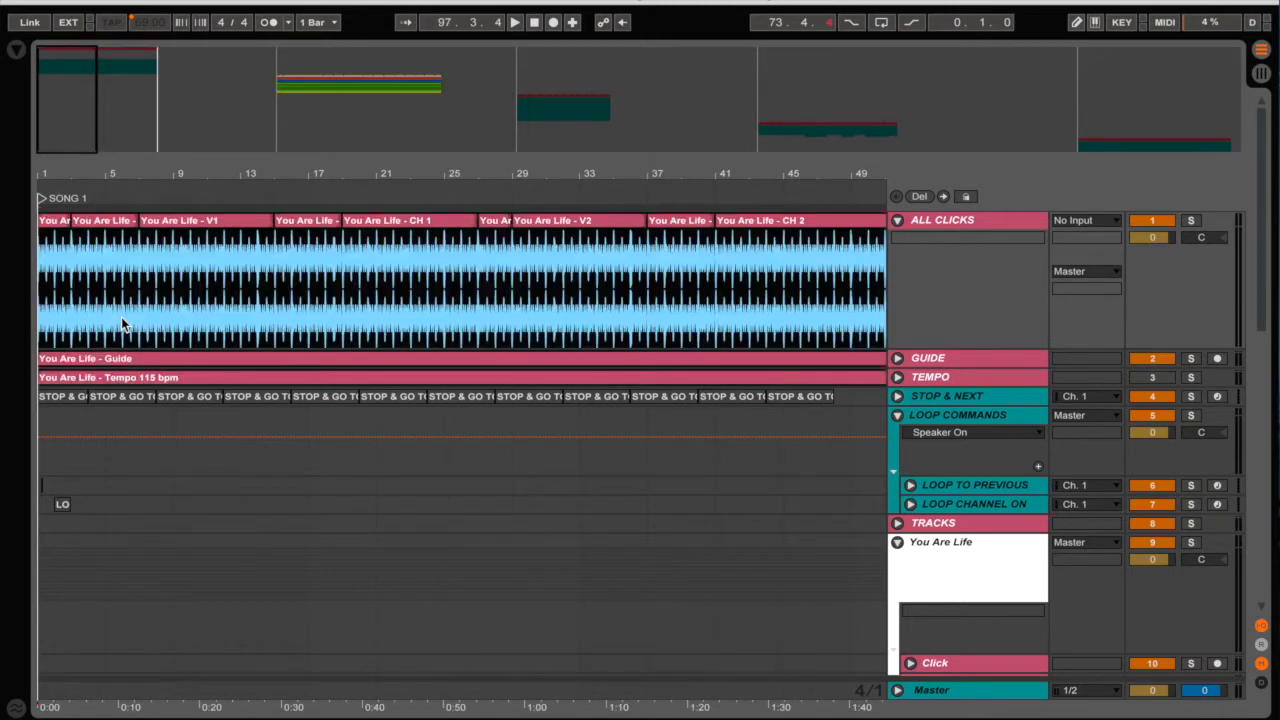
left_click(40, 286)
- Delete the emptied Click, Guide and Tempo tracks from the You Are Life group
scroll(74, 348, "down", 8)
scroll(74, 348, "up", 5)
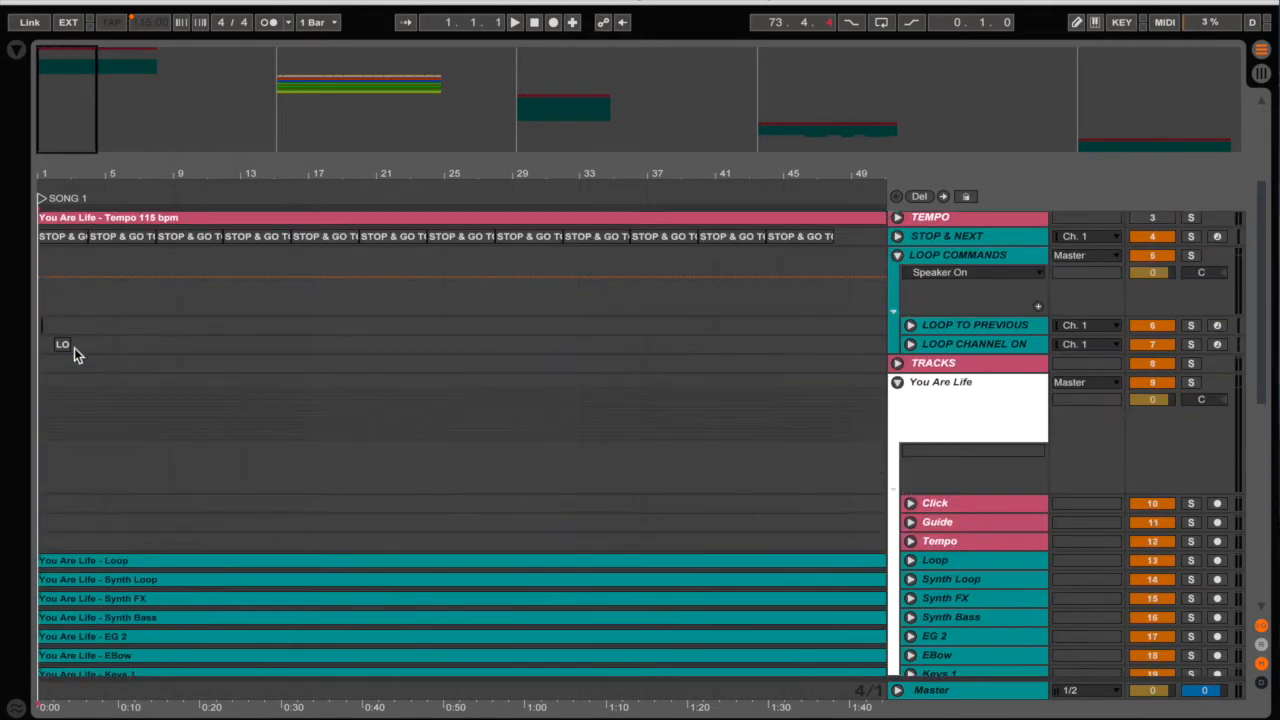
scroll(74, 348, "up", 1)
scroll(437, 426, "up", 2)
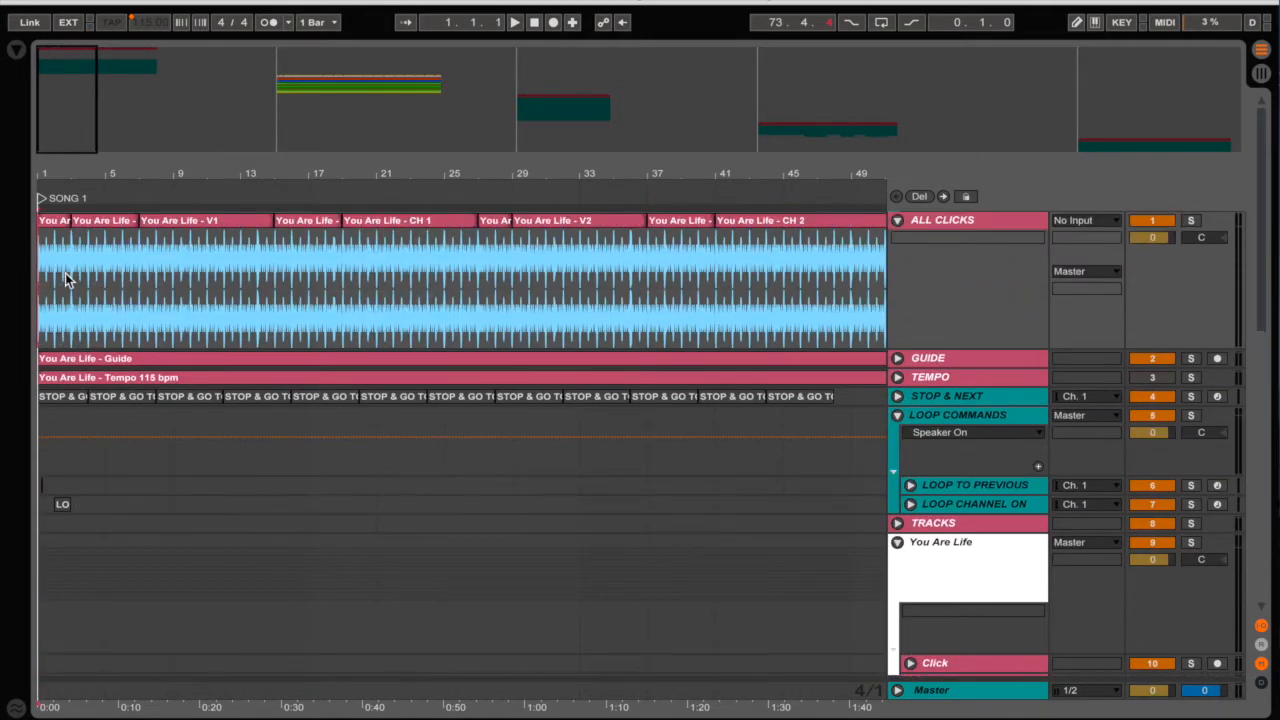
key("plus")
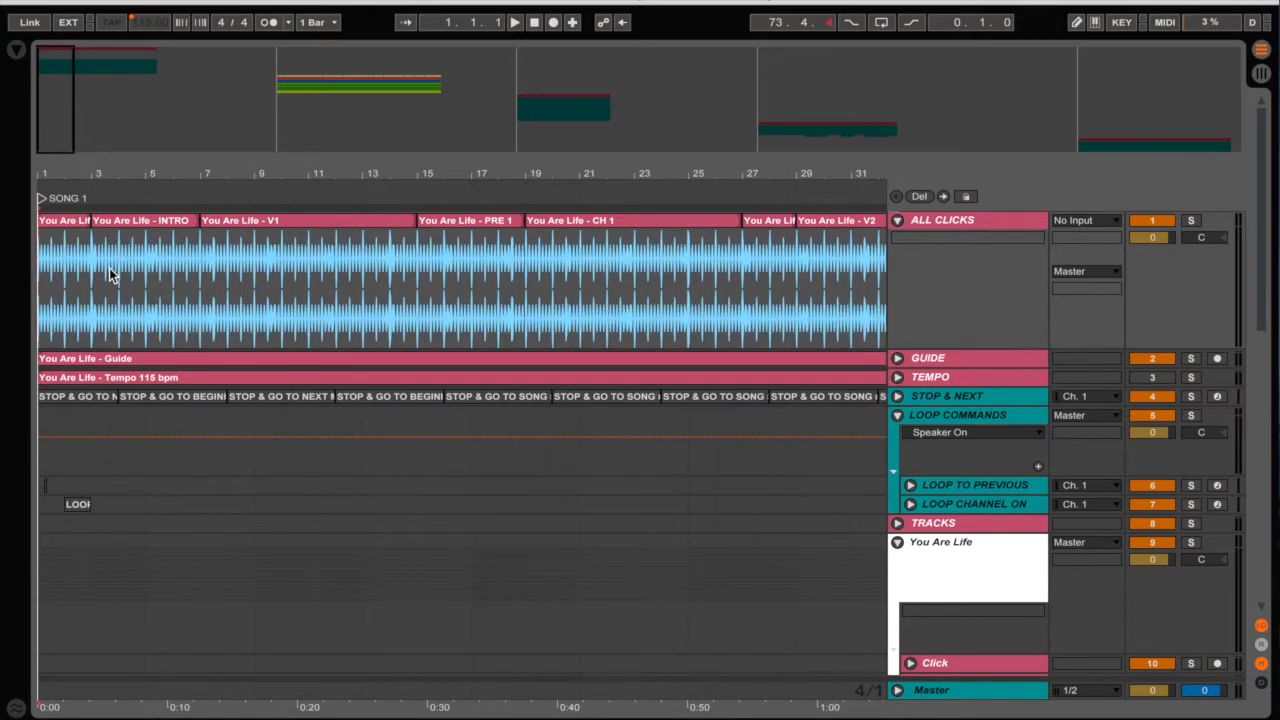
scroll(200, 377, "down", 5)
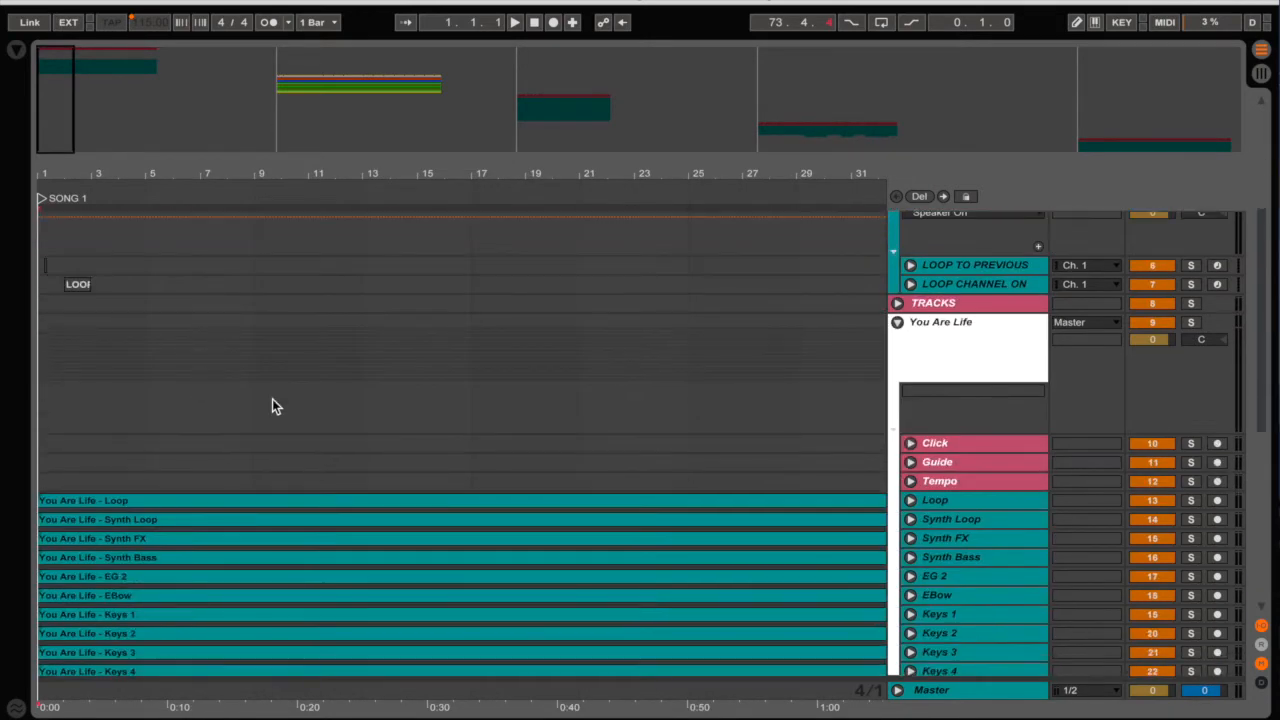
left_click(989, 446)
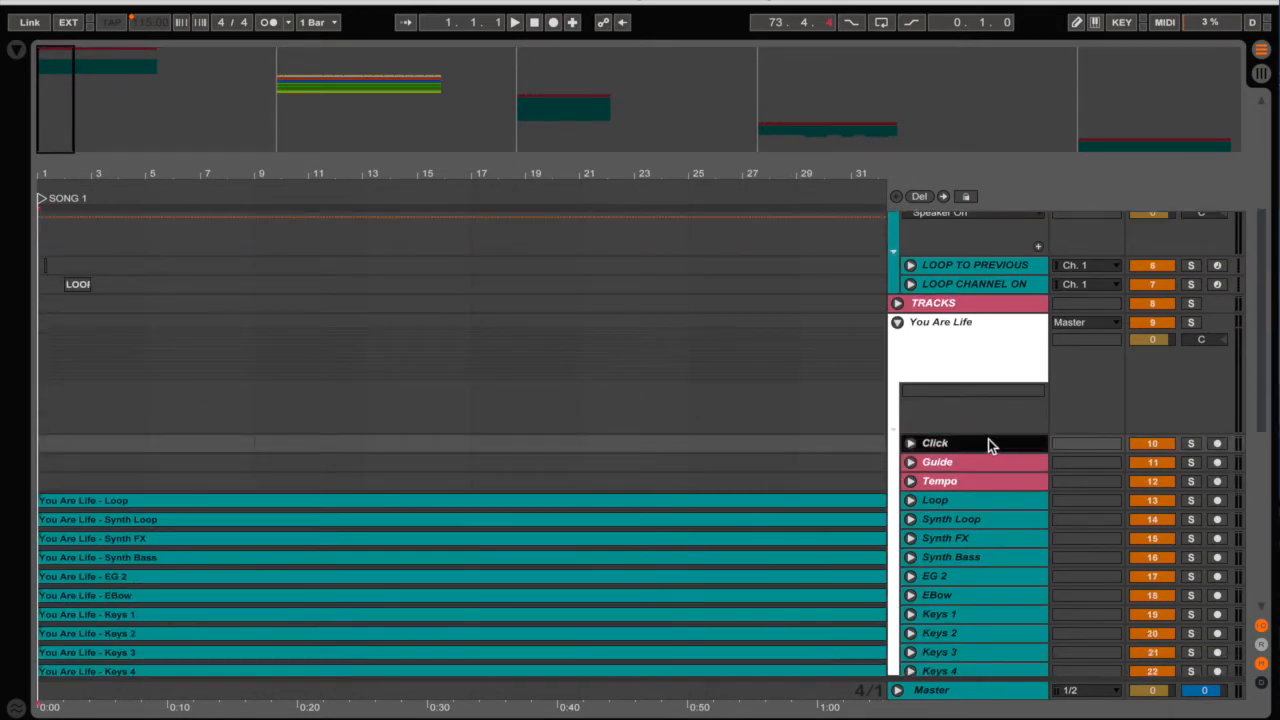
key("Delete")
key("Delete")
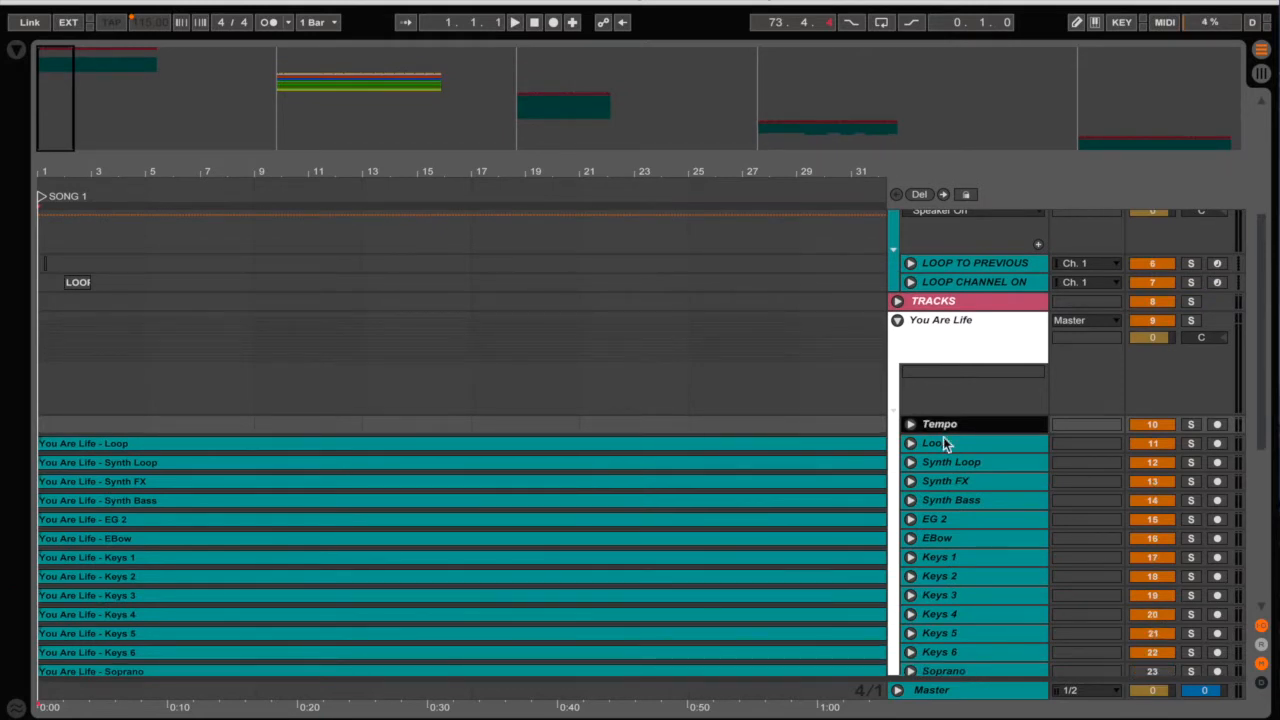
key("Delete")
- Go to the SONG 2 locator, fold the You Are Life group and unfold the No Other Name group
left_click(467, 352)
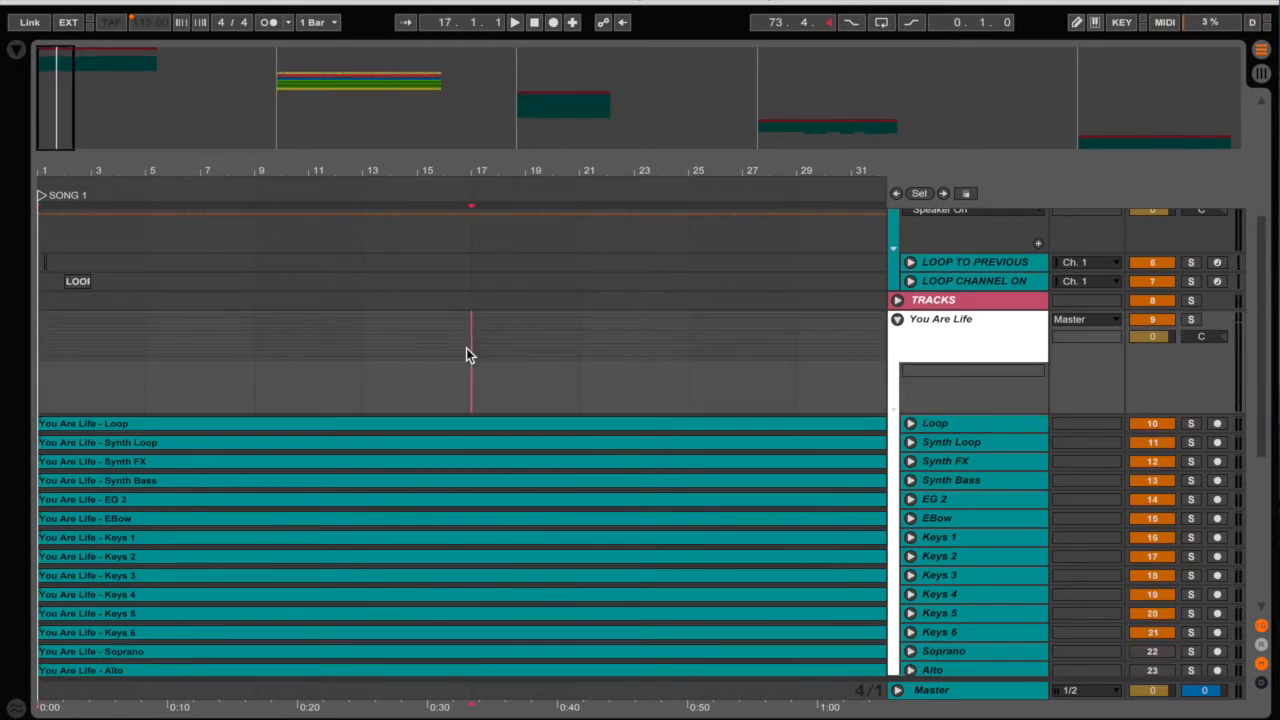
key("alt+Right")
scroll(564, 339, "up", 5)
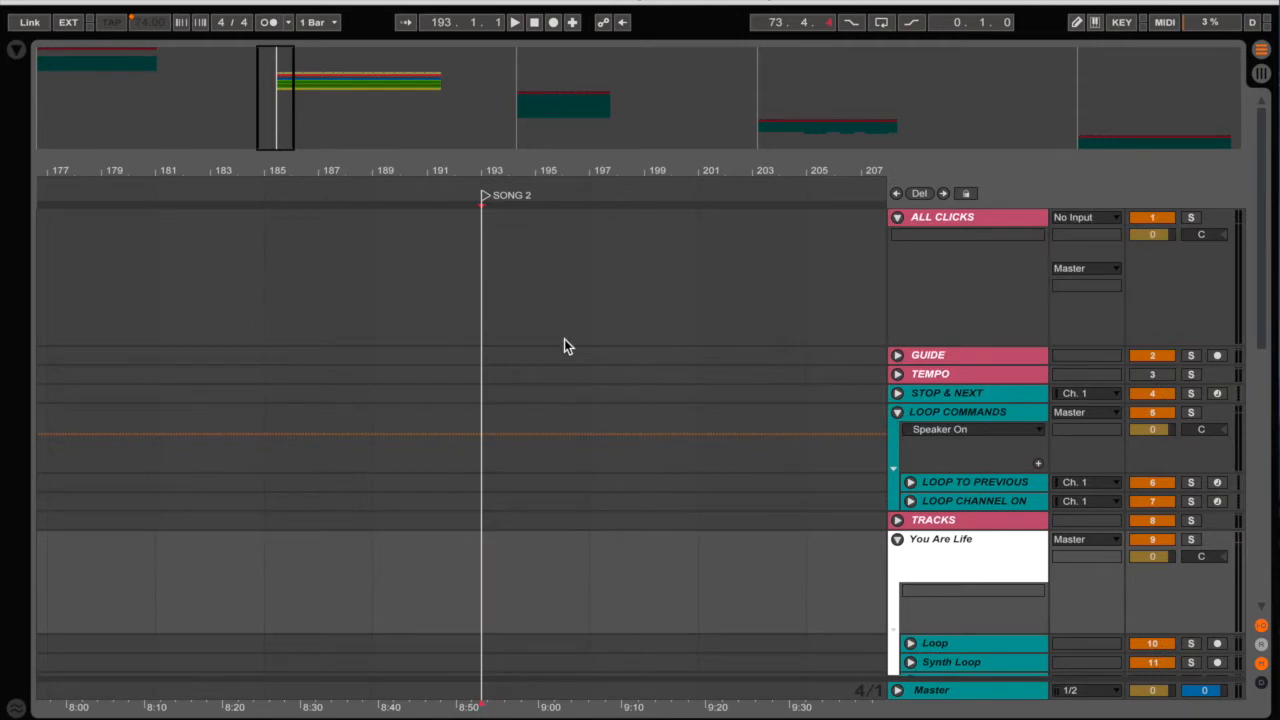
scroll(564, 346, "down", 10)
scroll(943, 380, "up", 6)
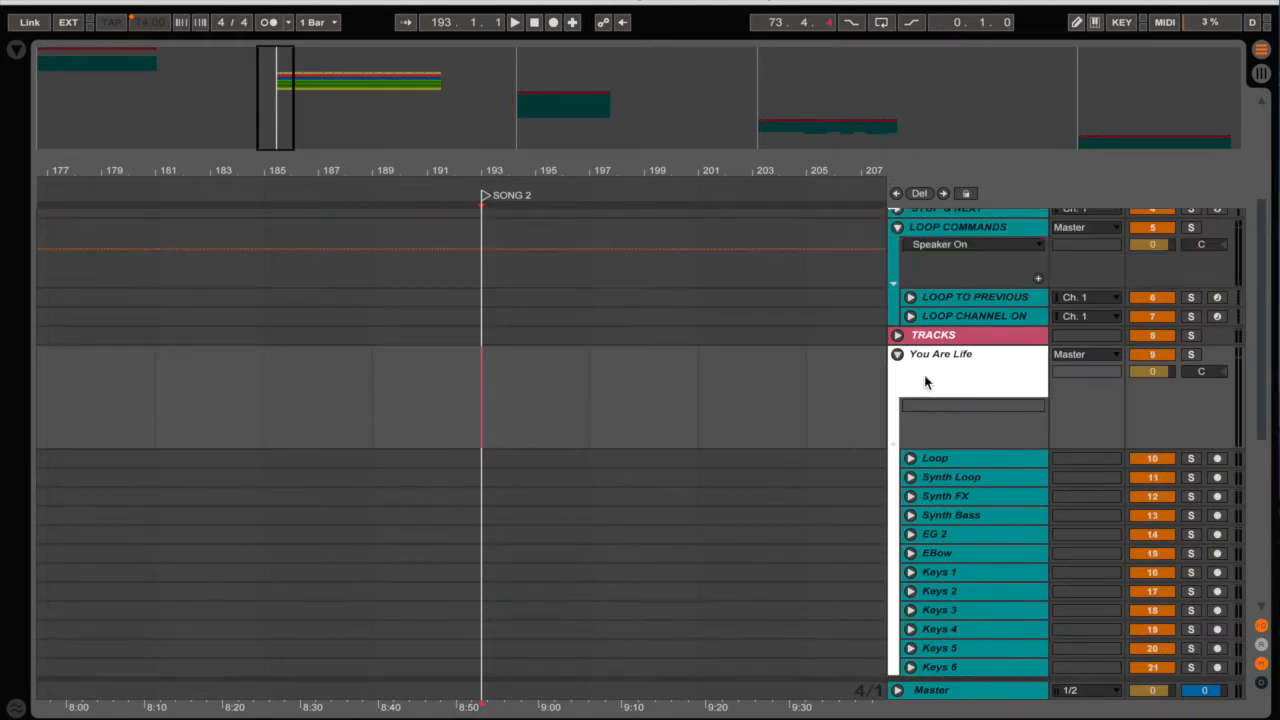
left_click(897, 354)
left_click(685, 460)
left_click(897, 407)
- Move the No Other Name click, guide and tempo clips onto the ALL CLICKS, GUIDE and TEMPO tracks at SONG 2
left_click(530, 535)
scroll(524, 535, "down", 1)
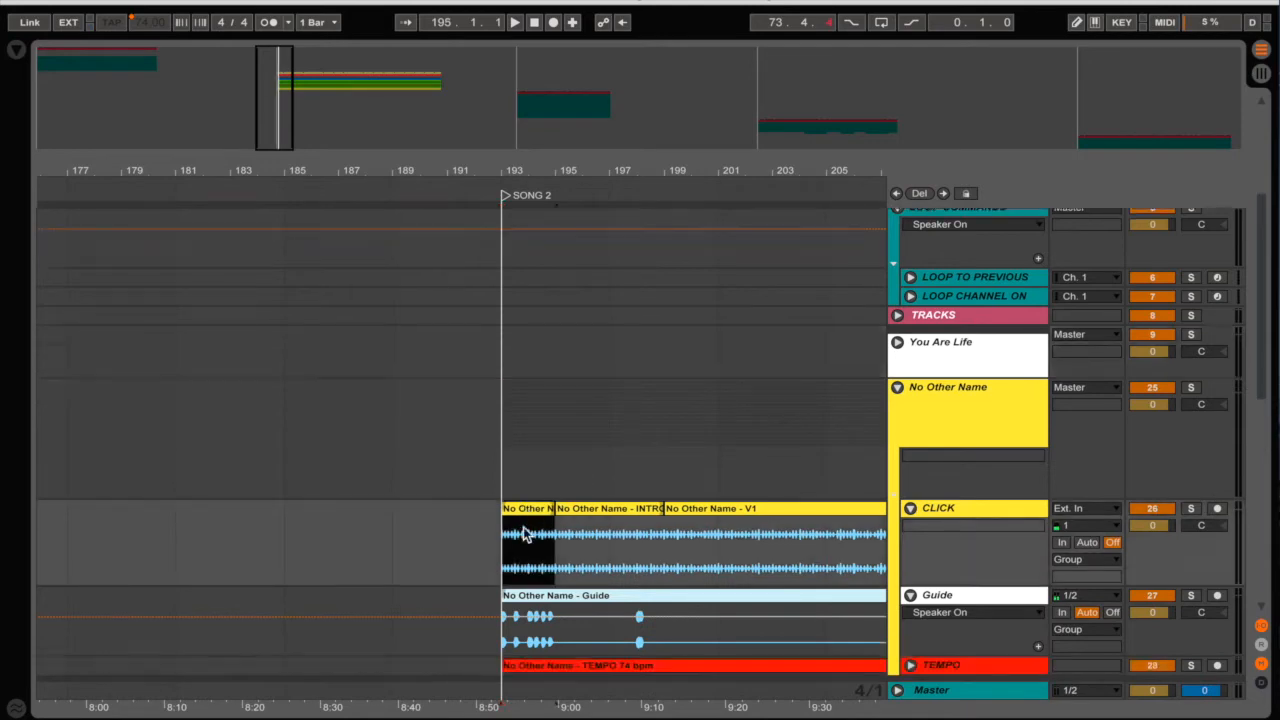
scroll(524, 535, "down", 5)
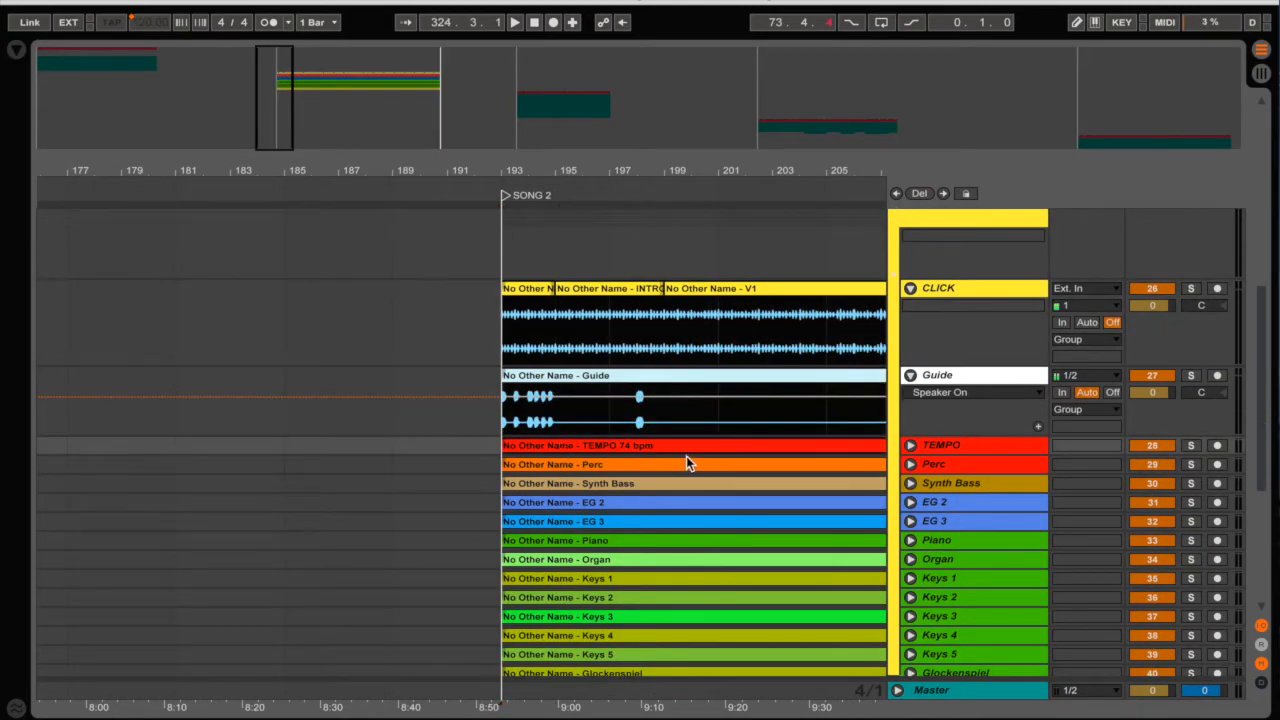
key("Delete")
scroll(686, 456, "right", 20)
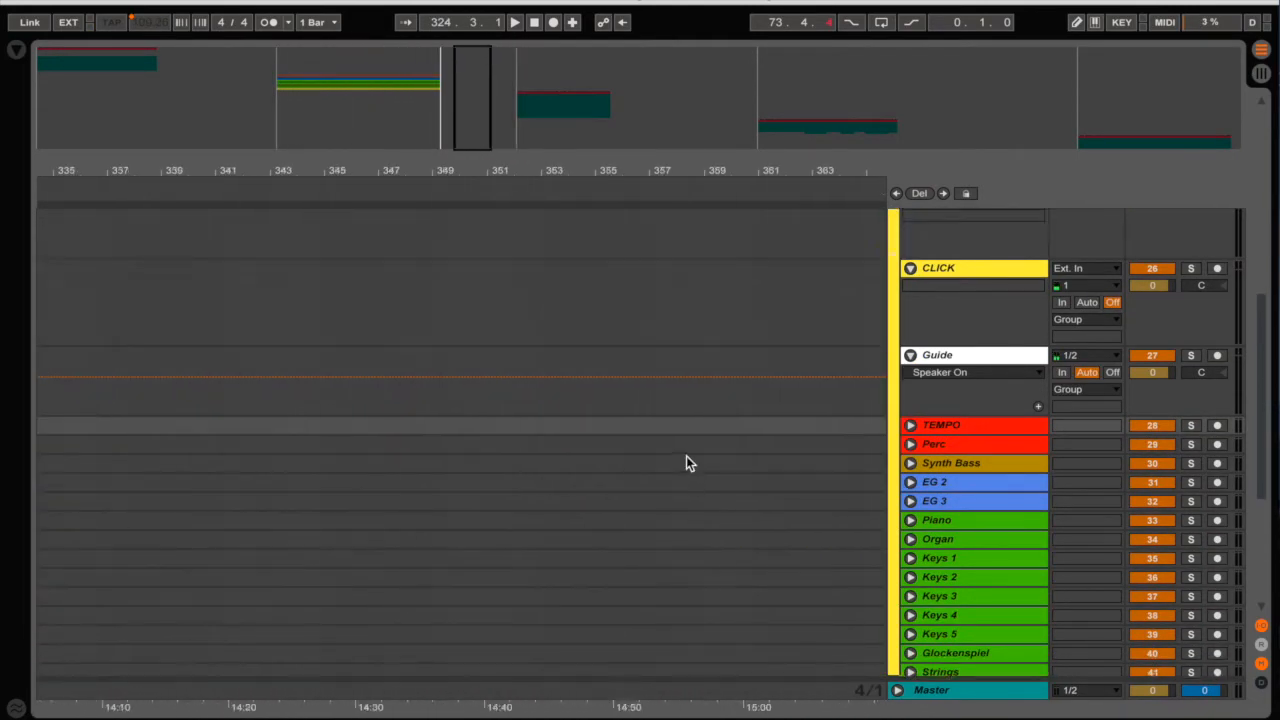
scroll(686, 456, "up", 10)
scroll(686, 456, "left", 15)
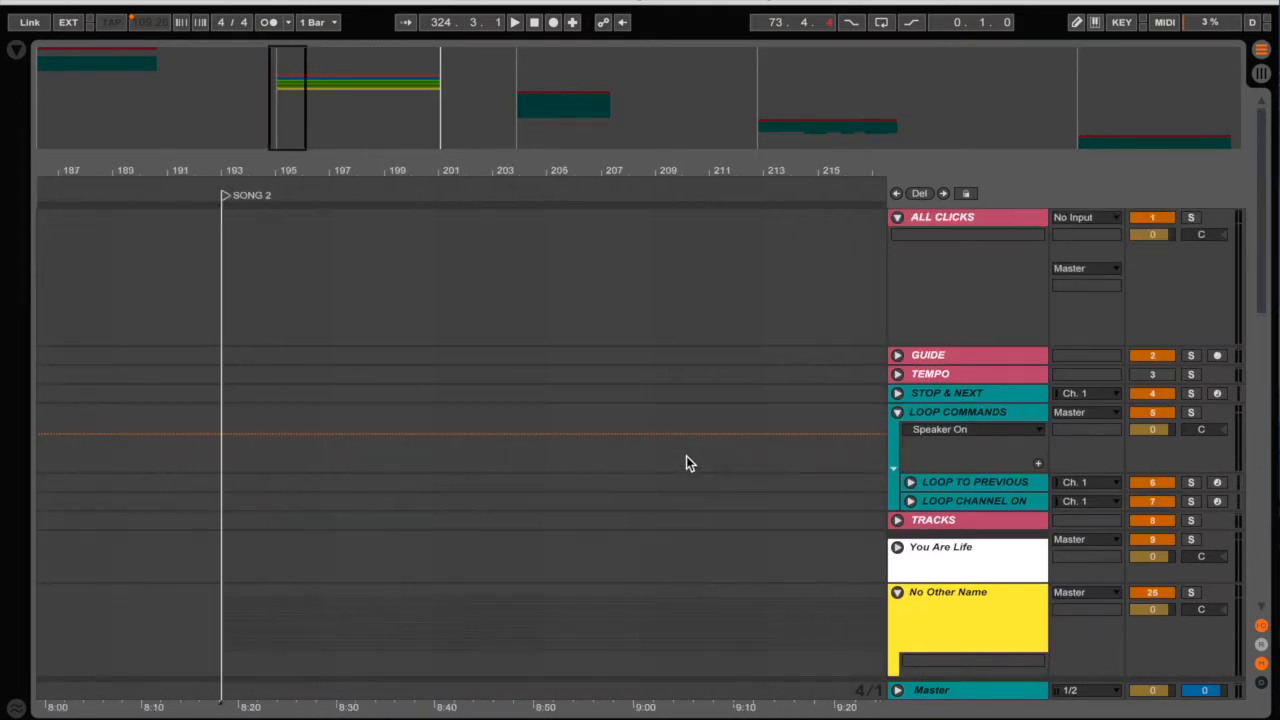
scroll(686, 456, "left", 3)
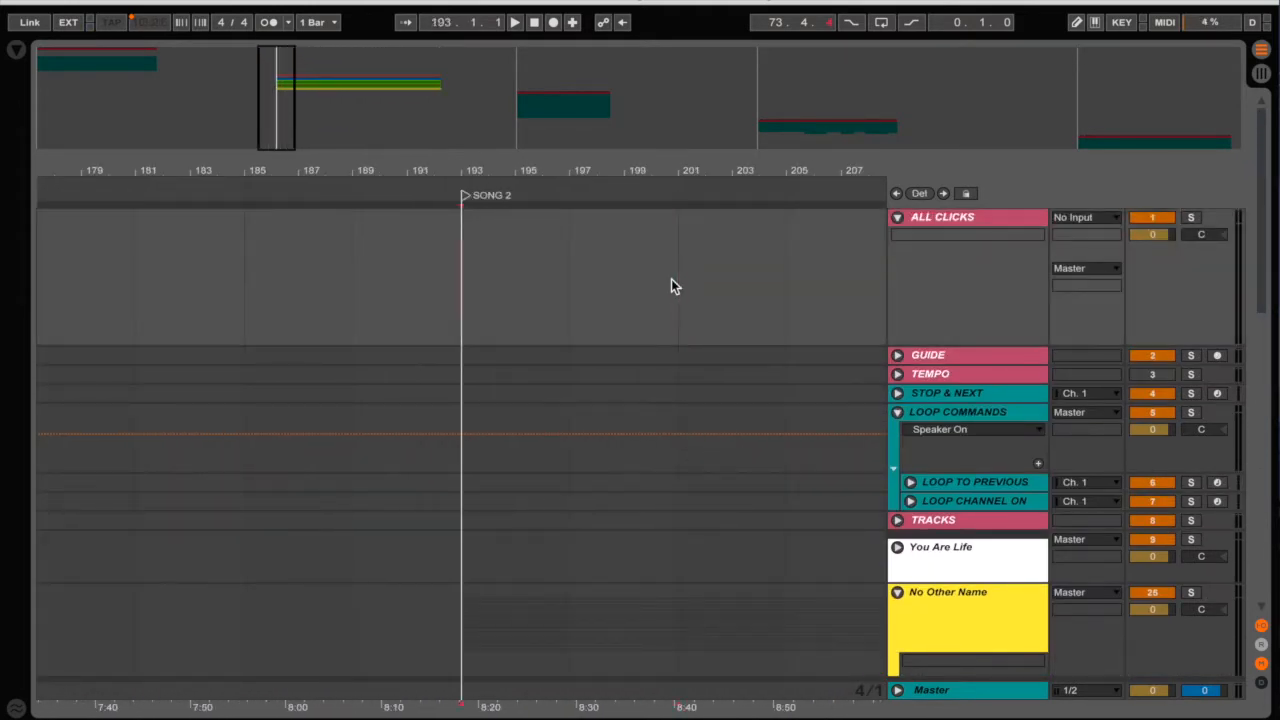
key("ctrl+z")
left_click(457, 292)
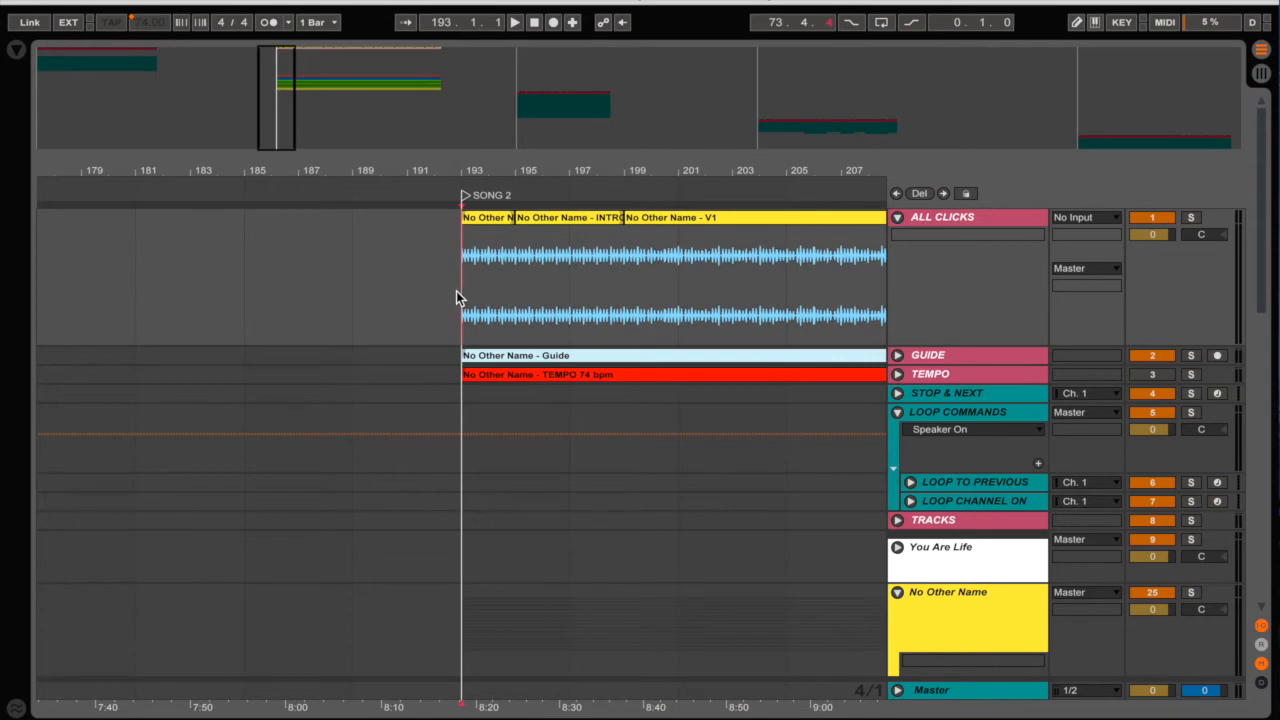
- Delete the emptied CLICK, Guide and TEMPO tracks from the No Other Name group
scroll(530, 443, "down", 15)
scroll(530, 443, "right", 5)
scroll(530, 443, "up", 10)
scroll(896, 345, "right", 5)
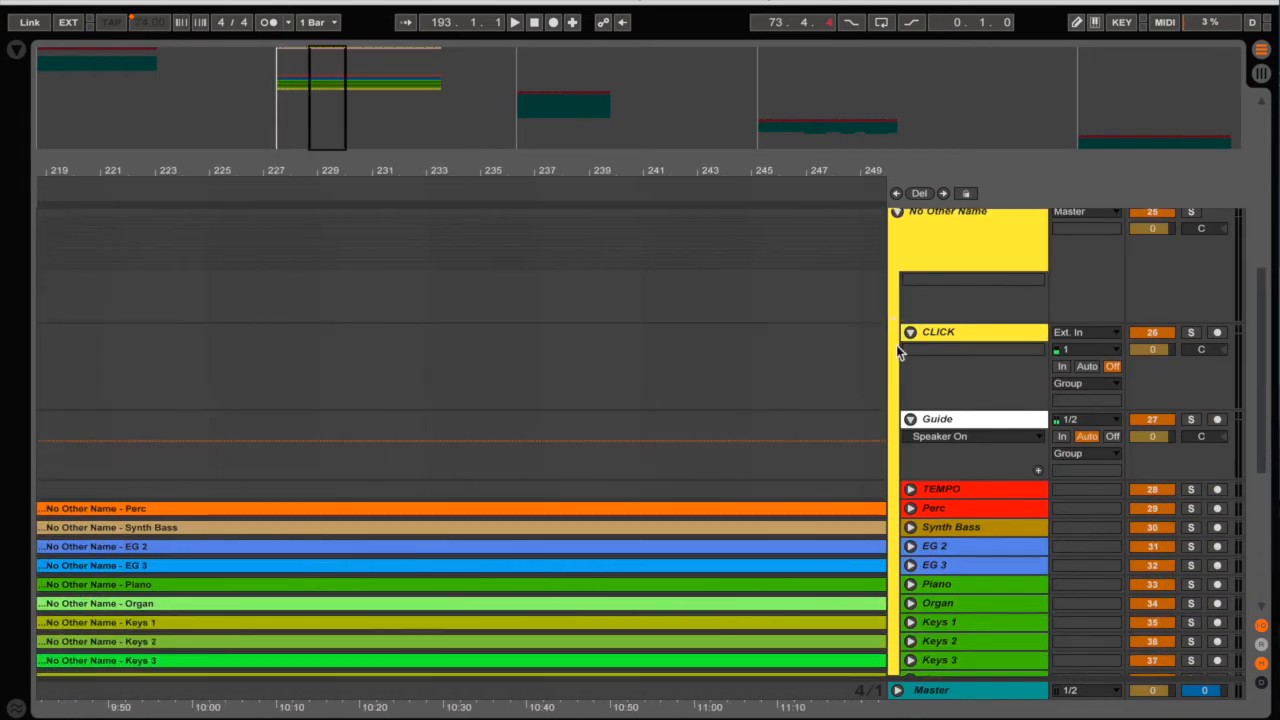
left_click(993, 330)
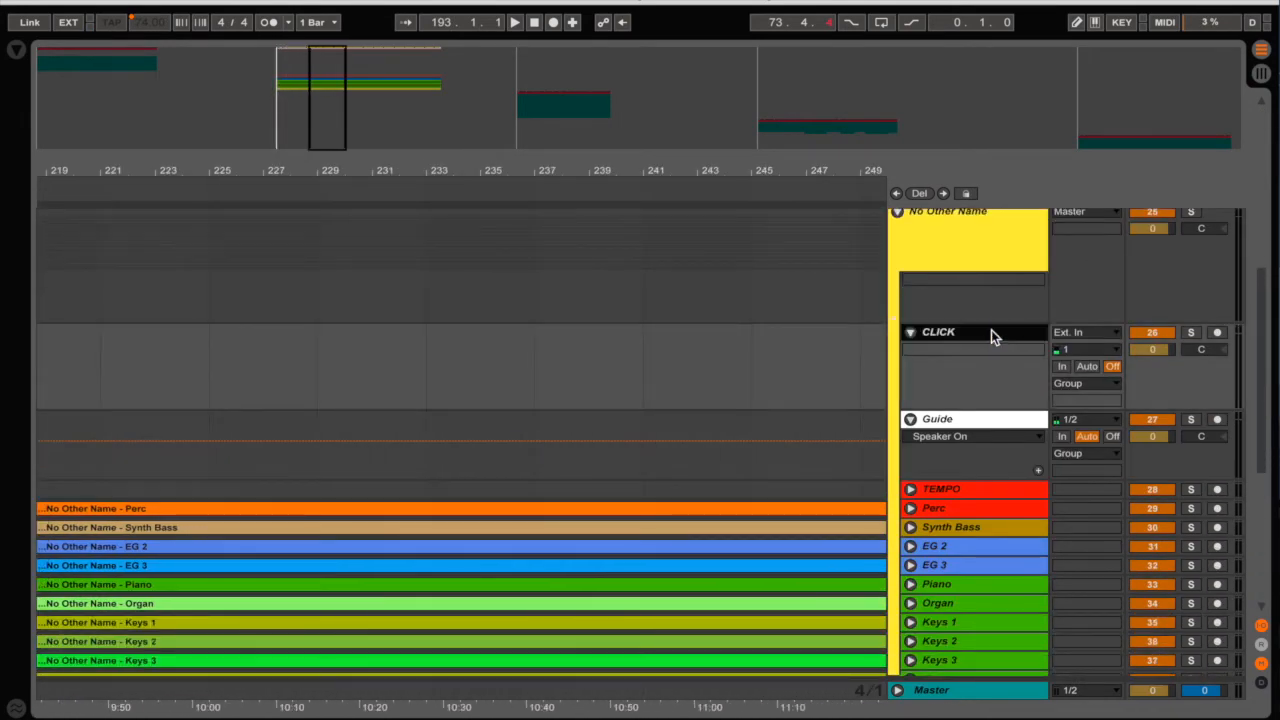
key("Delete")
key("Delete")
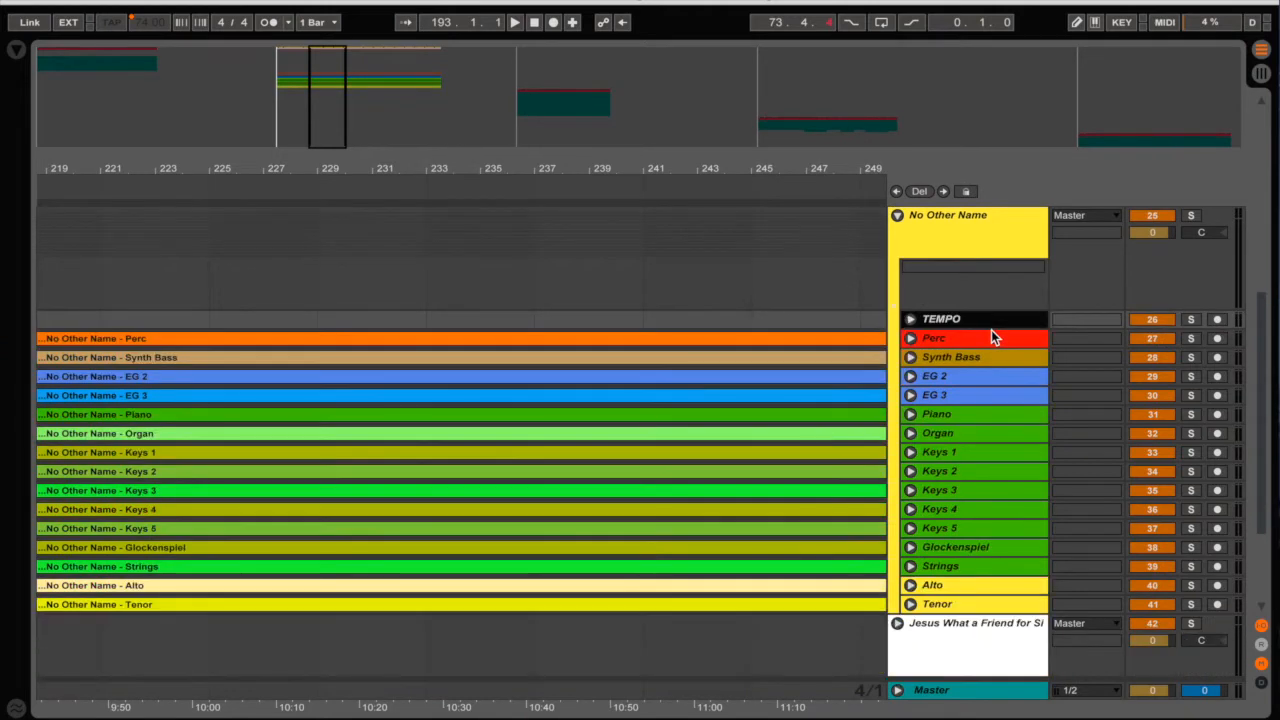
key("Delete")
- Go to the SONG 3 locator, fold the No Other Name group and unfold the Jesus What a Friend group
scroll(712, 310, "up", 5)
scroll(702, 306, "up", 3)
left_click(692, 306)
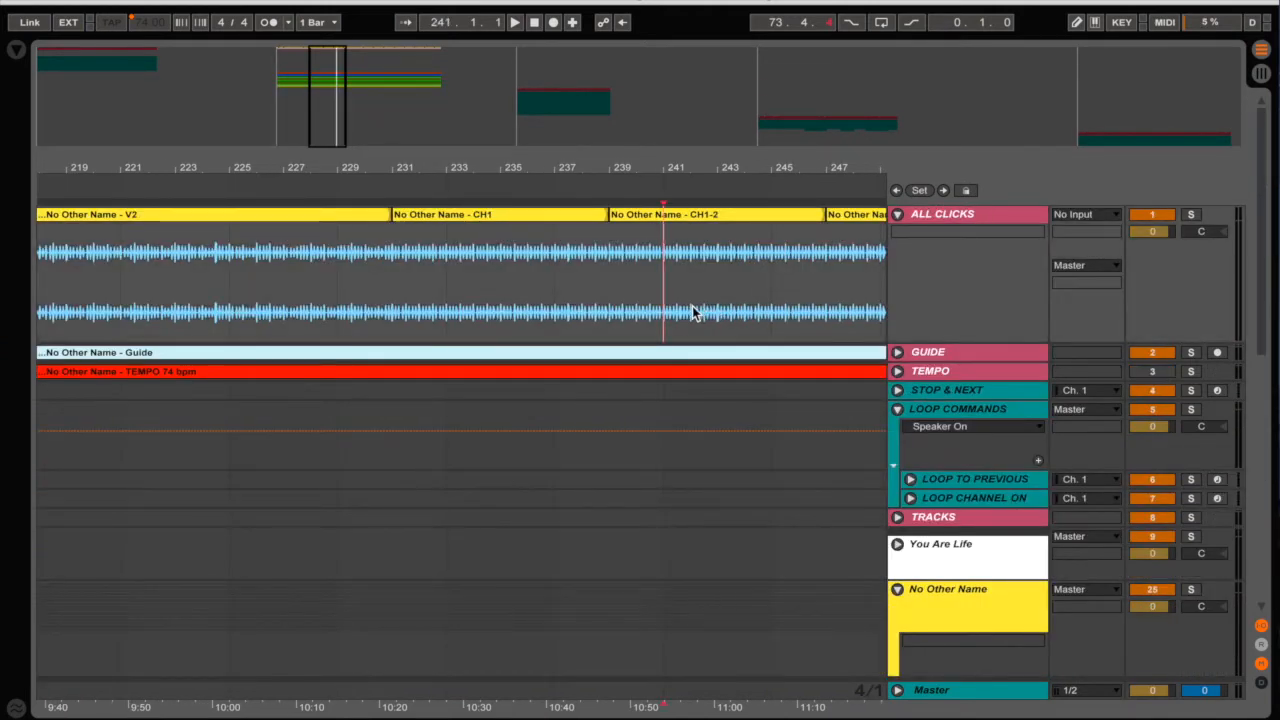
key("alt+Right")
scroll(692, 306, "down", 10)
scroll(882, 428, "up", 4)
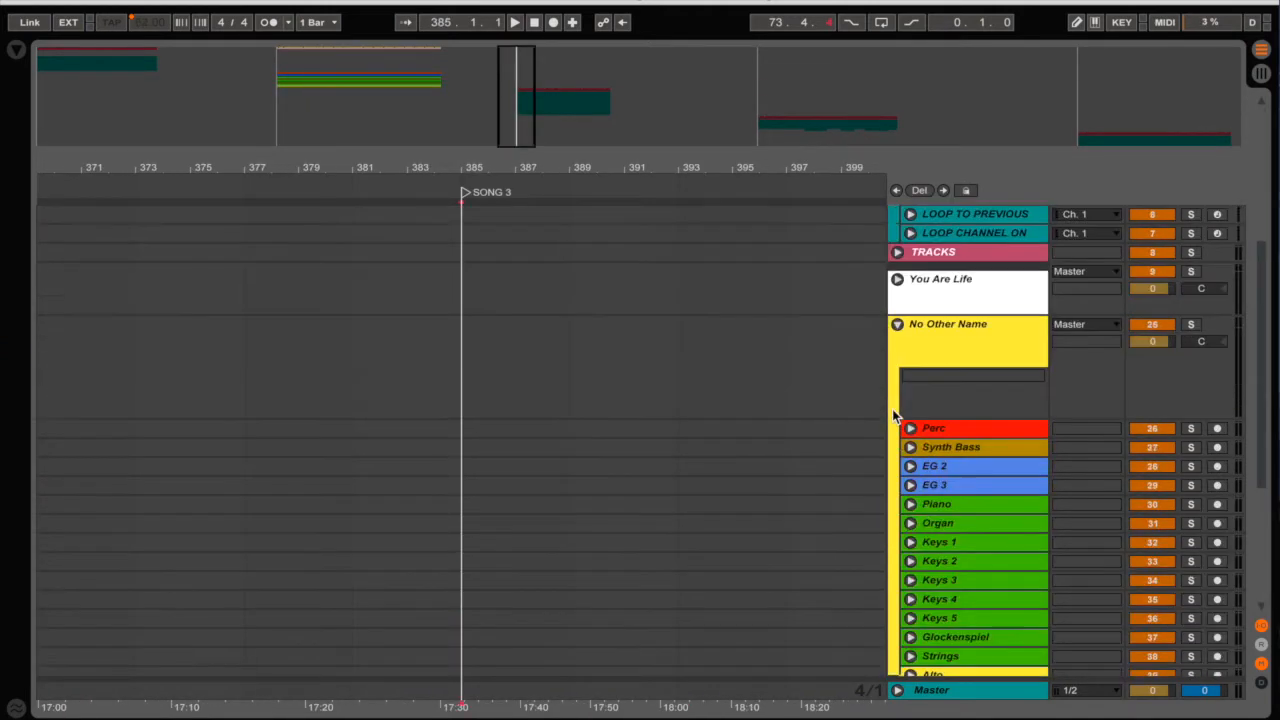
left_click(897, 346)
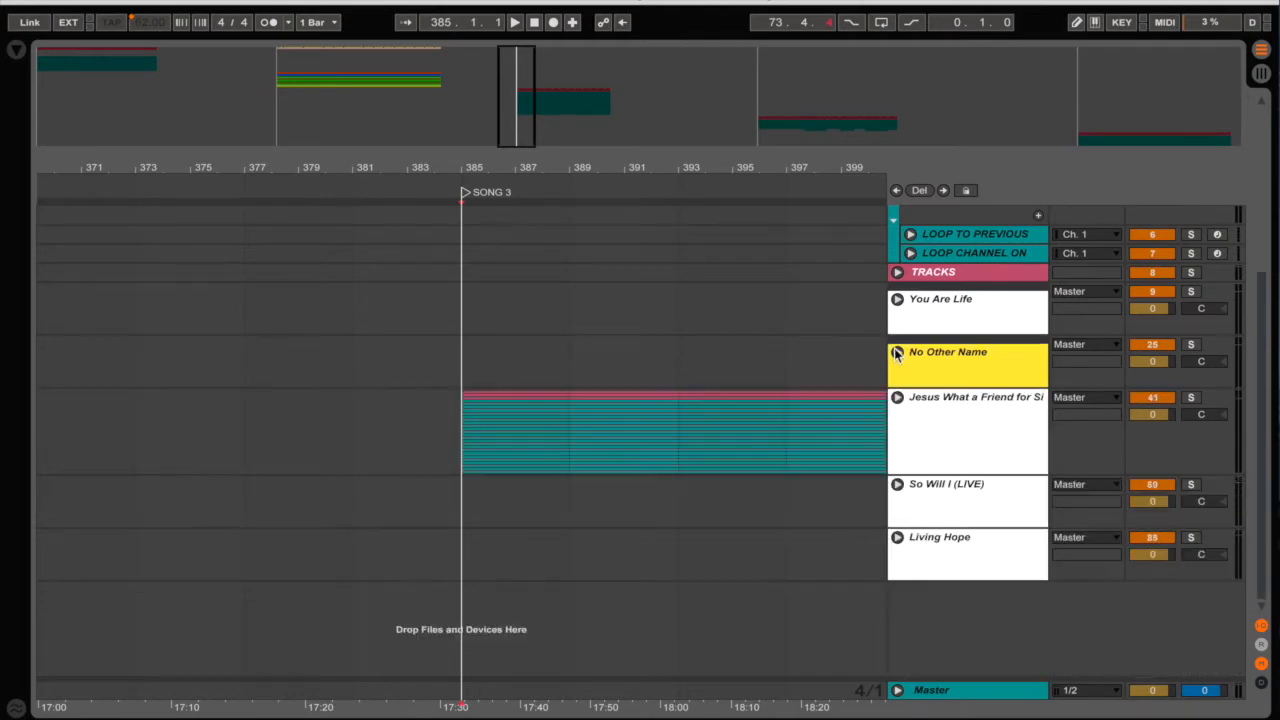
left_click(904, 400)
left_click(898, 398)
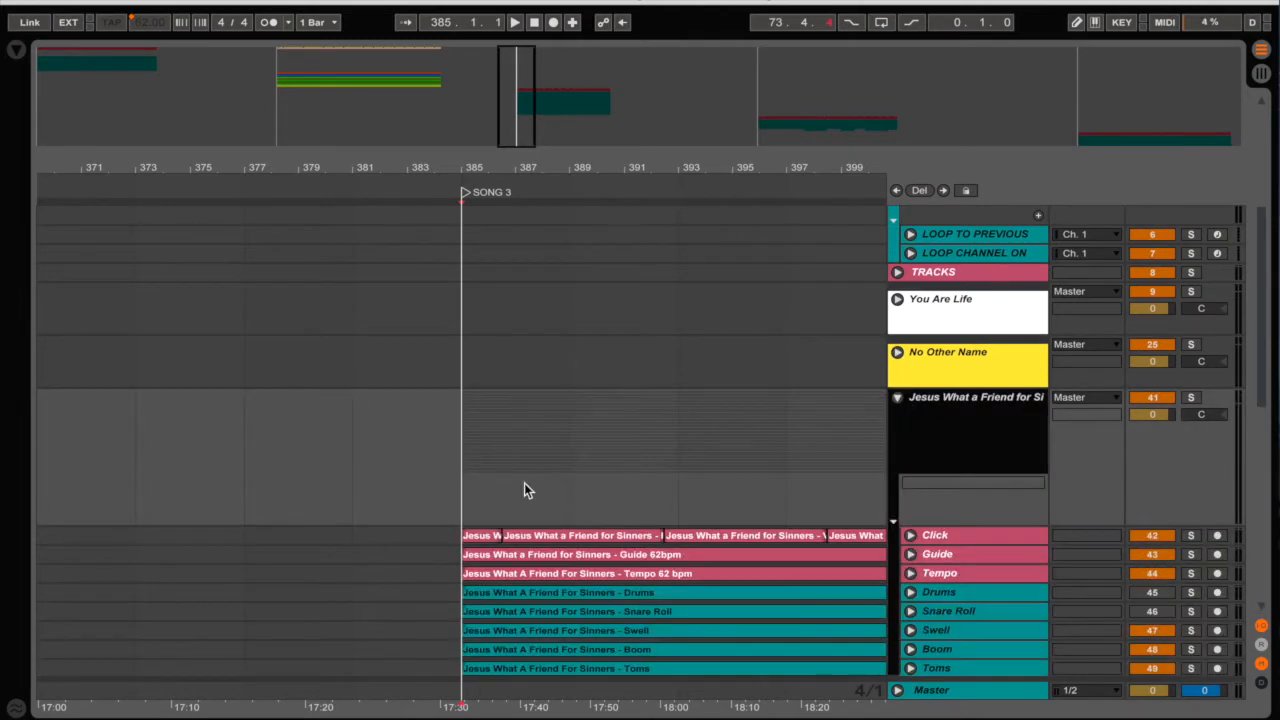
- Move the Jesus What a Friend click, guide and tempo clips onto the ALL CLICKS, GUIDE and TEMPO tracks at SONG 3
left_click(480, 533)
left_click(561, 573)
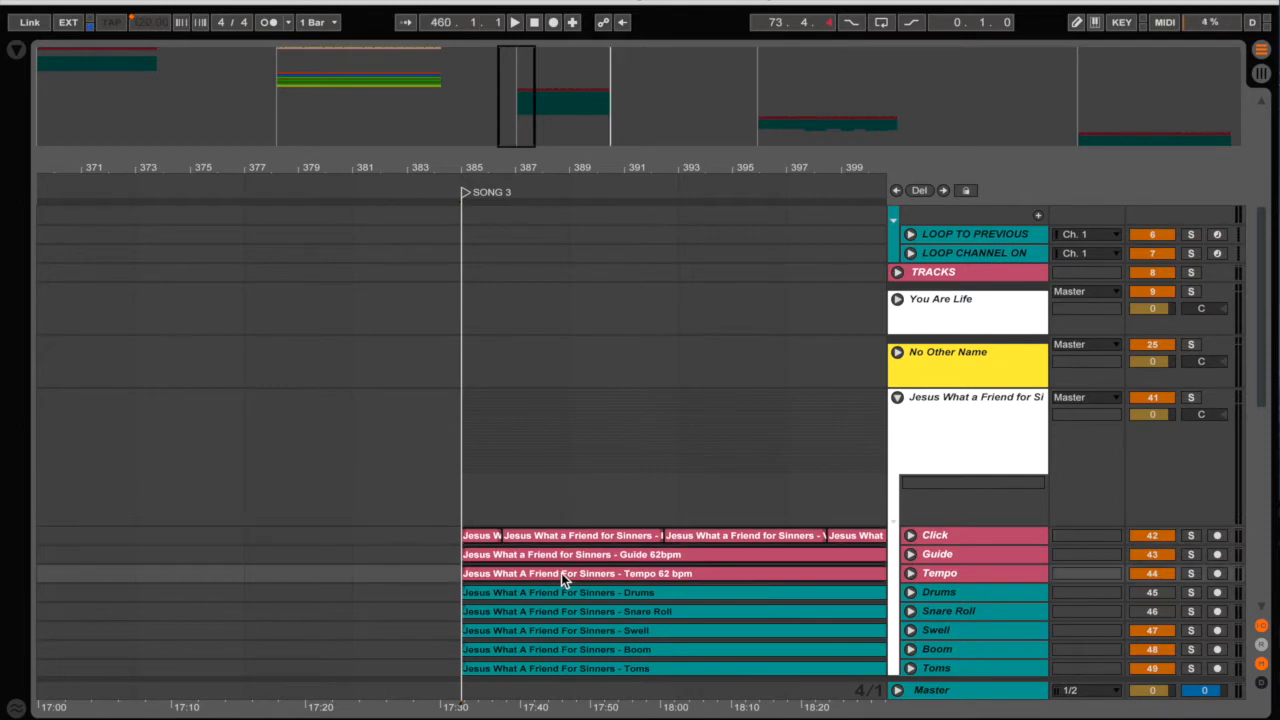
scroll(561, 573, "right", 20)
scroll(561, 573, "up", 1)
scroll(561, 573, "left", 10)
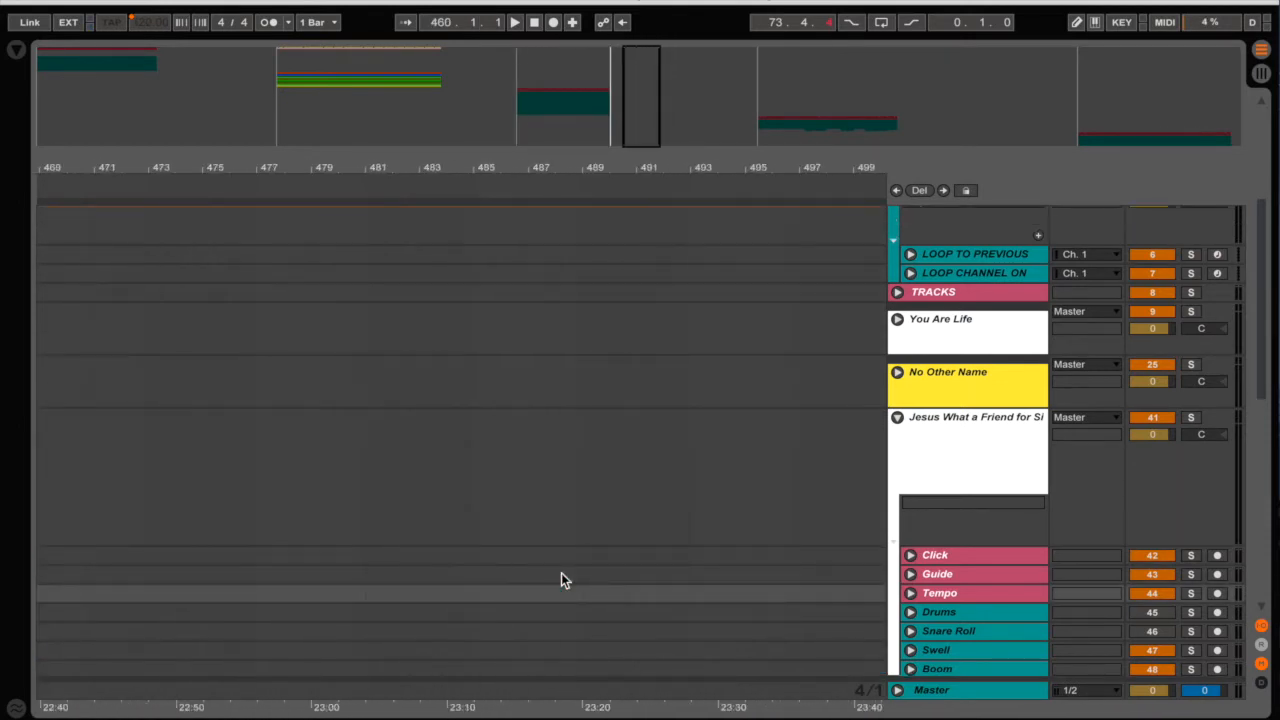
scroll(520, 423, "left", 2)
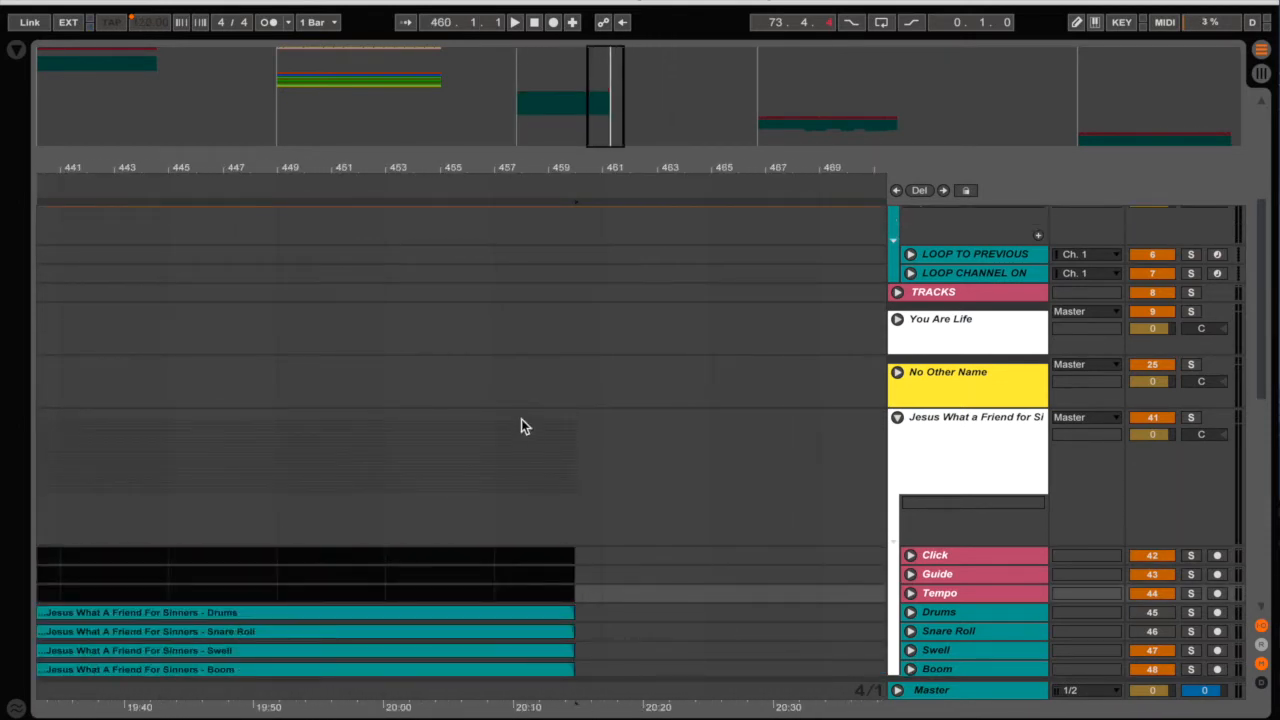
scroll(514, 305, "up", 5)
left_click(495, 291)
key("alt+Left")
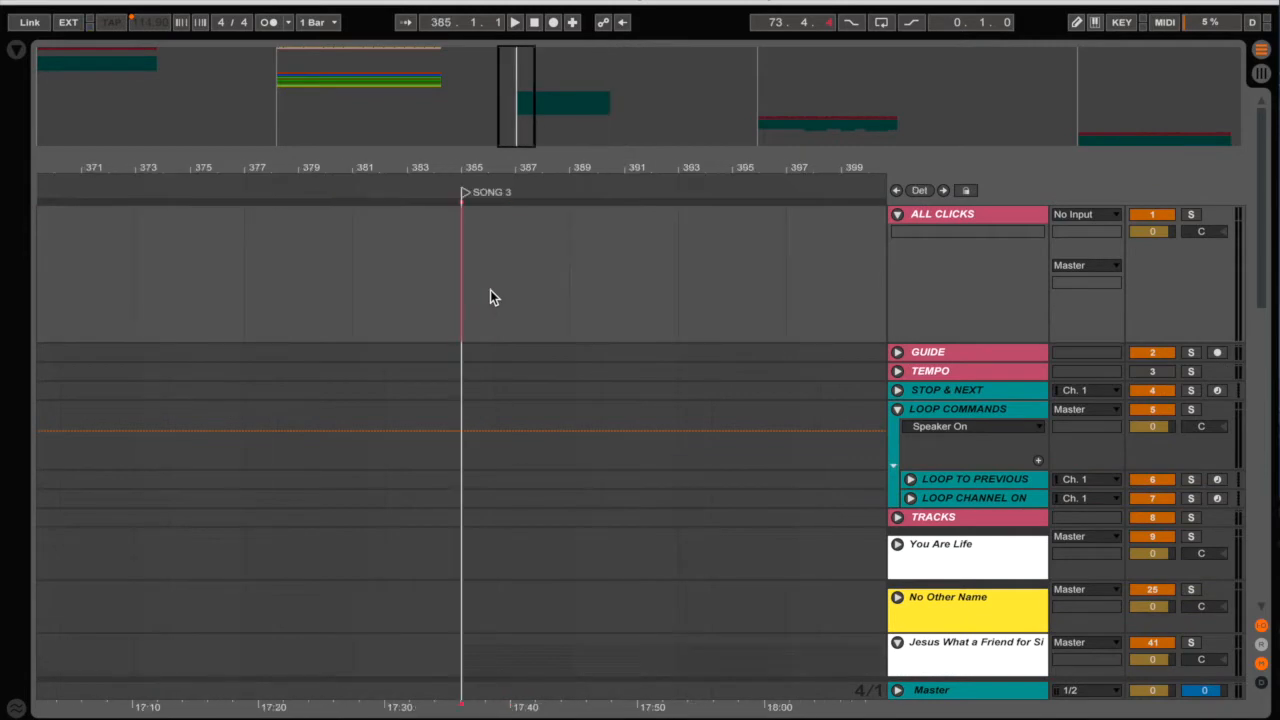
key("super+v")
- Delete the emptied Click, Guide and Tempo tracks from the Jesus What a Friend group
scroll(492, 320, "down", 10)
scroll(714, 353, "right", 1)
scroll(714, 353, "up", 8)
scroll(714, 353, "down", 4)
left_click(1016, 490)
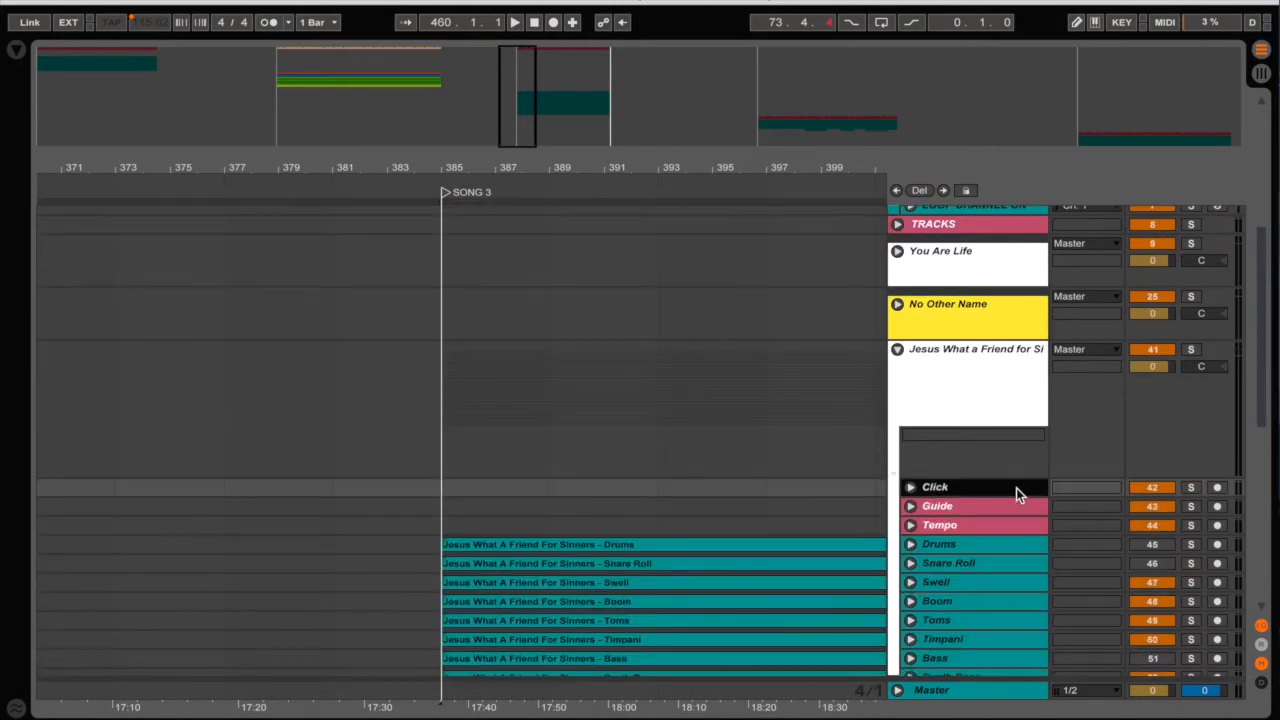
key("Delete")
key("Delete")
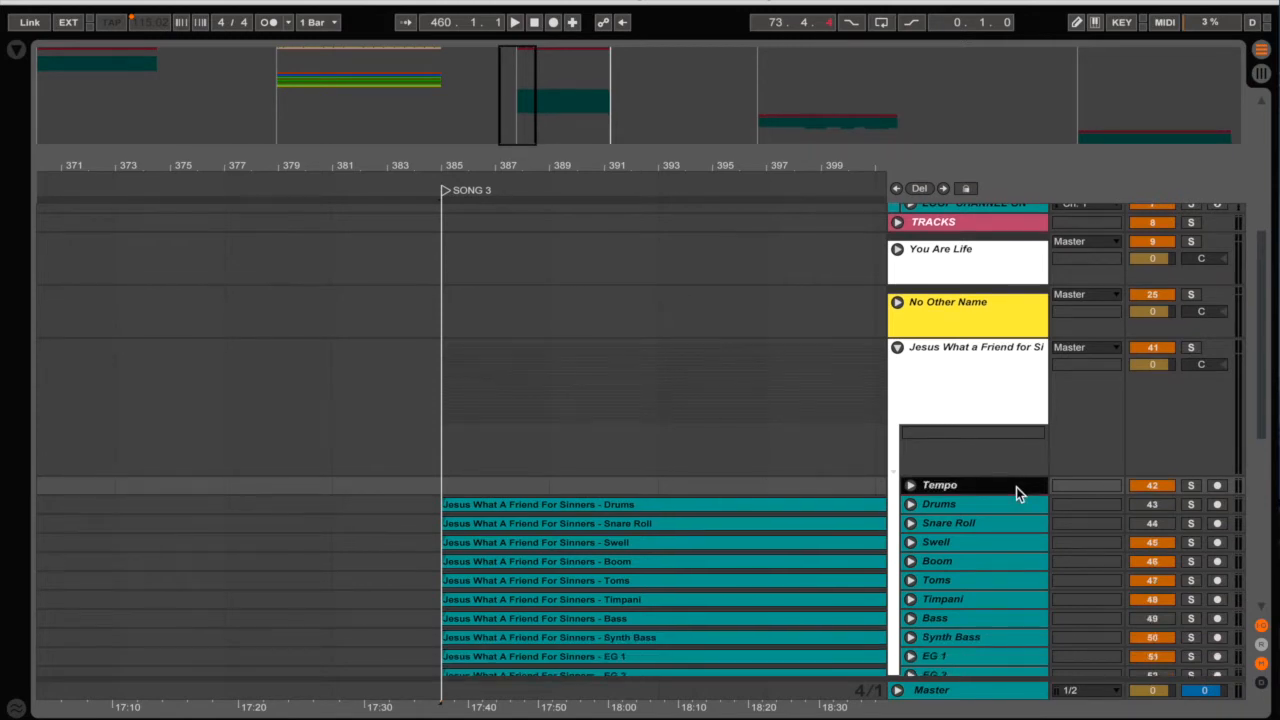
key("Delete")
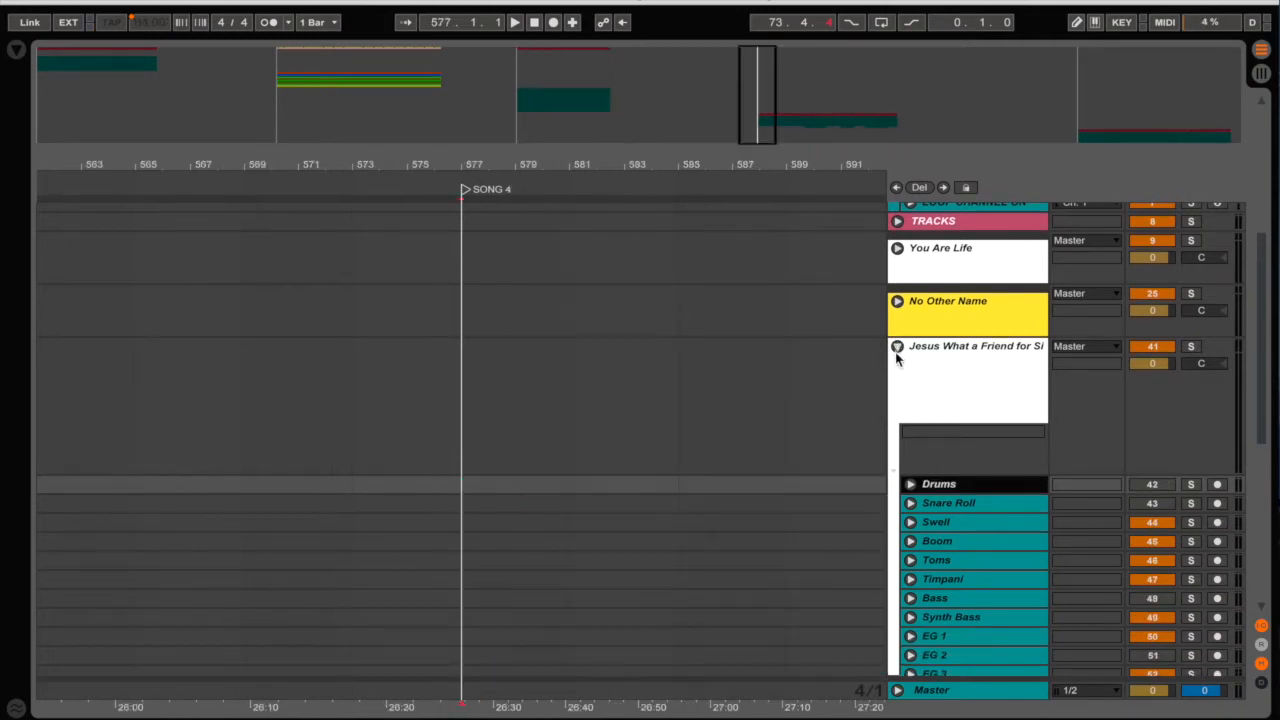
- Fold the Jesus What a Friend group and unfold the So Will I (LIVE) group at the SONG 4 locator
left_click(897, 346)
left_click(897, 434)
scroll(600, 490, "down", 3)
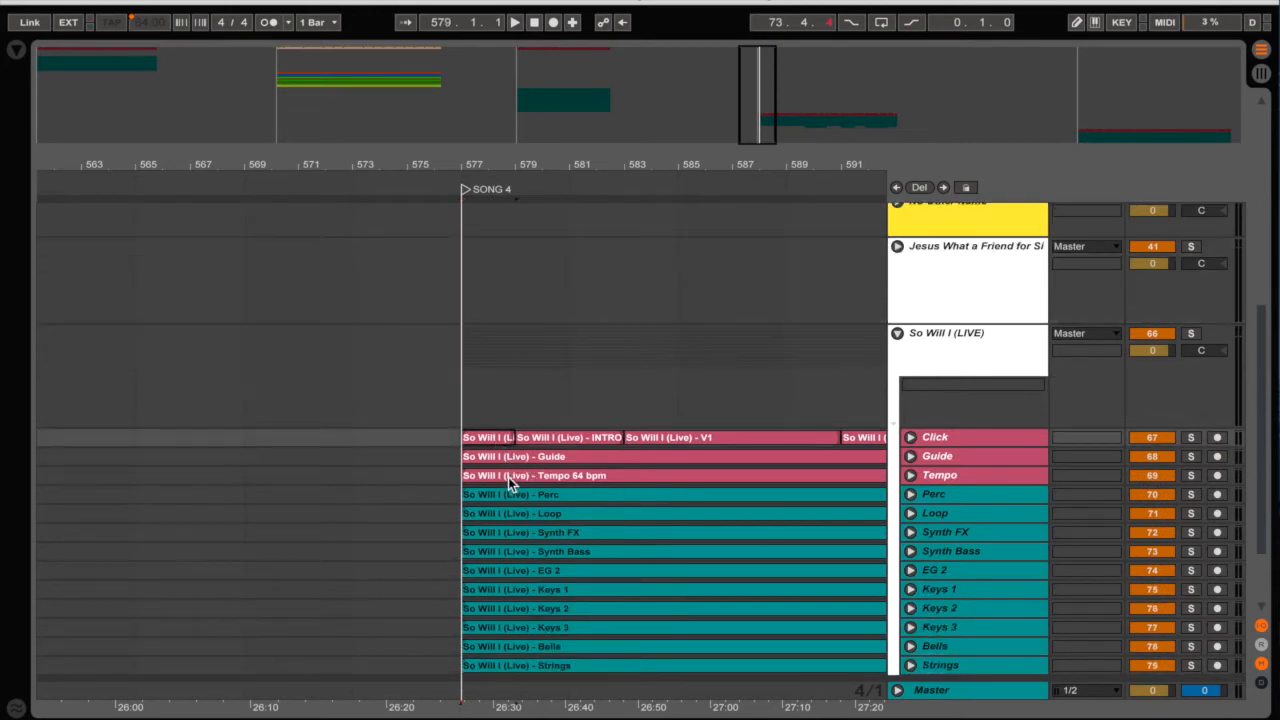
left_click(650, 477)
scroll(650, 477, "right", 20)
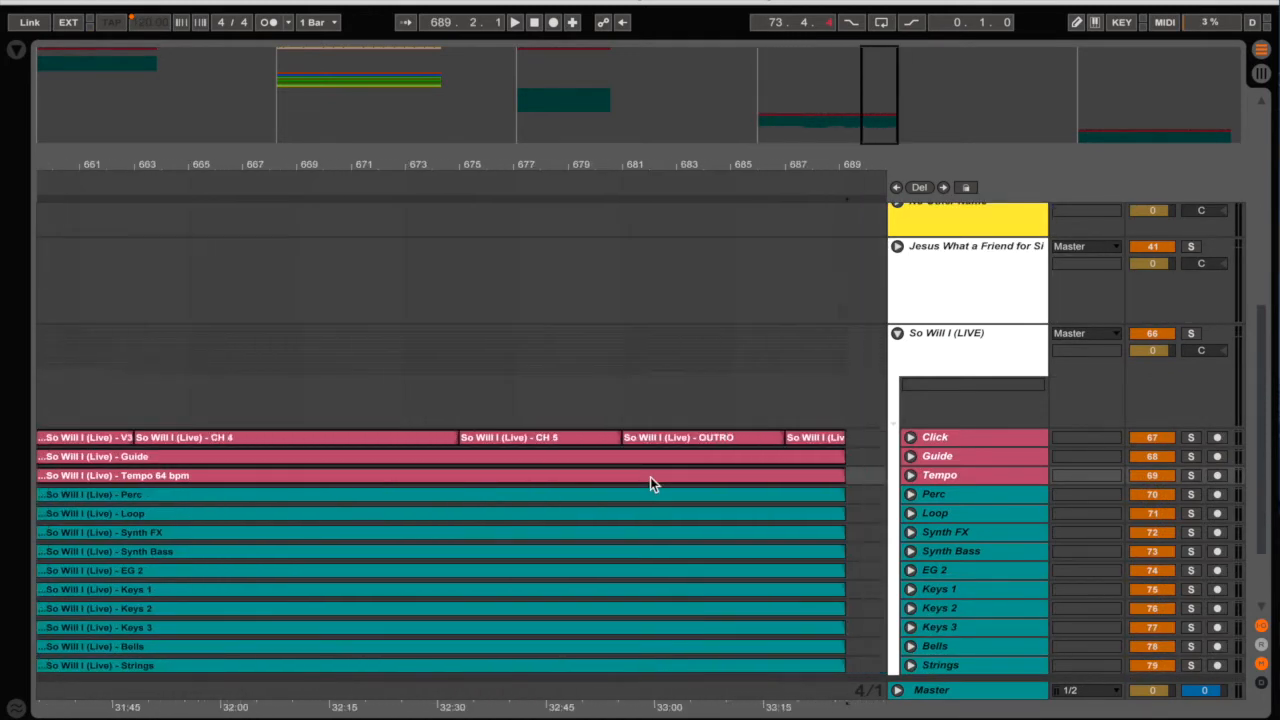
scroll(650, 477, "left", 5)
scroll(650, 477, "left", 20)
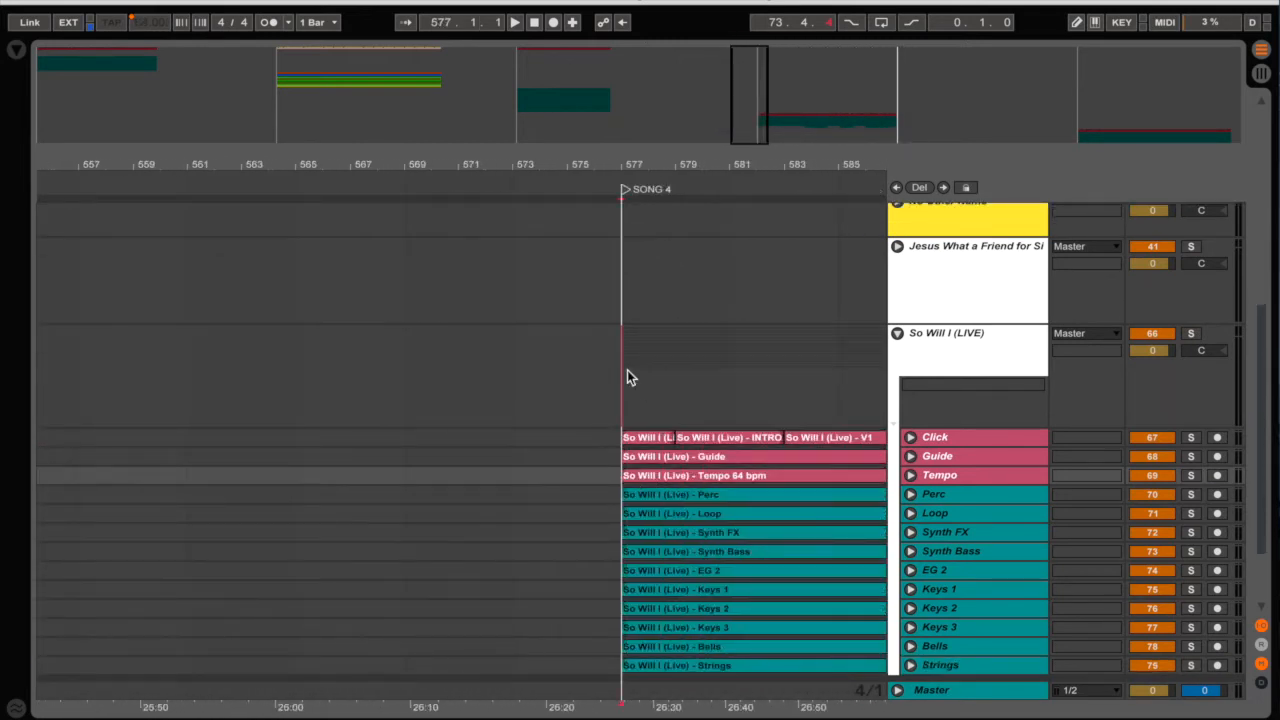
left_click(630, 378)
left_click(512, 370)
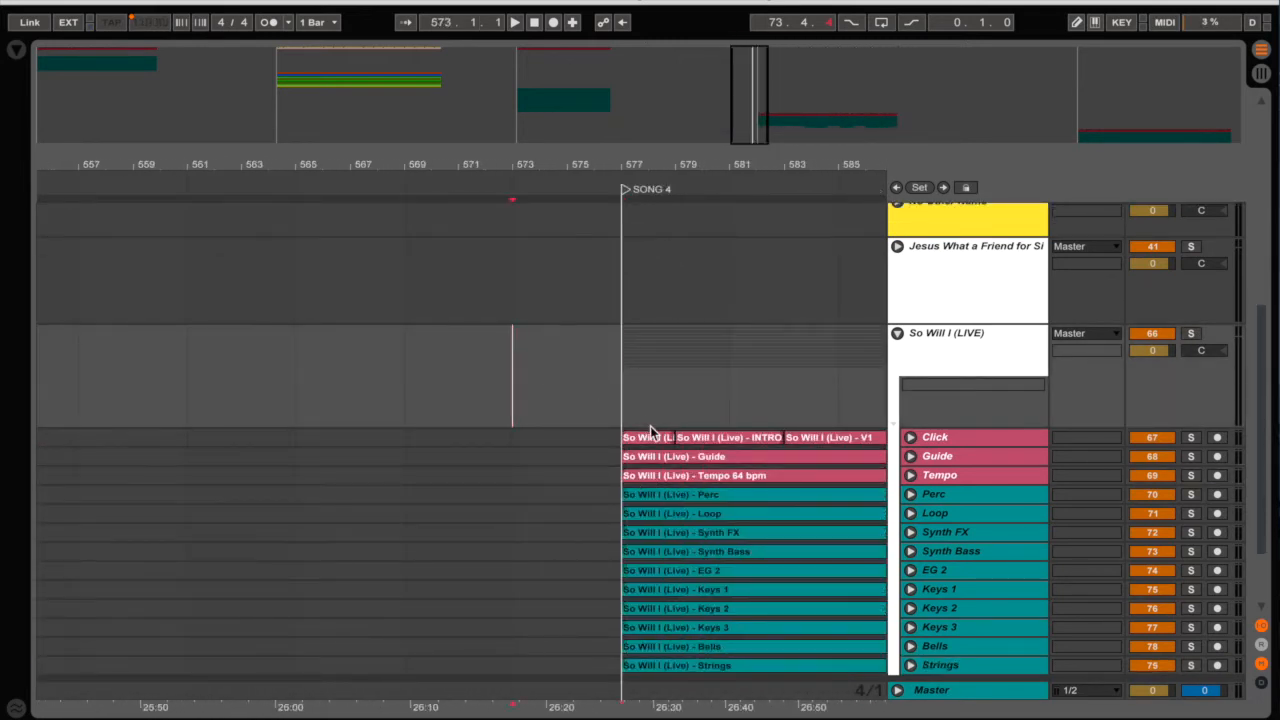
- Change the interface skin to Default in the Look/Feel preferences and close them
left_click(108, 0)
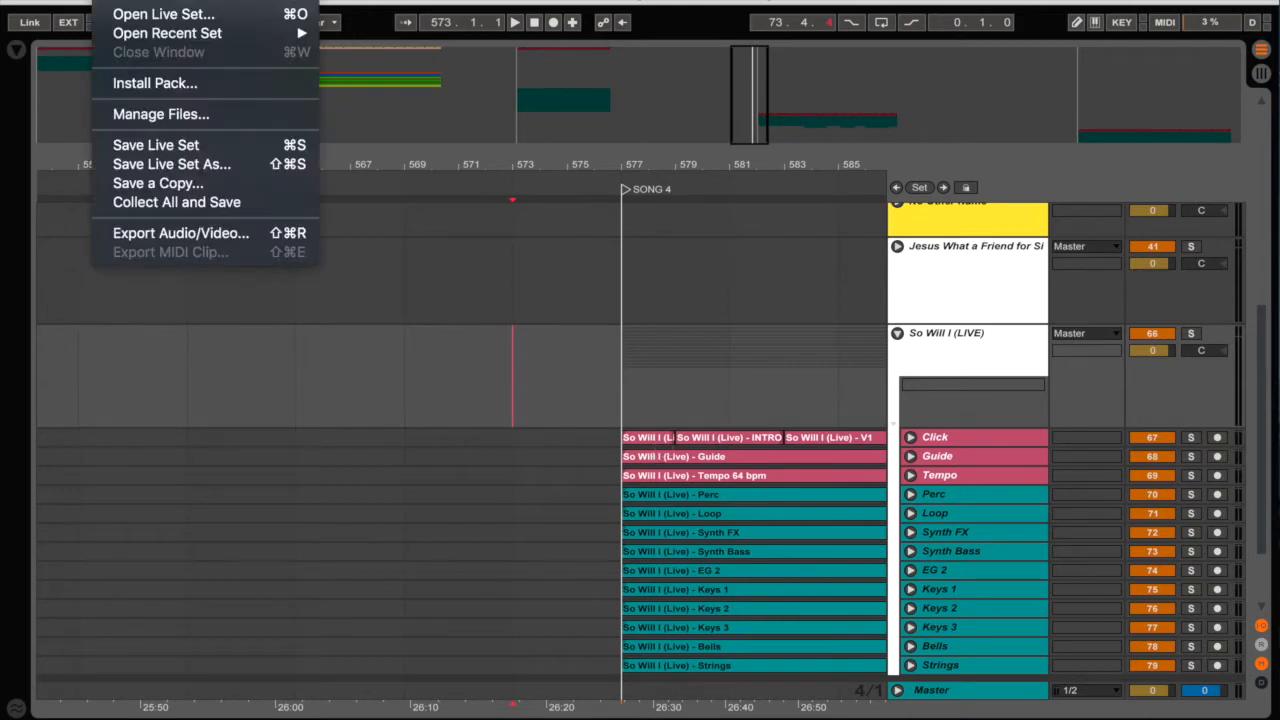
left_click(108, 0)
left_click(67, 0)
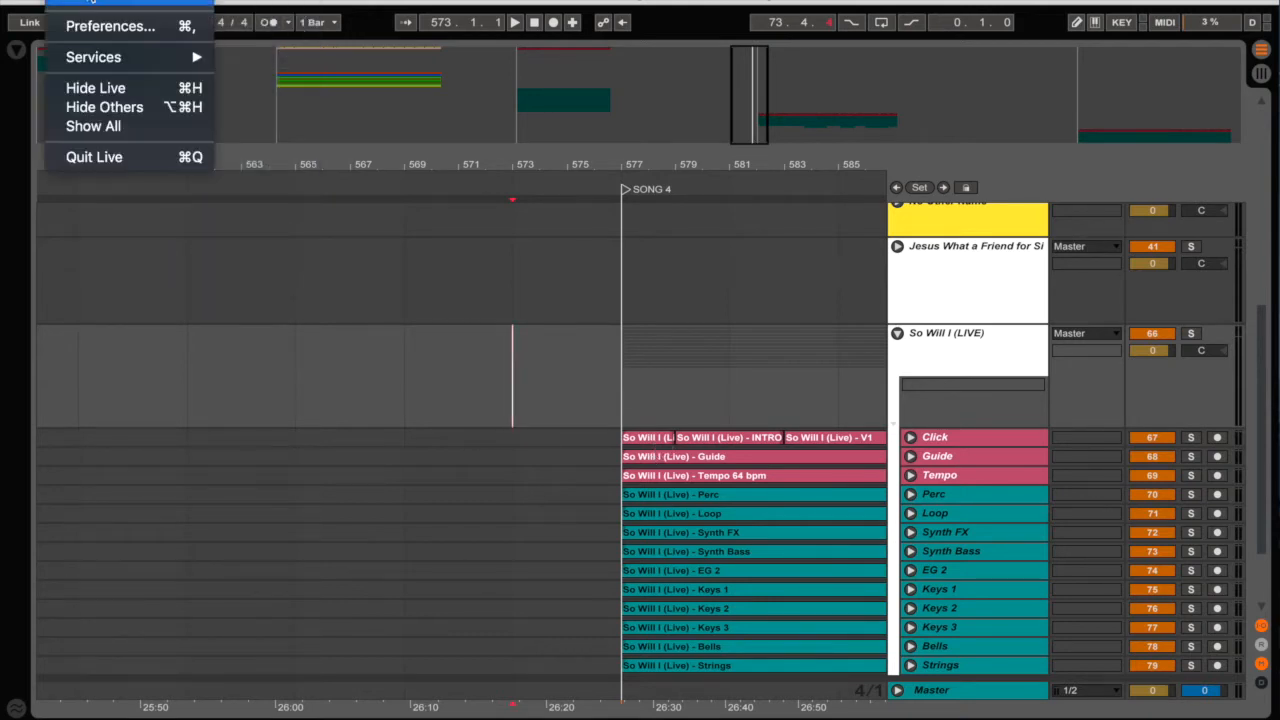
left_click(110, 26)
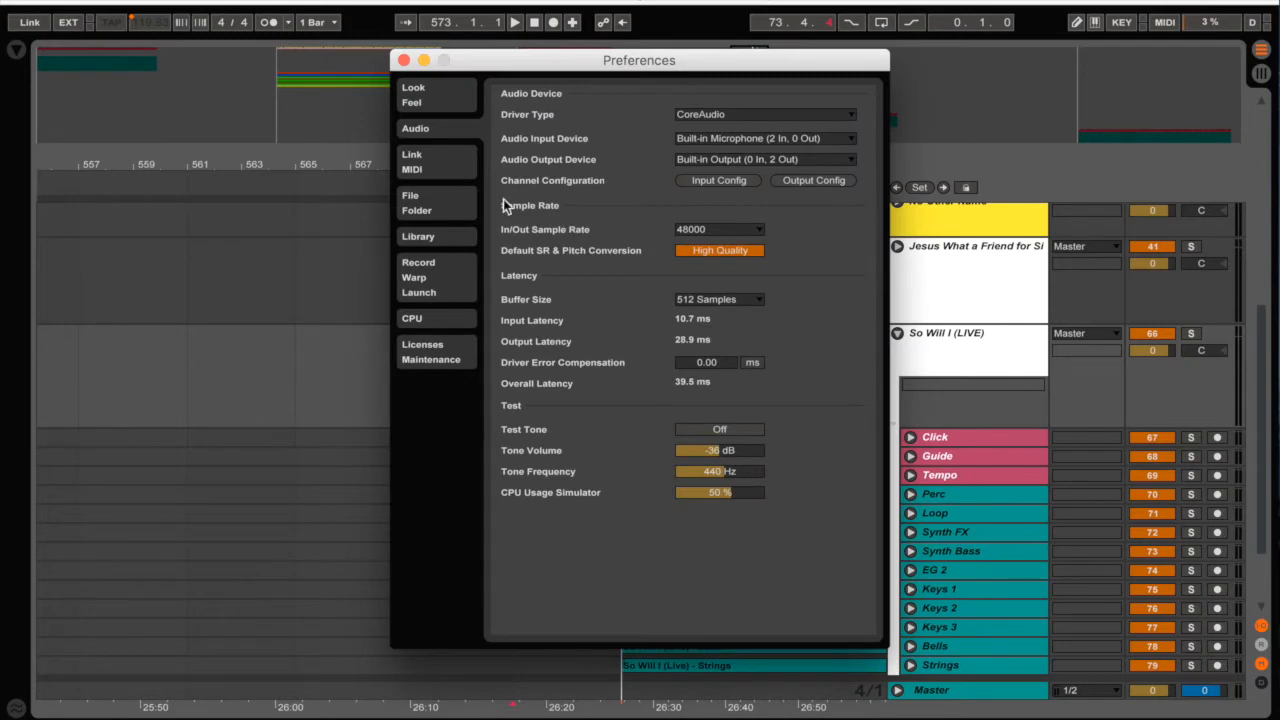
left_click(446, 170)
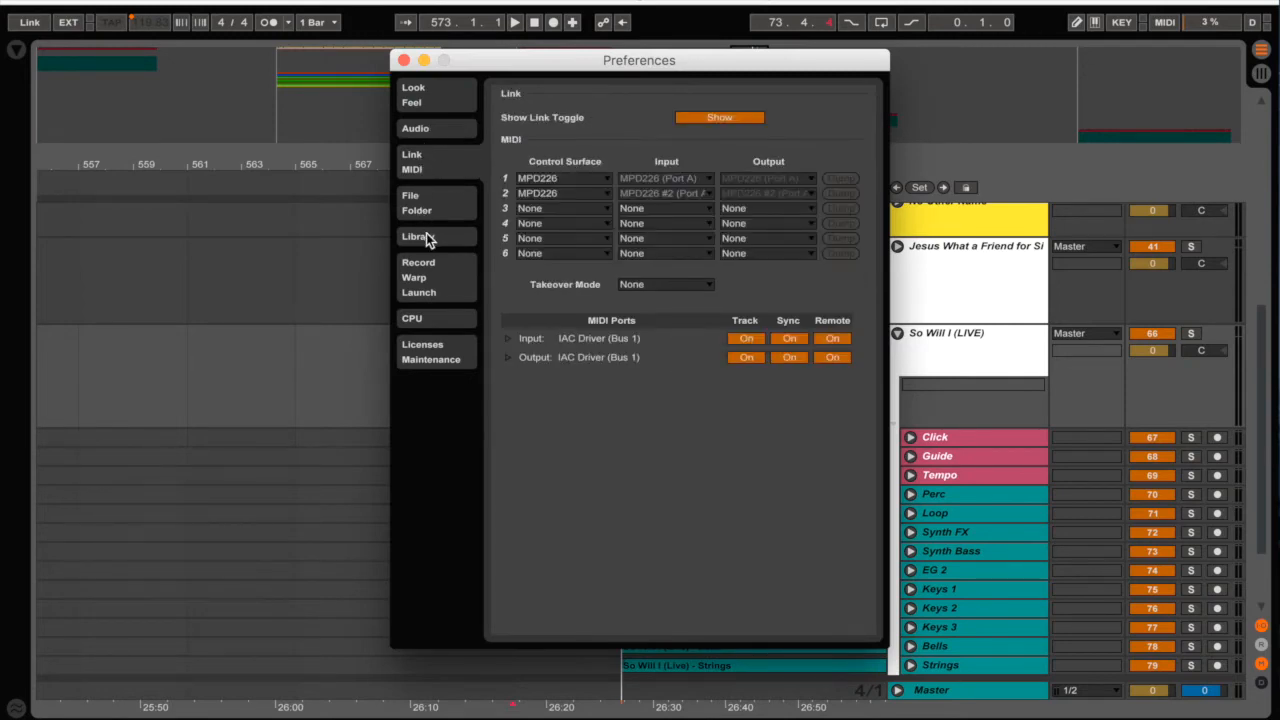
left_click(430, 107)
left_click(758, 335)
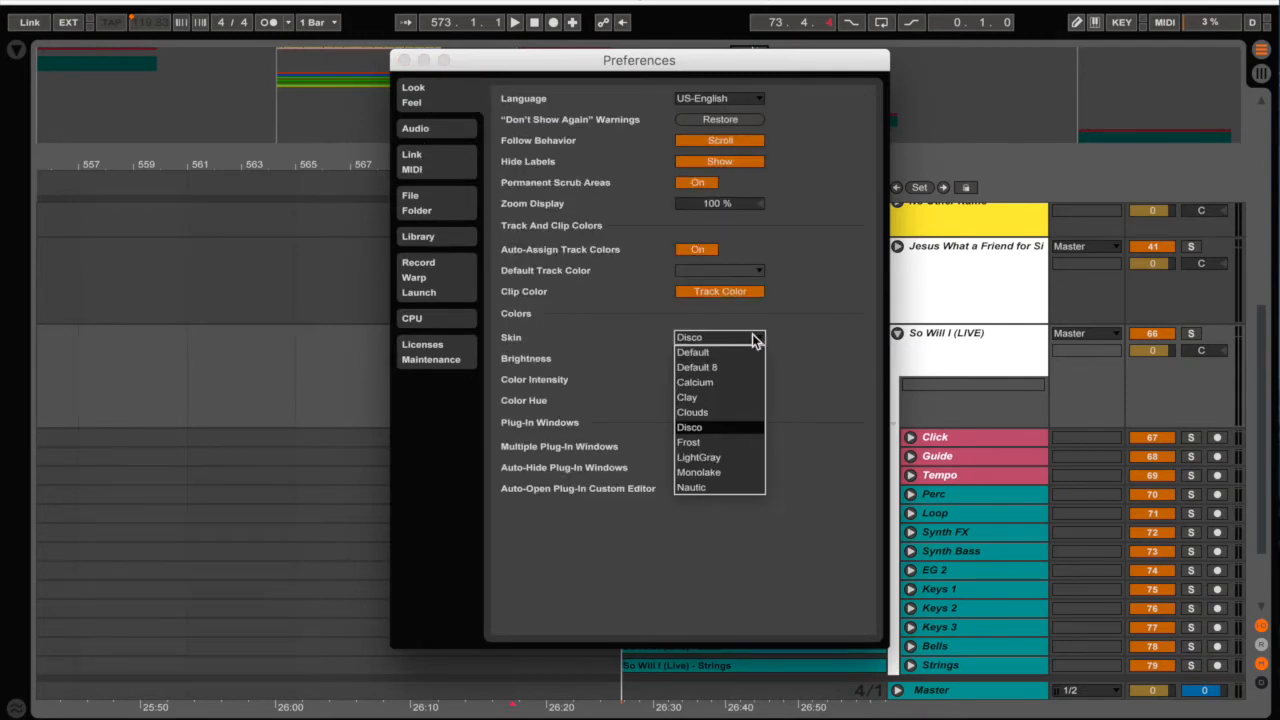
left_click(743, 351)
left_click(404, 61)
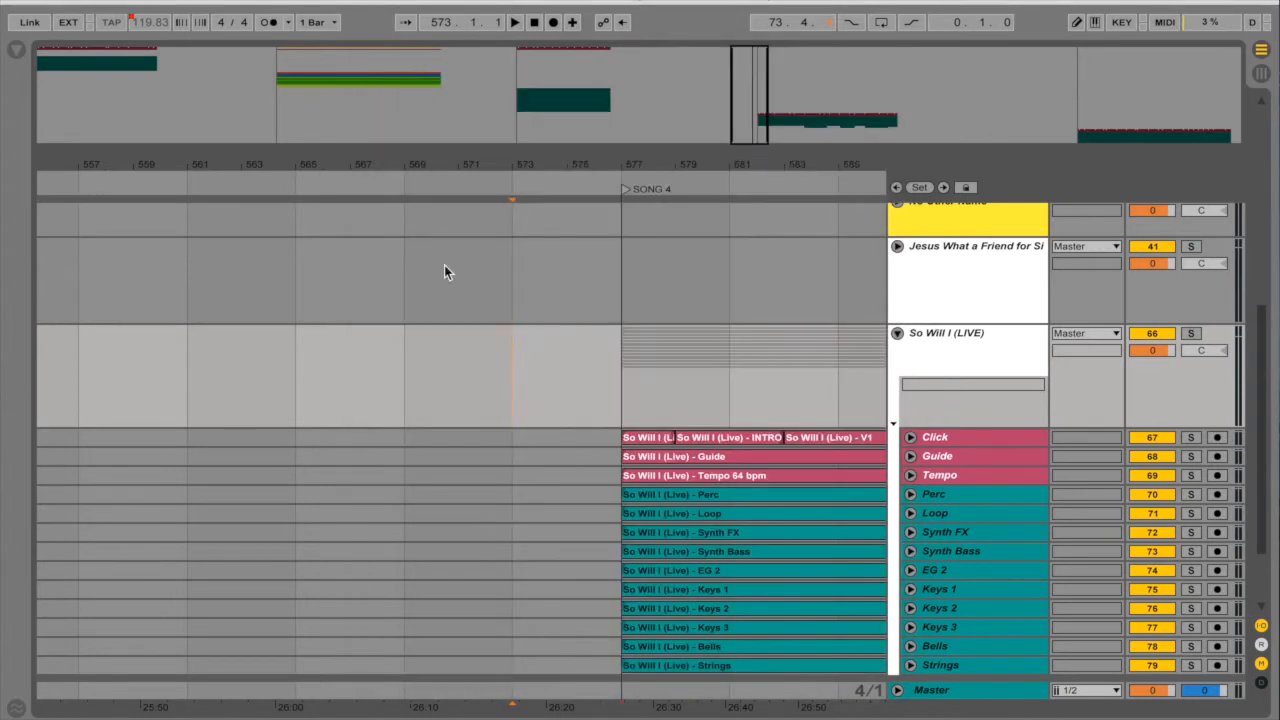
- Move the So Will I (LIVE) click, guide and tempo clips onto the ALL CLICKS, GUIDE and TEMPO tracks at SONG 4
left_click(623, 406)
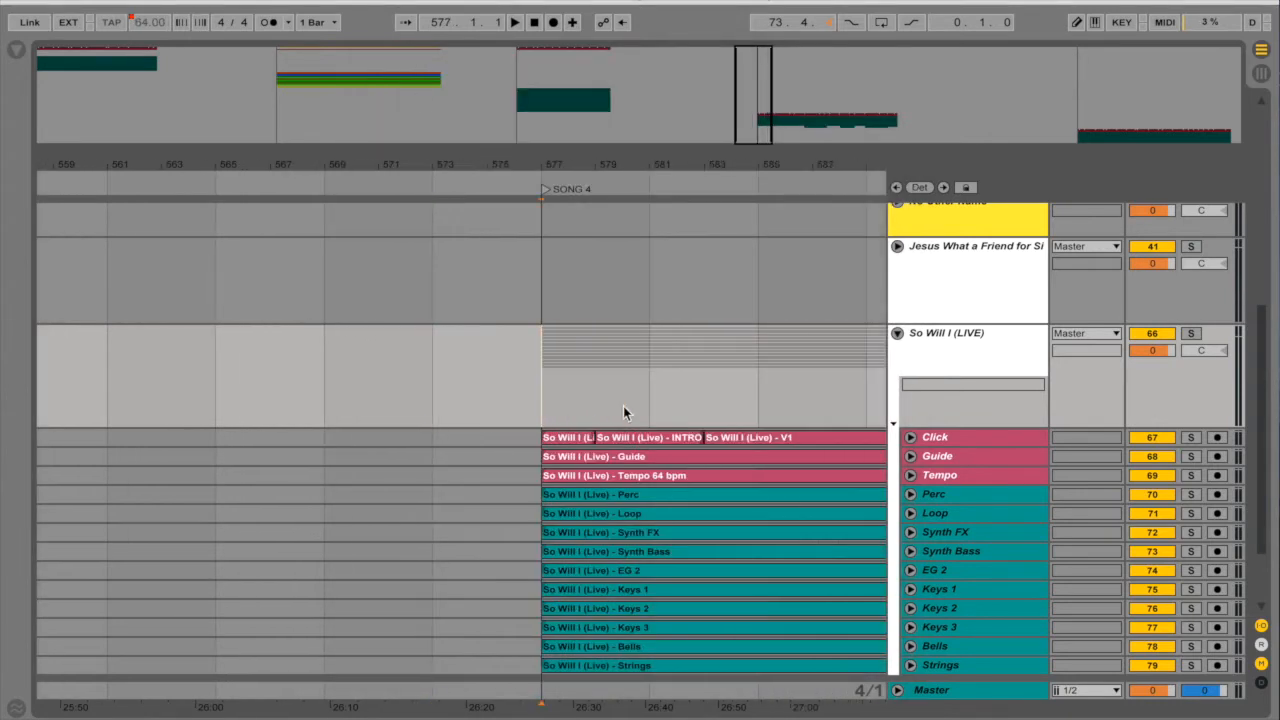
left_click(564, 437)
key("plus")
key("plus")
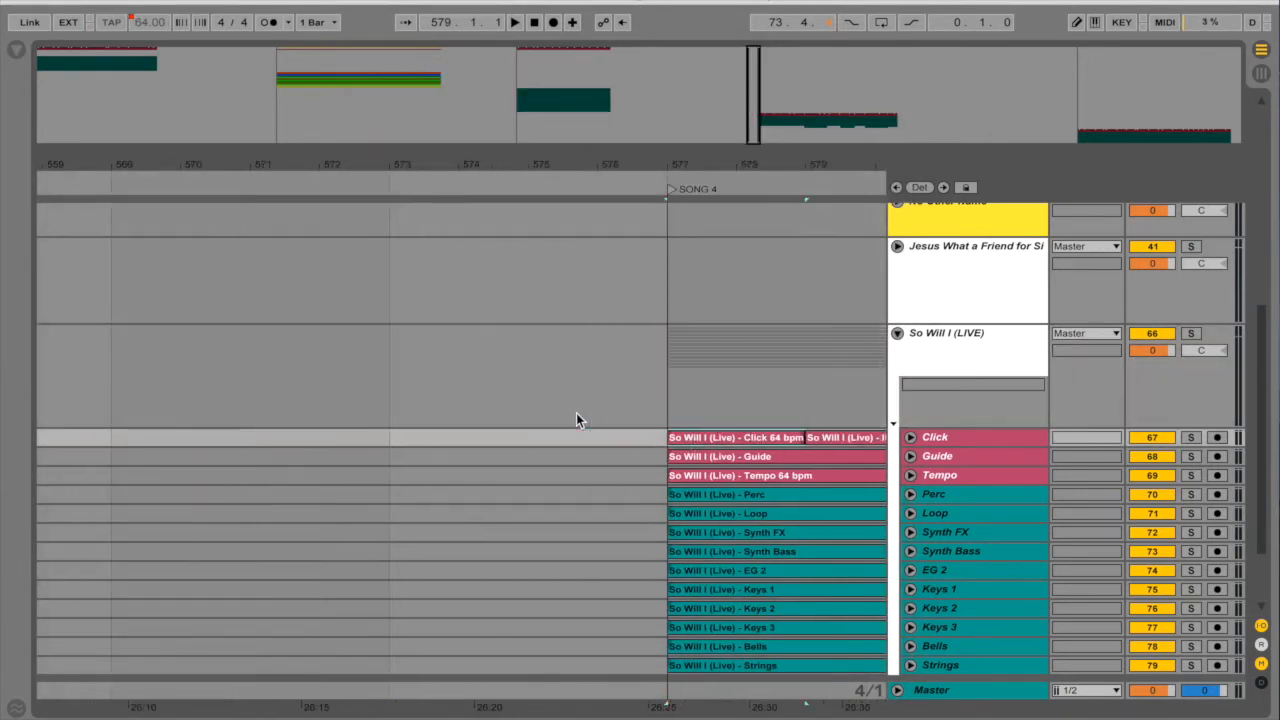
scroll(577, 414, "right", 4)
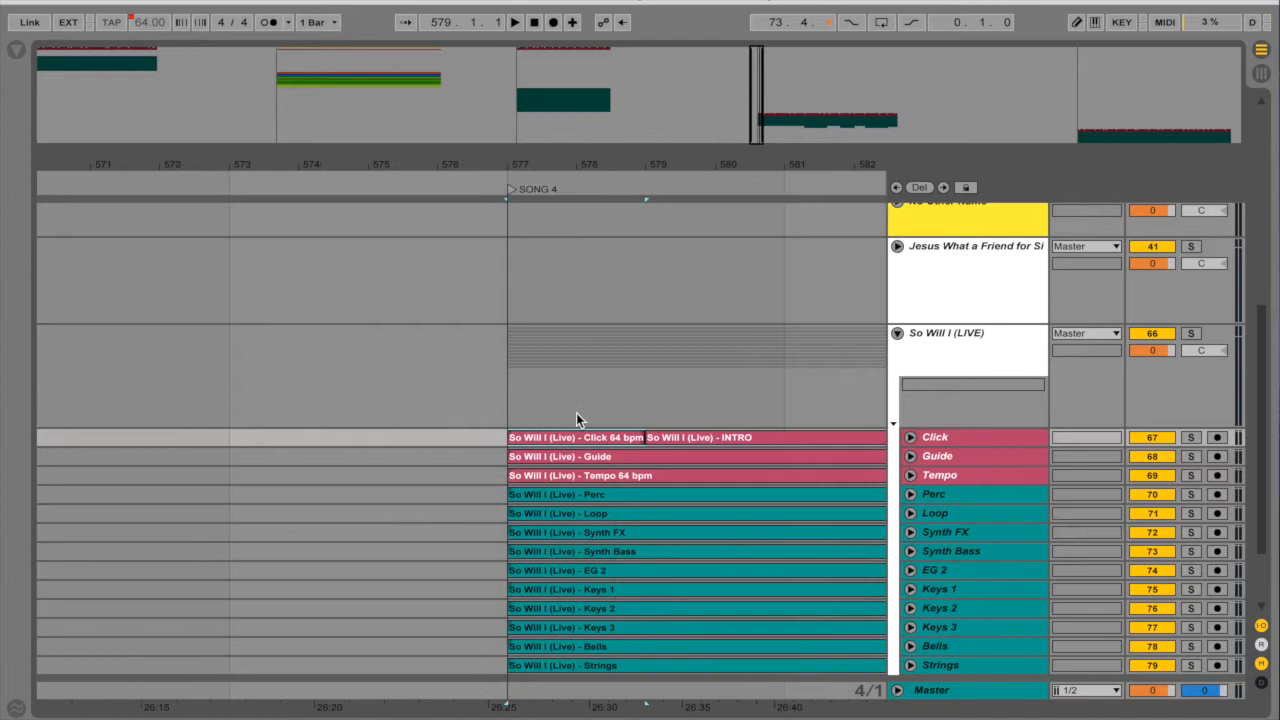
left_click(549, 476)
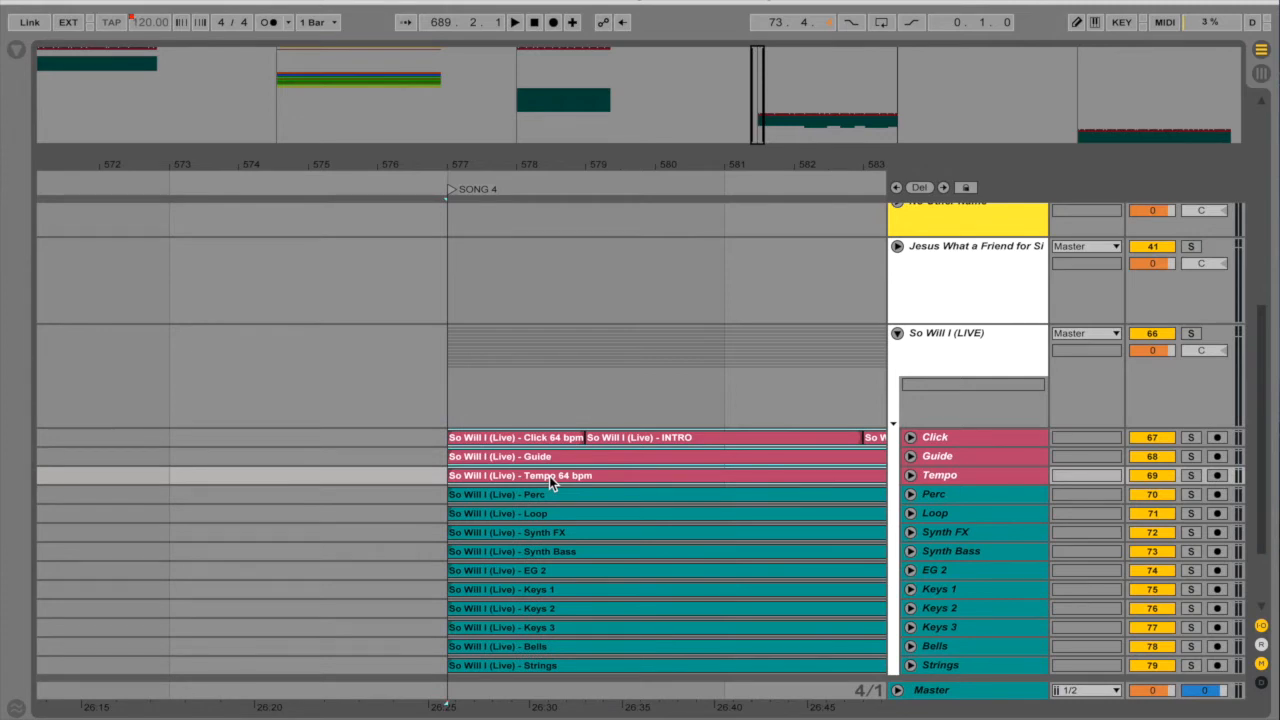
key("super+x")
scroll(549, 475, "up", 10)
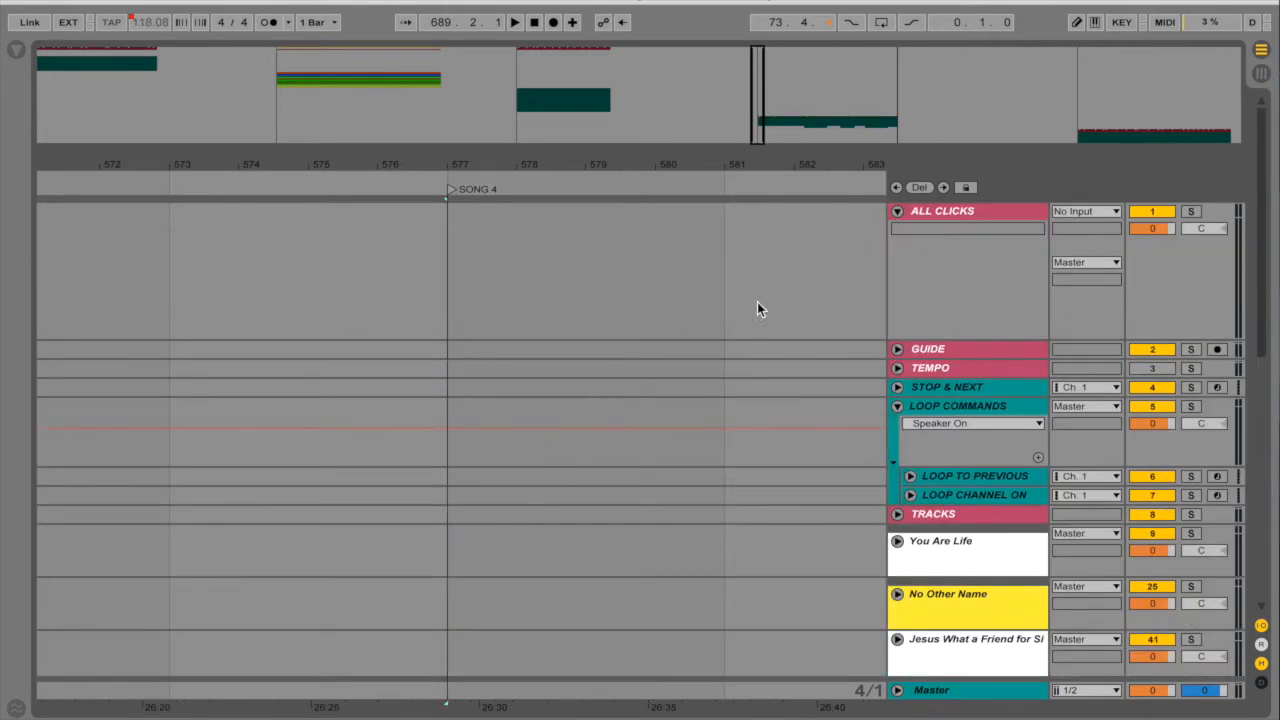
left_click(727, 309)
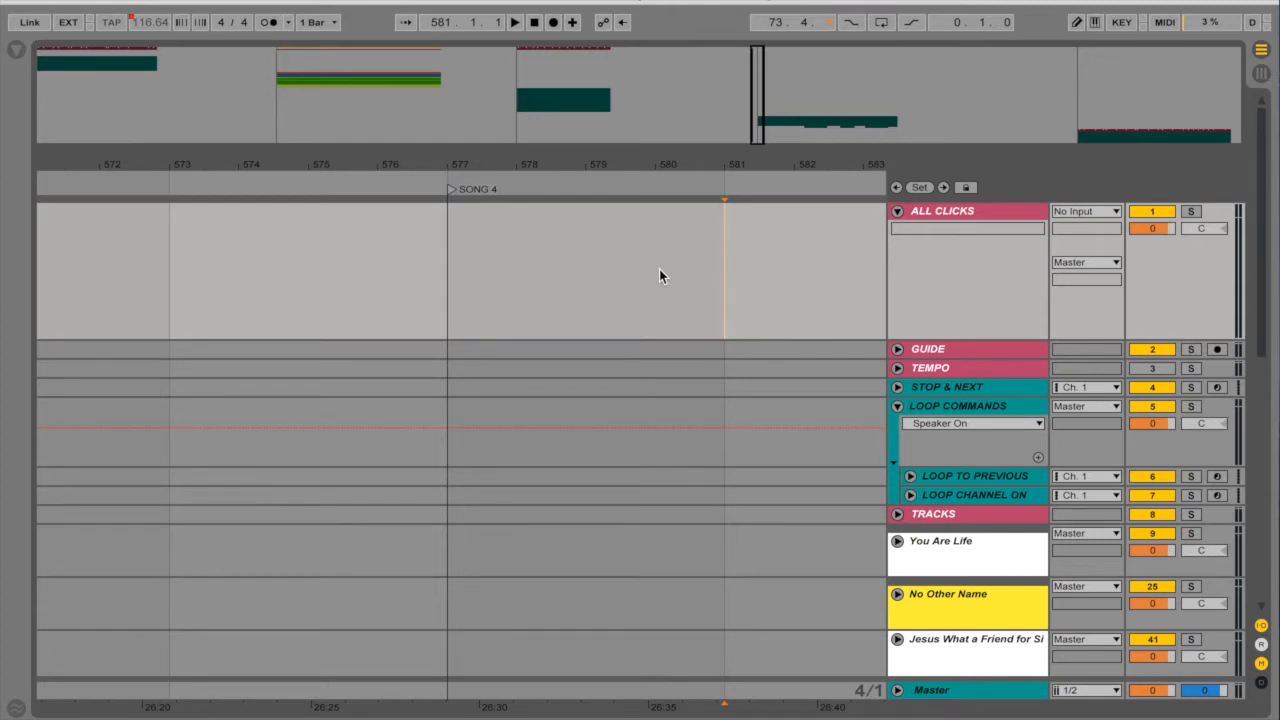
key("Left")
key("ctrl+v")
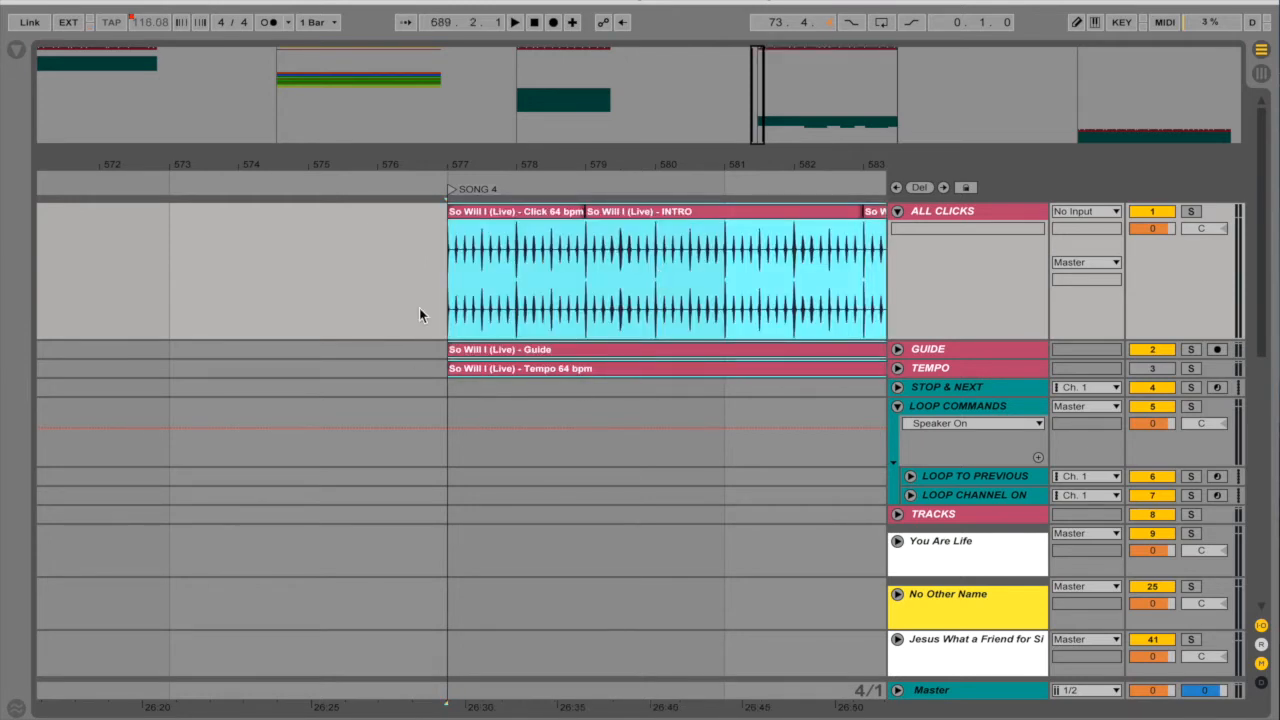
- Go to the SONG 5 locator, fold the So Will I (LIVE) group and unfold the Living Hope group
left_click(447, 312)
key("alt+Right")
scroll(537, 420, "down", 6)
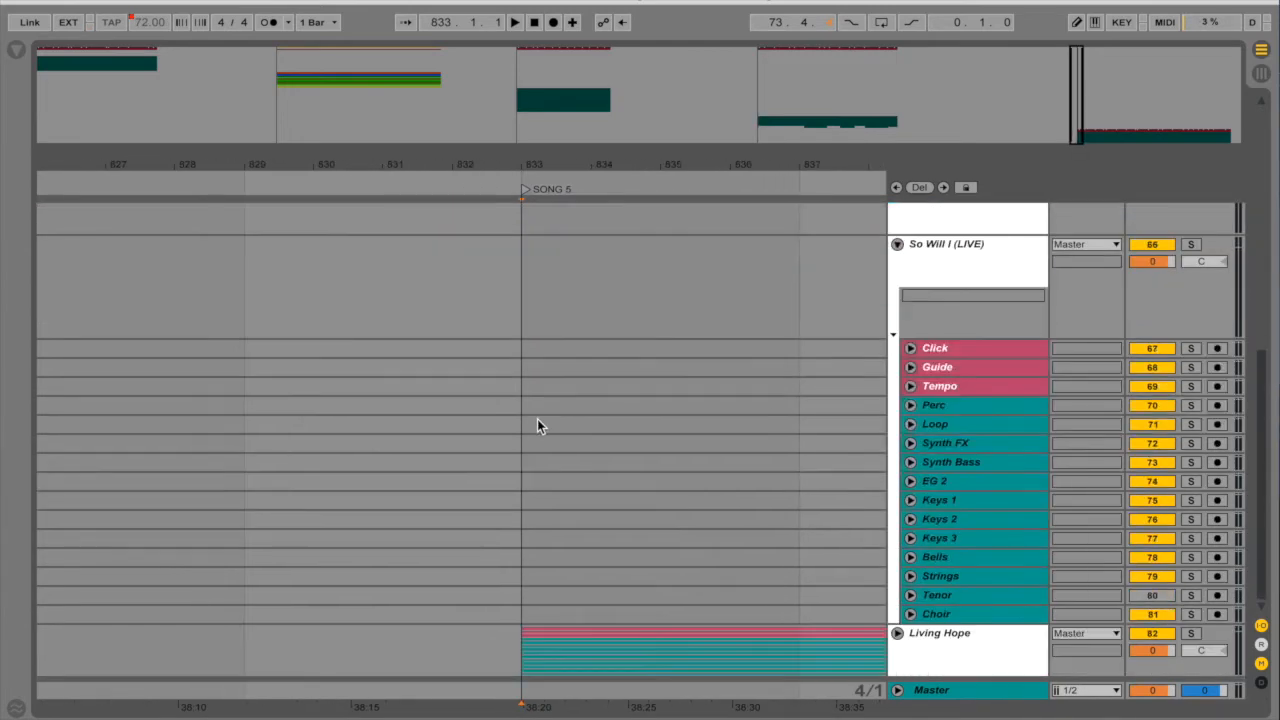
left_click(897, 244)
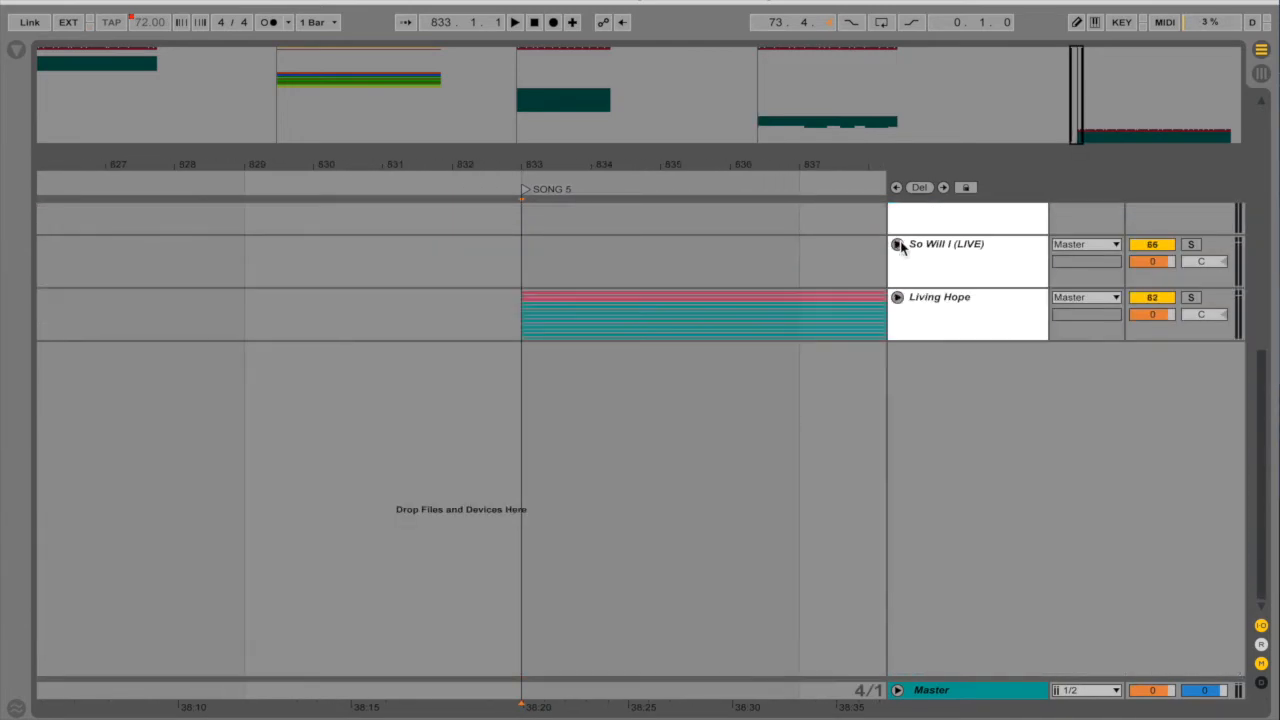
left_click(896, 299)
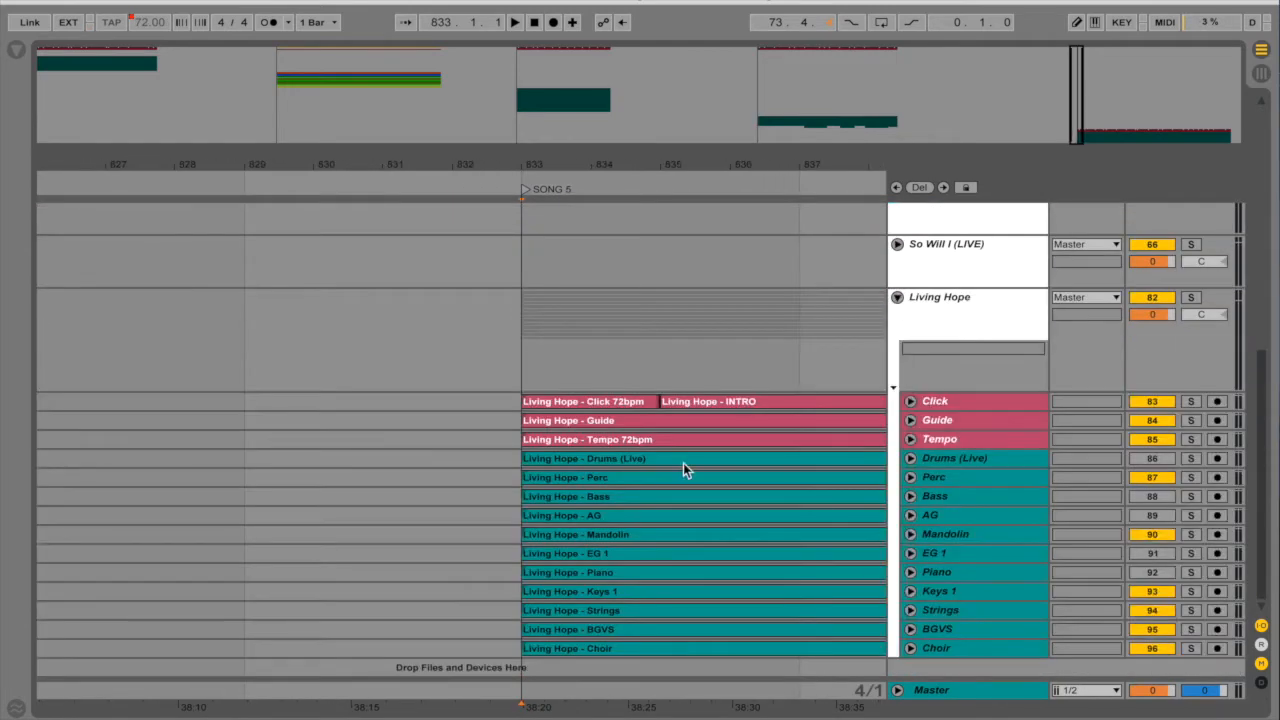
- Move the Living Hope click, guide and tempo clips onto the ALL CLICKS, GUIDE and TEMPO tracks at SONG 5
left_click(569, 402)
left_click(586, 440)
key("super+x")
scroll(586, 440, "up", 10)
left_click(789, 249)
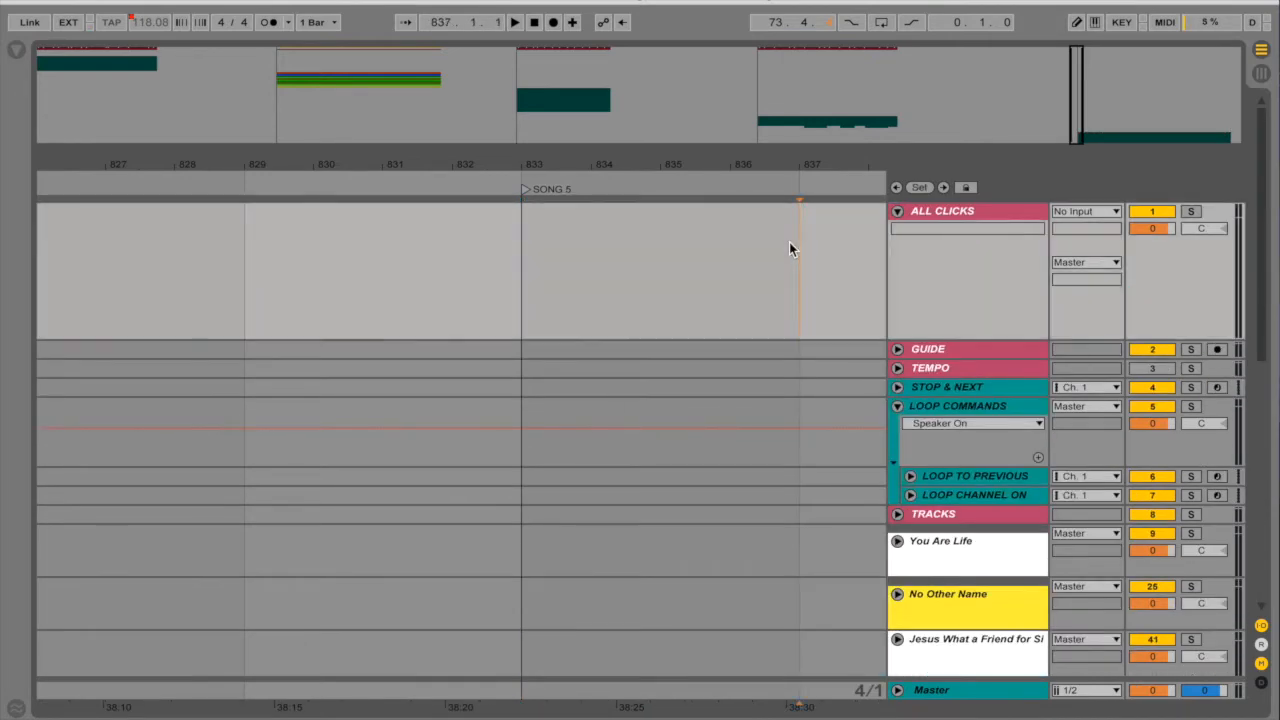
key("super+v")
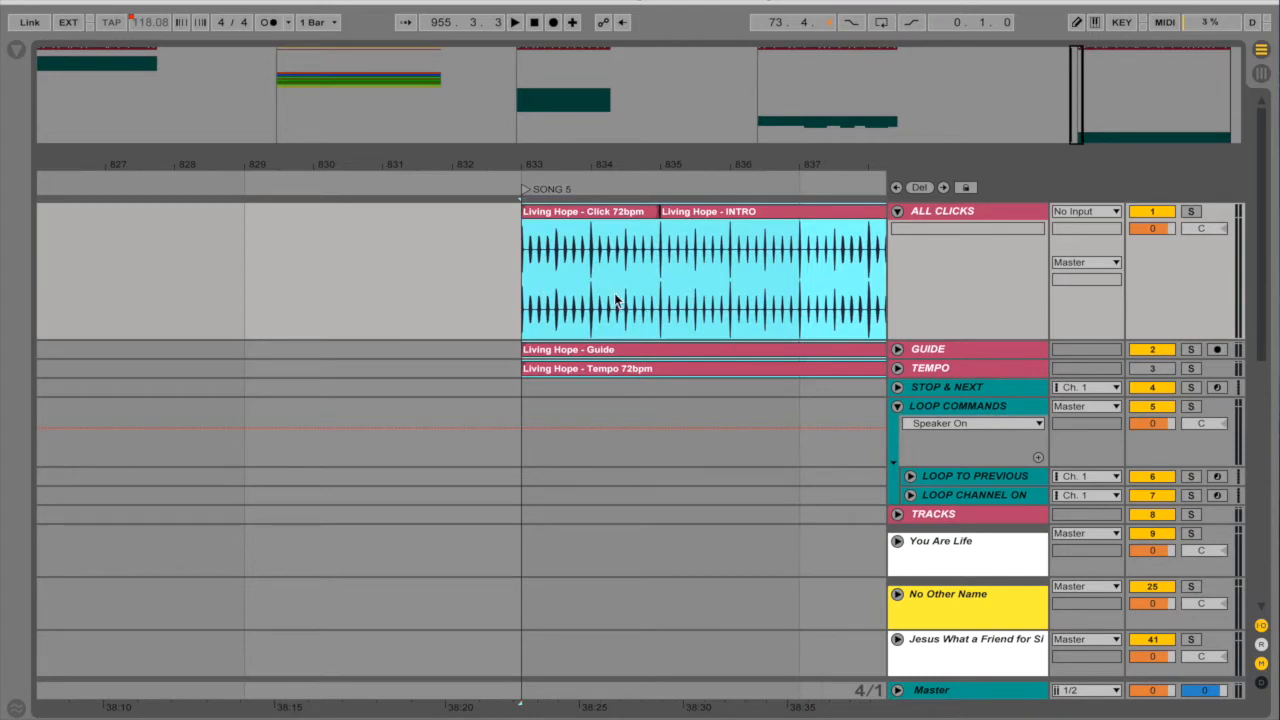
- Return to the SONG 1 locator at the start of the set and fold the Living Hope group
left_click(522, 288)
key("Home")
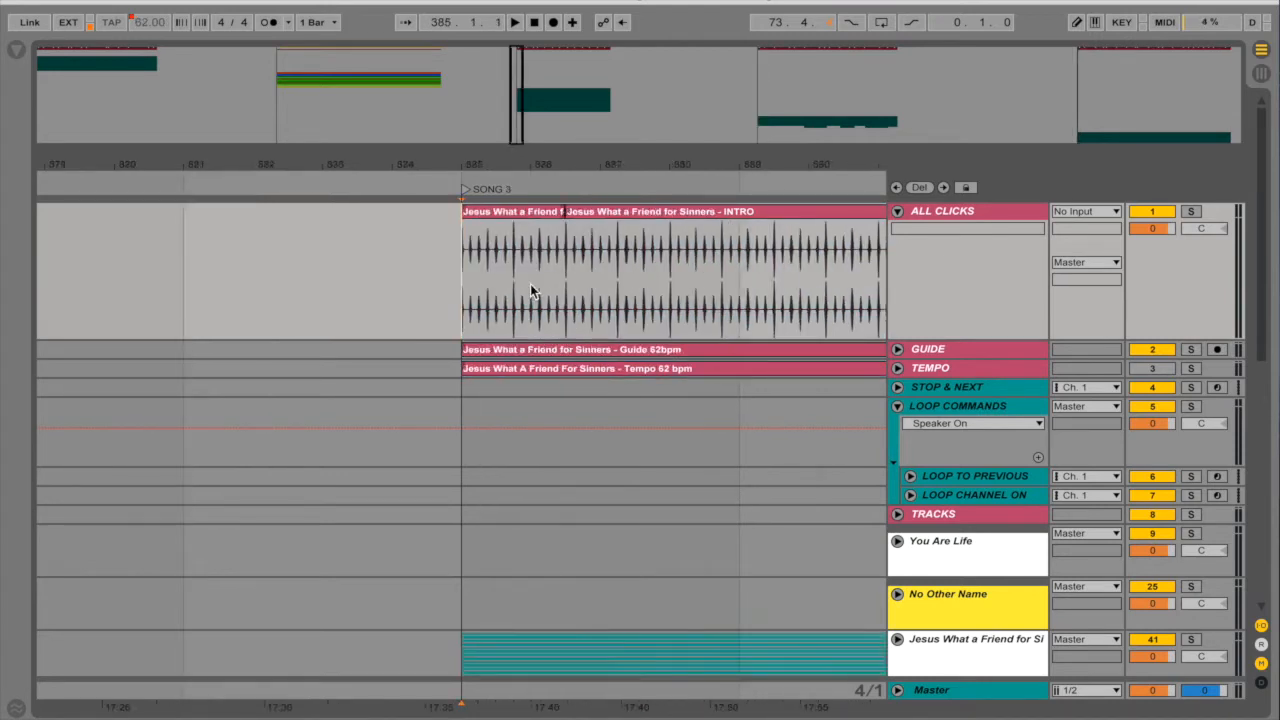
scroll(530, 290, "down", 10)
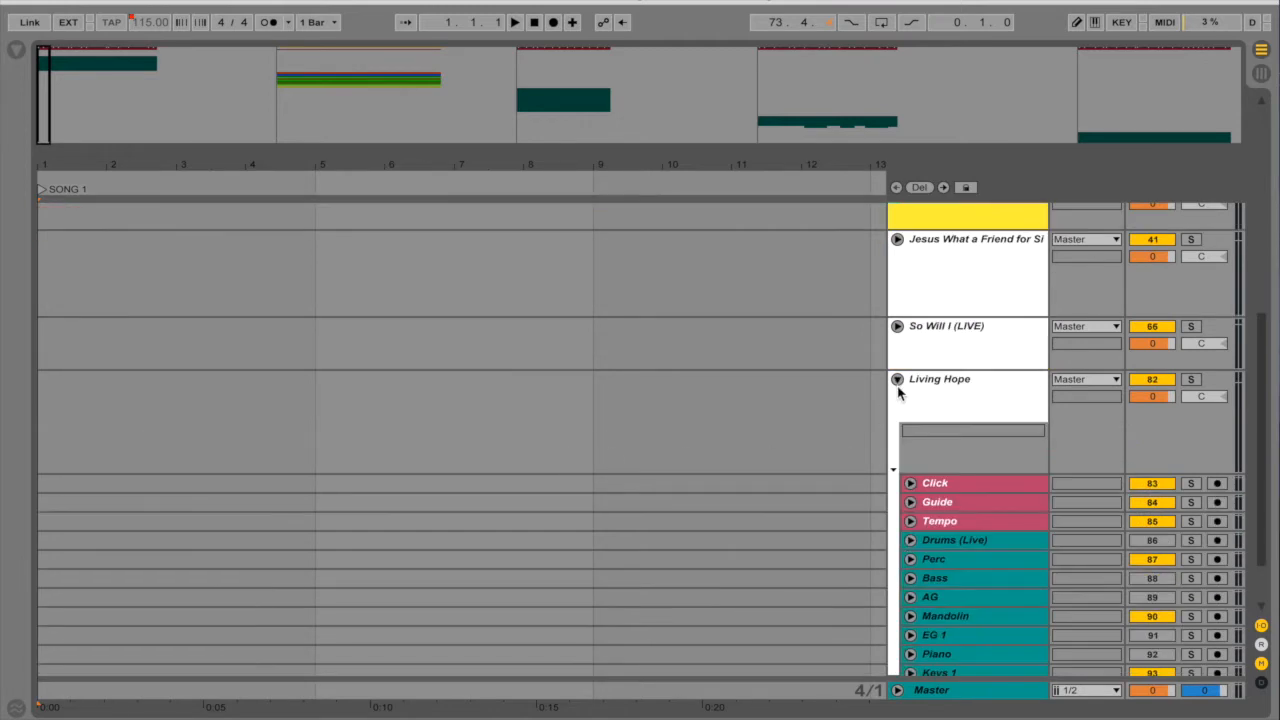
left_click(897, 382)
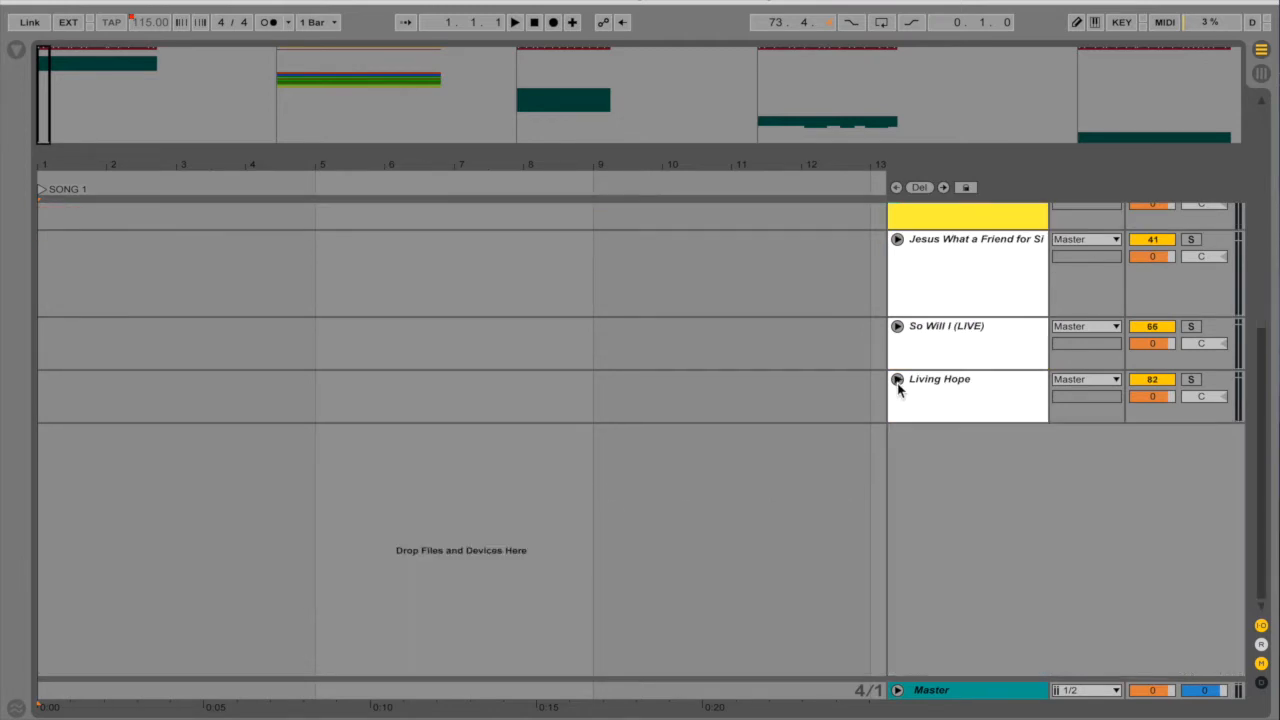
scroll(636, 511, "up", 10)
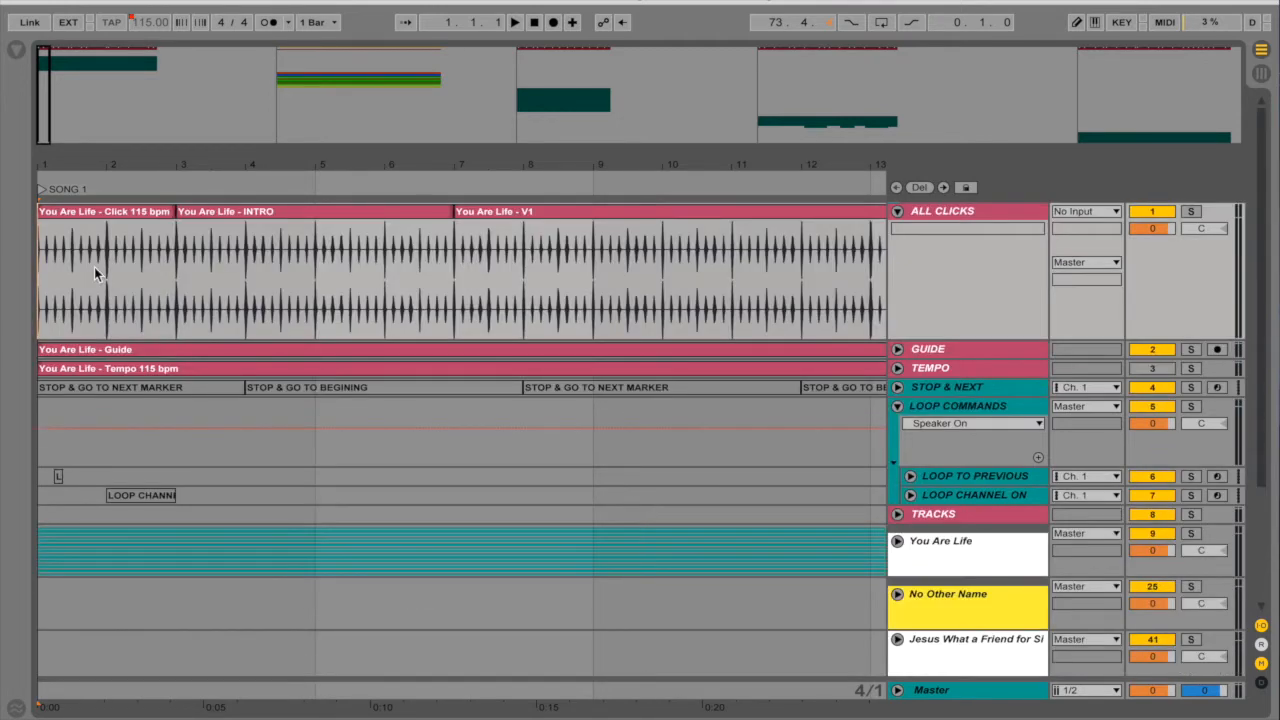
left_click(167, 284)
key("Home")
- Unfold the You Are Life group under TRACKS, review its stem tracks from Loop to Choir, and fold it again
left_click(954, 514)
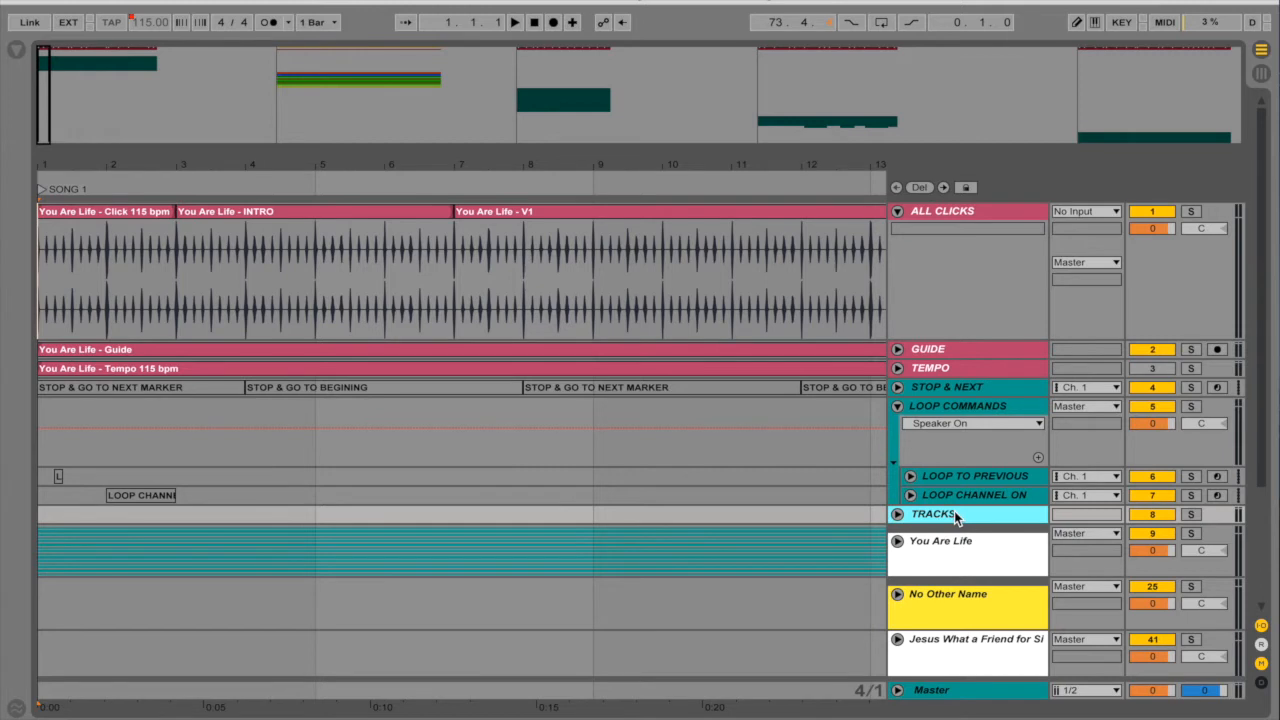
left_click(898, 541)
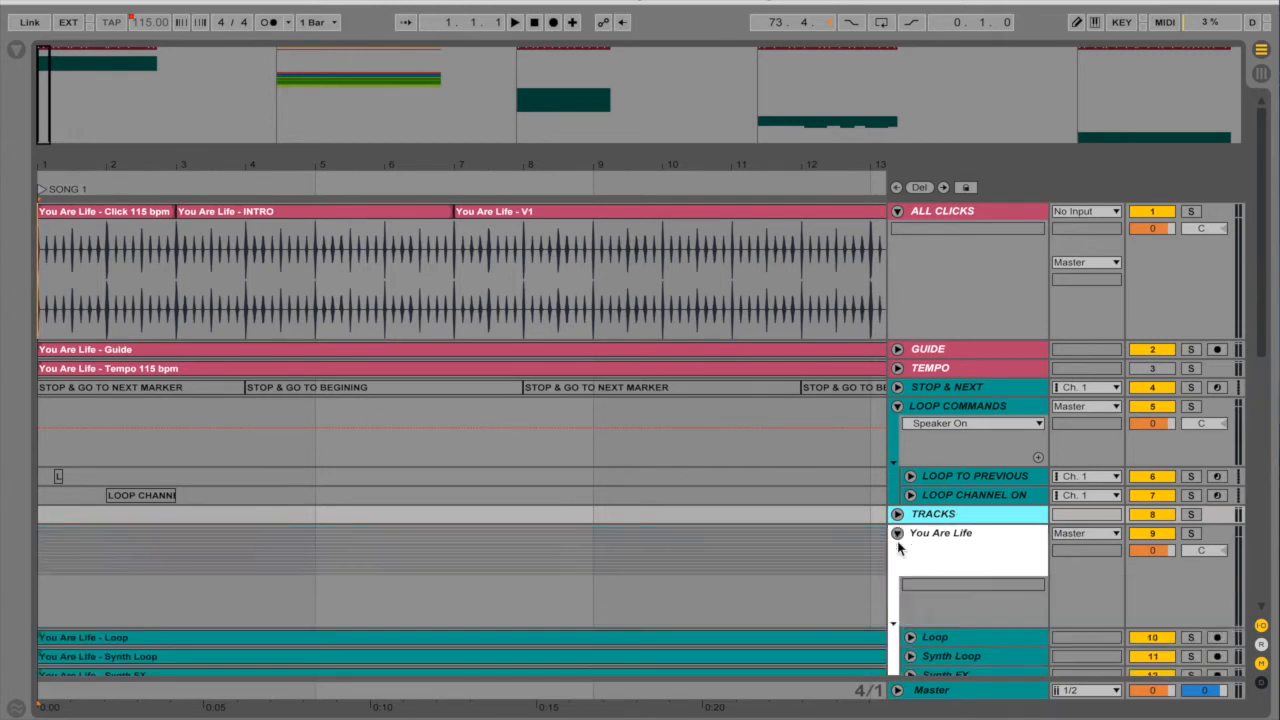
scroll(573, 547, "down", 2)
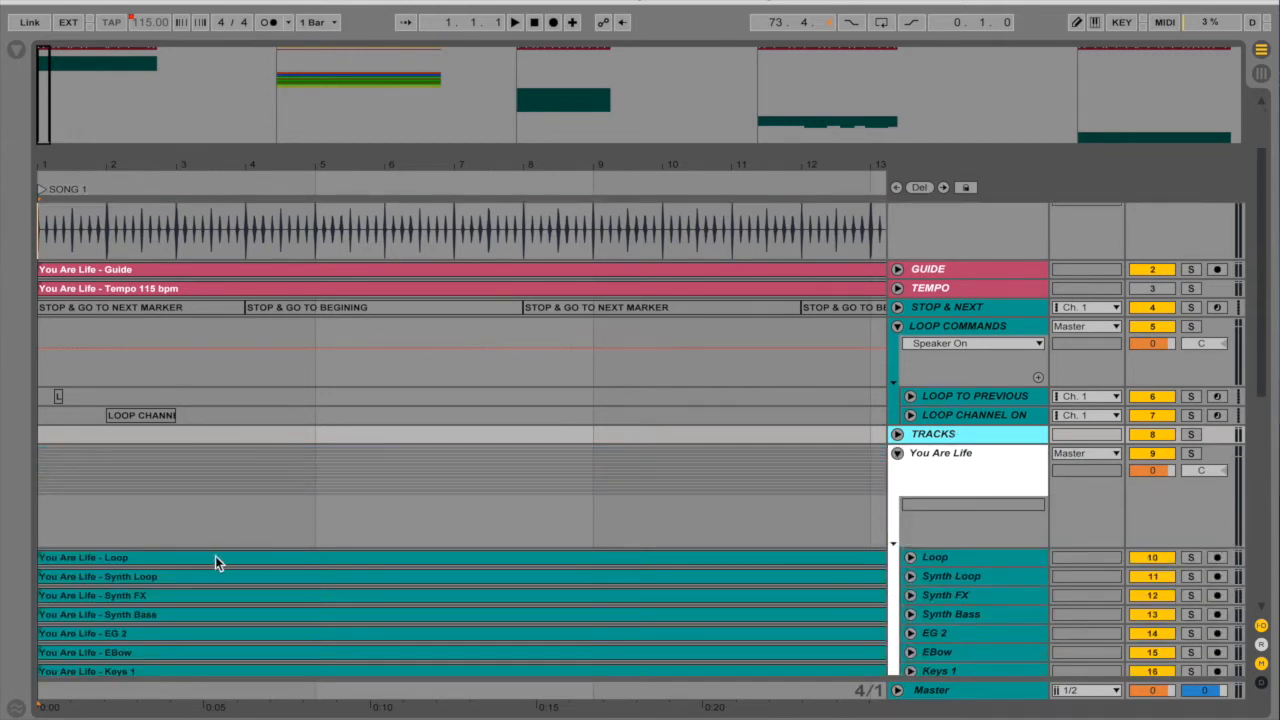
scroll(286, 574, "down", 4)
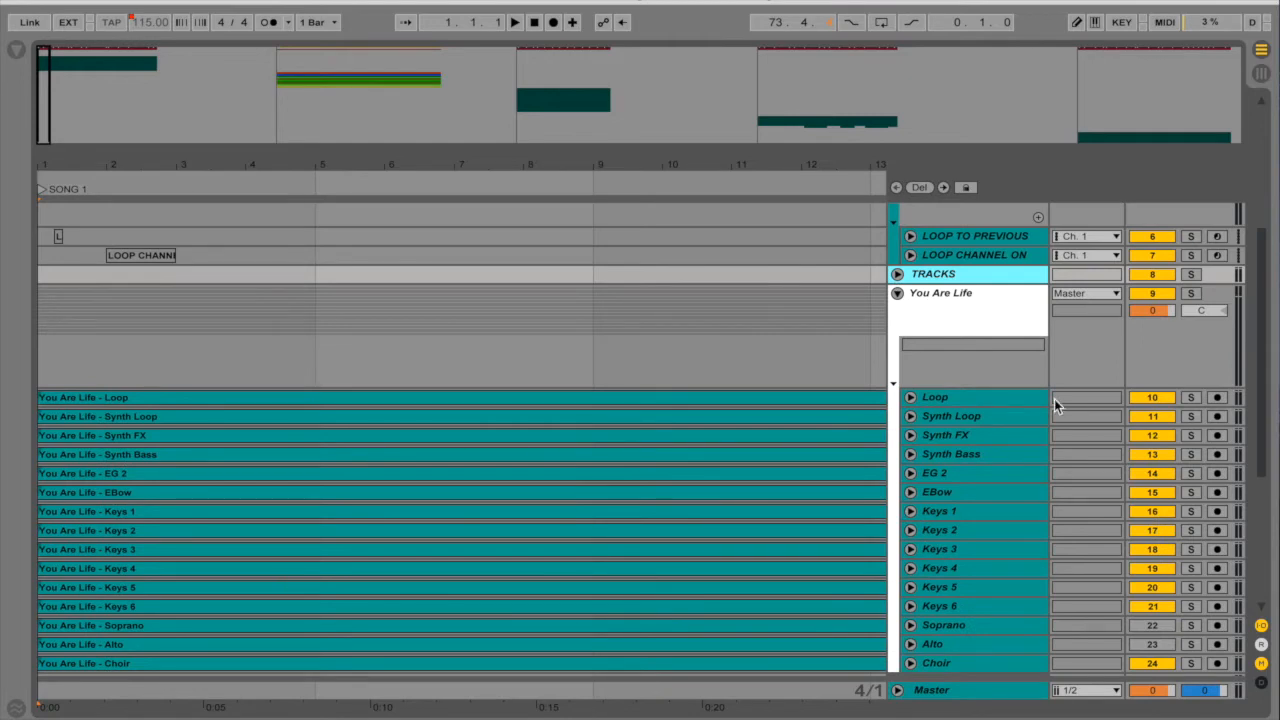
left_click(897, 294)
- Switch to the Session View, unfold the You Are Life group and review the mixer channels and routing of its stem tracks
key("Tab")
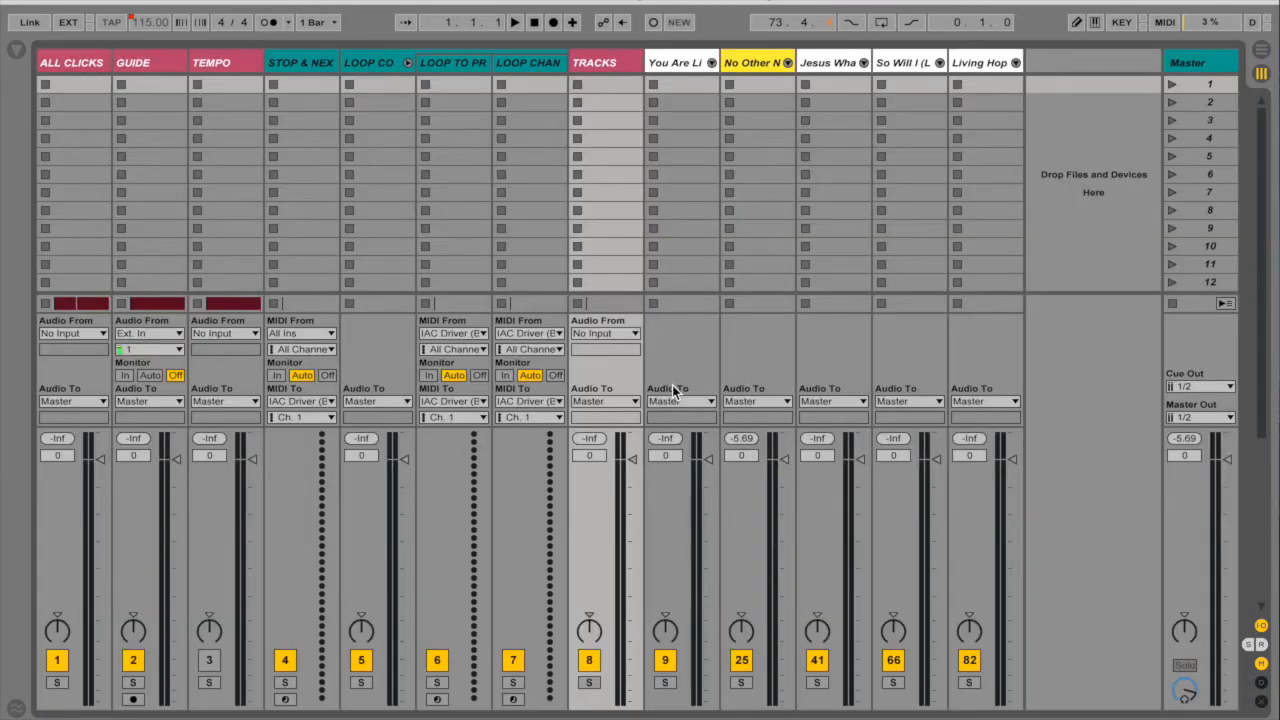
left_click(711, 62)
scroll(725, 169, "right", 2)
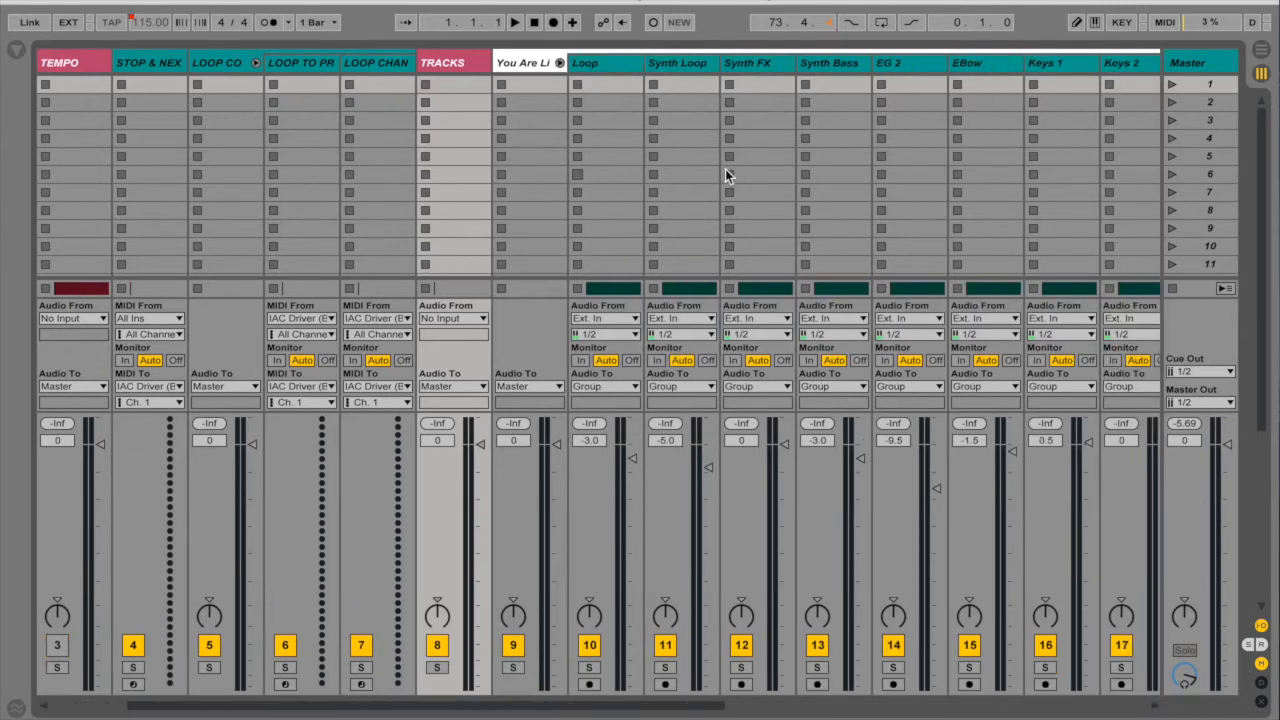
left_click(622, 63)
scroll(815, 167, "right", 1)
scroll(815, 168, "right", 10)
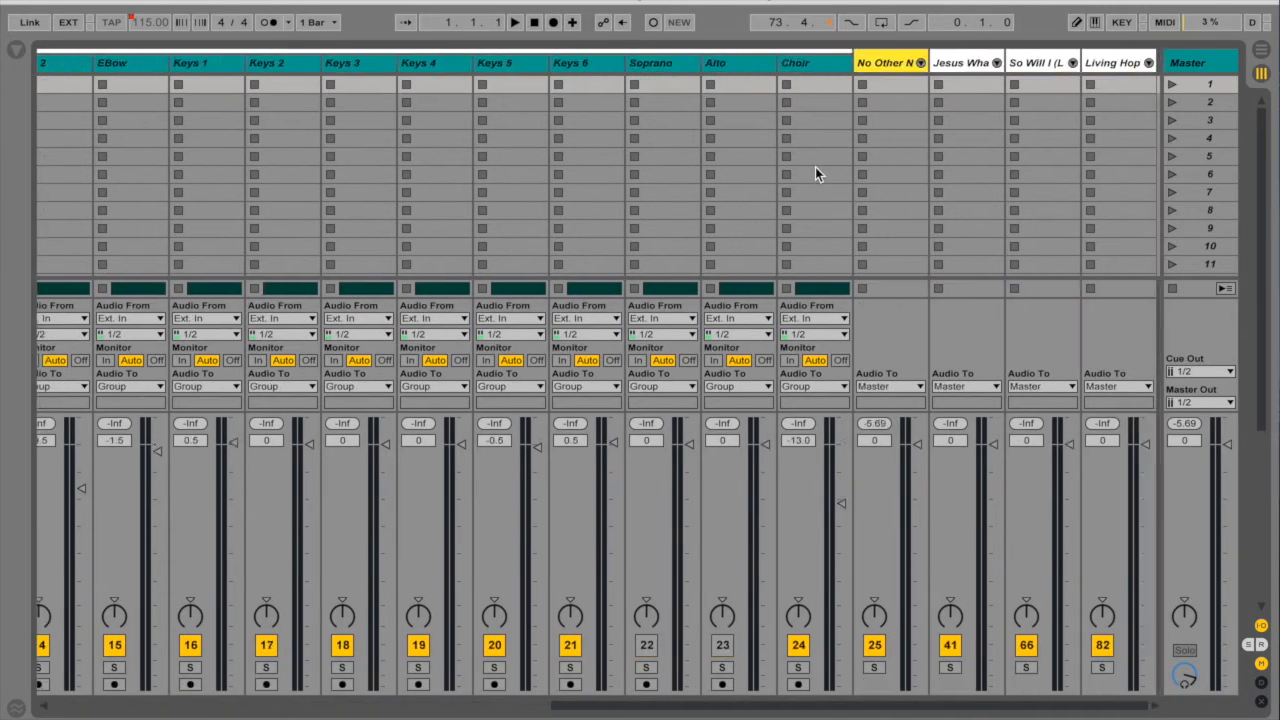
scroll(492, 164, "left", 8)
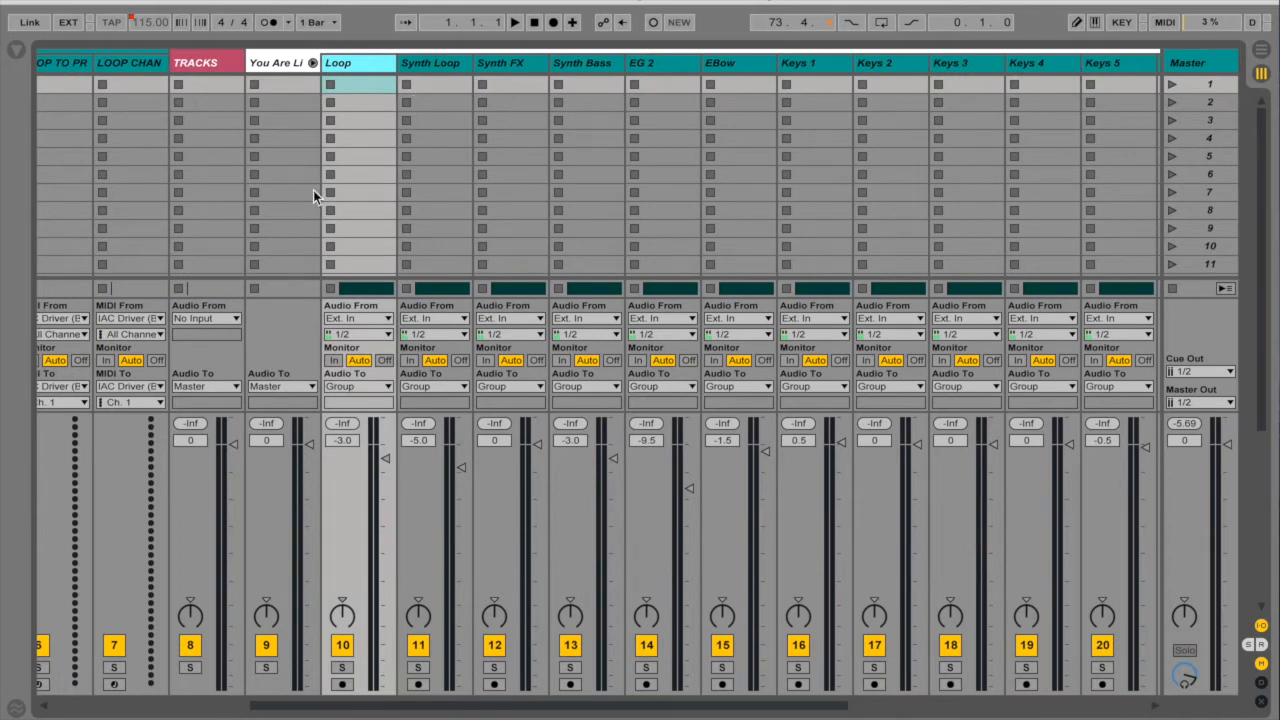
- Return to the Arrangement View and place the insert marker at bar 3 on the ALL CLICKS track
key("Tab")
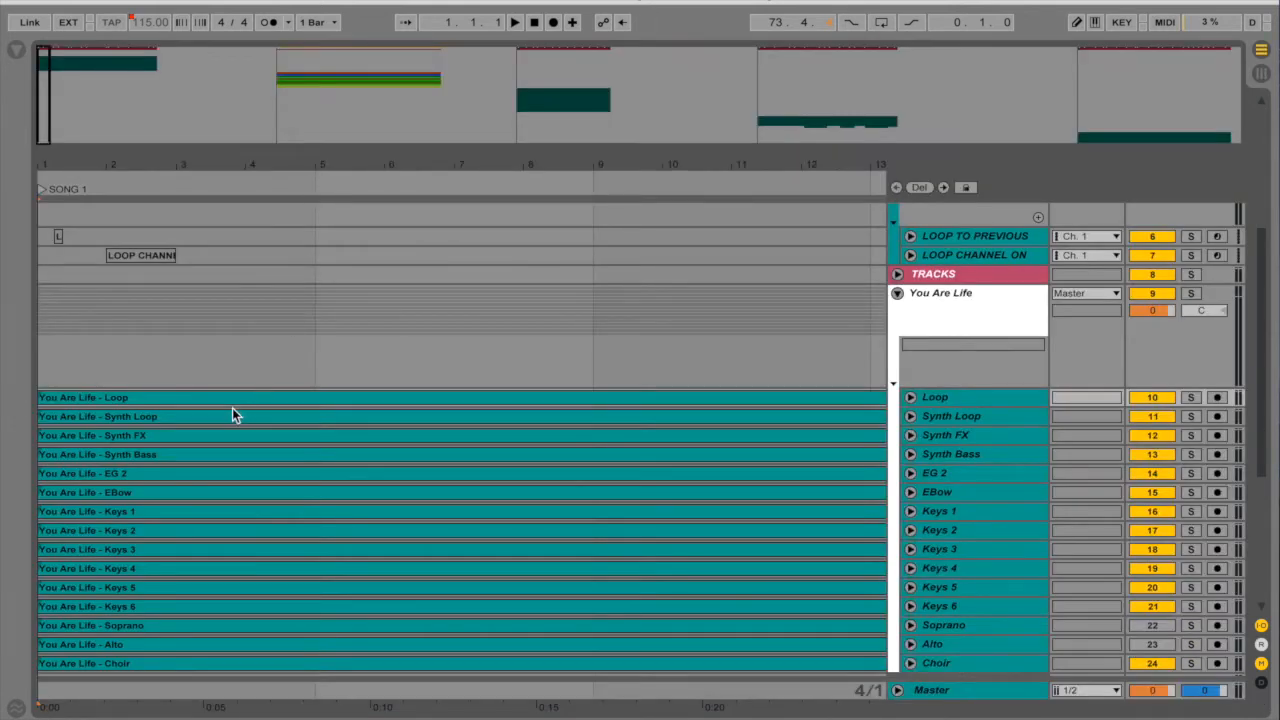
scroll(232, 408, "up", 5)
left_click(172, 297)
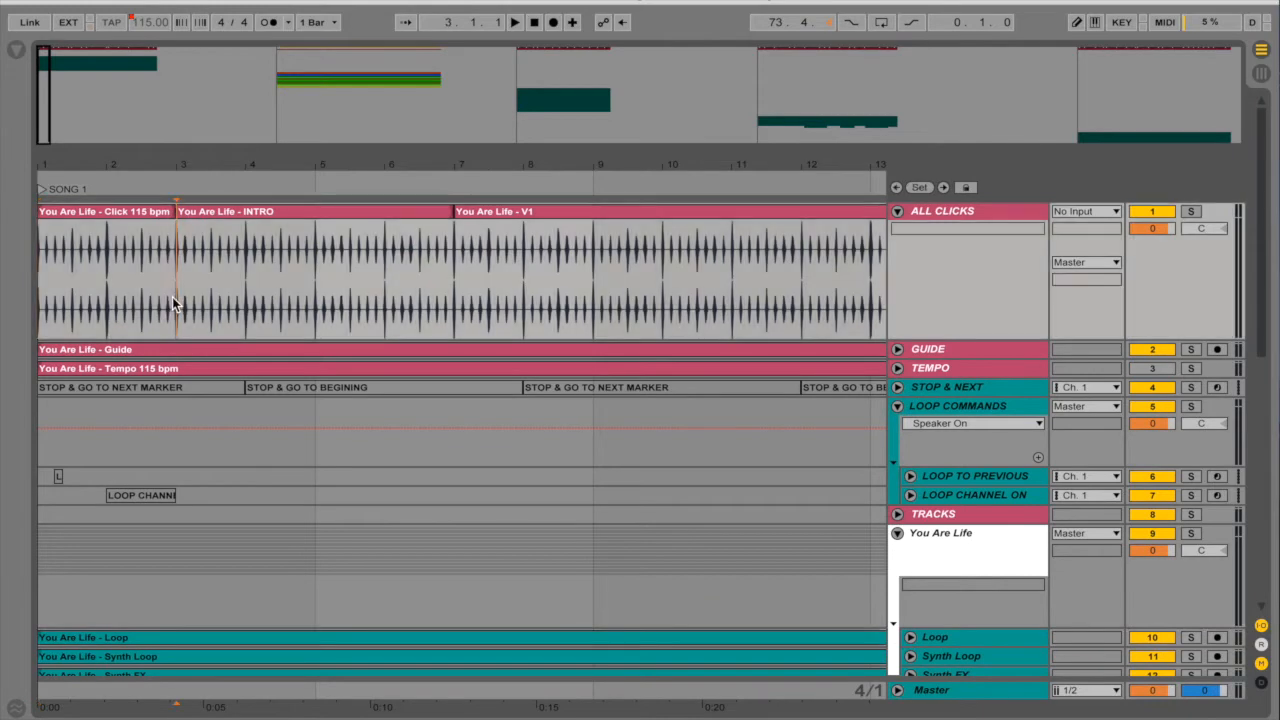
- Switch to the Session View and locate the TRACKS channel and the Loop stem of the You Are Life group
key("Tab")
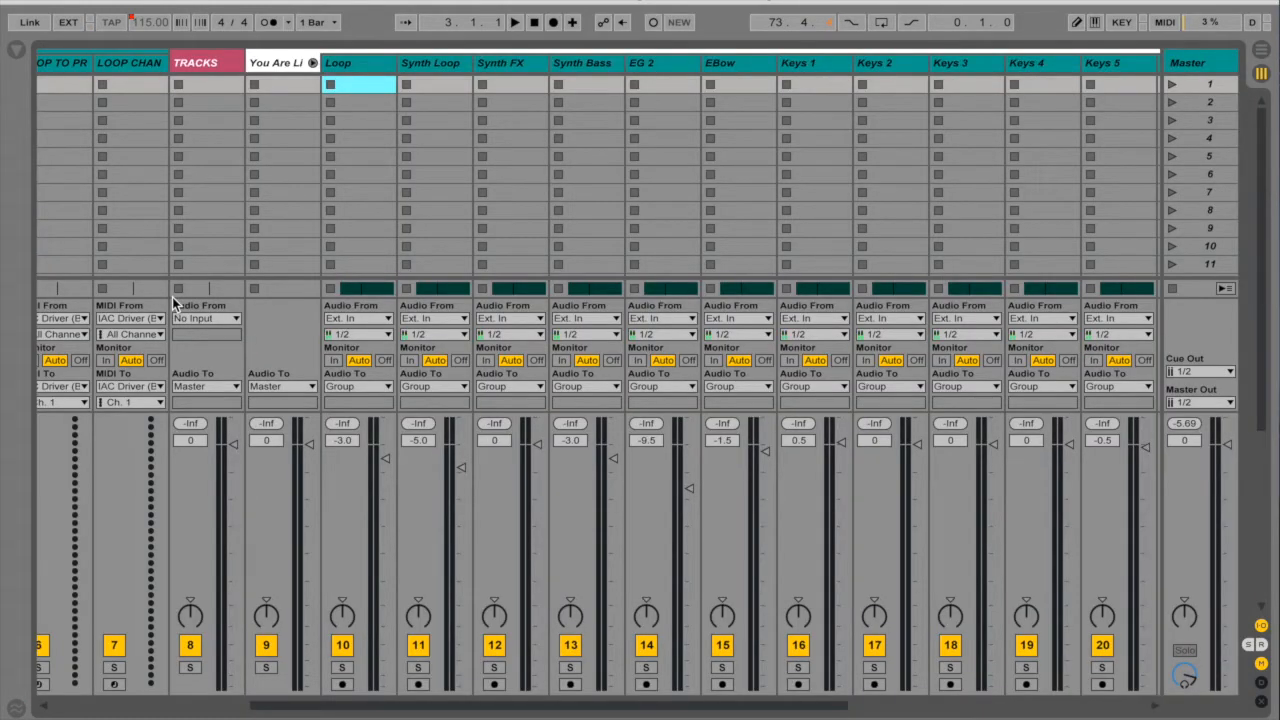
scroll(217, 278, "left", 5)
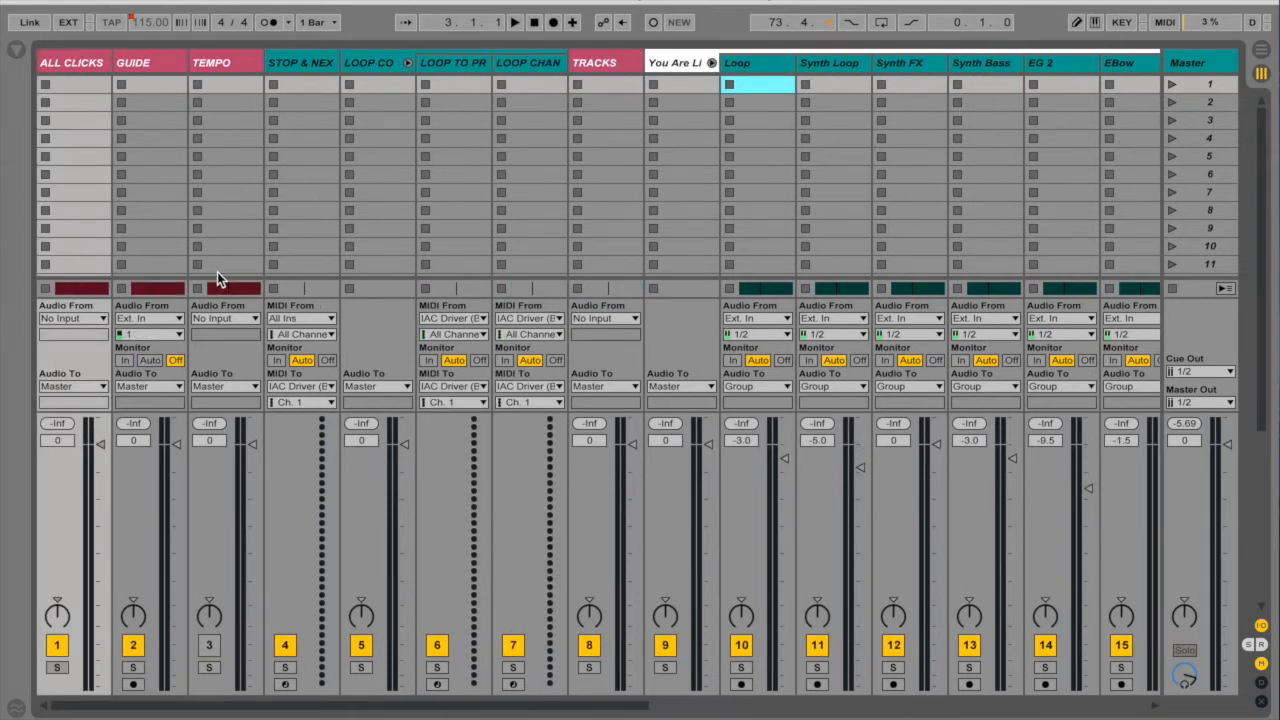
scroll(217, 272, "right", 6)
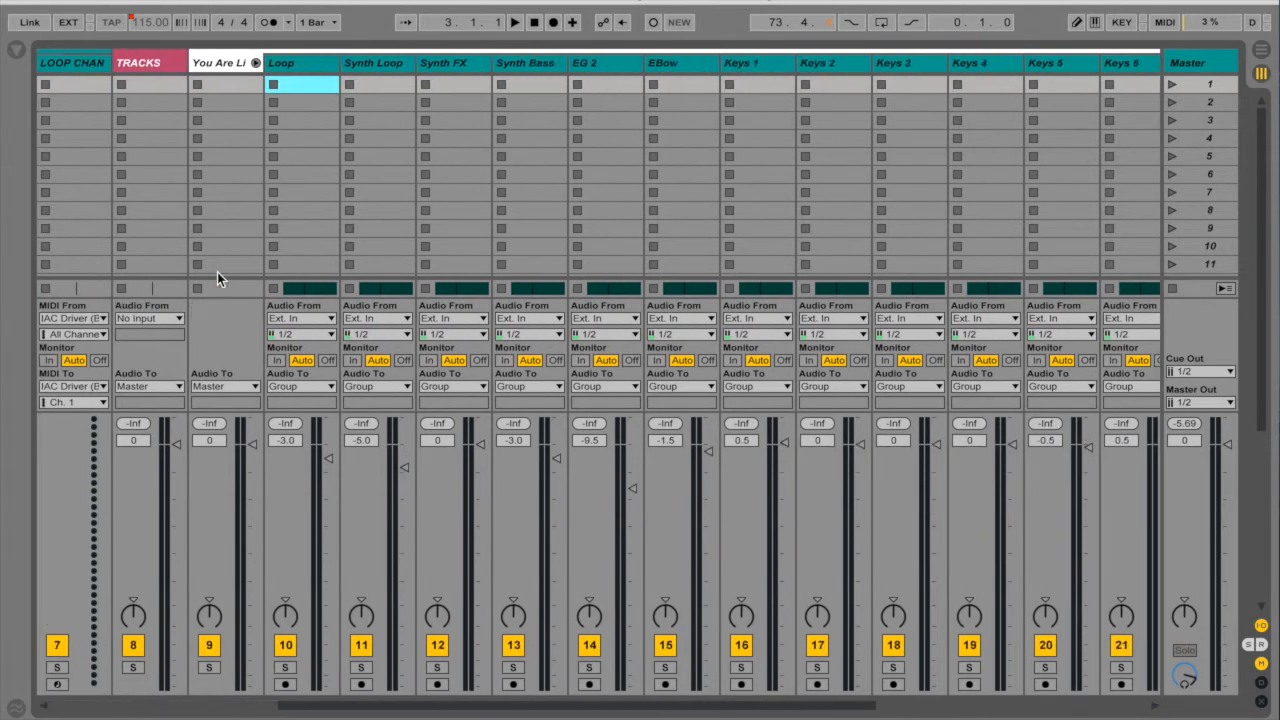
left_click(300, 62)
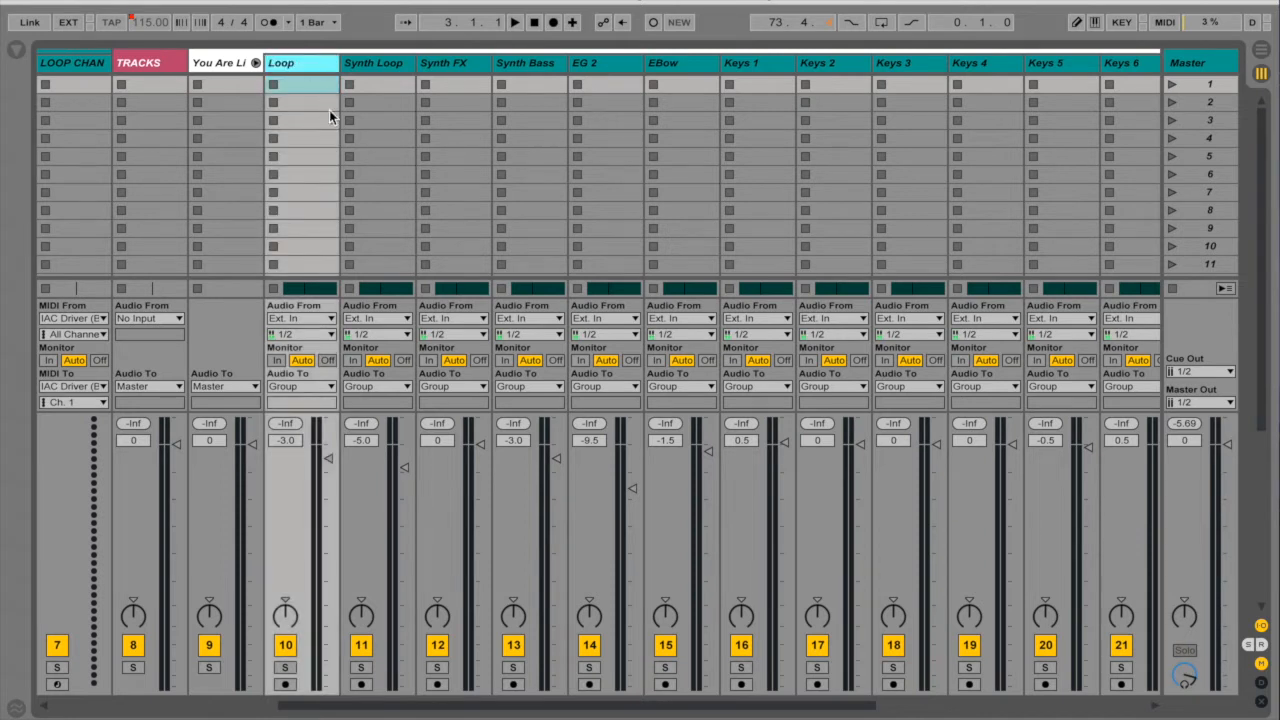
left_click(150, 68)
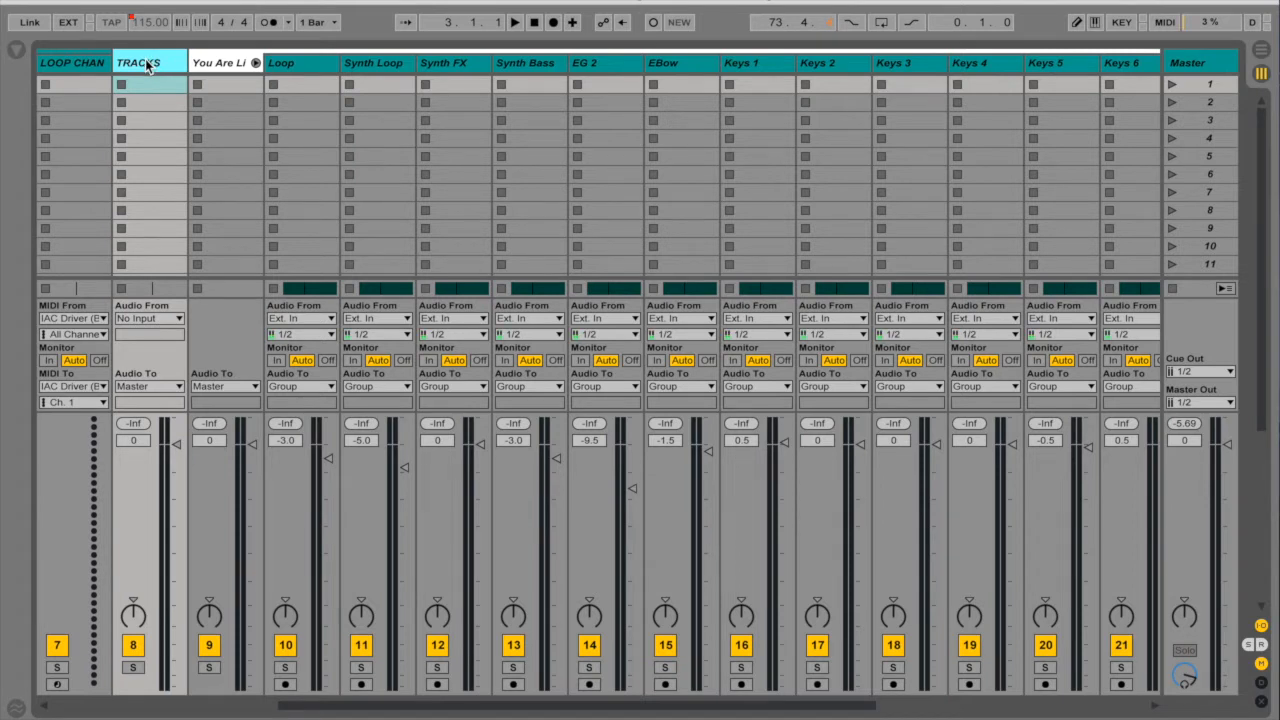
- Select the You Are Life stem tracks from Loop to Choir and route their audio output to TRACKS
left_click(298, 63)
scroll(339, 103, "right", 1)
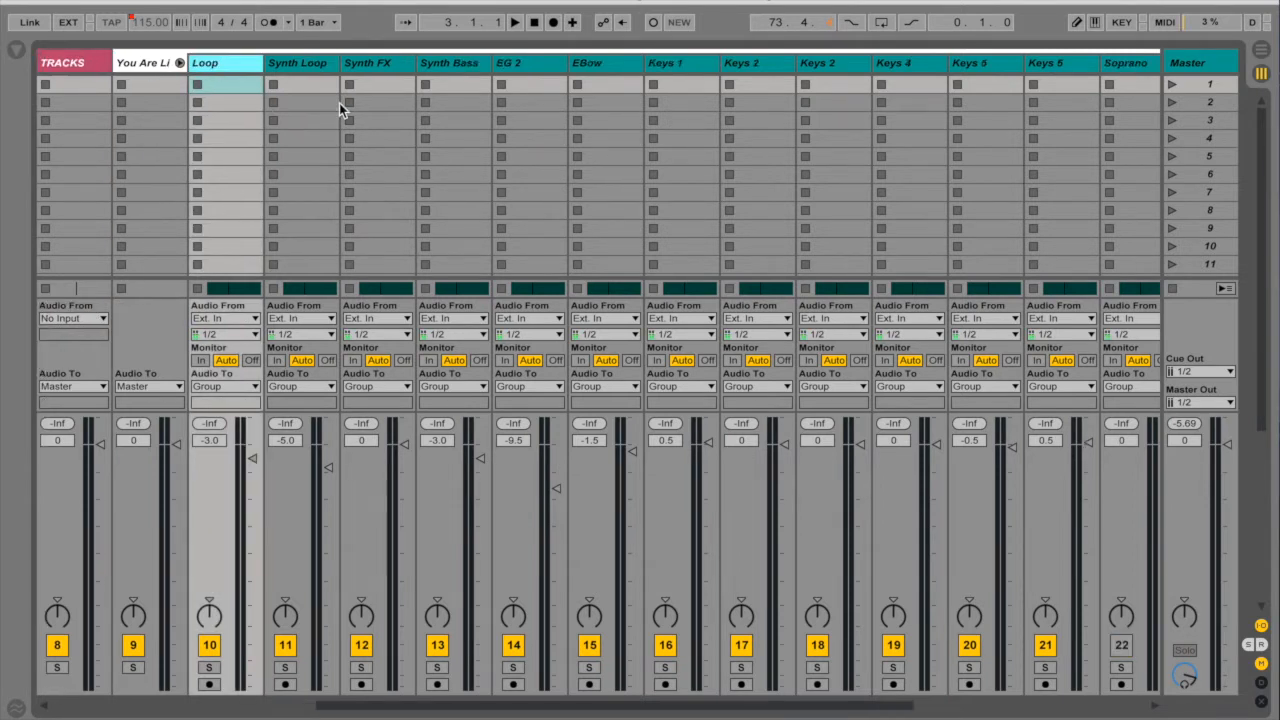
scroll(339, 103, "right", 5)
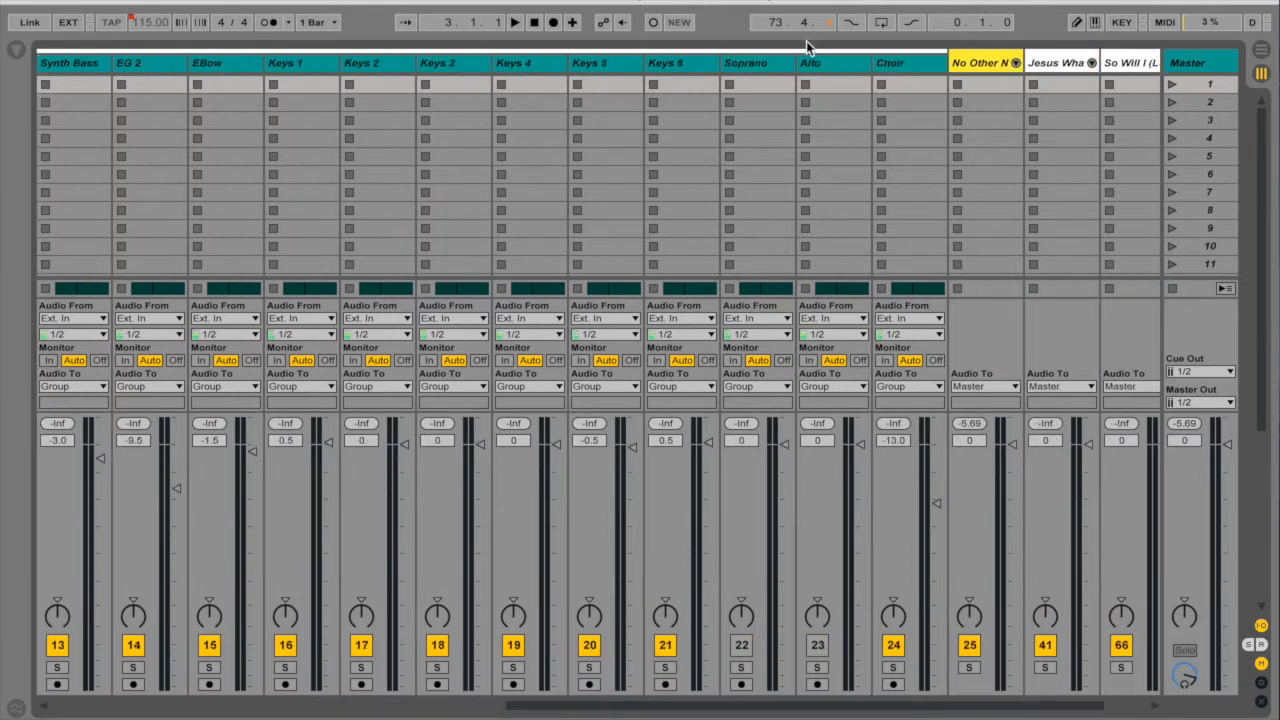
left_click(894, 62, "shift")
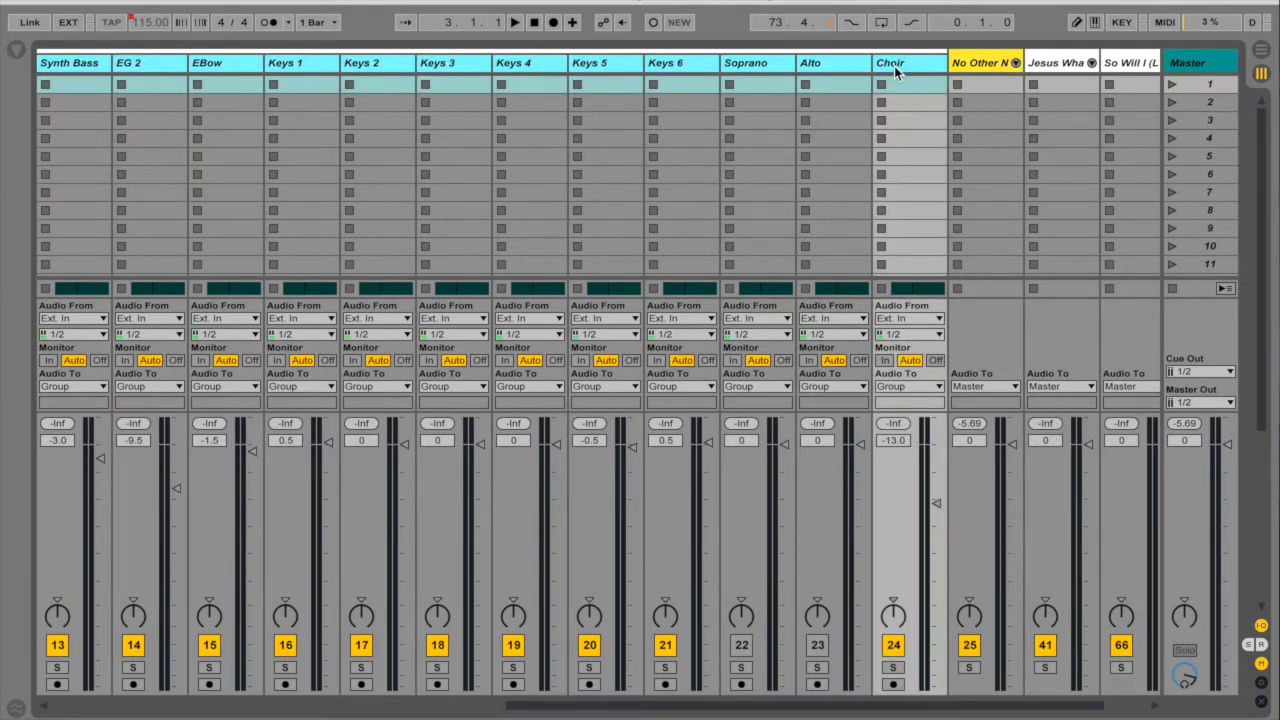
scroll(334, 124, "left", 9)
left_click(520, 63)
scroll(628, 130, "right", 10)
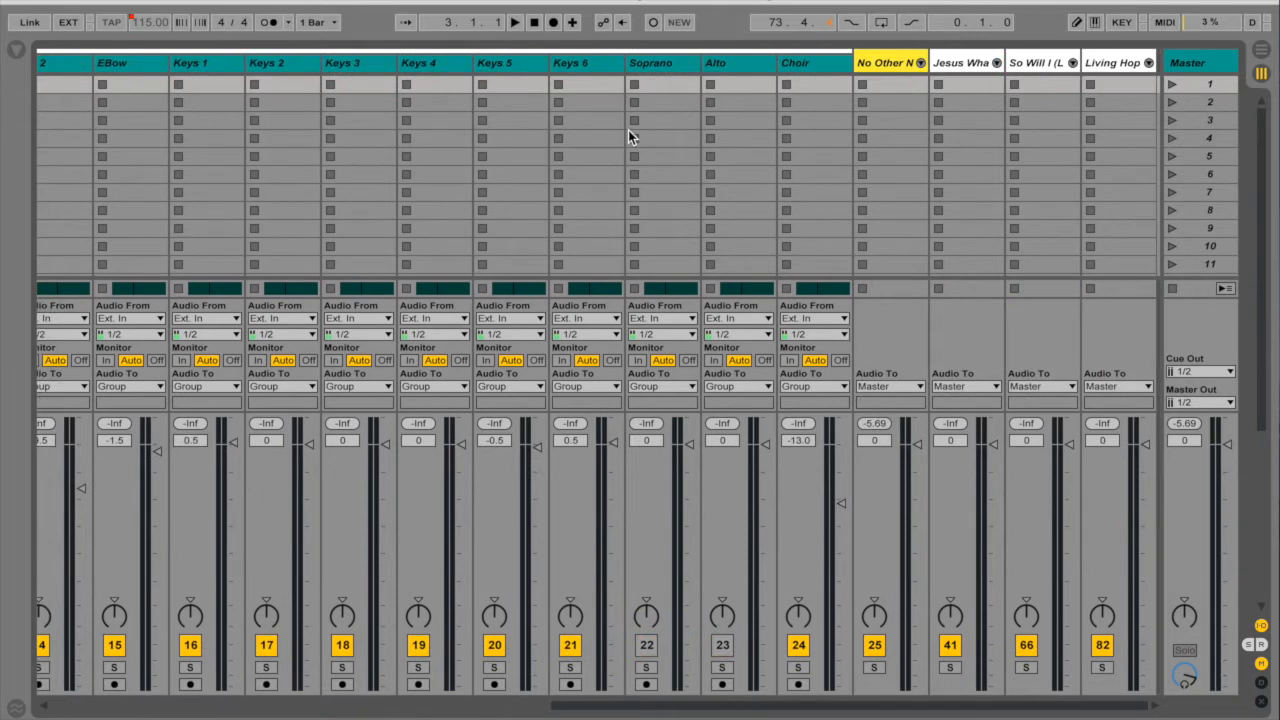
left_click(829, 63, "shift")
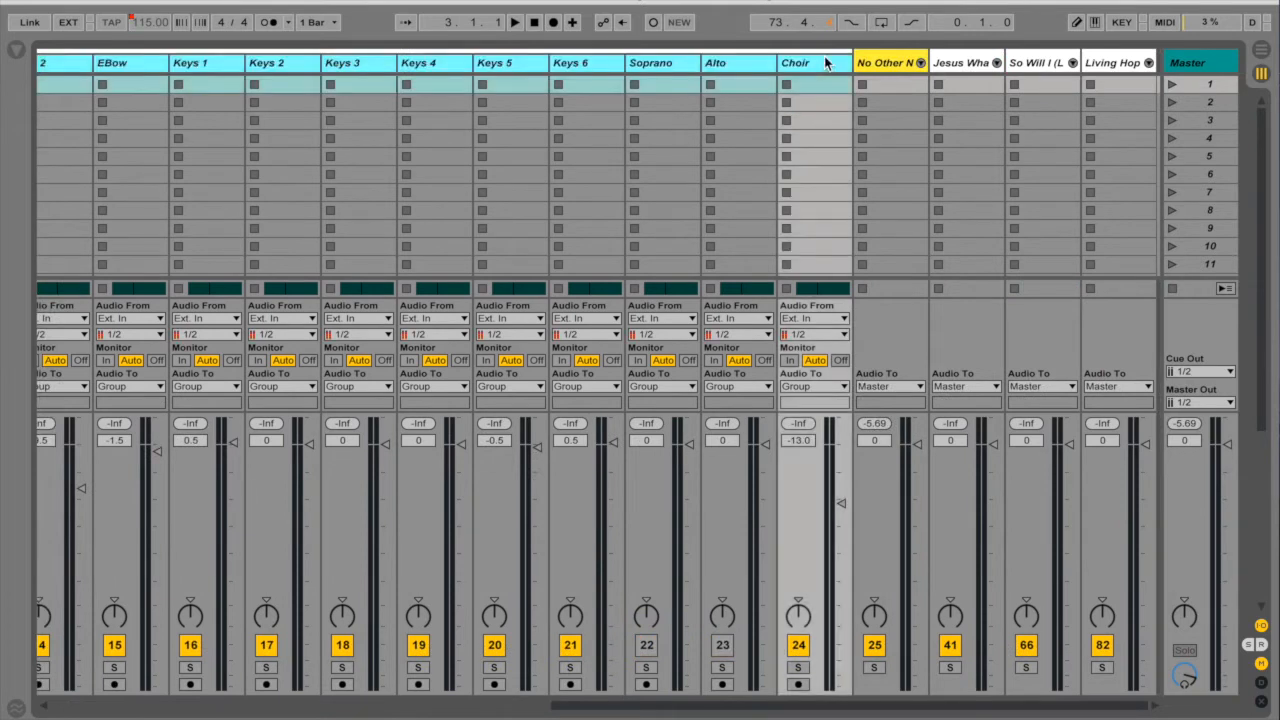
left_click(828, 387)
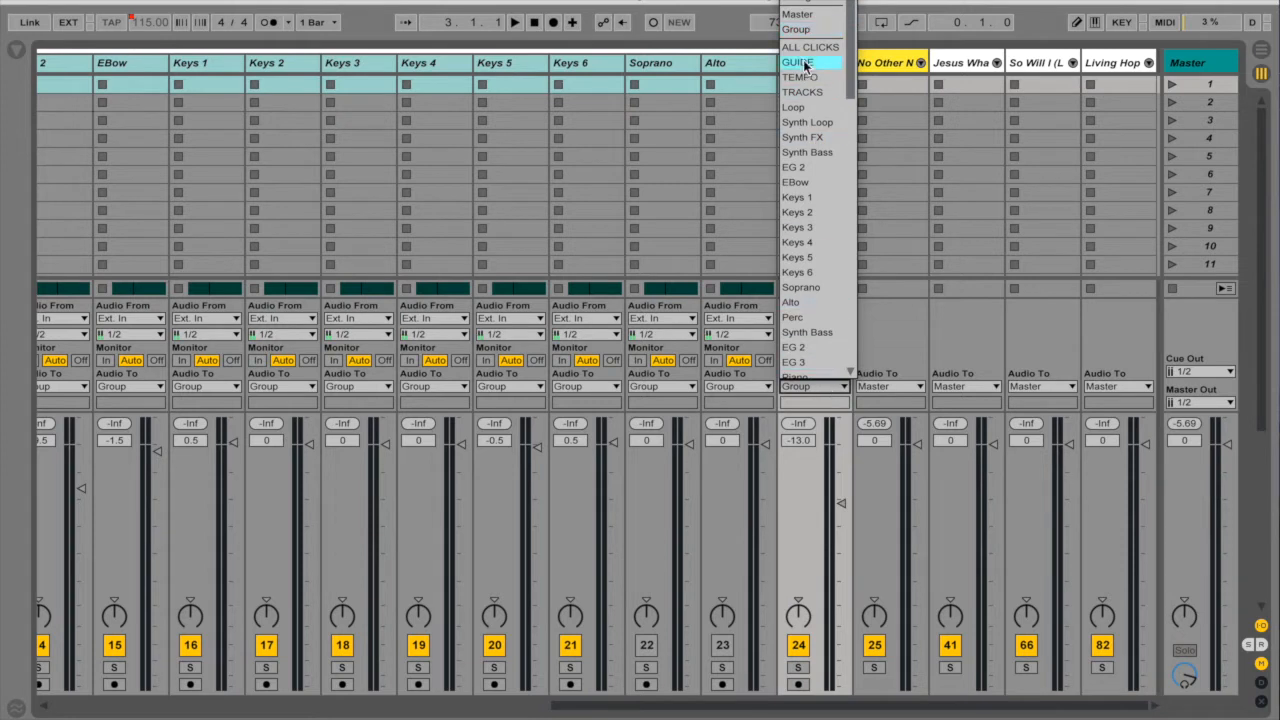
left_click(803, 92)
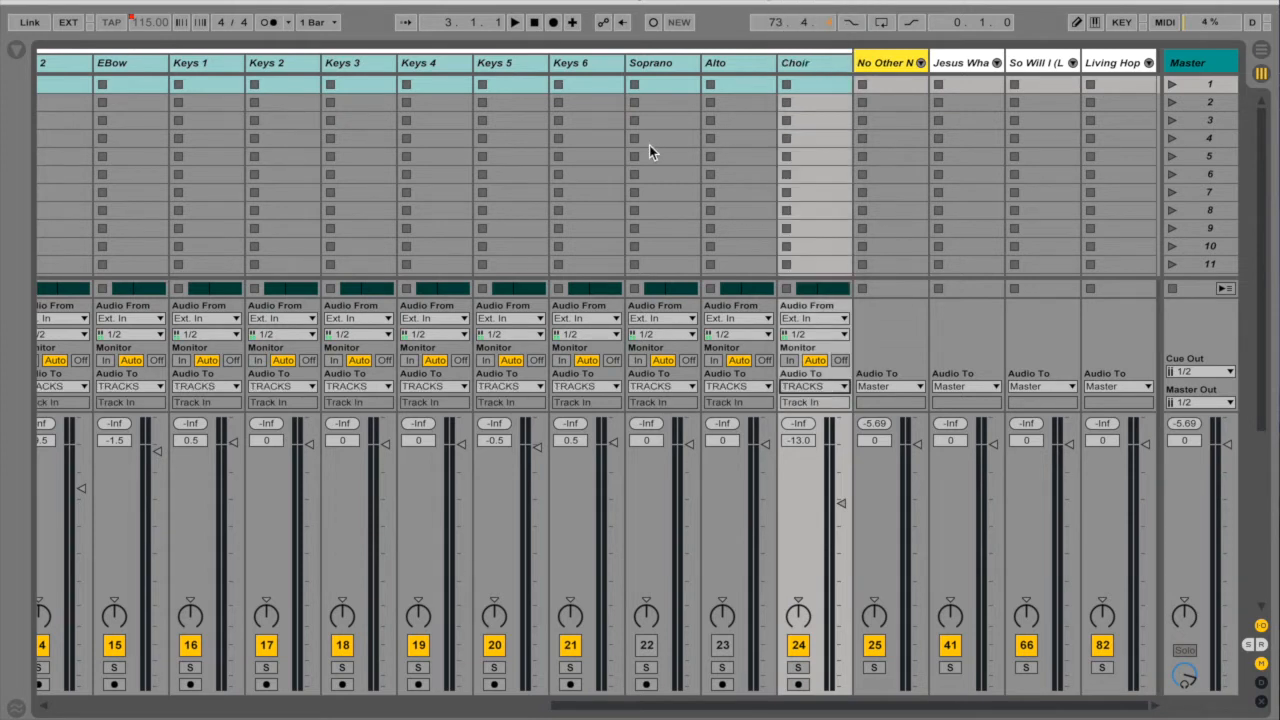
- Select the Loop, Synth Loop and Synth FX stems and check their available audio output destinations
scroll(478, 156, "left", 10)
left_click(410, 62)
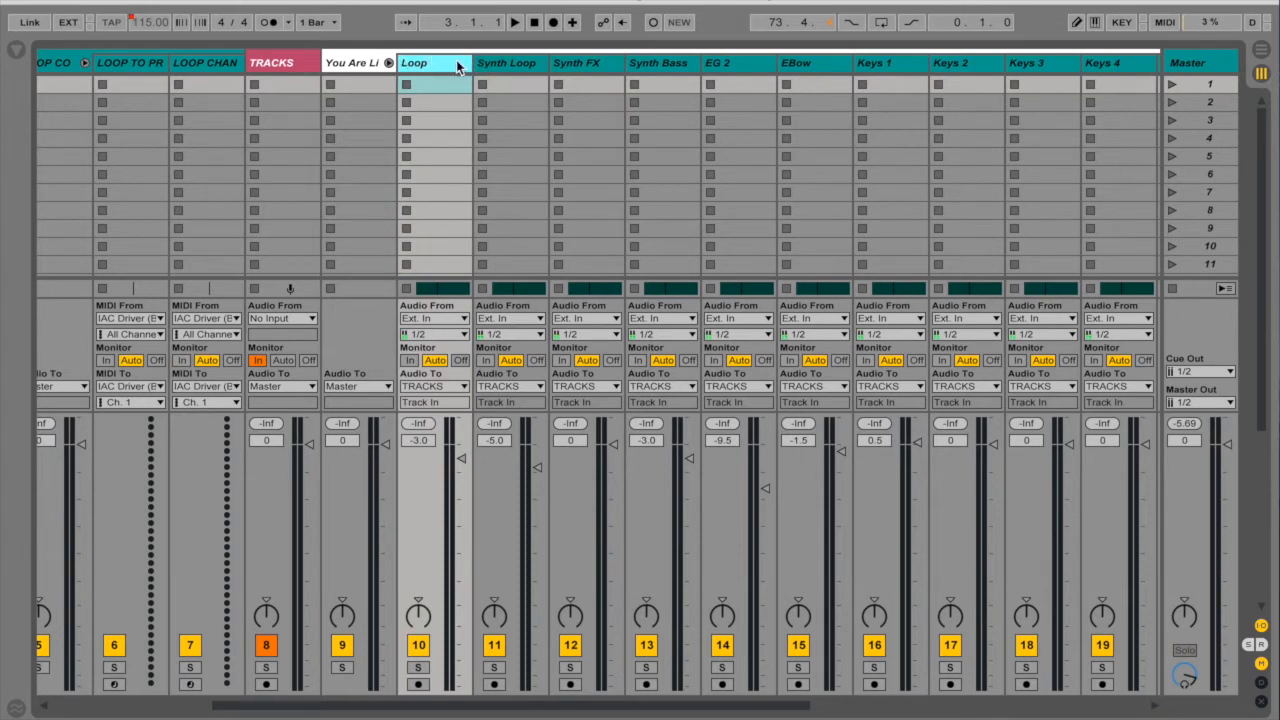
left_click(589, 65, "shift")
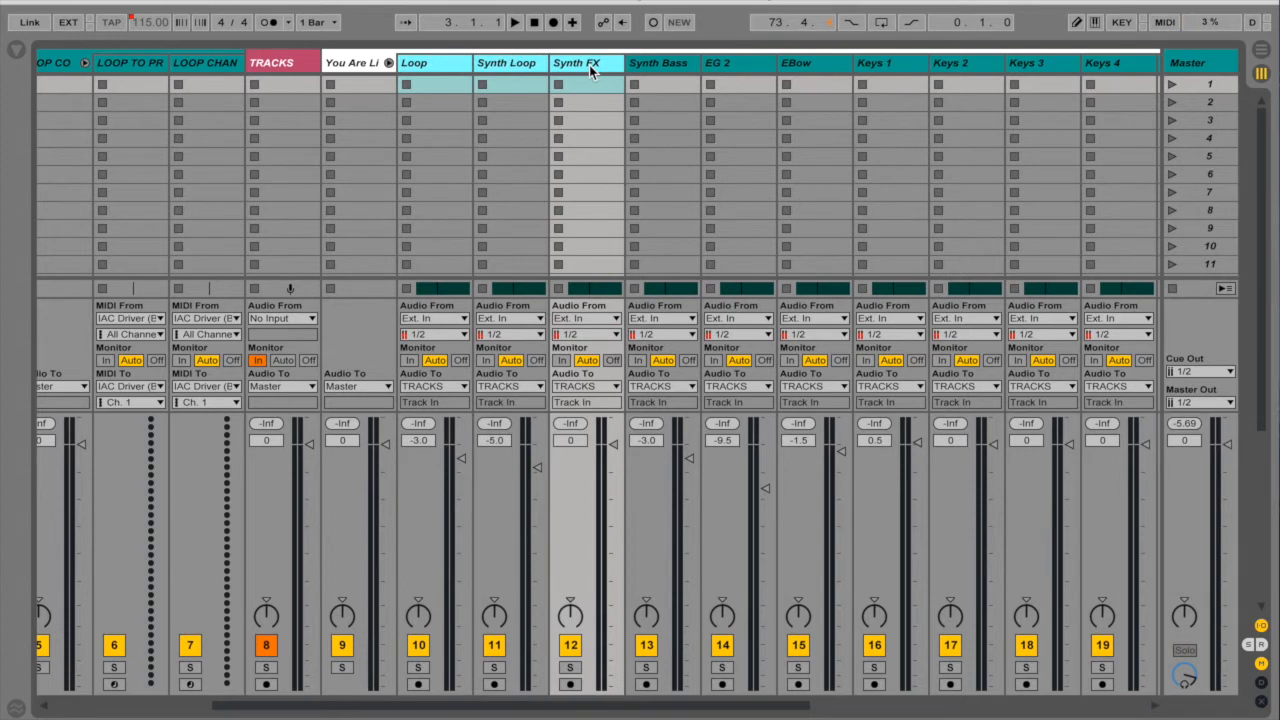
left_click(603, 387)
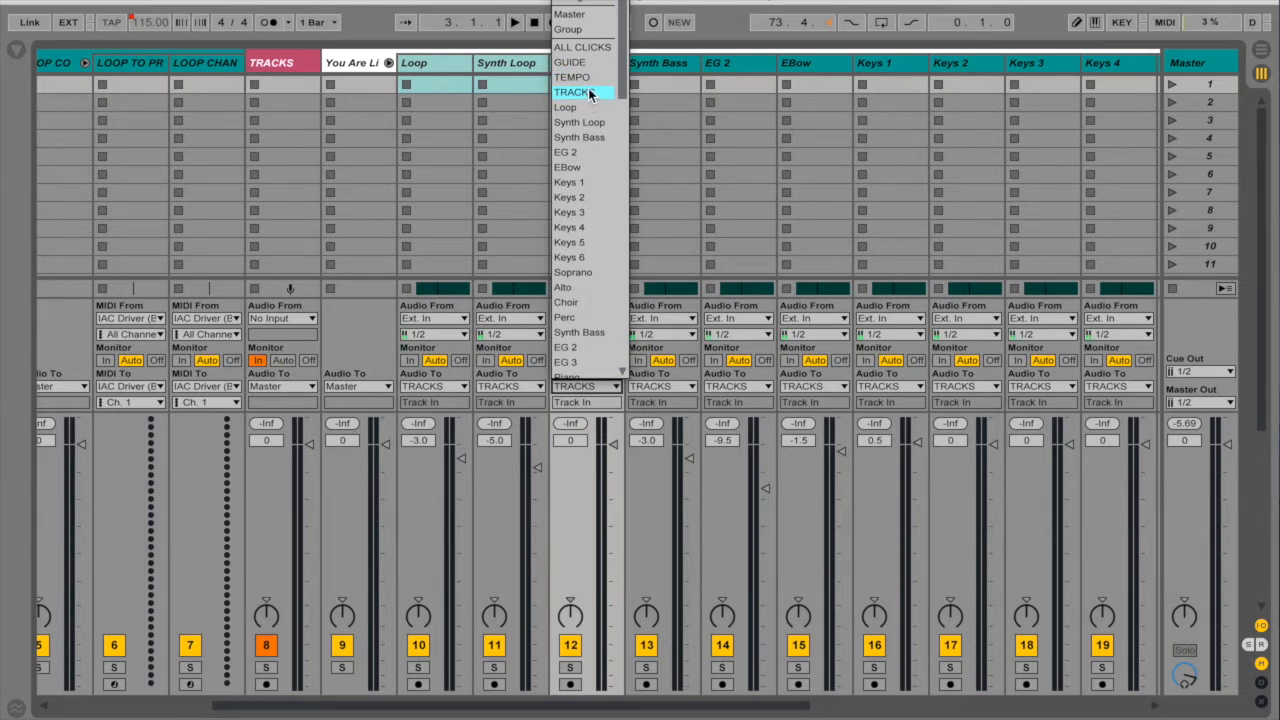
left_click(447, 62)
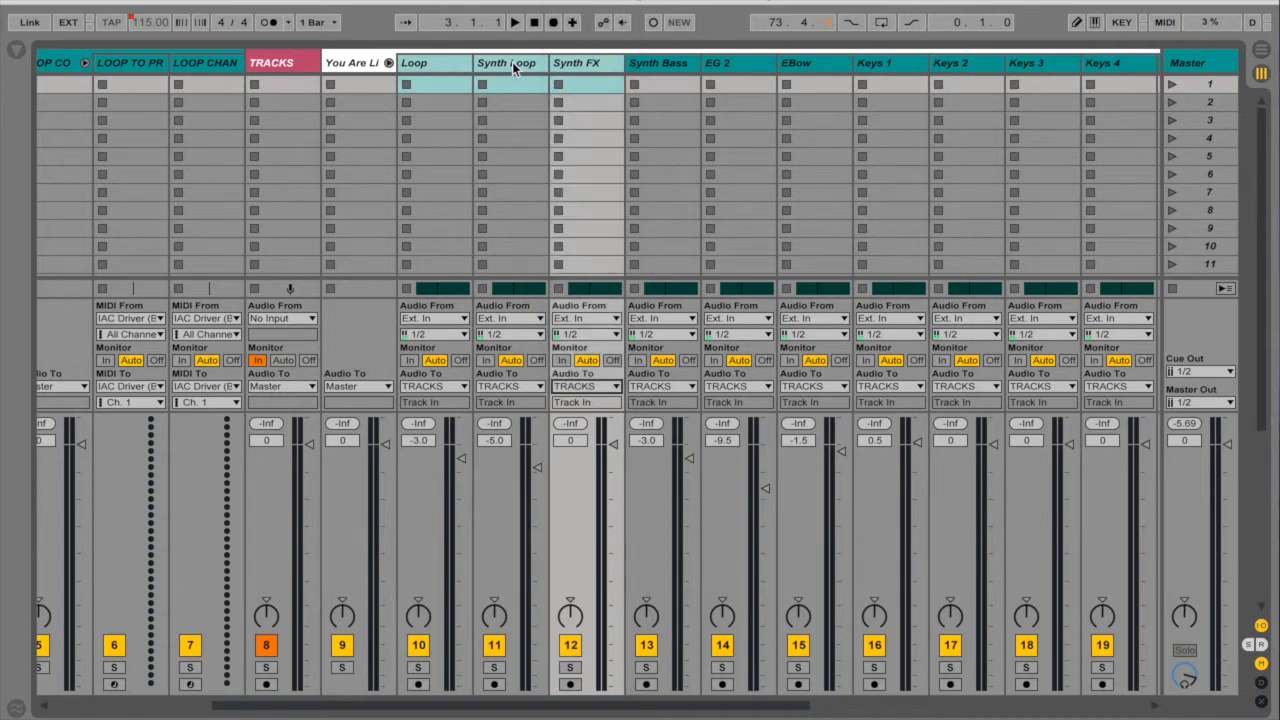
- Unfold the No Other Name group and fold the You Are Life group
scroll(505, 64, "right", 9)
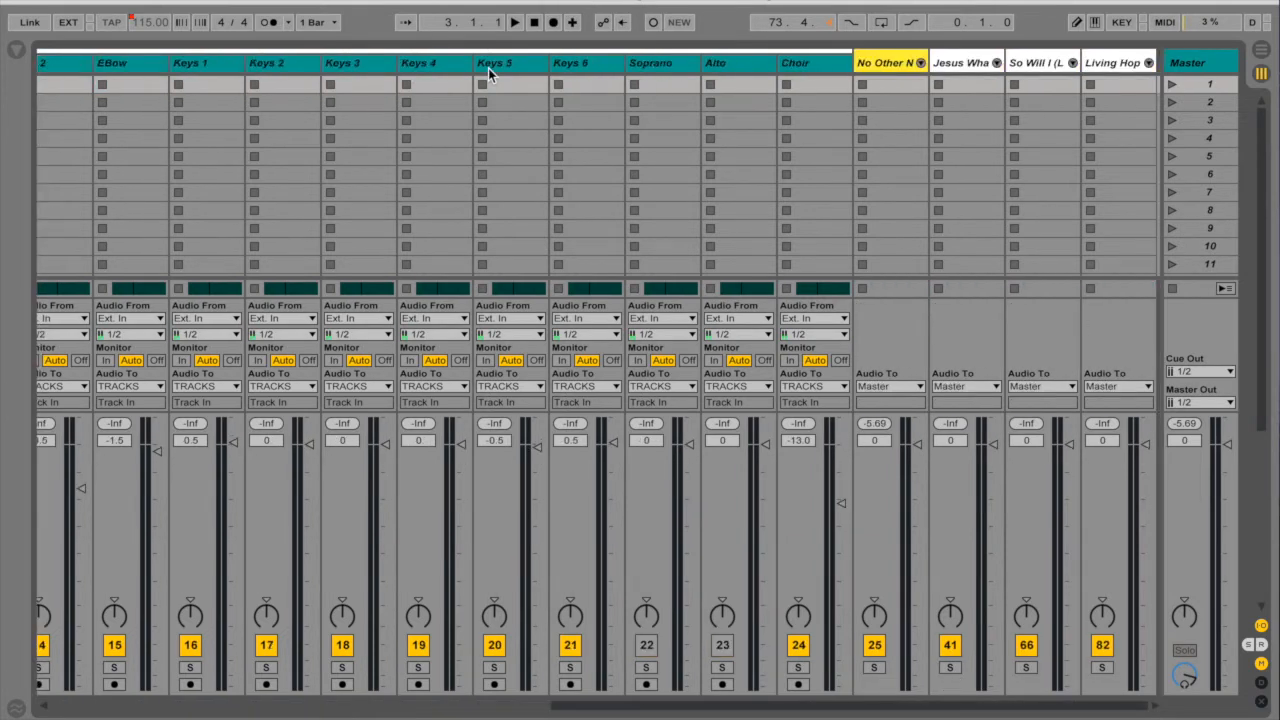
left_click(920, 62)
scroll(769, 90, "left", 3)
scroll(769, 90, "left", 10)
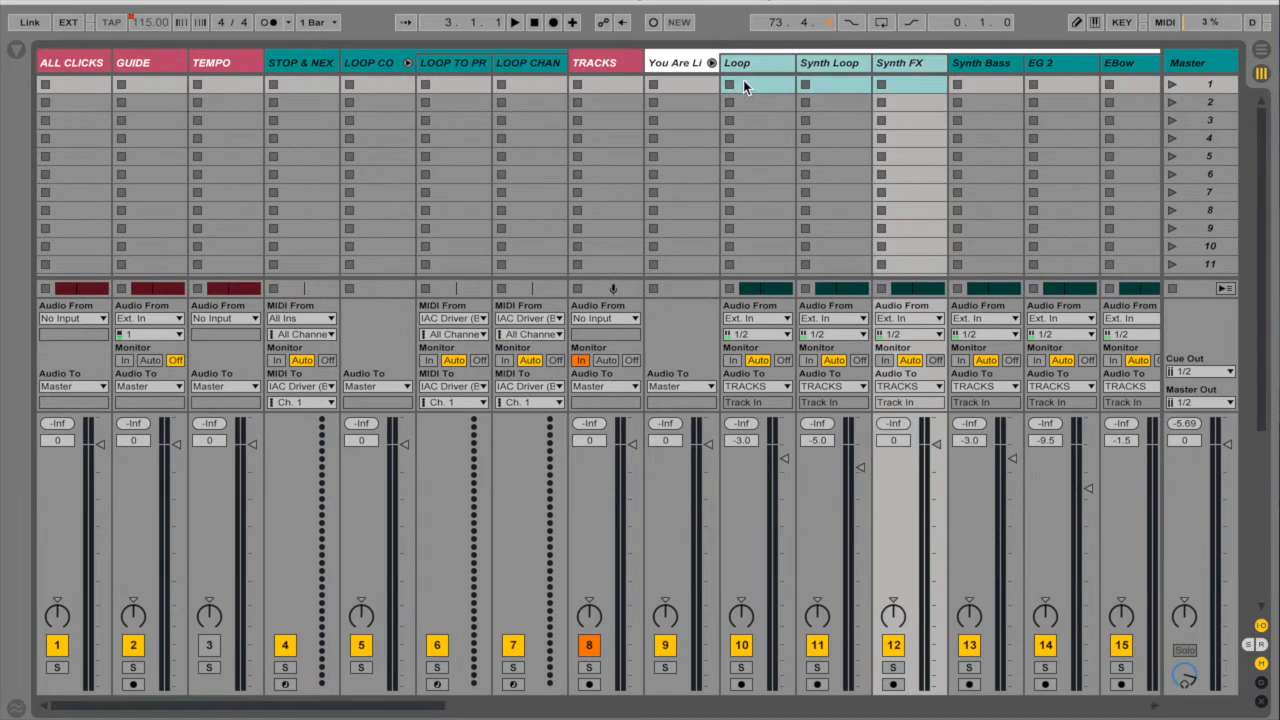
left_click(711, 63)
- Route the audio output of the No Other Name stems from Perc to Tenor to TRACKS
scroll(809, 135, "right", 2)
left_click(710, 67)
scroll(894, 172, "right", 11)
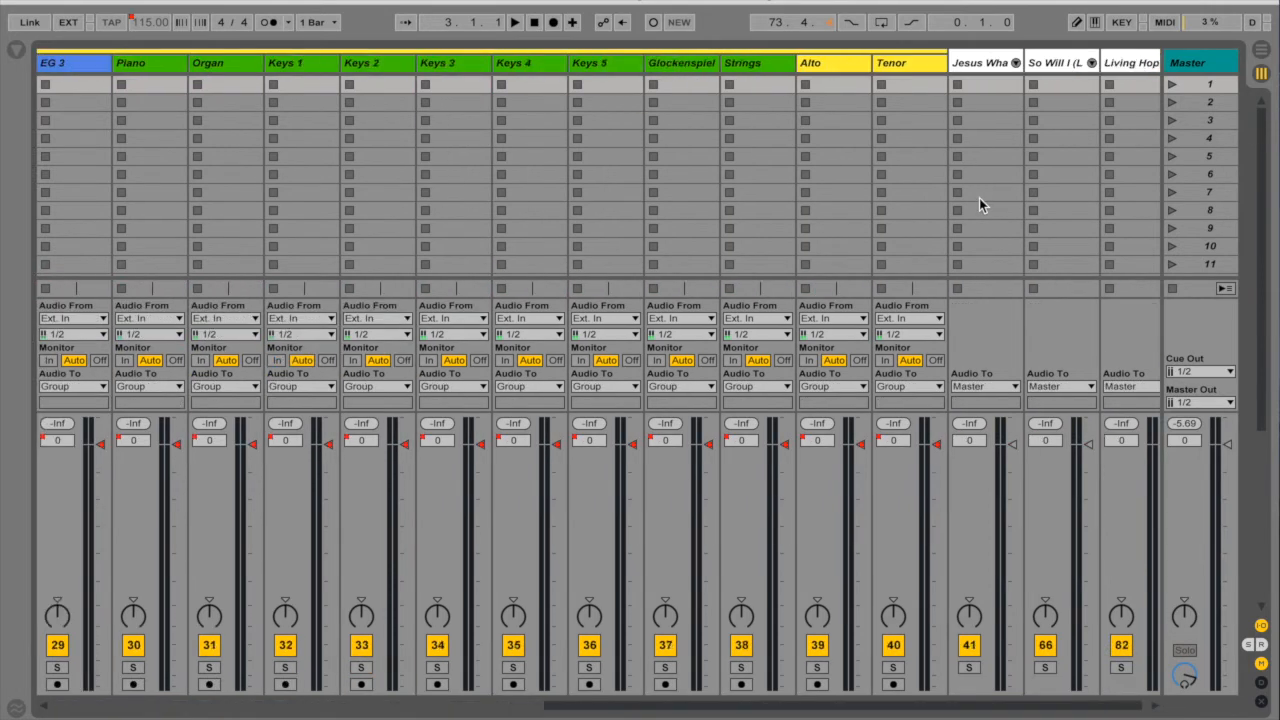
left_click(910, 61, "shift")
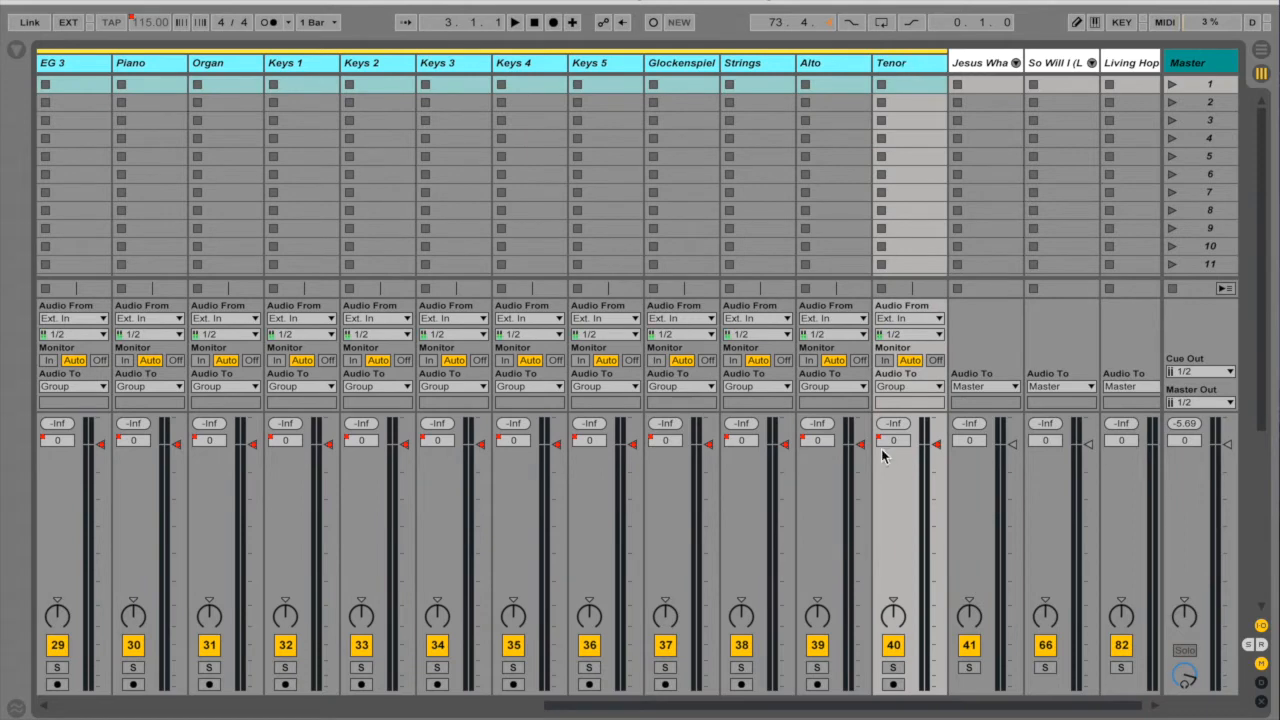
left_click(908, 387)
left_click(903, 94)
- Fold the No Other Name group and unfold the Jesus What a Friend group
scroll(522, 253, "left", 13)
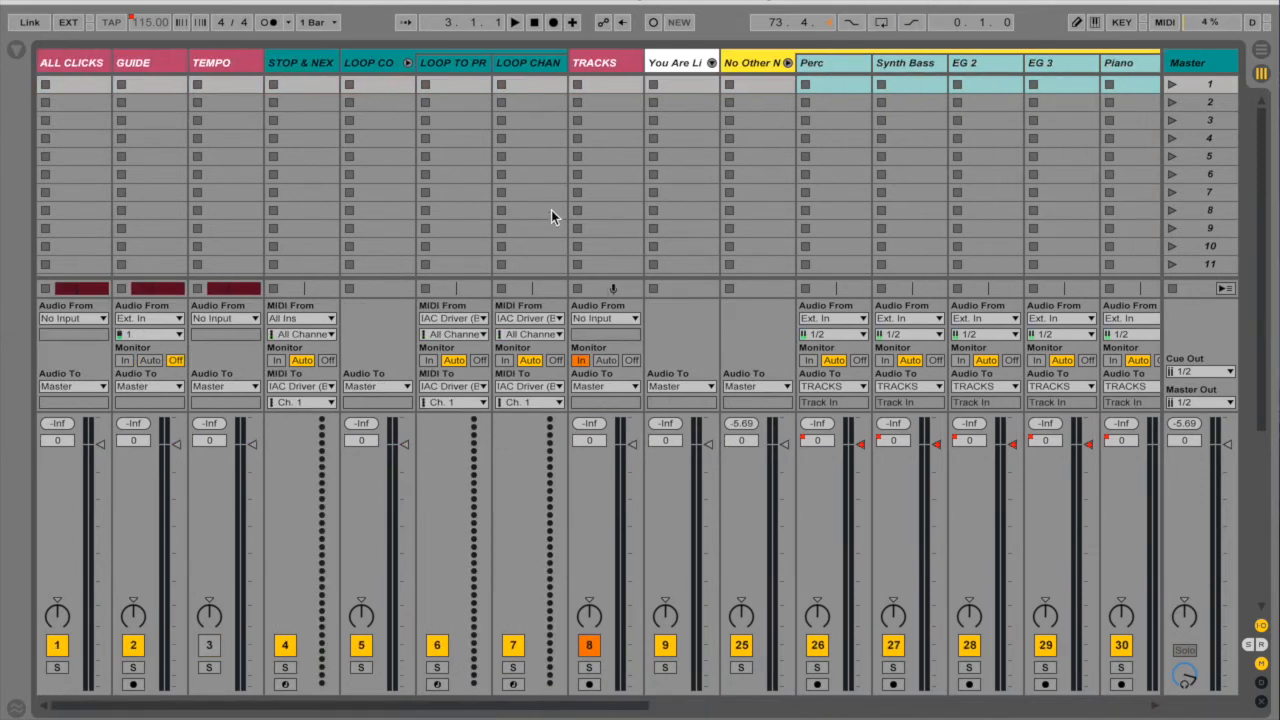
left_click(788, 62)
left_click(863, 63)
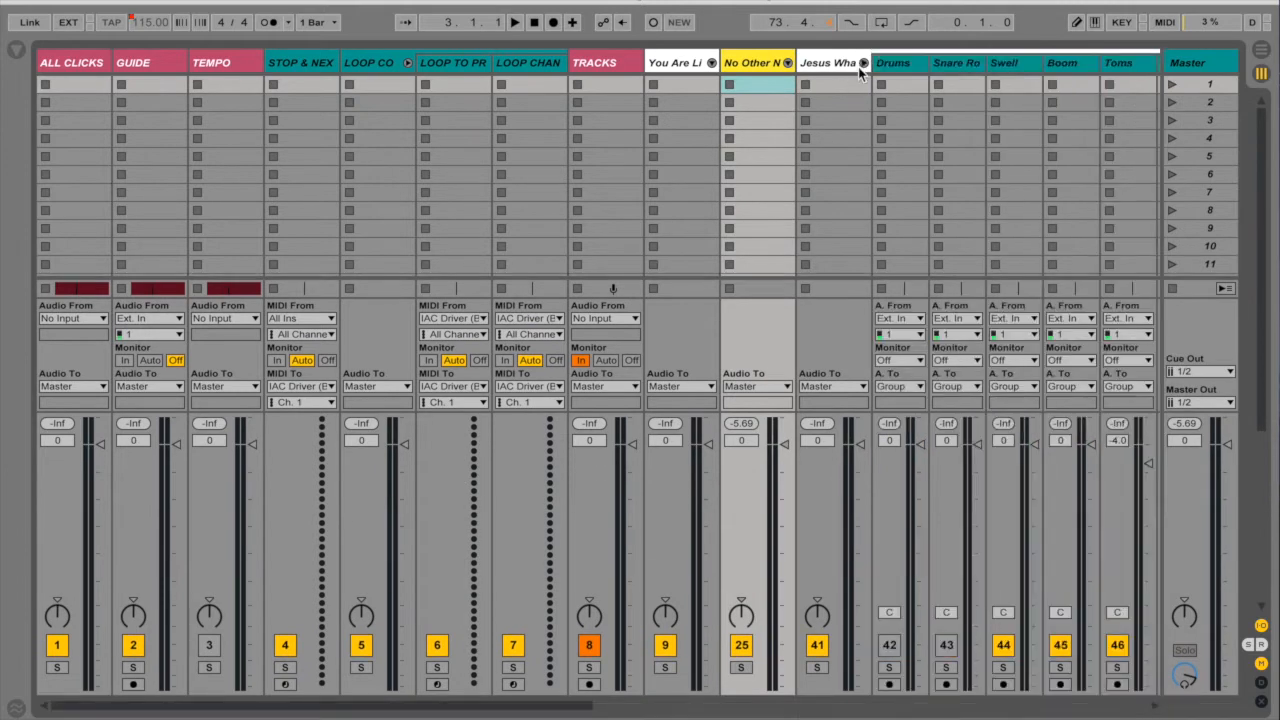
- Route the Jesus What a Friend stems from Drums to Lead Voc to TRACKS and fold the group
scroll(886, 70, "right", 15)
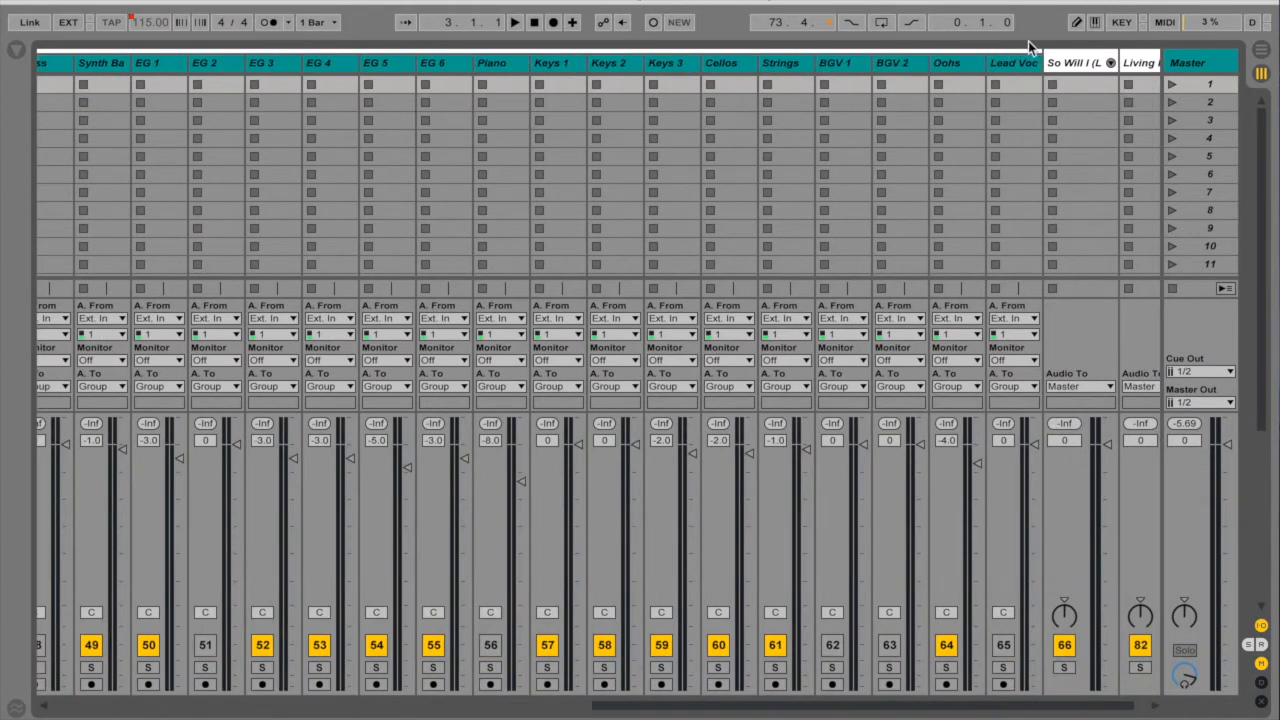
left_click(1009, 62)
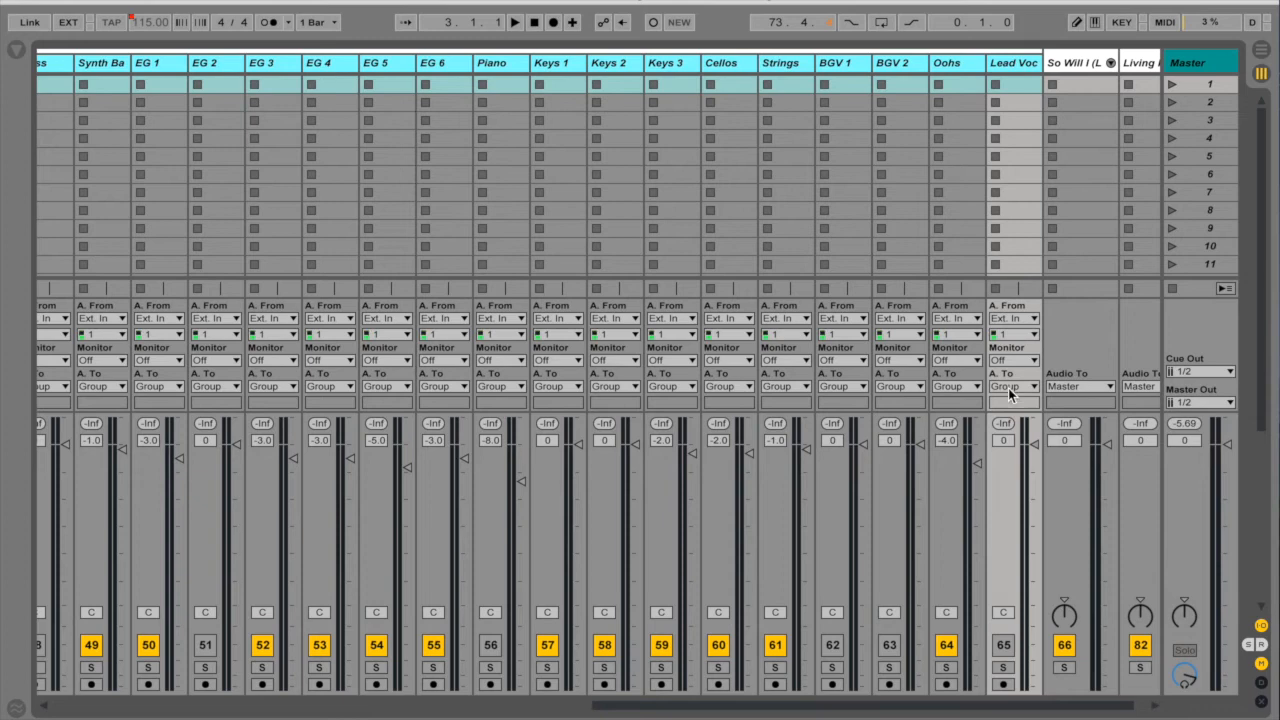
left_click(1010, 387)
left_click(1011, 92)
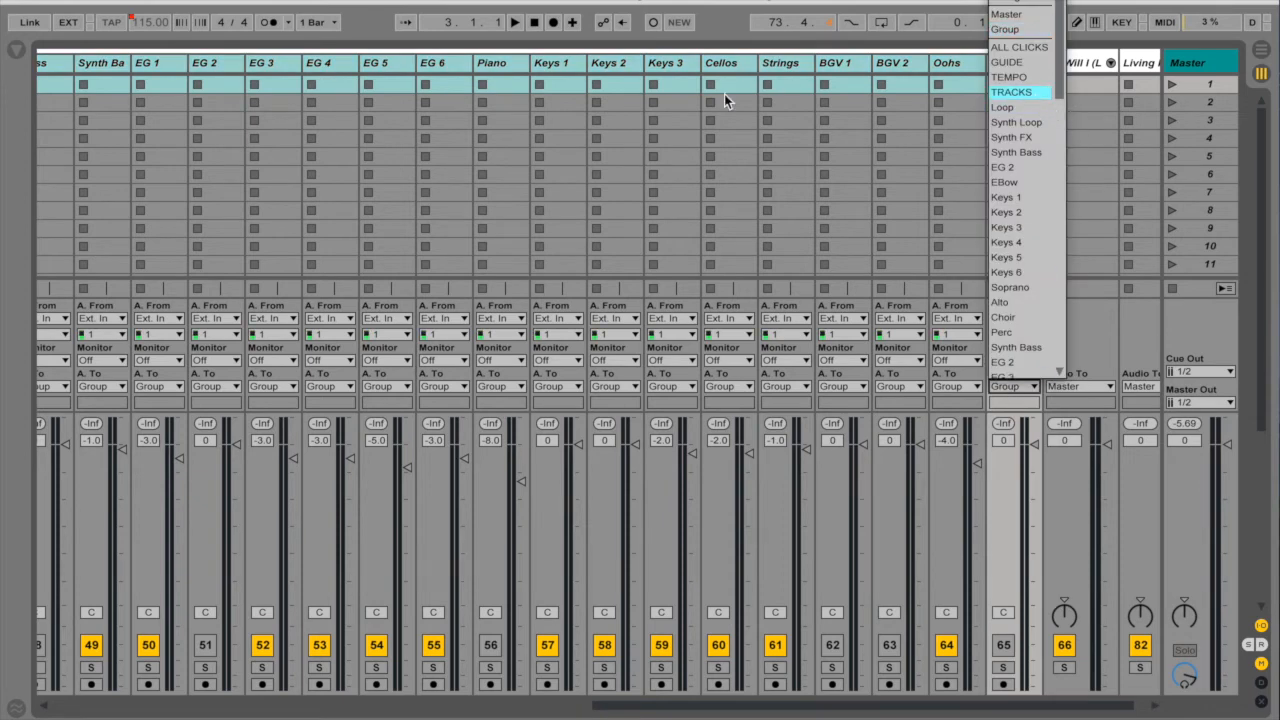
scroll(724, 94, "left", 10)
left_click(506, 62)
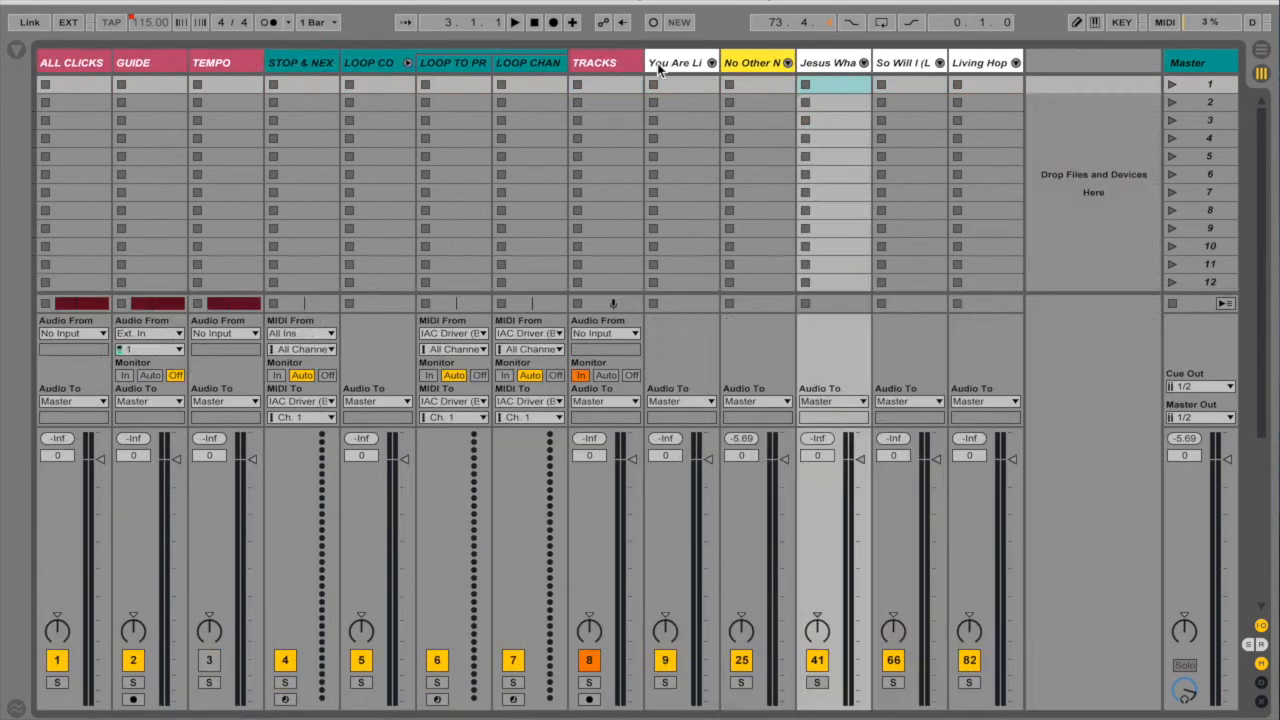
- Unfold the So Will I (Live) group and check its Click, Guide and Tempo tracks against the Arrangement View at SONG 4
left_click(939, 62)
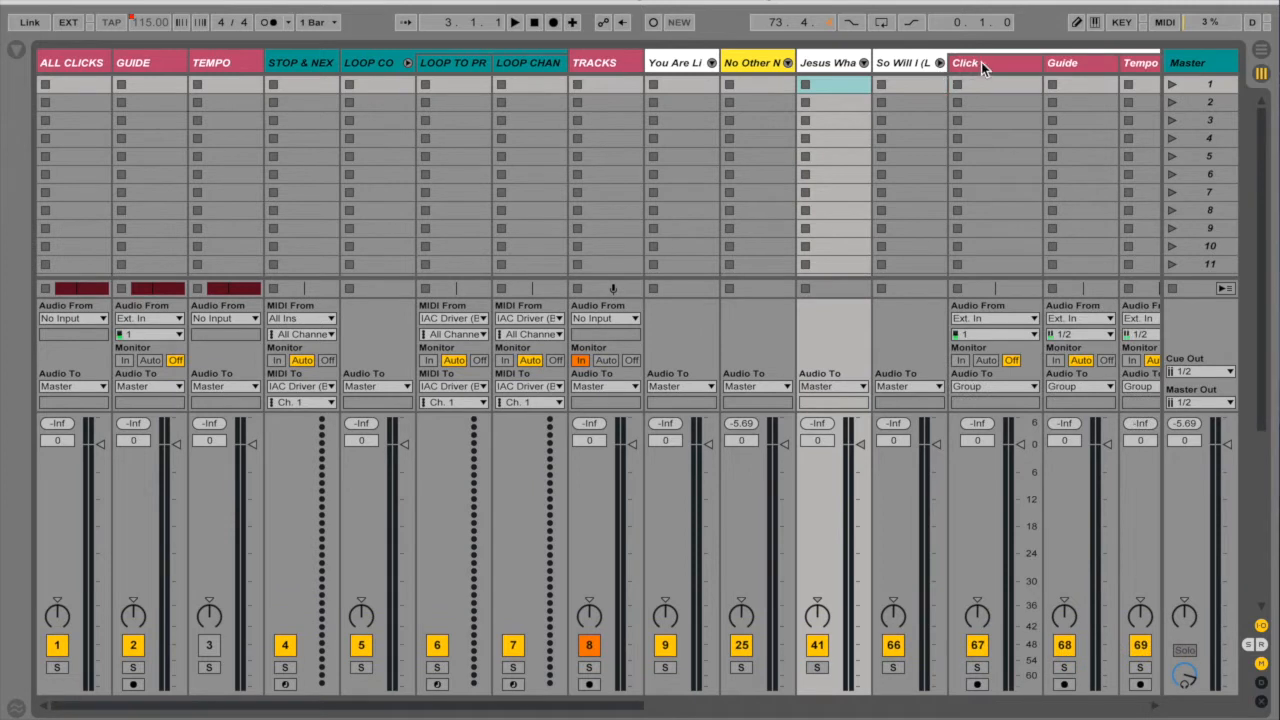
scroll(989, 112, "right", 10)
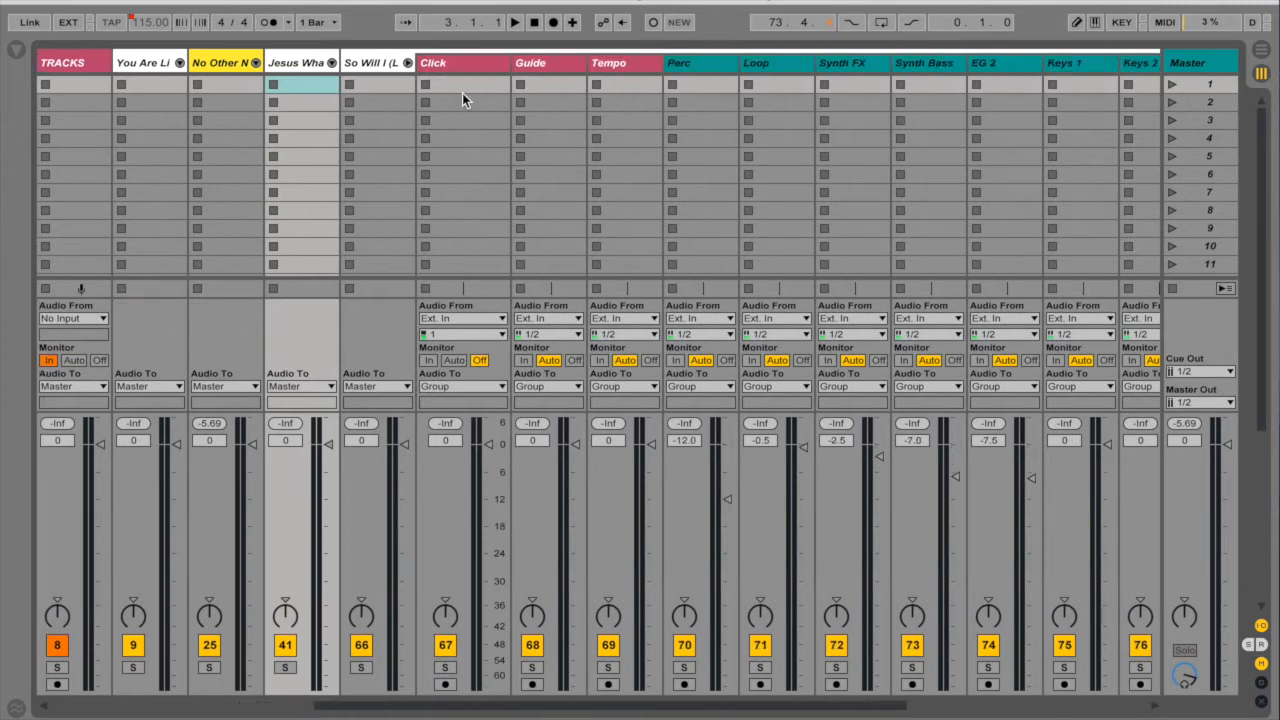
left_click(472, 62)
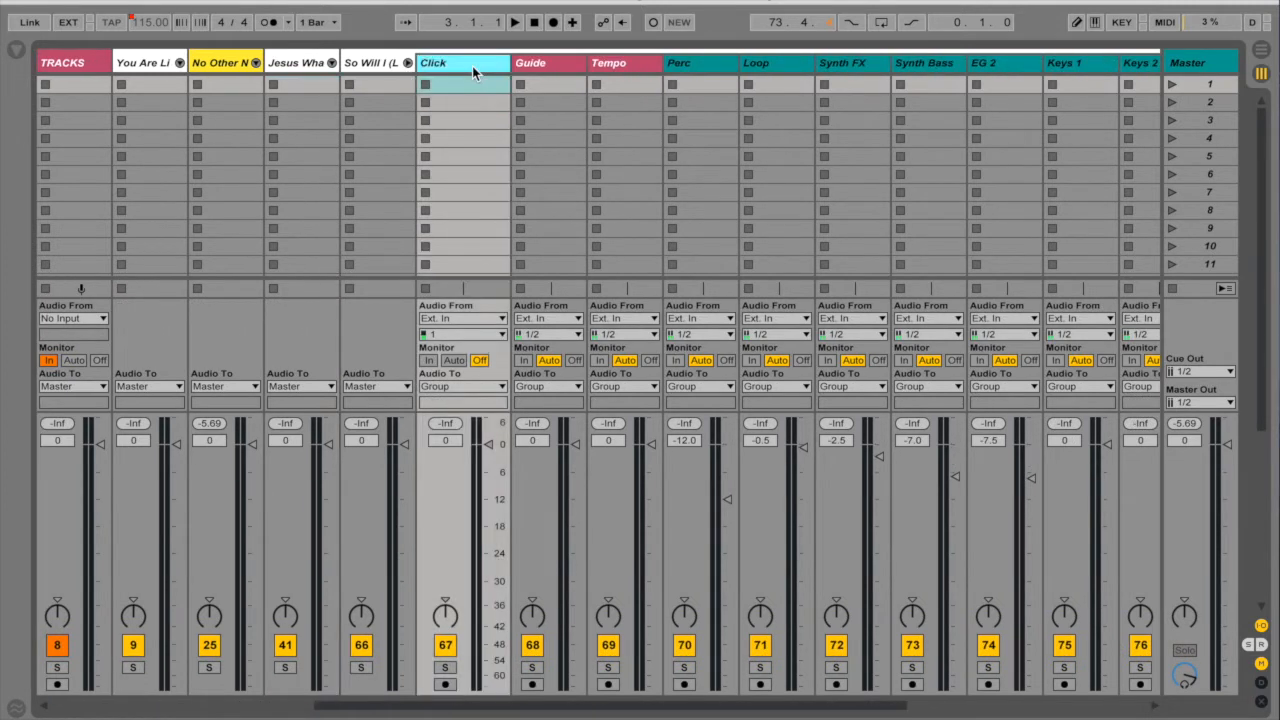
left_click(621, 60, "shift")
key("Tab")
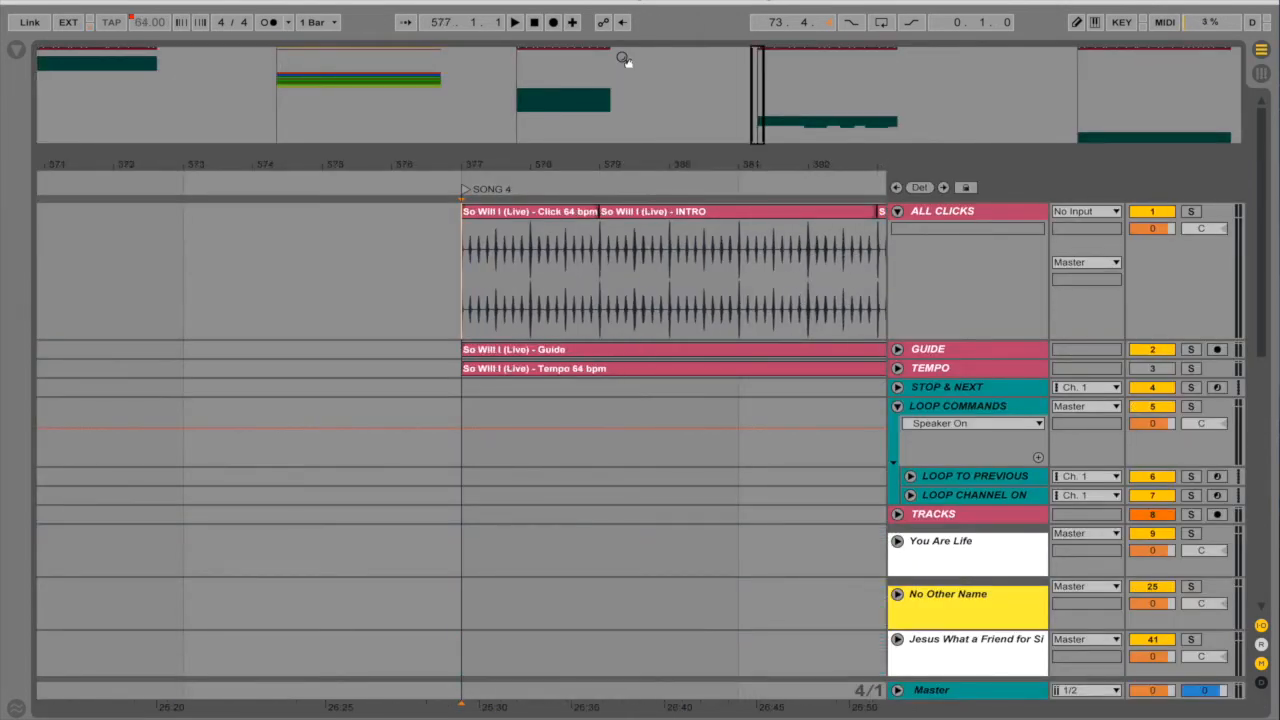
key("Tab")
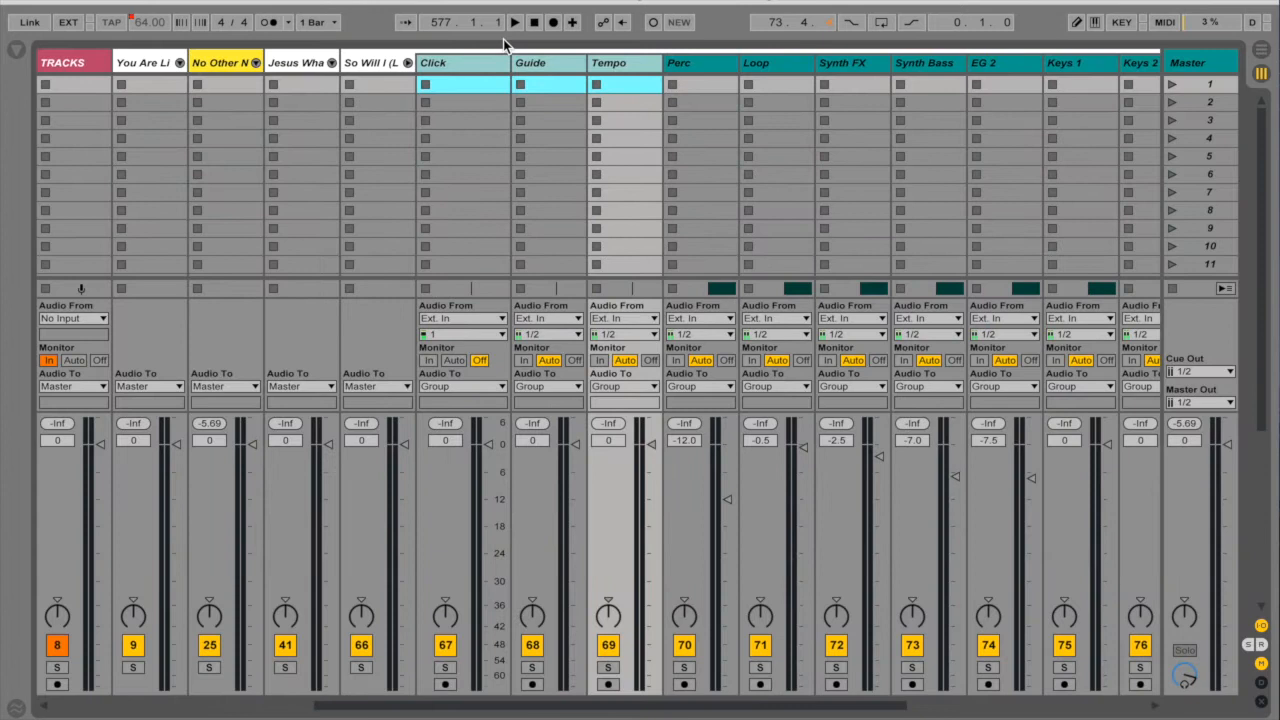
- Delete the Click, Guide and Tempo tracks from the So Will I (Live) group
left_click(476, 62)
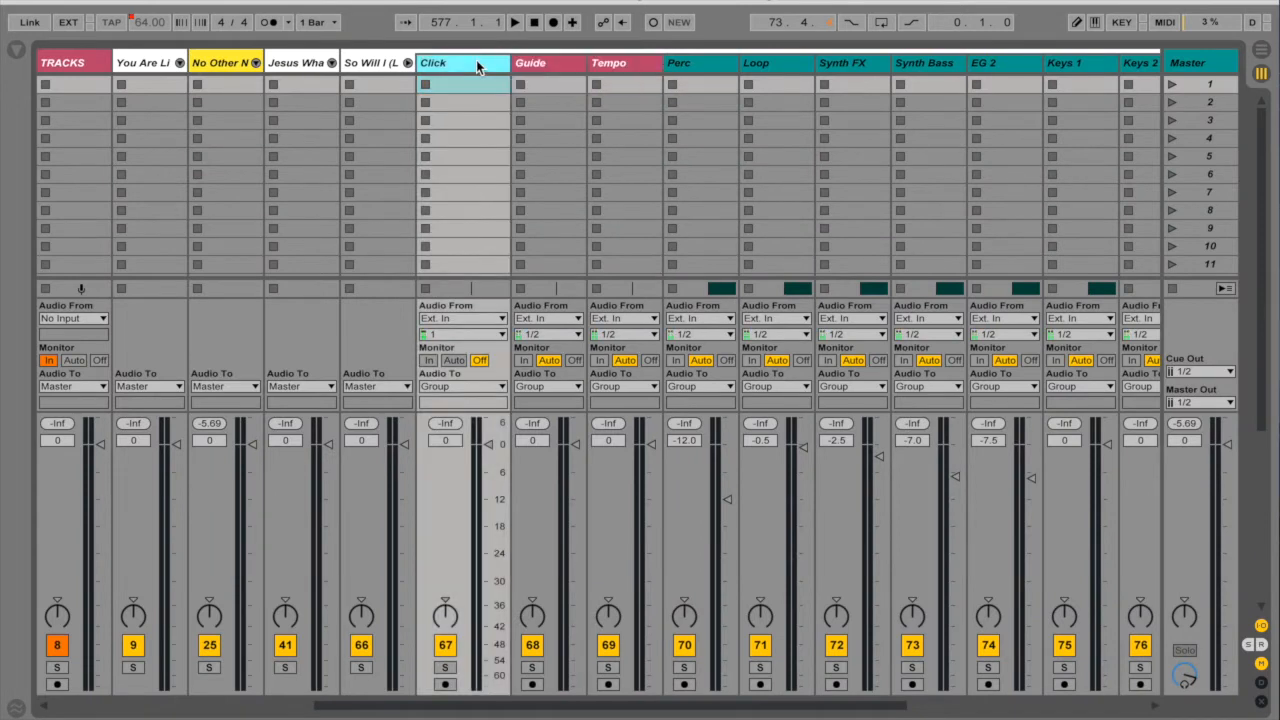
left_click(637, 62, "shift")
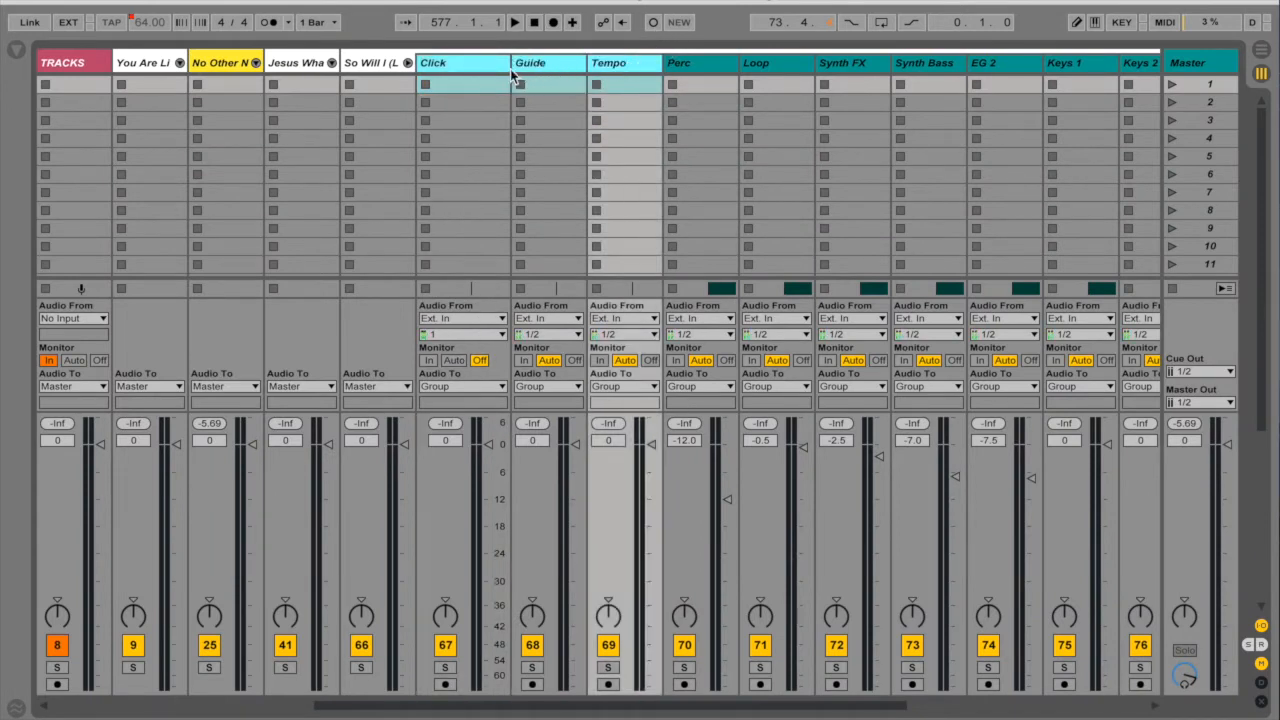
key("Delete")
- Route the So Will I (Live) stems from Perc to Choir to TRACKS and fold the group
scroll(560, 142, "right", 3)
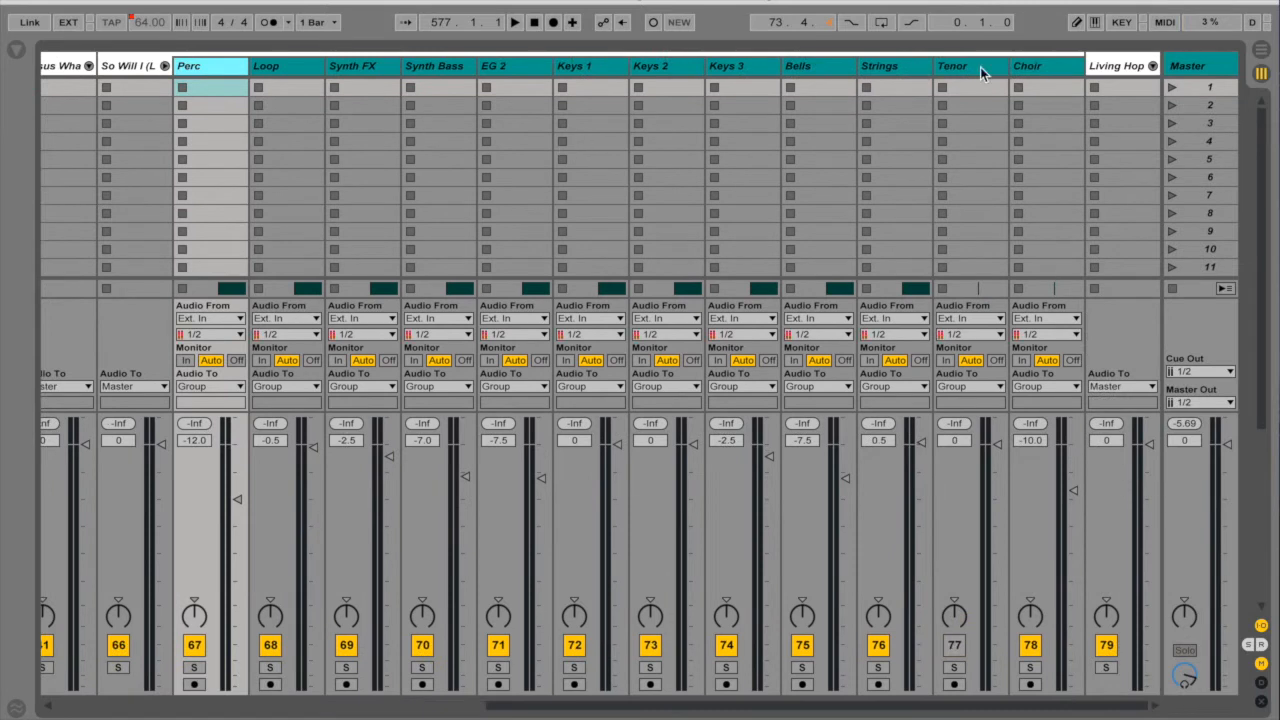
left_click(1054, 64, "shift")
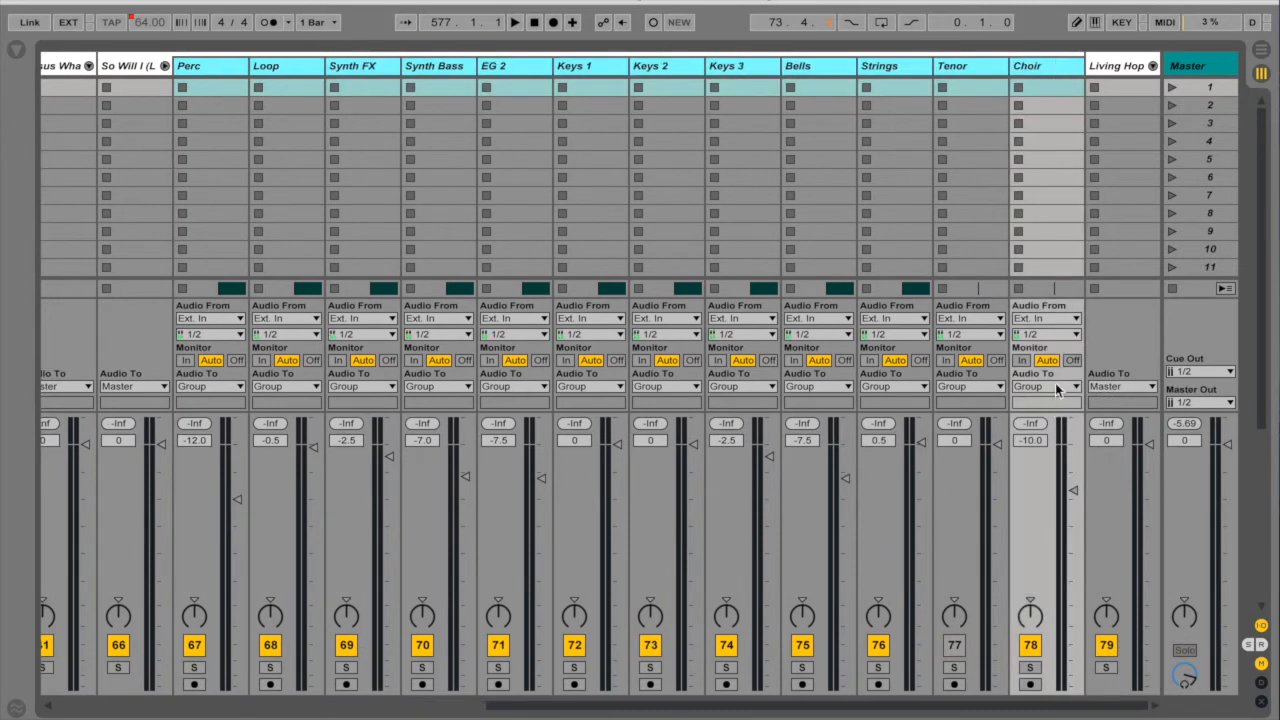
left_click(1055, 386)
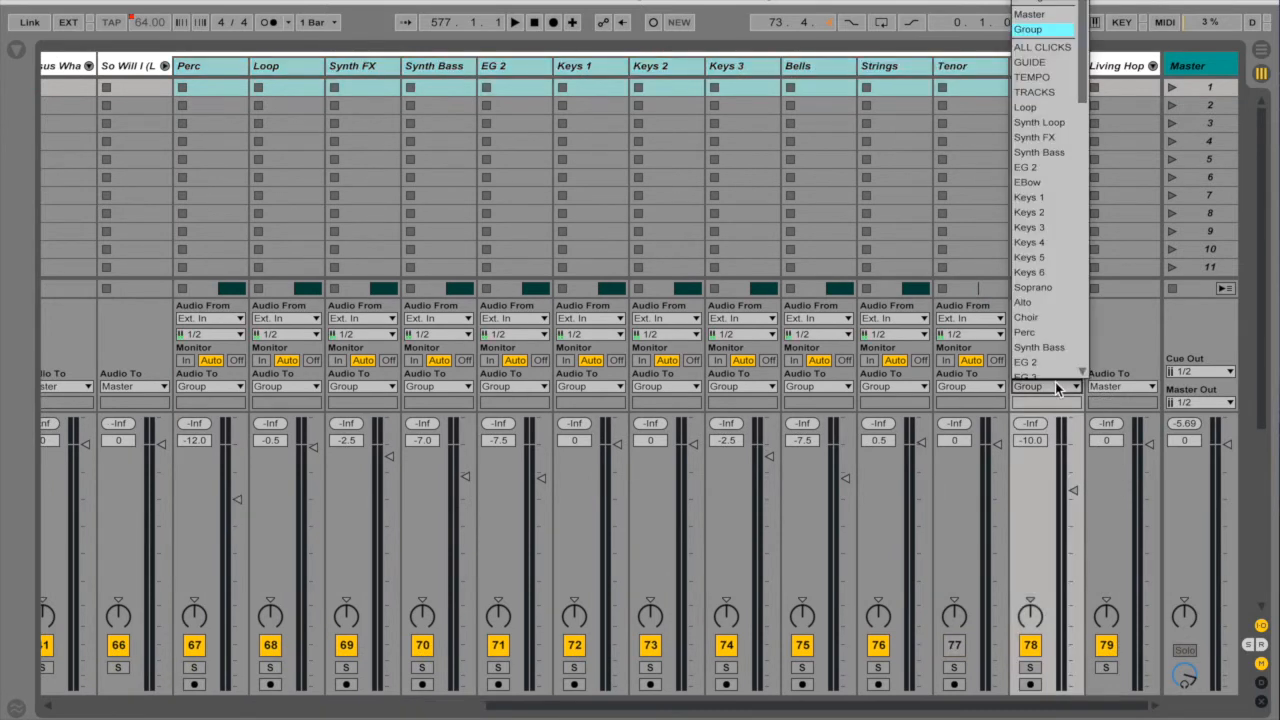
left_click(1055, 93)
left_click(164, 65)
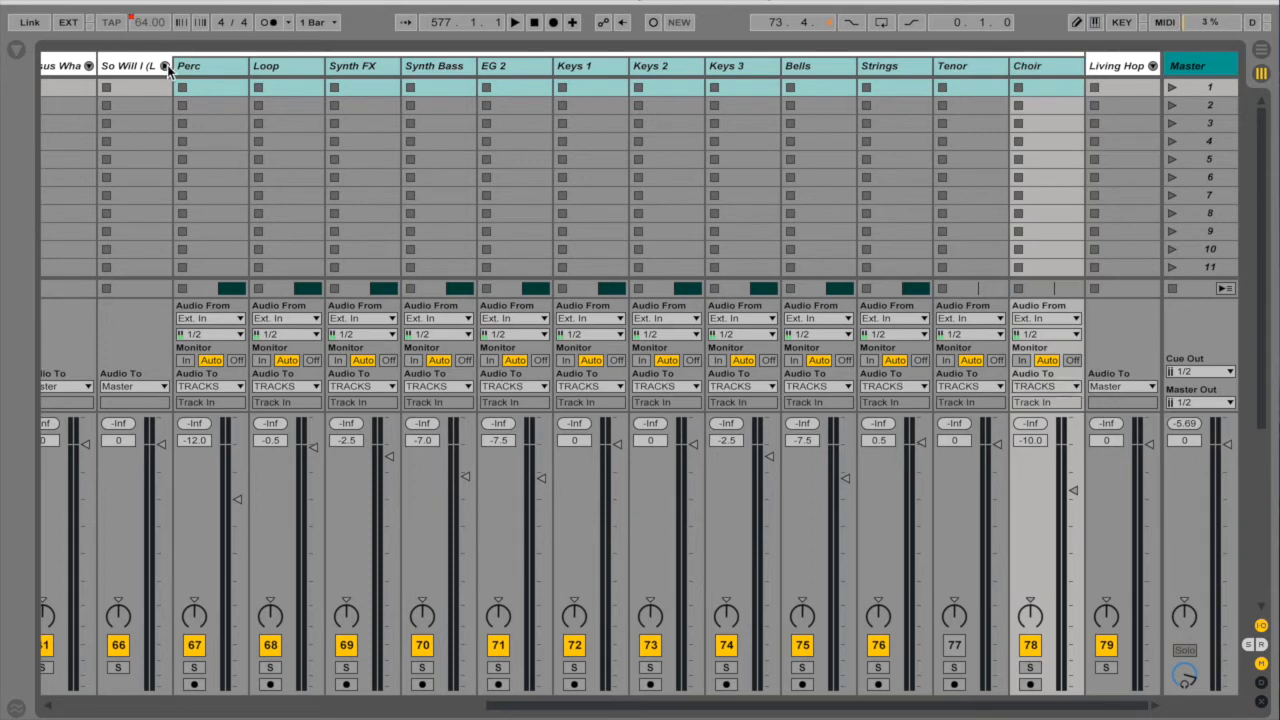
- Unfold the Living Hope group, check it against the Arrangement View at SONG 5, and delete its Click, Guide and Tempo tracks
left_click(1017, 66)
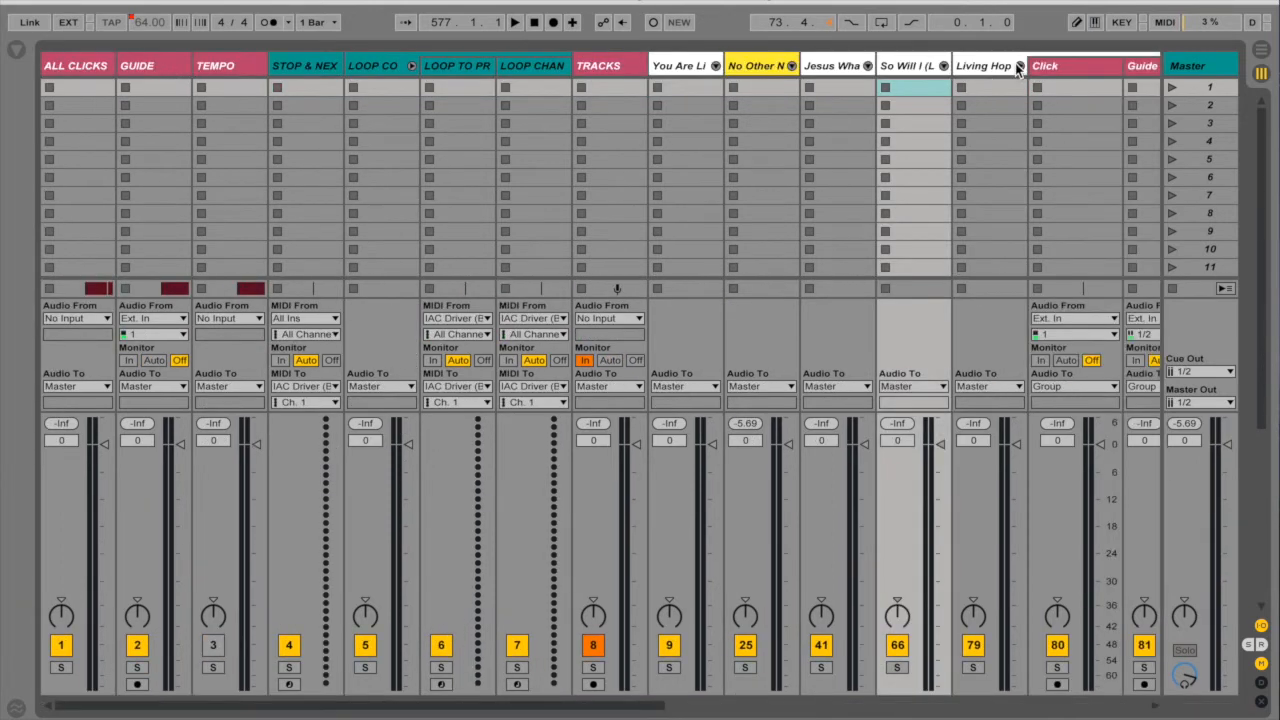
scroll(997, 139, "right", 5)
key("Tab")
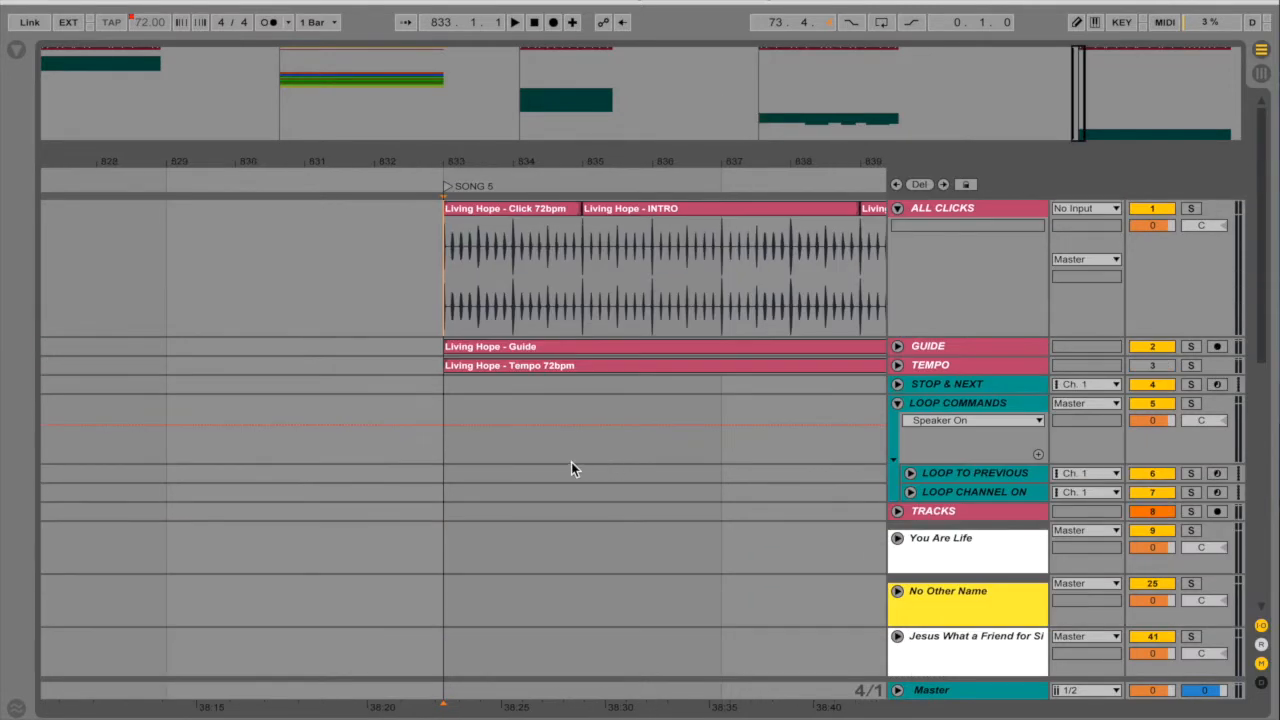
key("Tab")
left_click(697, 61)
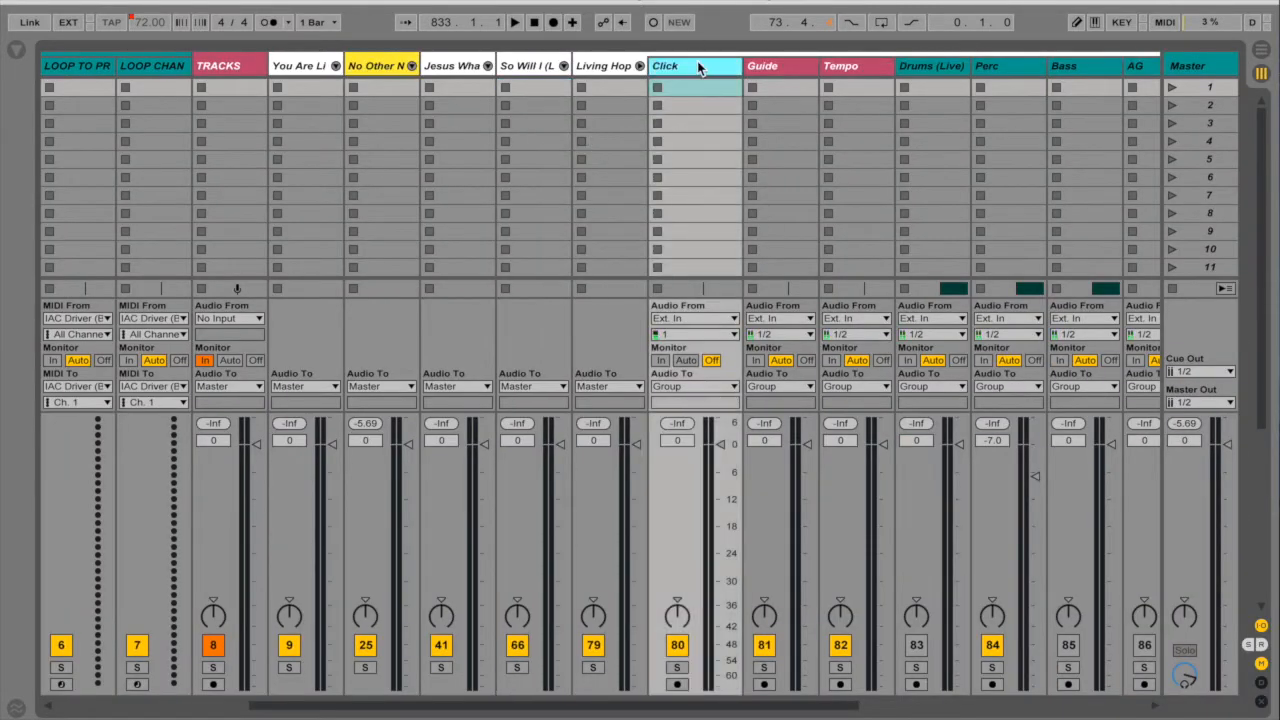
left_click(852, 66, "shift")
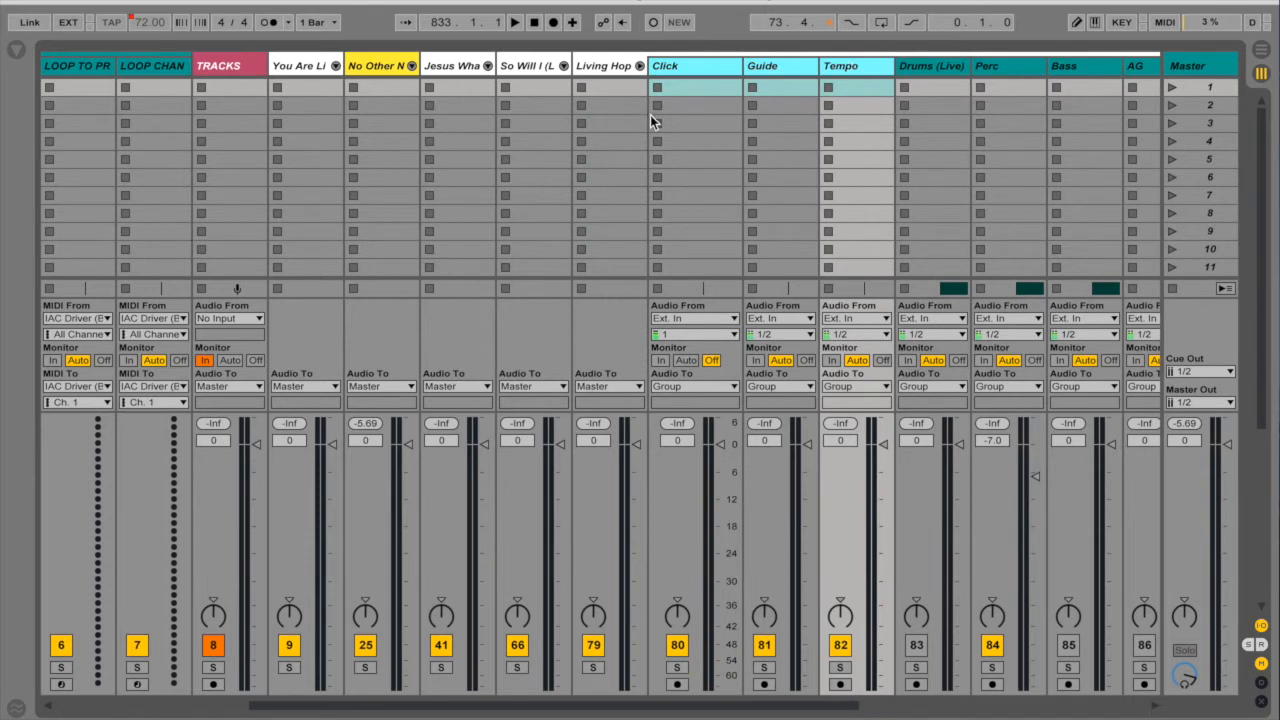
key("Delete")
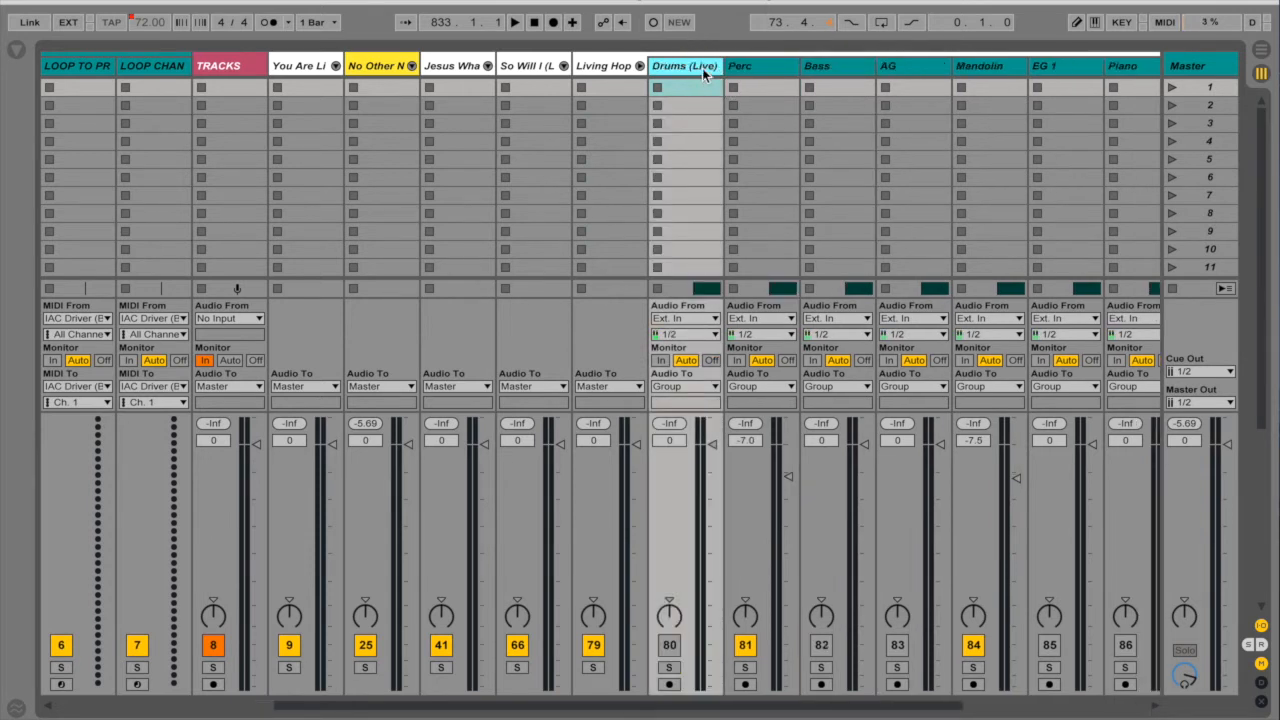
- Route the Living Hope stems from Drums (Live) to Choir to TRACKS
scroll(702, 68, "right", 5)
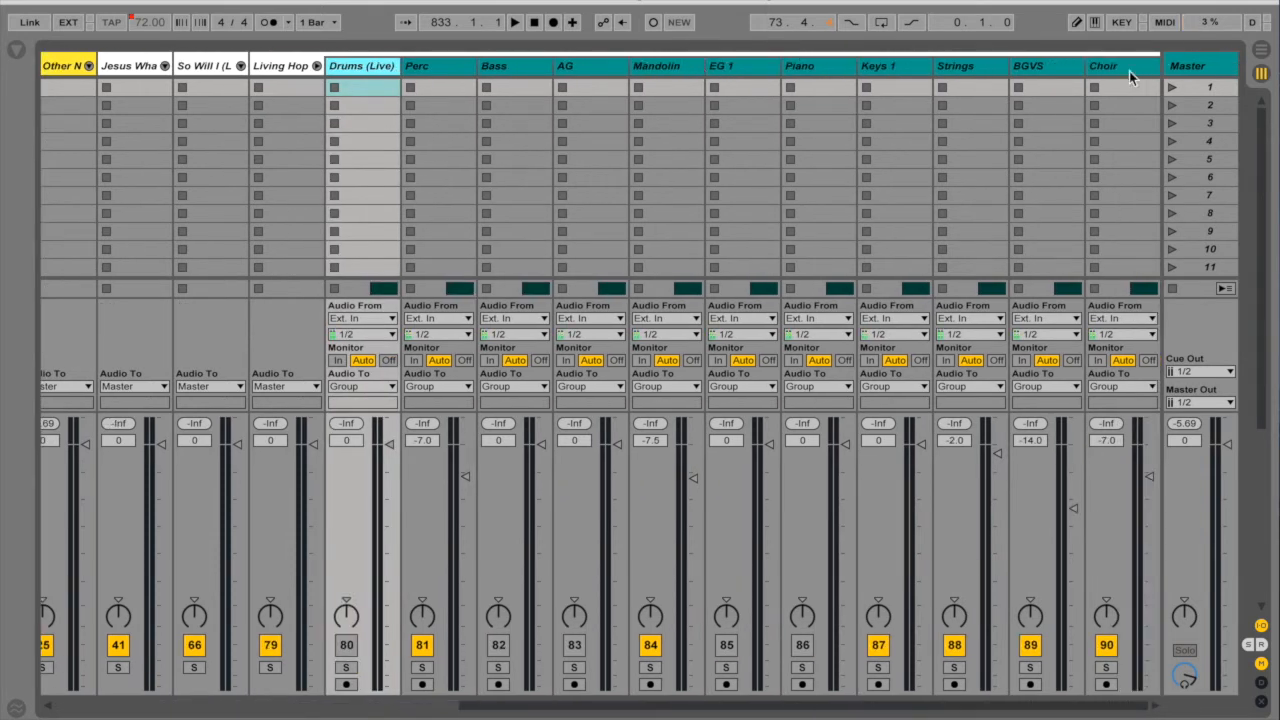
left_click(1129, 71, "shift")
left_click(1130, 388)
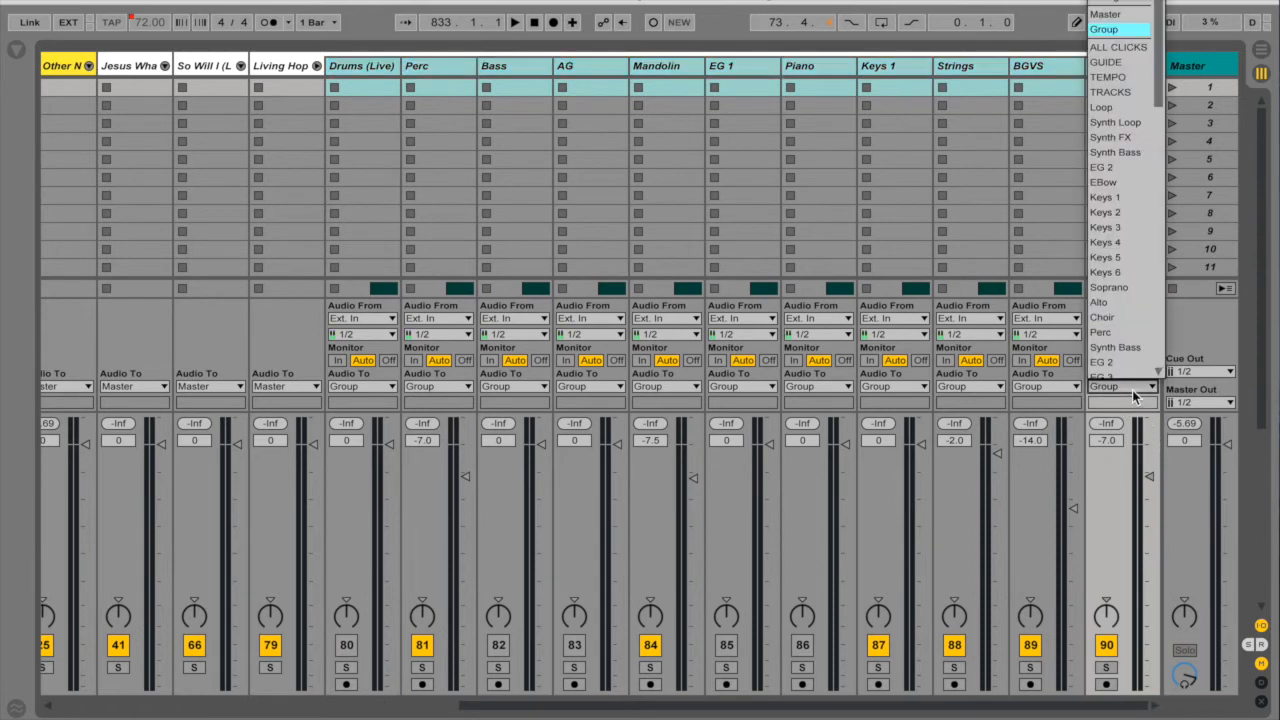
left_click(1117, 93)
left_click(592, 74)
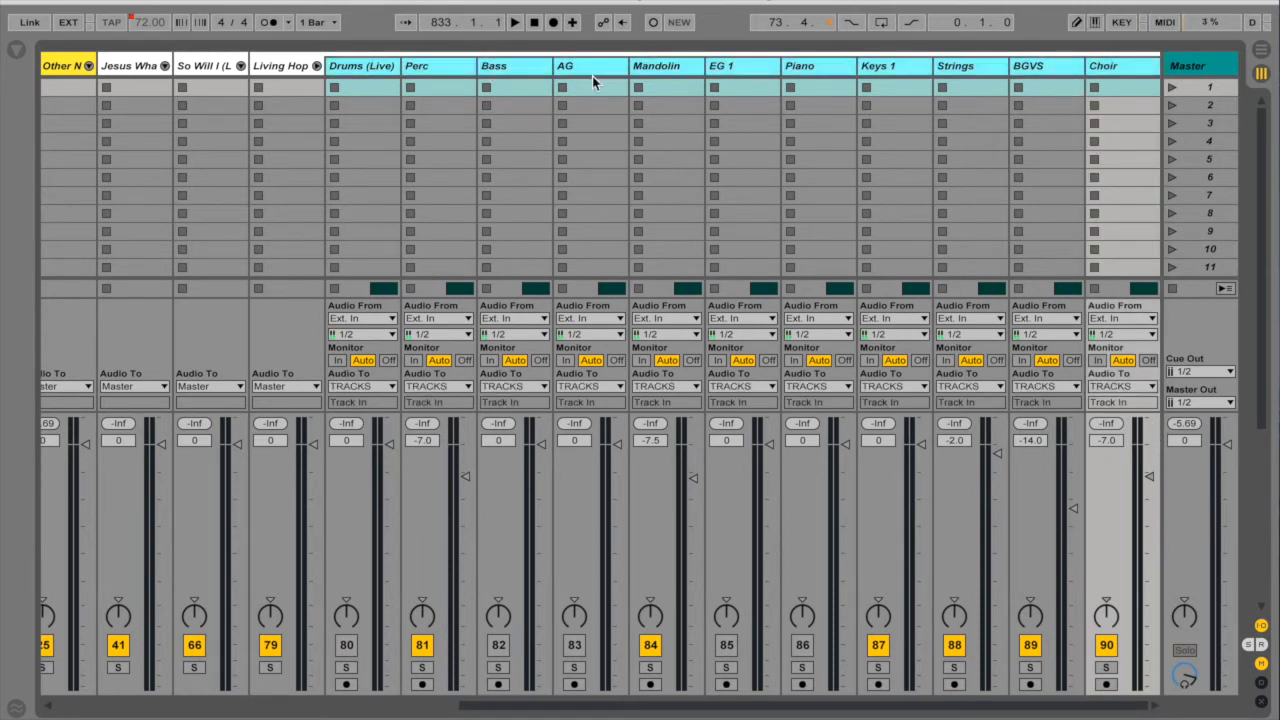
- Activate the Living Hope group's Bass track and deactivate it again
left_click(509, 66)
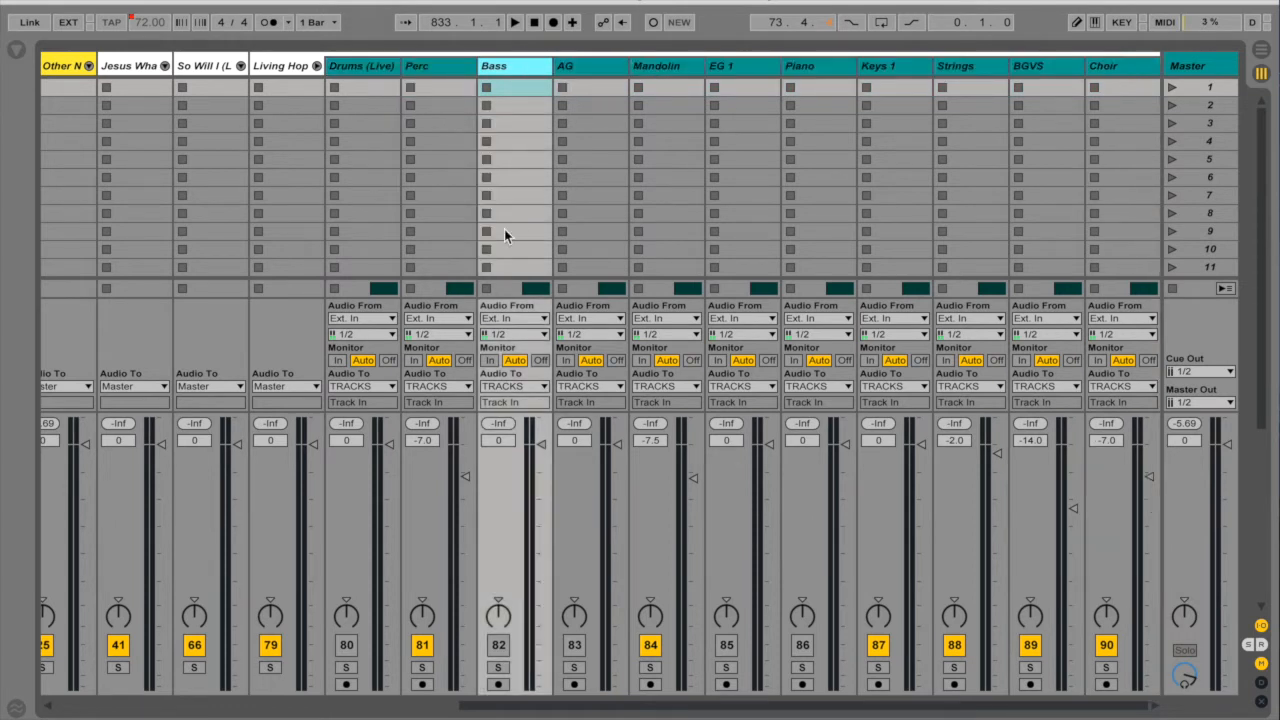
left_click(498, 646)
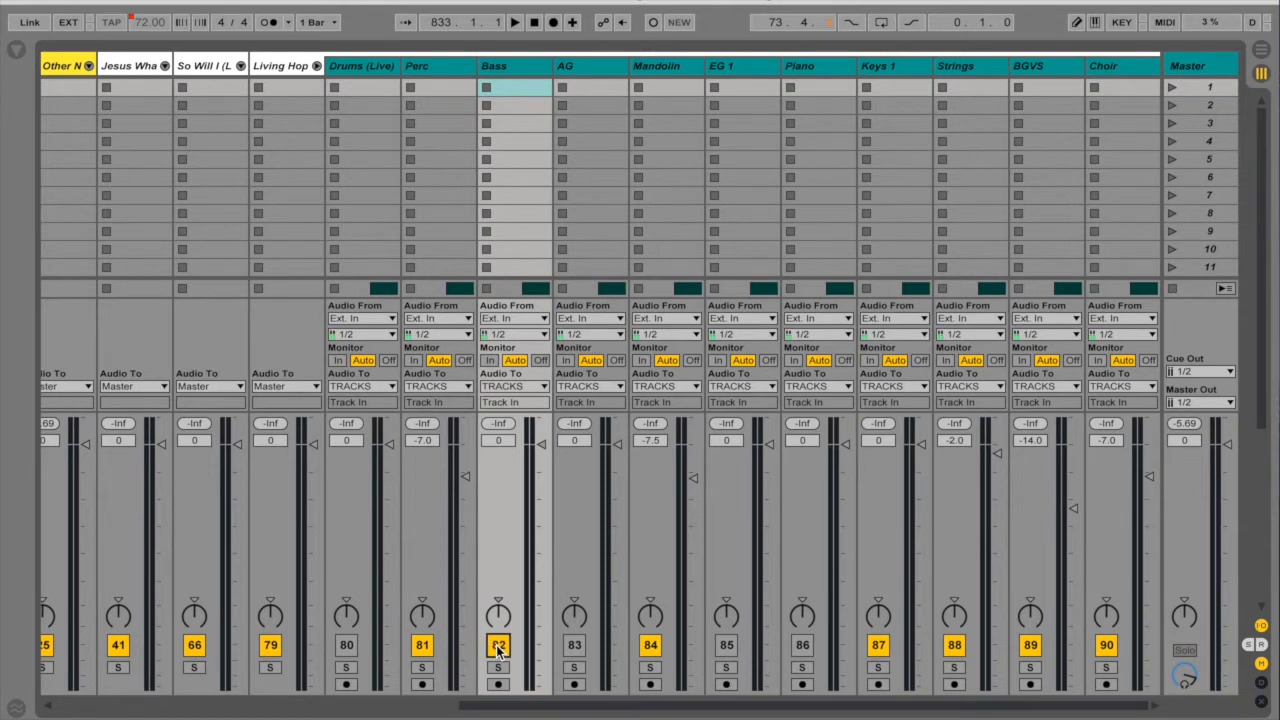
left_click(498, 646)
- Delete the deactivated Drums (Live), Bass, AG, EG 1 and Piano tracks from the Living Hope group and fold it
left_click(360, 66)
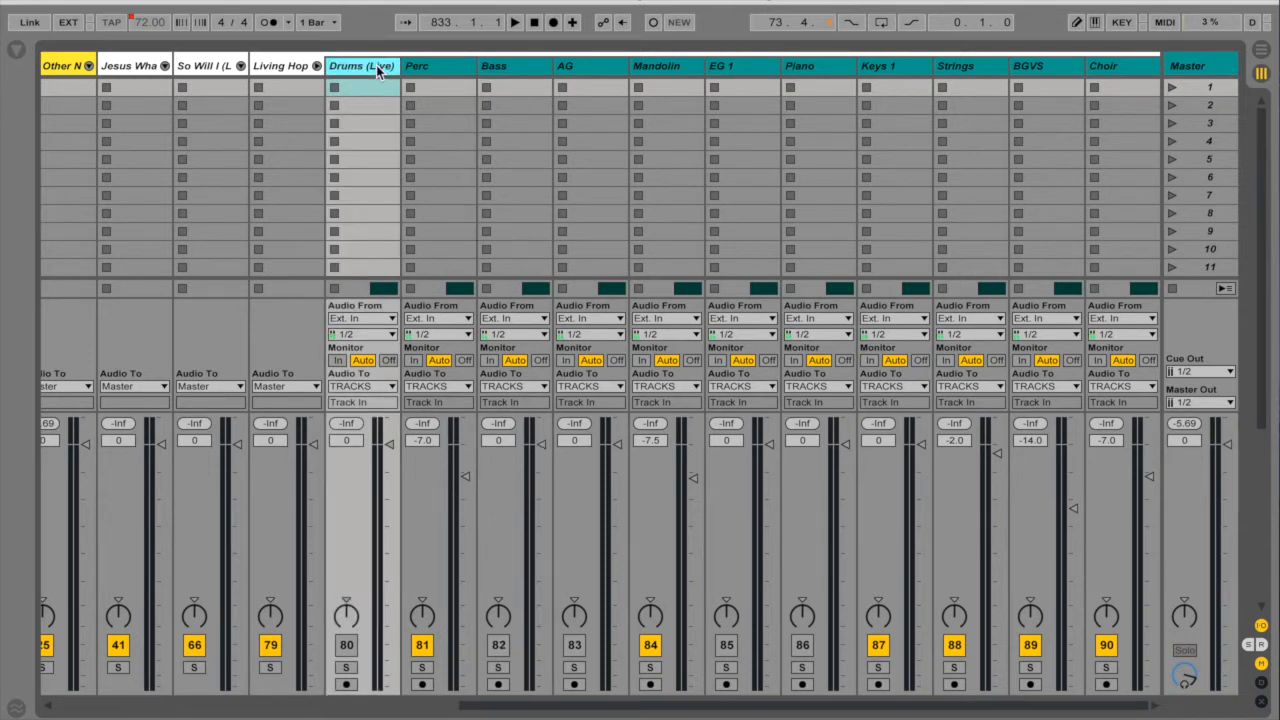
key("Delete")
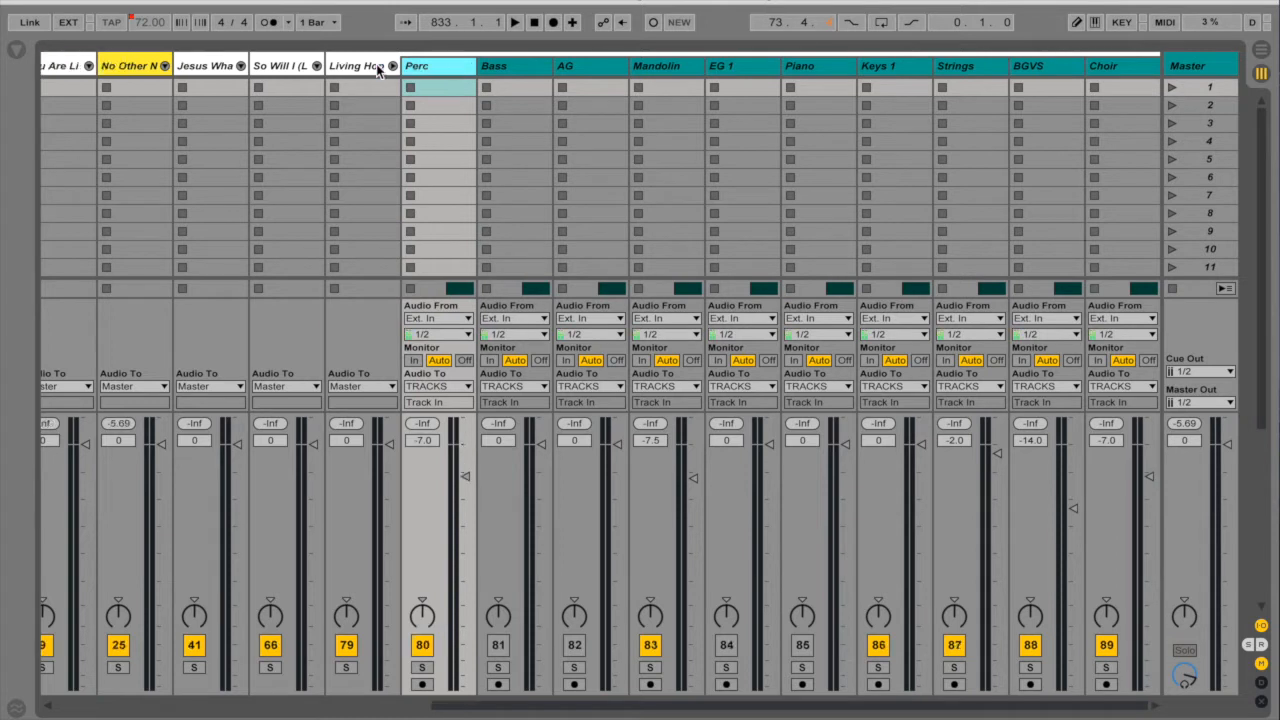
key("Right")
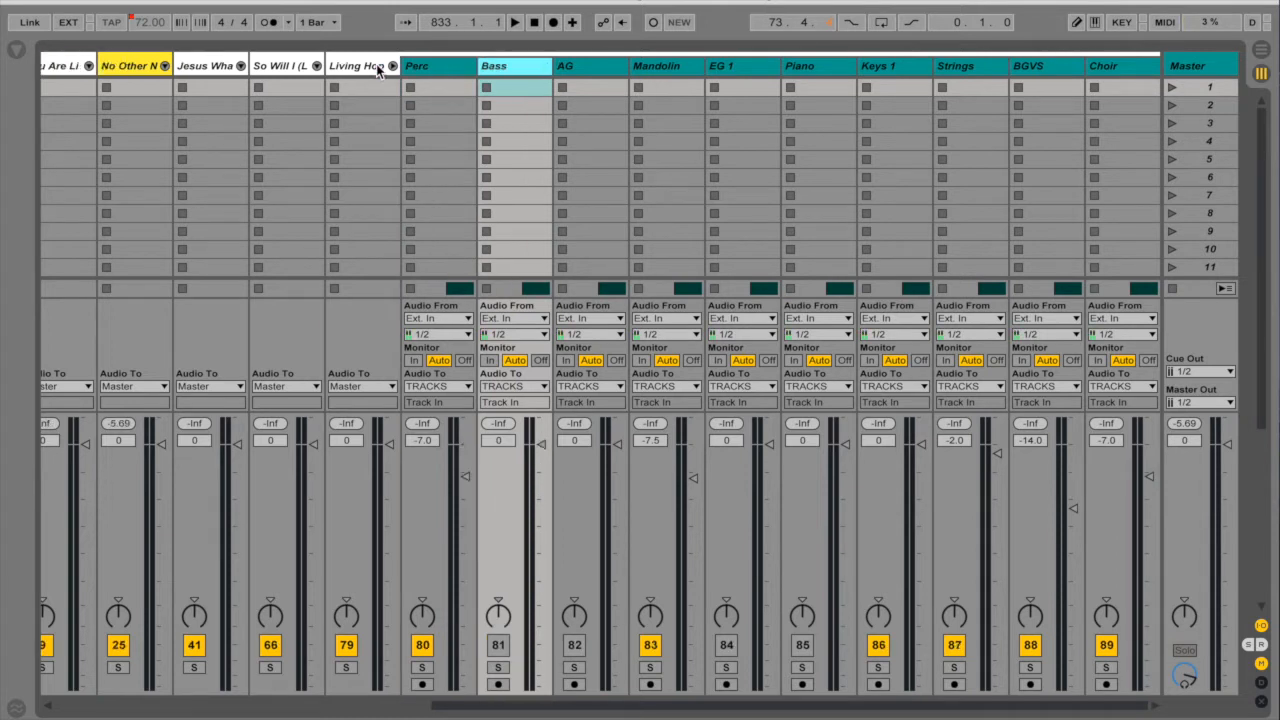
key("Delete")
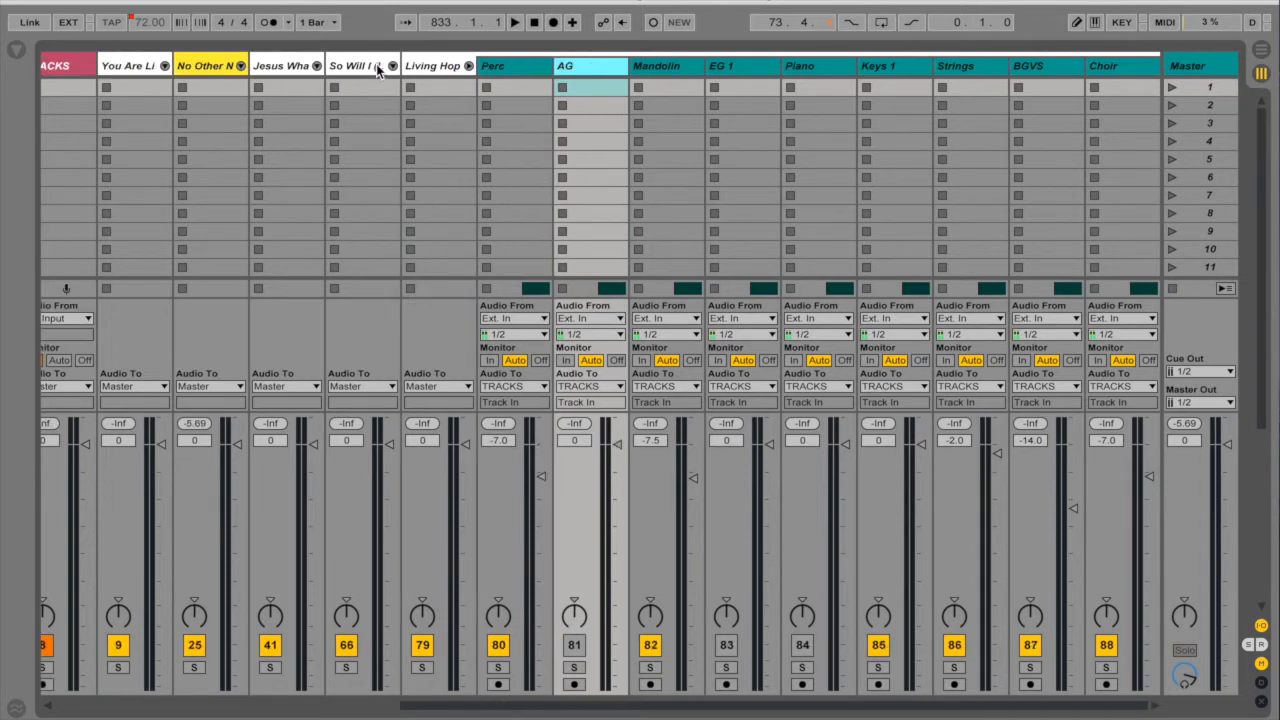
key("Delete")
left_click(738, 64)
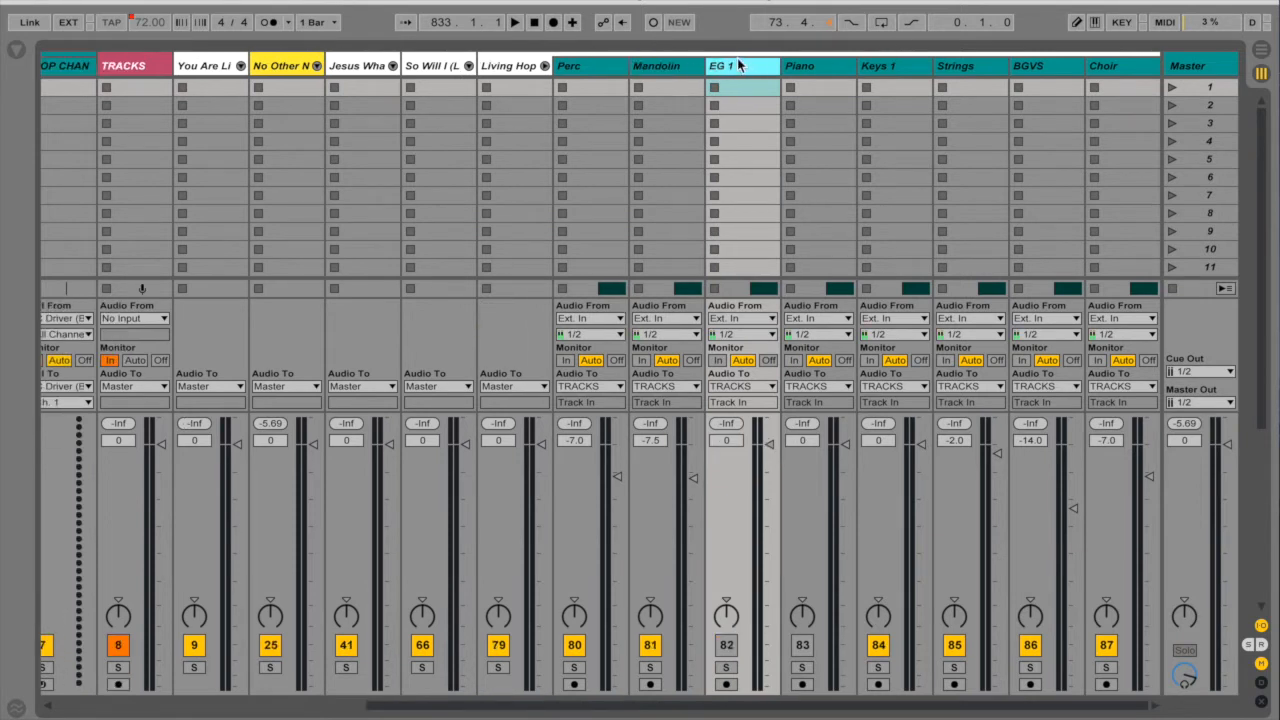
key("Delete")
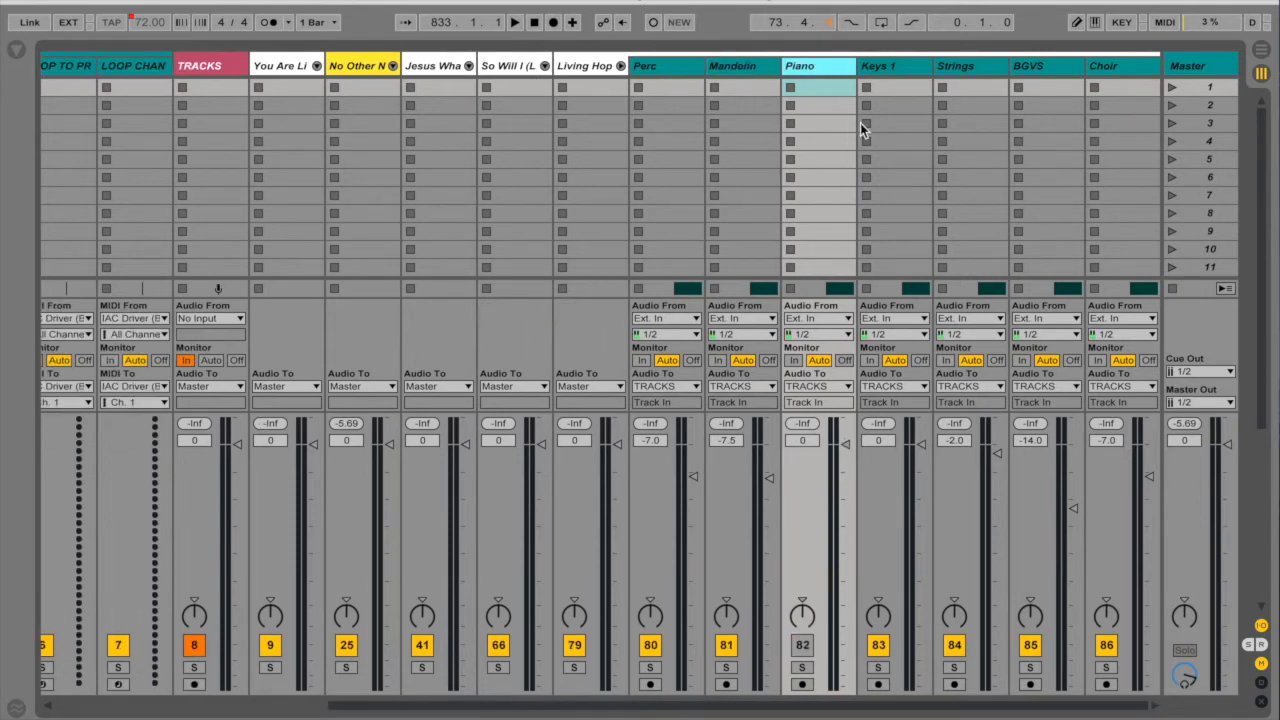
key("Delete")
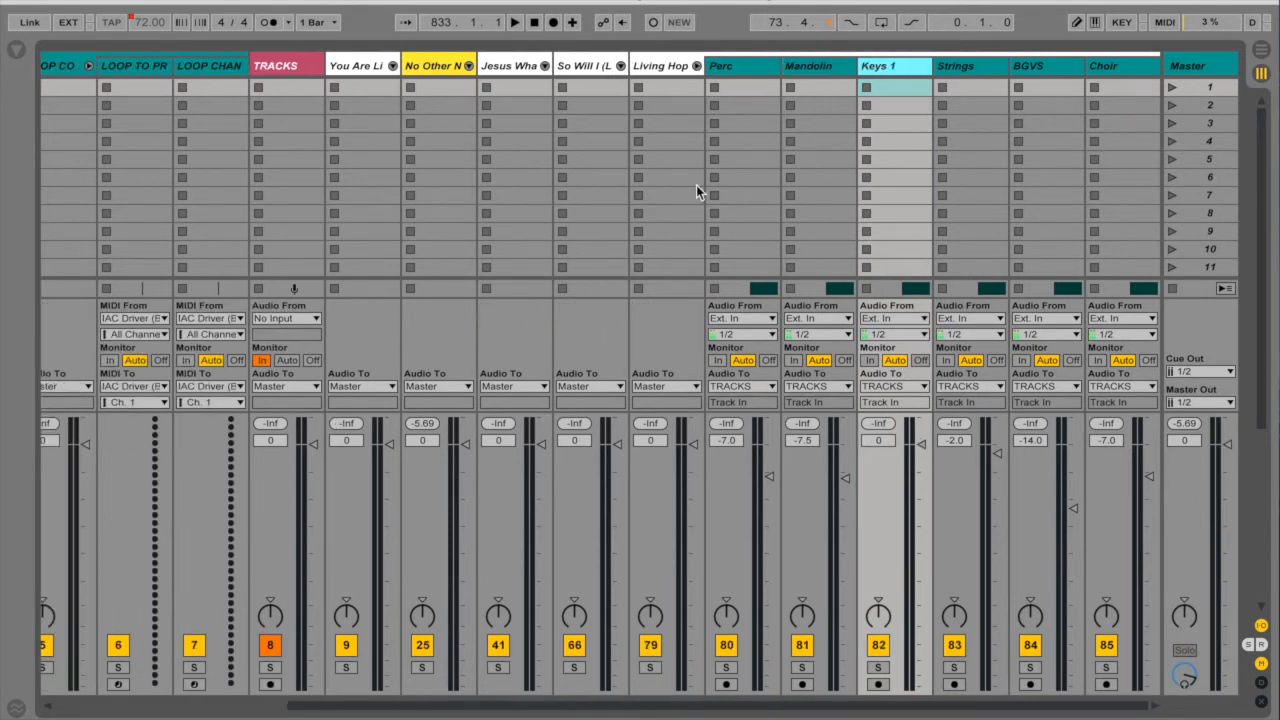
left_click(697, 66)
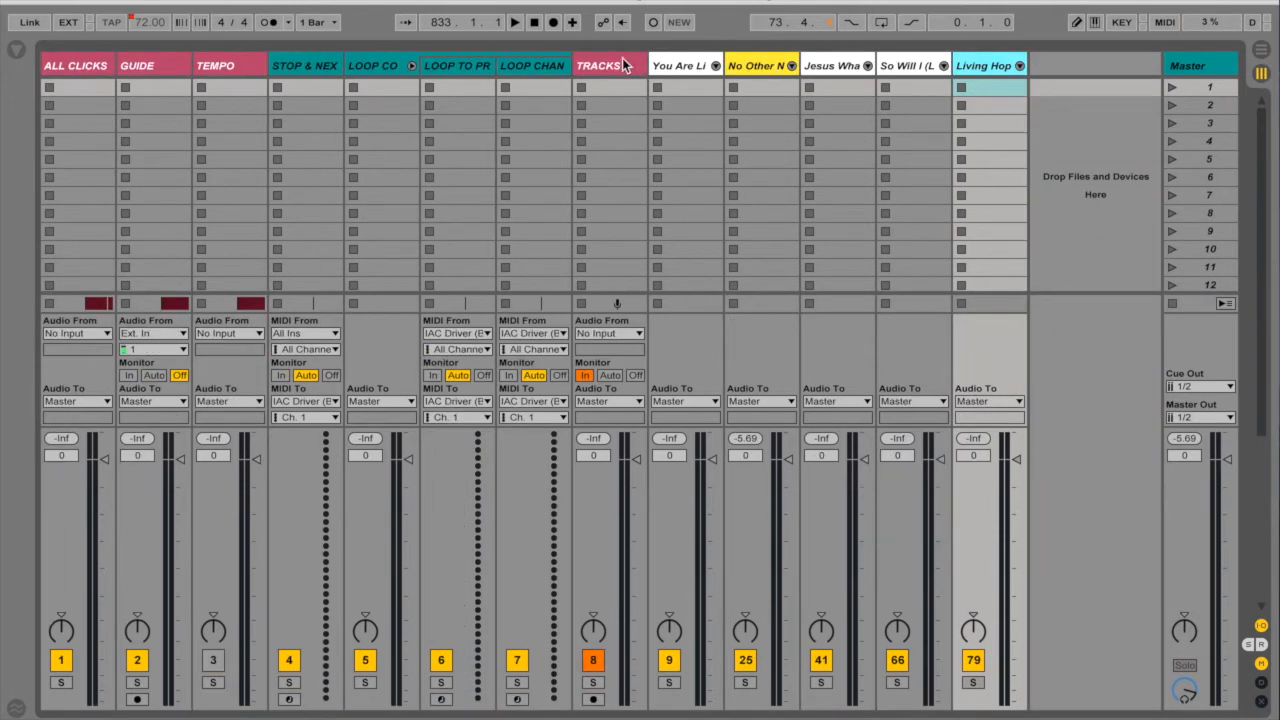
- Go back to the SONG 1 locator at bar 1 in the Arrangement View
key("Tab")
scroll(515, 364, "up", 3)
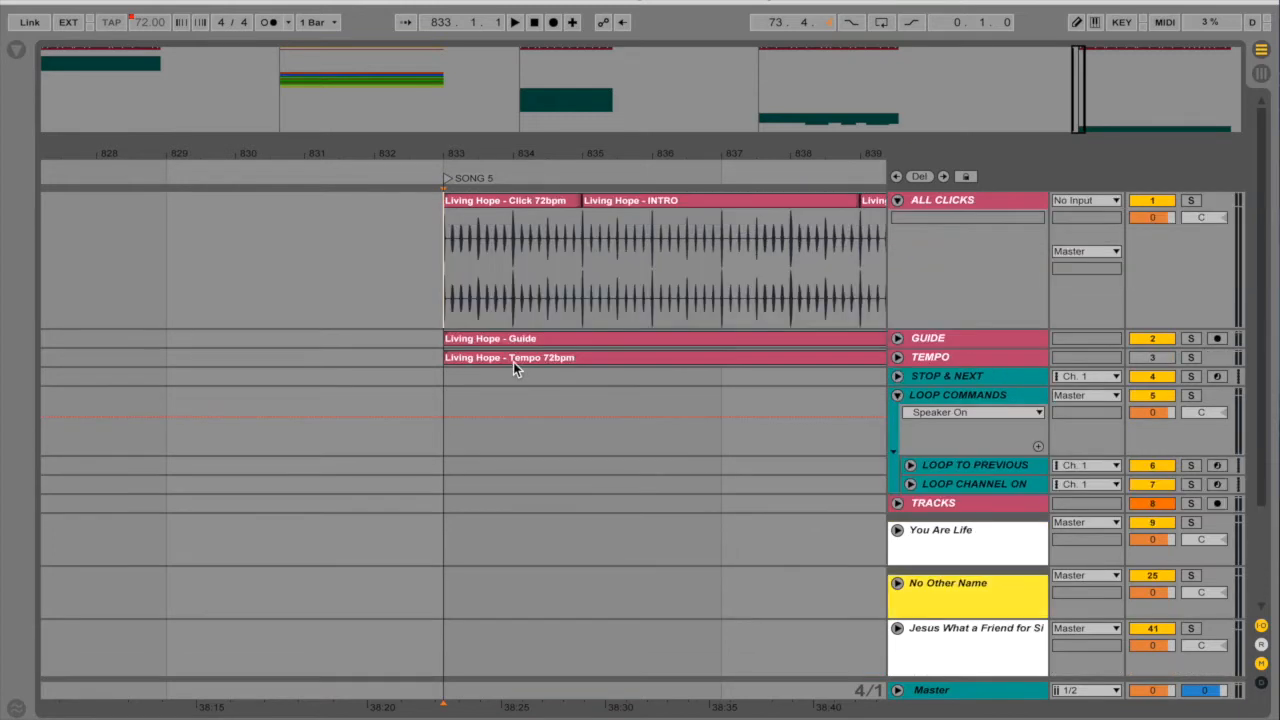
left_click(448, 283)
key("alt+Left")
key("alt+Left")
key("alt+Left")
key("alt+Left")
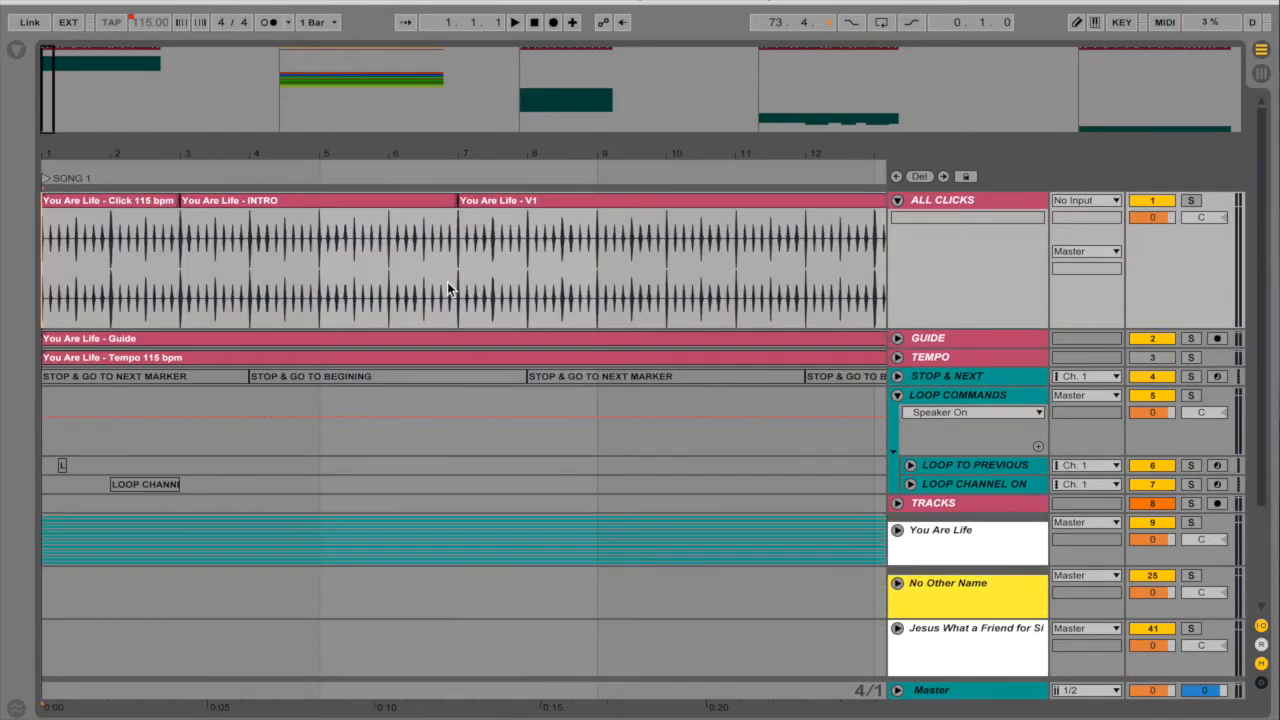
left_click(181, 275)
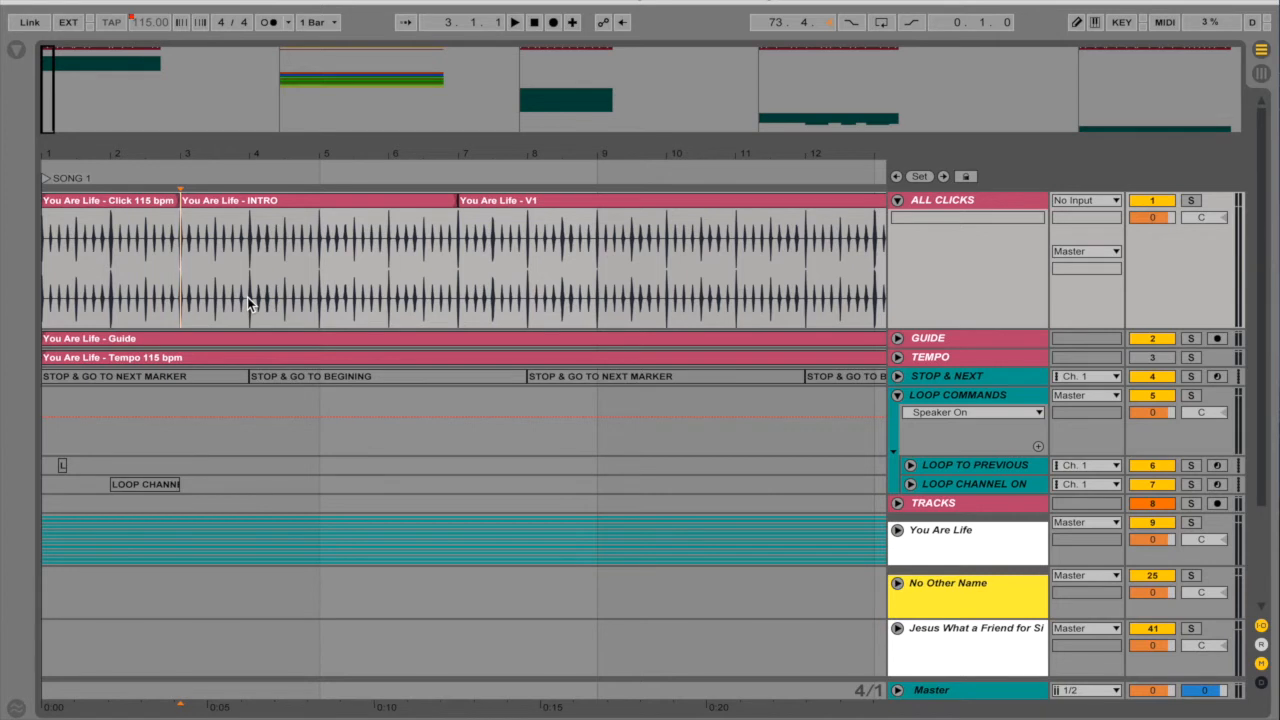
left_click(43, 263)
- Rename the SONG 1 locator to YOU ARE LIFE - C
key("plus")
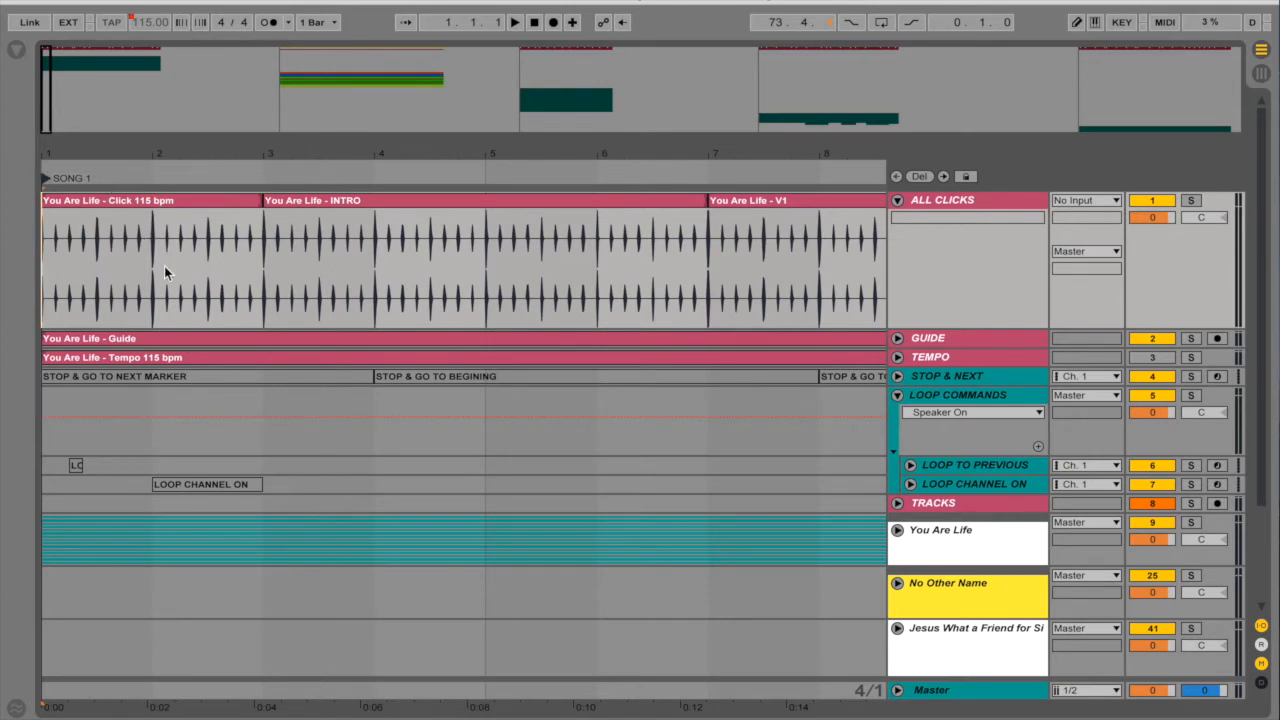
key("ctrl+r")
type("YOU ARE LIFE")
key("Return")
key("super+r")
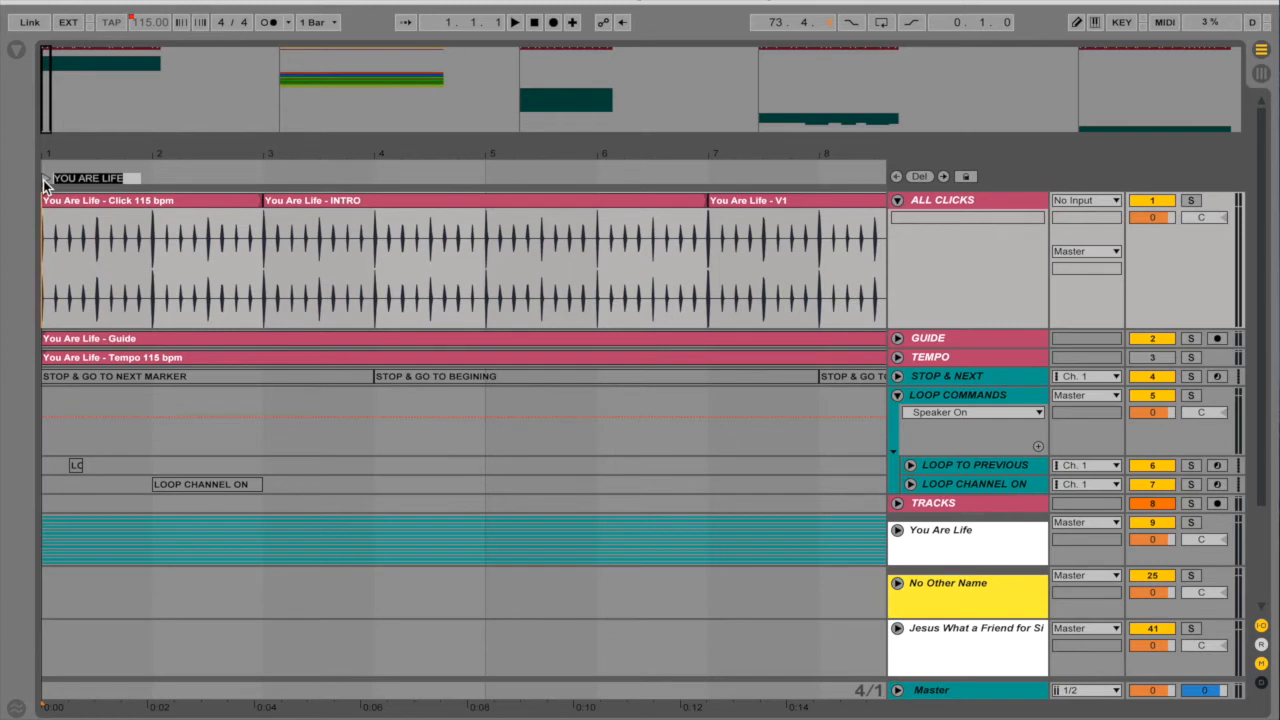
type("YOUARE")
key("BackSpace")
key("BackSpace")
key("BackSpace")
type("ARE LIFE - C")
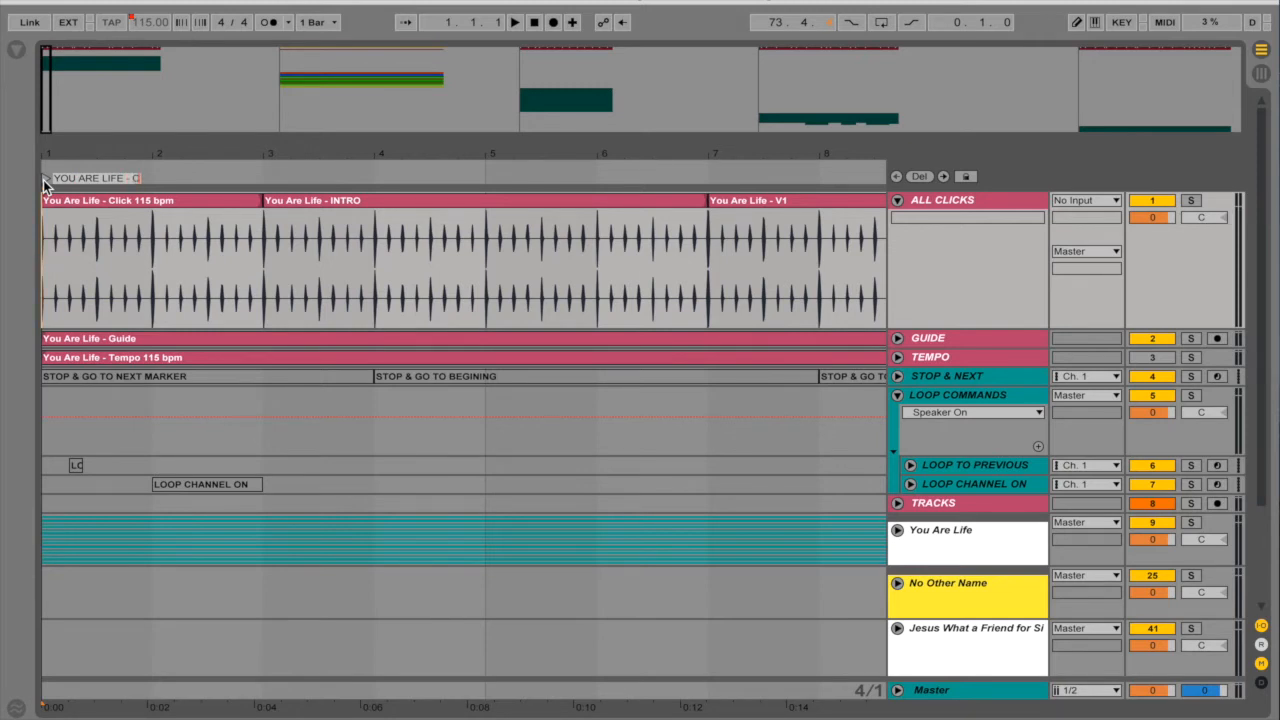
key("Return")
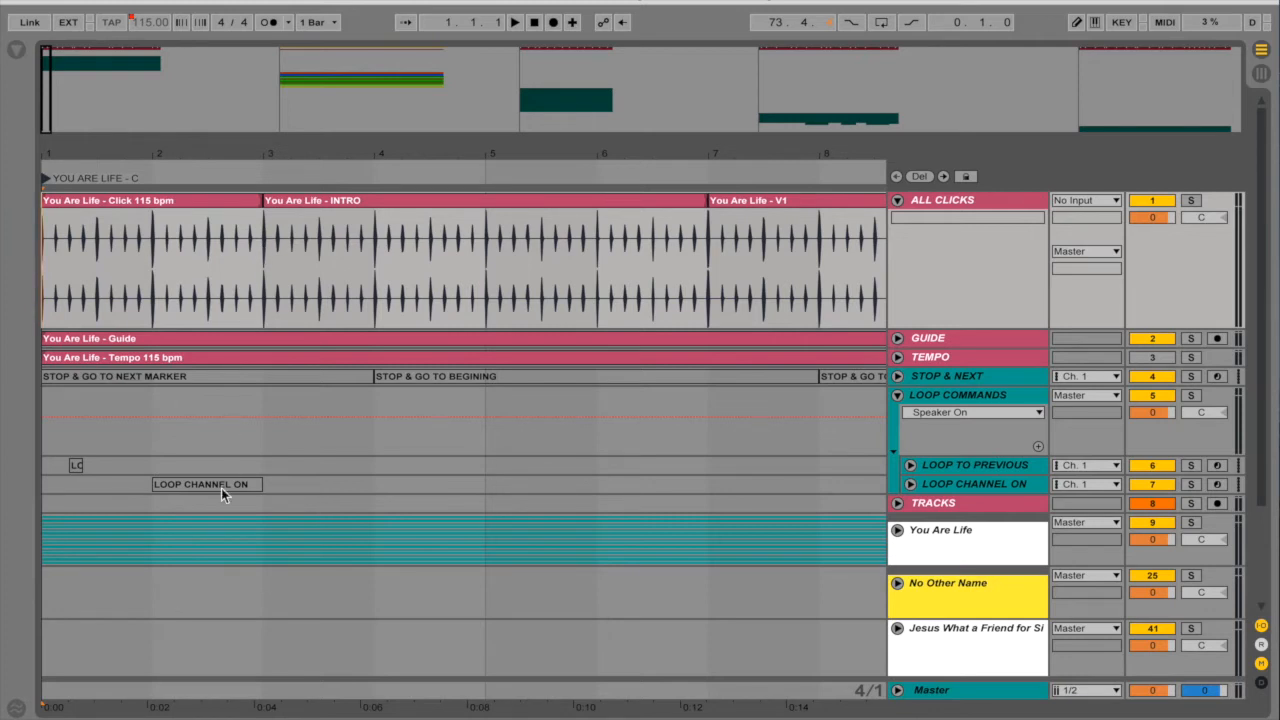
- Unfold the You Are Life group to look over its stem clips and fold it again
left_click(897, 530)
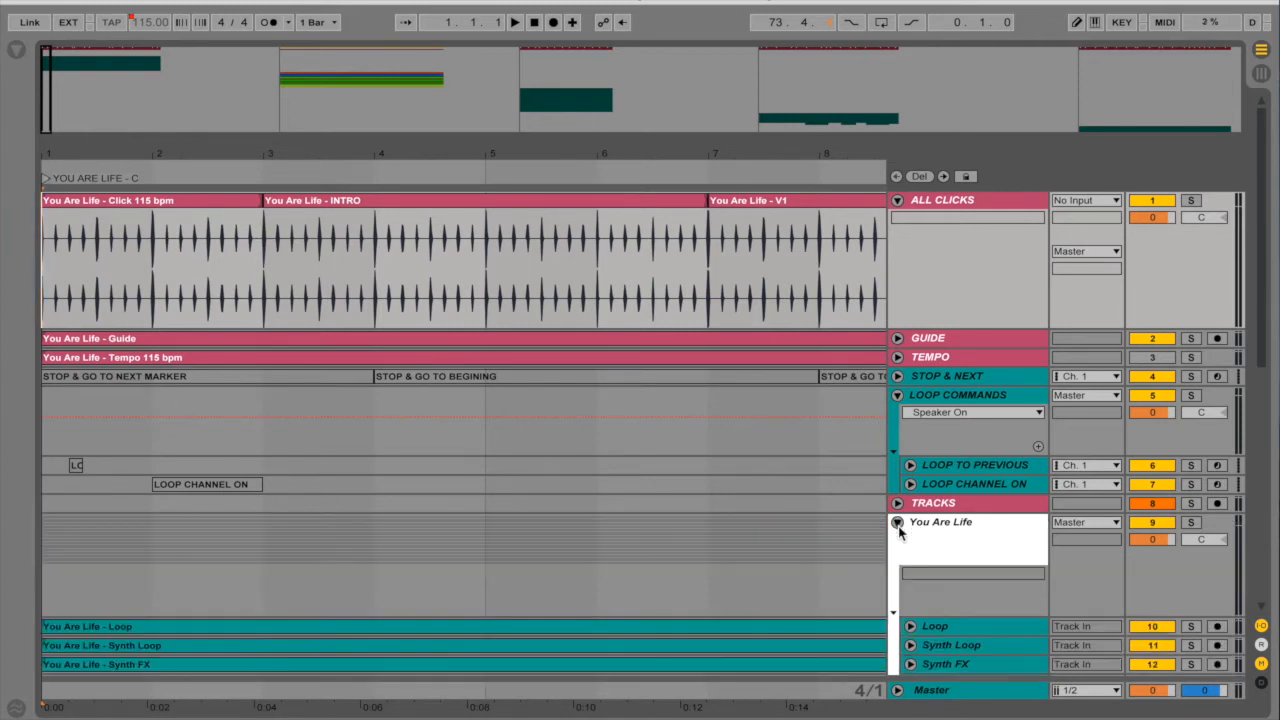
scroll(571, 552, "down", 3)
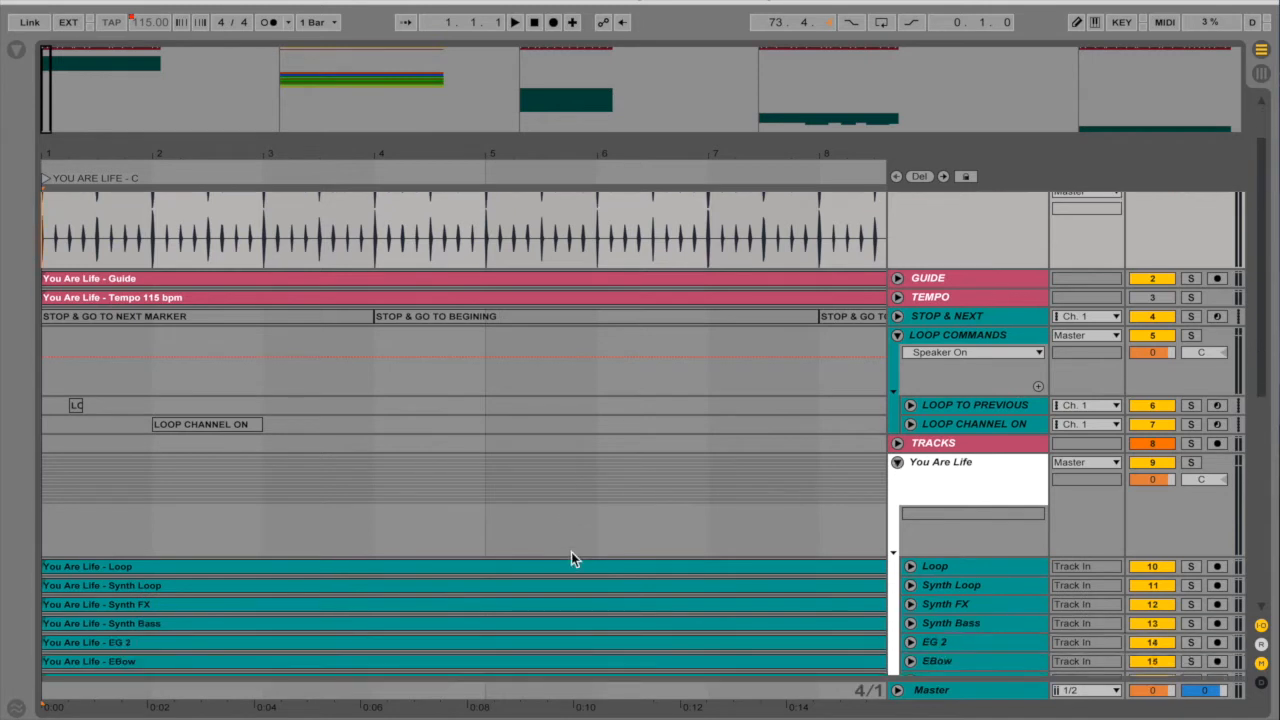
left_click(897, 462)
scroll(539, 488, "up", 3)
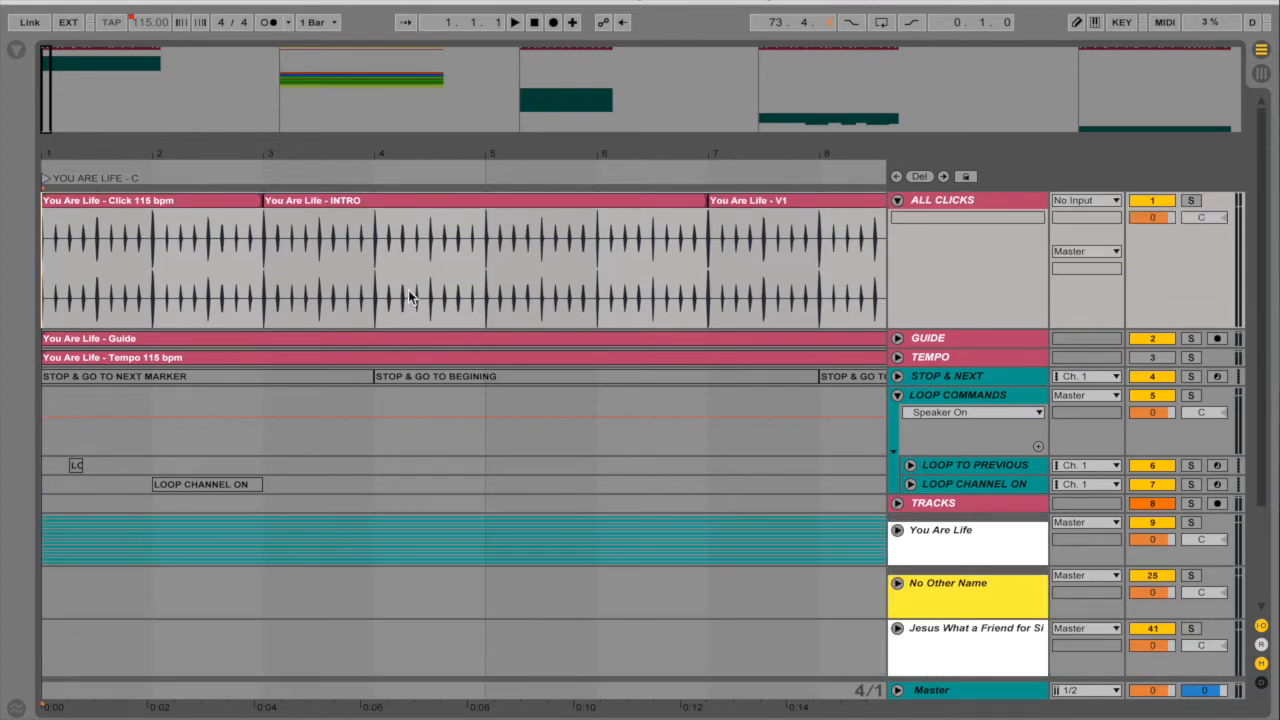
- Rename the SONG 2 locator at bar 193 to NO OTHER NAME - G
left_click(263, 245)
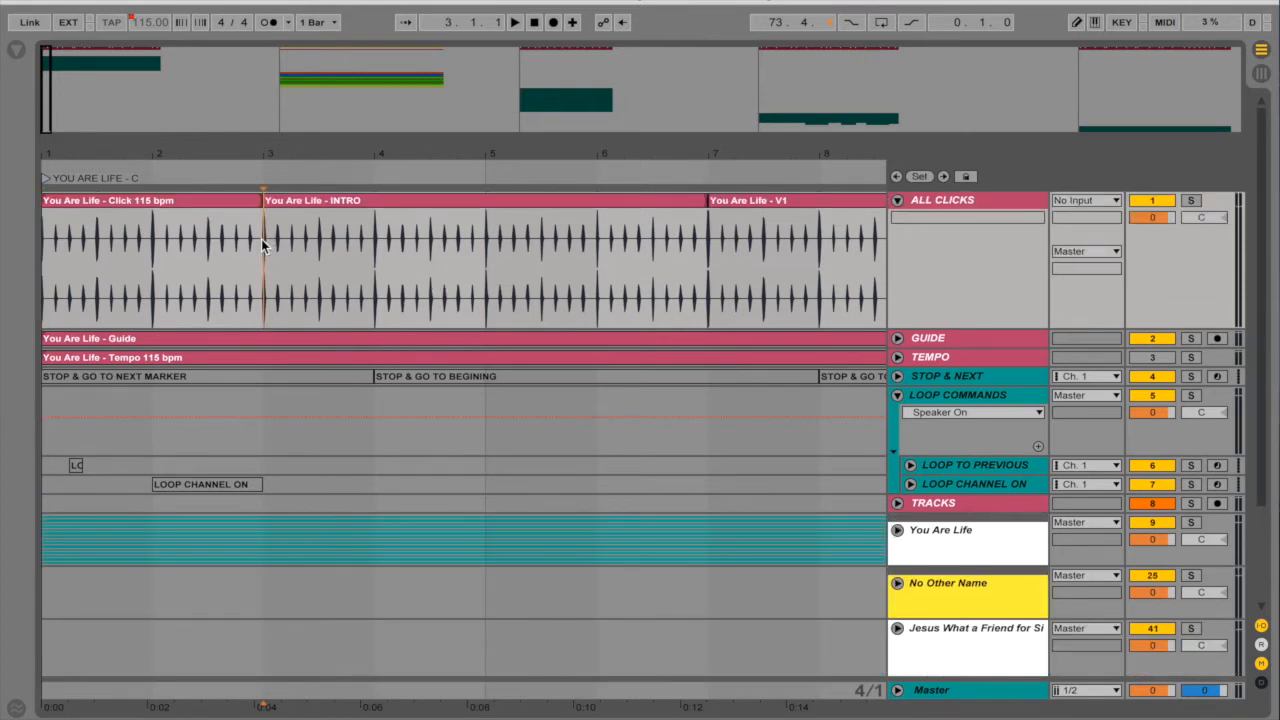
key("alt+Right")
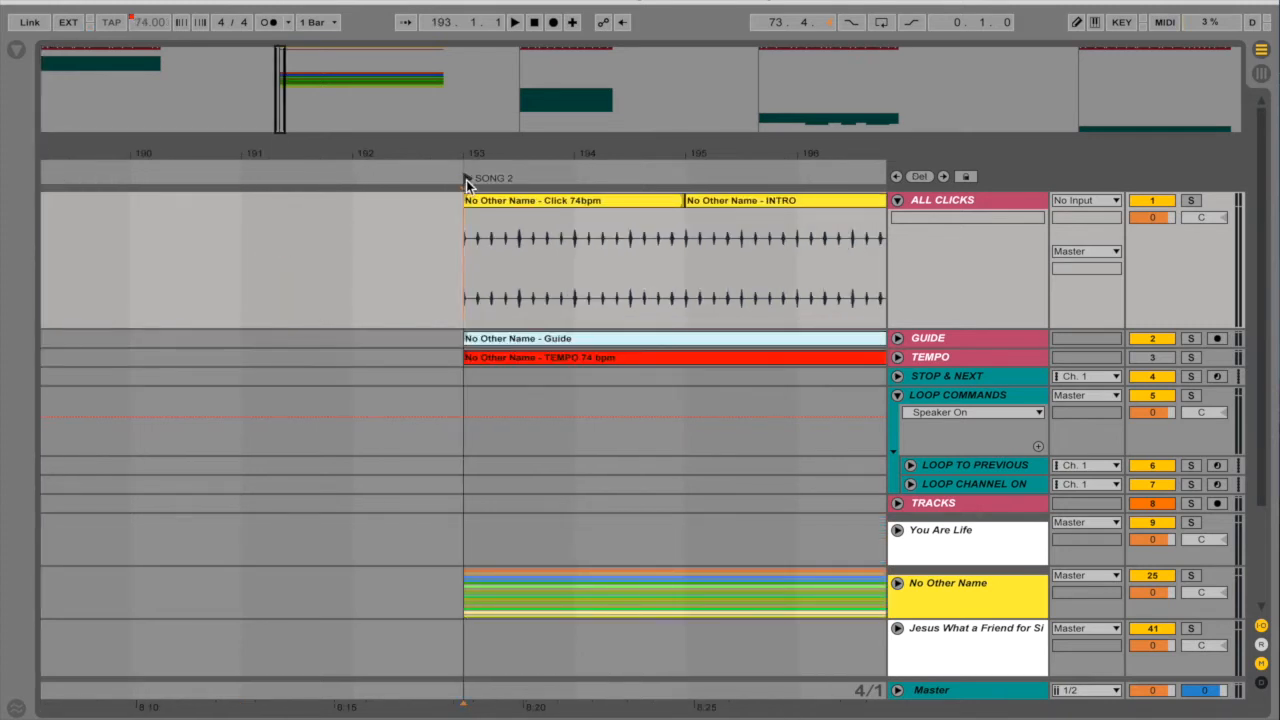
key("ctrl+r")
type("NO")
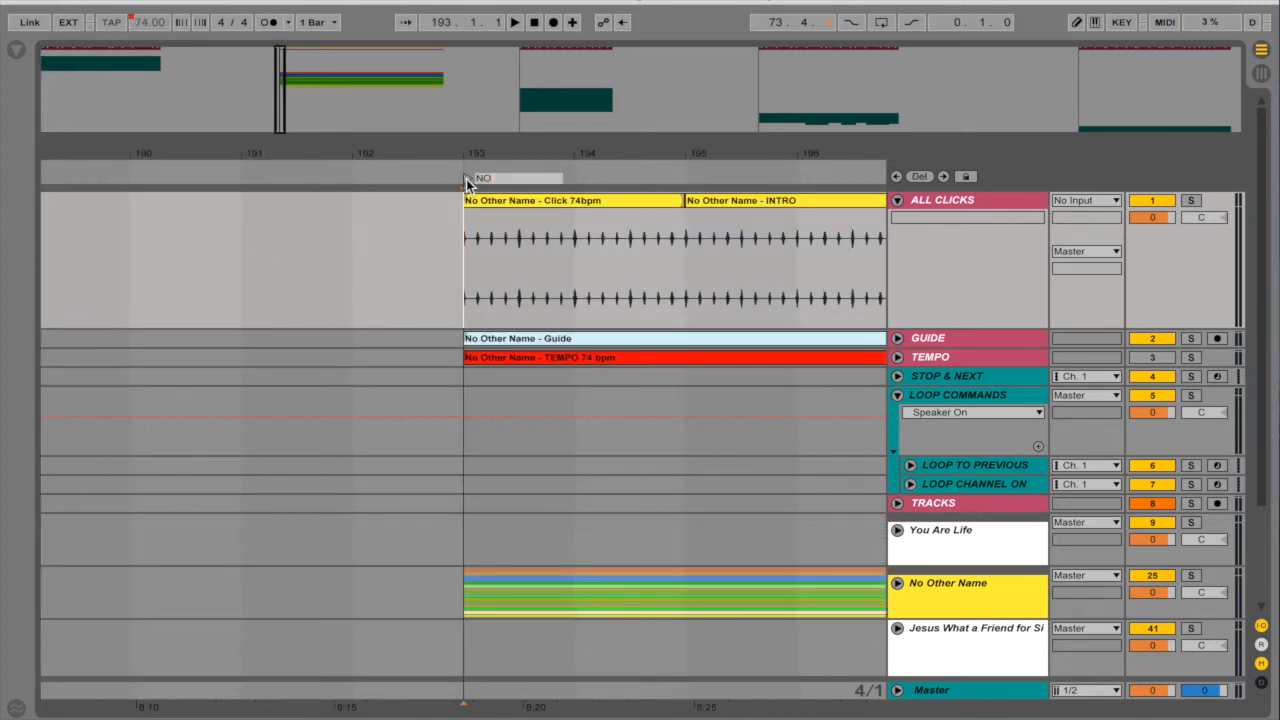
type(" OTHER NAME - G")
key("Return")
- Select the two count-in bars of the No Other Name click, audition them from bar 193 and return to bar 193
left_click_drag(468, 238, 686, 238)
key("space")
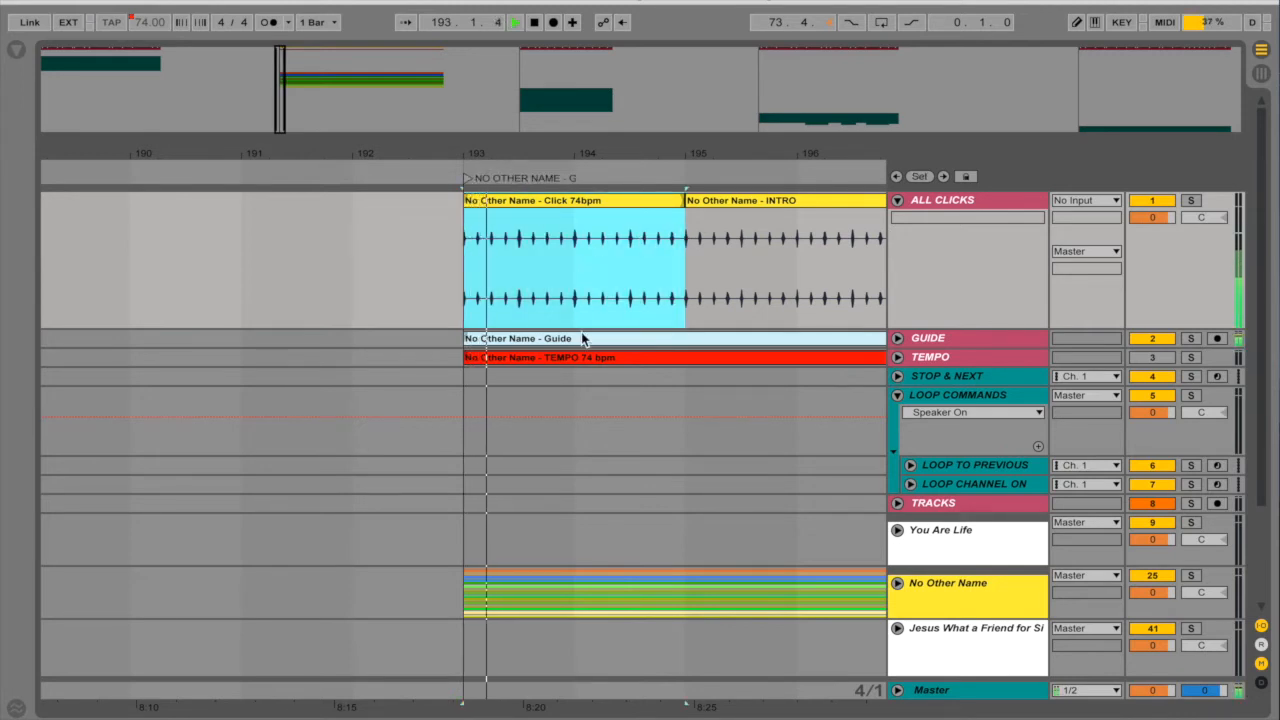
key("space")
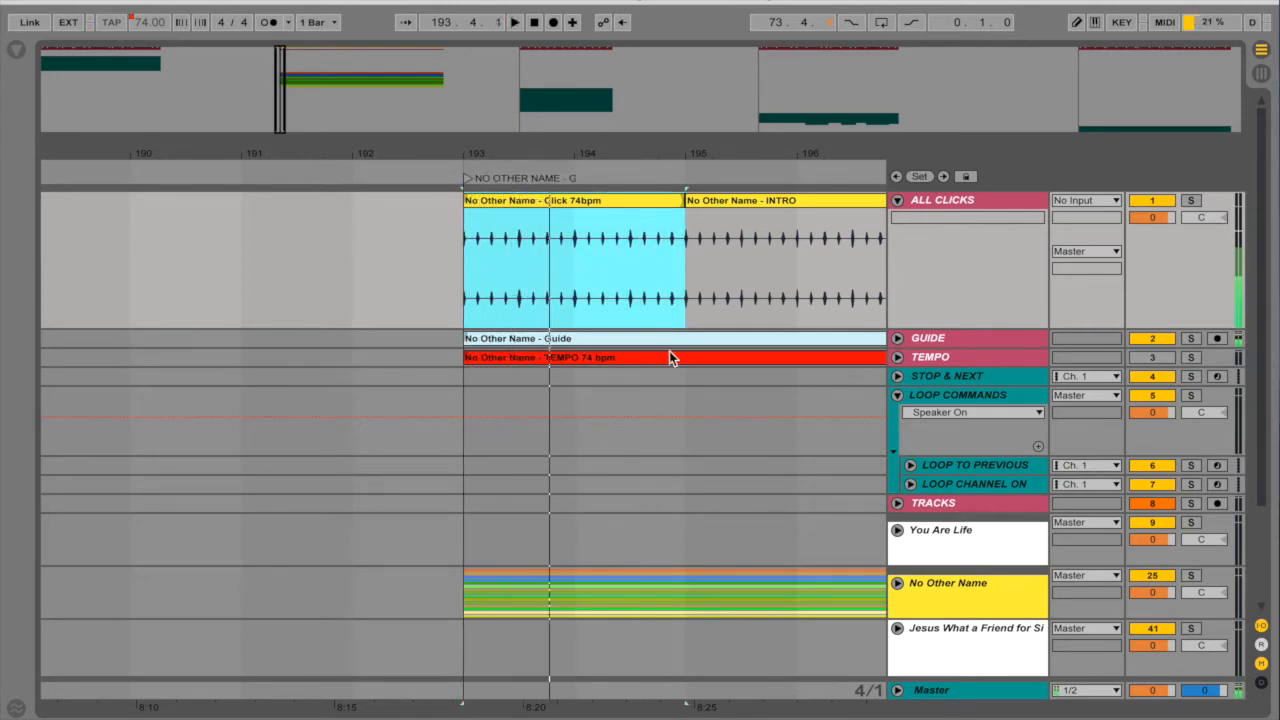
left_click(463, 267)
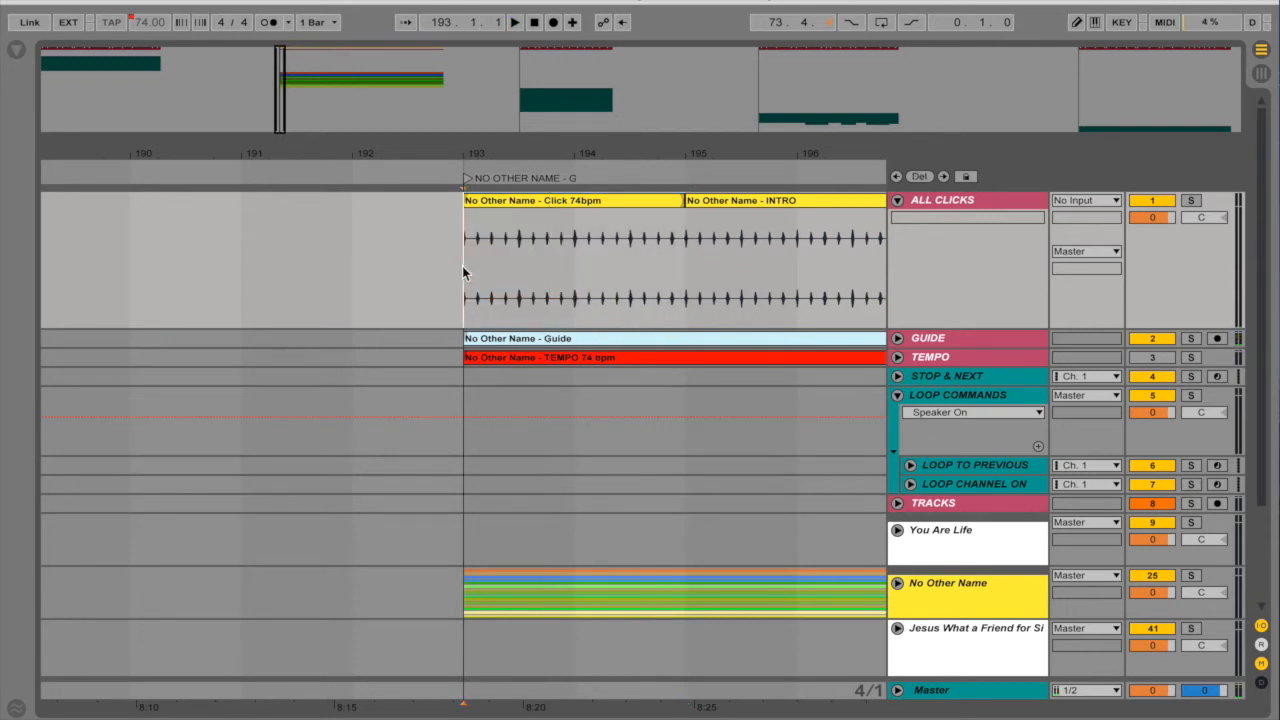
- Rename the third song's locator at bar 385 to JESUS WHAT A FRIEND FOR SINNERS - C
key("Right")
key("ctrl+r")
type("JESUS WHAT A F")
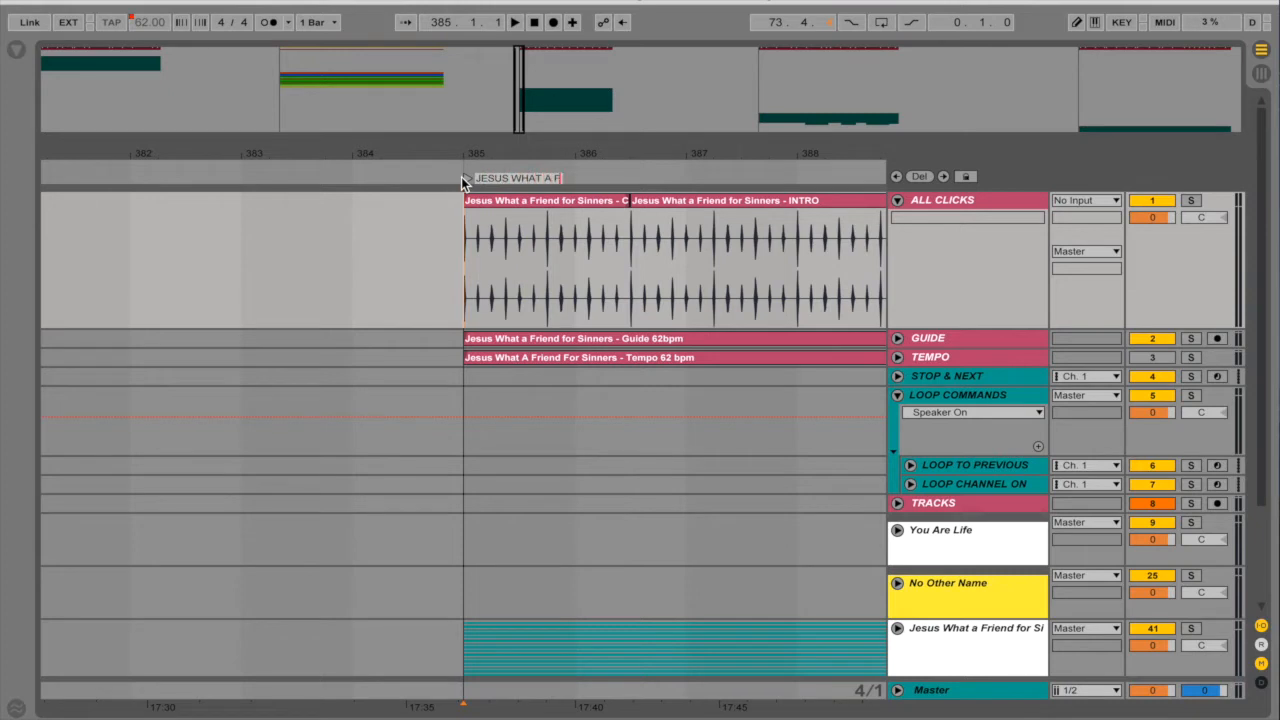
type("RIEND FOR SINNERS")
key("Return")
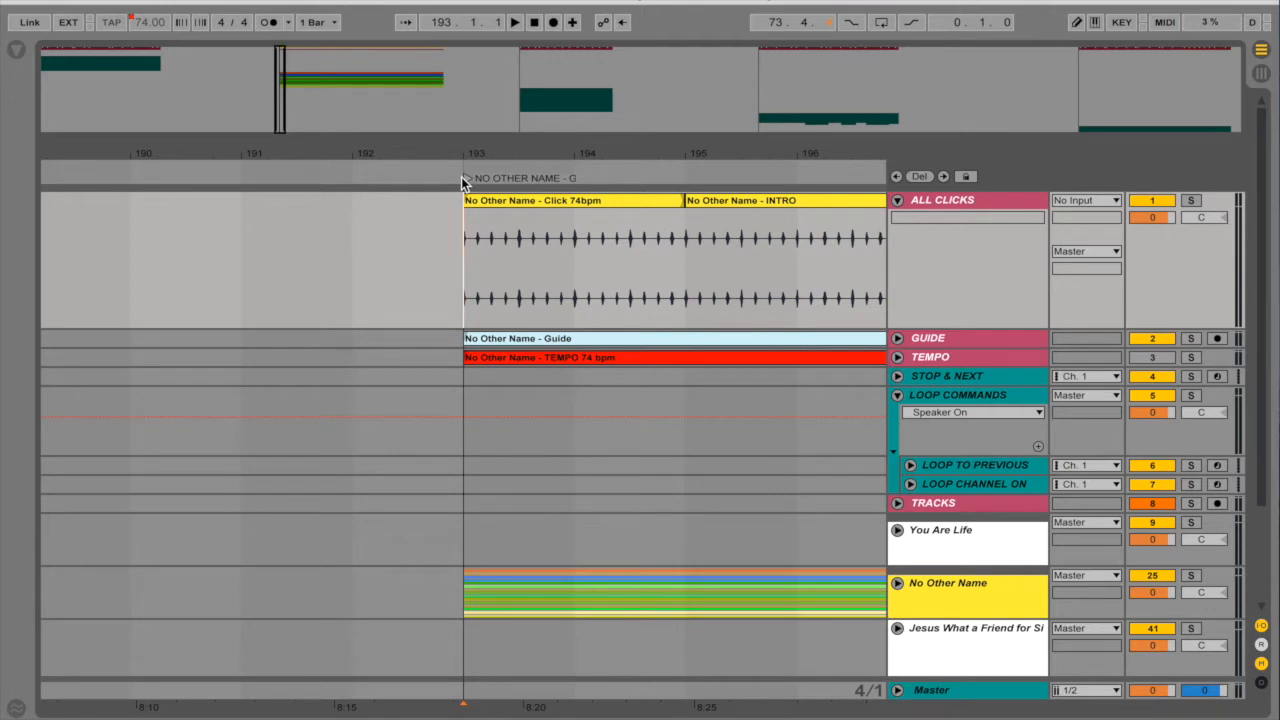
key("alt+Right")
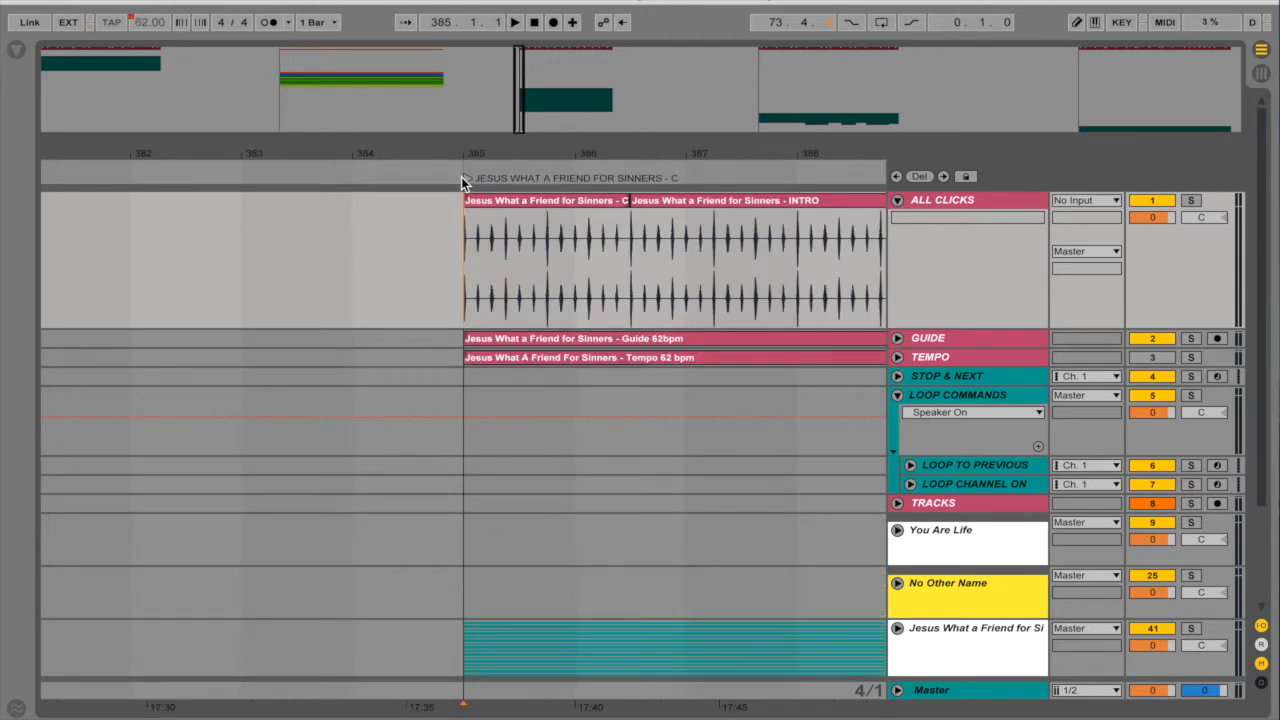
- Rename the SONG 4 locator at bar 577 to SO WILL I - D
key("alt+Right")
key("ctrl+r")
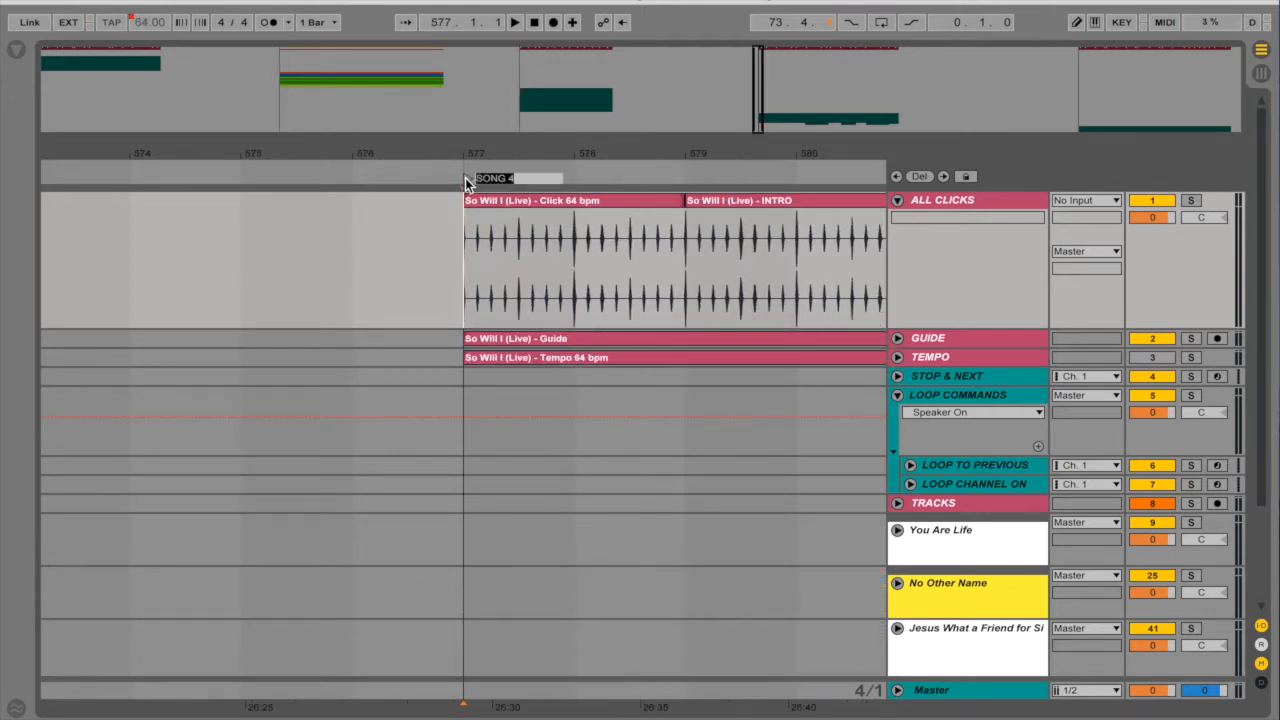
type("SO WILL I - D")
key("Return")
- Rename the SONG 5 locator at the start of Living Hope to LIVING HOPE Ab
key("alt+Right")
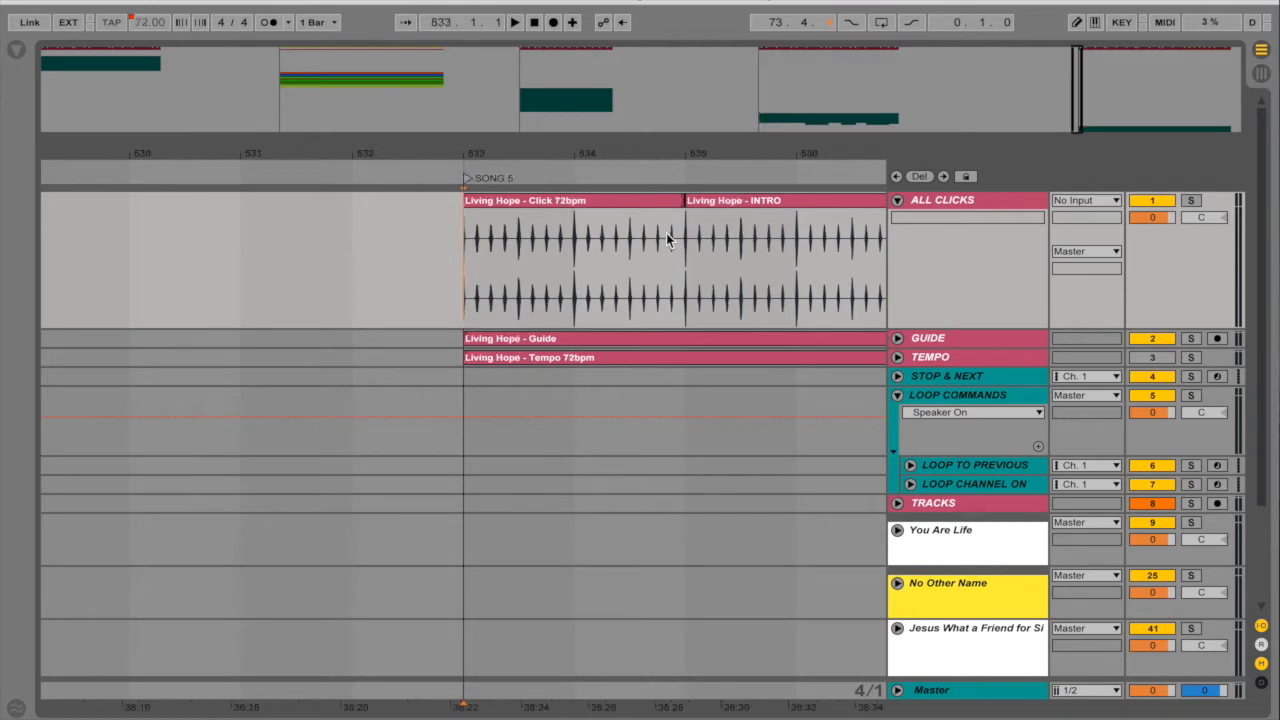
left_click(467, 180)
key("super+r")
type("LIV")
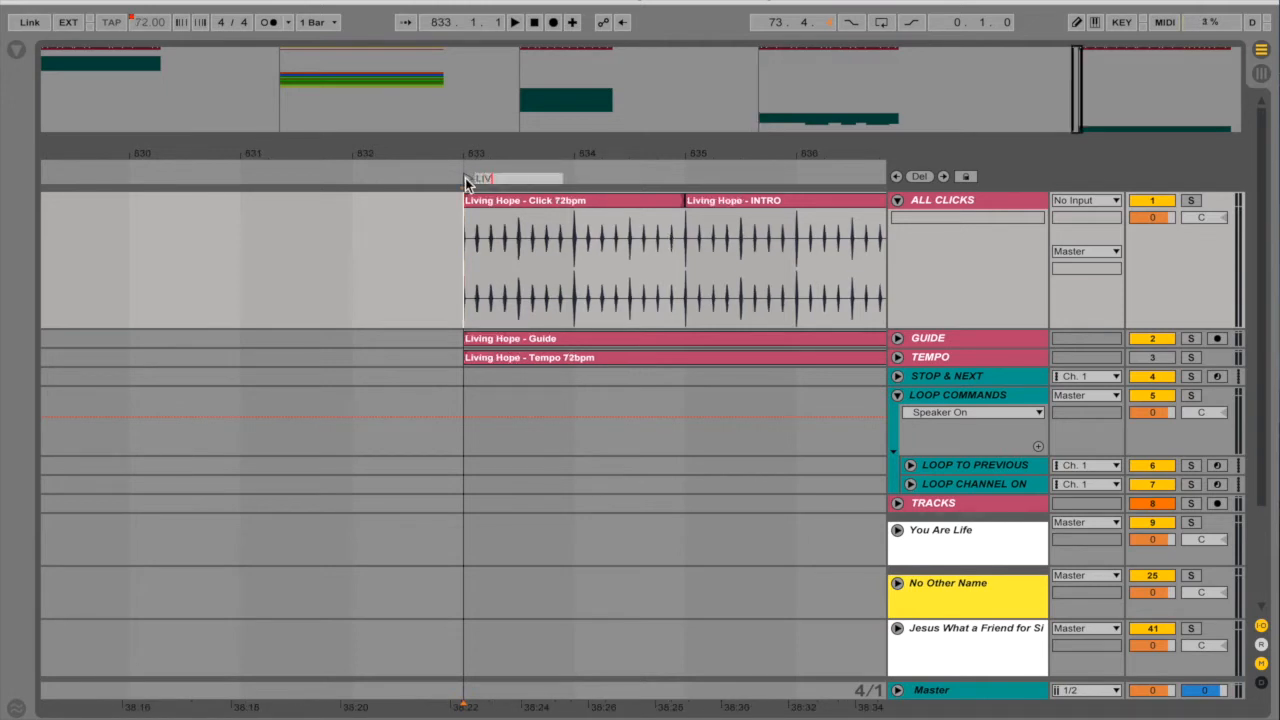
type("ING HOPE Ab")
key("Return")
- Go back to No Other Name and audition its intro from bar 195
key("alt+Left")
key("alt+Left")
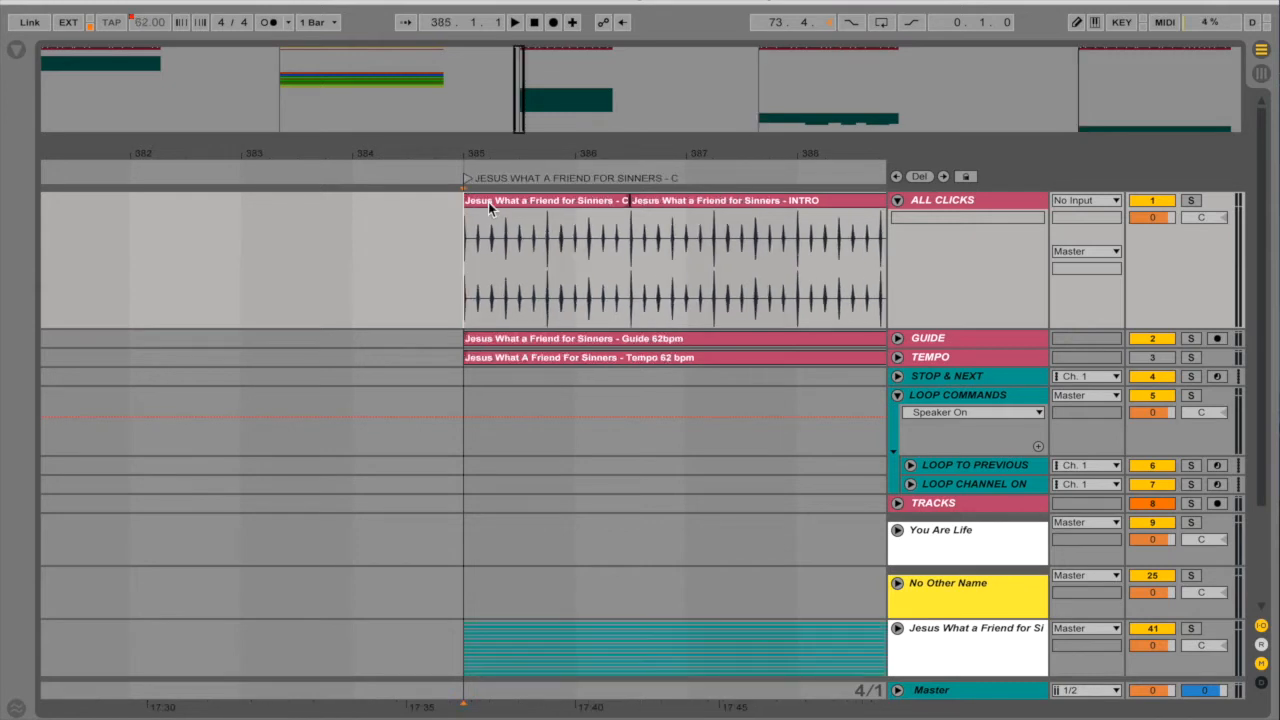
left_click(684, 262)
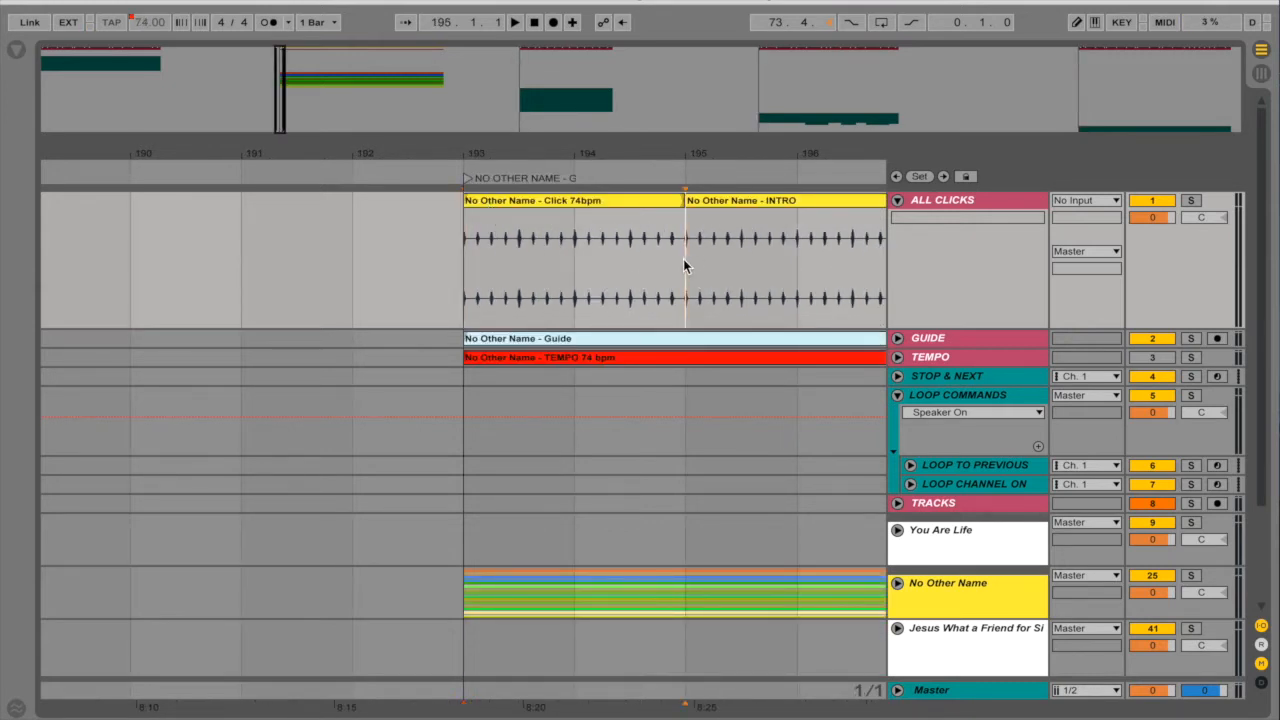
key("space")
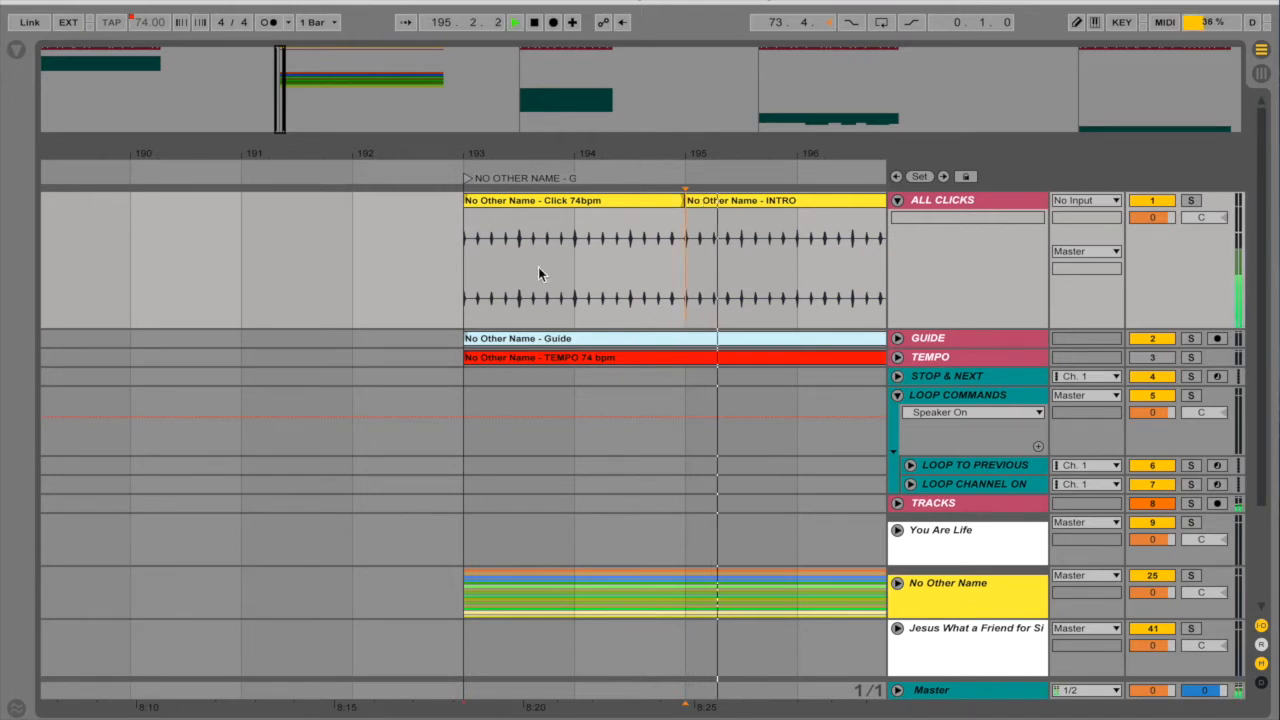
key("space")
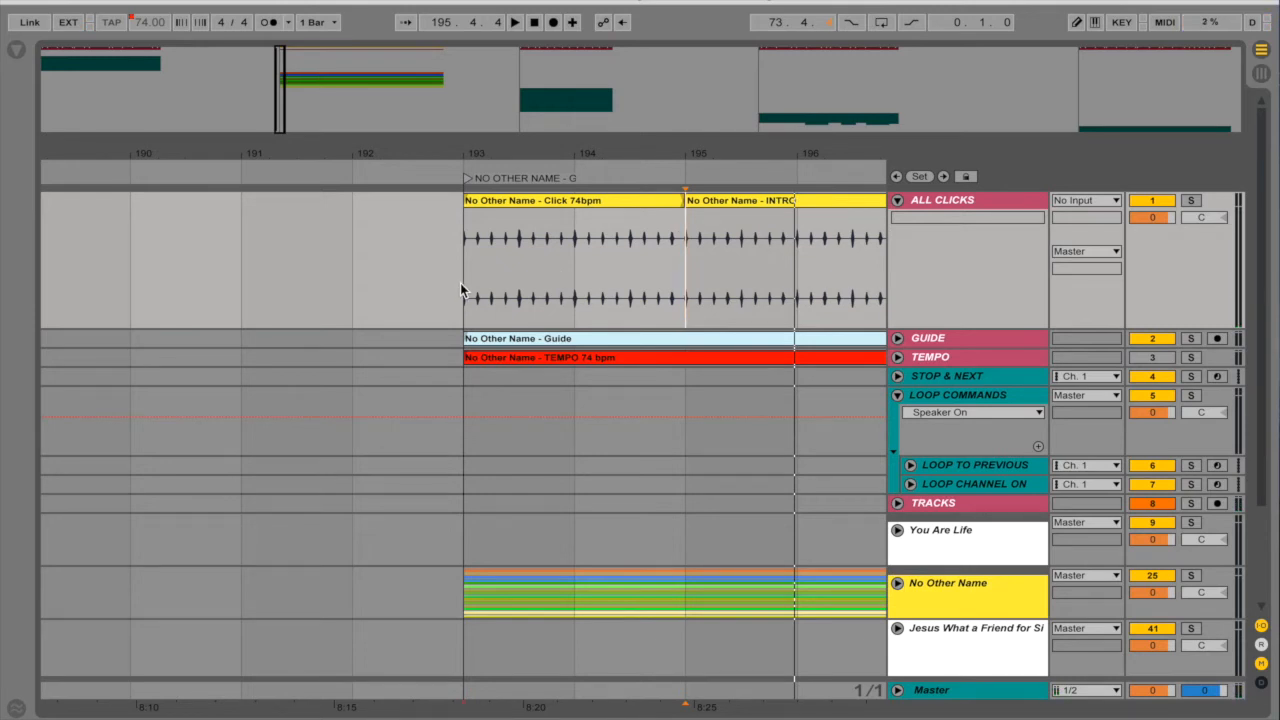
- Inspect the sample settings of the No Other Name tempo clip and hide the clip details again
double_click(509, 358)
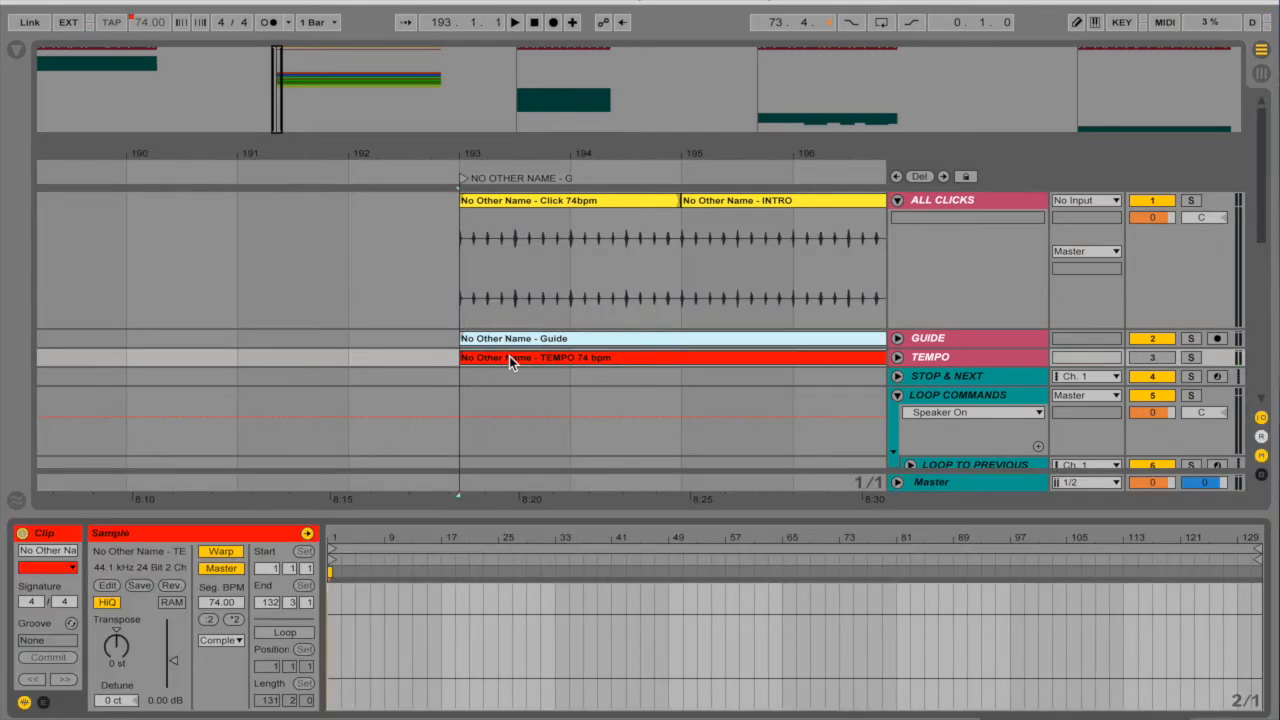
scroll(502, 346, "right", 3)
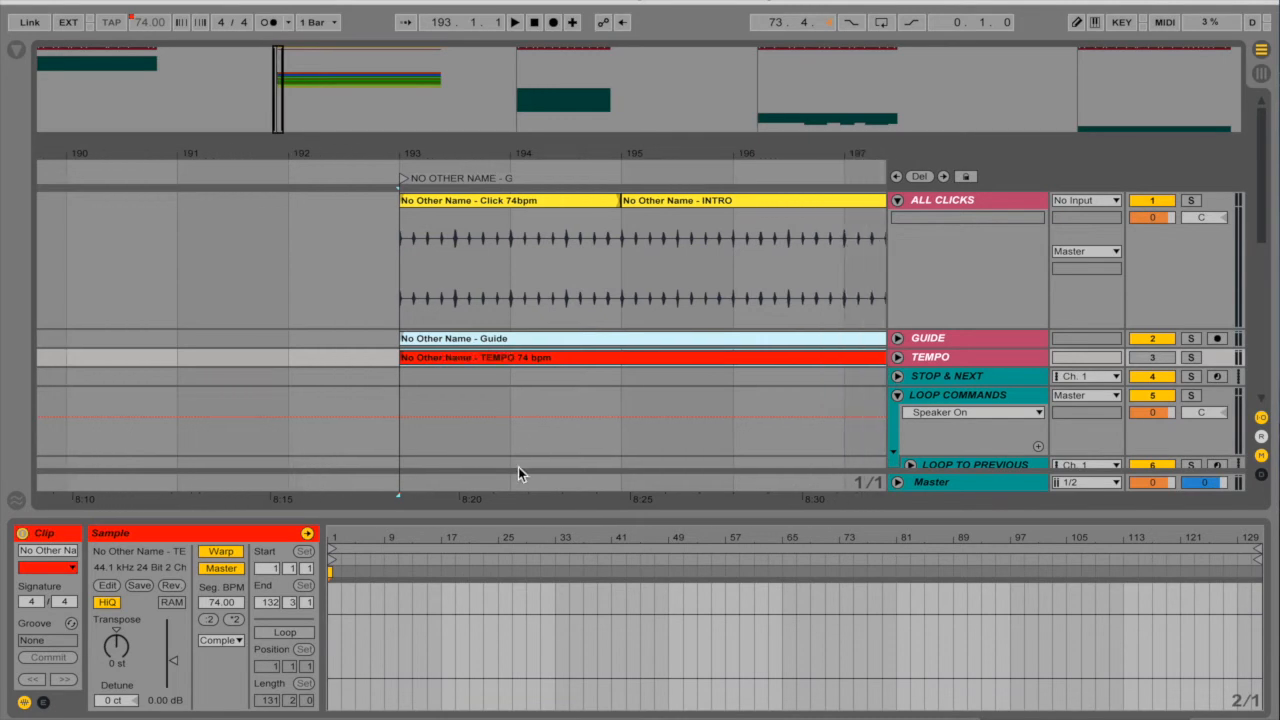
key("super+alt+l")
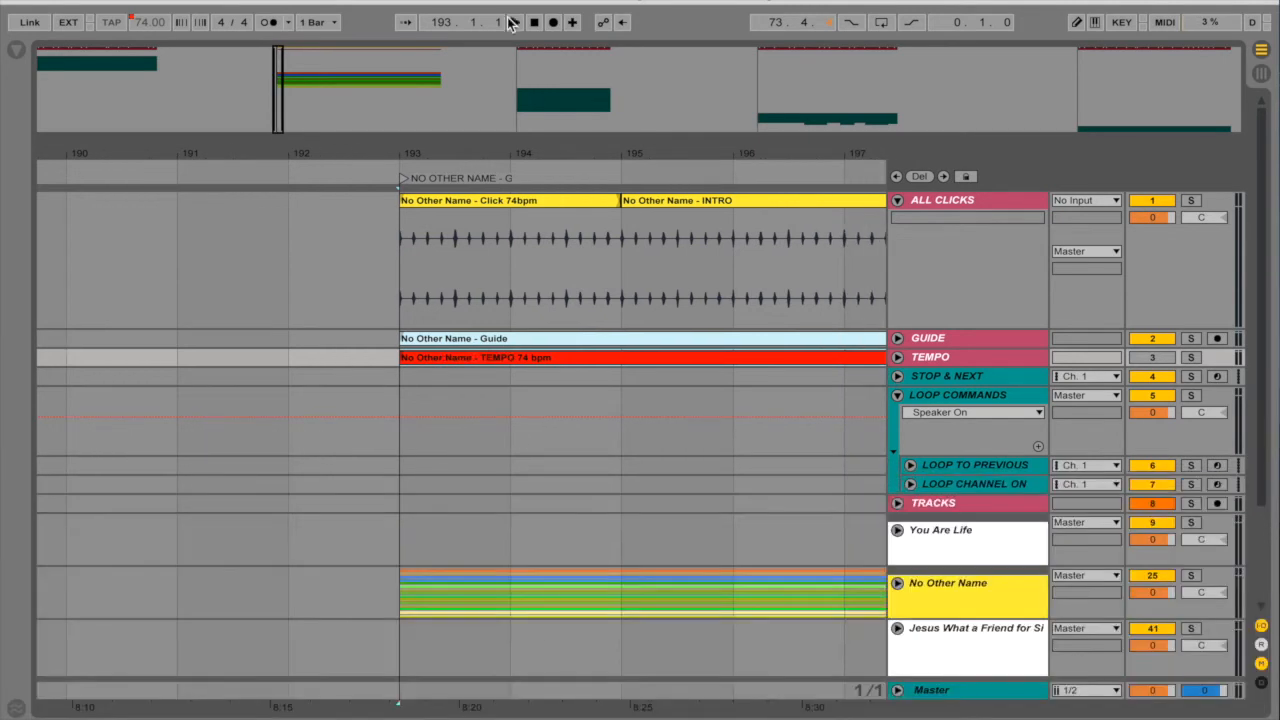
- Recolour the No Other Name click, guide and tempo clips with the pinkish red used by the other songs
left_click(465, 197)
left_click(534, 357, "shift")
right_click(534, 357)
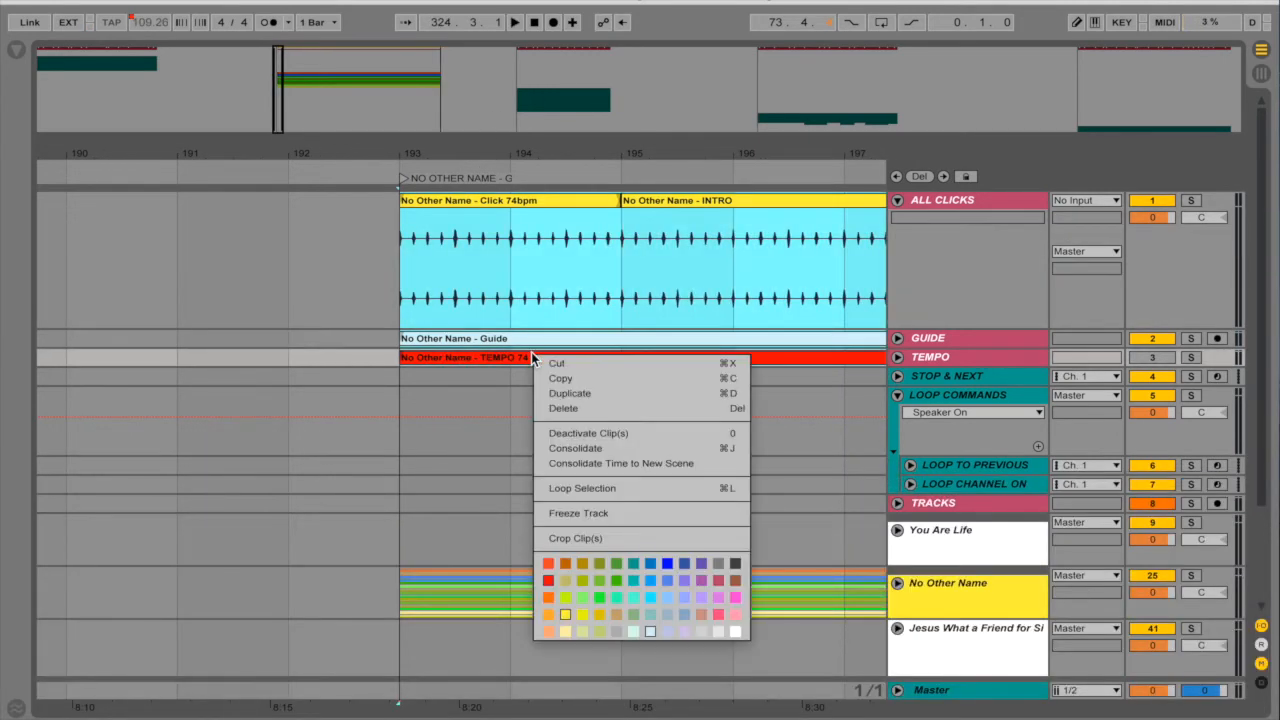
left_click(720, 581)
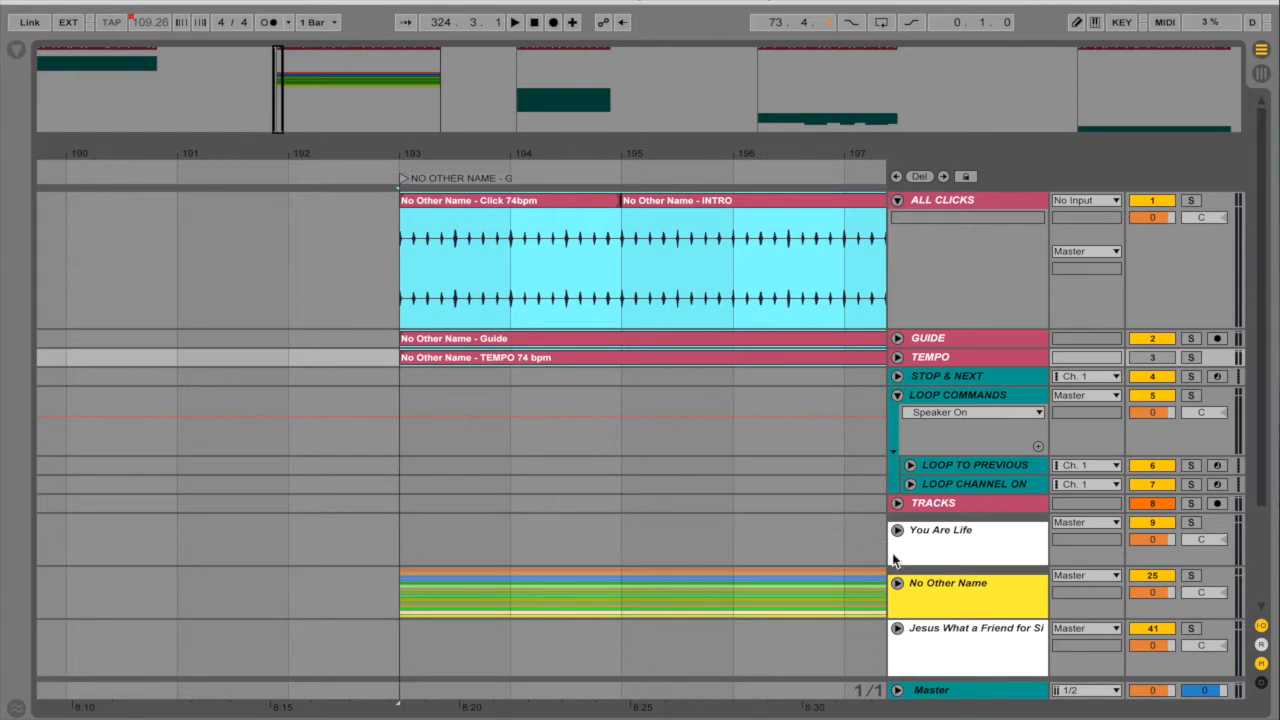
- Unfold the No Other Name group and recolour all its stem clips from Perc to Tenor teal
left_click(898, 584)
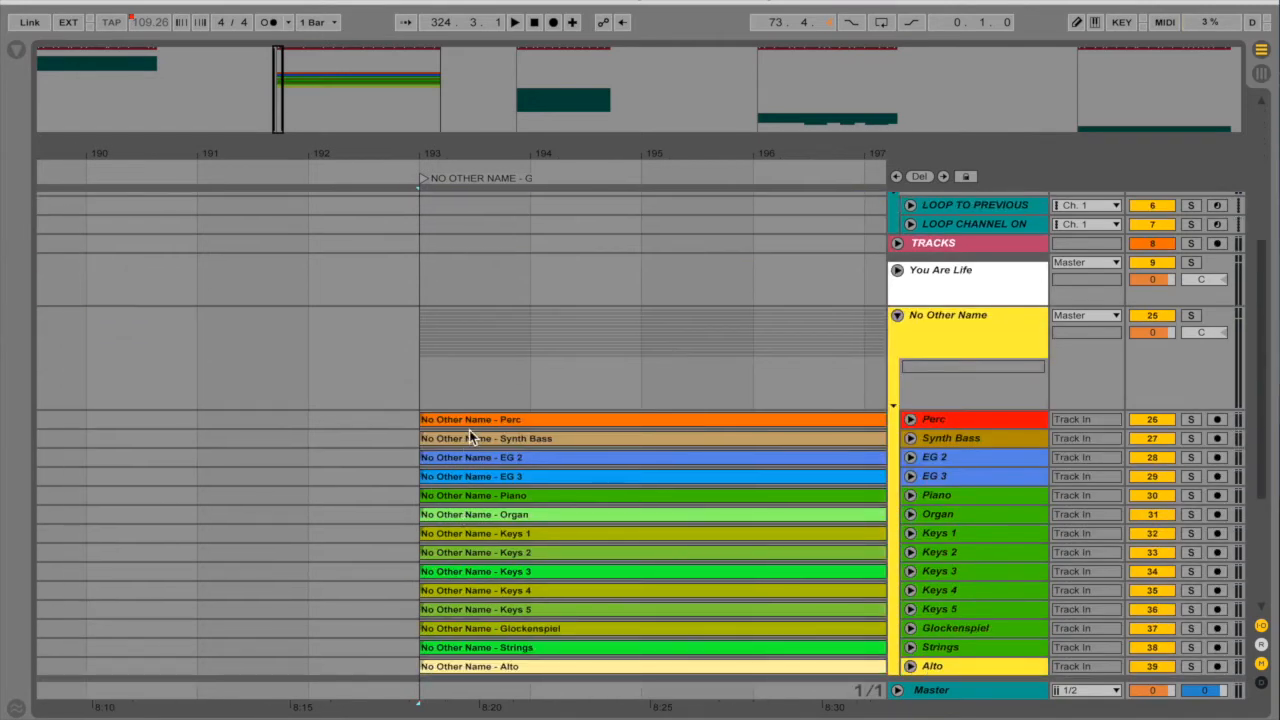
left_click(469, 423)
scroll(469, 424, "down", 5)
left_click(545, 488, "shift")
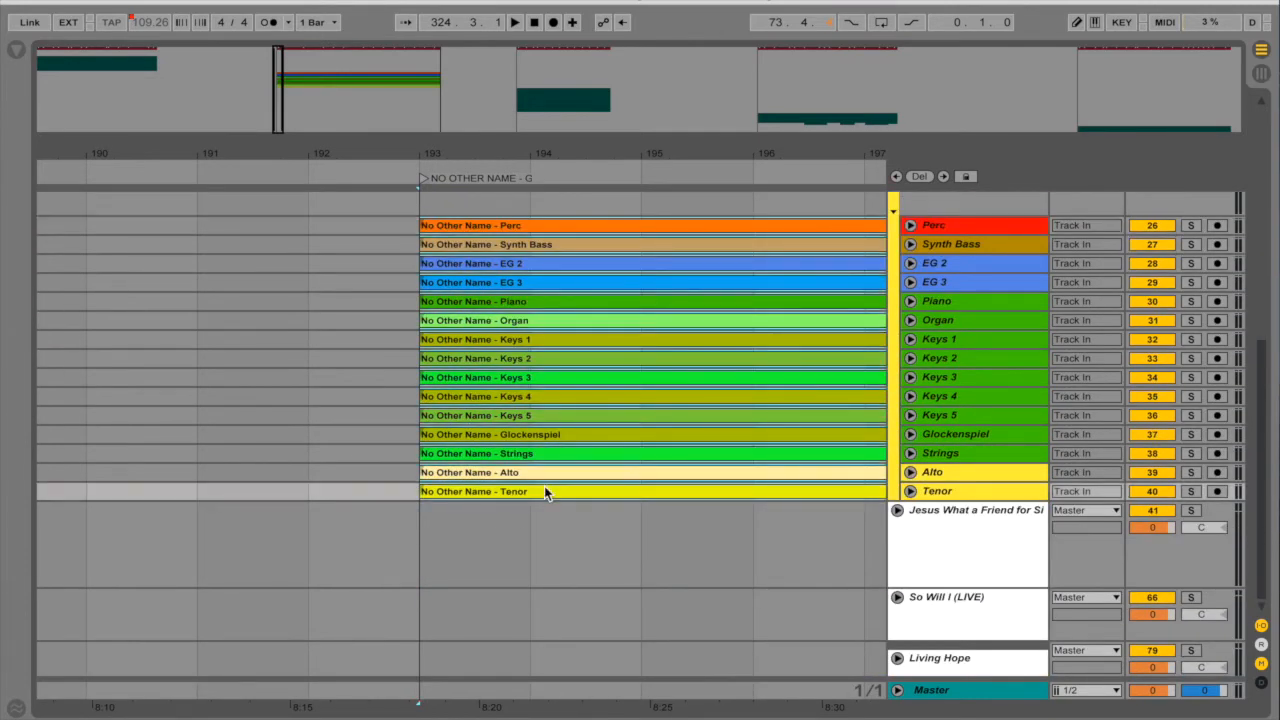
right_click(545, 488)
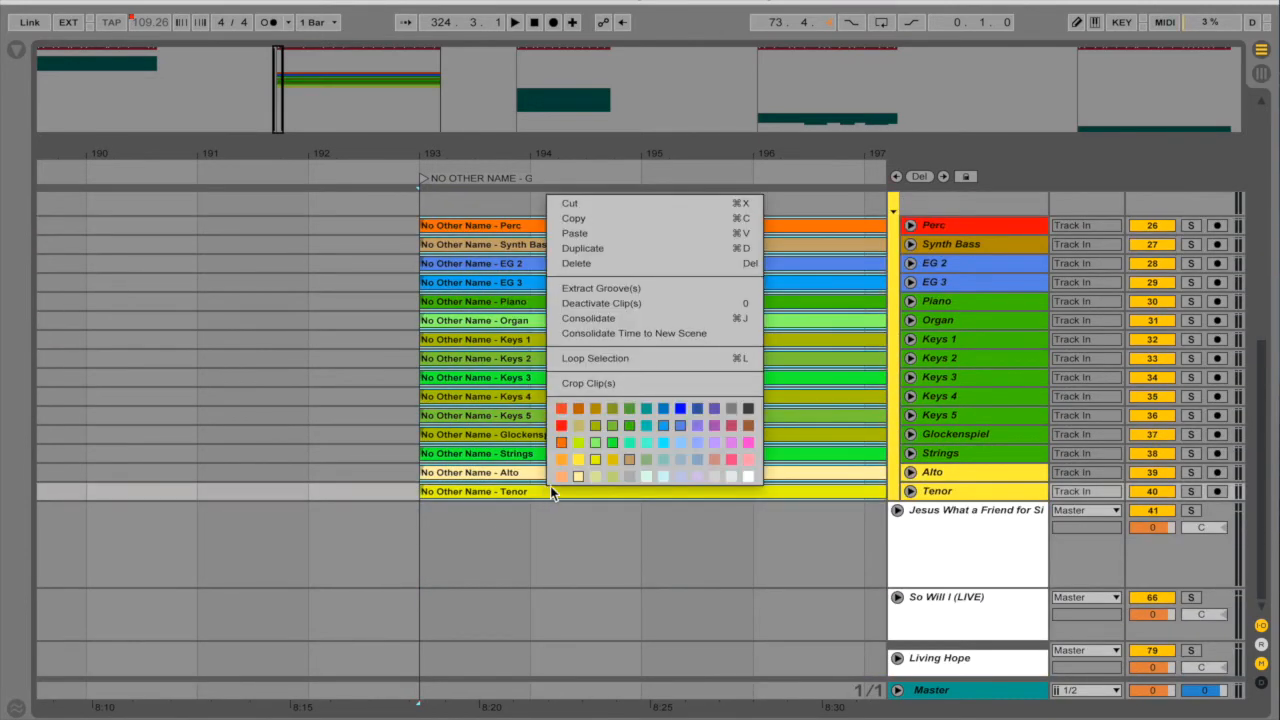
left_click(646, 425)
scroll(640, 364, "up", 2)
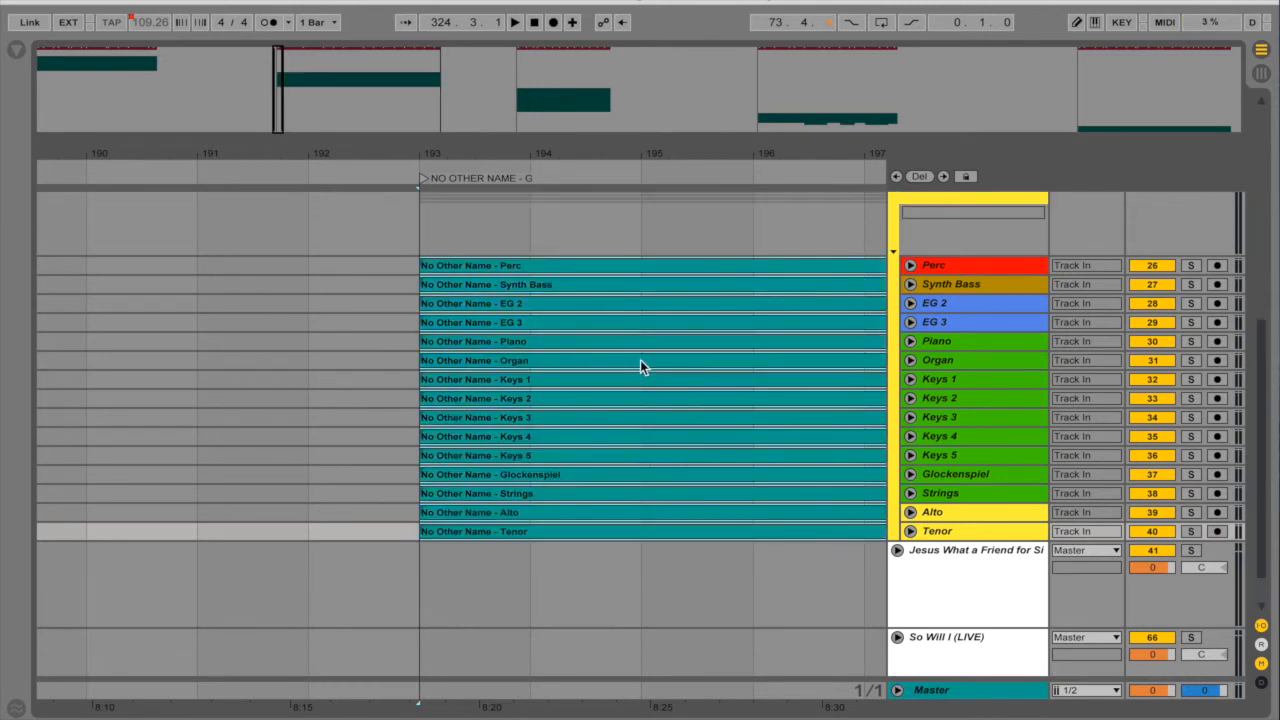
- Recolour all No Other Name stem tracks from Perc through Tenor teal
left_click(977, 263)
left_click(965, 534, "shift")
right_click(965, 534)
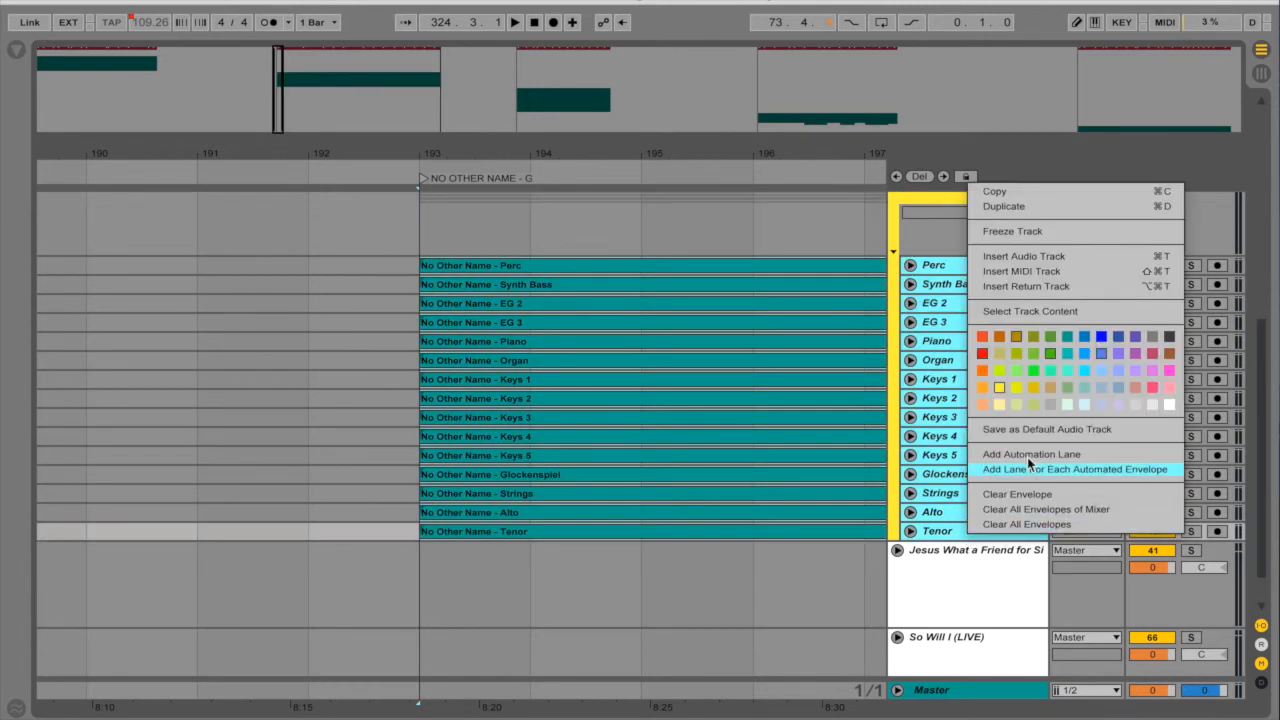
left_click(1072, 335)
- Change the No Other Name group track's colour to white and collapse the group
scroll(996, 302, "up", 4)
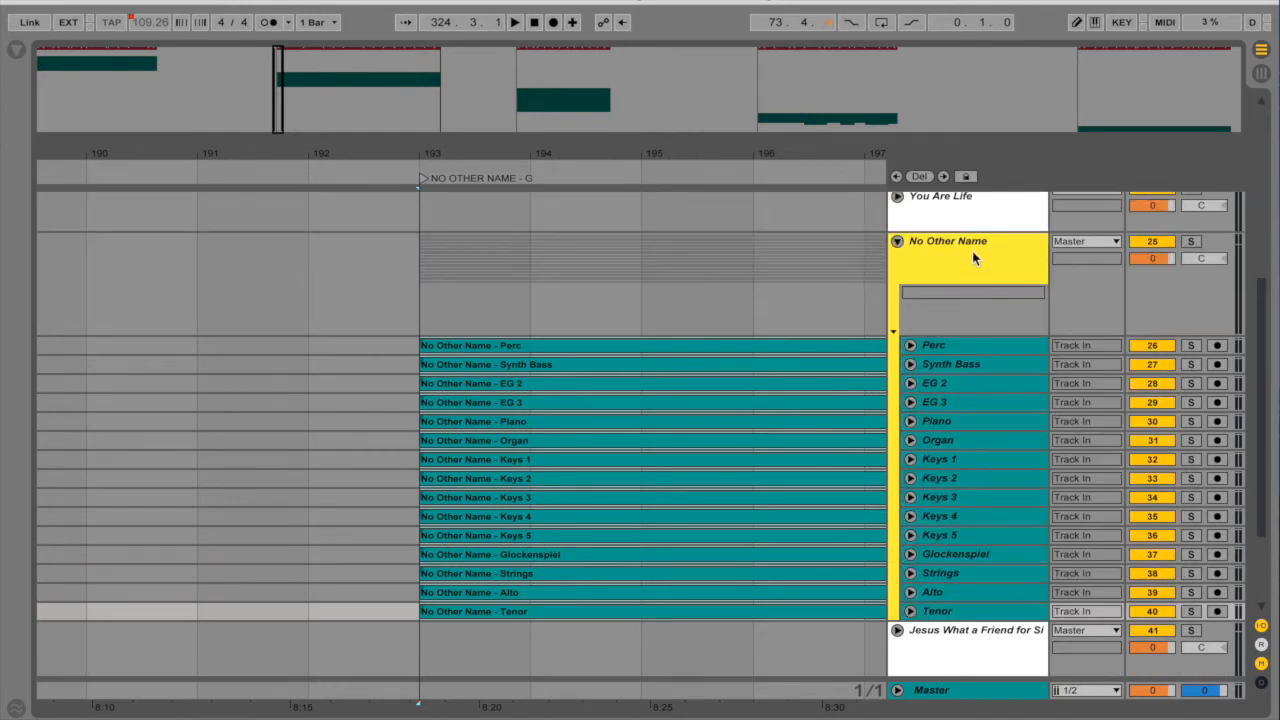
right_click(972, 251)
left_click(1175, 537)
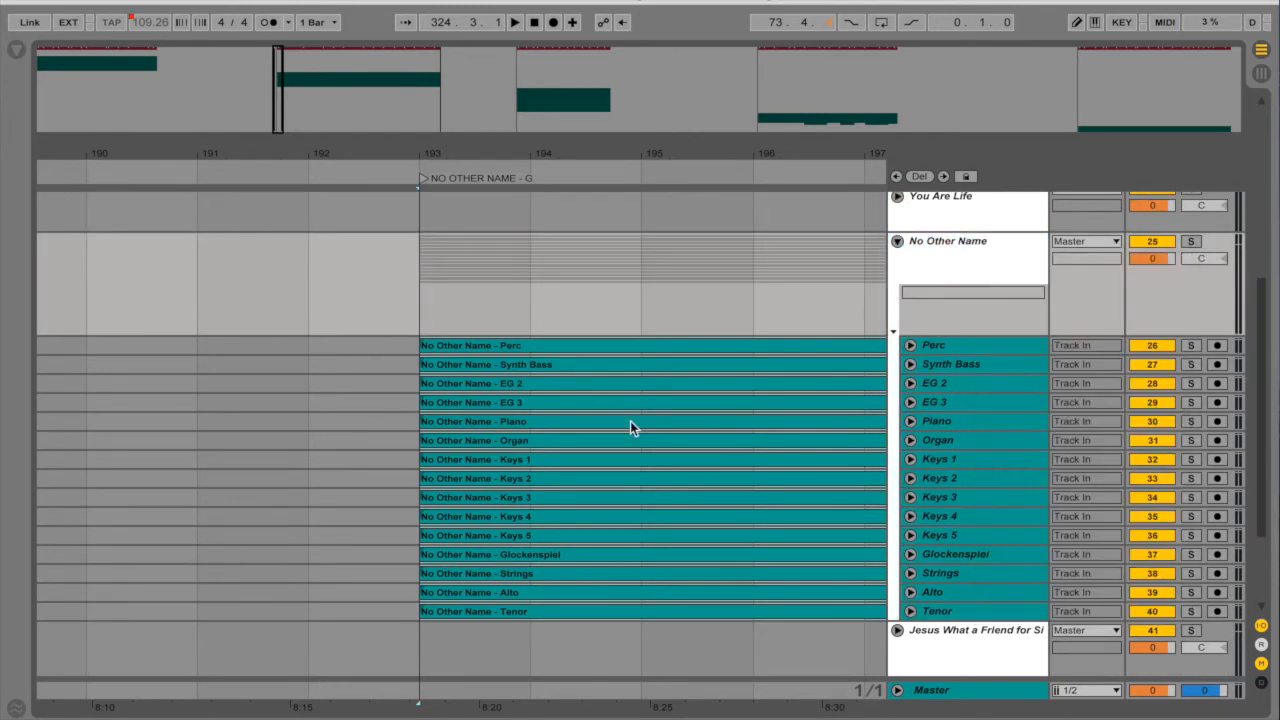
scroll(630, 421, "up", 6)
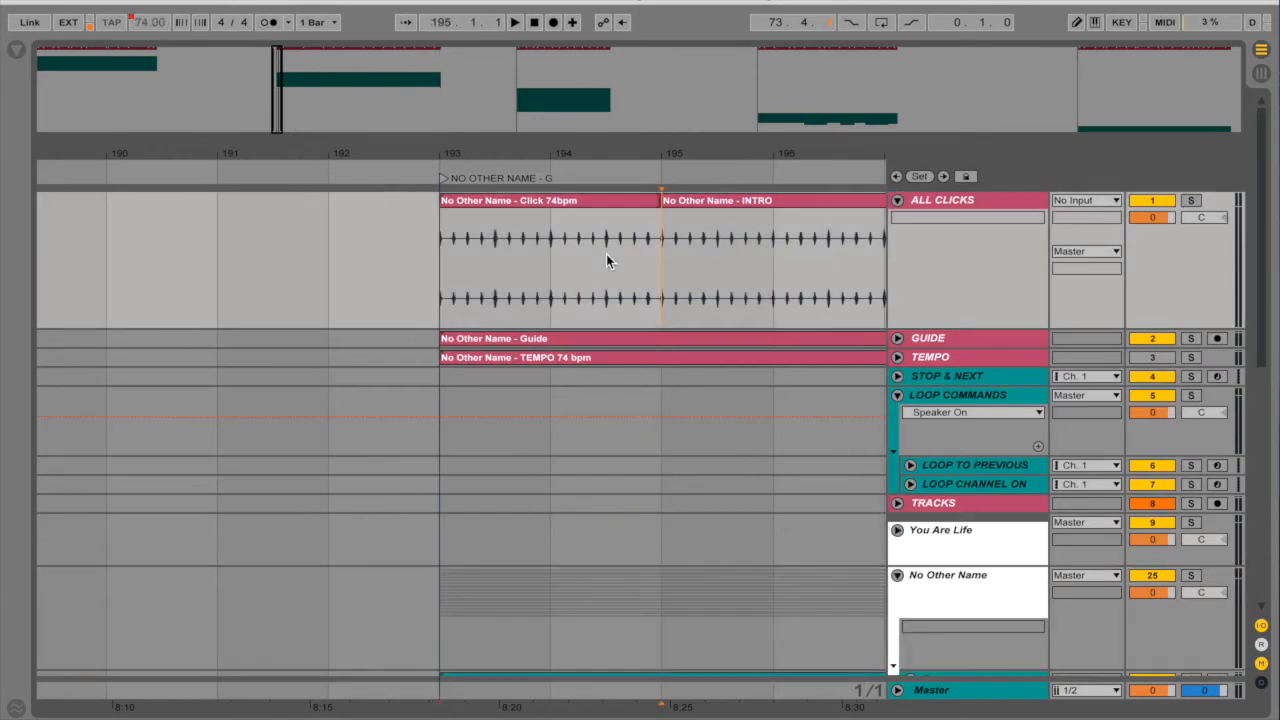
left_click(897, 575)
- Examine the warp and tempo Master settings of the No Other Name tempo clip starting at bar 193
left_click(441, 281)
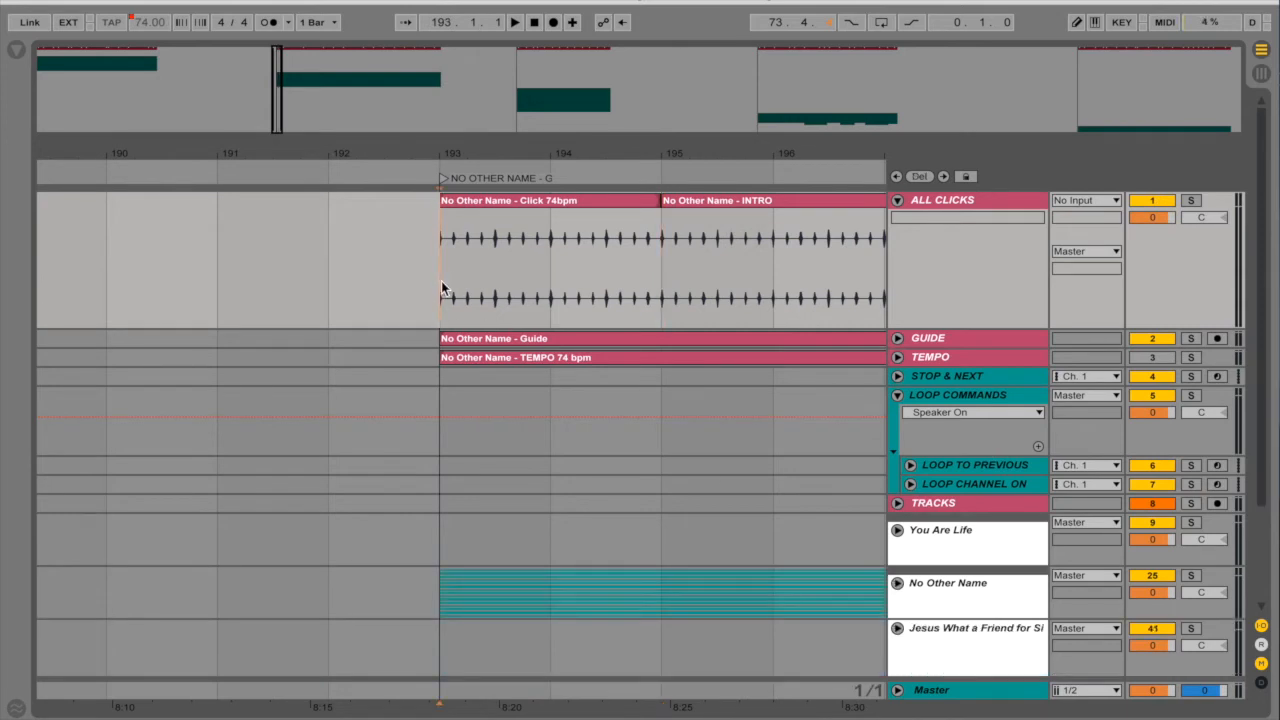
double_click(643, 358)
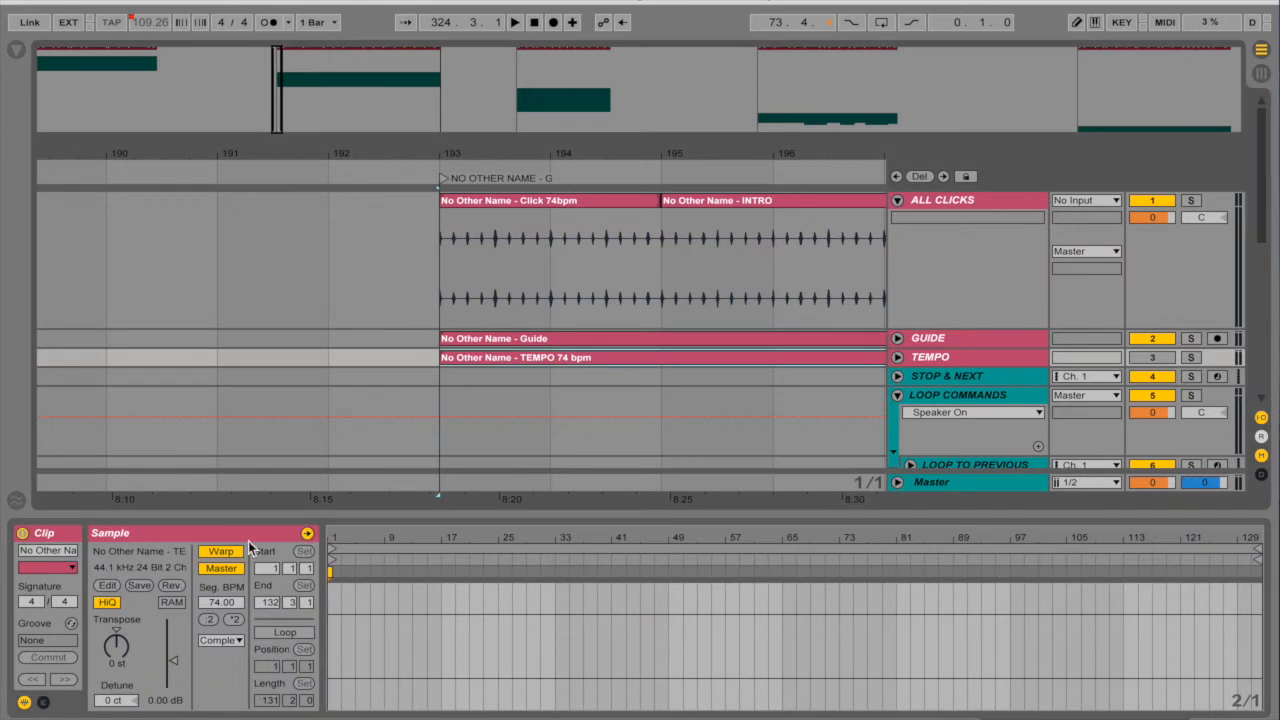
left_click(436, 273)
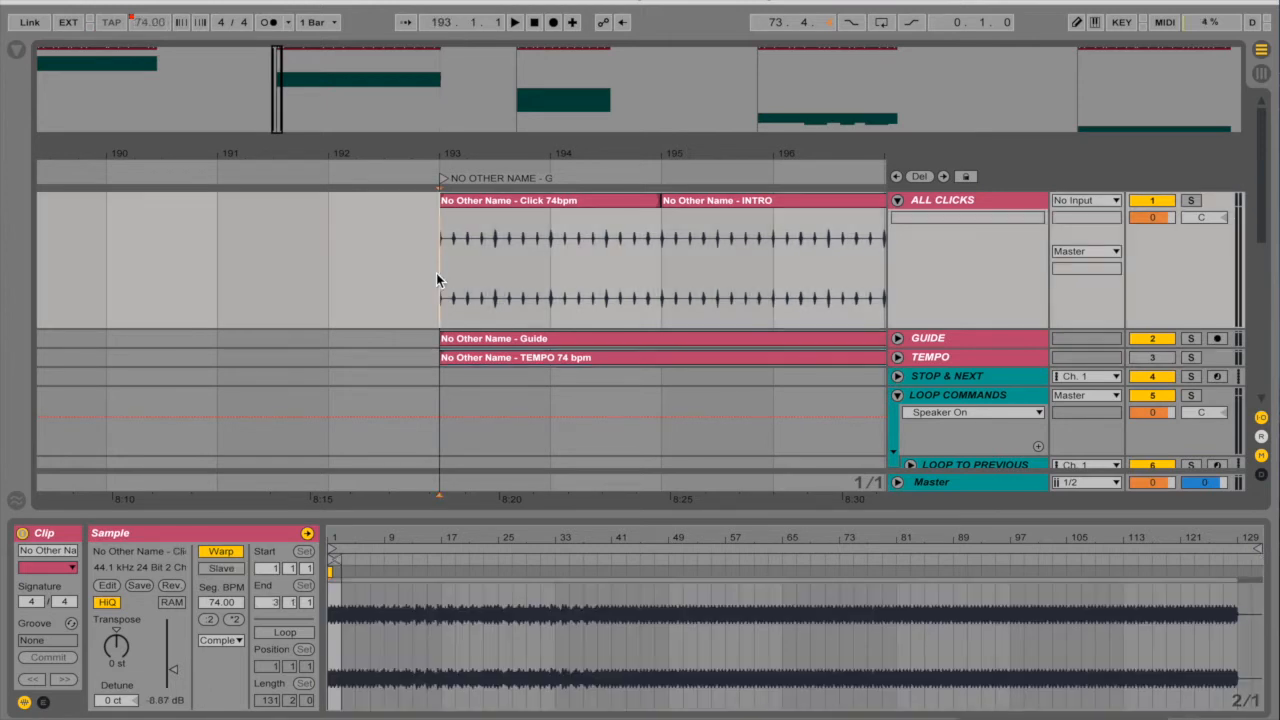
left_click(609, 358)
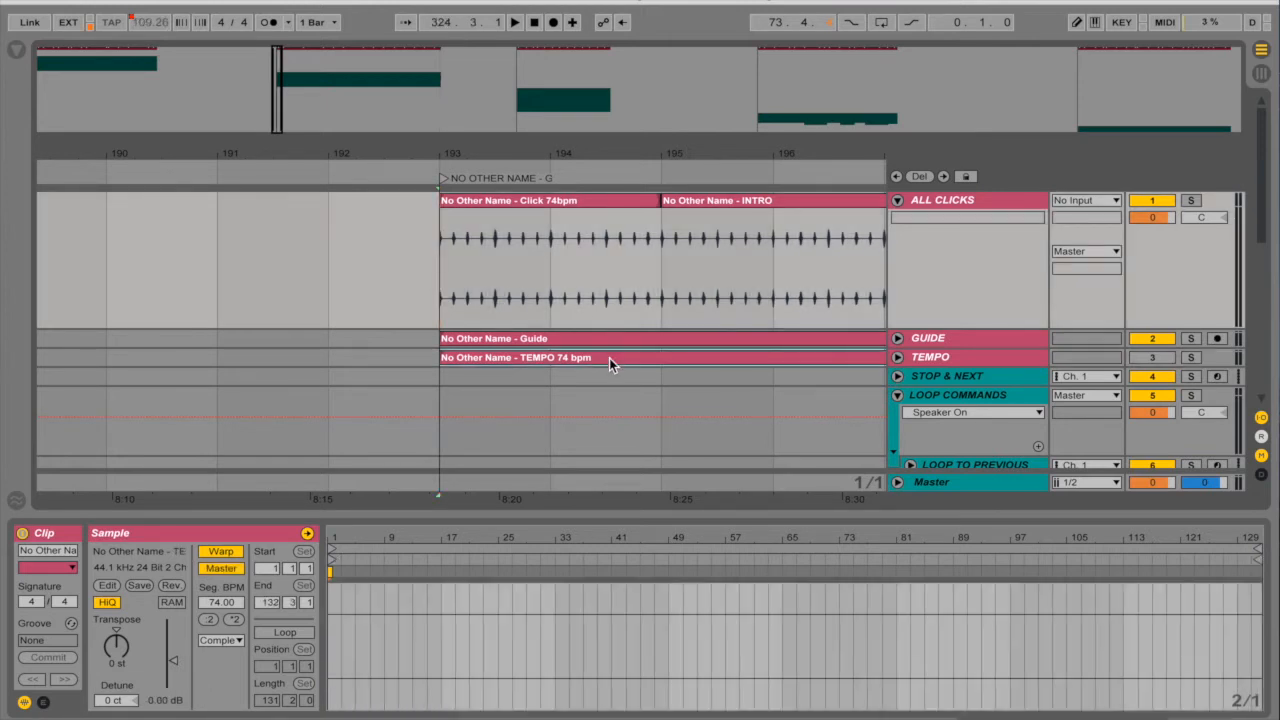
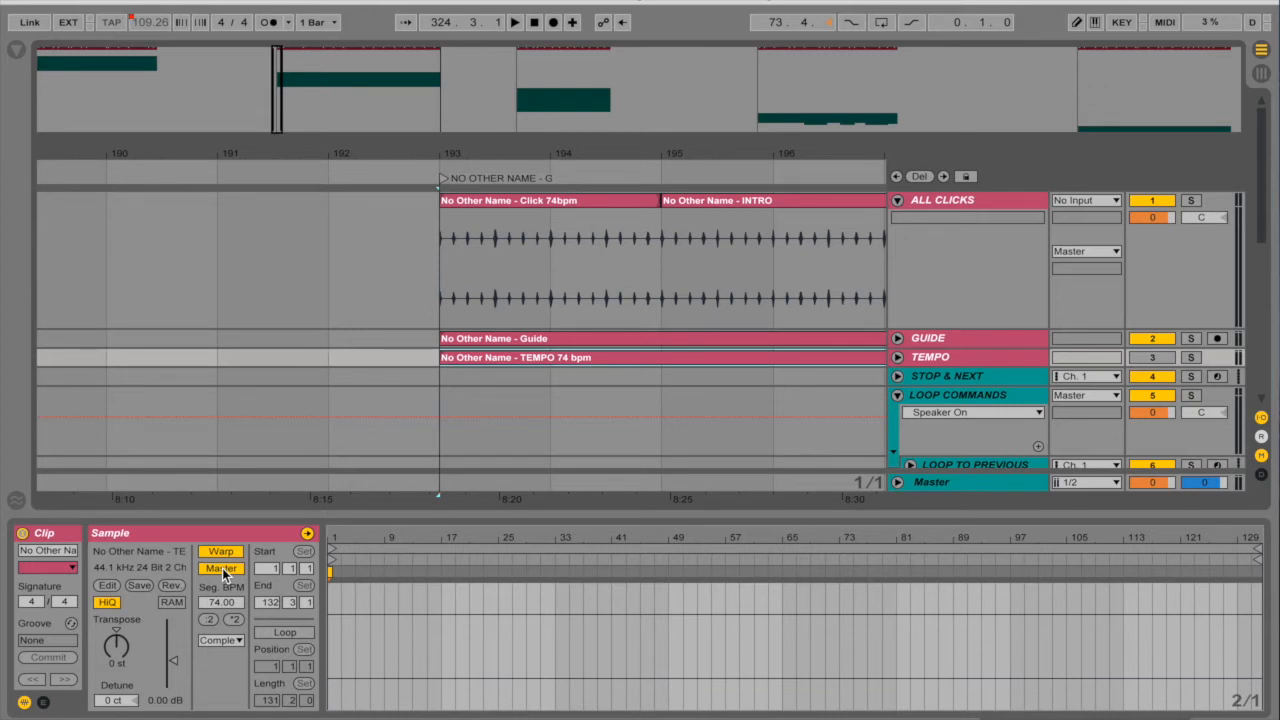
left_click(222, 568)
key("super+z")
left_click_drag(600, 513, 600, 705)
- Check the tempo clip of Jesus What a Friend for Sinners and compare the project tempo at its start with No Other Name's start
left_click(447, 297)
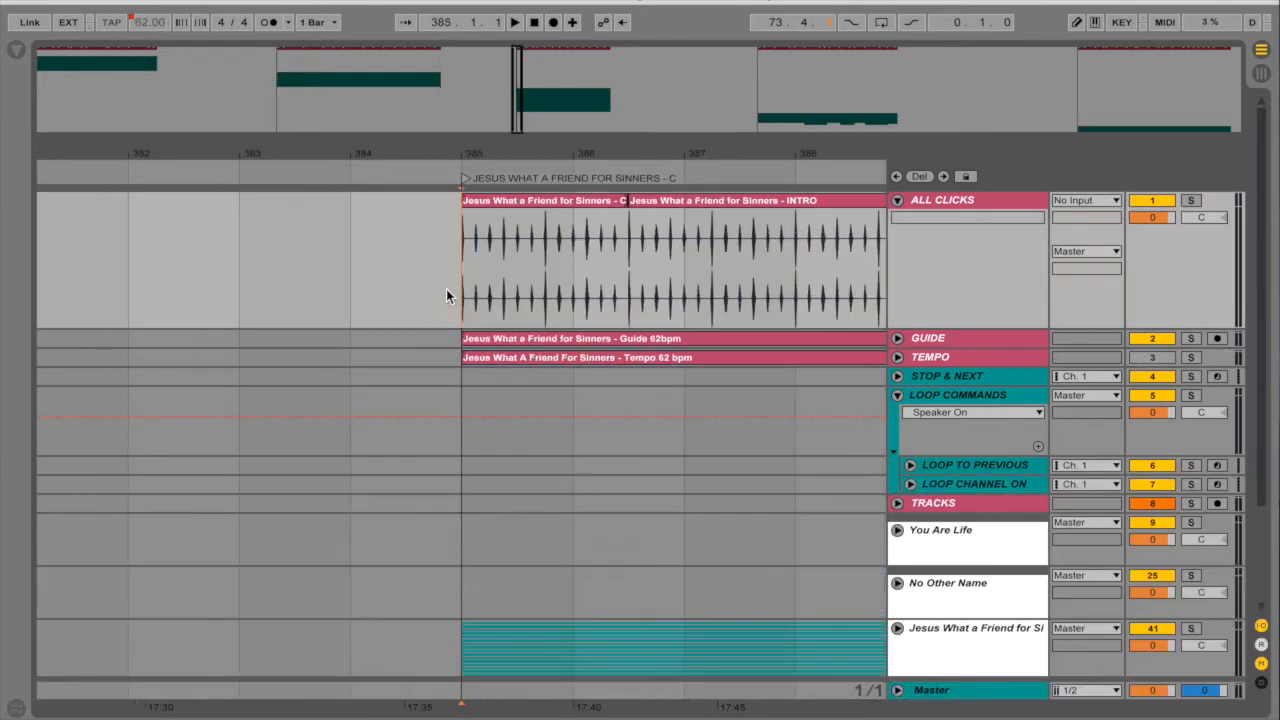
left_click(528, 357)
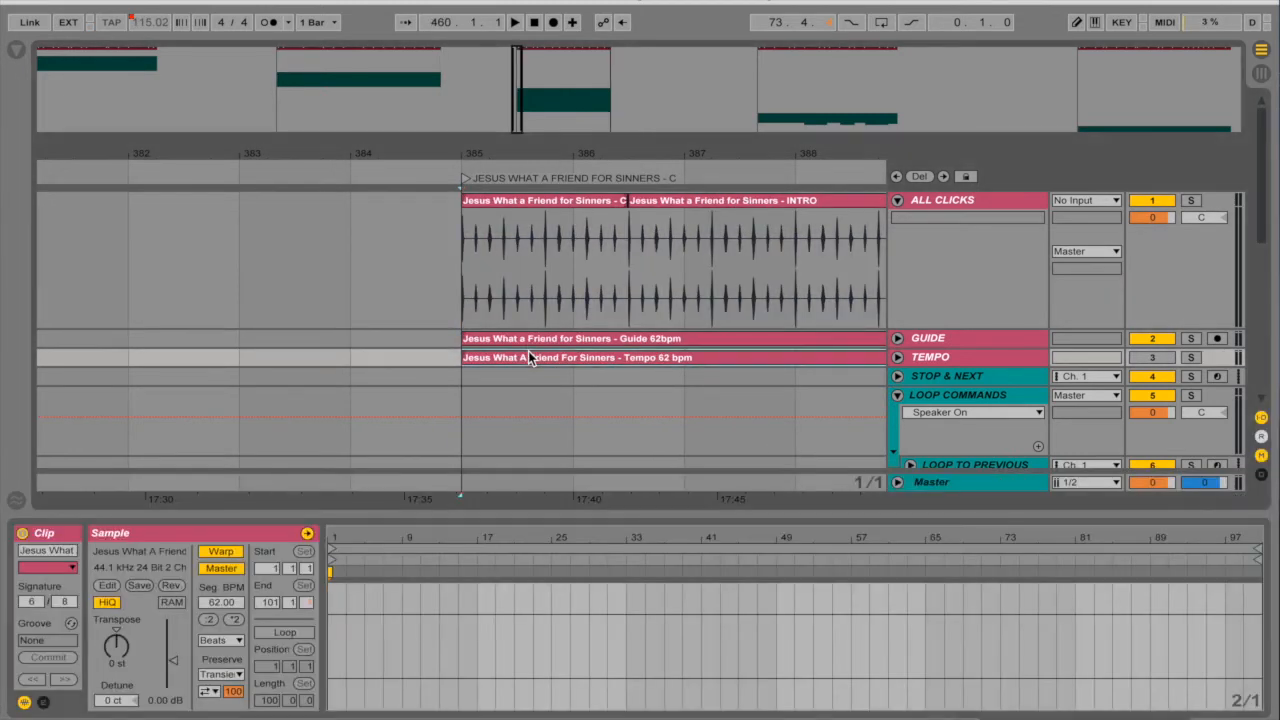
left_click_drag(563, 507, 563, 705)
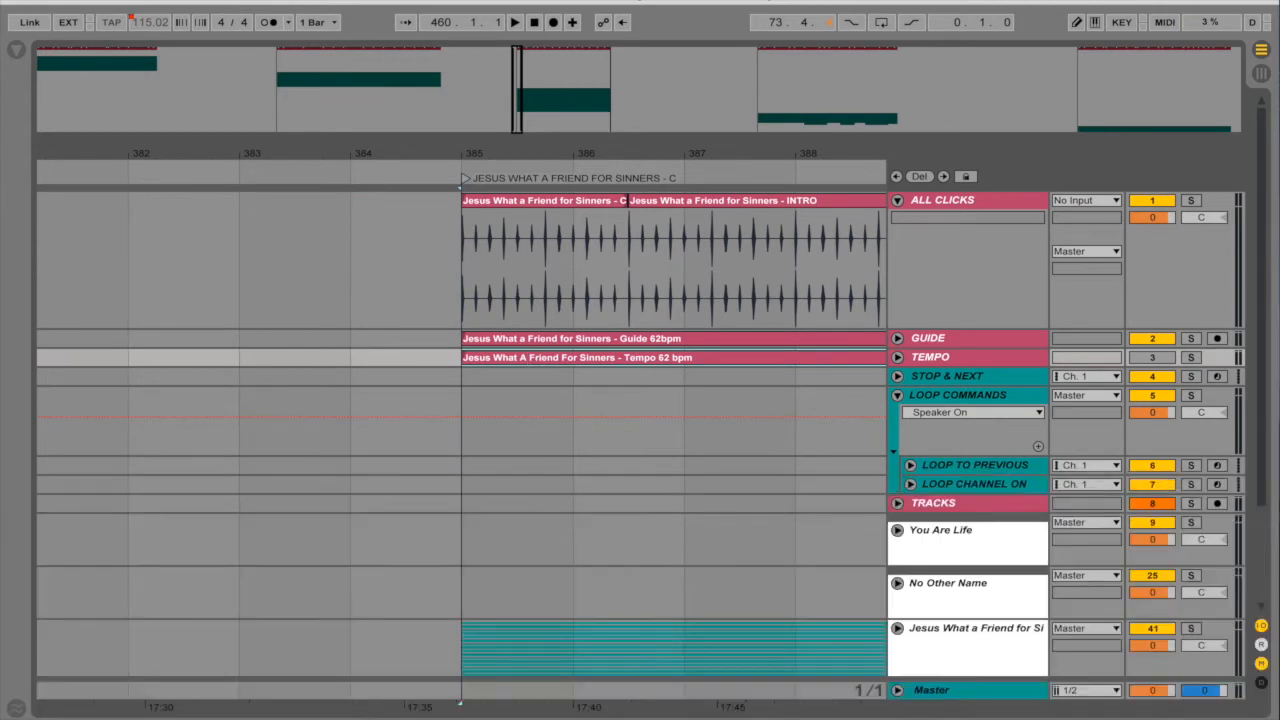
left_click(458, 293)
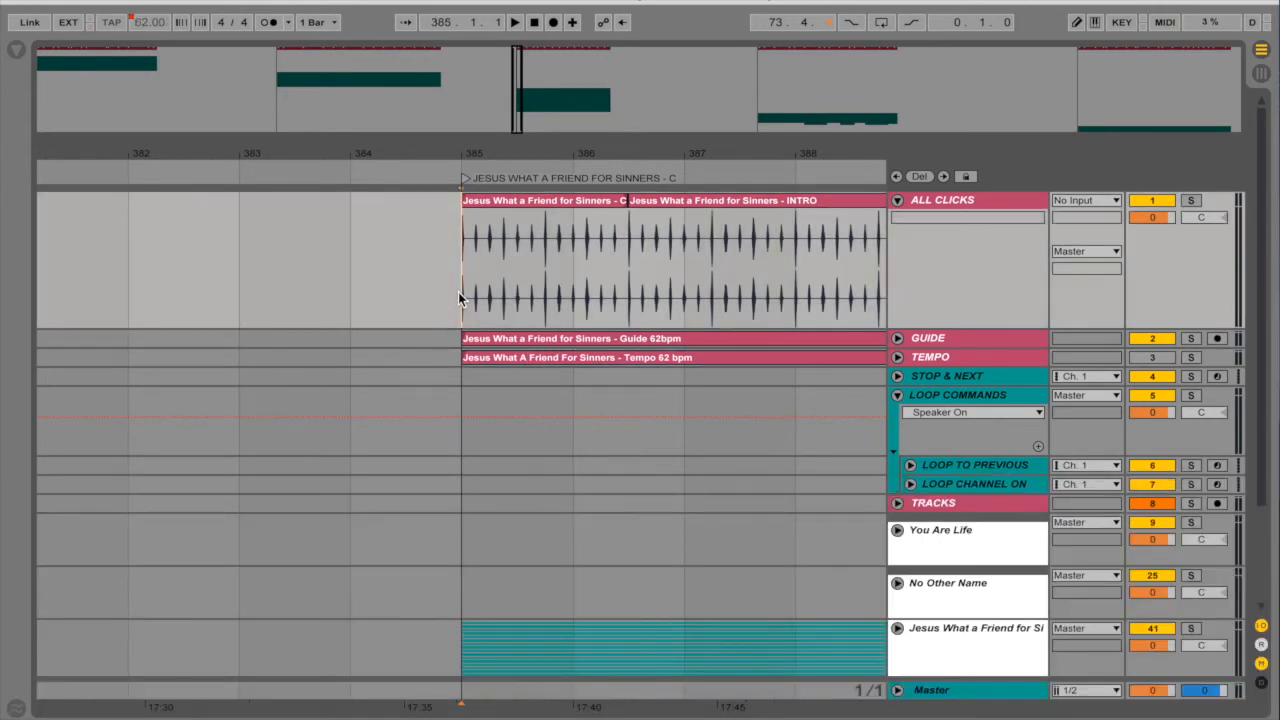
key("alt+Left")
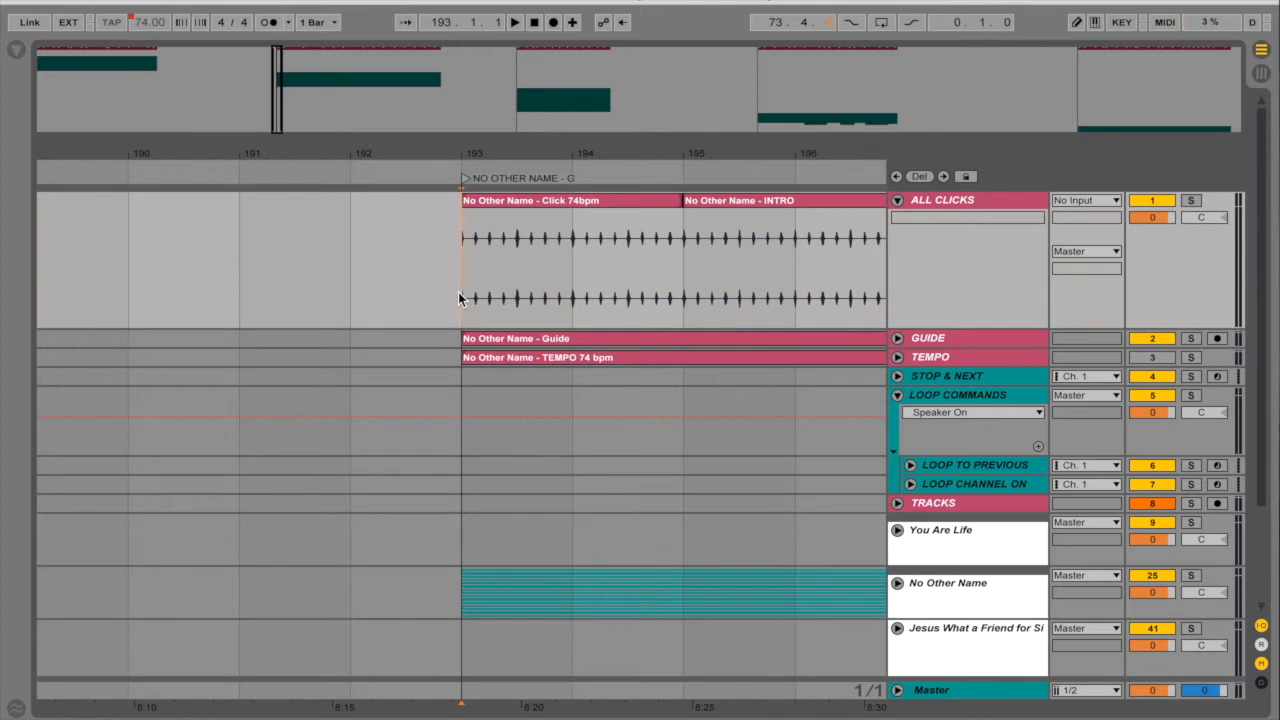
key("alt+Right")
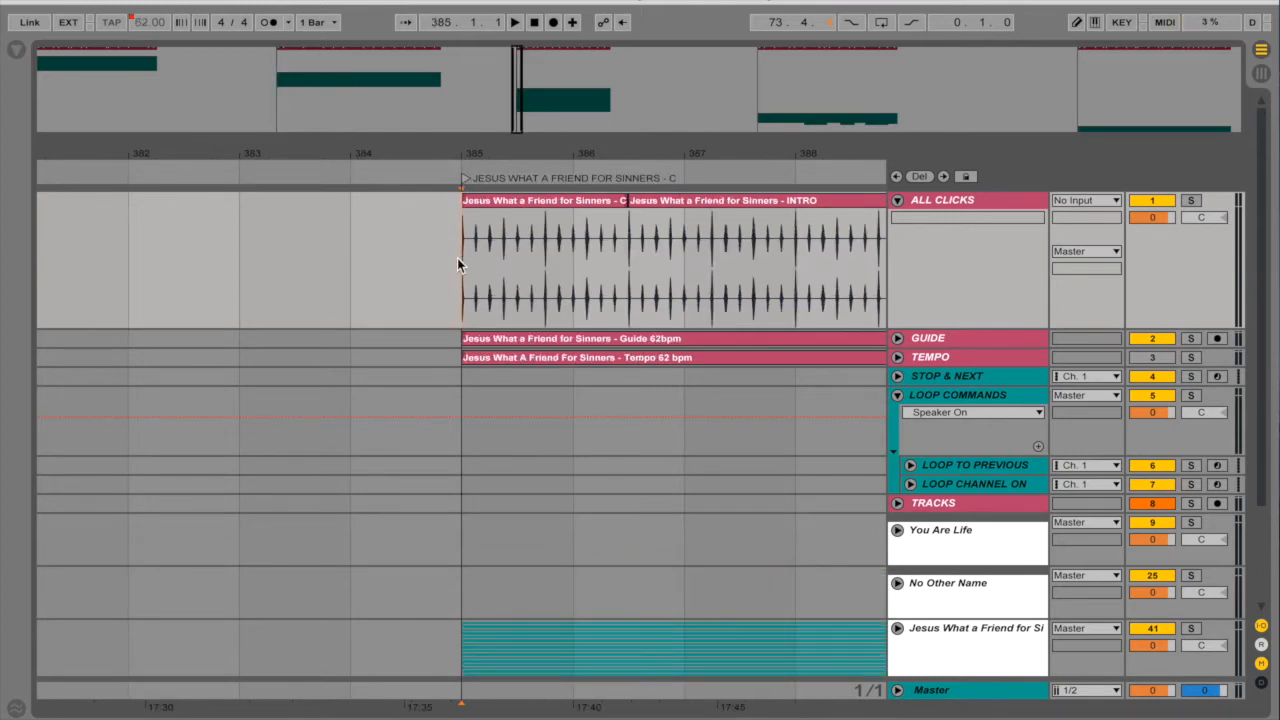
- Play Jesus What a Friend for Sinners from bar 385 and set the Master volume to -12.2 dB
key("space")
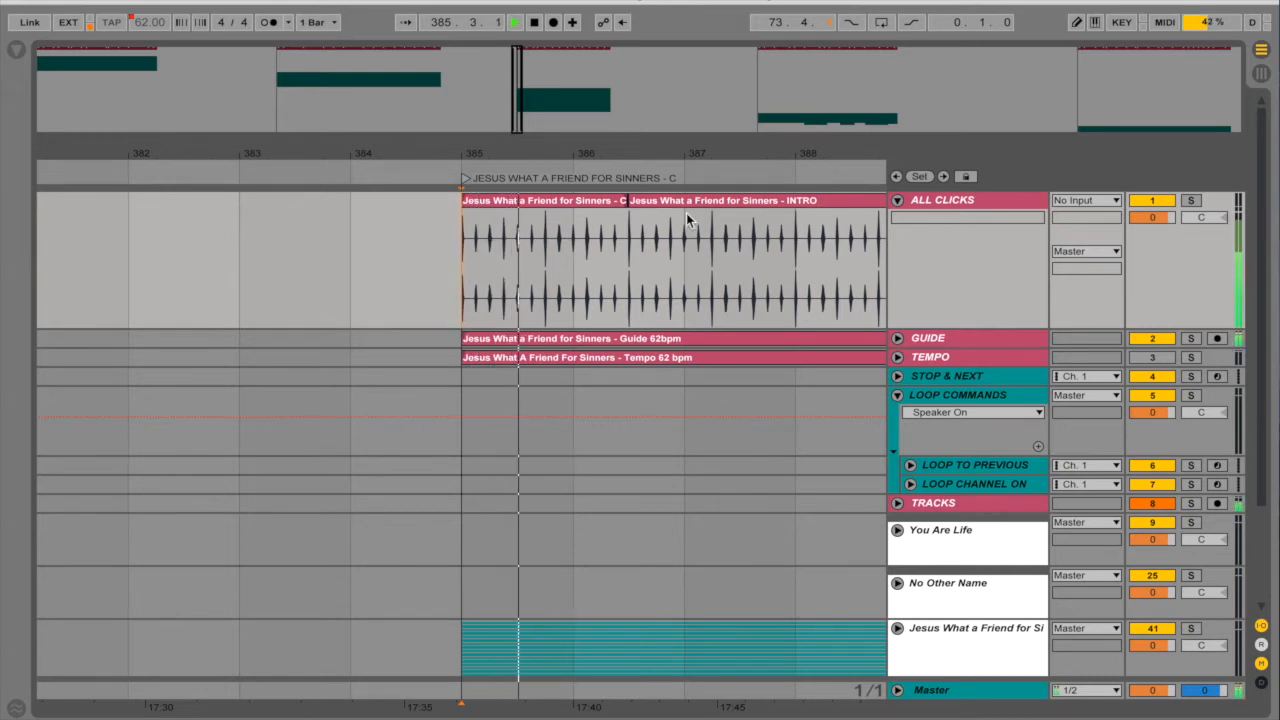
key("Tab")
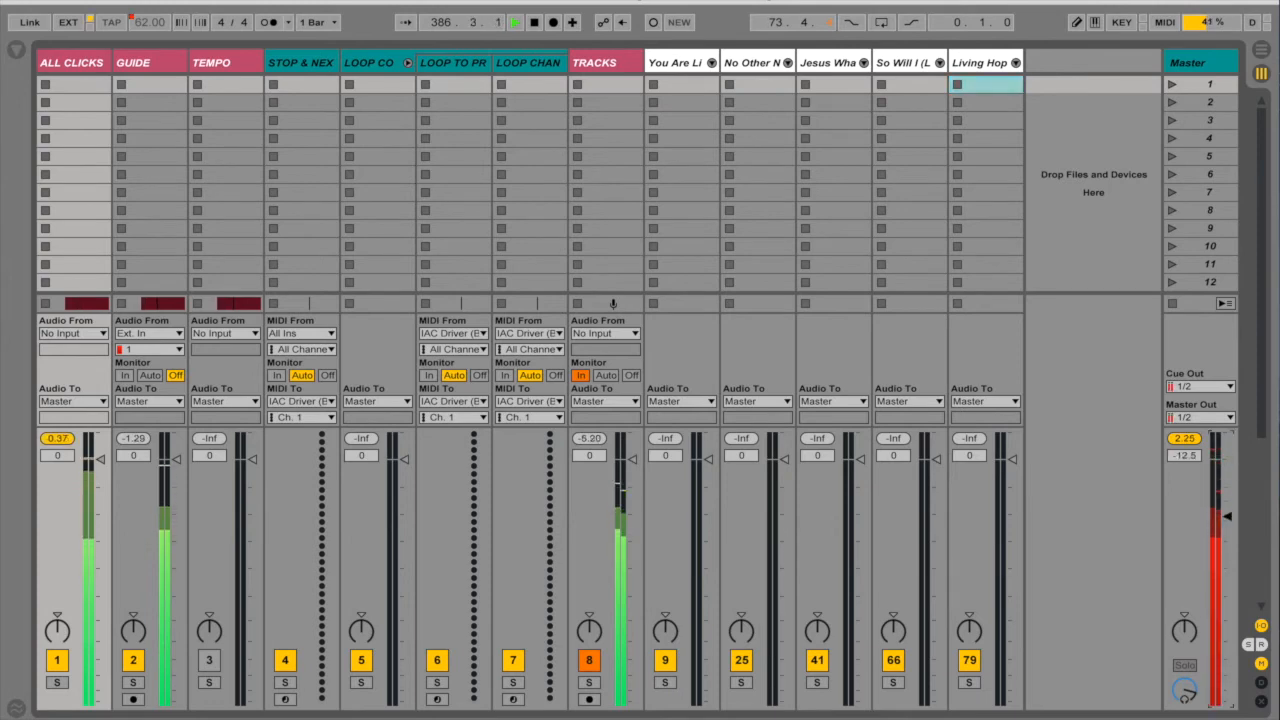
left_click_drag(1227, 516, 1226, 515)
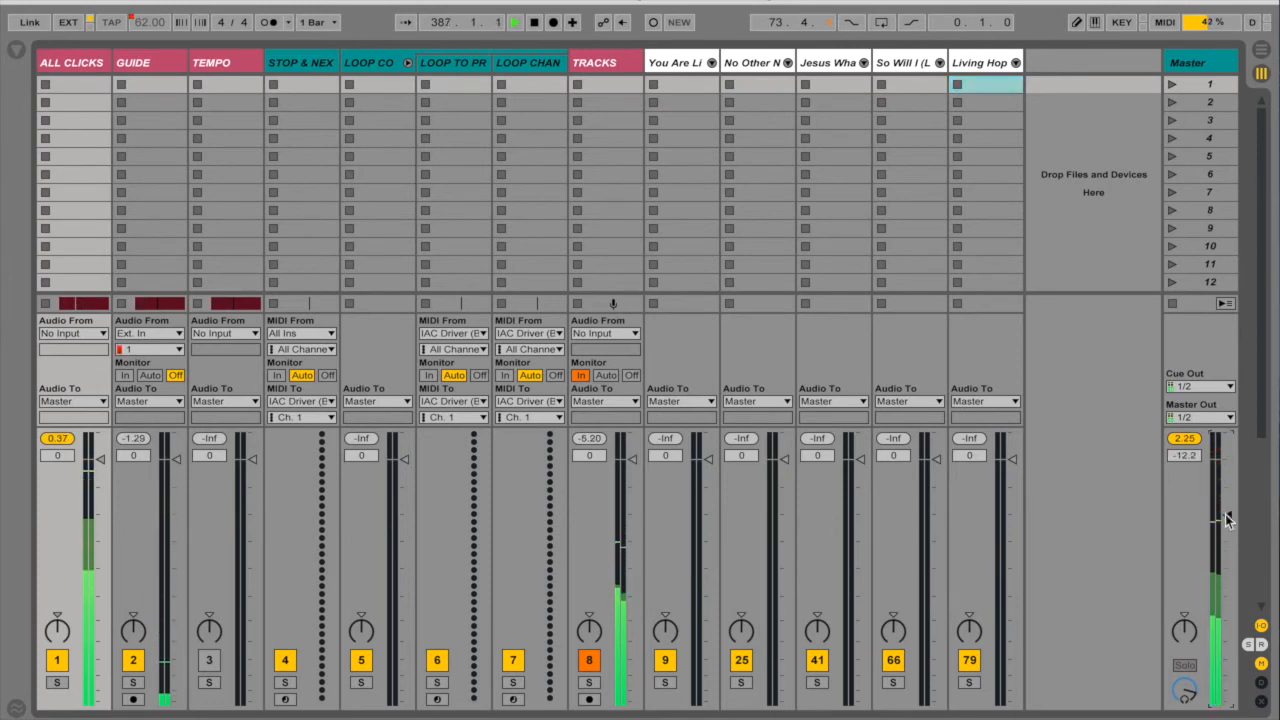
key("Tab")
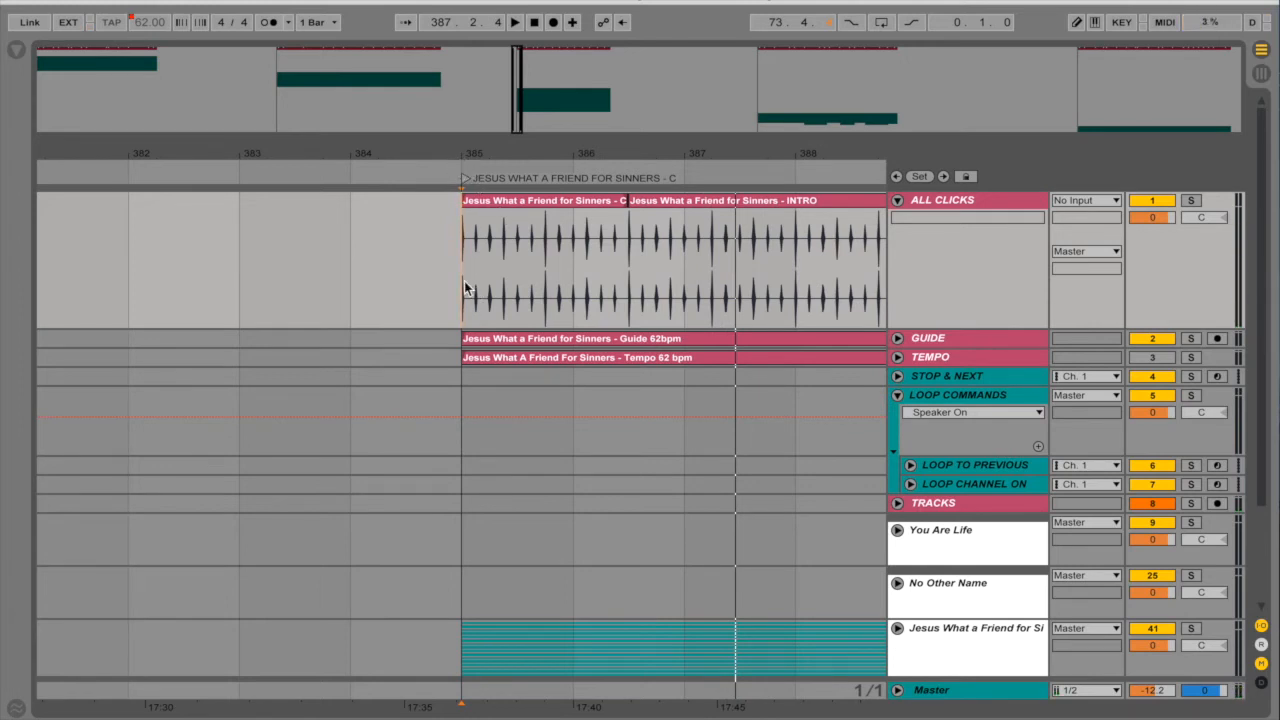
- Select bar 385 of the ALL CLICKS track to examine how the 4/4 grid divides the song's click
left_click(568, 288)
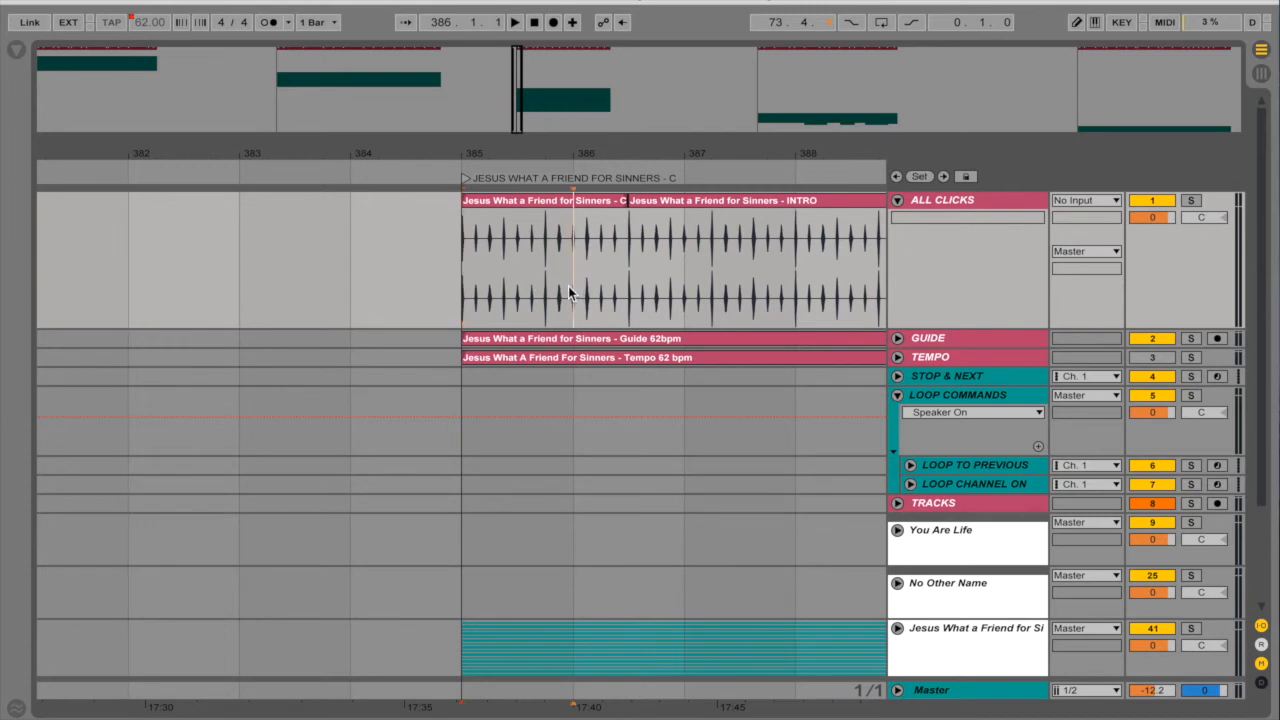
key("plus")
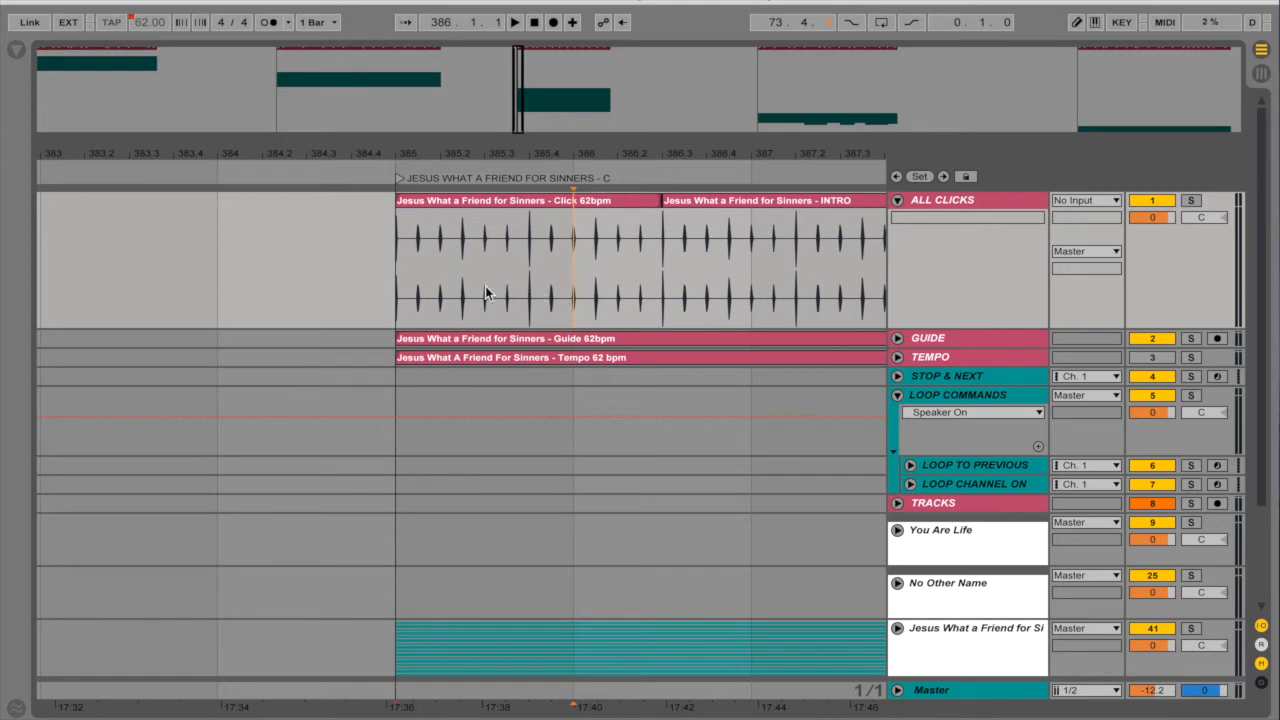
left_click(412, 289, "shift")
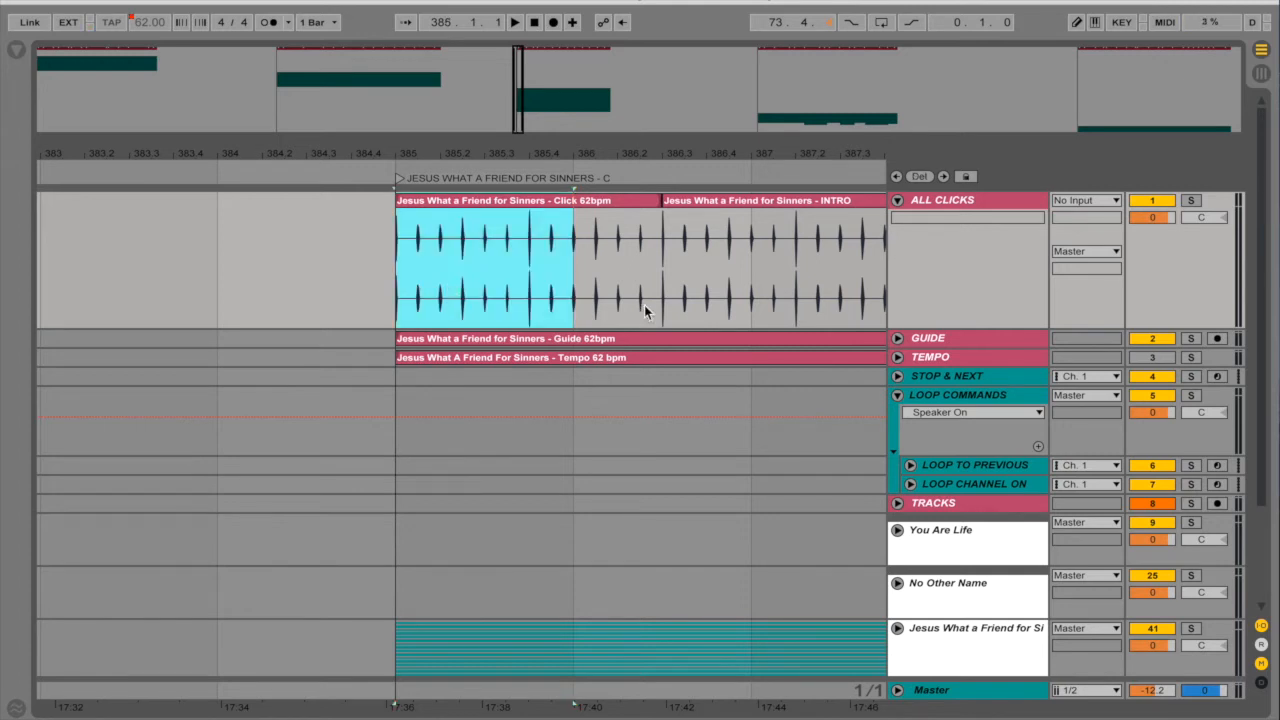
- Try deleting the time of bar 386 across all tracks, play the shortened intro and undo the deletion
left_click(563, 263)
left_click(773, 262, "shift")
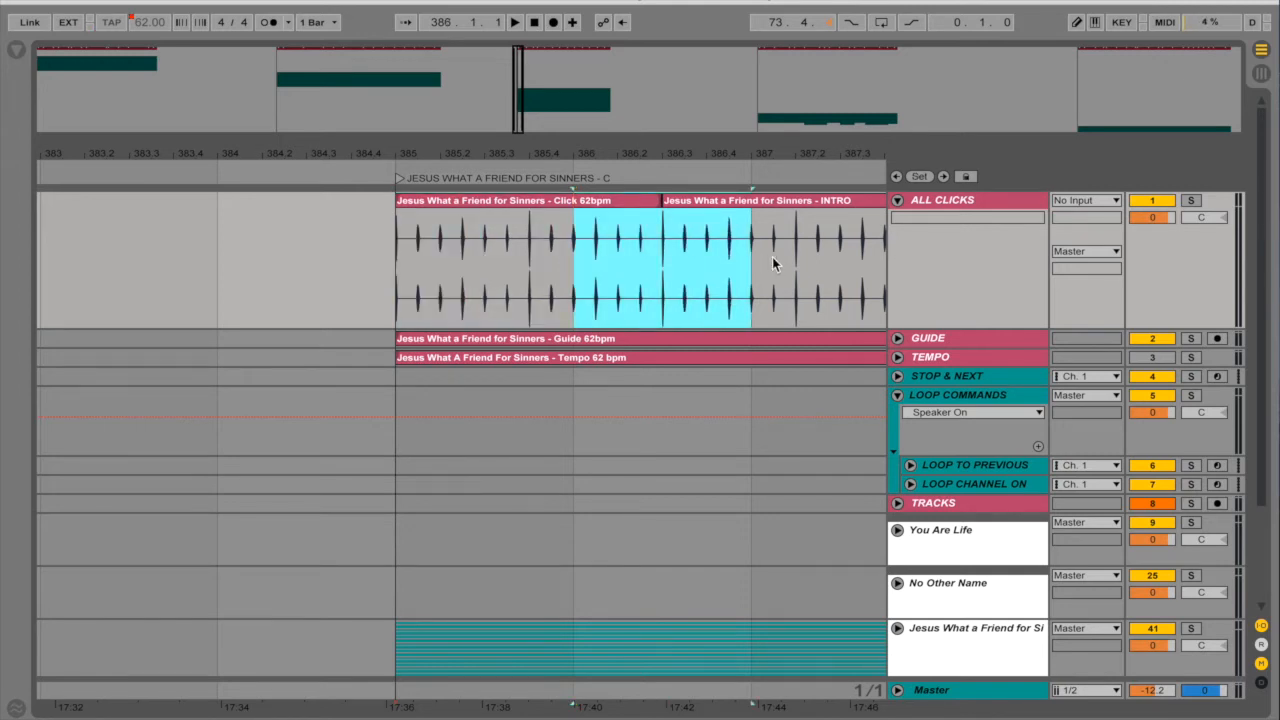
key("ctrl+shift+Delete")
left_click(468, 266)
key("space")
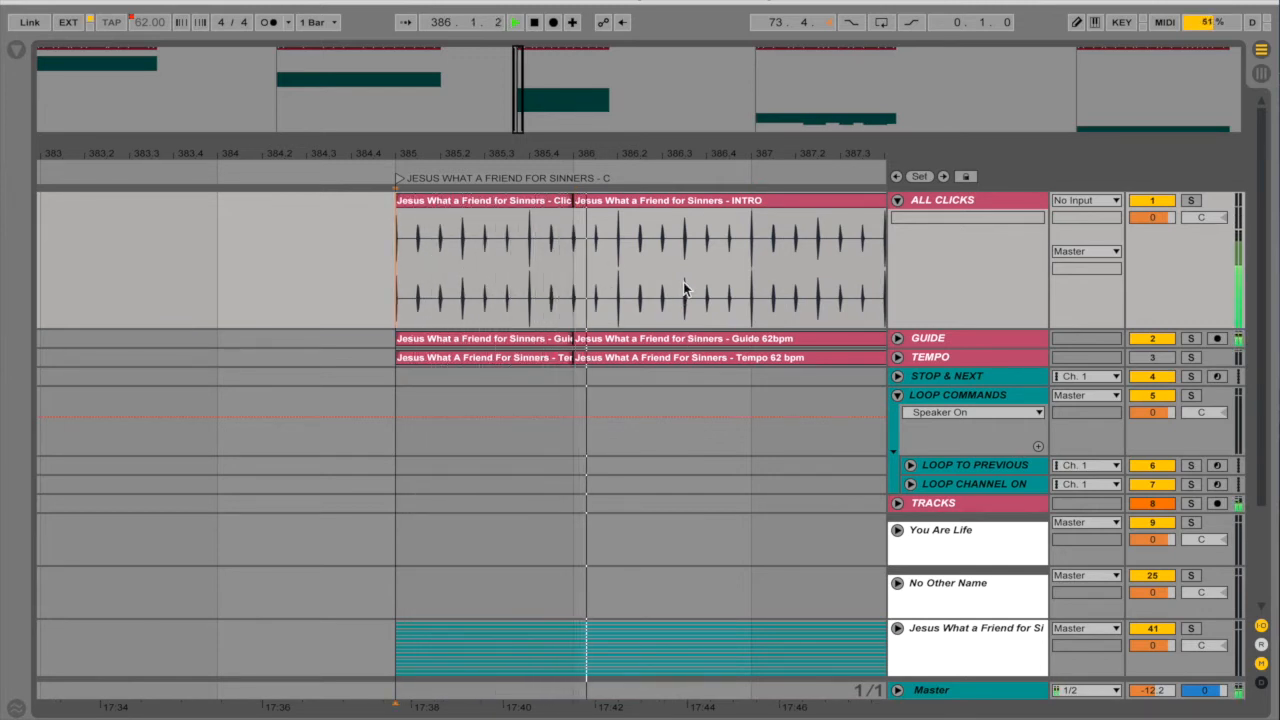
key("space")
key("super+z")
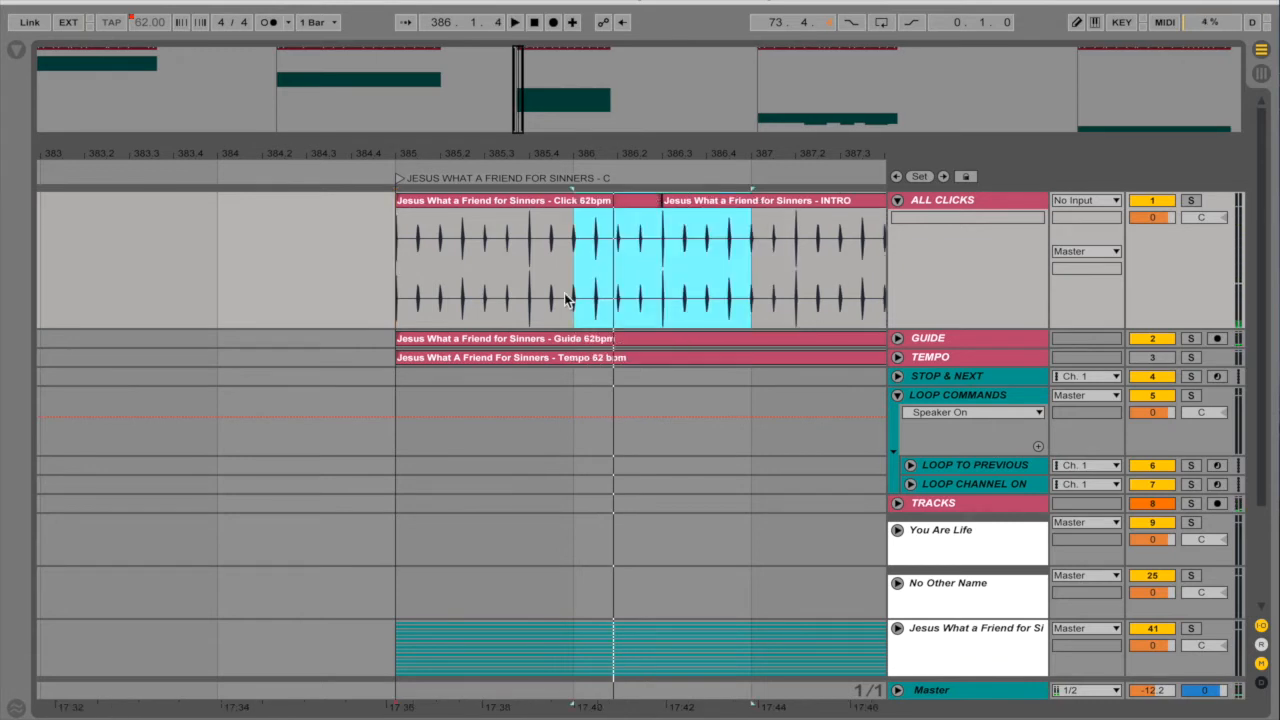
- Examine the click's bar 385 against the grid and compare it with the starts of You Are Life and No Other Name
left_click(573, 287)
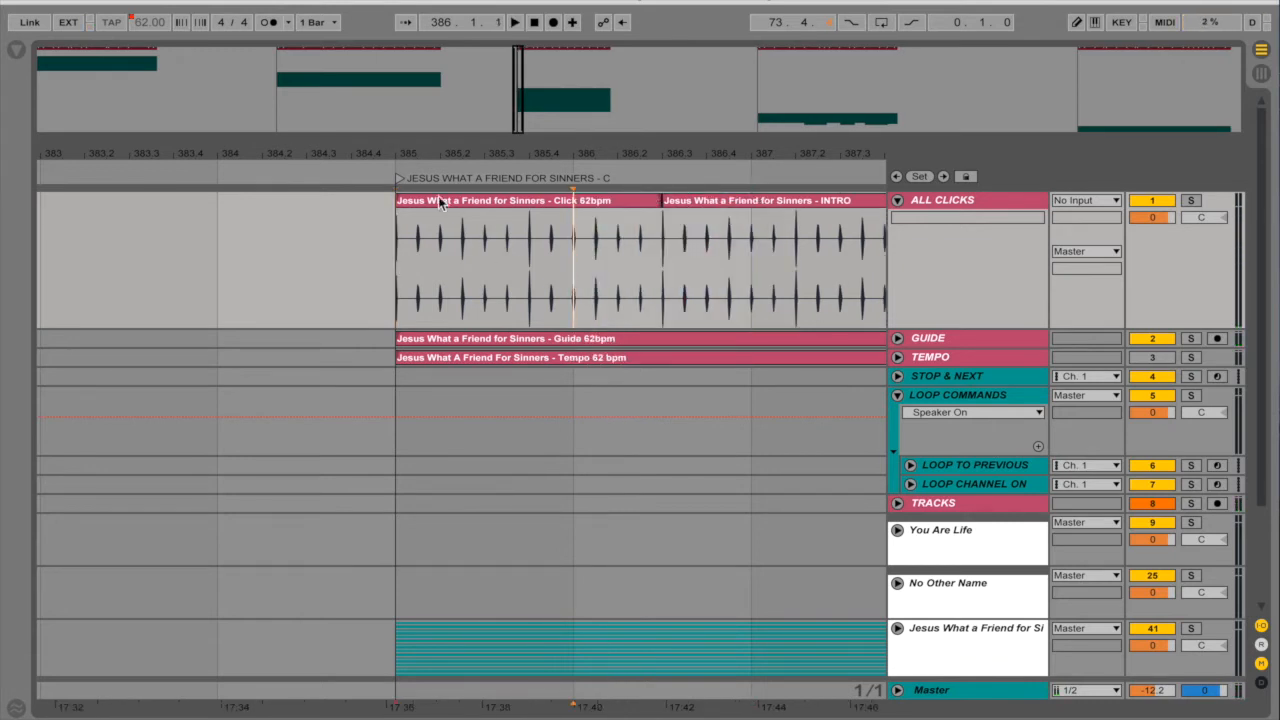
left_click(399, 263, "shift")
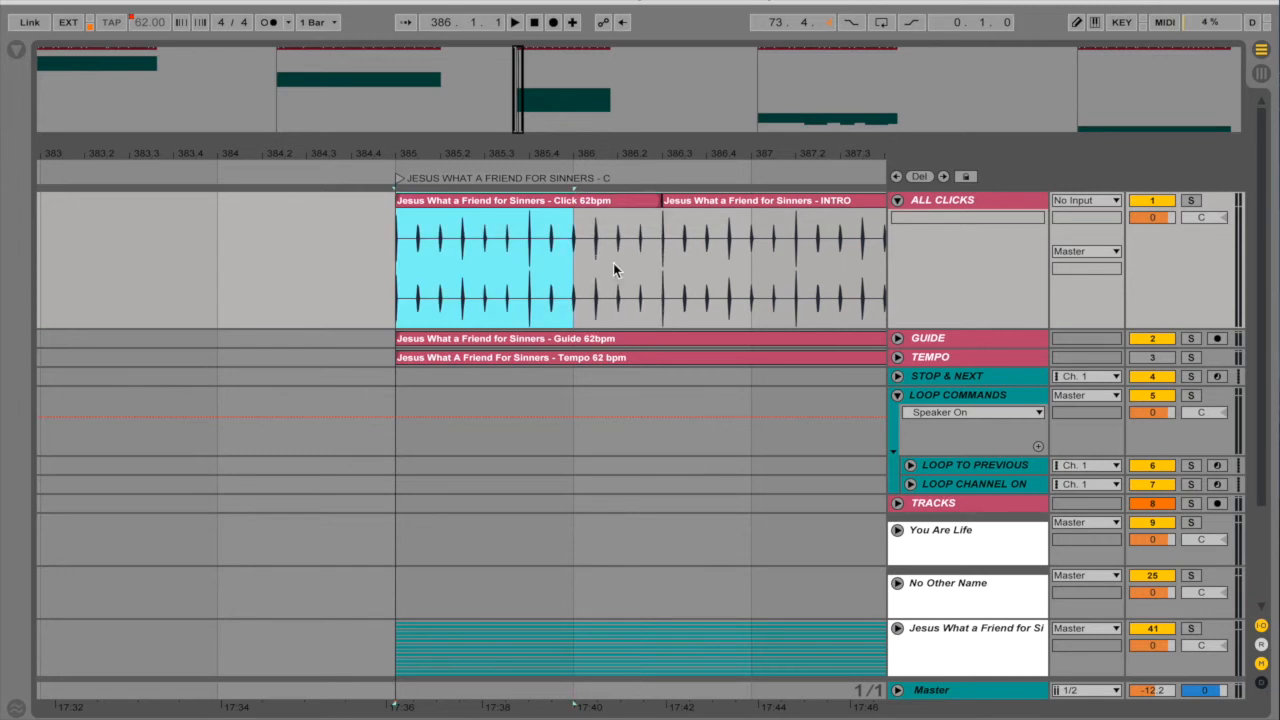
left_click_drag(603, 268, 320, 273)
left_click(389, 271)
key("Home")
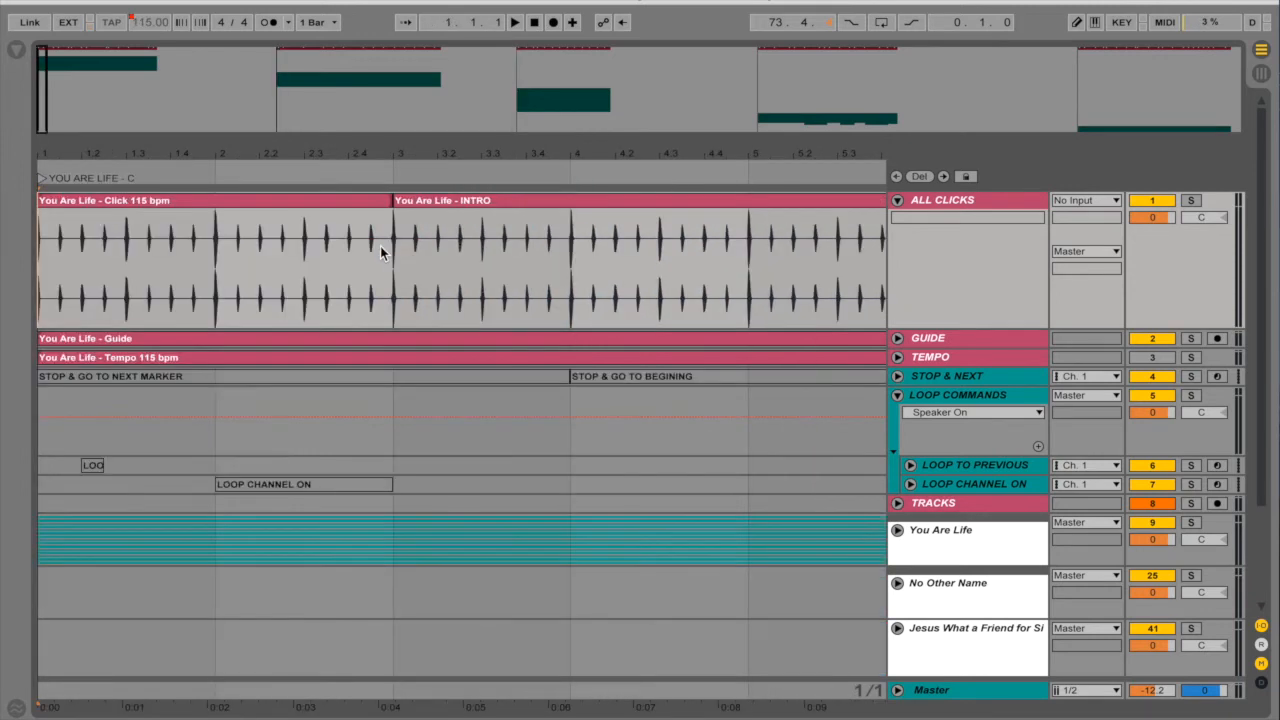
key("Right")
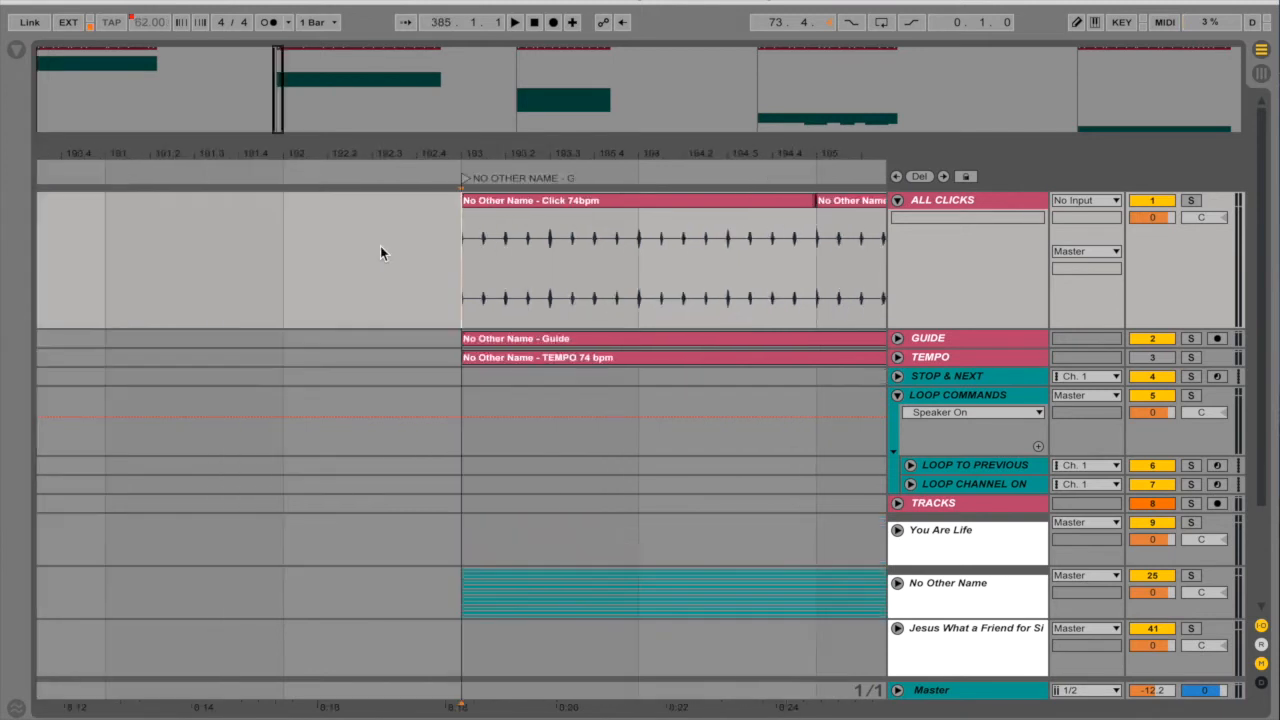
key("Right")
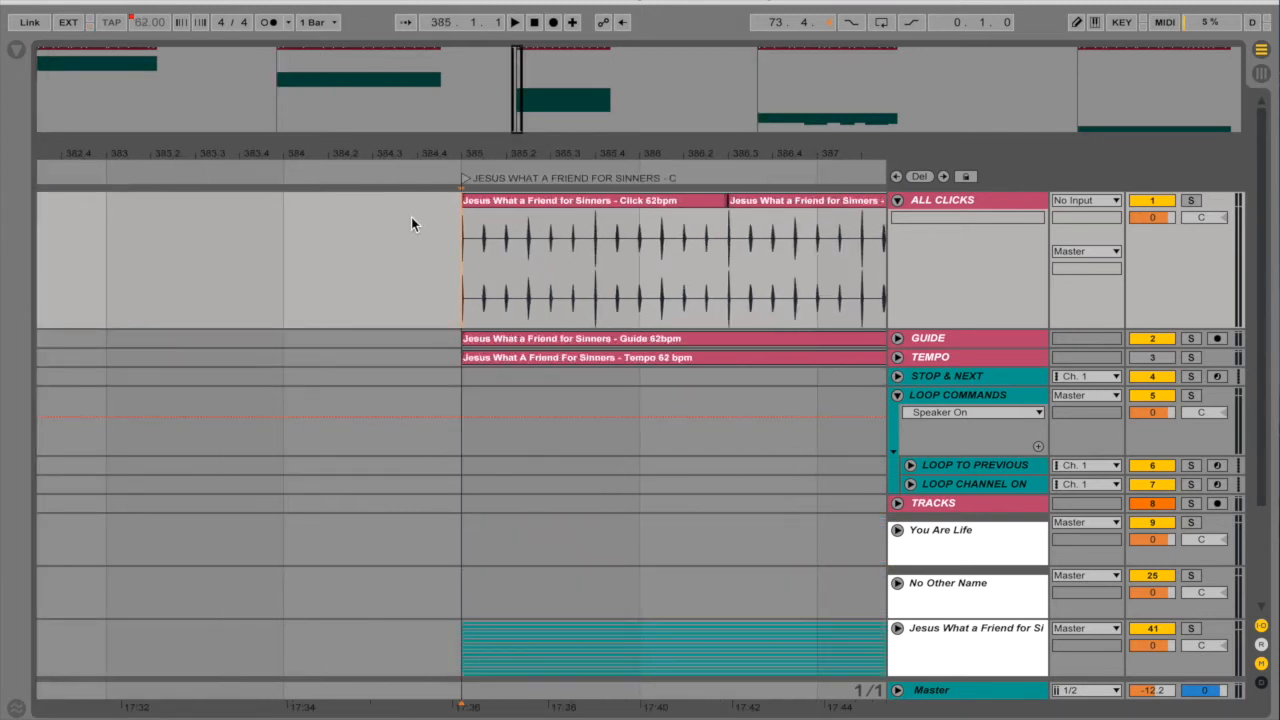
- Insert a 6/8 time signature change at bar 385, the start of Jesus What a Friend for Sinners
left_click(464, 165)
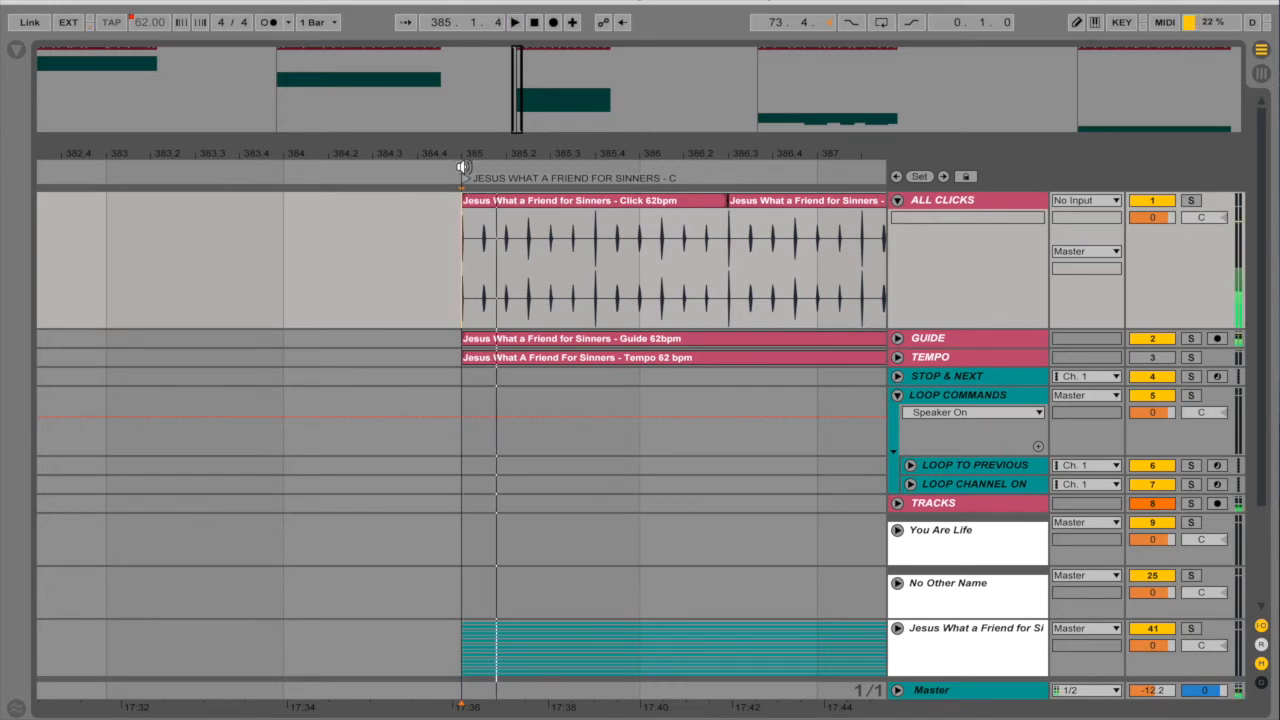
key("space")
right_click(464, 166)
left_click(484, 176)
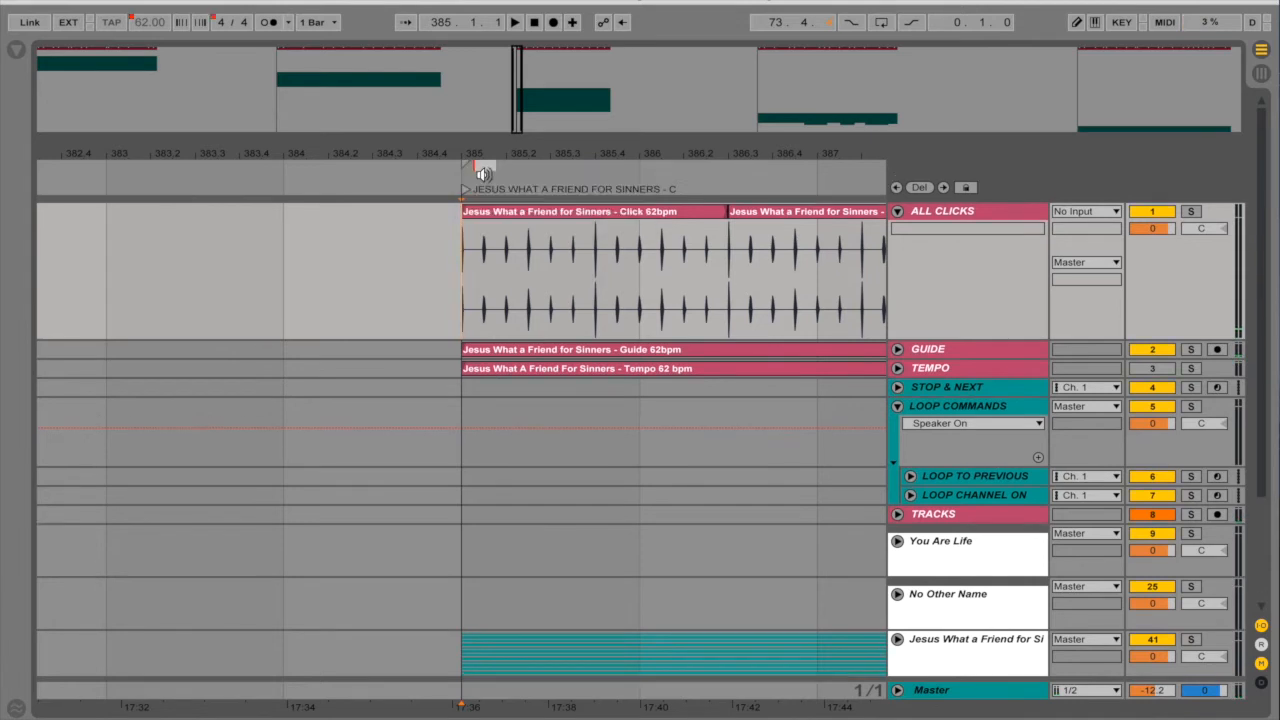
type("6/8")
key("Return")
- Check the click waveform's bars from 385 onward against the 6/8 grid by selecting individual bars
mouse_move(584, 271)
left_mouse_down()
mouse_move(735, 272)
mouse_move(829, 294)
left_mouse_up()
left_click(454, 280)
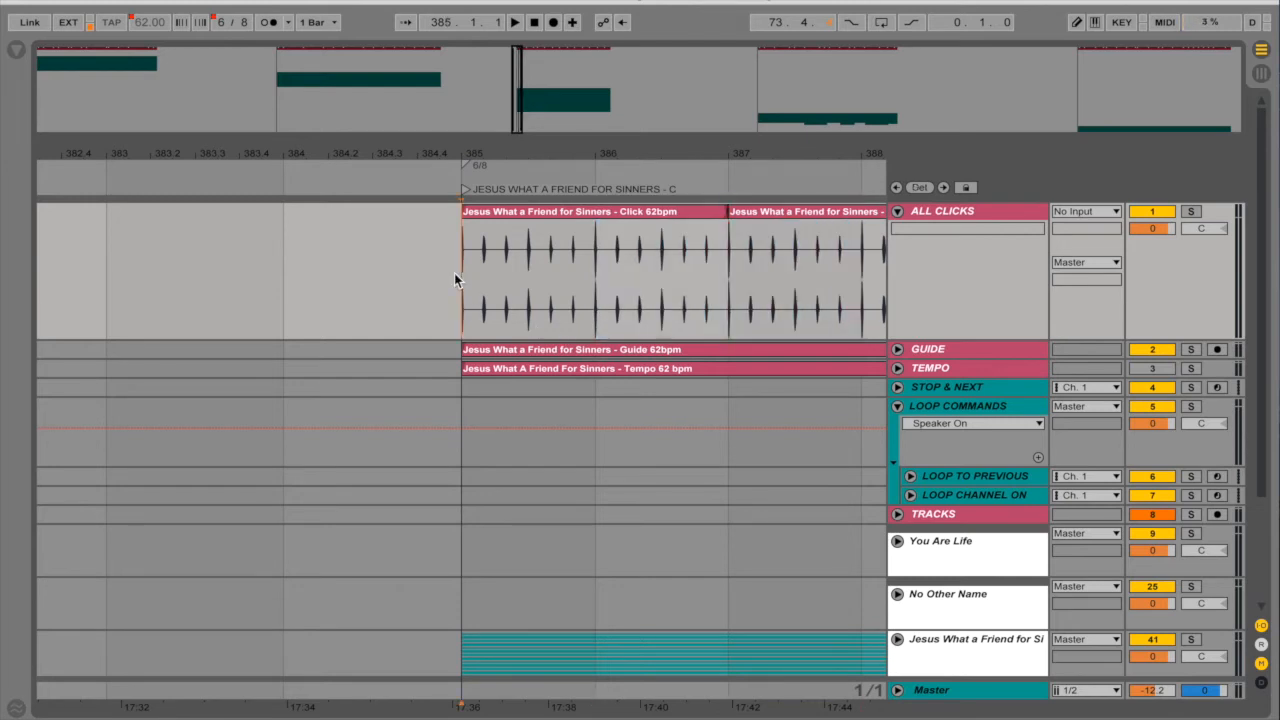
left_click(595, 273)
left_click(728, 273)
left_click_drag(728, 270, 587, 272)
left_click_drag(464, 287, 579, 292)
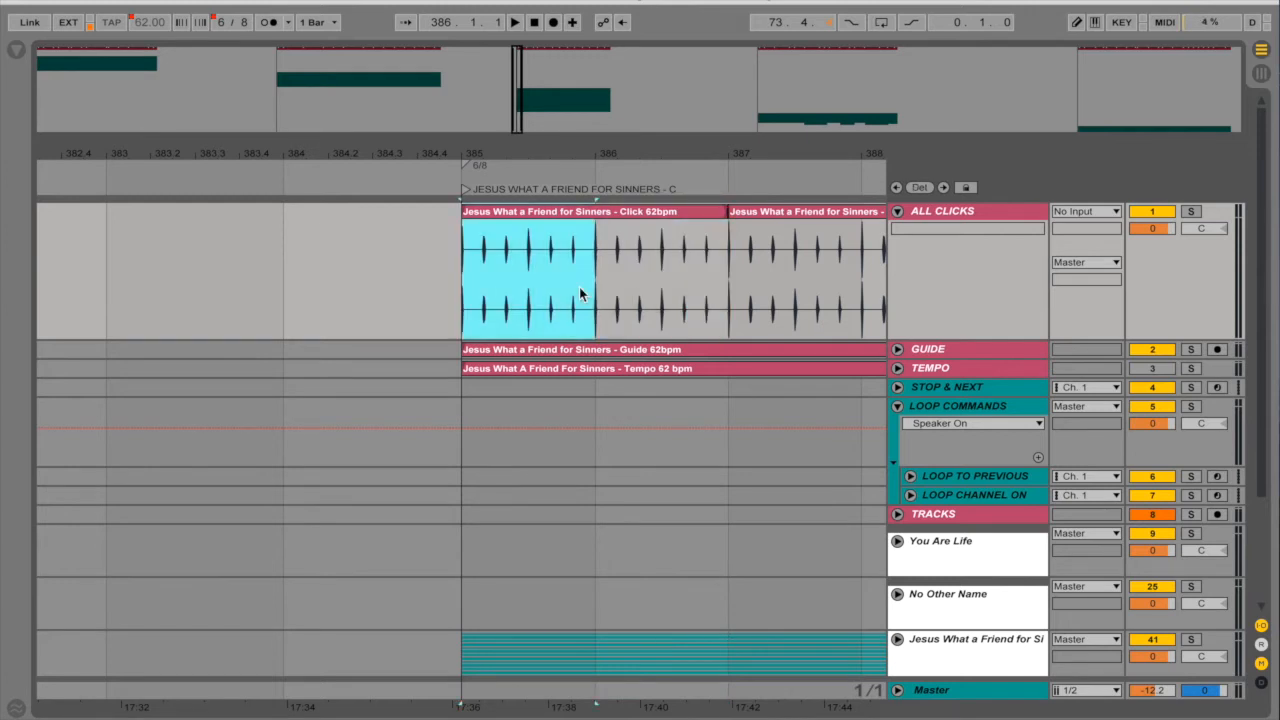
left_click(595, 286)
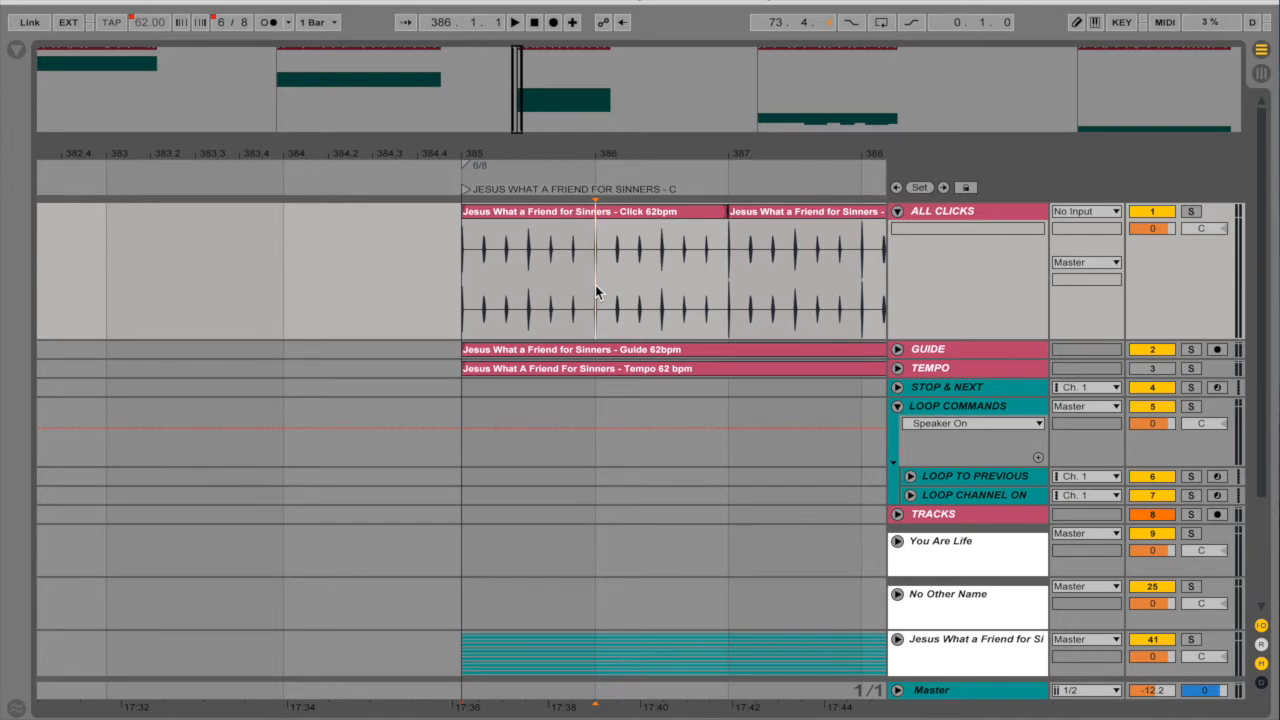
- Examine the click waveform at bar 385 against the 6/8 grid, selecting the bar and inspecting its beats at different magnifications
left_click_drag(460, 269, 605, 280)
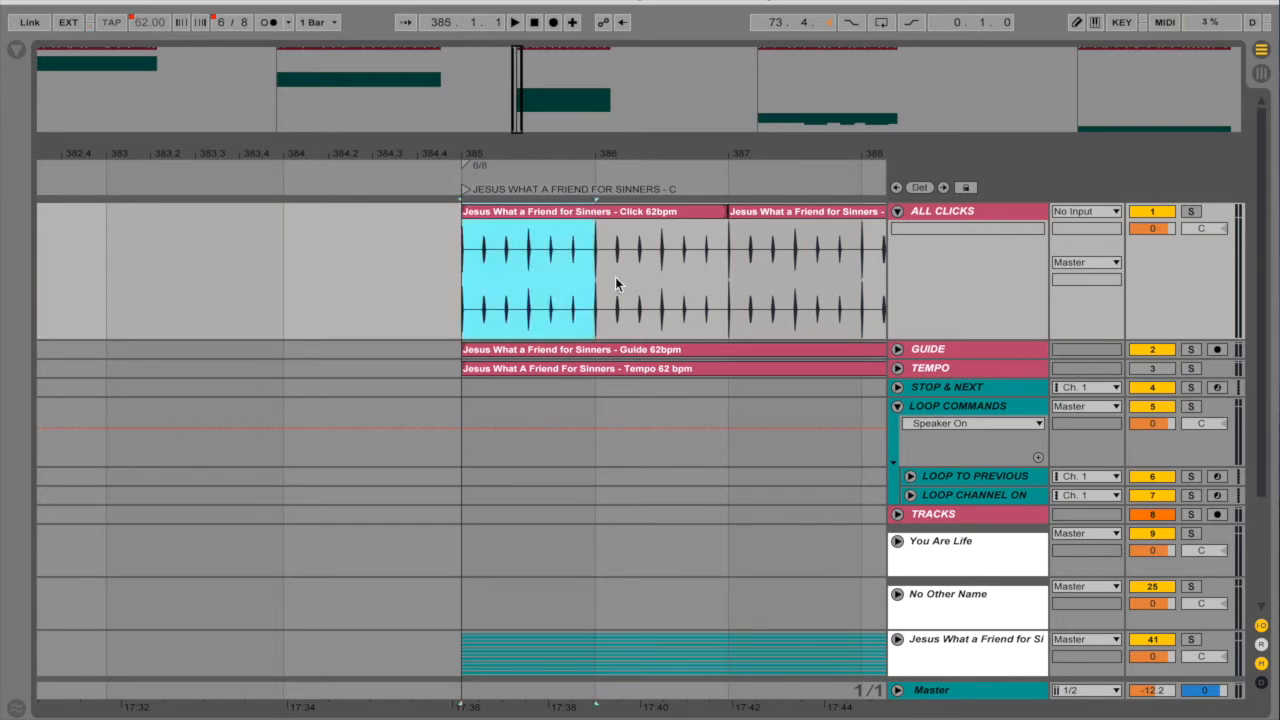
left_click(458, 273)
key("plus")
key("plus")
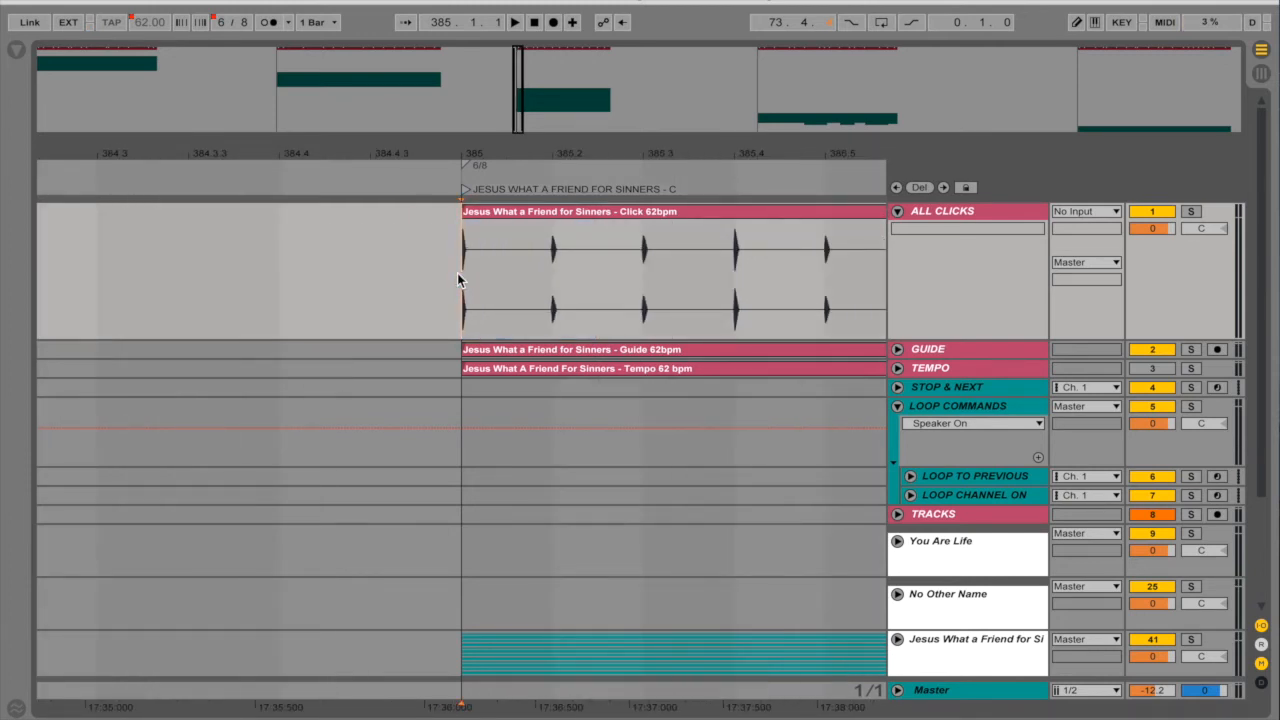
key("minus")
key("minus")
key("plus")
key("plus")
key("minus")
key("minus")
key("minus")
key("plus")
key("plus")
key("minus")
key("minus")
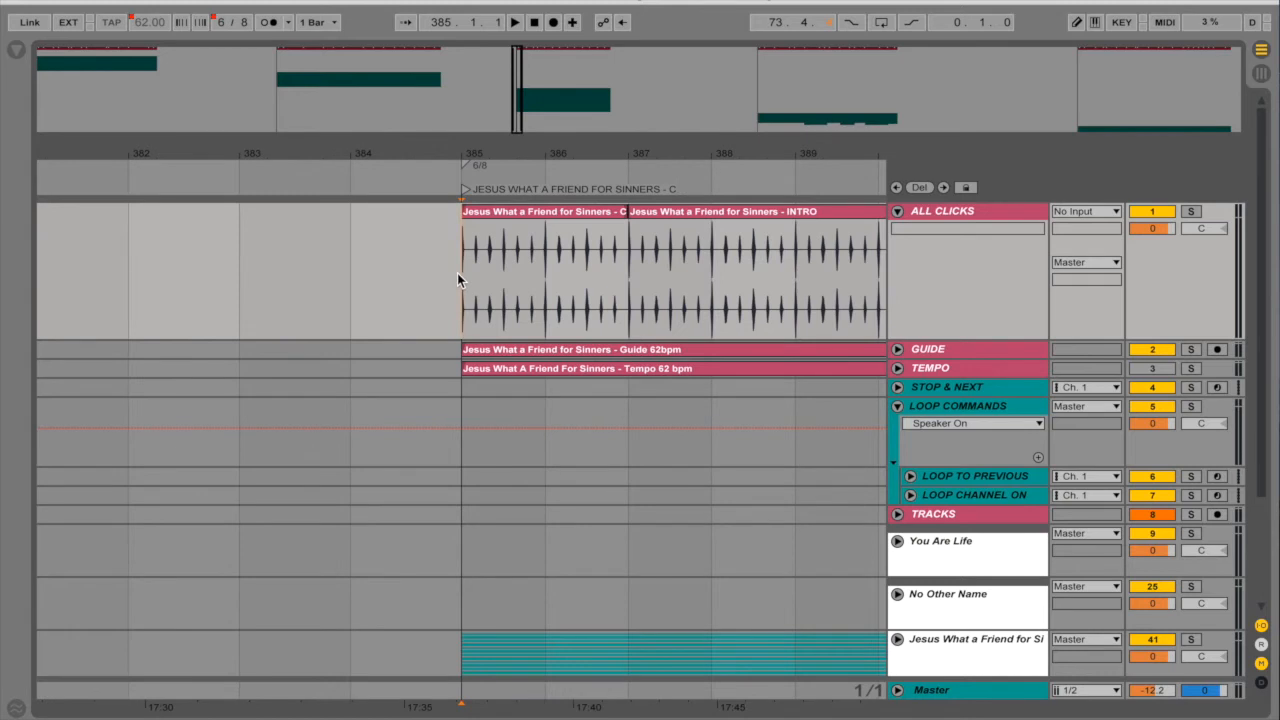
- Try narrower and wider grid settings on the arrangement and set the grid to 1/4 over the 6/8 click at bar 385
key("super+1")
key("super+1")
key("super+1")
key("super+1")
key("super+1")
key("super+2")
key("super+2")
key("super+2")
key("super+2")
key("super+2")
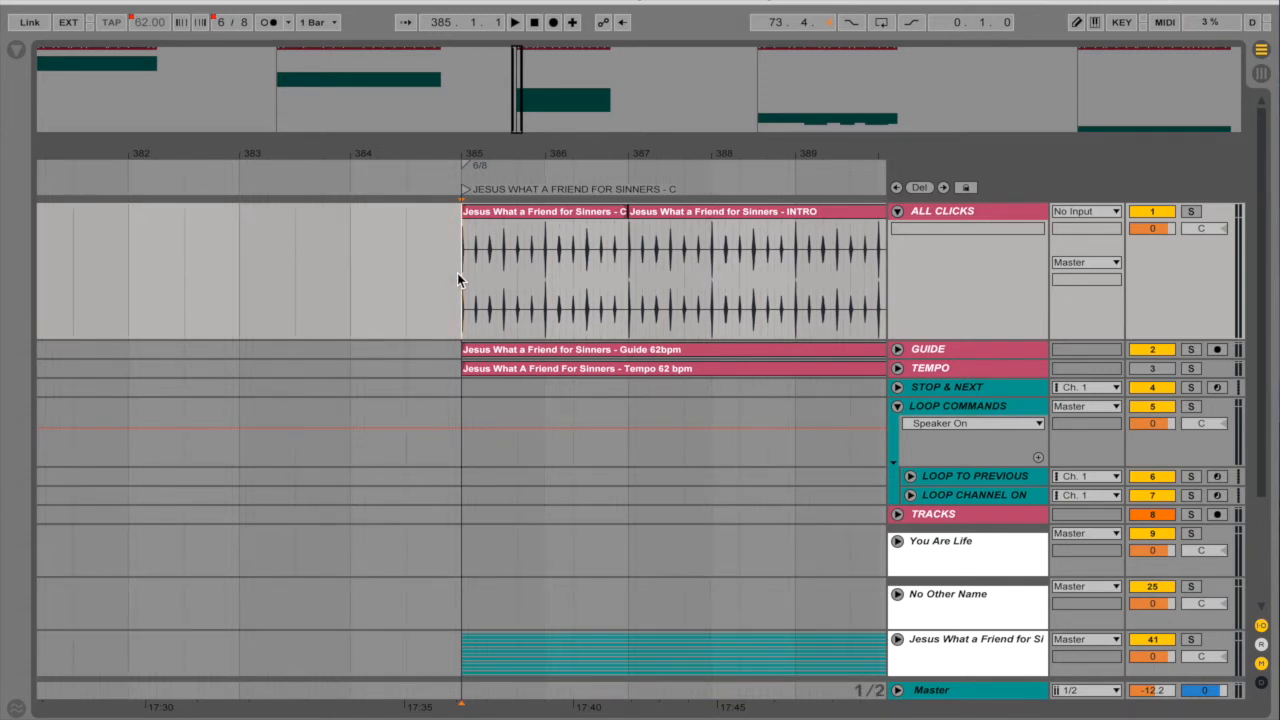
key("plus")
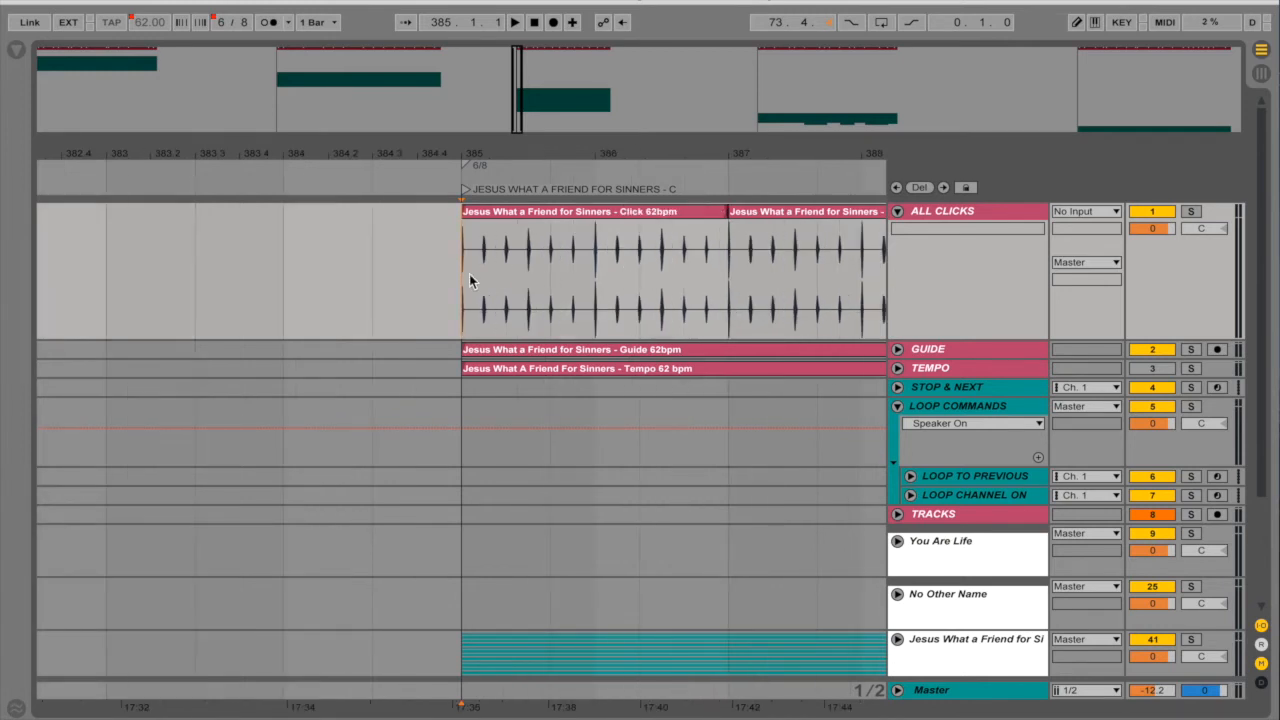
key("super+1")
left_click_drag(468, 273, 675, 252)
left_click(455, 283)
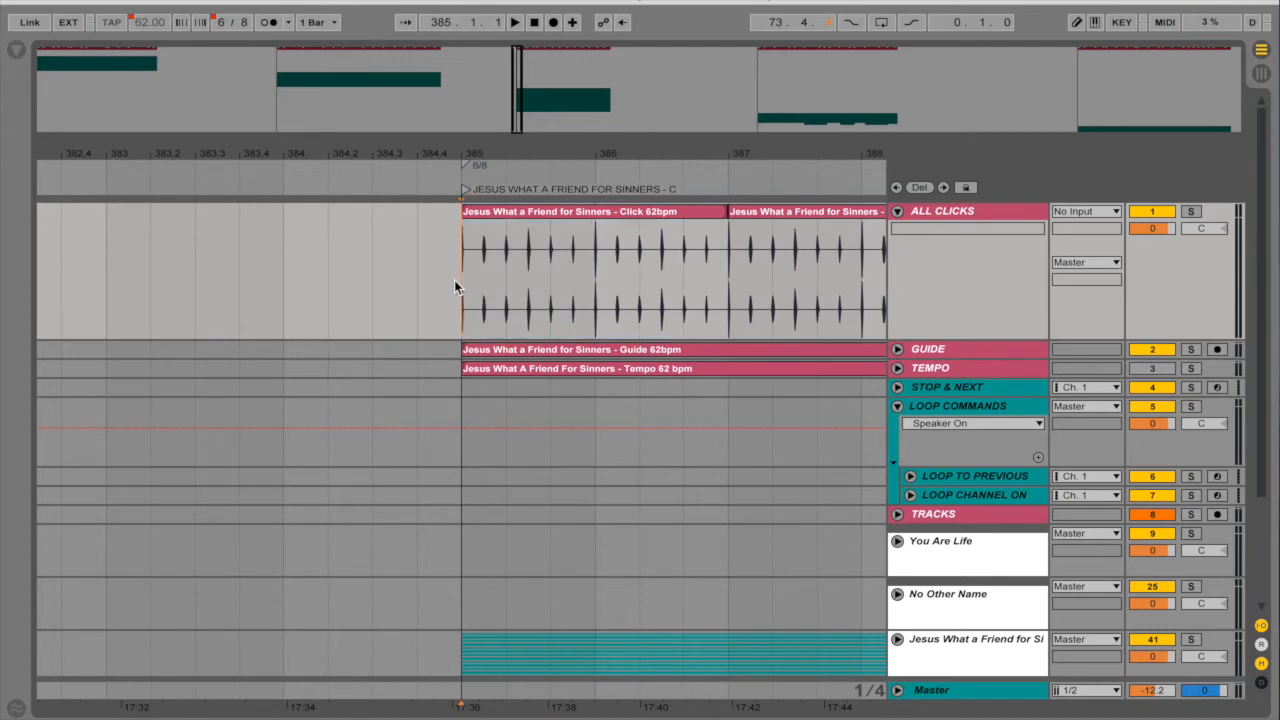
- Compare the starts of So Will I and Jesus What a Friend for Sinners, and play So Will I's click from bar 641
key("alt+Right")
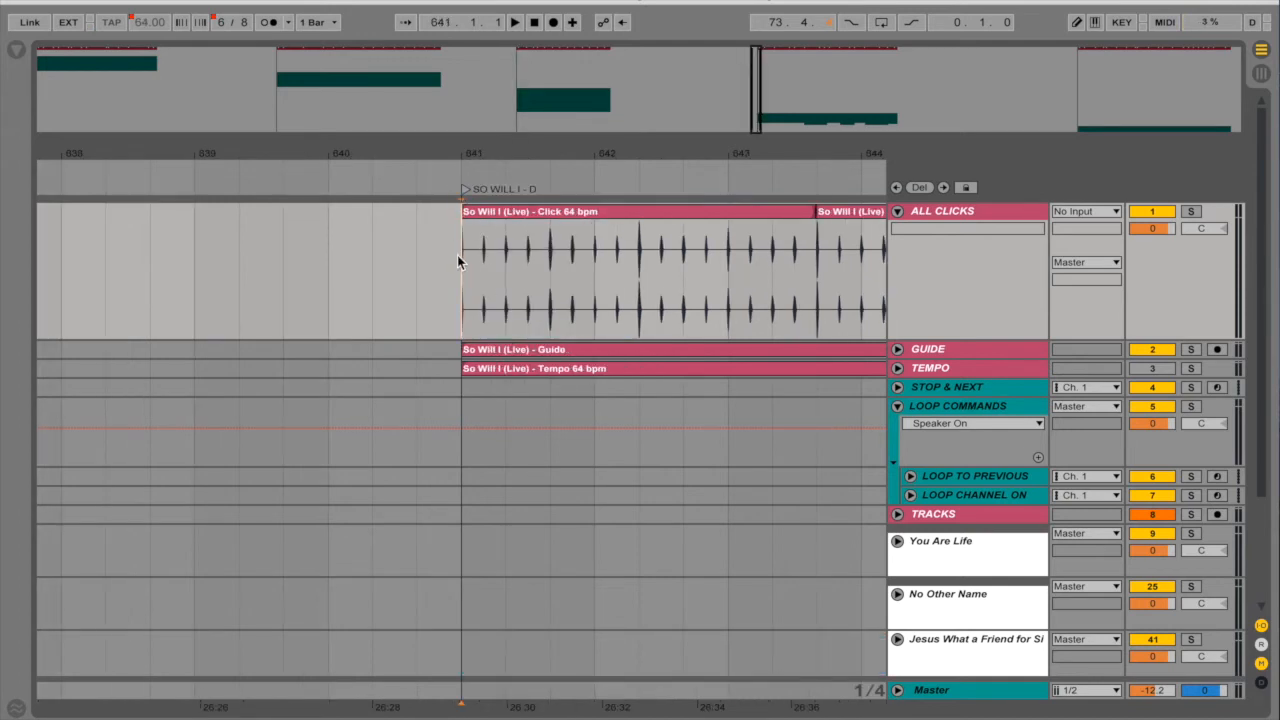
key("alt+Left")
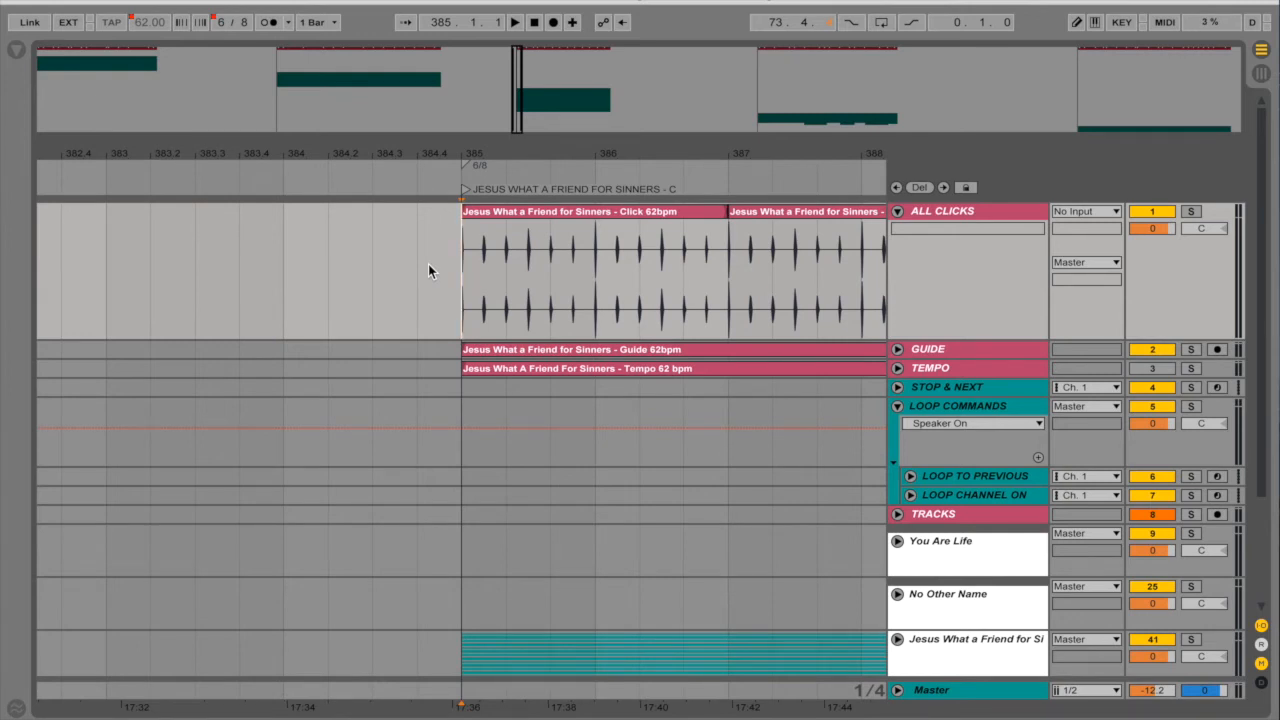
key("alt+Right")
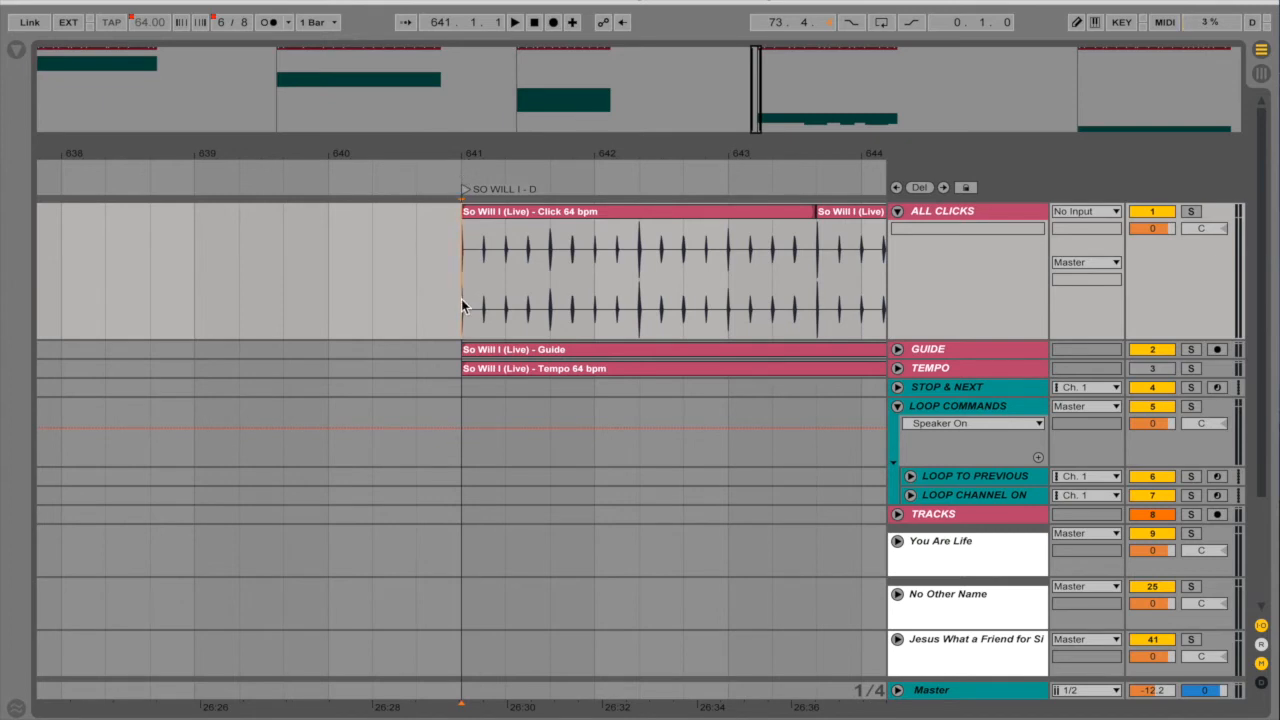
key("space")
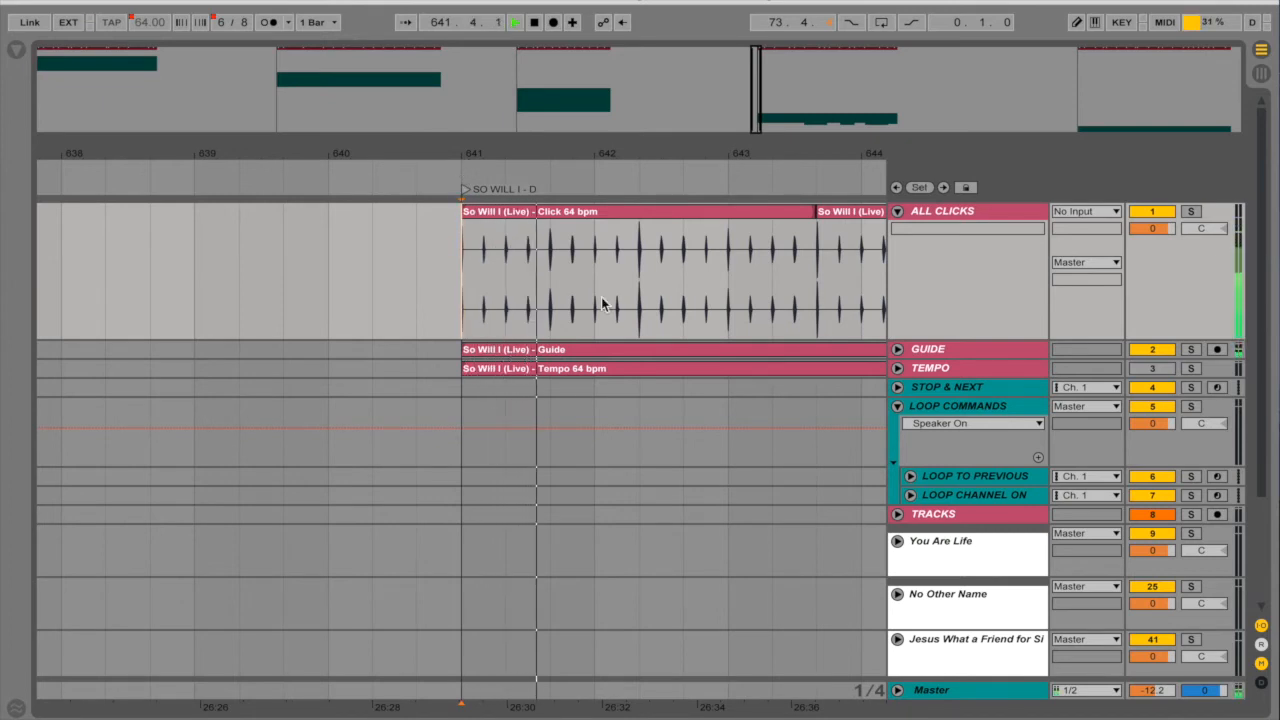
key("space")
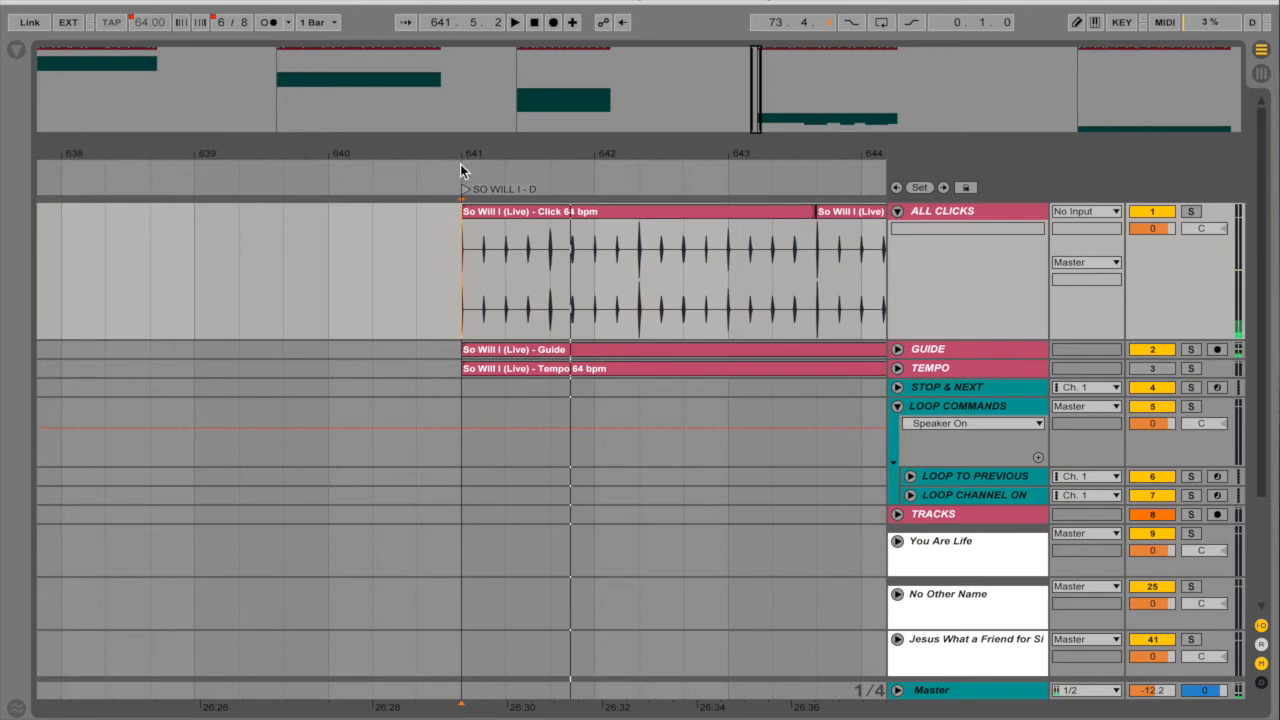
- Insert a 4/4 time signature change at bar 641, the start of So Will I
right_click(462, 167)
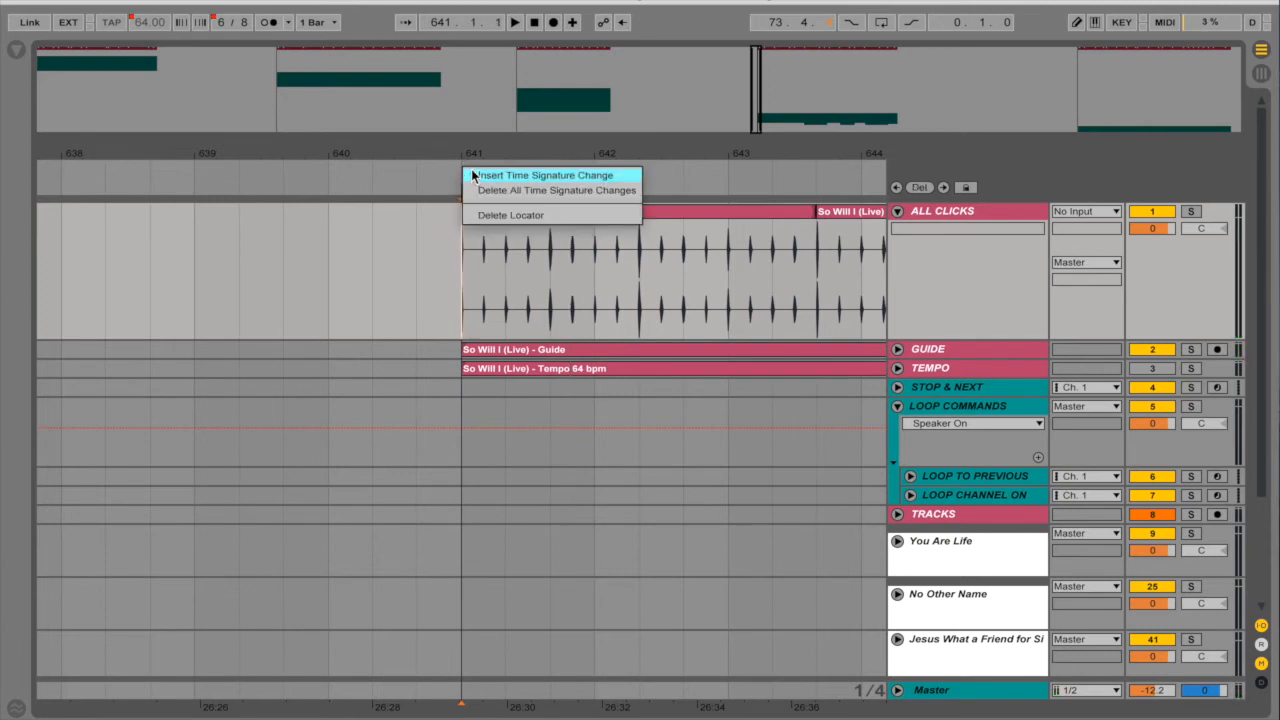
left_click(520, 175)
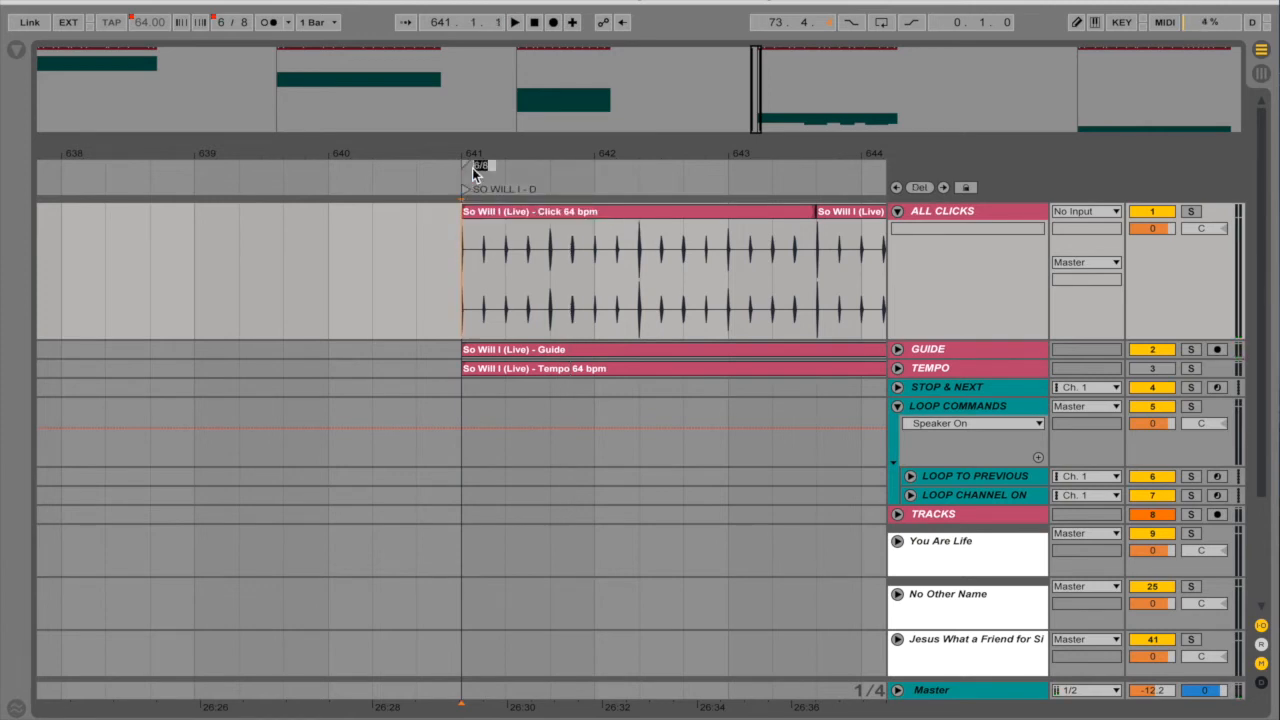
key("Return")
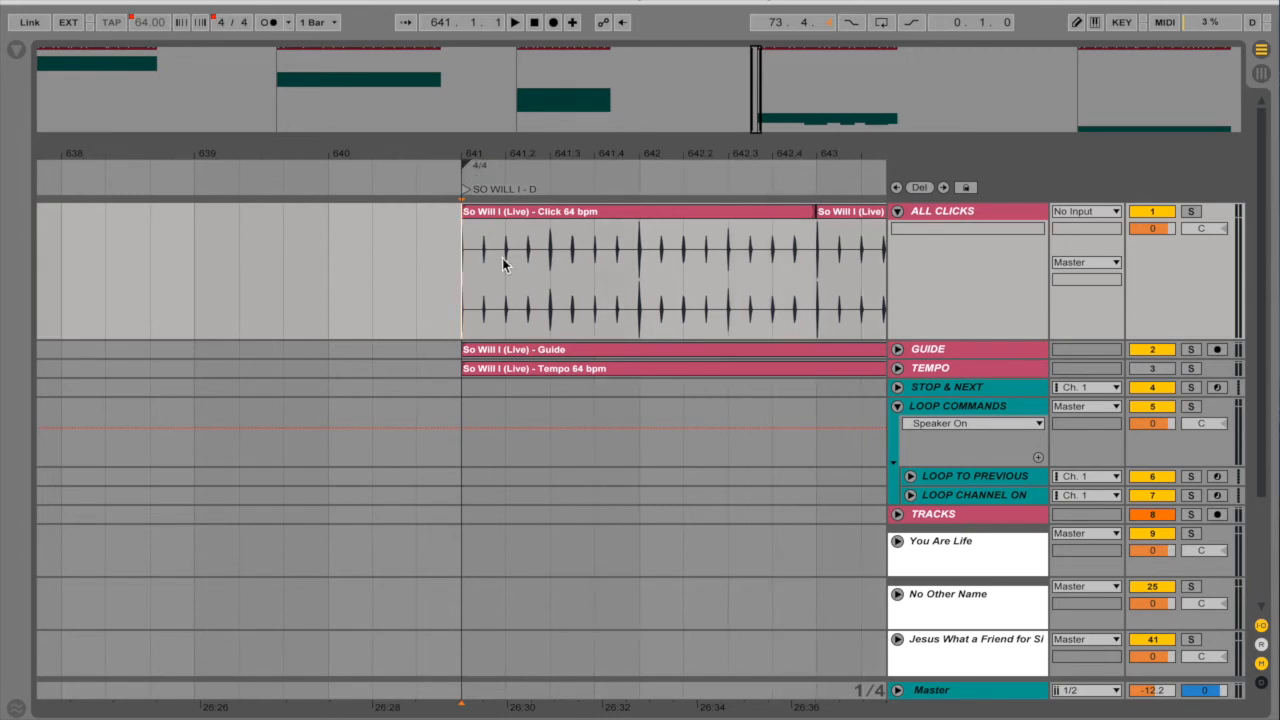
- Check the start of Living Hope, play So Will I from its first verse at bar 647, and review its 4/4 start at bar 641
key("Right")
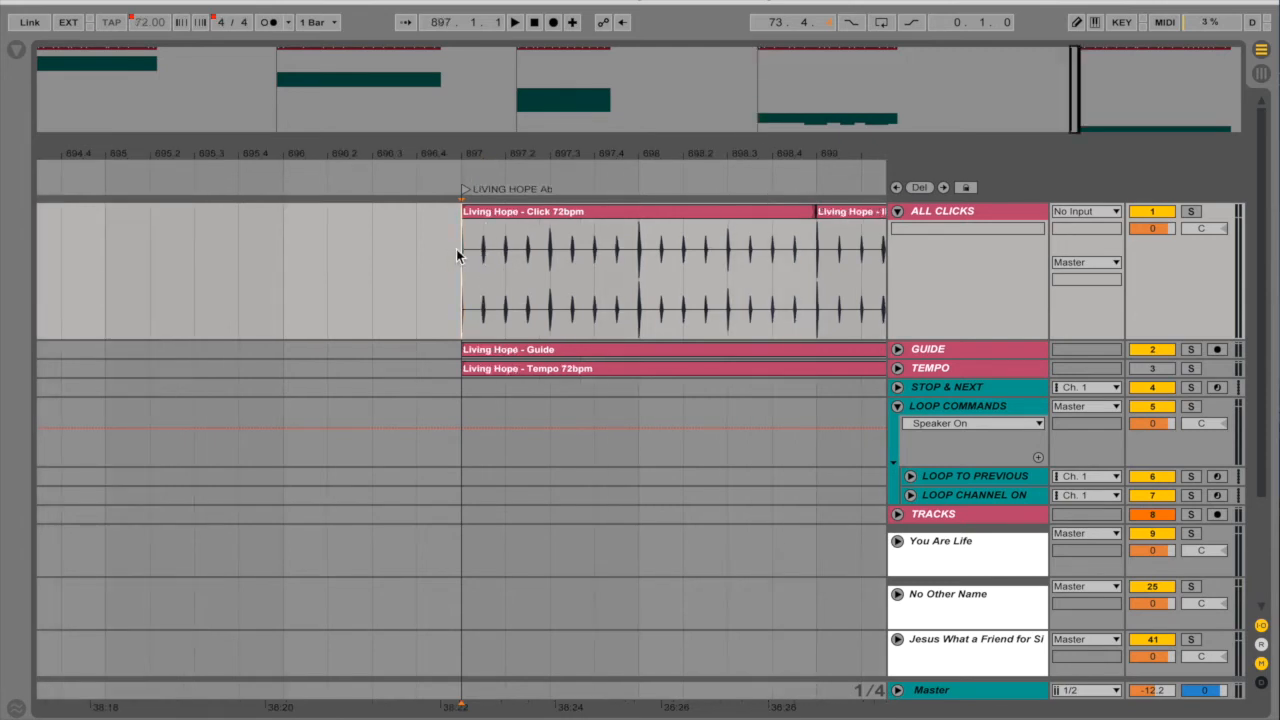
key("Left")
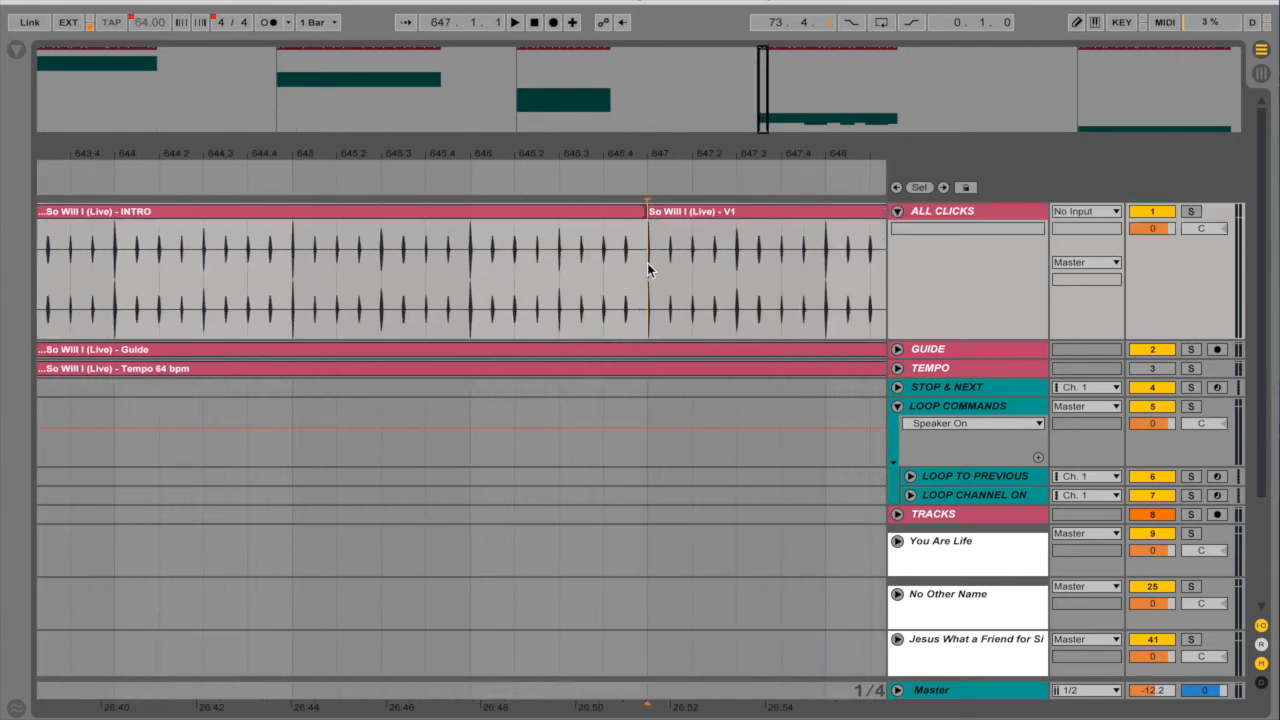
key("space")
key("XF86AudioRaiseVolume")
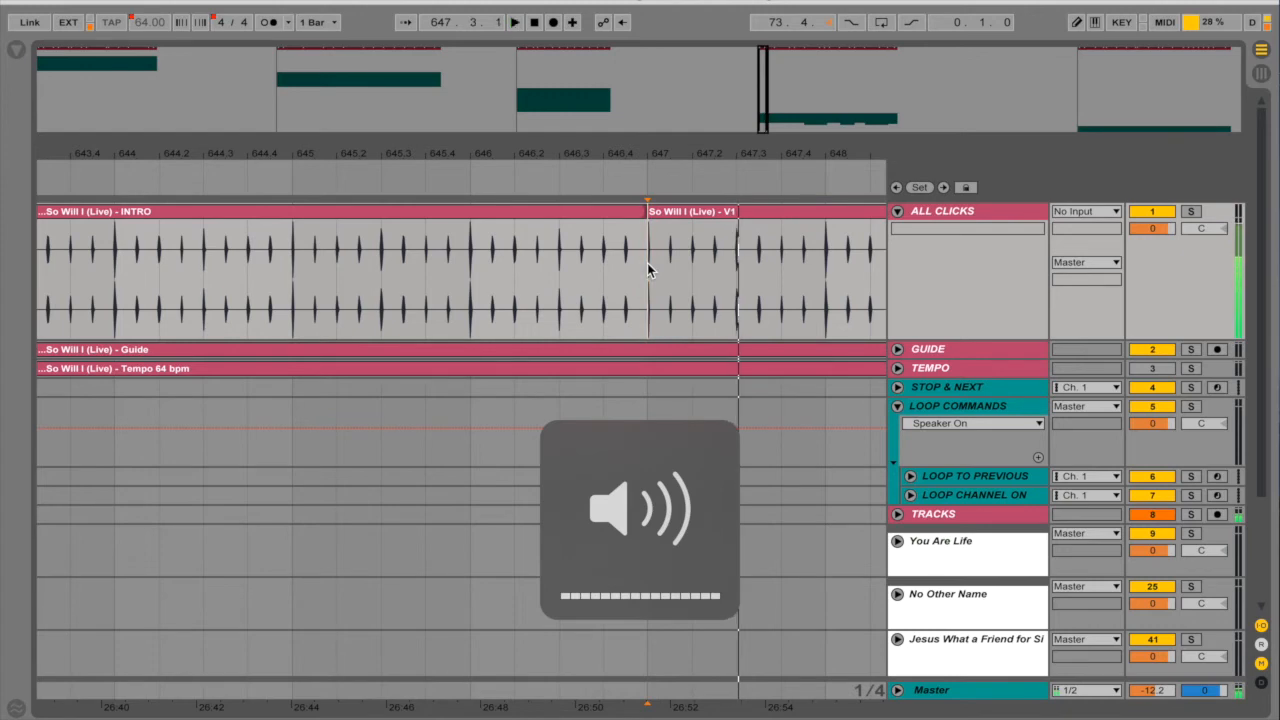
scroll(626, 309, "left", 10)
scroll(626, 309, "down", 1)
scroll(625, 309, "up", 1)
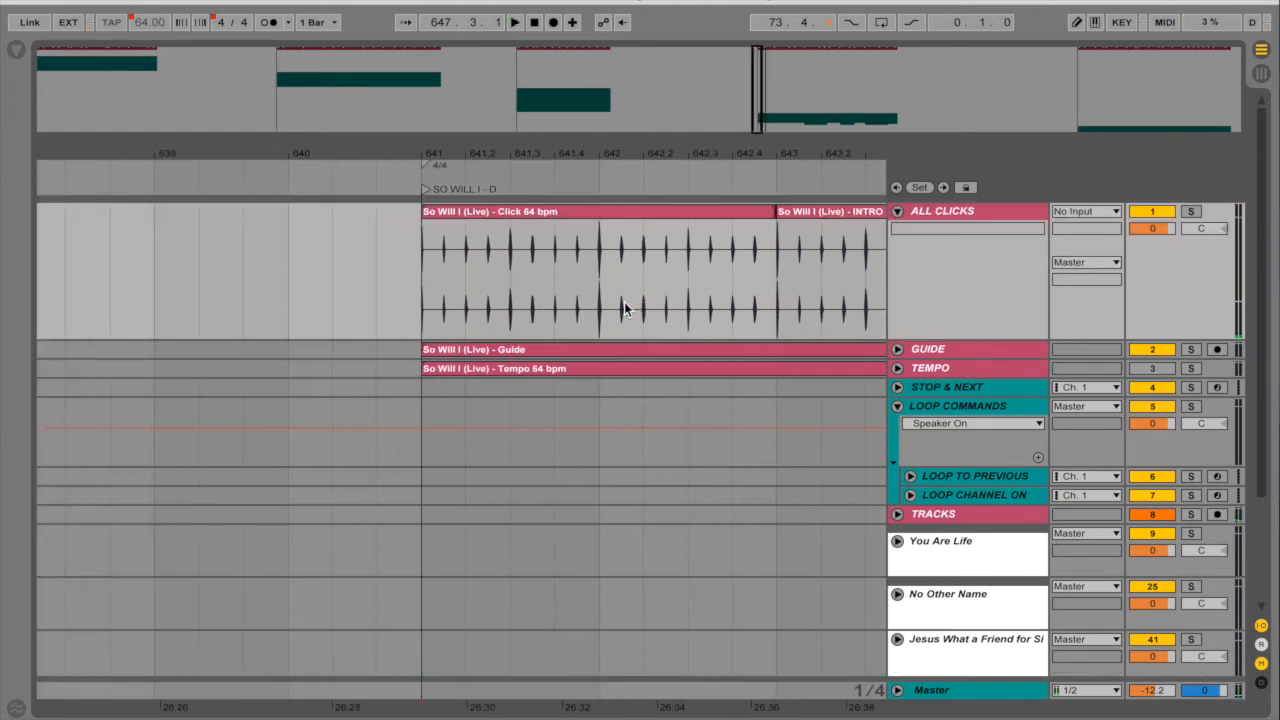
scroll(624, 308, "down", 3)
scroll(624, 308, "left", 1)
scroll(543, 370, "up", 3)
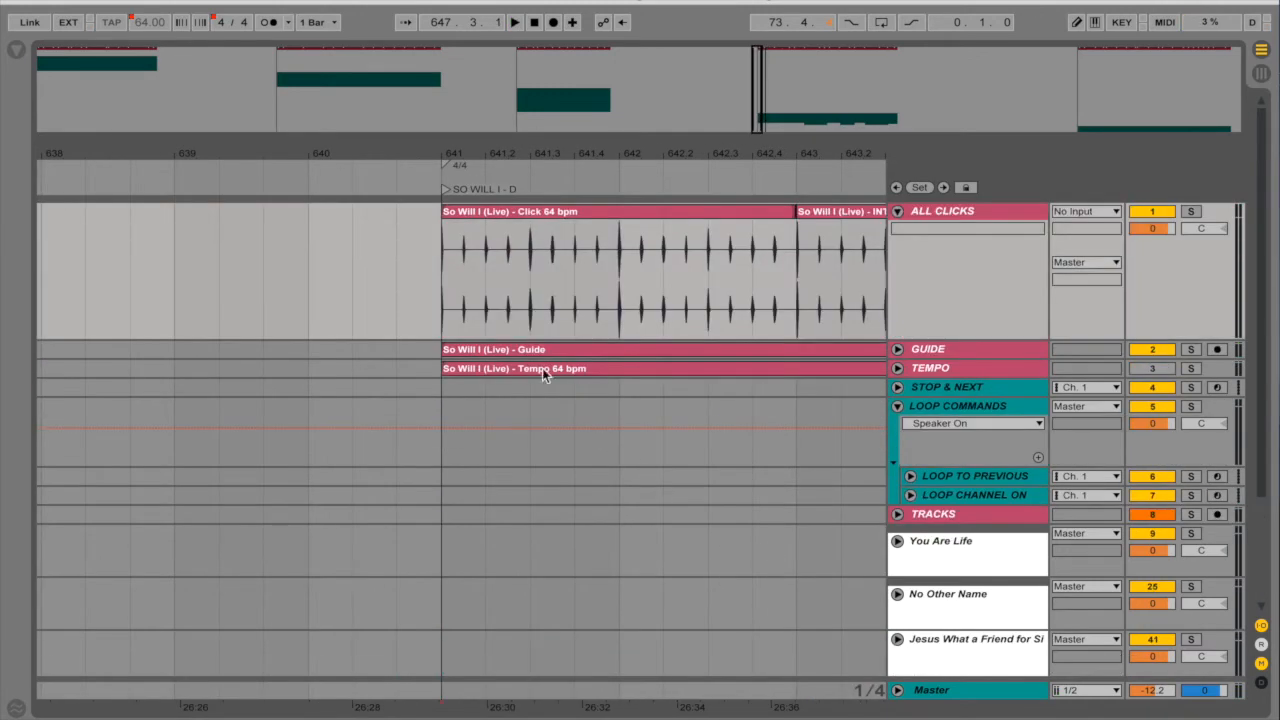
- Play the Jesus What a Friend for Sinners click in 6/8 from bar 393 and from bar 387
left_click(445, 262)
key("Left")
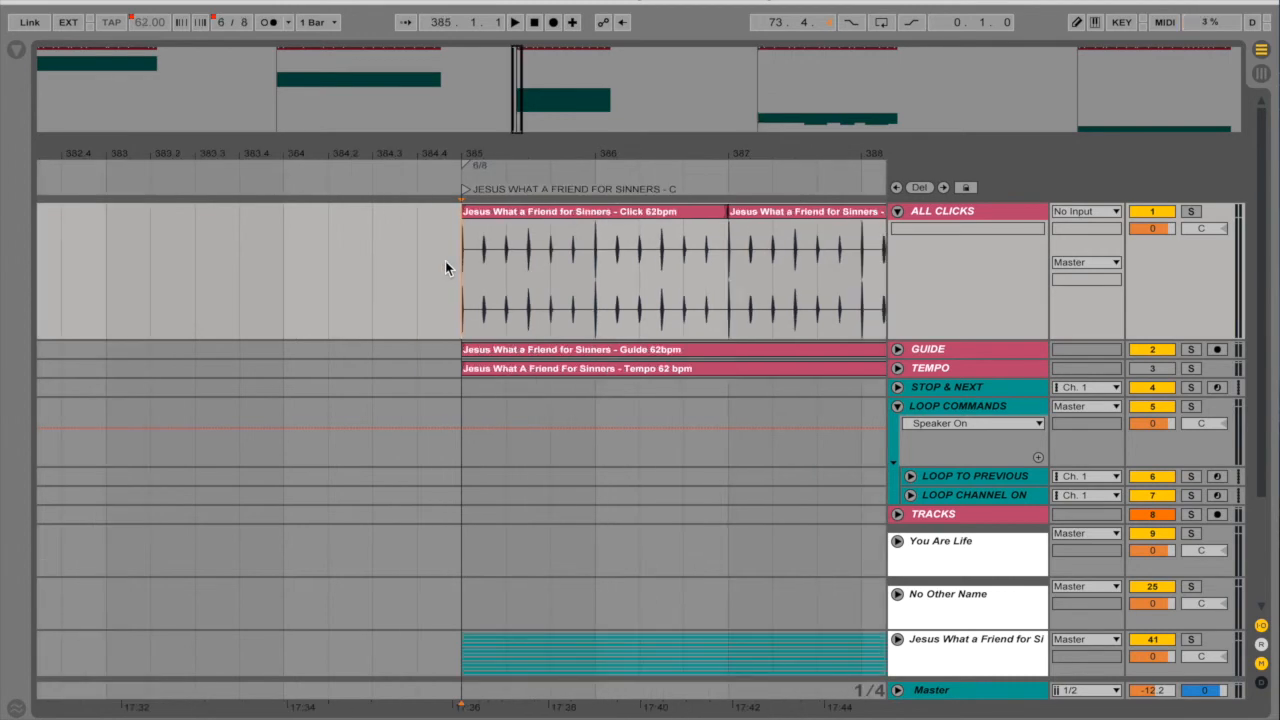
key("space")
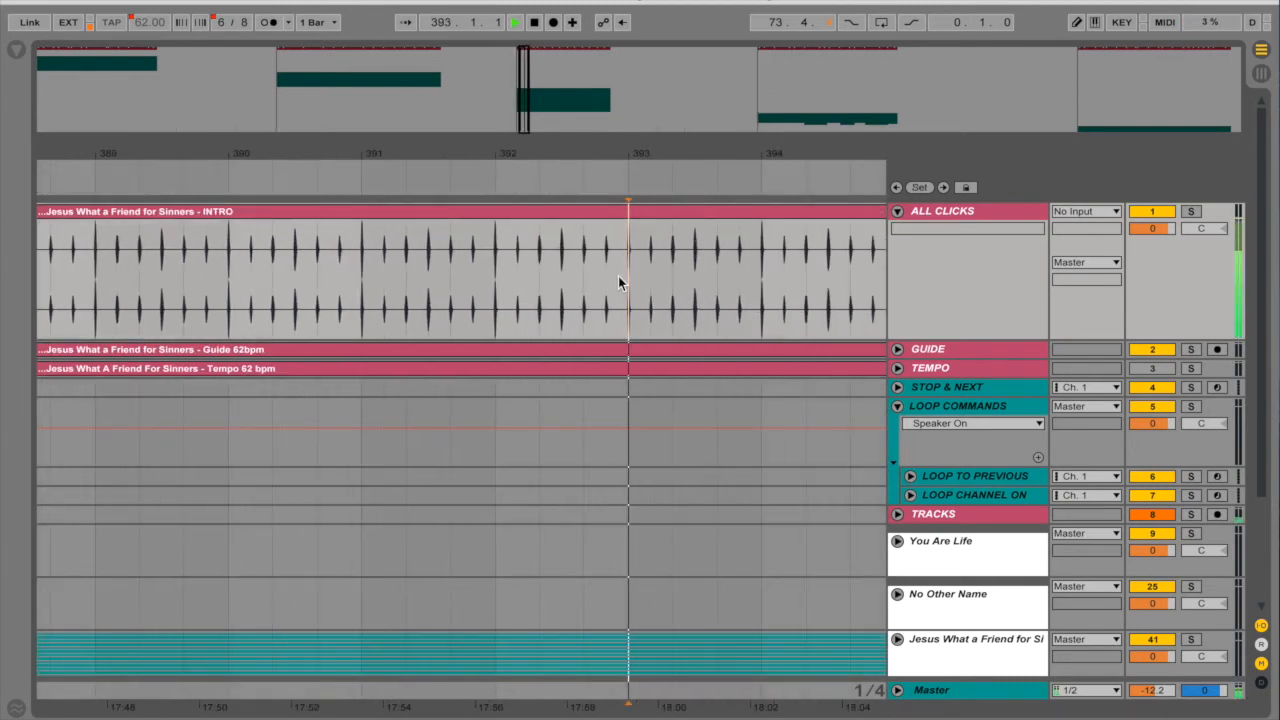
key("space")
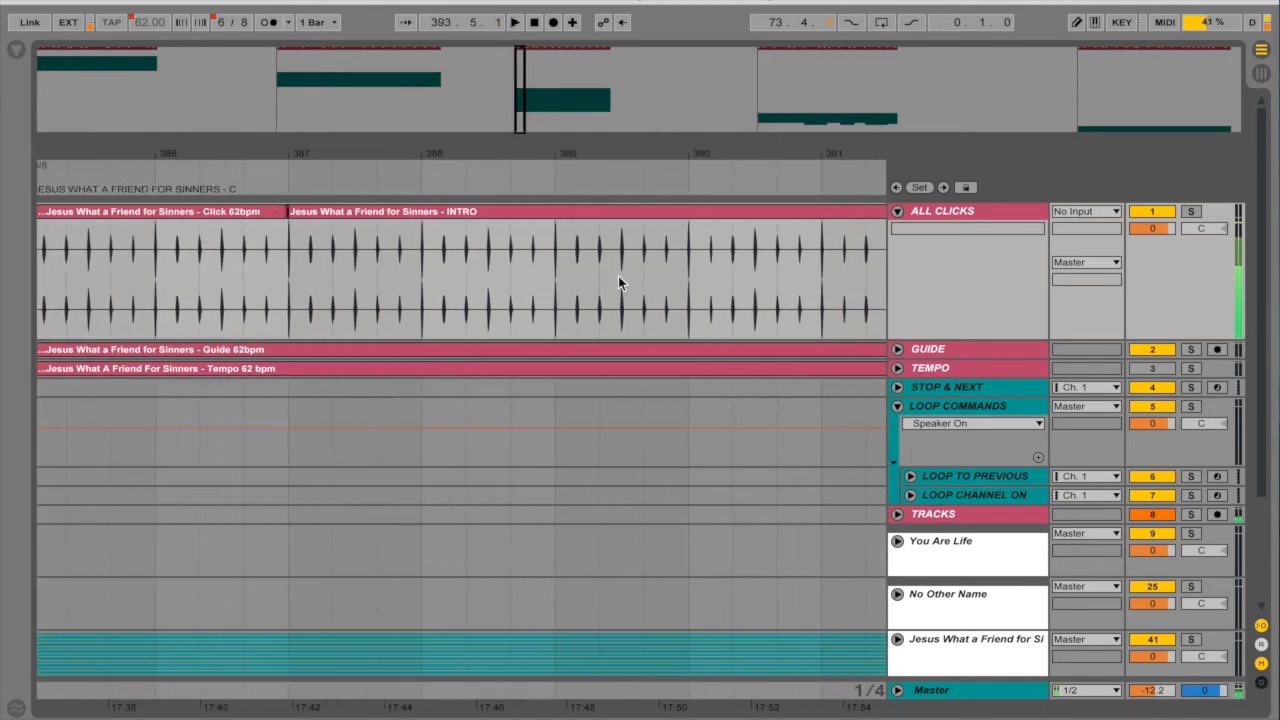
key("space")
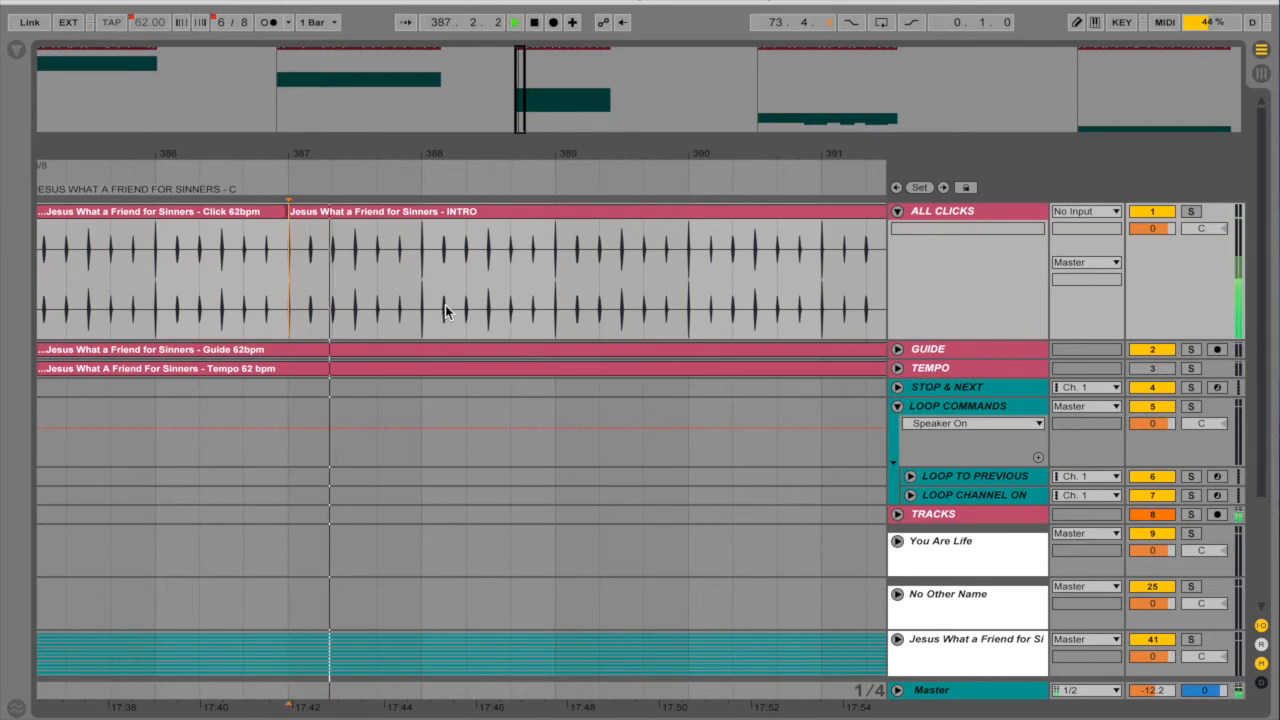
key("space")
- Step back and forth through the song-start locators to check the tempo and time signature at each song
key("alt+Left")
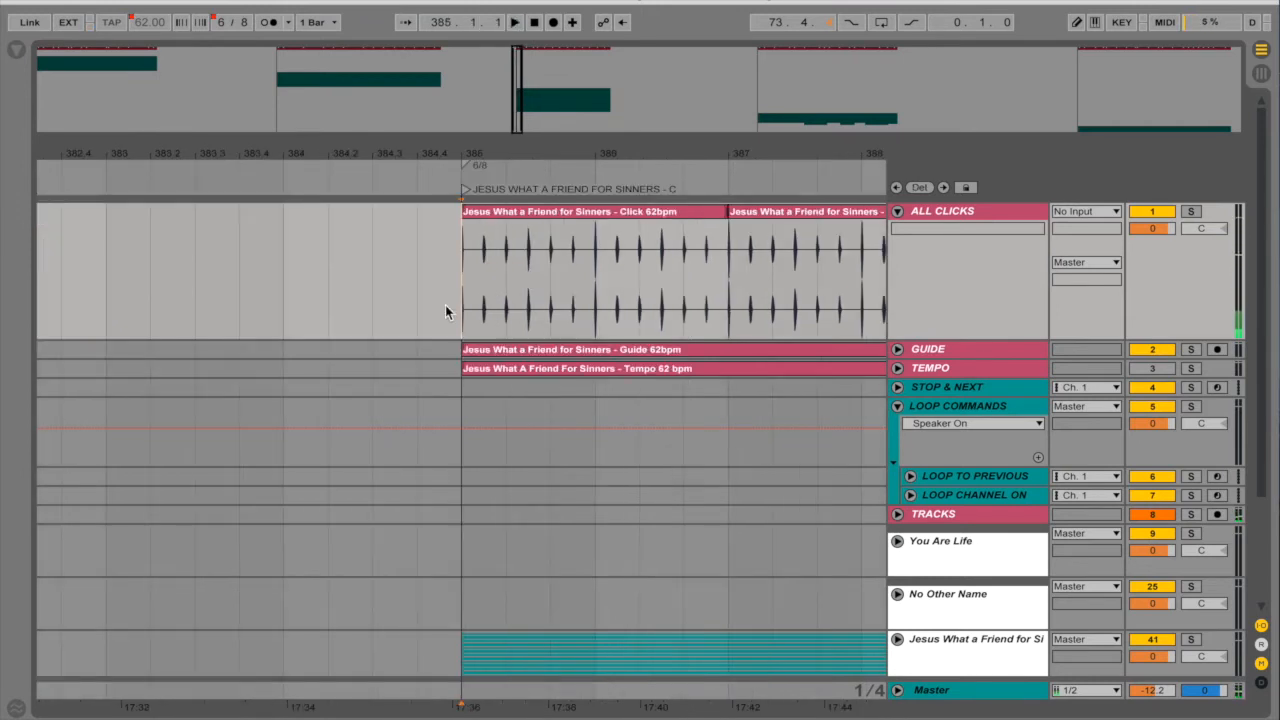
key("alt+Left")
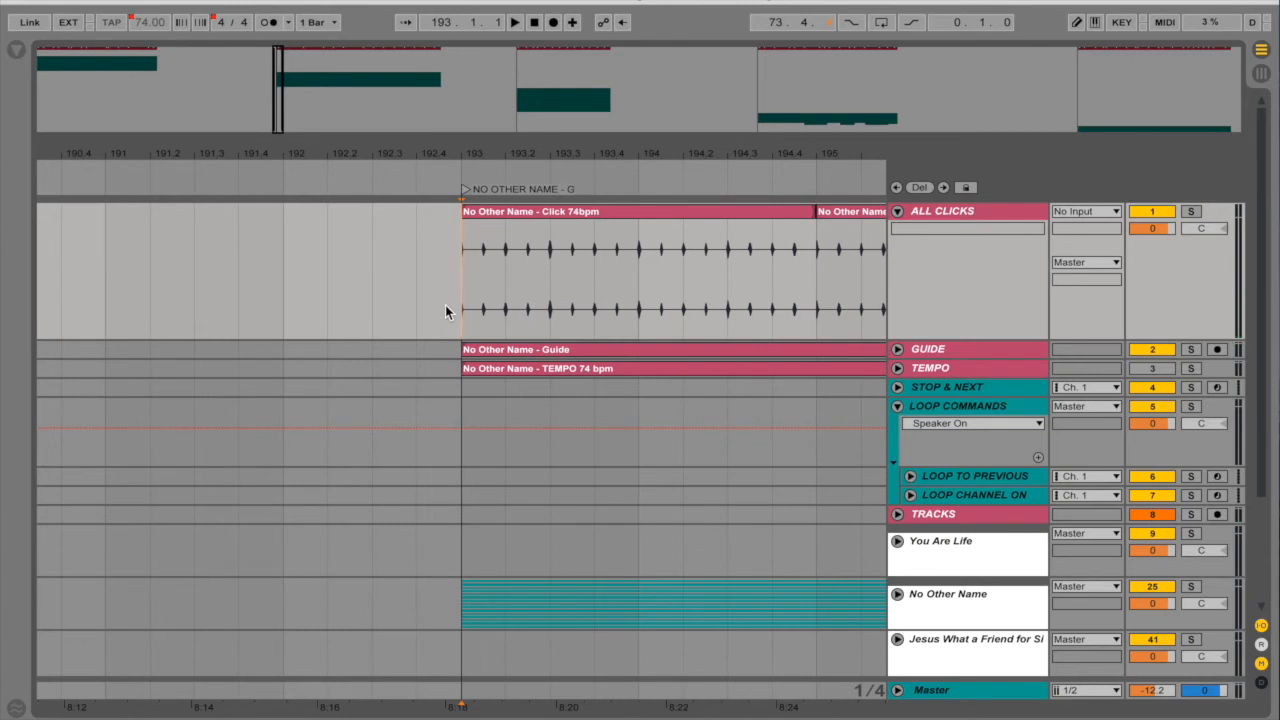
key("alt+Left")
key("alt+Right")
key("alt+Right")
key("alt+Right")
key("alt+Right")
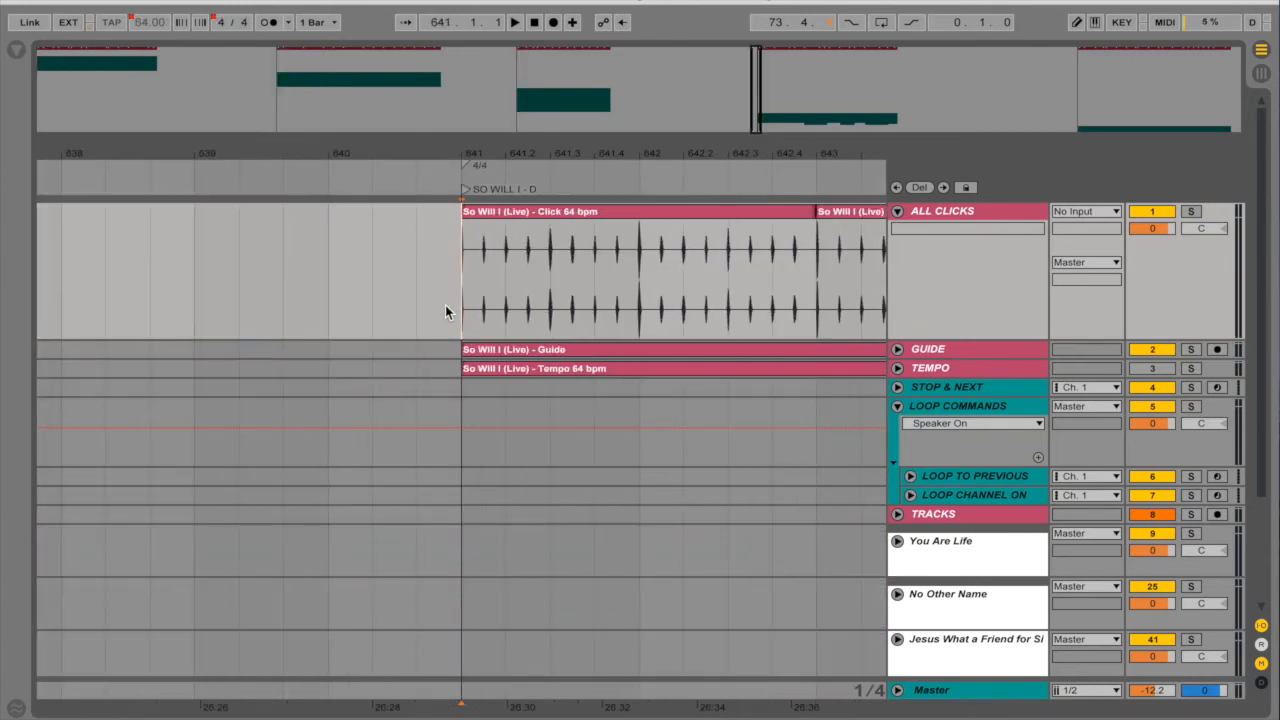
- Unfold the Living Hope group and play the song from bar 898 and from bar 903
scroll(517, 360, "down", 3)
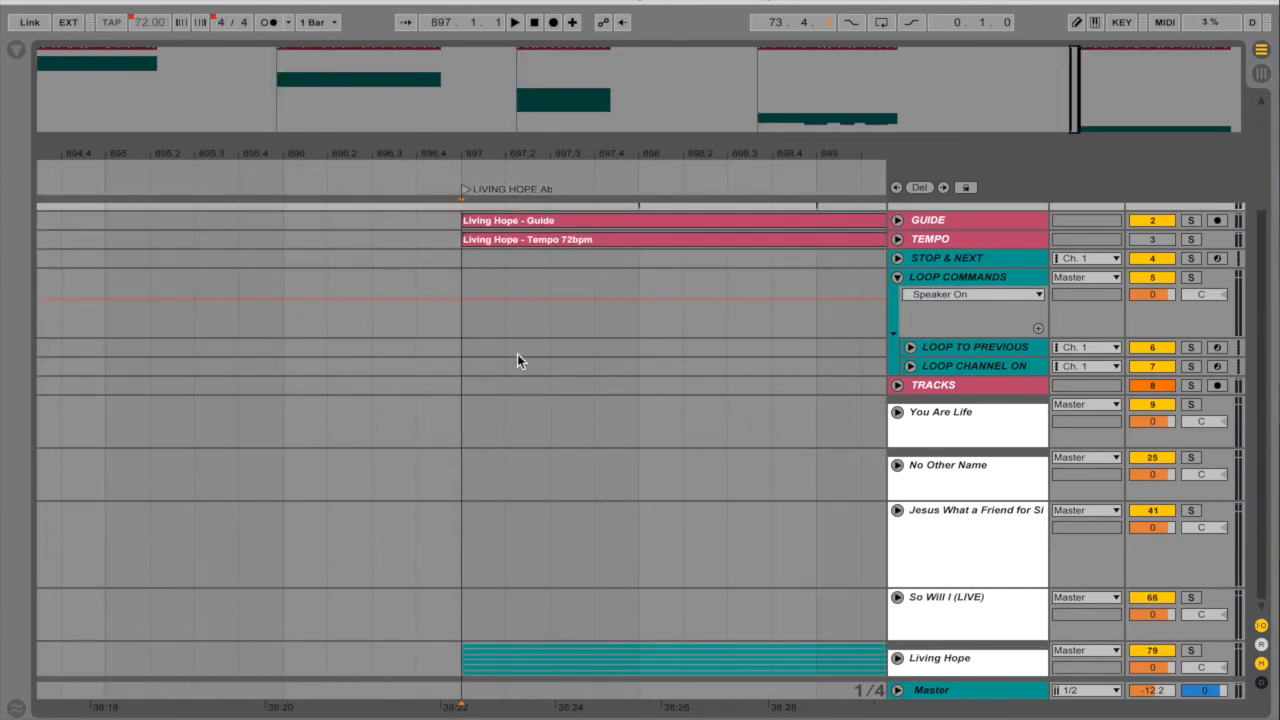
left_click(898, 659)
scroll(600, 533, "down", 4)
scroll(600, 533, "right", 2)
left_click(599, 524)
key("space")
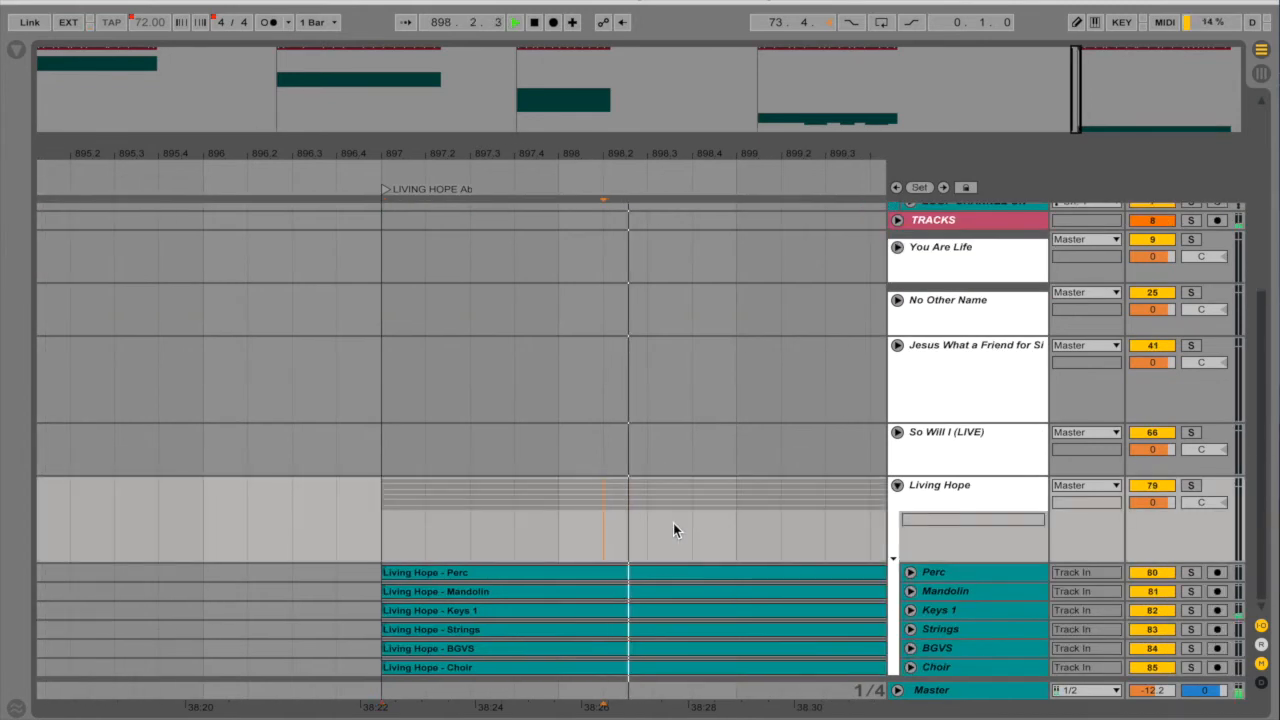
scroll(673, 523, "right", 10)
left_click(649, 523)
key("space")
key("space")
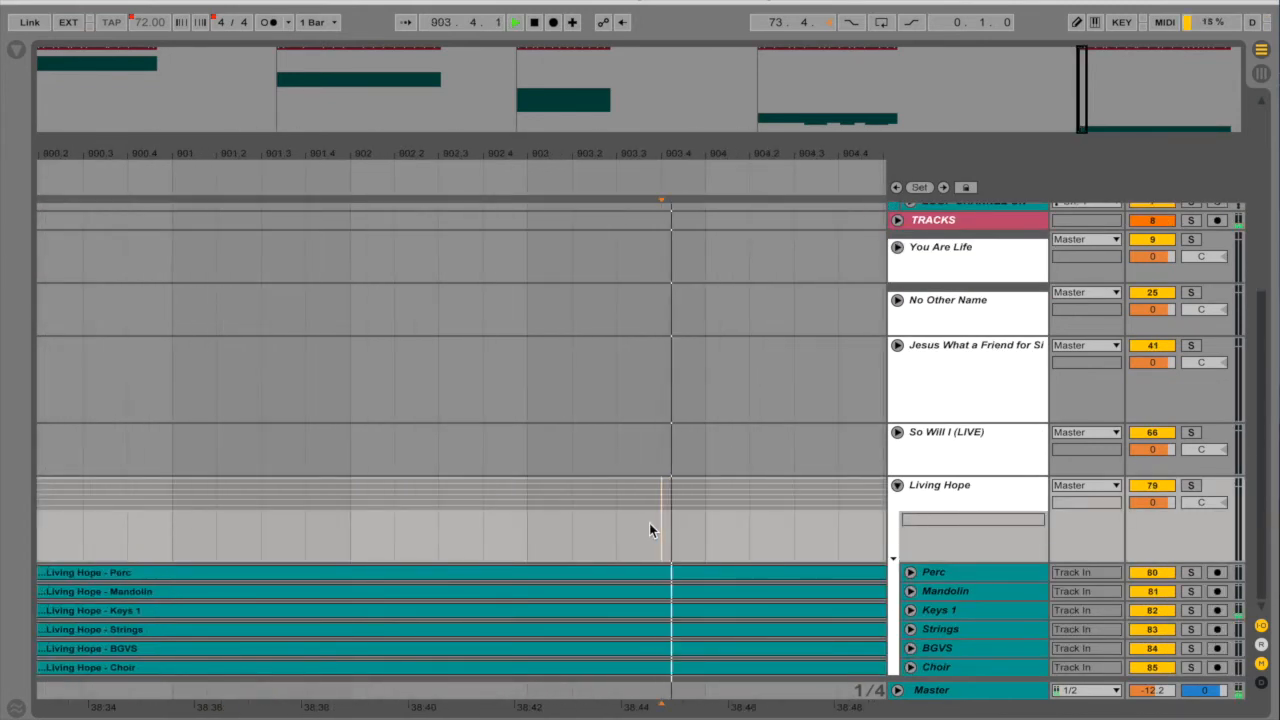
key("space")
- Examine the Living Hope click and stem clips where they start at bar 897
scroll(649, 529, "left", 8)
scroll(649, 529, "up", 1)
scroll(649, 523, "up", 5)
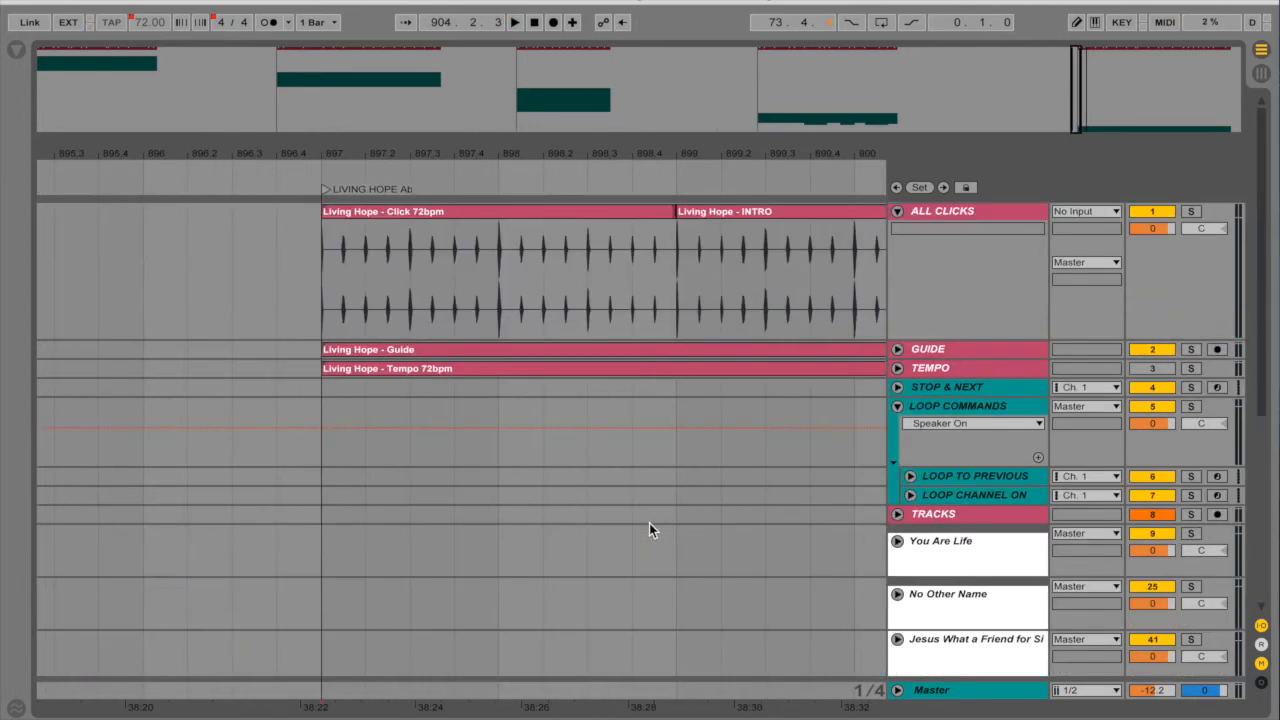
scroll(386, 329, "down", 6)
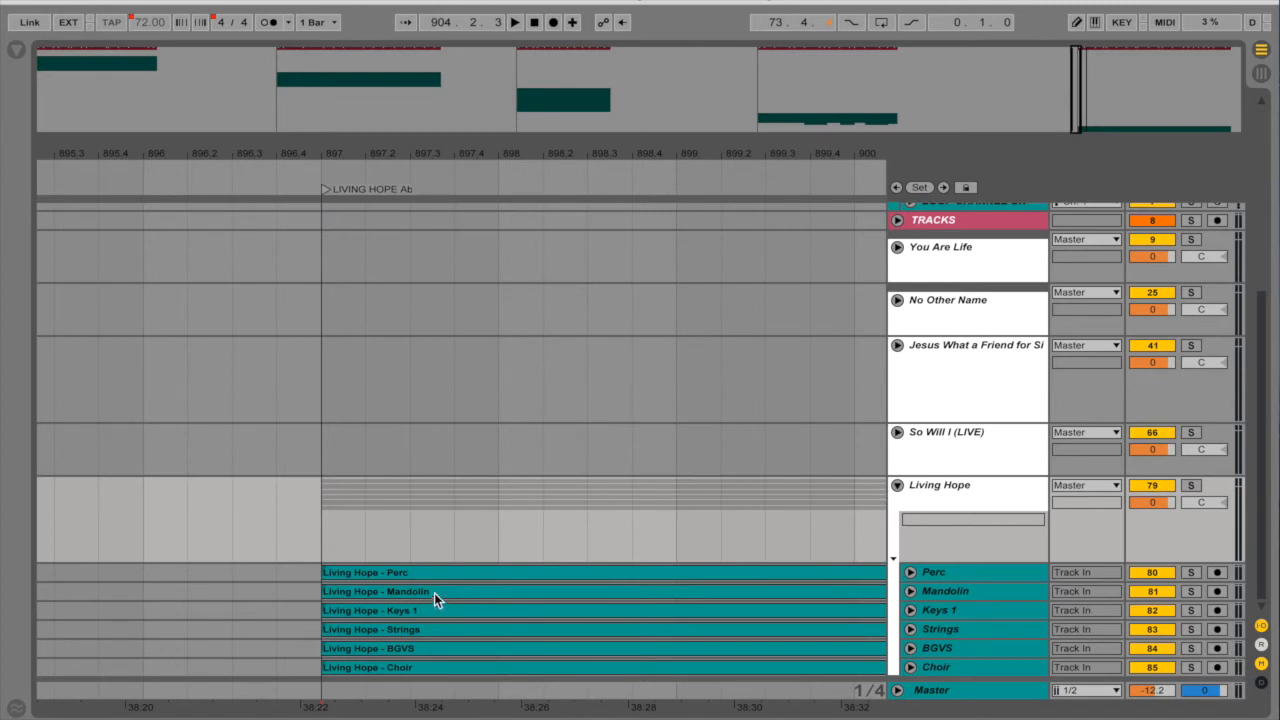
left_click(321, 531)
- Select the Living Hope Perc and Mandolin clips in turn and open the Mandolin clip's sample settings
left_click(413, 573)
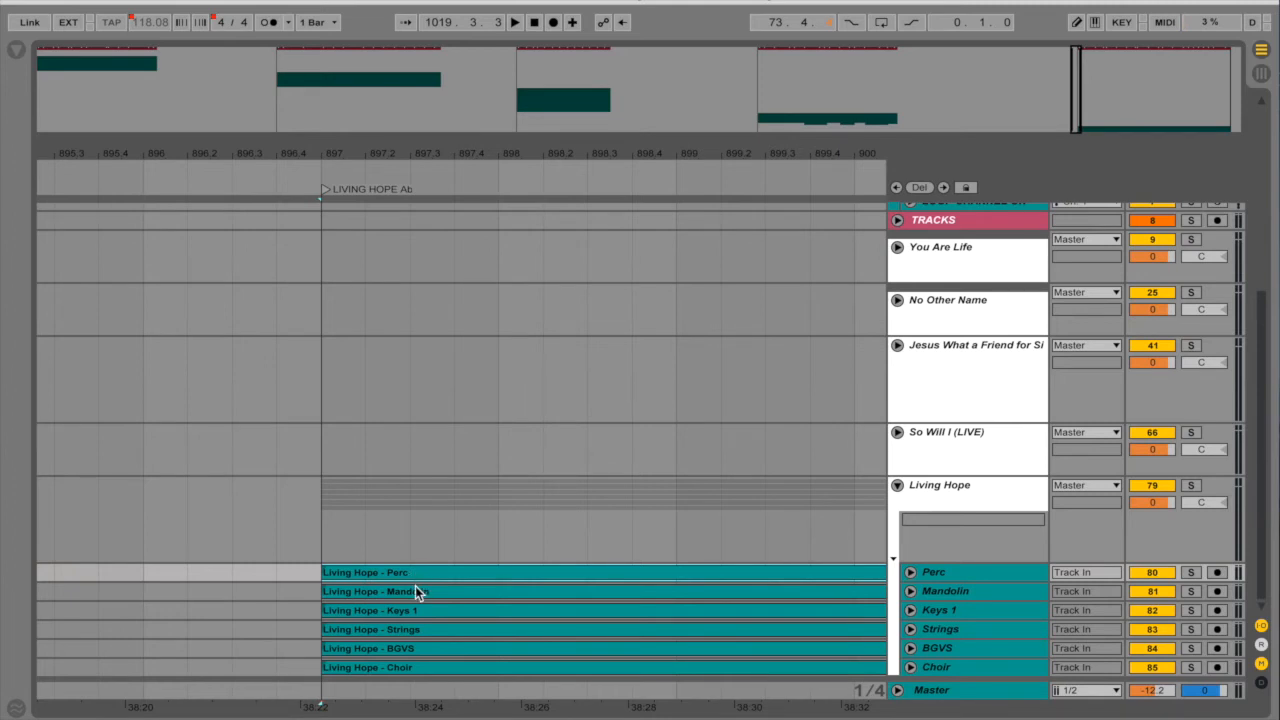
left_click(417, 591)
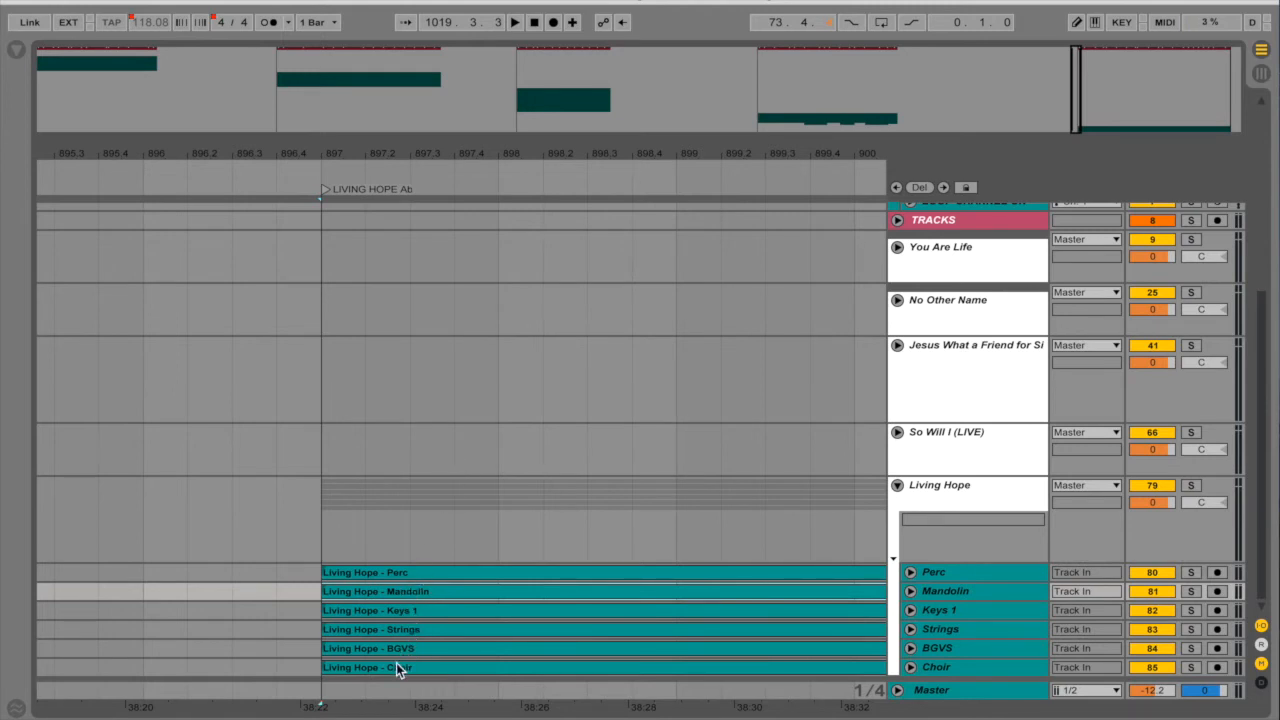
double_click(395, 594)
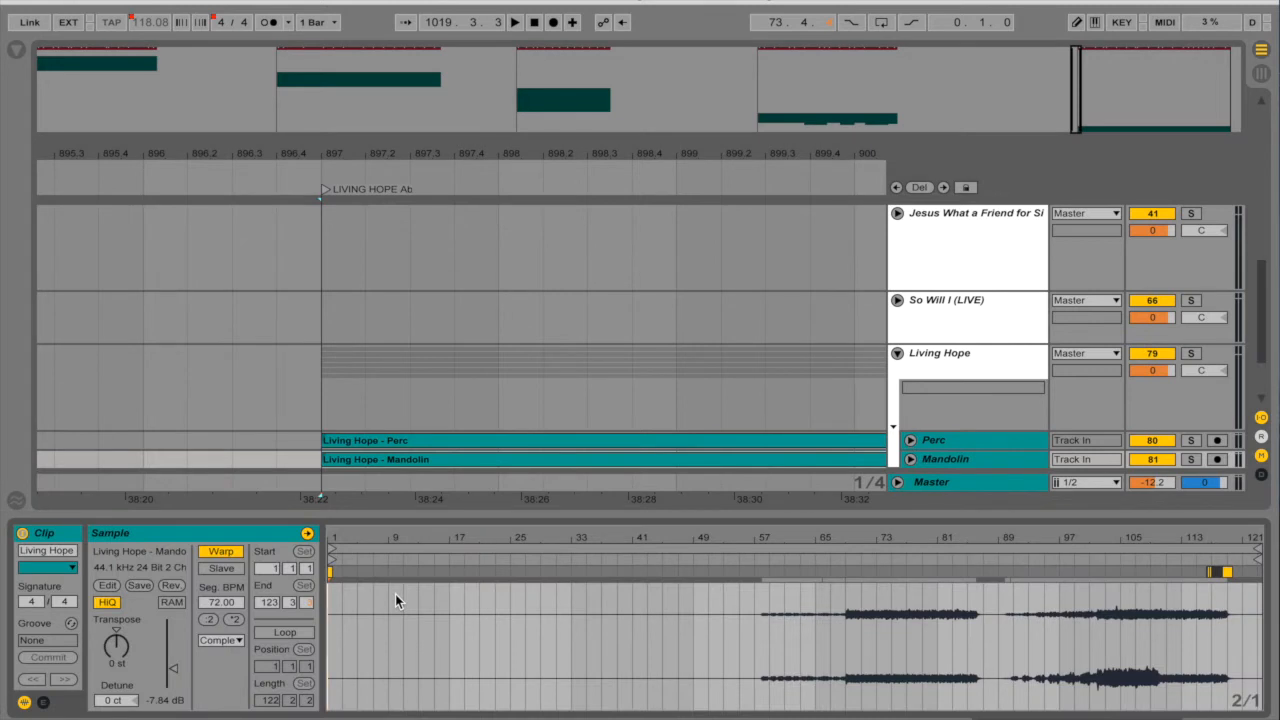
scroll(431, 365, "down", 3)
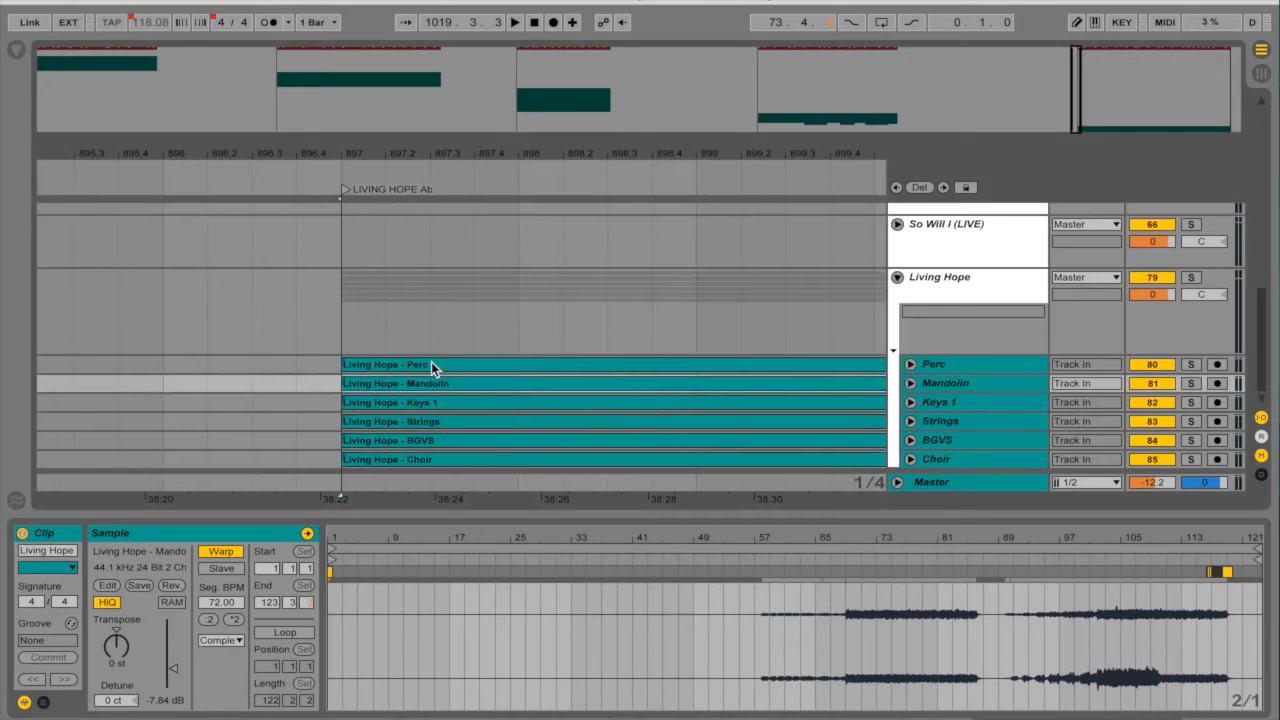
- Select the Living Hope stem clips from Mandolin through Choir and transpose them down 1 semitone
left_click(443, 458, "shift")
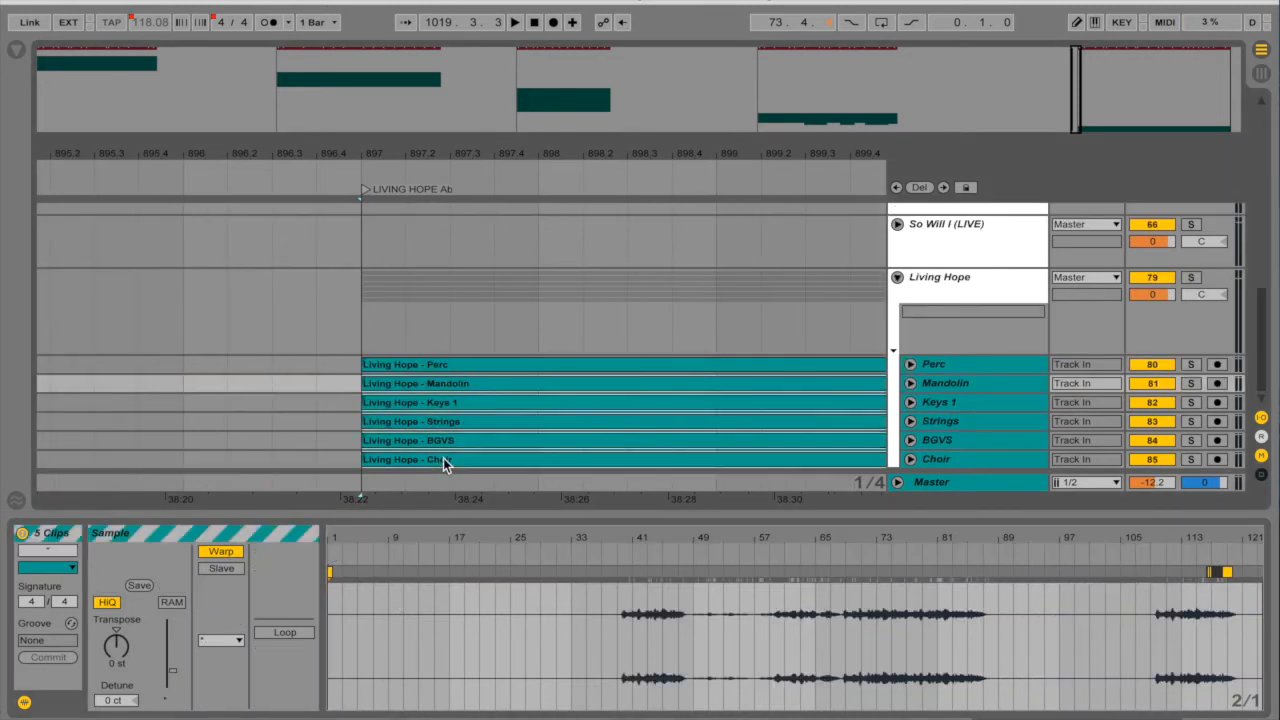
left_click(441, 366)
left_click(433, 381)
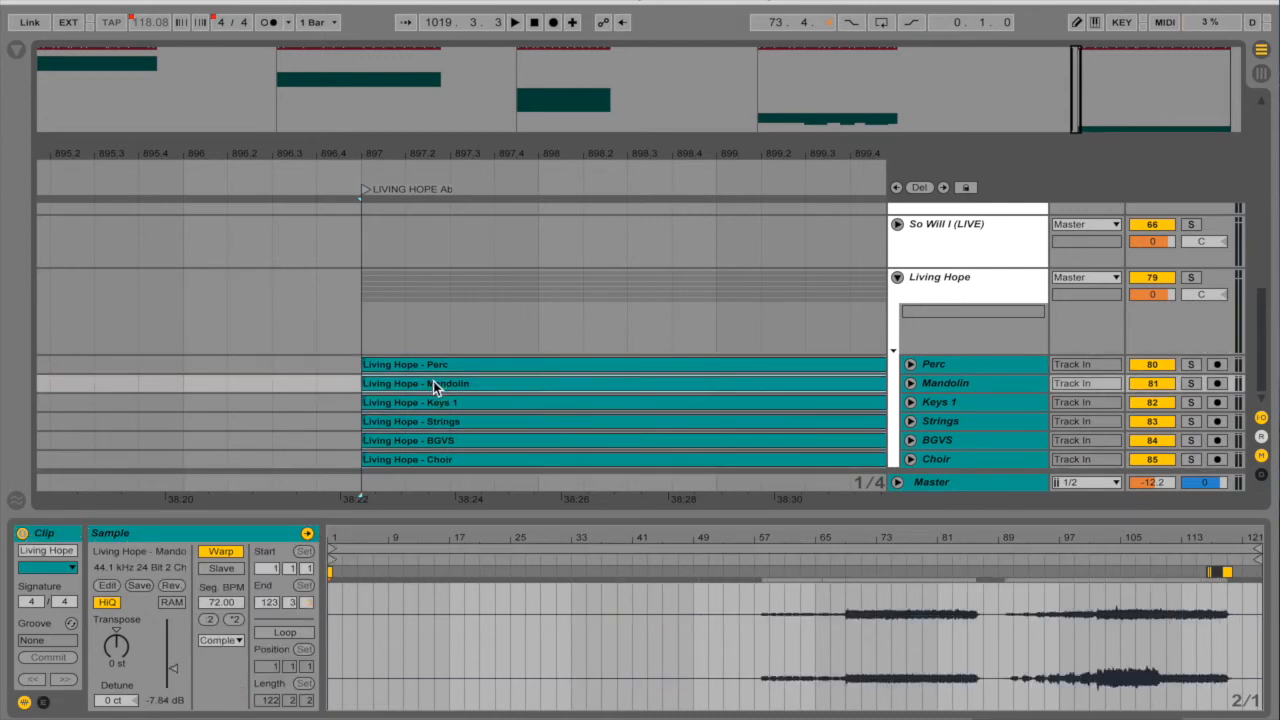
left_click(430, 455, "shift")
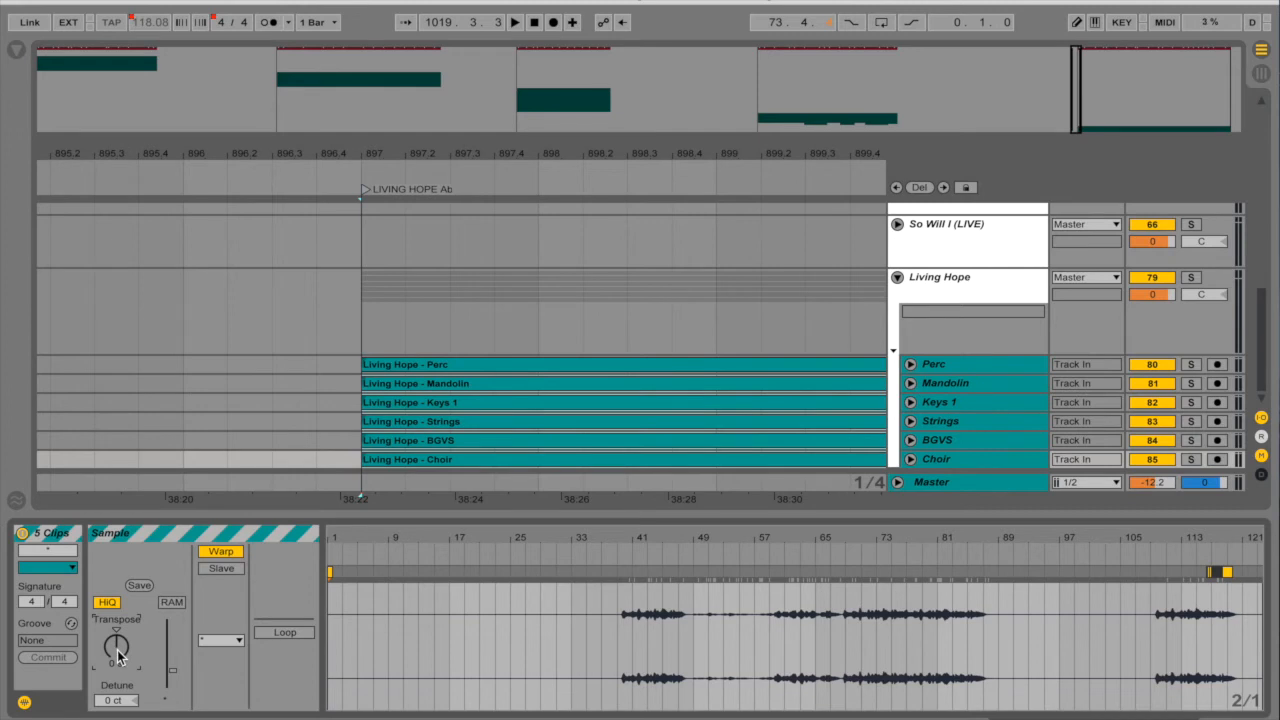
- Play Living Hope from bar 897 with the ALL CLICKS and GUIDE tracks muted, stop, and switch both tracks back on
left_click(364, 323)
key("space")
left_click(531, 319)
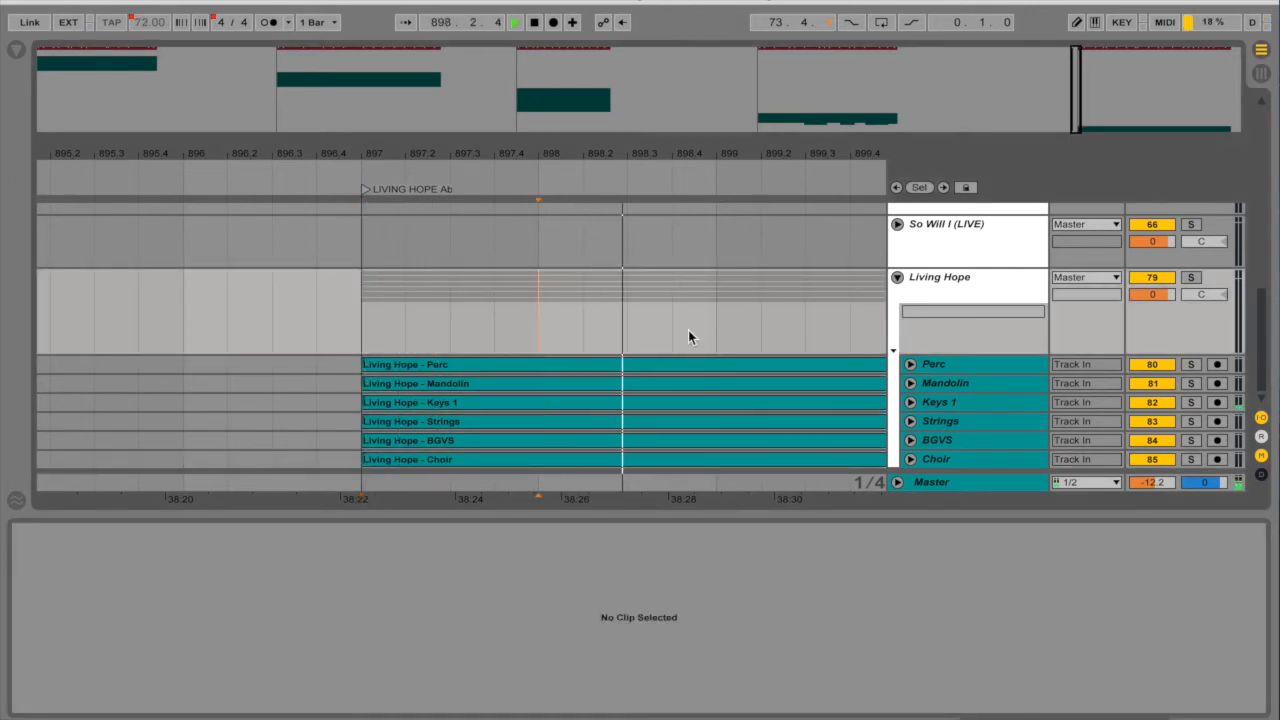
scroll(688, 330, "up", 10)
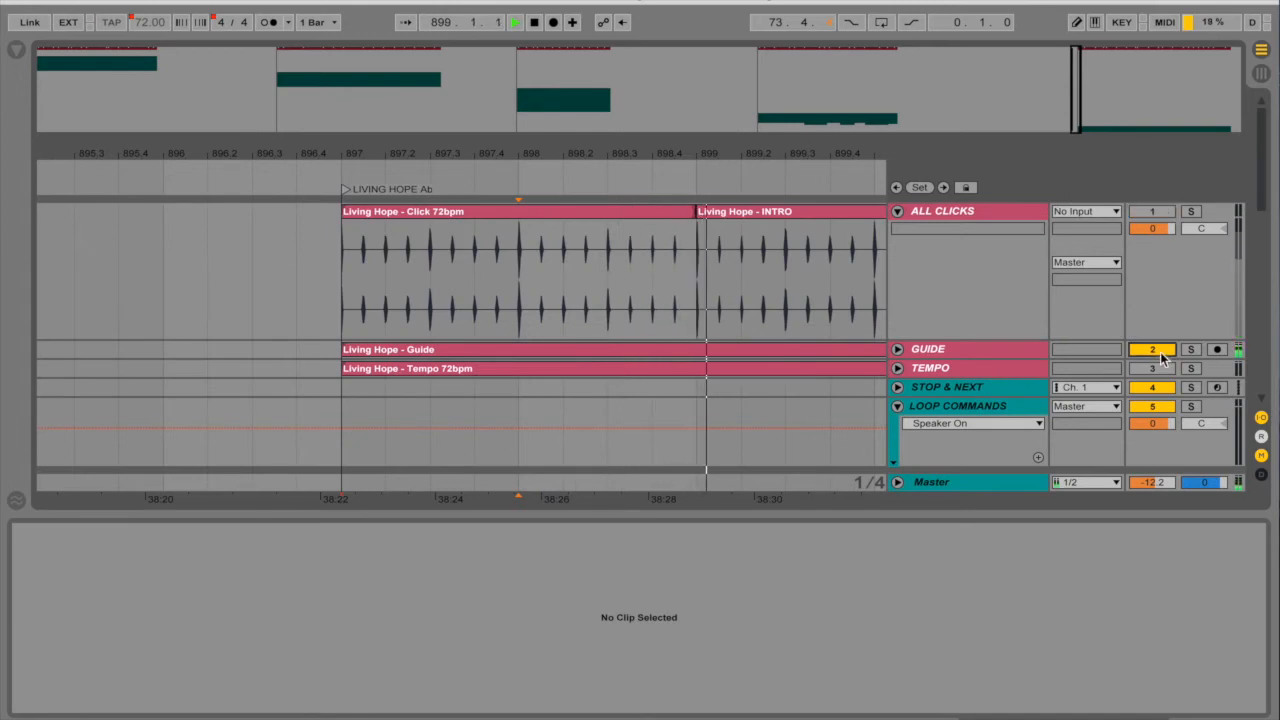
scroll(711, 446, "down", 10)
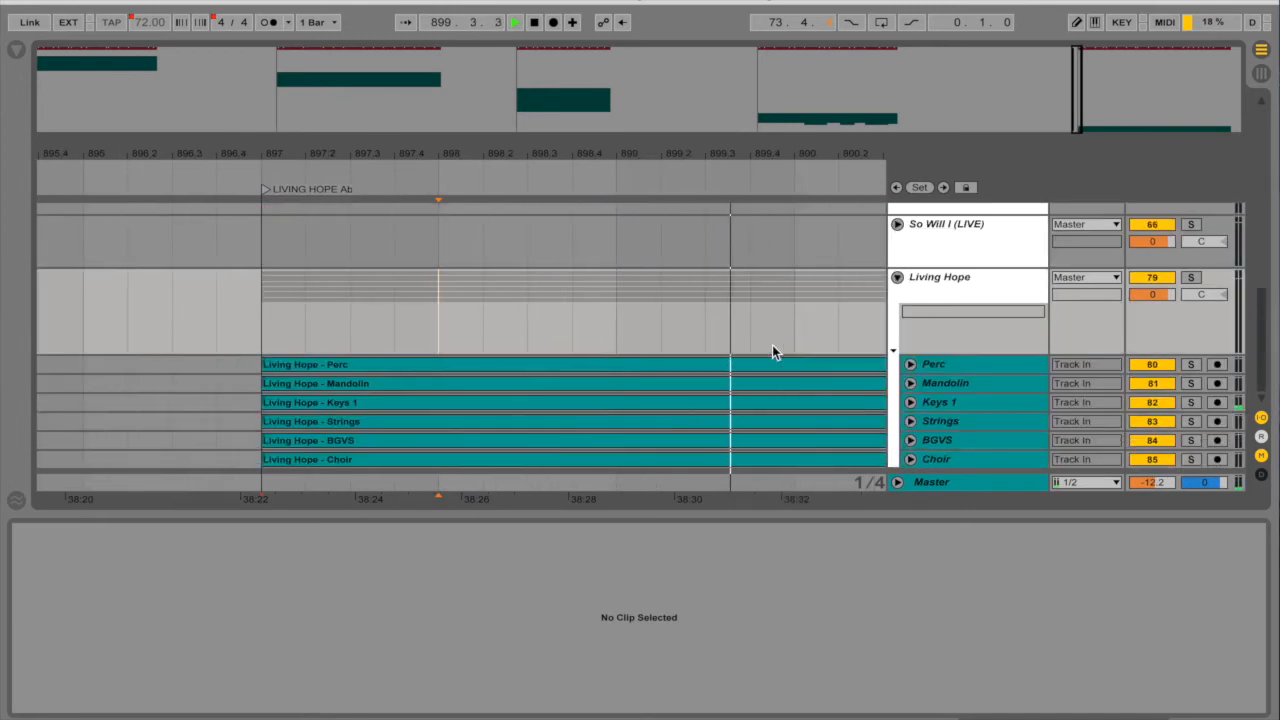
scroll(772, 345, "up", 10)
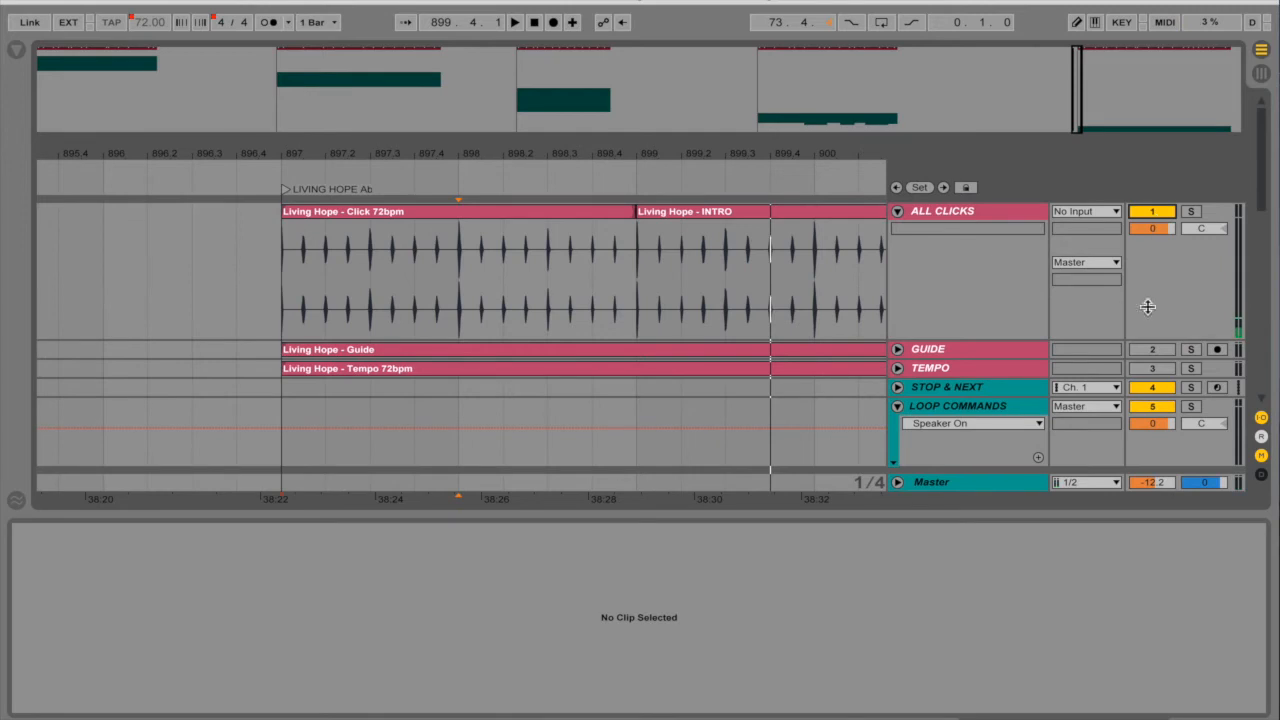
scroll(705, 462, "down", 10)
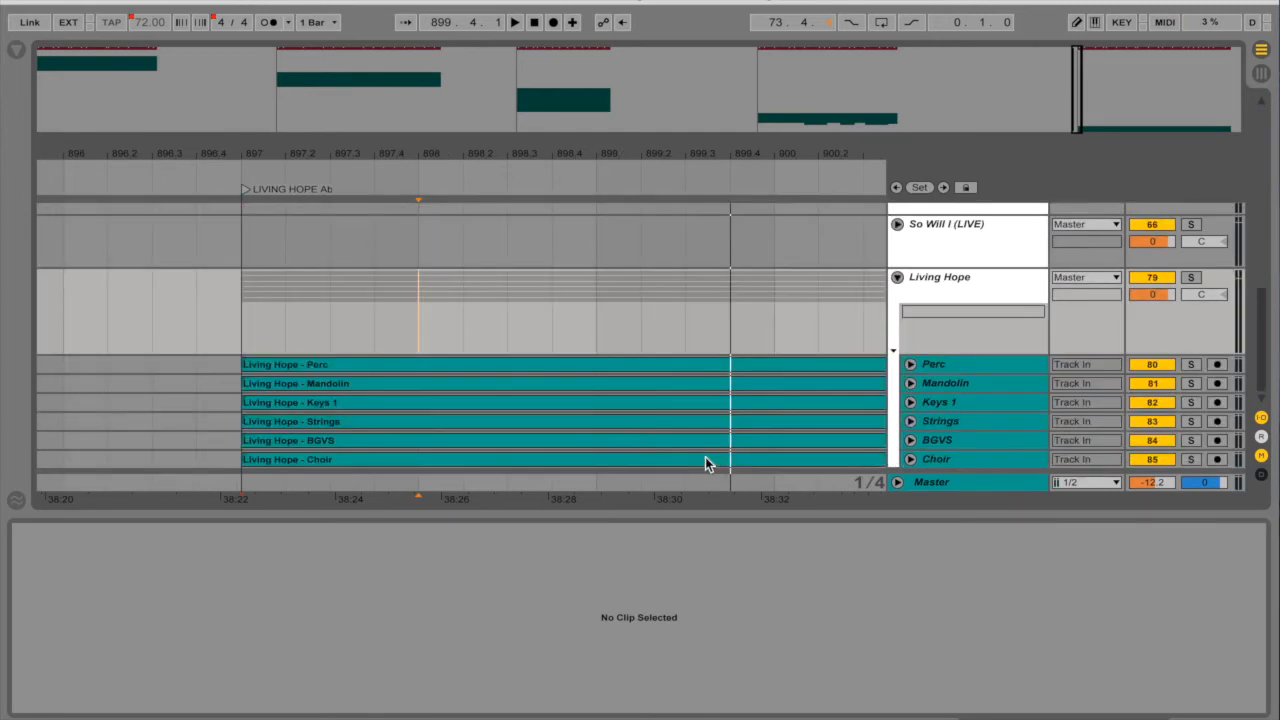
- Choose the Complex warp mode for the Living Hope Mandolin clip and hide the clip details
left_click(536, 383)
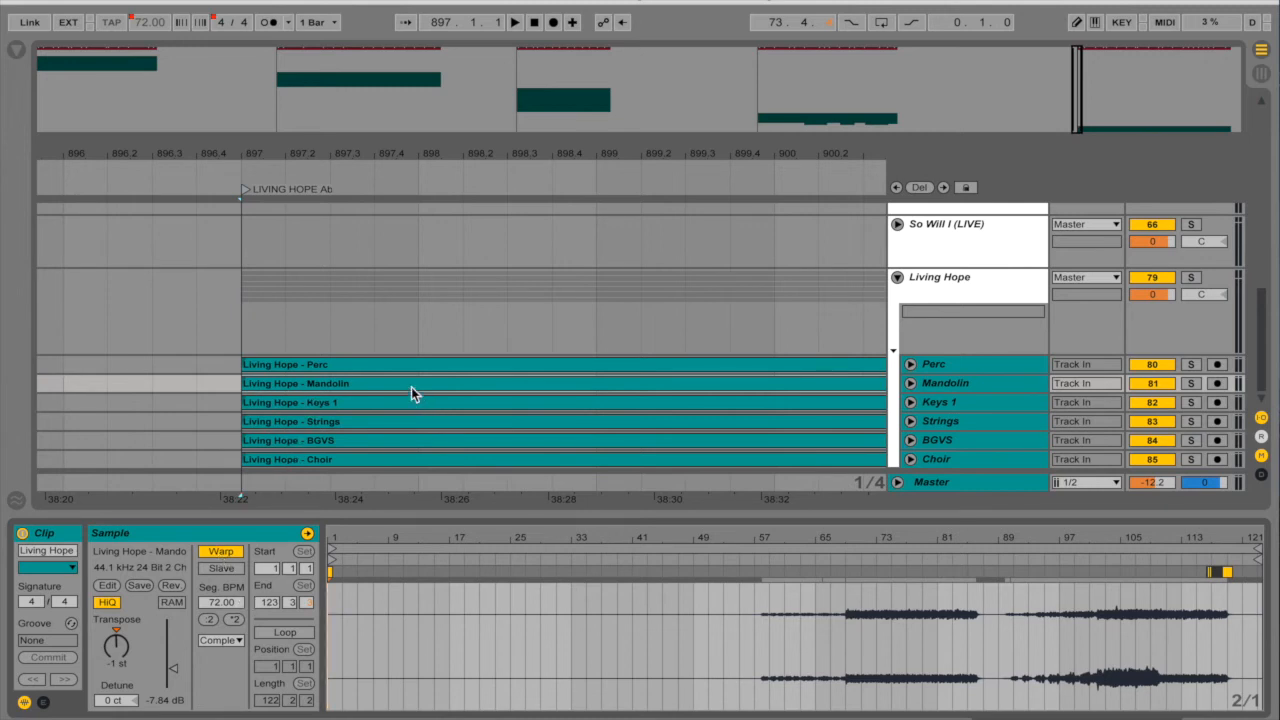
left_click(215, 641)
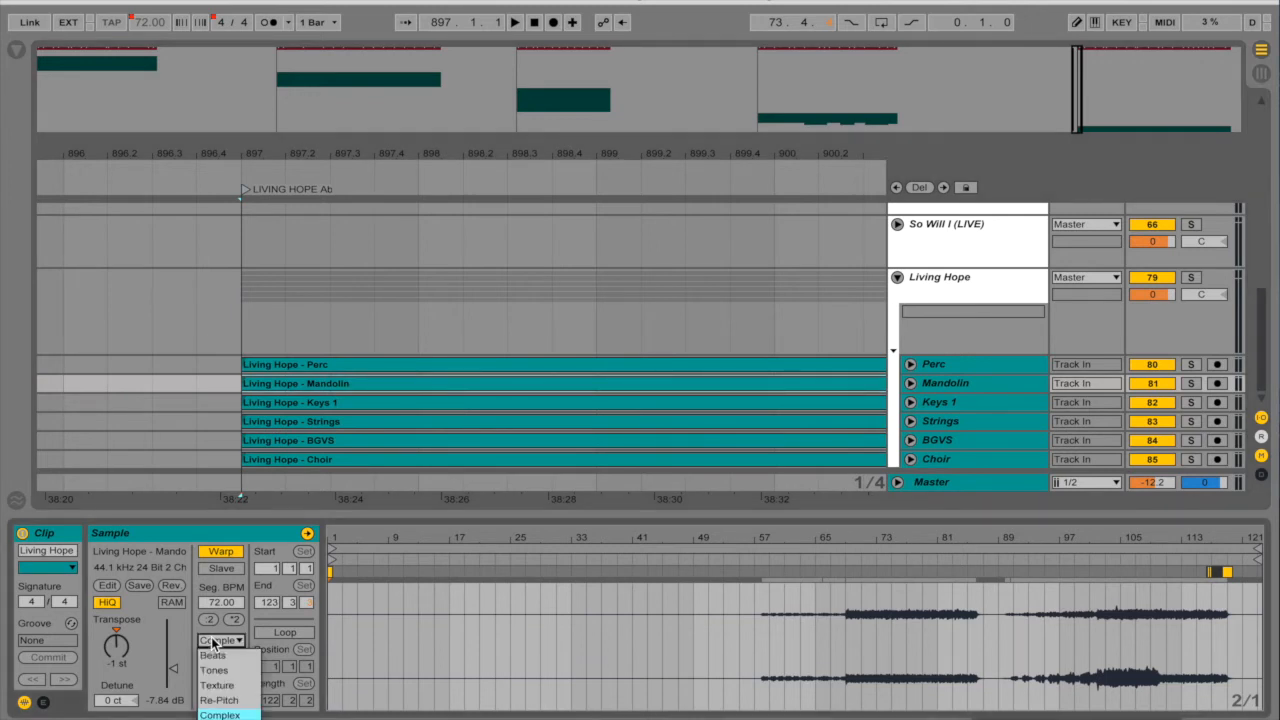
left_click(220, 714)
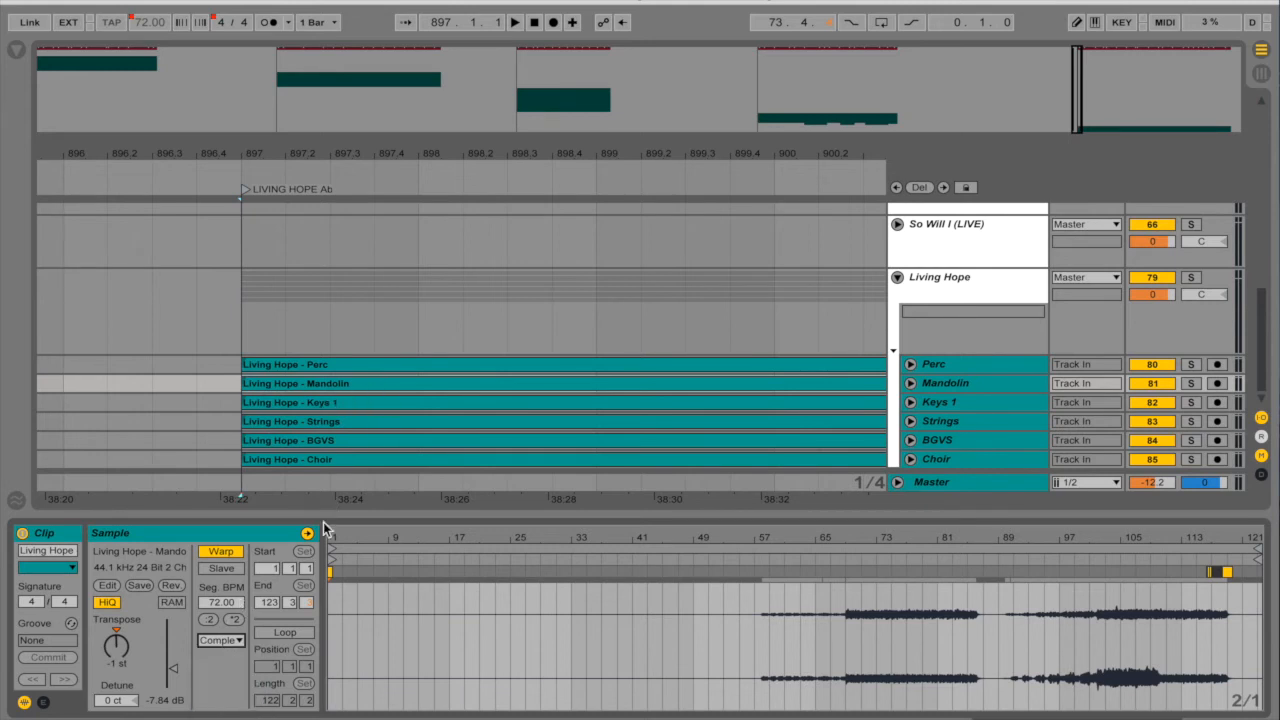
left_click_drag(367, 514, 365, 644)
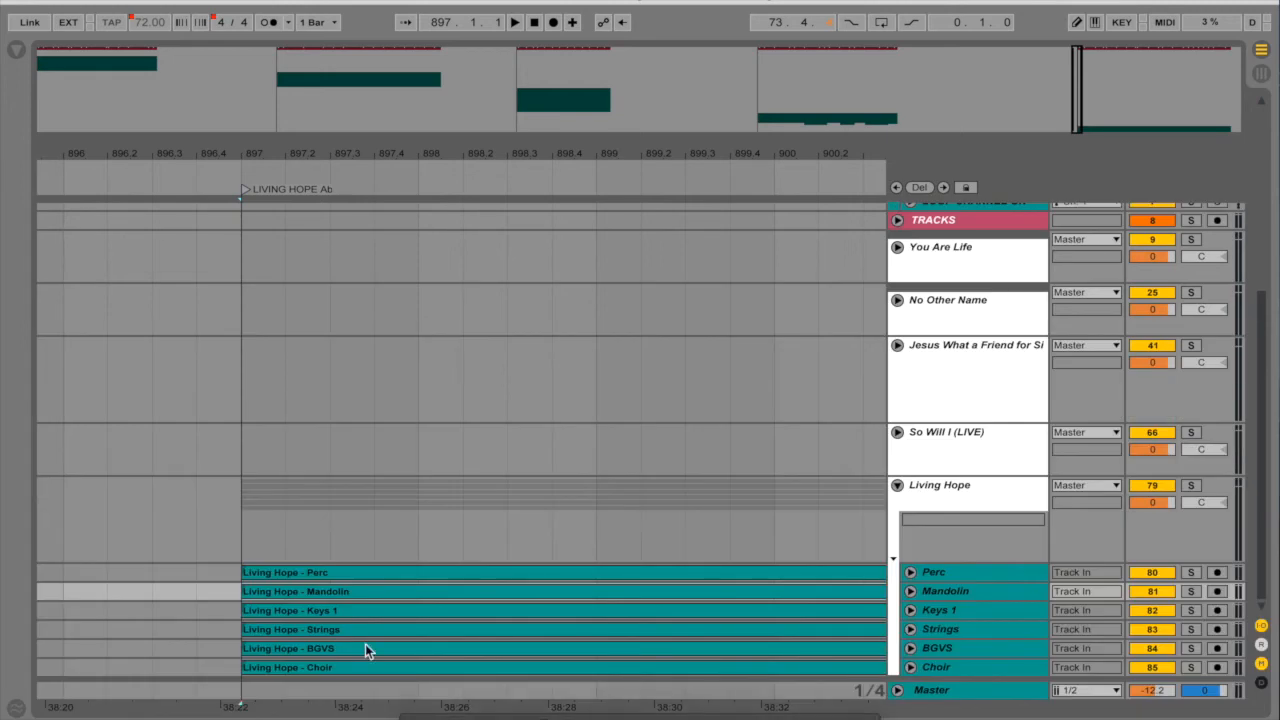
- Step back through the song-start locators to You Are Life and bring its click, guide and tempo clips into view
left_click(236, 522)
key("alt+Left")
key("alt+Left")
key("alt+Left")
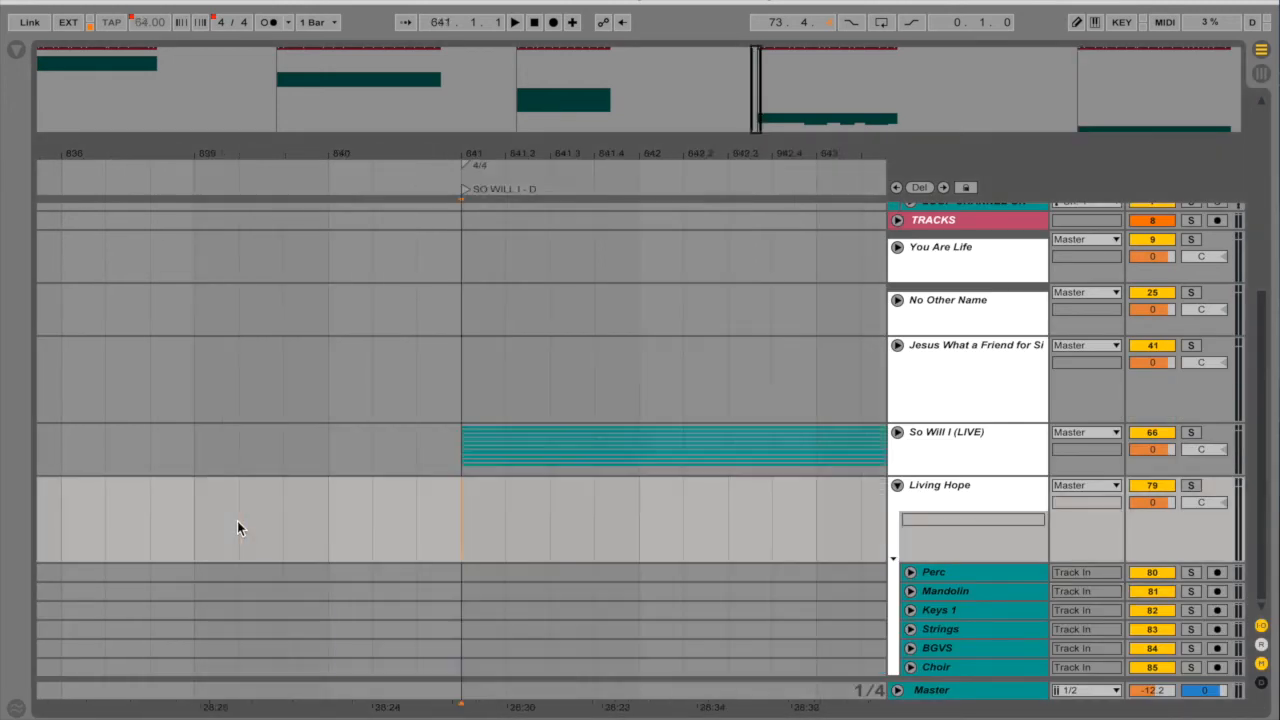
key("alt+Left")
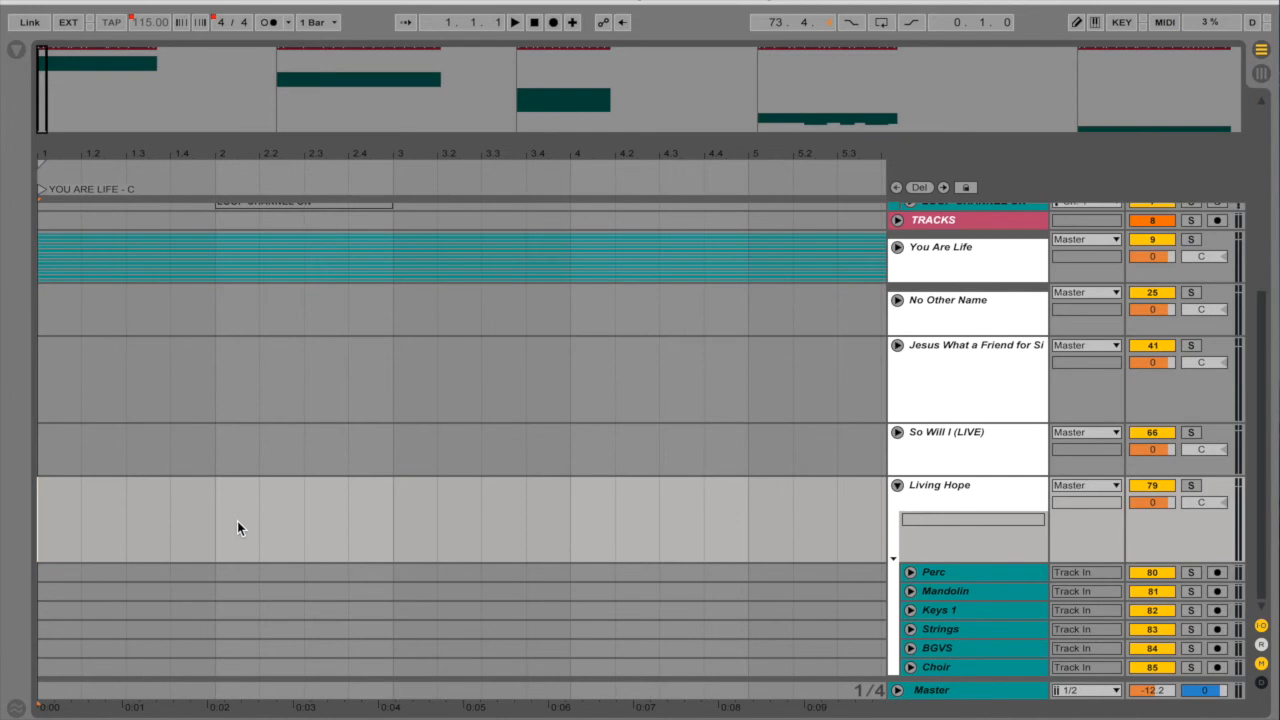
scroll(530, 465, "up", 5)
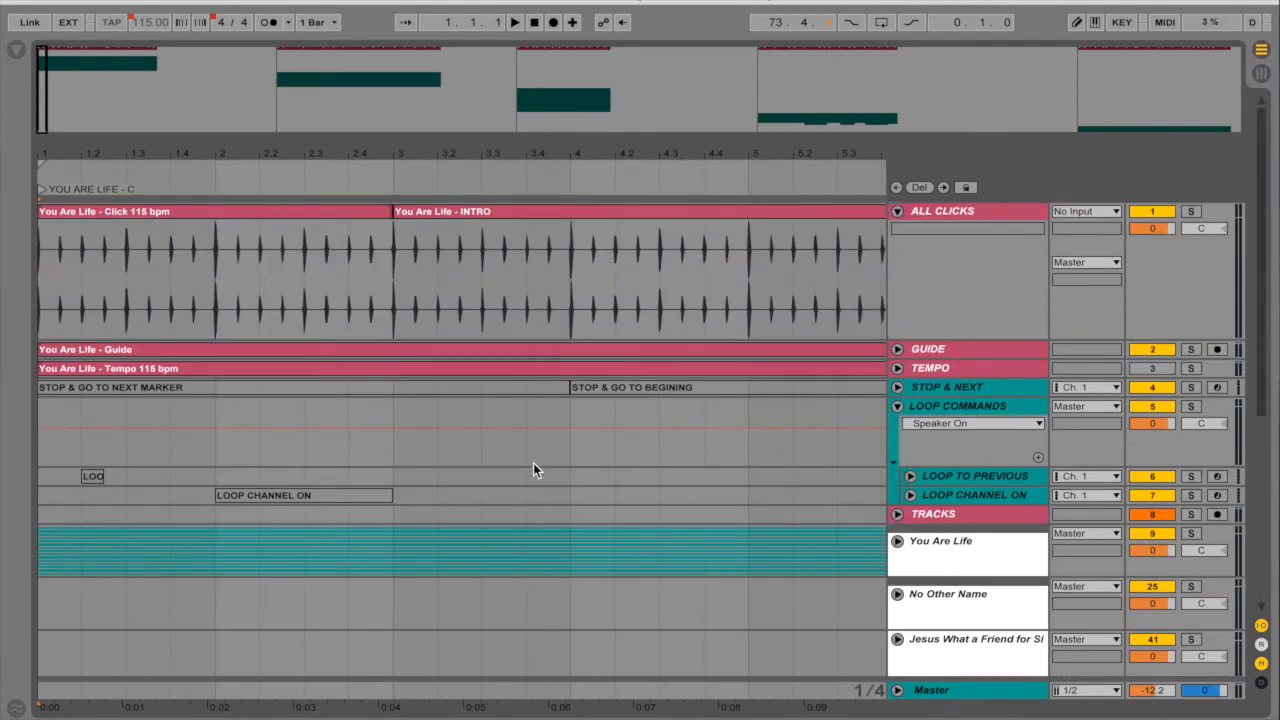
- Mark bar 3 of You Are Life, return to the set's start, and unfold and refold the STOP & NEXT track
left_click(394, 272)
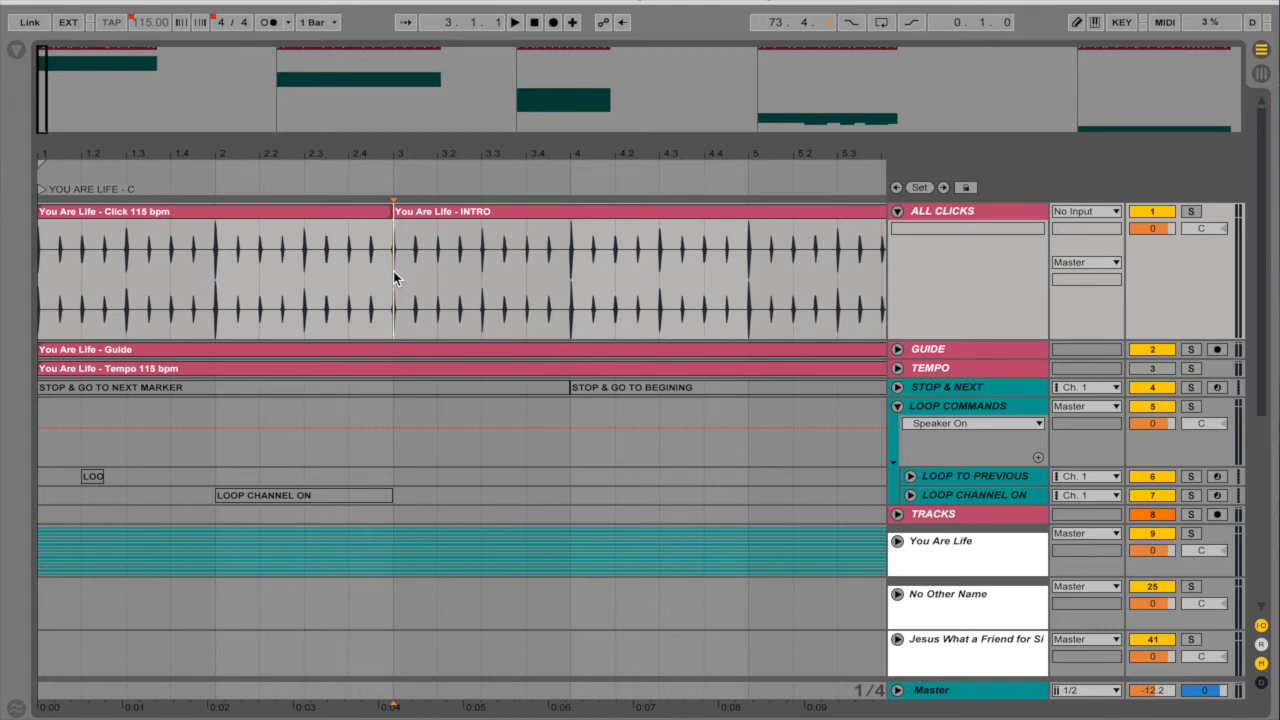
key("Home")
left_click(897, 387)
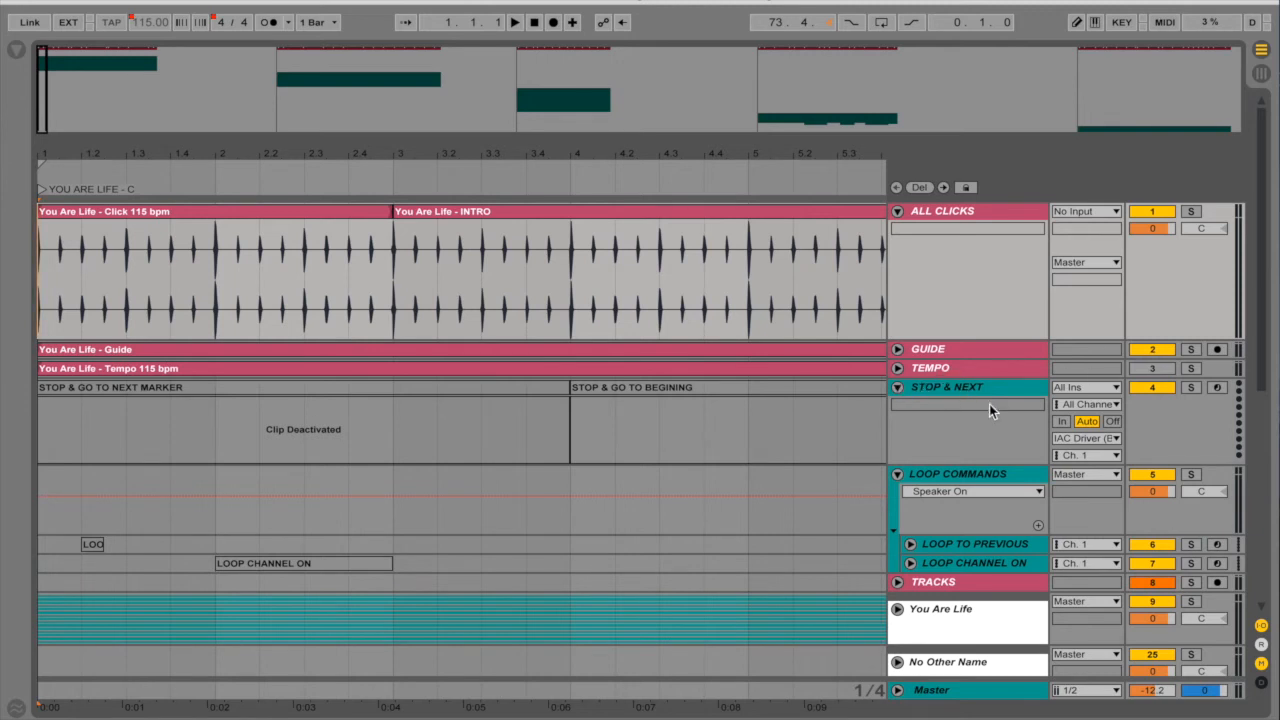
left_click(897, 387)
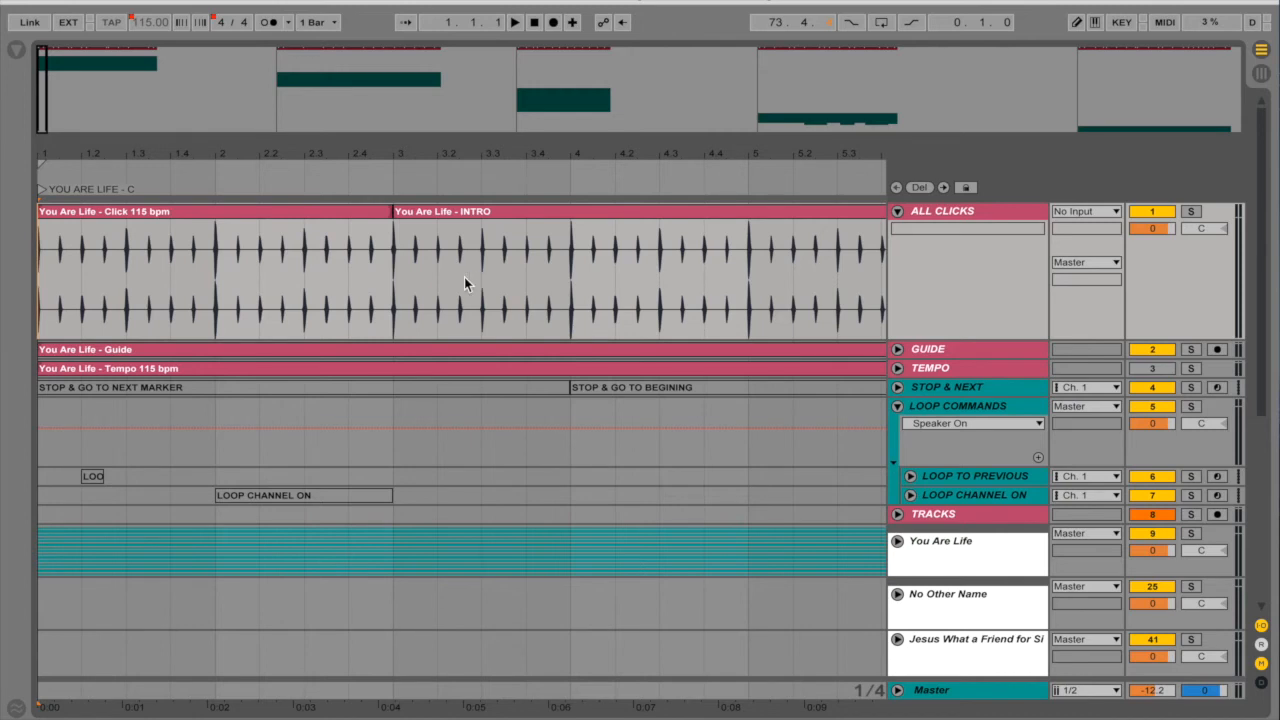
- Examine the empty gap between the end of You Are Life and the start of No Other Name
left_click(388, 263)
key("alt+Right")
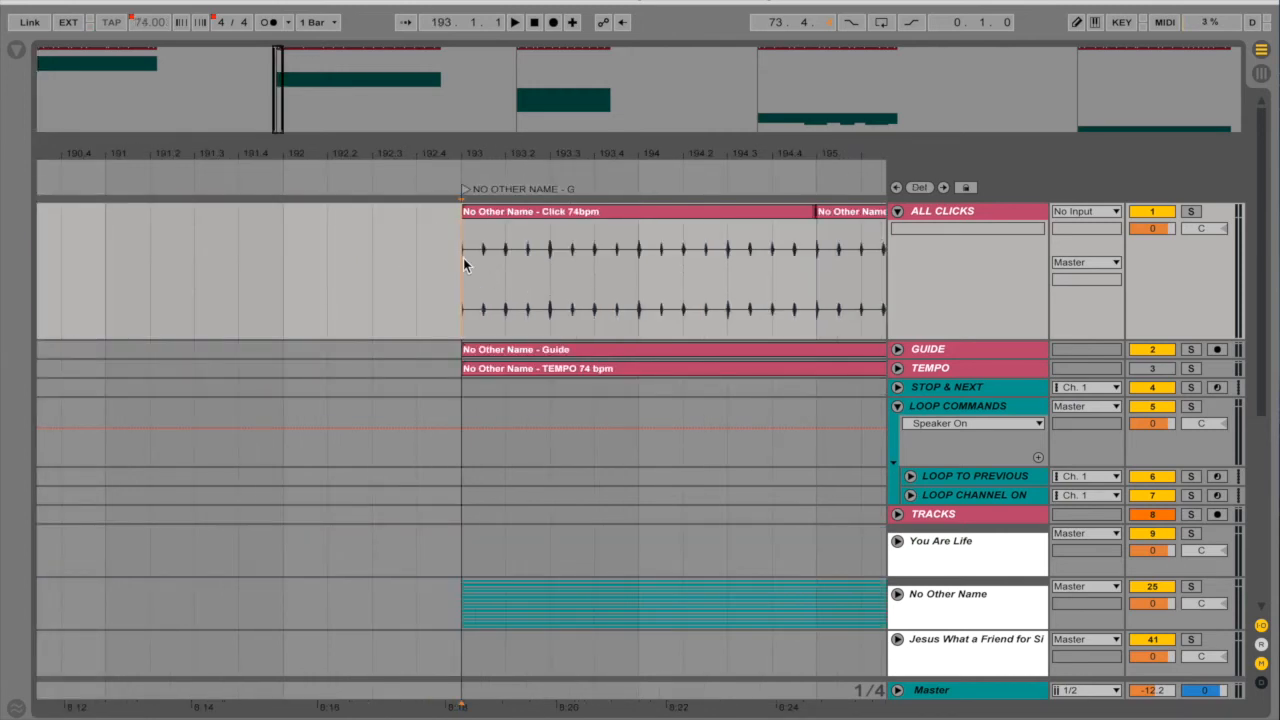
scroll(463, 258, "left", 5)
scroll(463, 258, "left", 1)
key("minus")
key("minus")
key("minus")
scroll(462, 257, "left", 5)
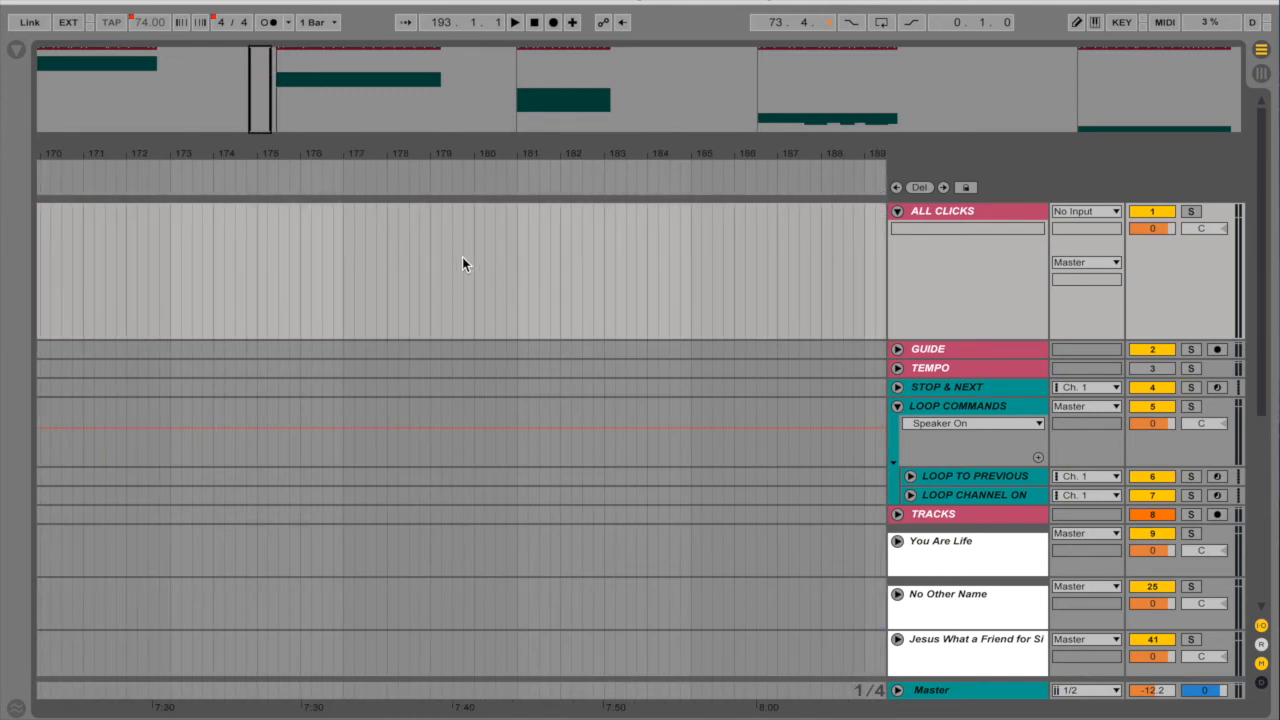
key("minus")
key("minus")
key("minus")
key("minus")
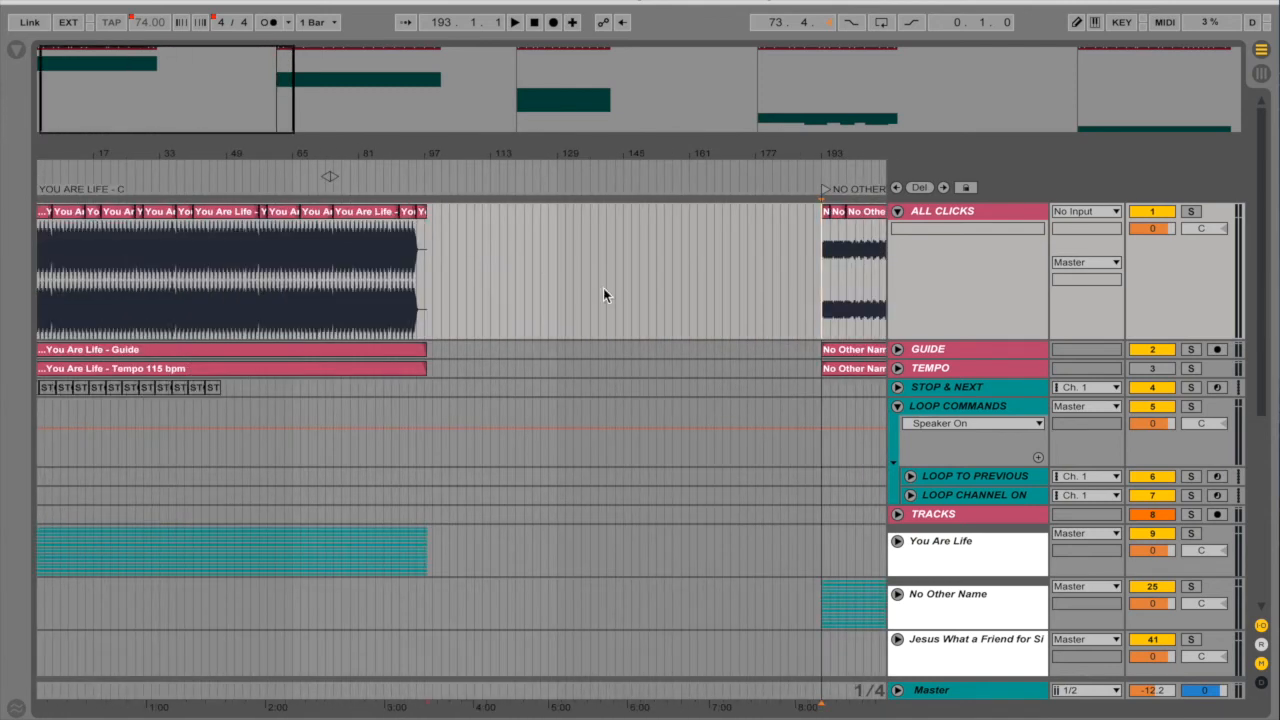
- Set the arrangement grid to 2/1 for selecting the gap before No Other Name
left_click(801, 301)
left_click(805, 301)
key("plus")
key("super+2")
key("super+2")
key("super+2")
key("super+2")
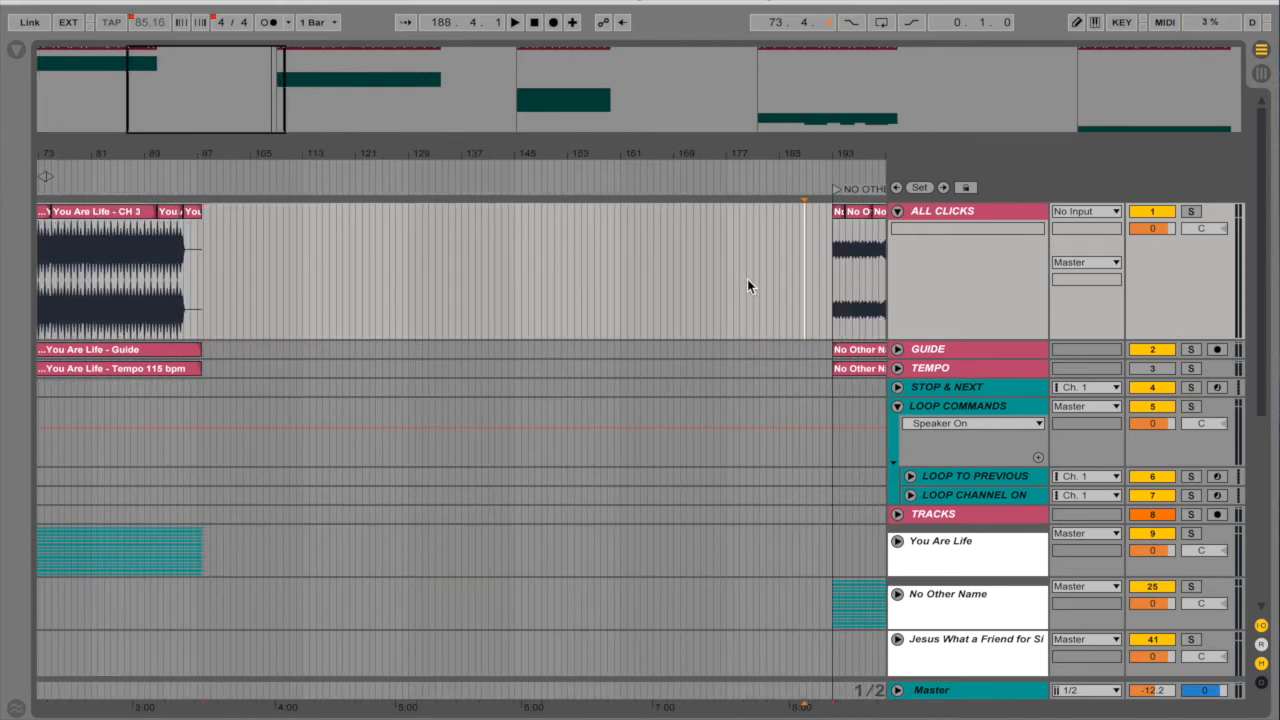
key("super+2")
left_click(775, 278)
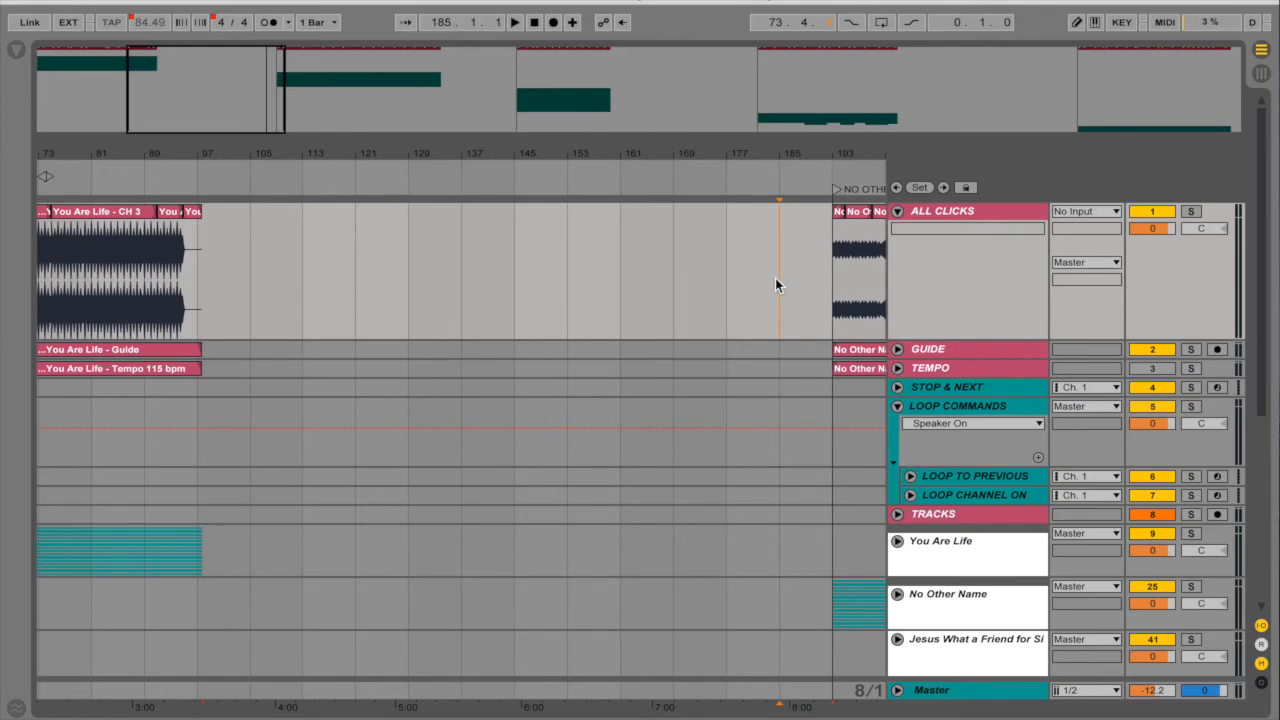
key("super+1")
key("super+1")
- Delete the empty time across all tracks from bar 103 to about bar 189, between You Are Life and No Other Name
left_click(808, 278)
left_click_drag(808, 278, 234, 327)
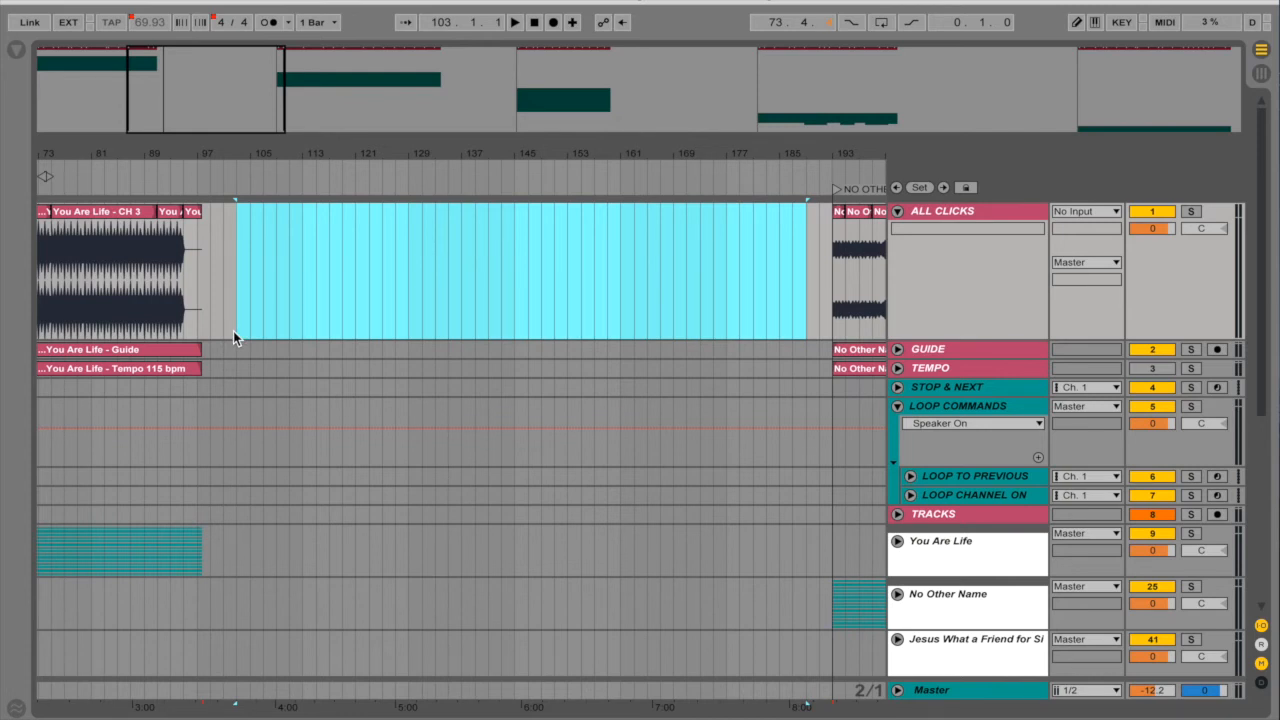
key("super+shift+Delete")
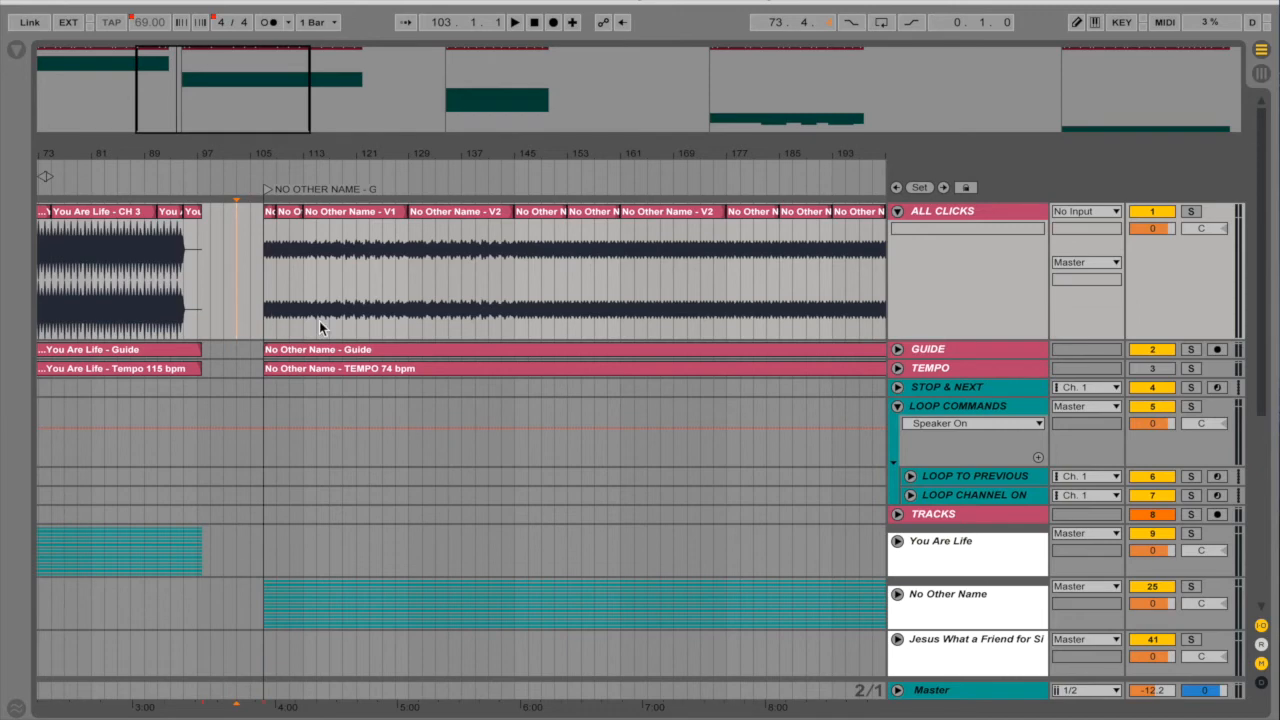
- Narrow the grid to 1/2 and delete the remaining empty time from bar 98.3 to just before No Other Name
scroll(516, 369, "right", 20)
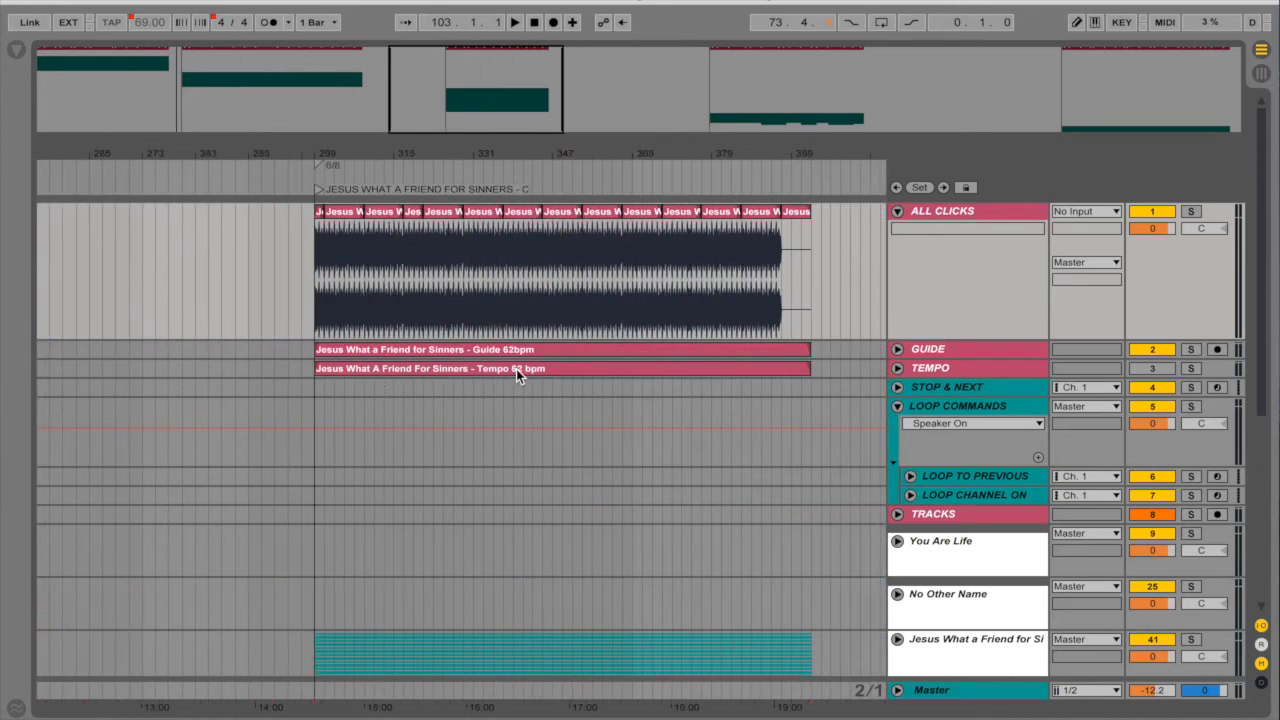
scroll(516, 375, "left", 20)
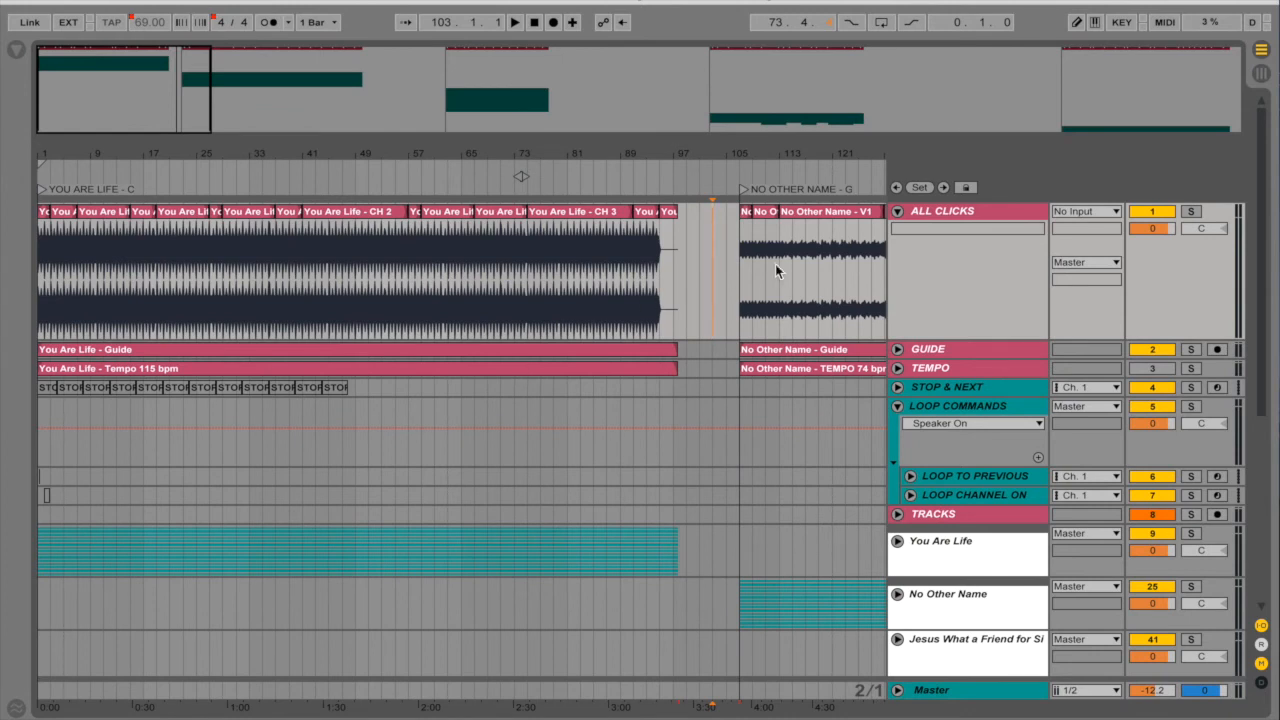
key("plus")
key("ctrl+1")
key("ctrl+1")
left_click_drag(768, 263, 636, 264)
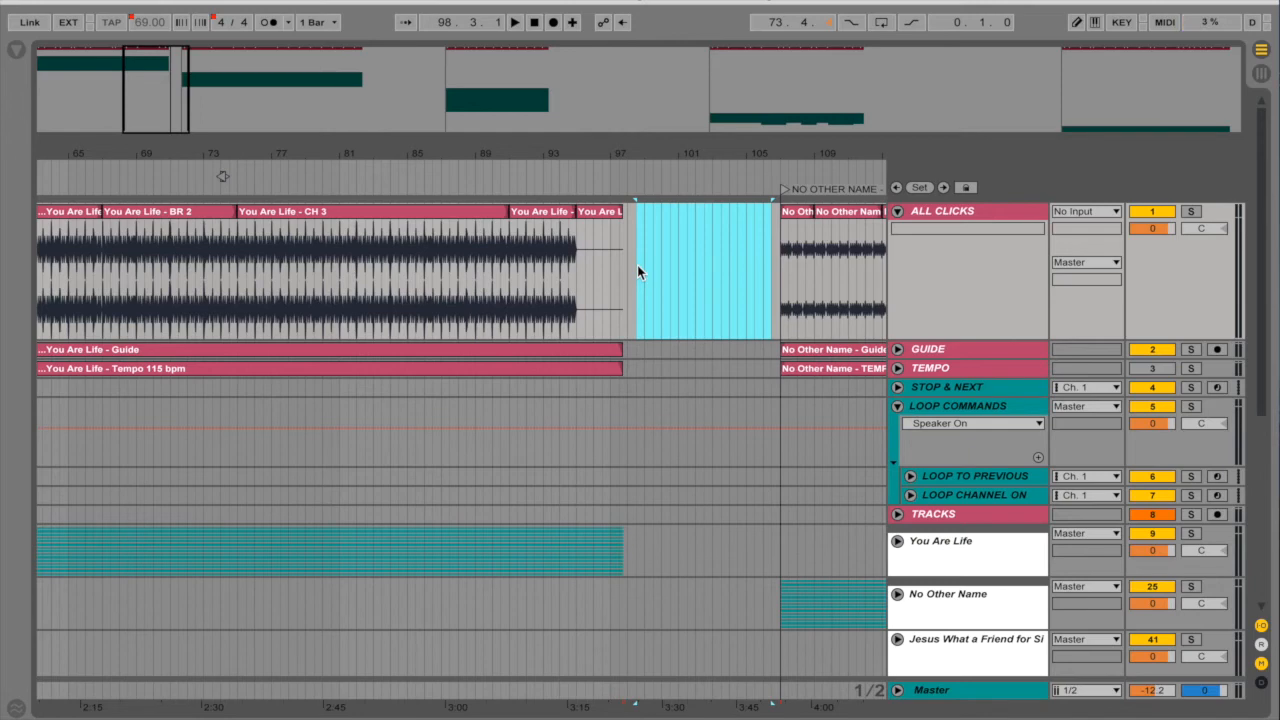
key("ctrl+shift+Delete")
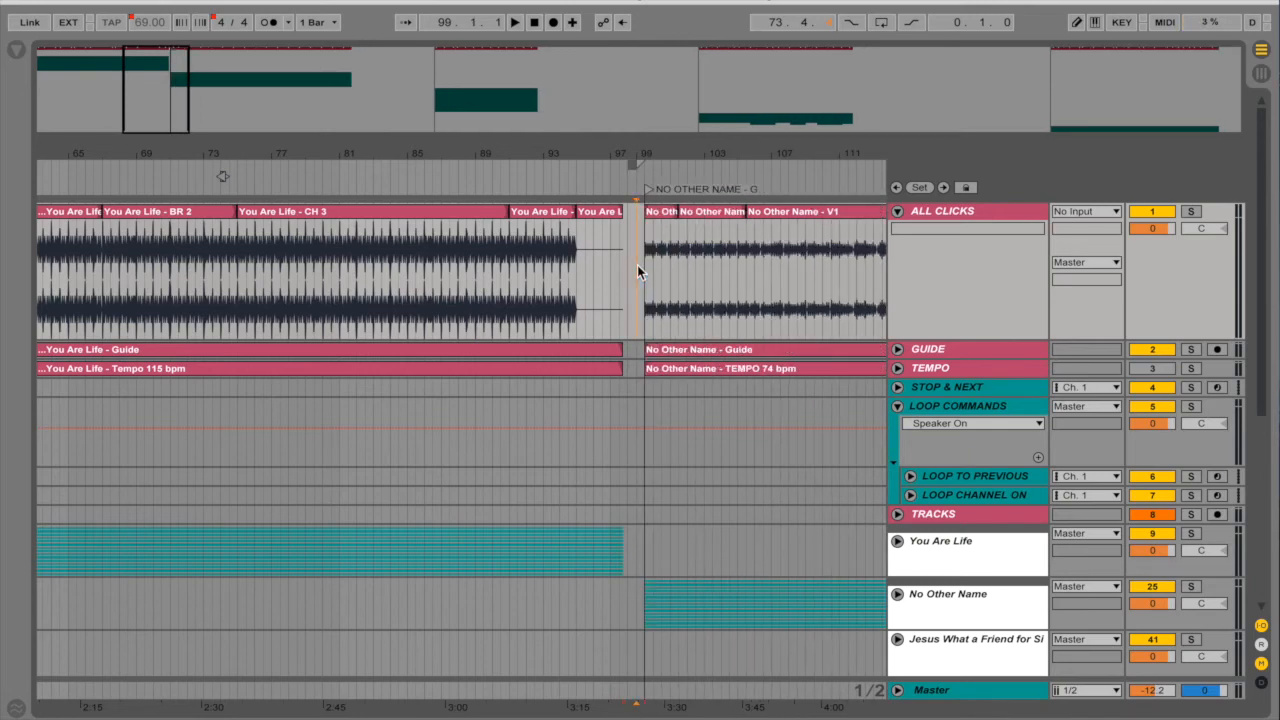
- Play the ending of You Are Life from bar 94 to check the transition into No Other Name, and stop playback
key("plus")
key("plus")
key("plus")
scroll(637, 265, "left", 2)
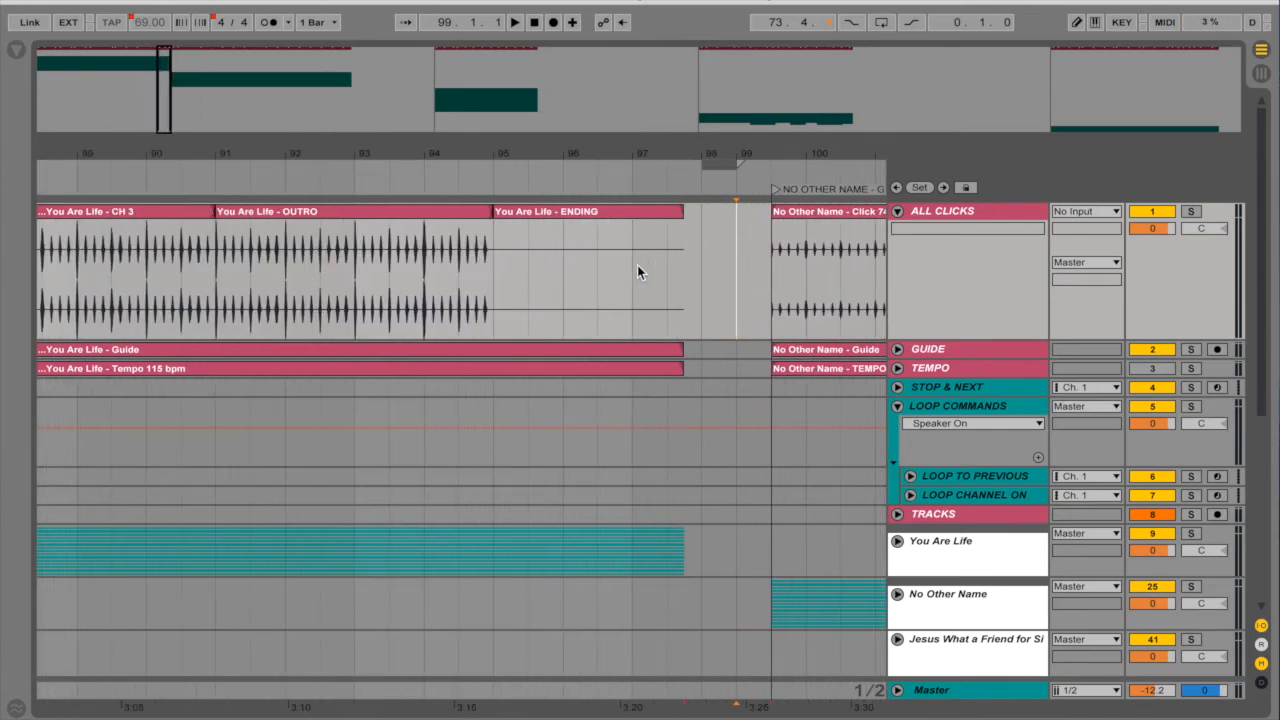
left_click(425, 281)
key("plus")
key("space")
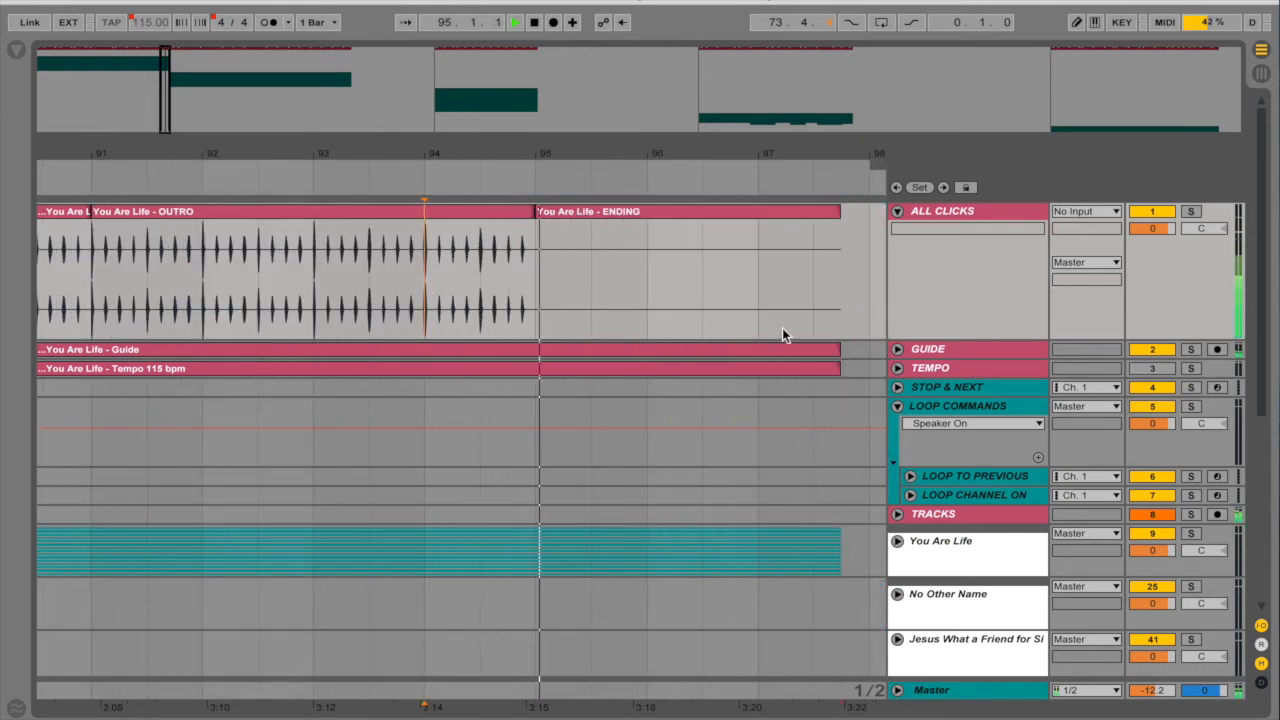
scroll(741, 290, "right", 2)
scroll(741, 290, "right", 5)
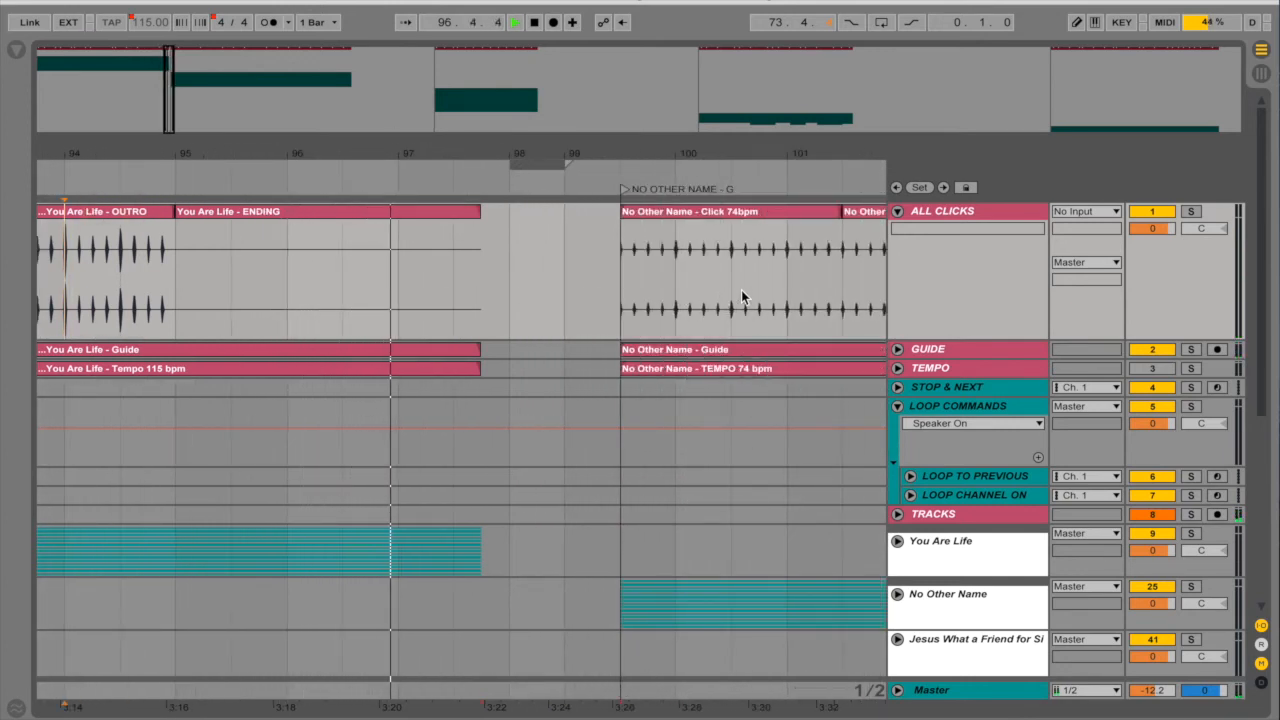
key("space")
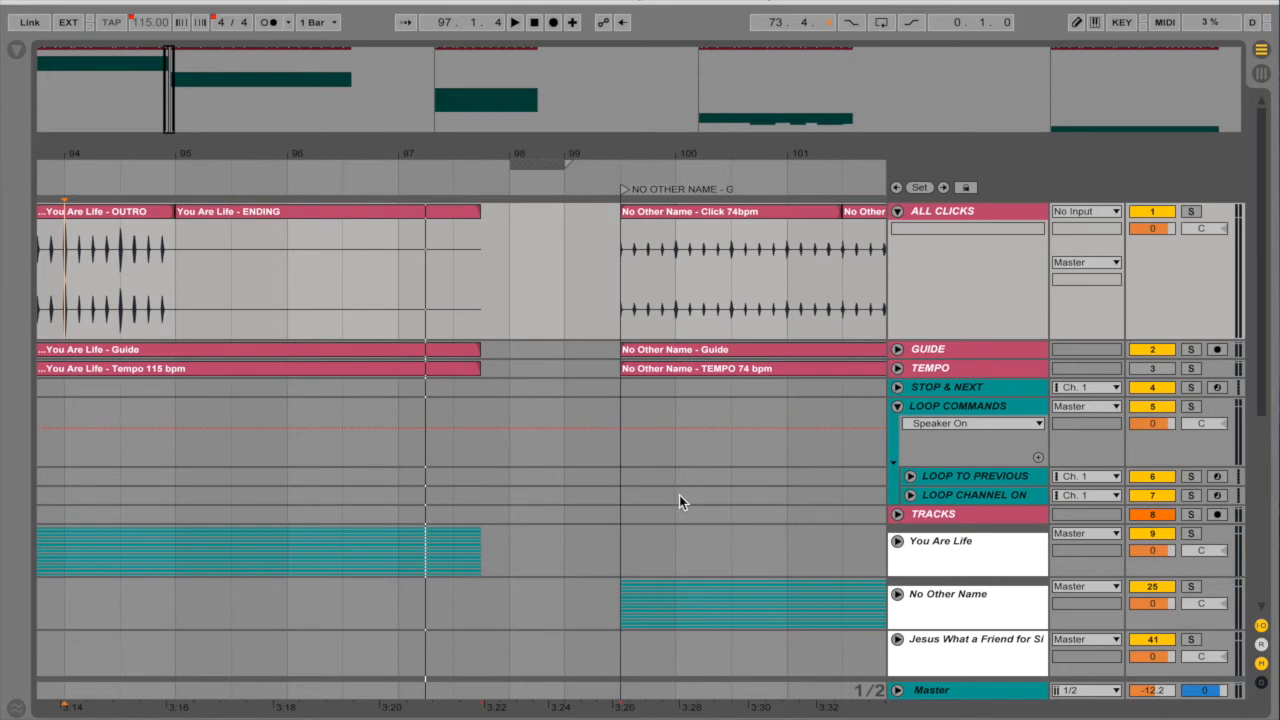
- Expand the You Are Life group and cut all its stems from bar 94 to bar 98
scroll(583, 486, "left", 1)
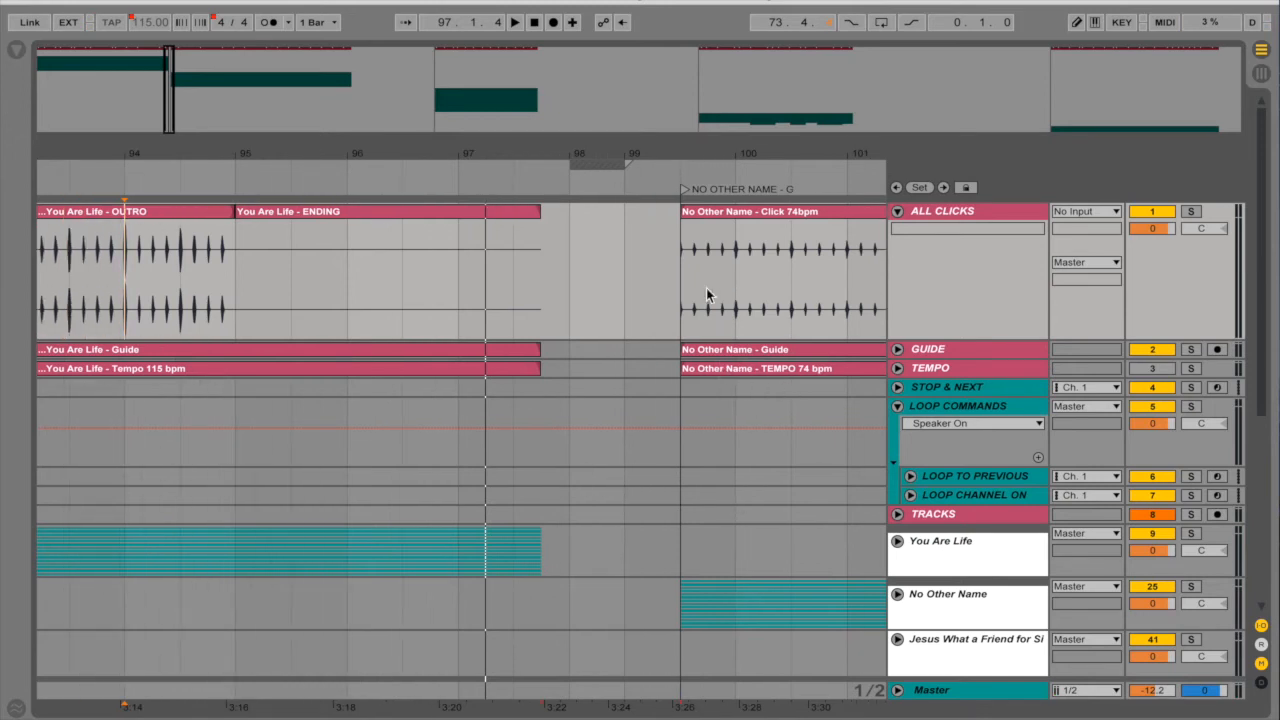
left_click(897, 540)
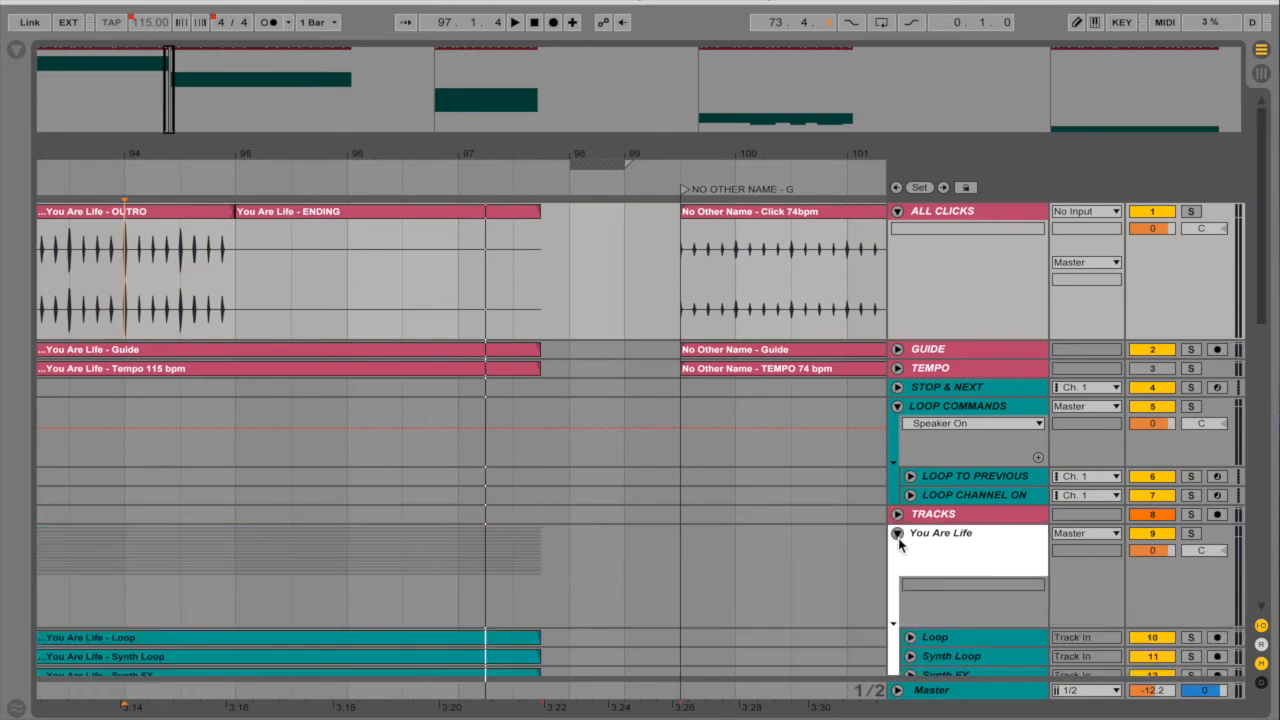
scroll(438, 601, "down", 5)
scroll(438, 601, "up", 4)
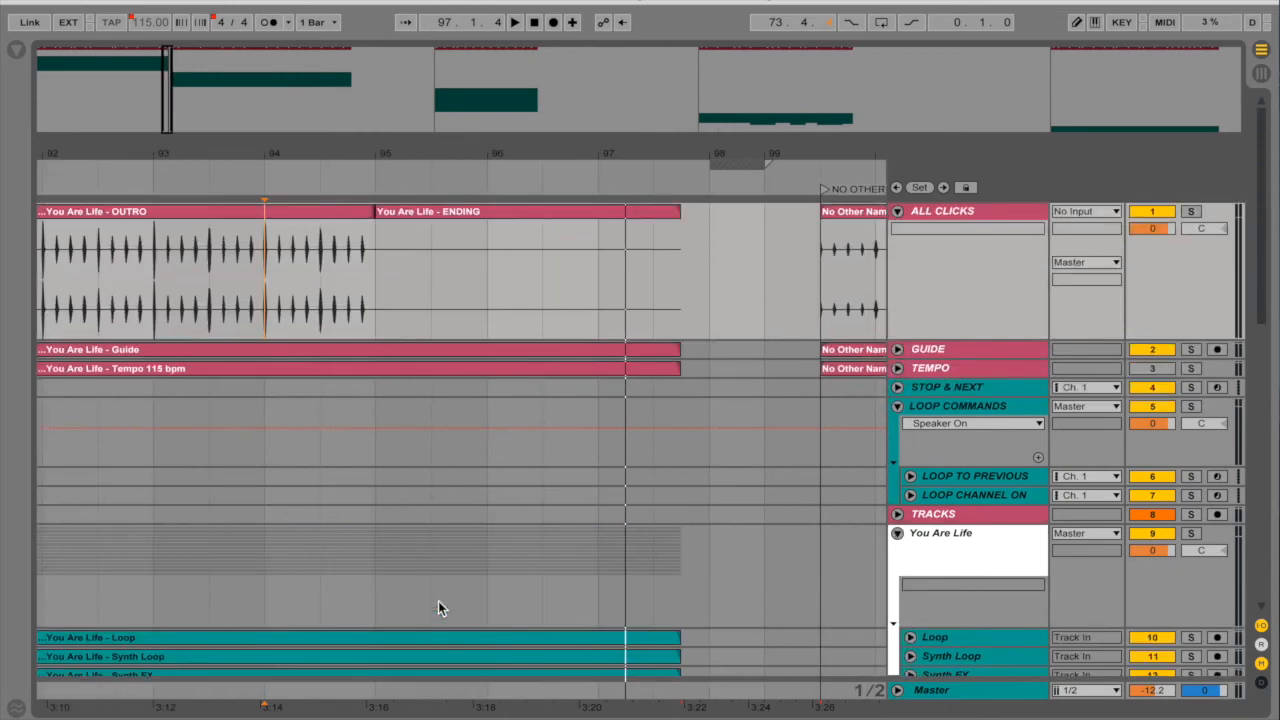
scroll(438, 601, "down", 1)
left_click_drag(709, 534, 264, 498)
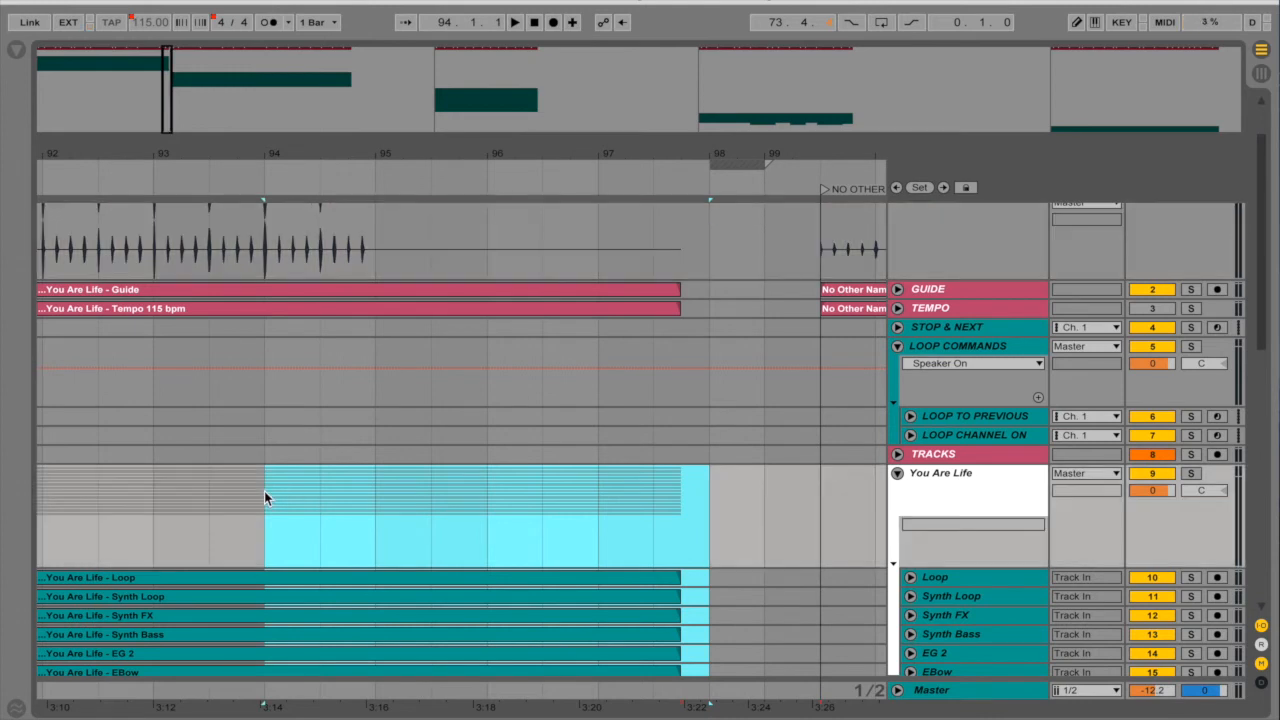
scroll(447, 493, "down", 3)
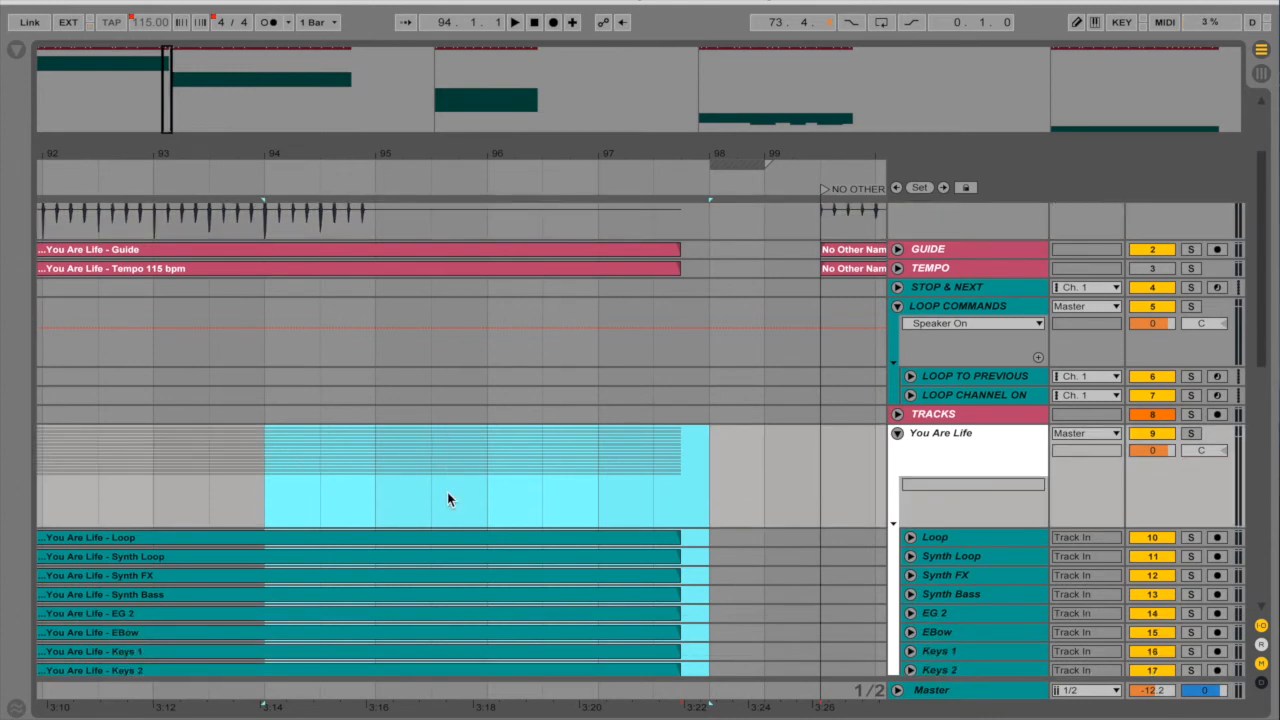
left_click_drag(694, 478, 278, 452)
scroll(279, 455, "up", 5)
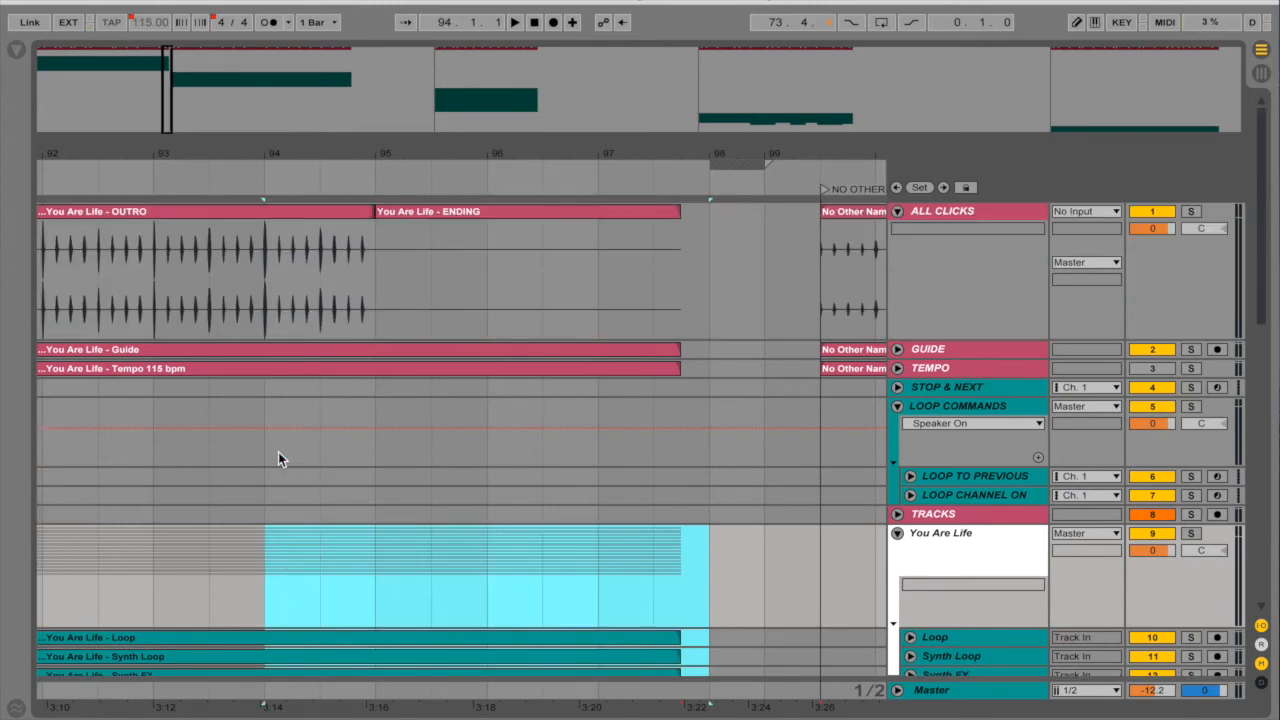
scroll(278, 458, "down", 5)
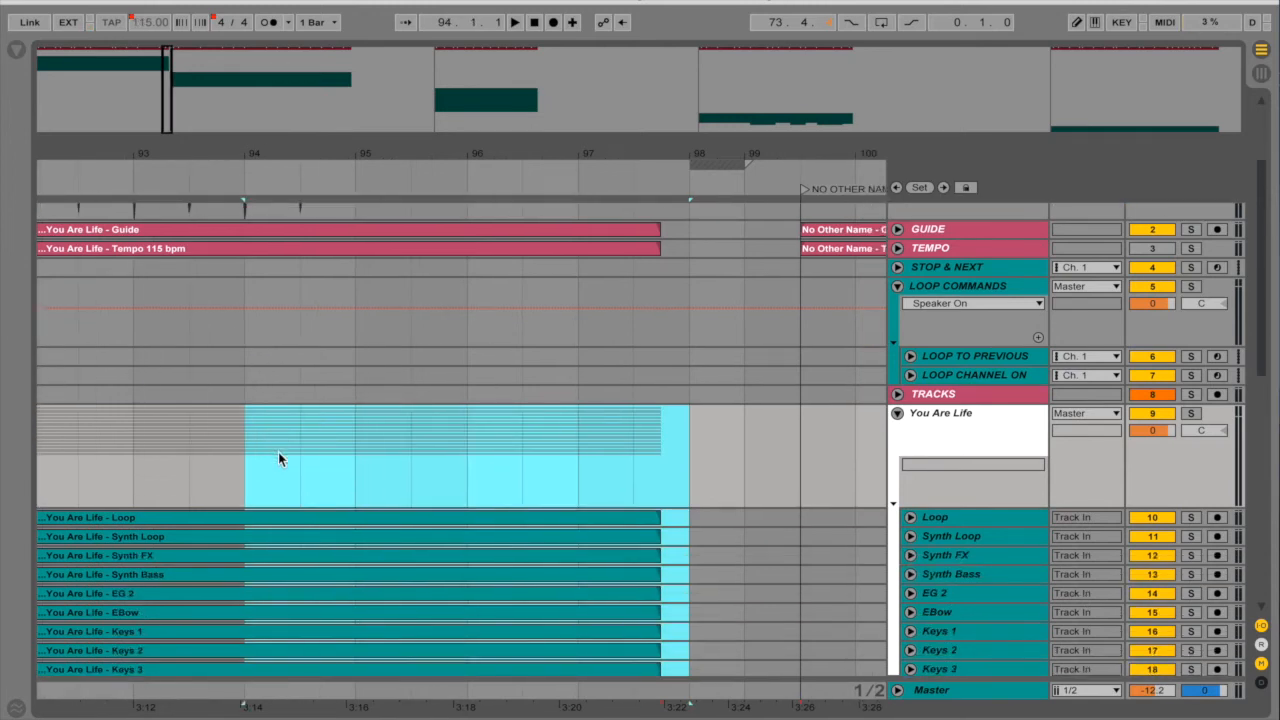
key("Delete")
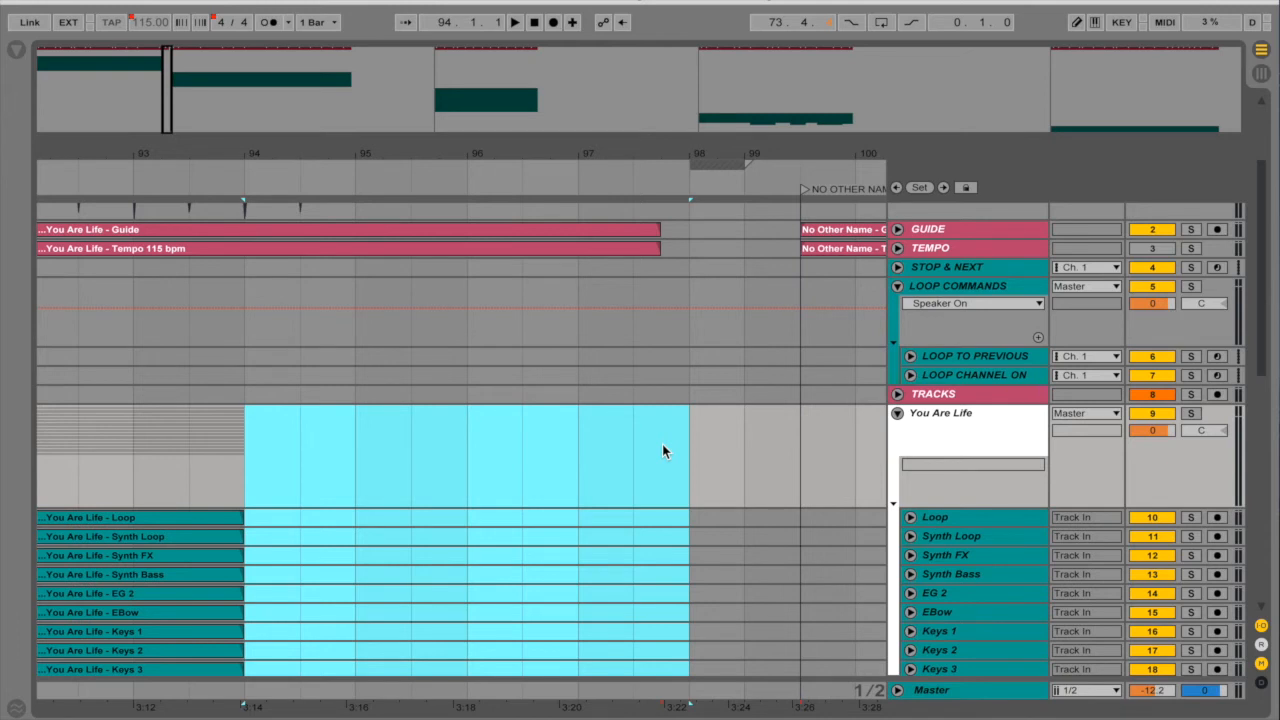
- Delete the time across all tracks from about bar 96.2 up to the start of No Other Name
scroll(662, 444, "up", 3)
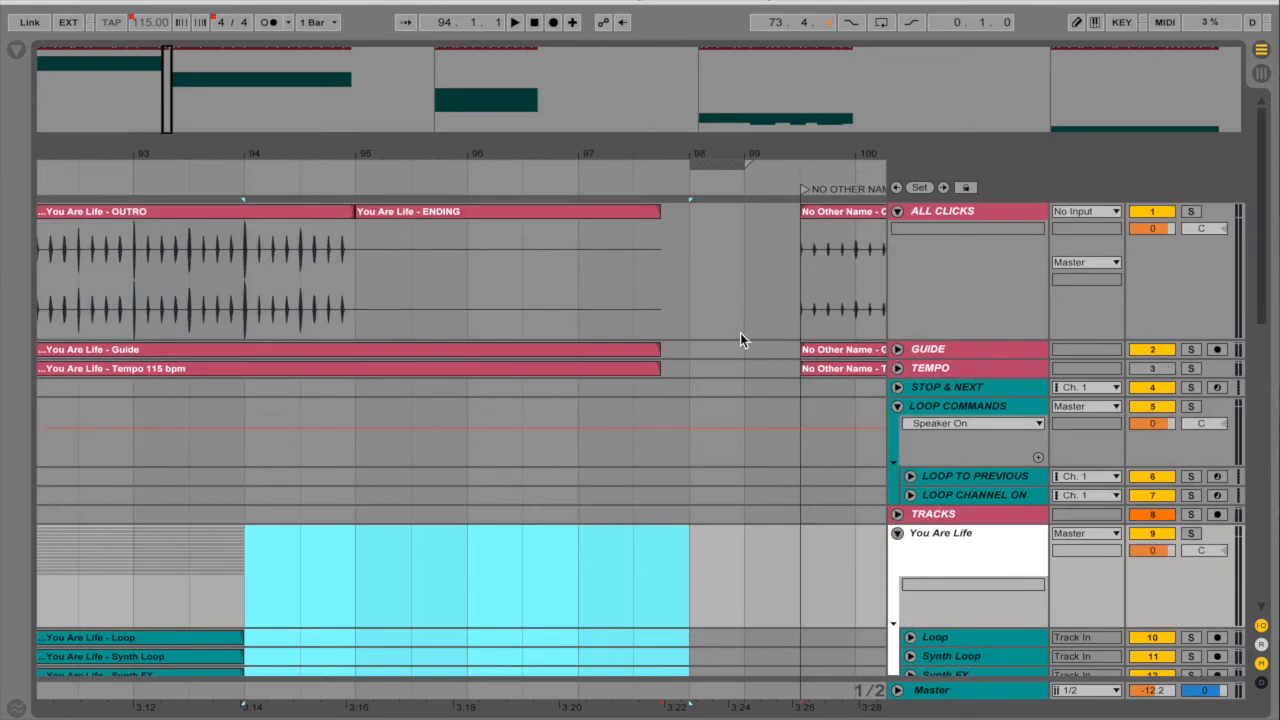
left_click(803, 285)
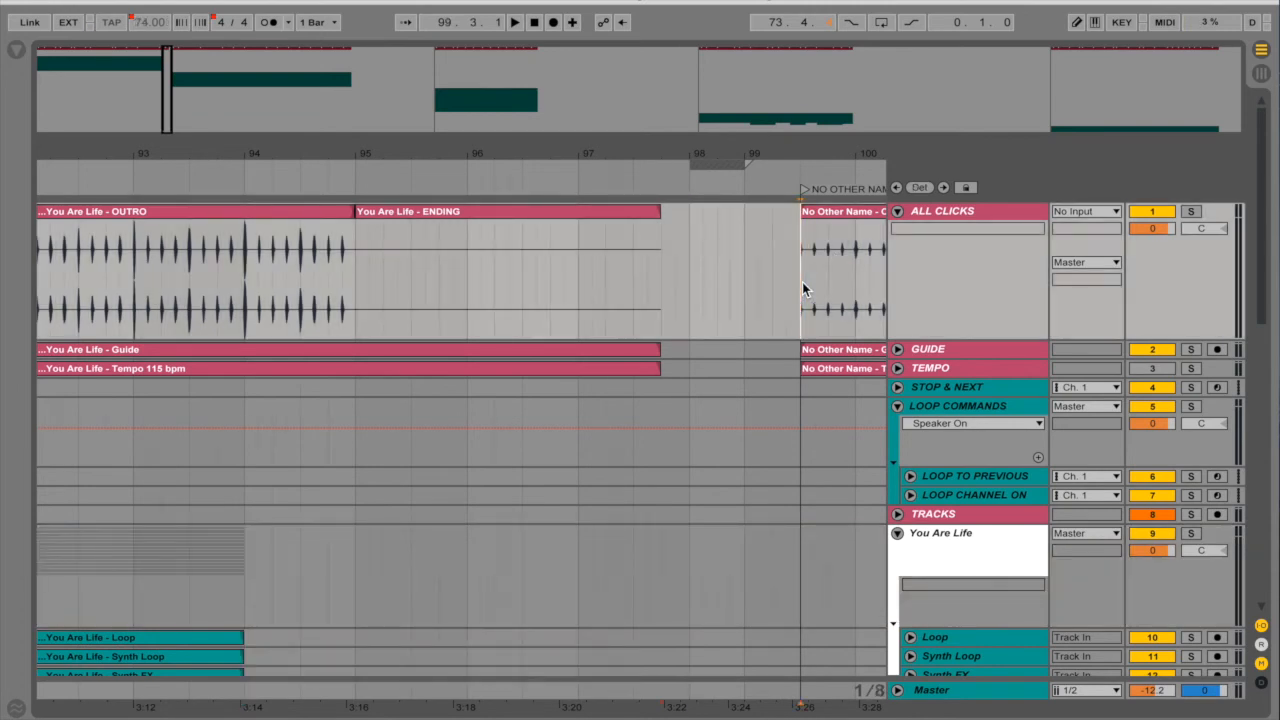
left_click_drag(802, 286, 490, 296)
key("ctrl+shift+Delete")
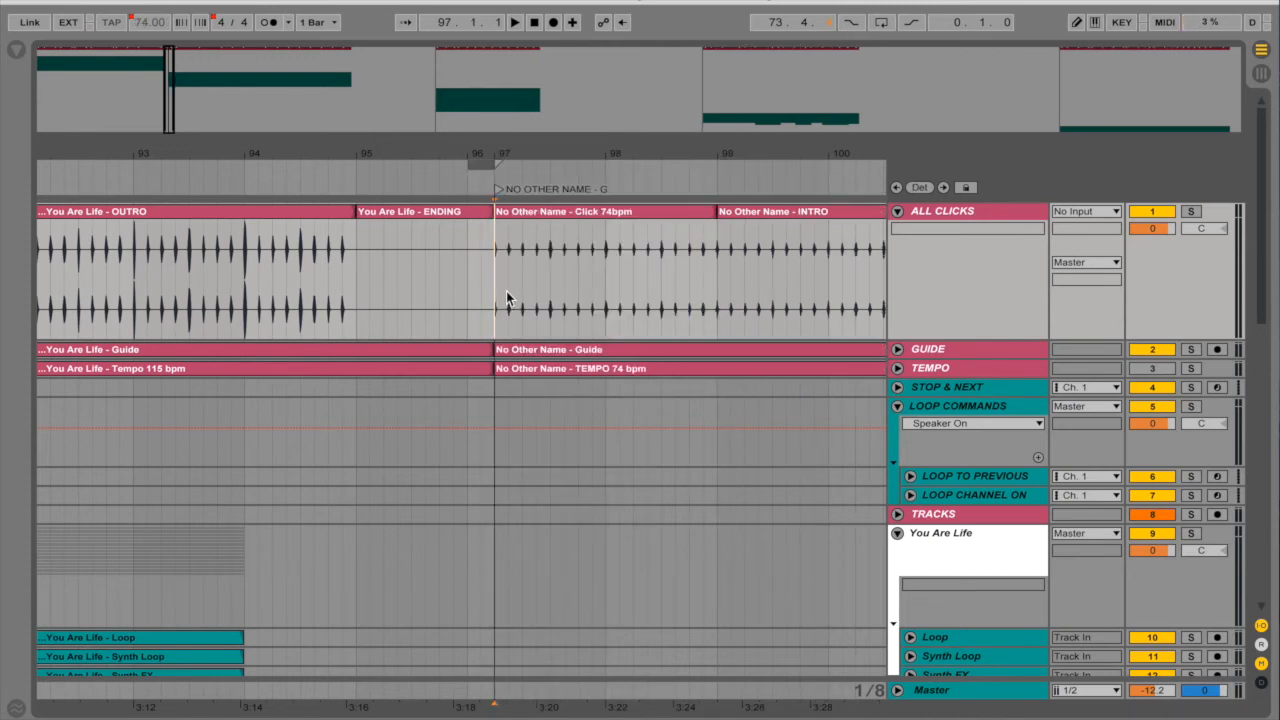
- Paste the cut You Are Life ending stems back into their group at bar 94
scroll(506, 291, "down", 4)
left_click(240, 463)
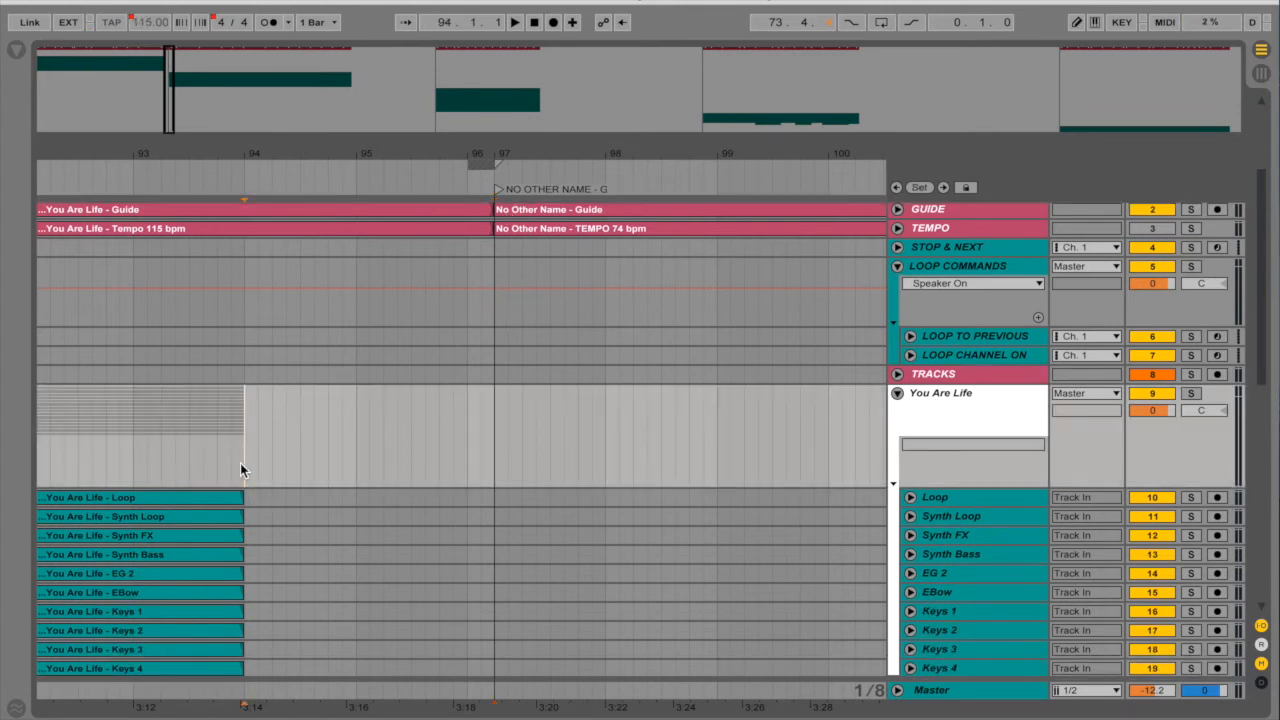
left_click_drag(240, 463, 686, 668)
- Play from bar 94 to check the transition into No Other Name, and stop playback
scroll(396, 348, "up", 4)
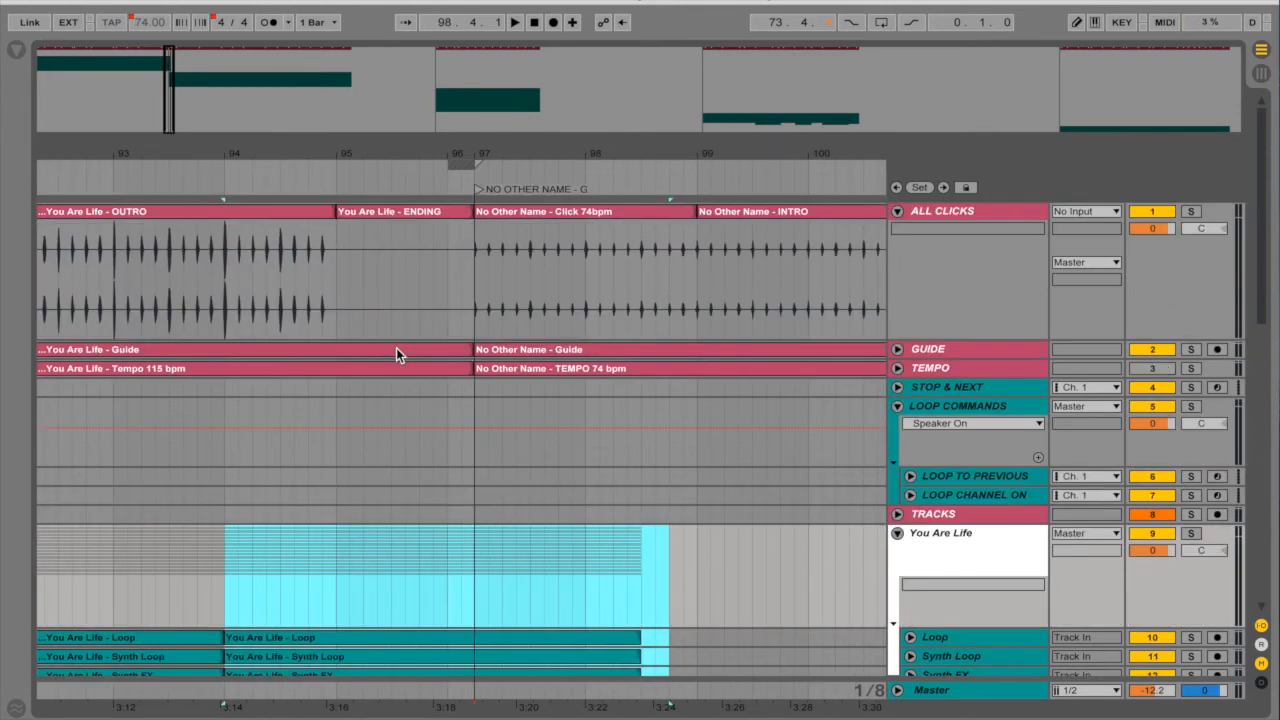
left_click(225, 281)
key("space")
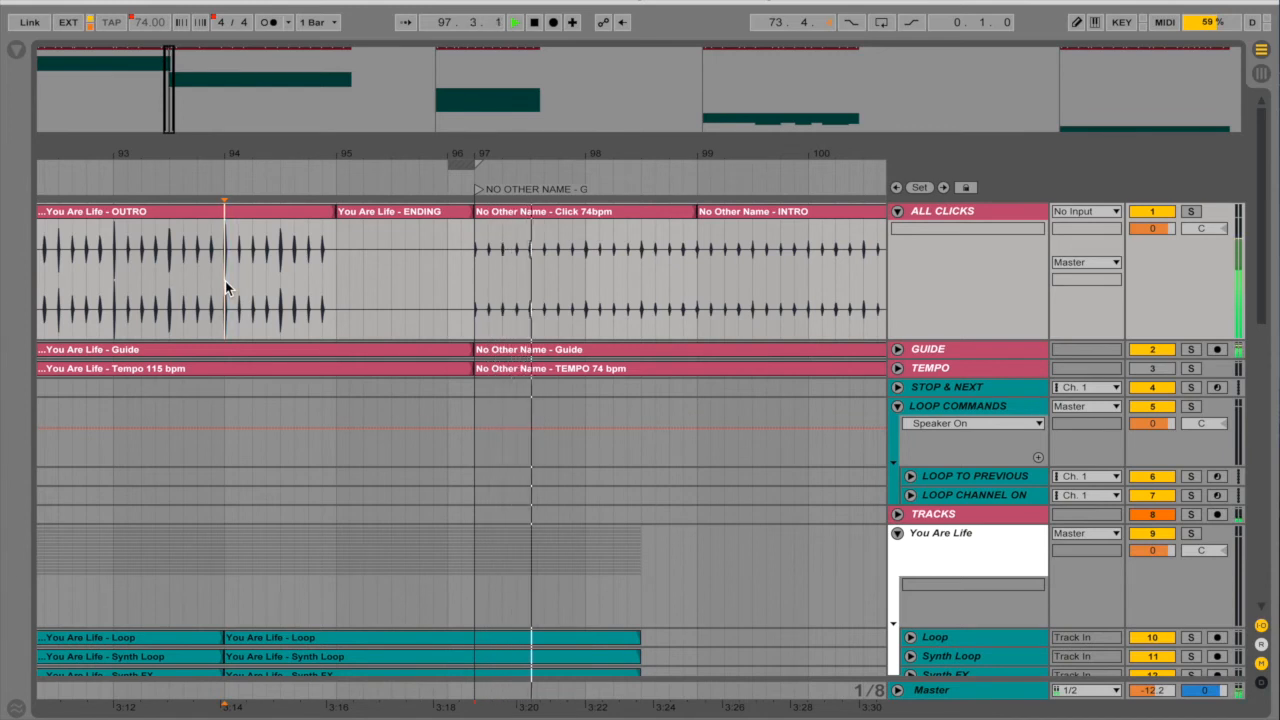
key("space")
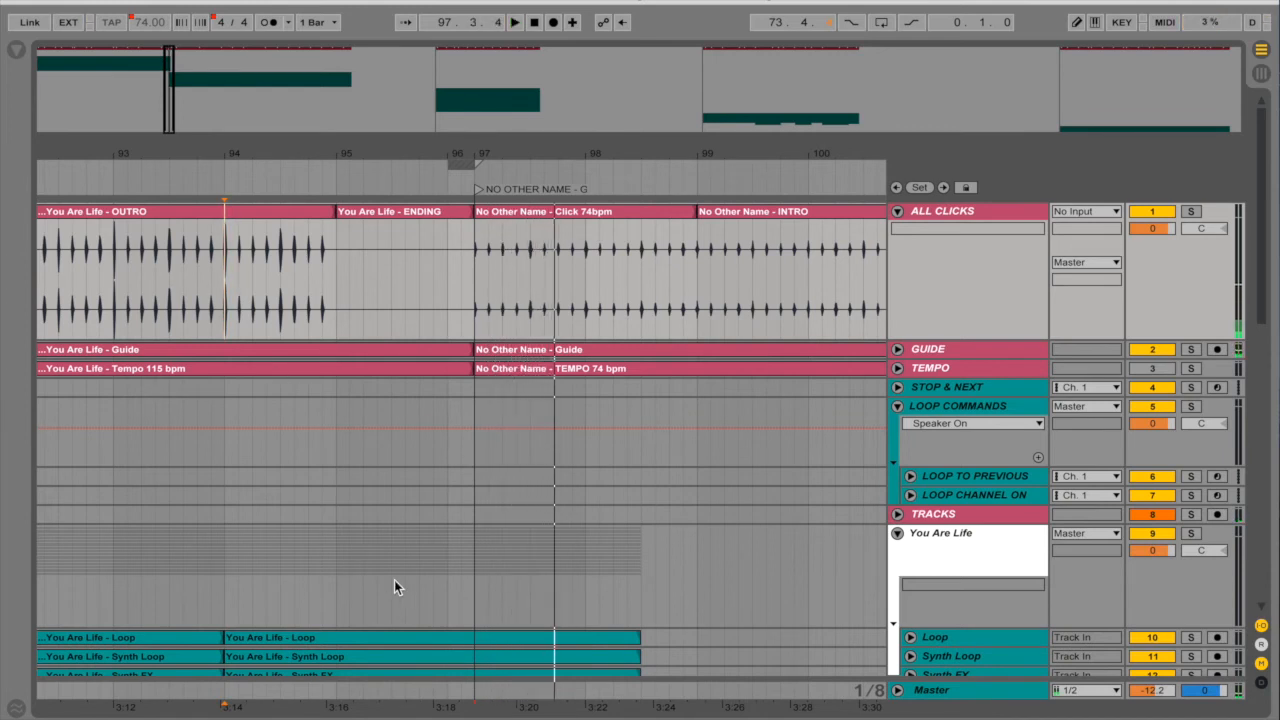
- Remove the pasted ending stems and delete the time across all tracks from bar 95.3.3 to the start of No Other Name
left_click(394, 580)
key("Delete")
left_click_drag(470, 272, 400, 284)
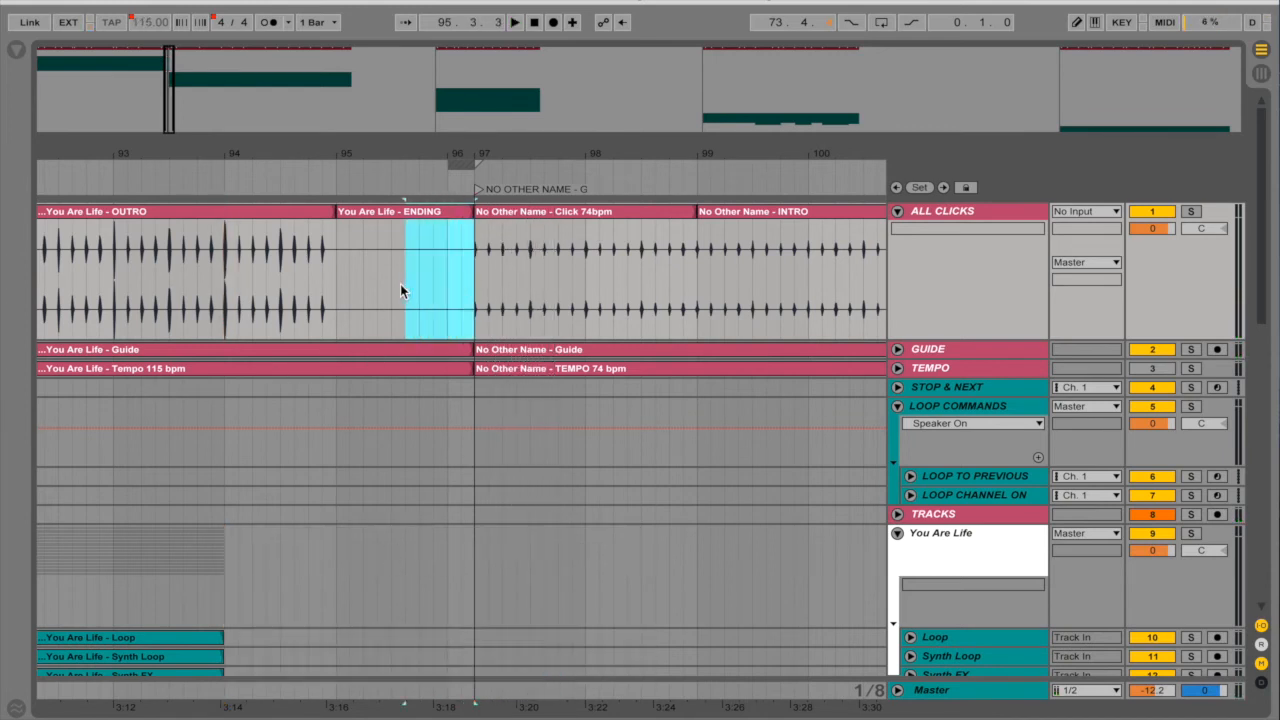
key("ctrl+shift+Delete")
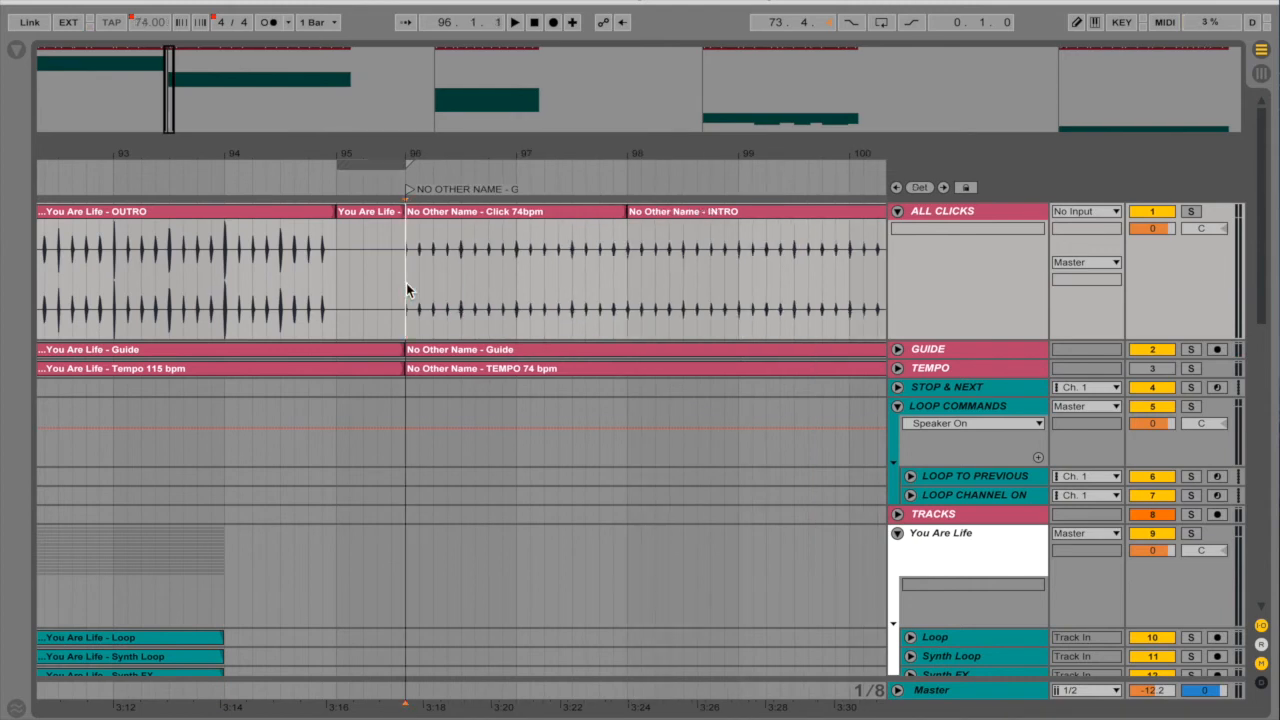
- Paste the You Are Life ending stems at bar 94 again under the shortened transition
scroll(406, 283, "down", 2)
left_click(225, 499)
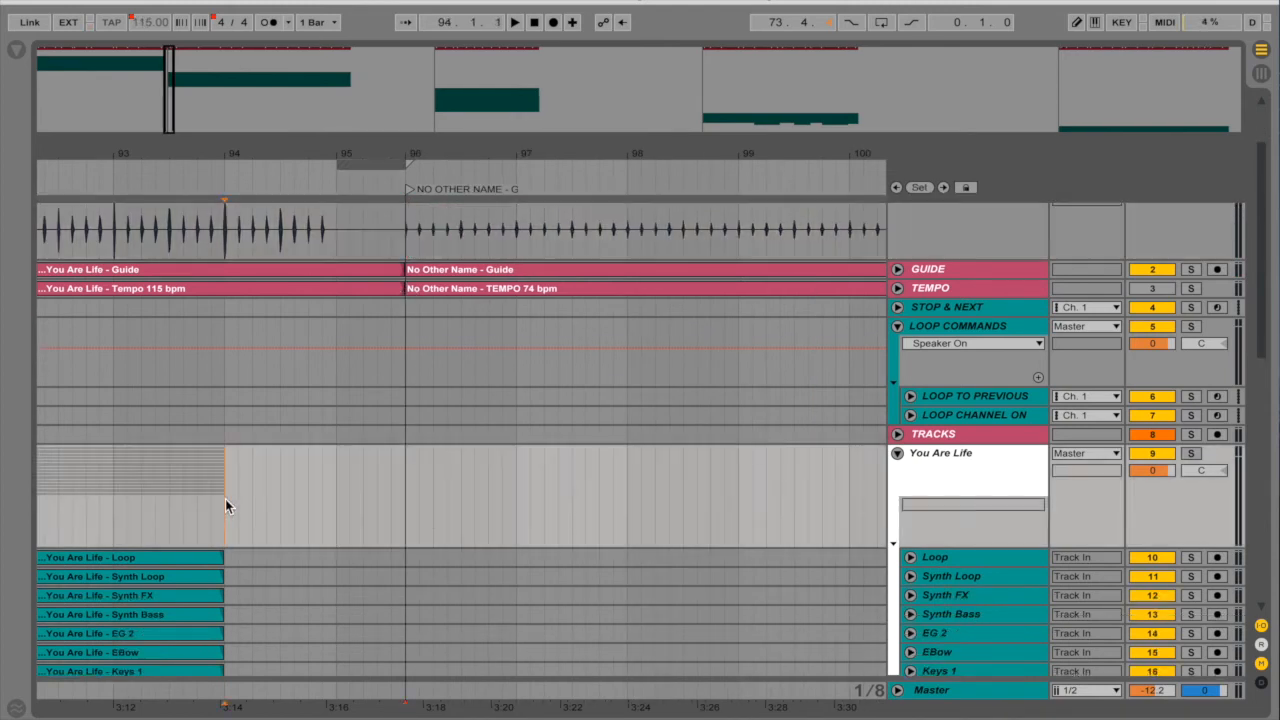
key("ctrl+v")
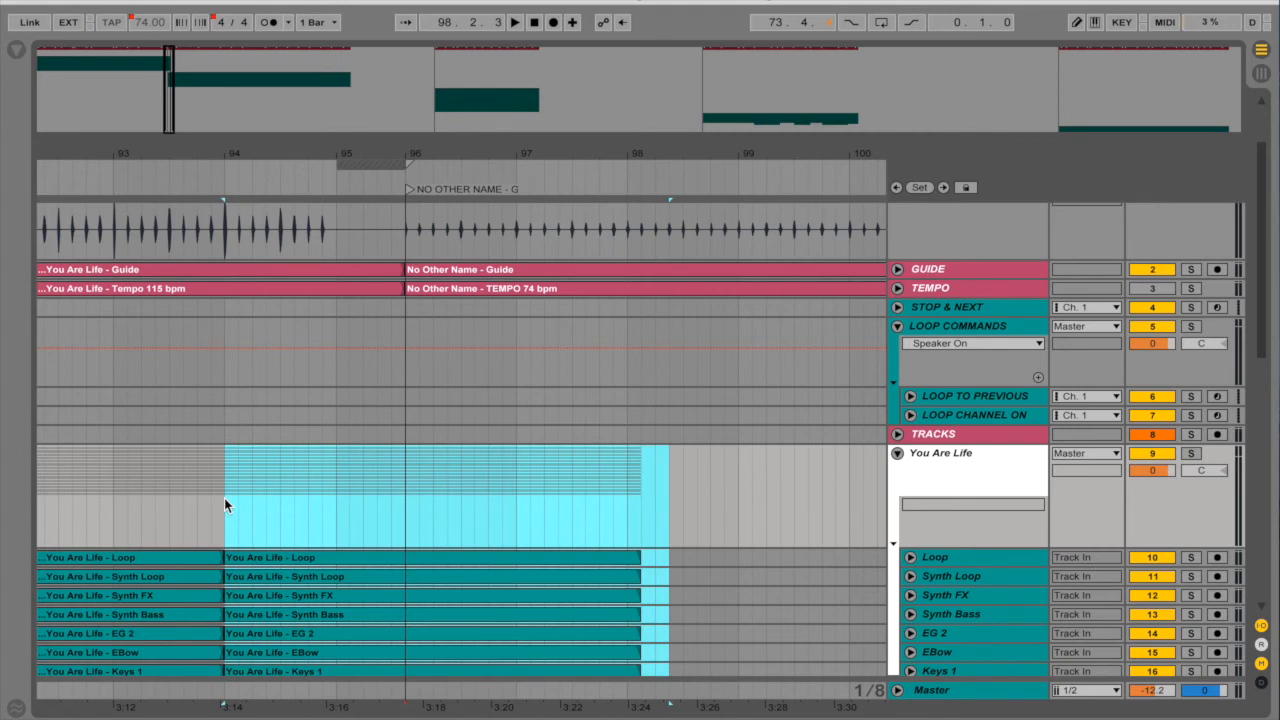
- Play the shortened transition from bar 94 into No Other Name, and stop playback
key("space")
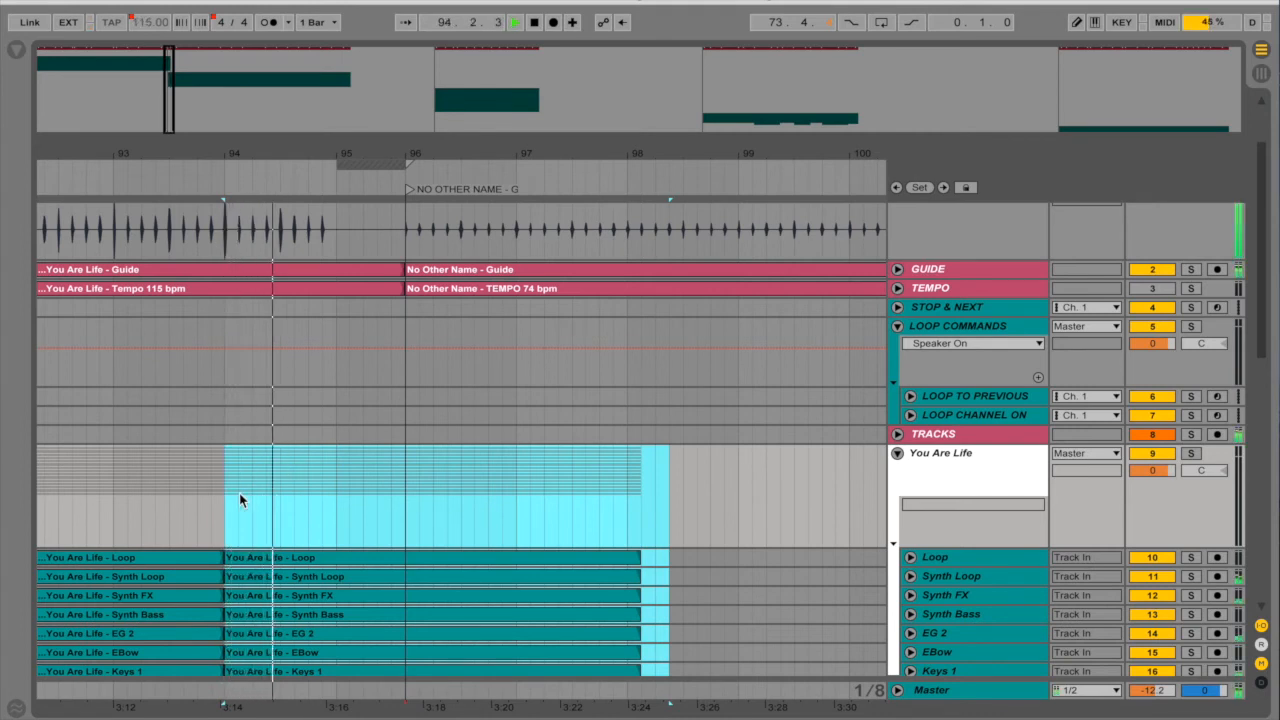
left_click(229, 492)
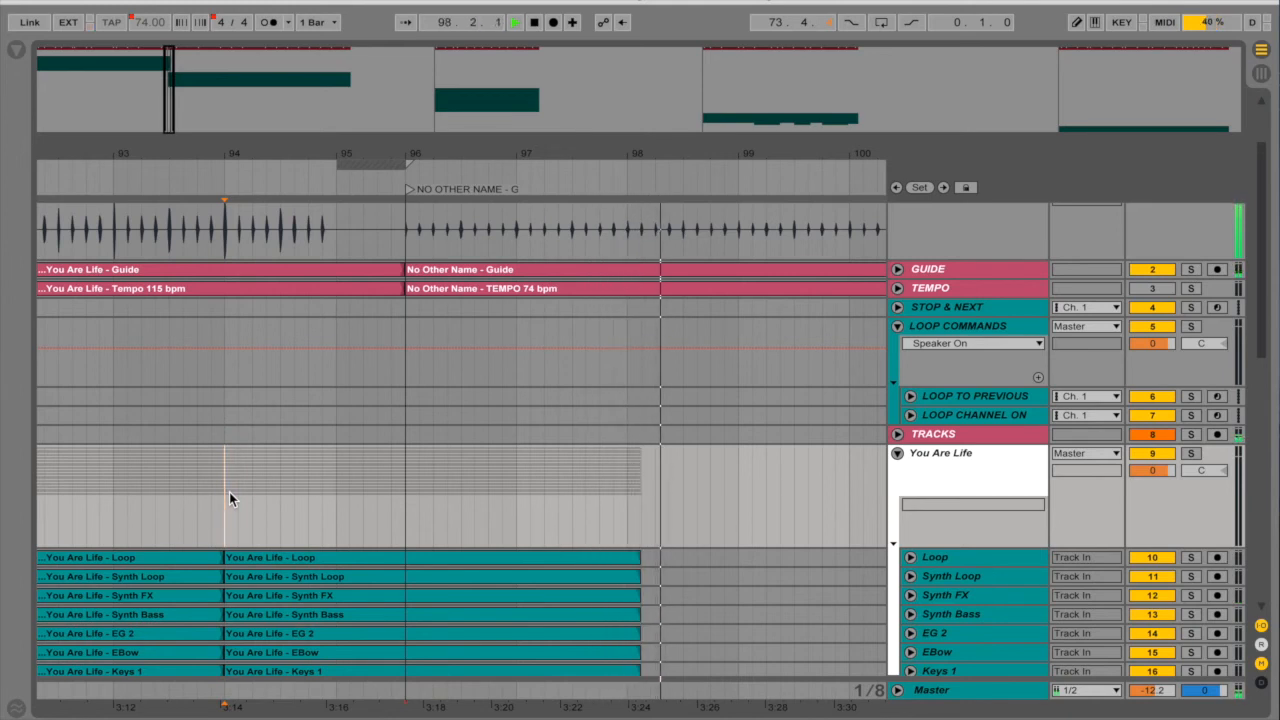
key("space")
- Undo the stem paste and delete the time across all tracks from bar 95.3.1 to the start of No Other Name
key("super+z")
scroll(390, 466, "up", 3)
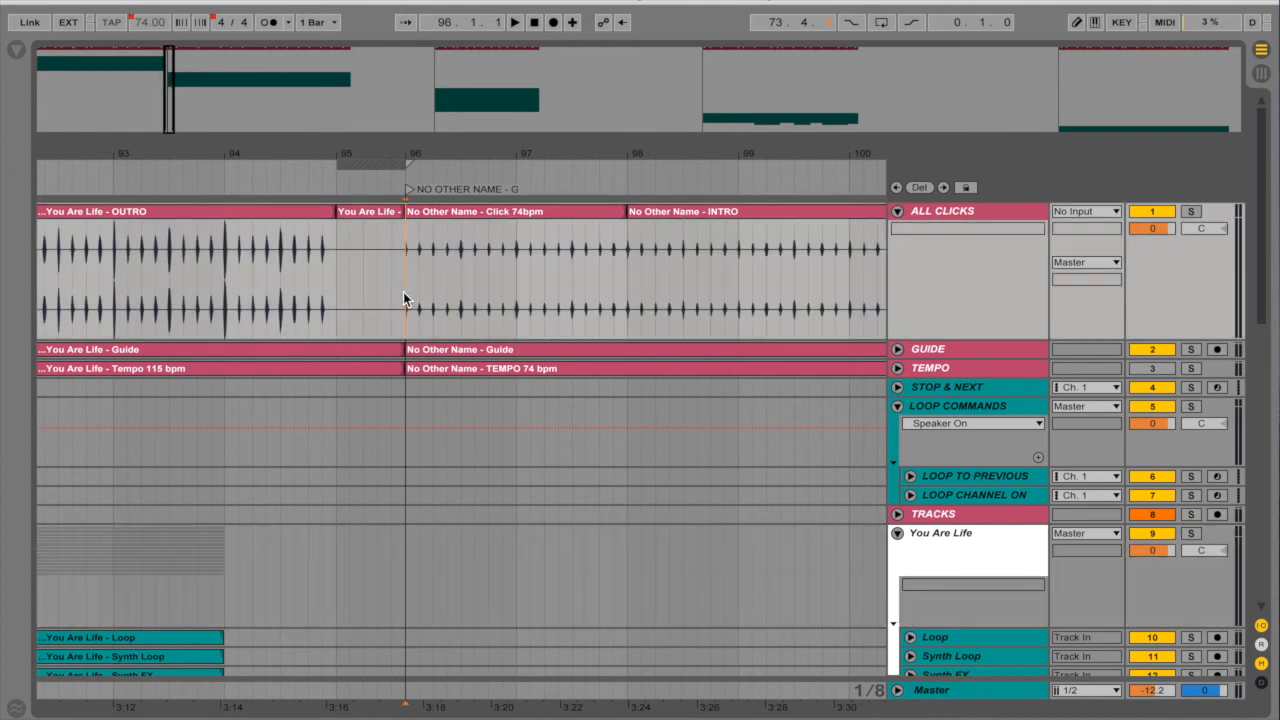
left_click_drag(403, 292, 389, 293)
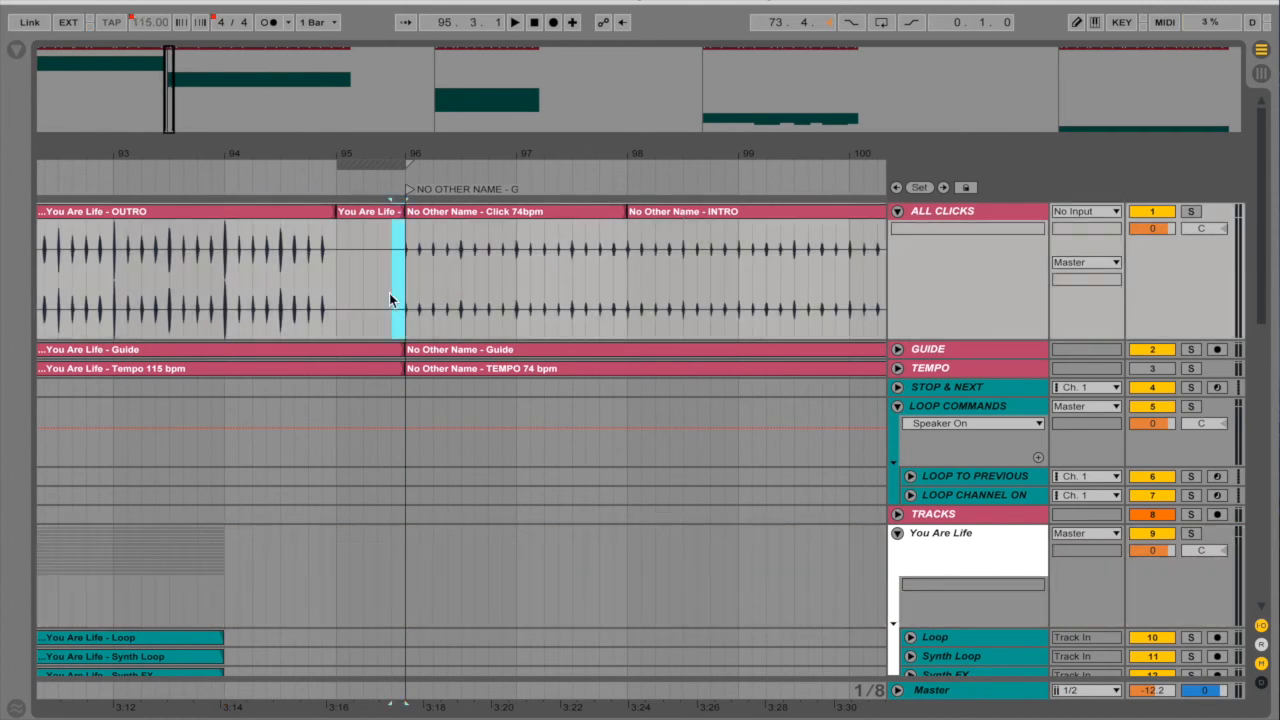
key("super+shift+BackSpace")
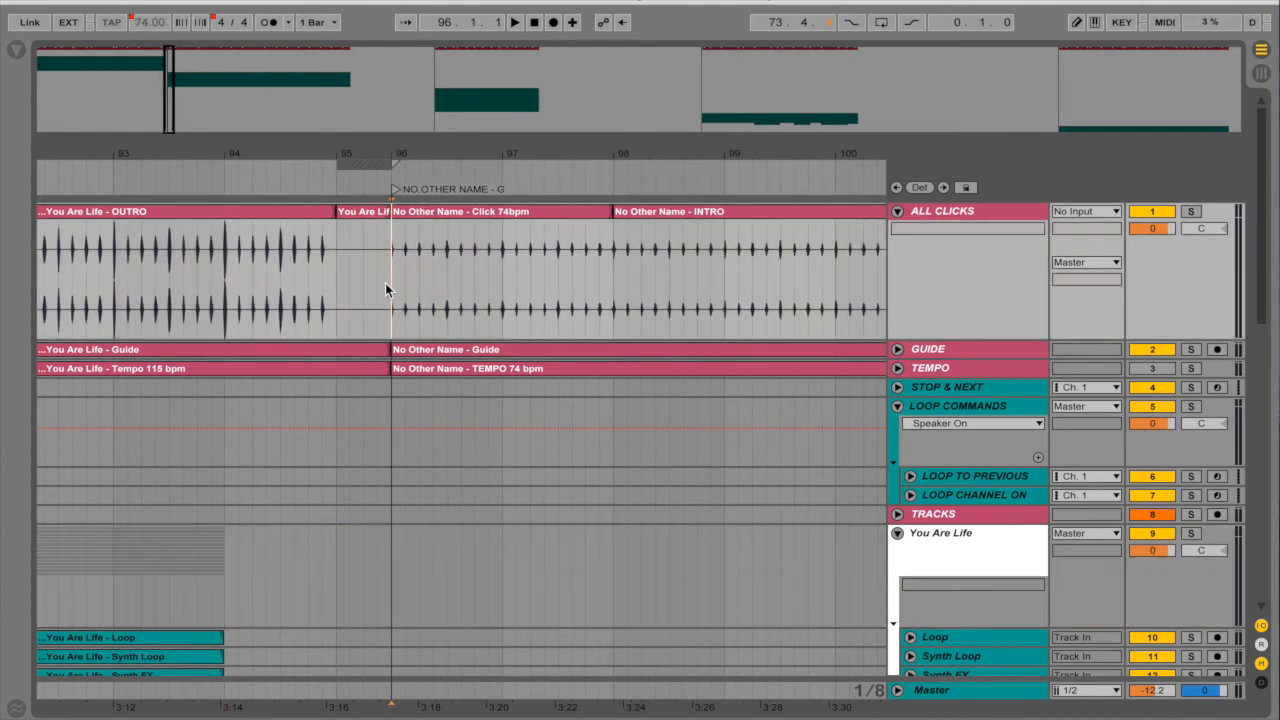
- Delete a further eighth note of time across all tracks, from bar 95.2.3 to the start of No Other Name
key("plus")
left_click_drag(379, 289, 372, 289)
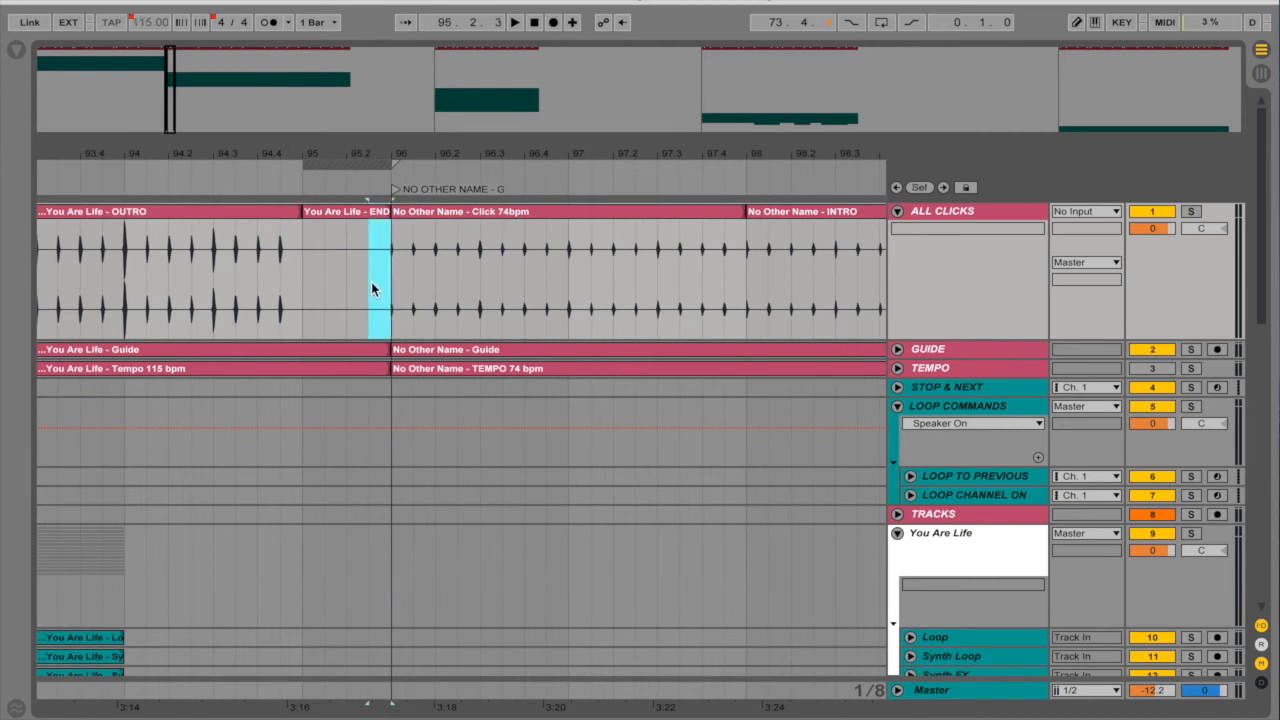
key("super+shift+BackSpace")
- Paste the You Are Life ending stems back into the group at bar 94
scroll(370, 289, "down", 5)
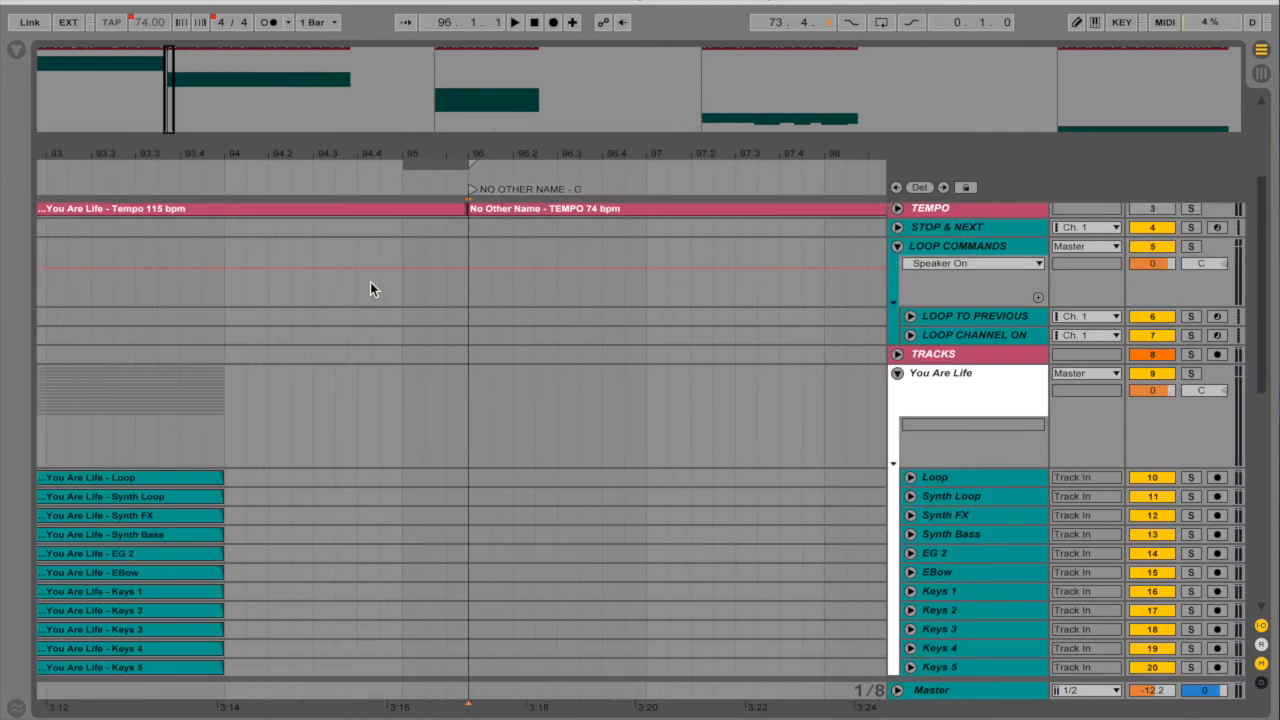
left_click(221, 427)
key("super+v")
- Play from bar 94 to listen to the tightened transition into No Other Name, and stop playback
left_click(225, 409)
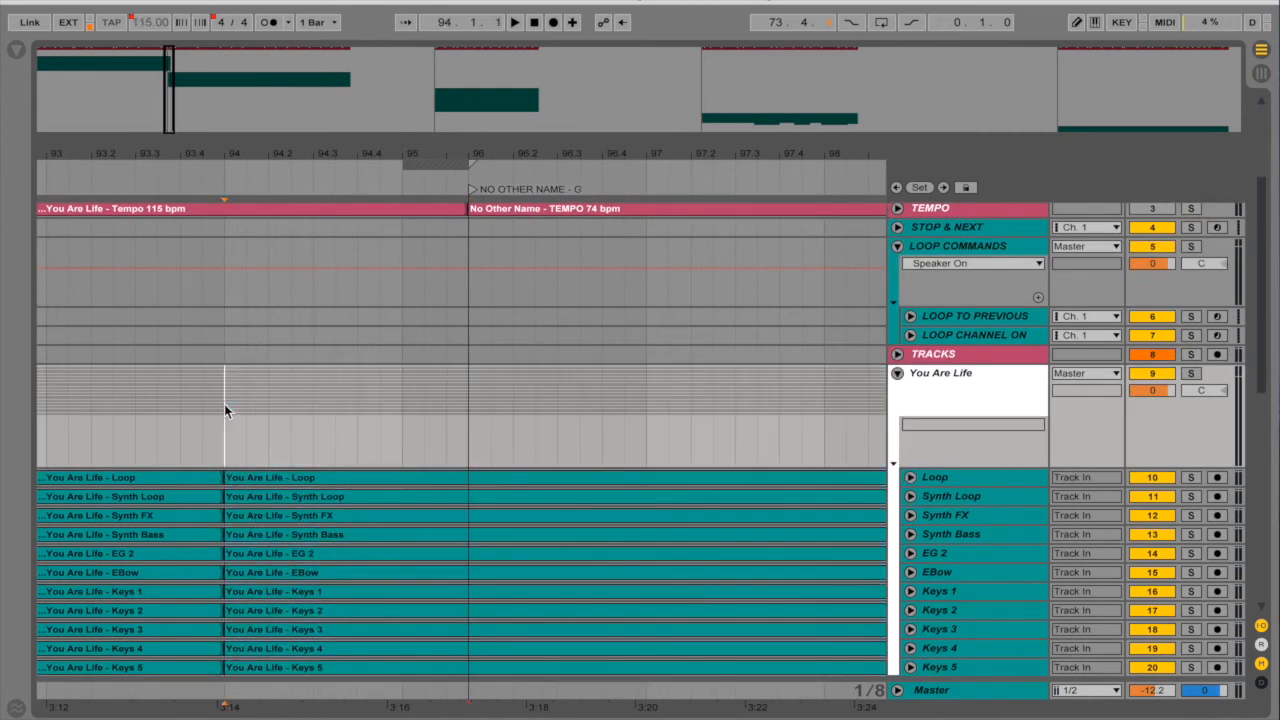
key("space")
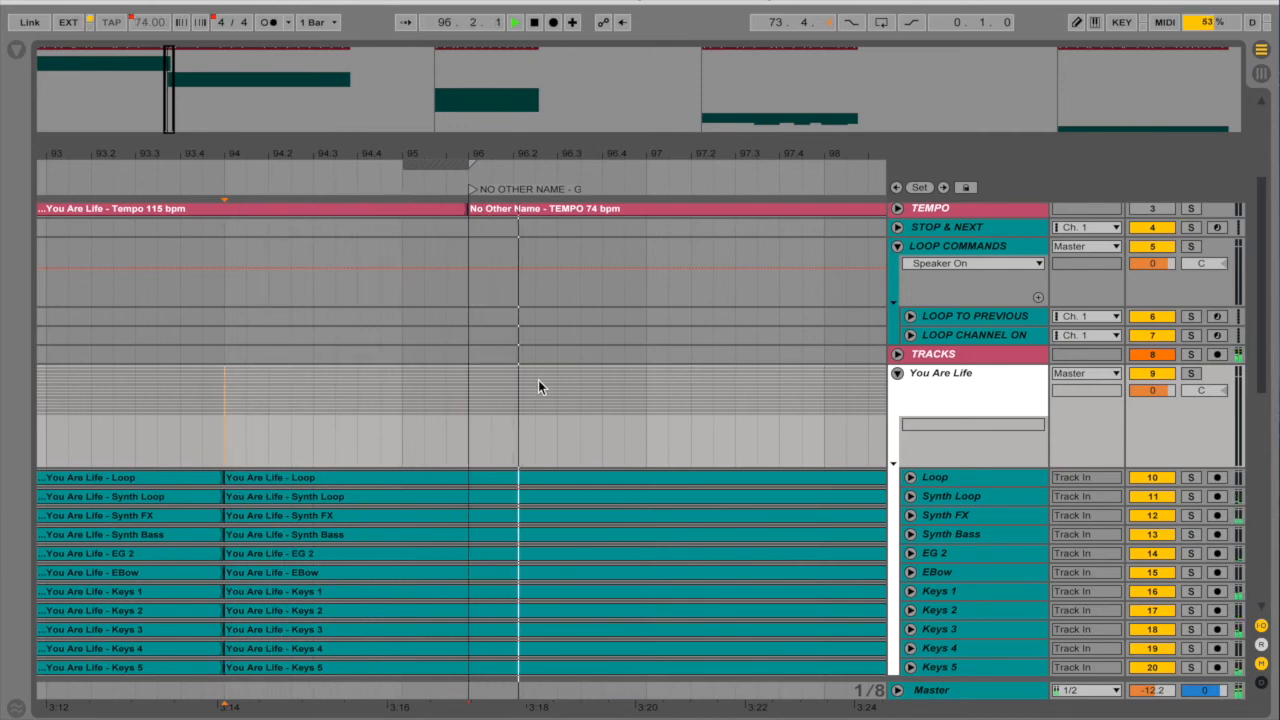
scroll(564, 434, "up", 3)
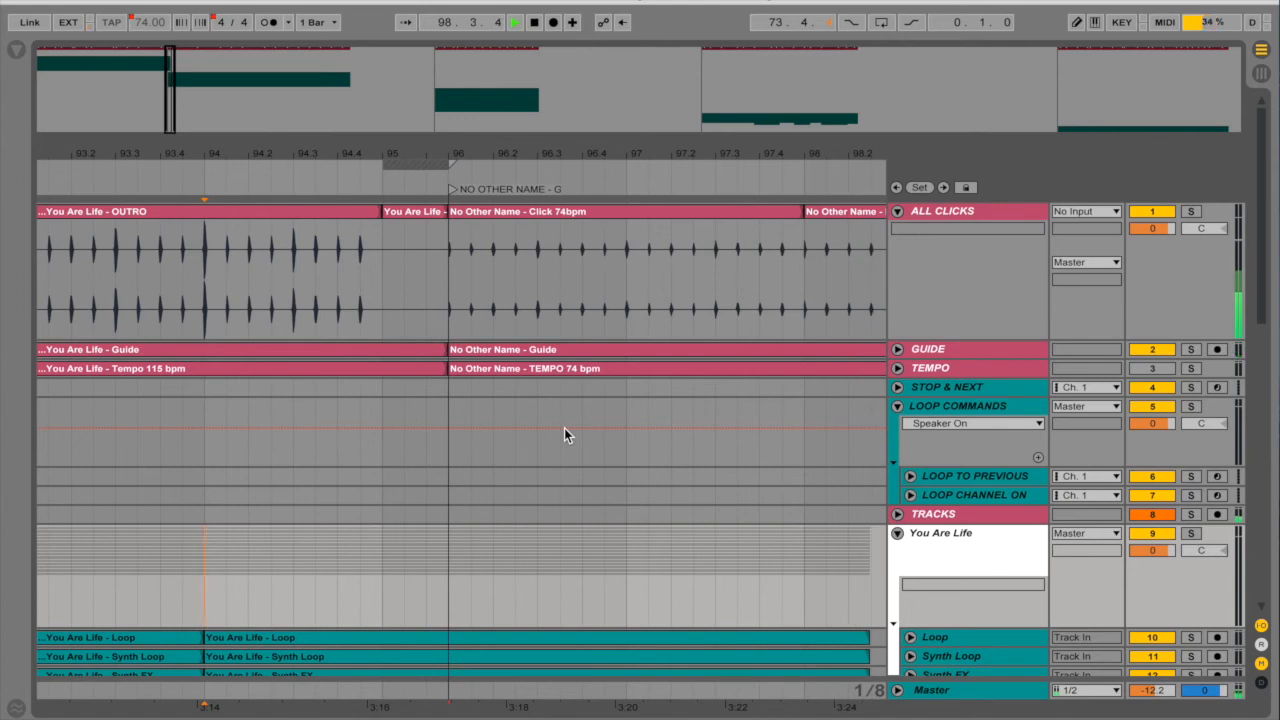
key("space")
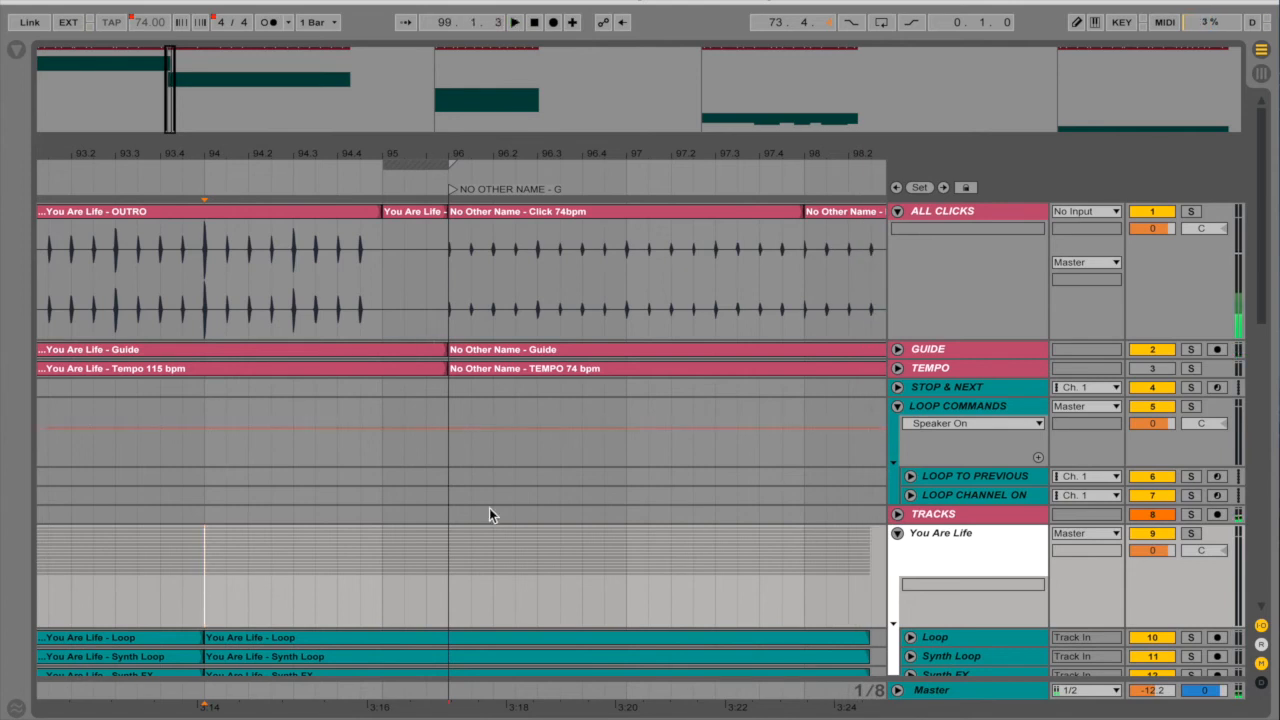
scroll(489, 508, "down", 5)
scroll(489, 514, "up", 5)
left_click_drag(428, 276, 608, 268)
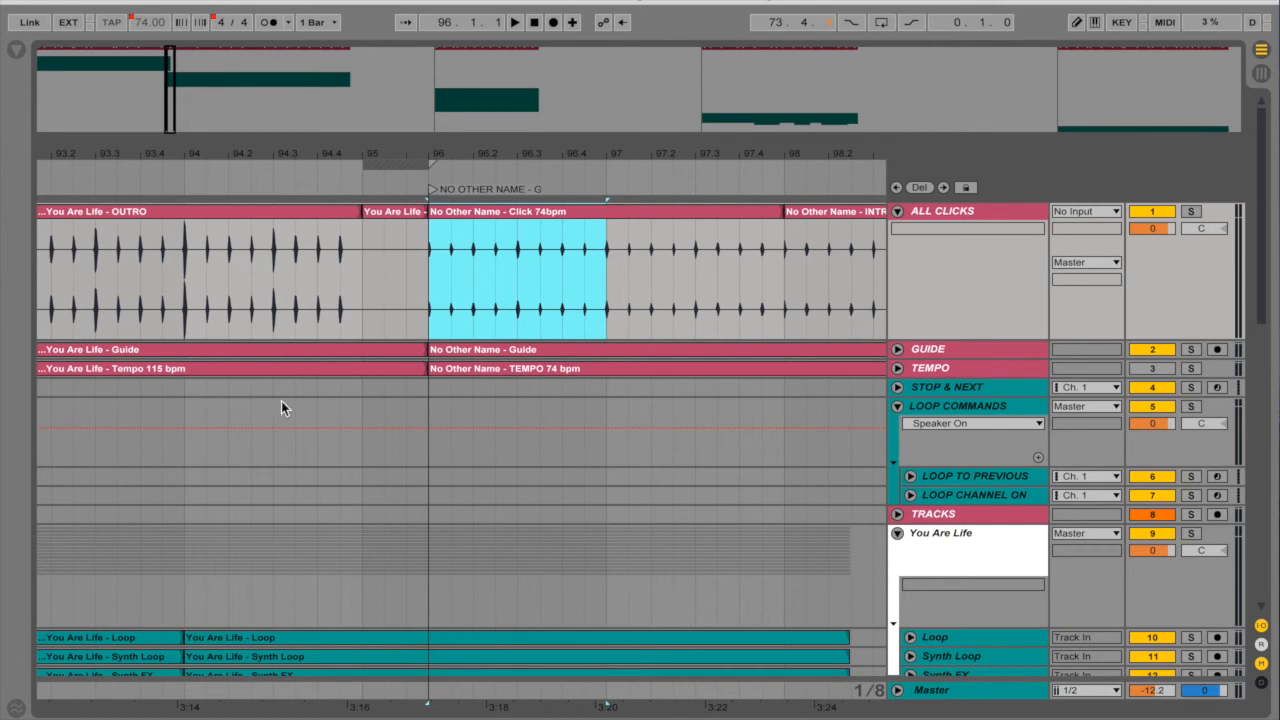
left_click(184, 575)
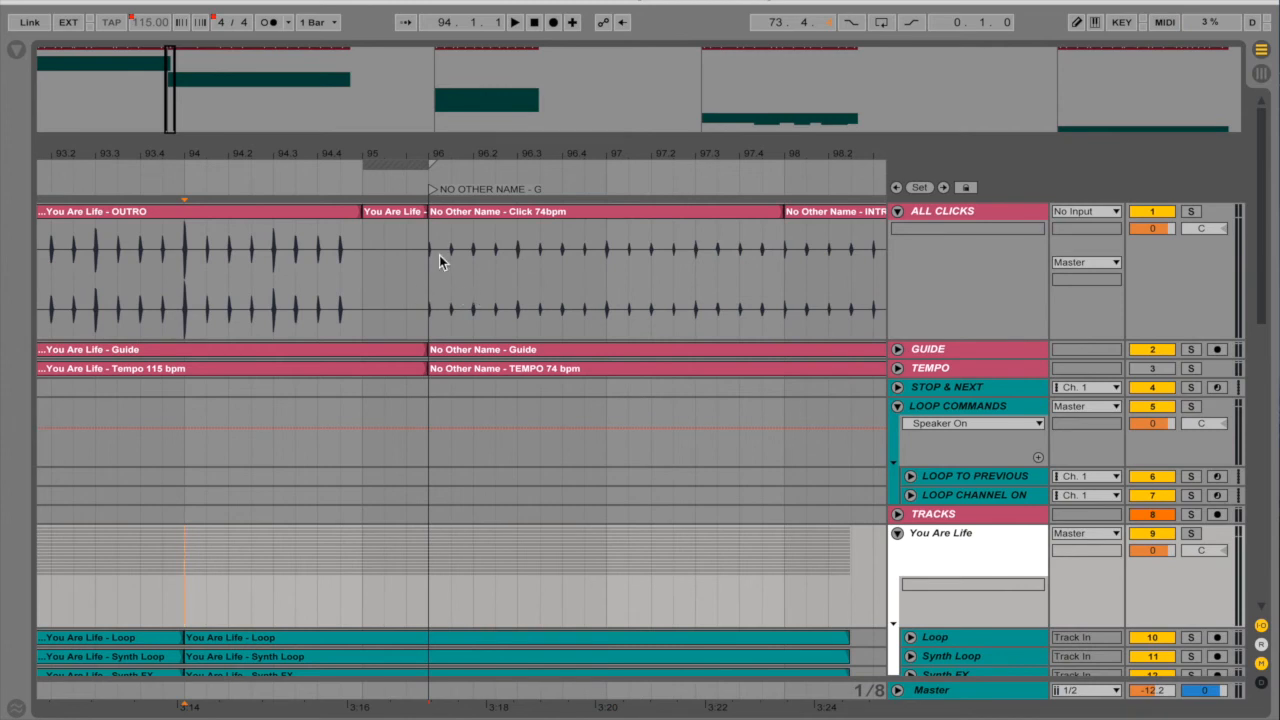
- Remove the You Are Life ending stems from bar 94 and delete the time across all tracks from bar 95.2.1 to No Other Name's start
left_click_drag(429, 303, 415, 304)
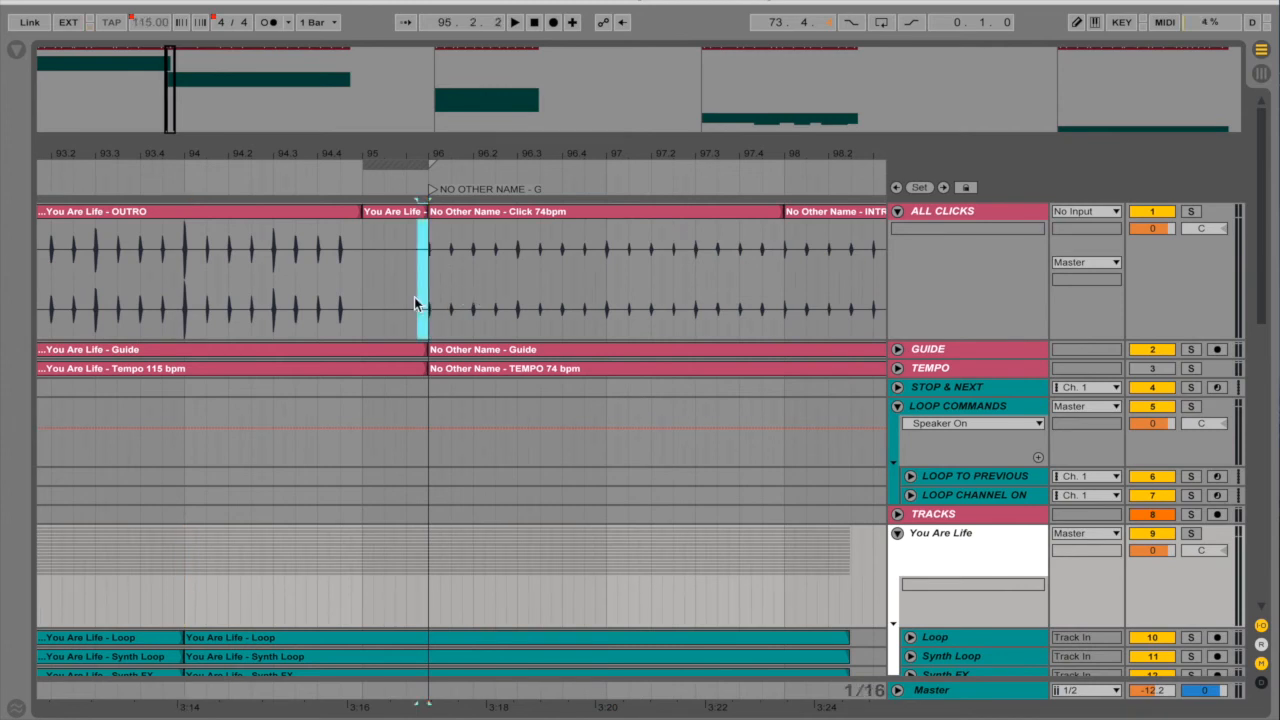
left_click(267, 585)
key("Delete")
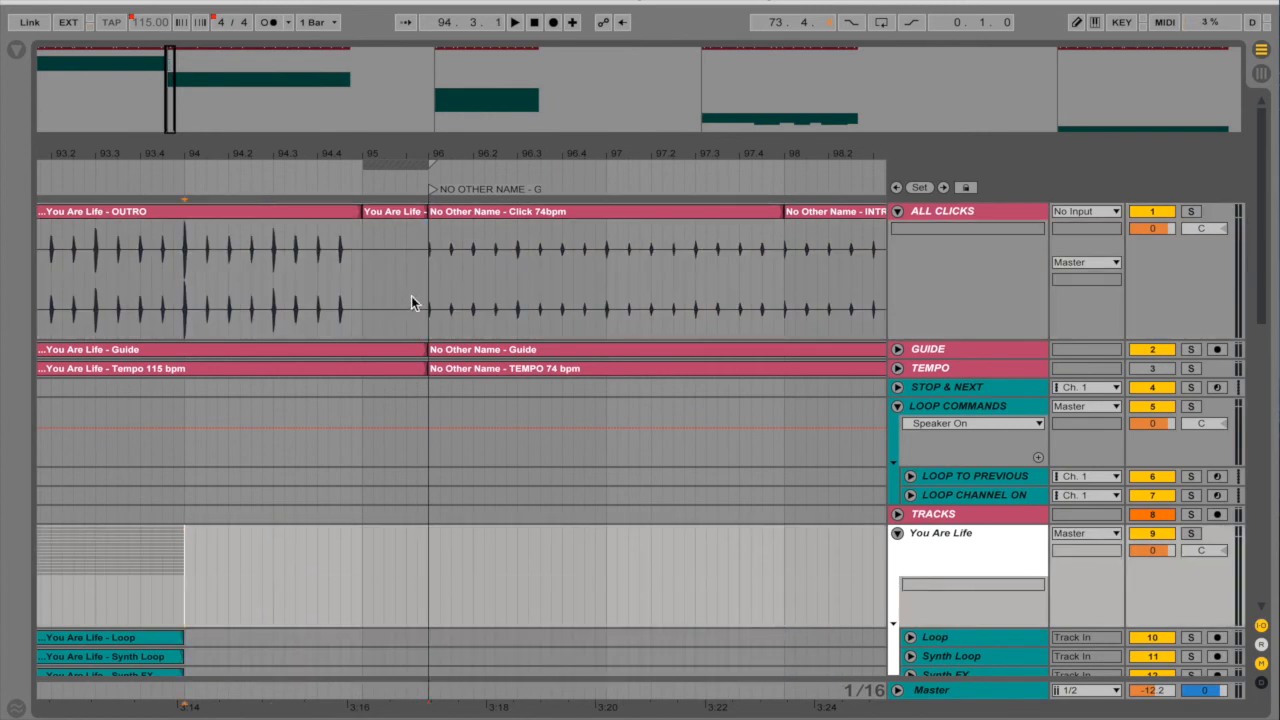
left_click_drag(428, 303, 408, 306)
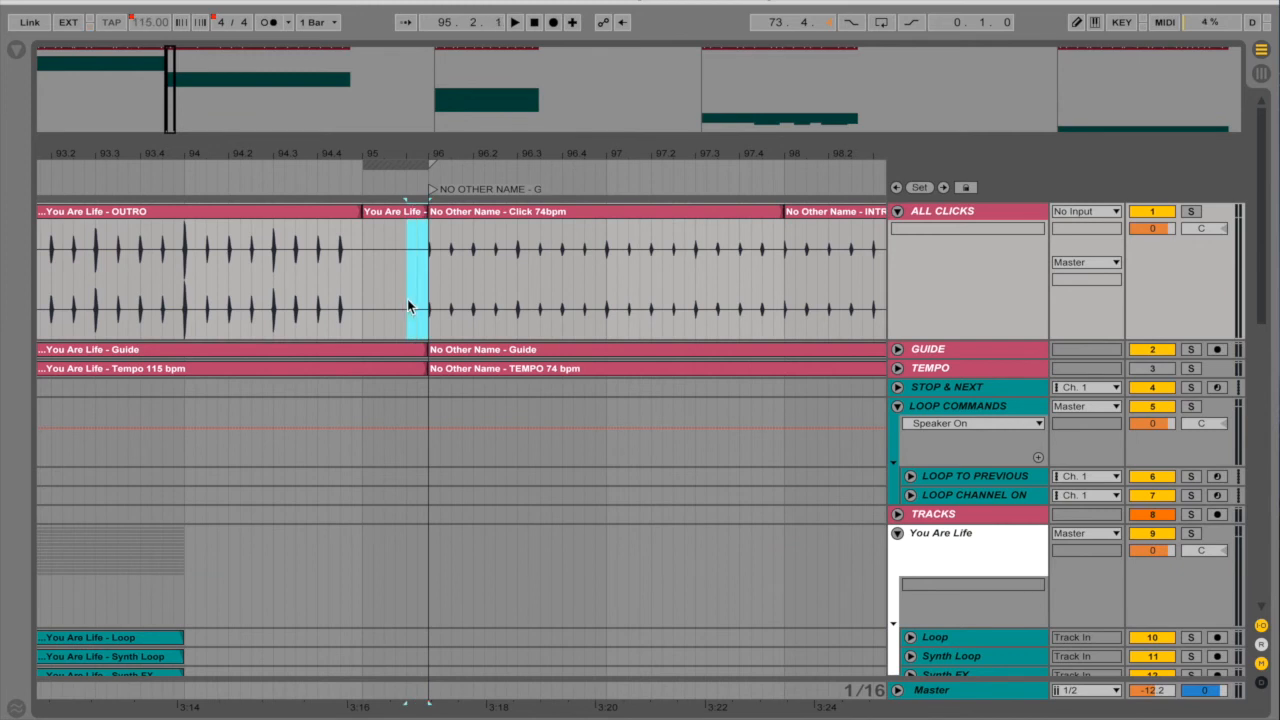
key("super+shift+BackSpace")
- Paste the You Are Life ending stems back into the group at bar 94
scroll(301, 499, "down", 3)
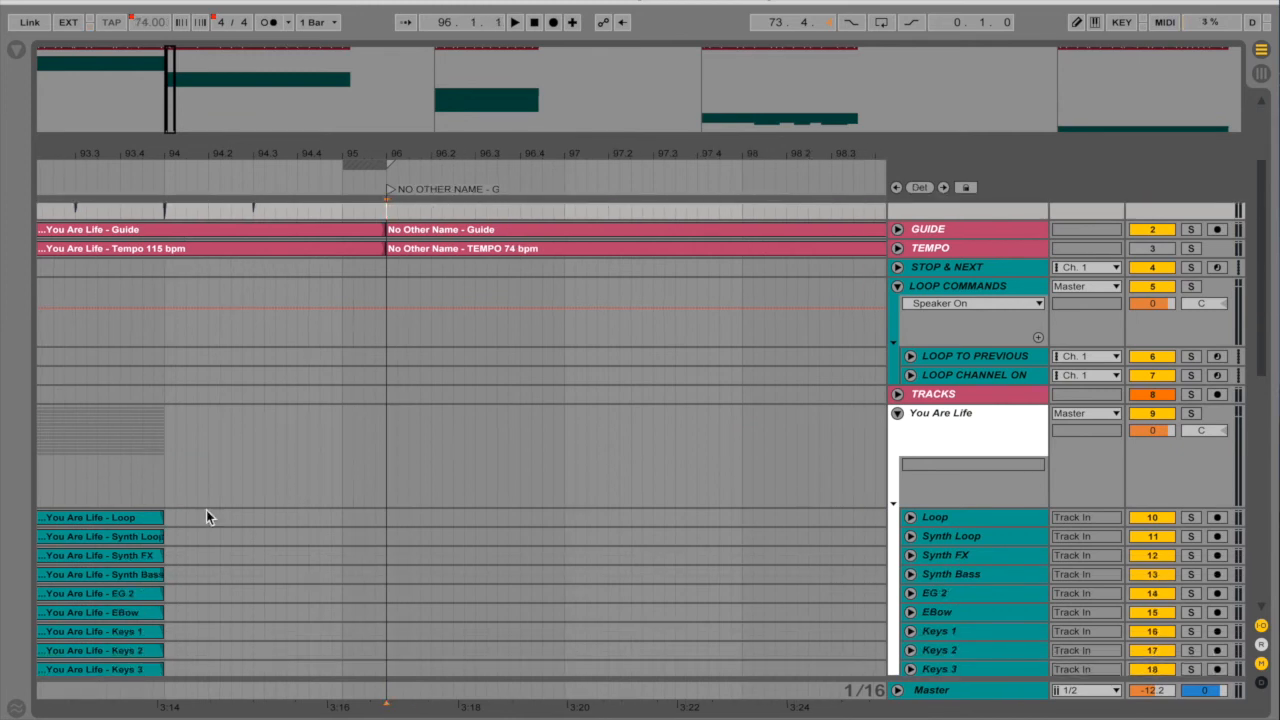
left_click(165, 469)
key("super+v")
- Play the shortened transition from You Are Life into No Other Name, and stop playback
scroll(224, 383, "up", 3)
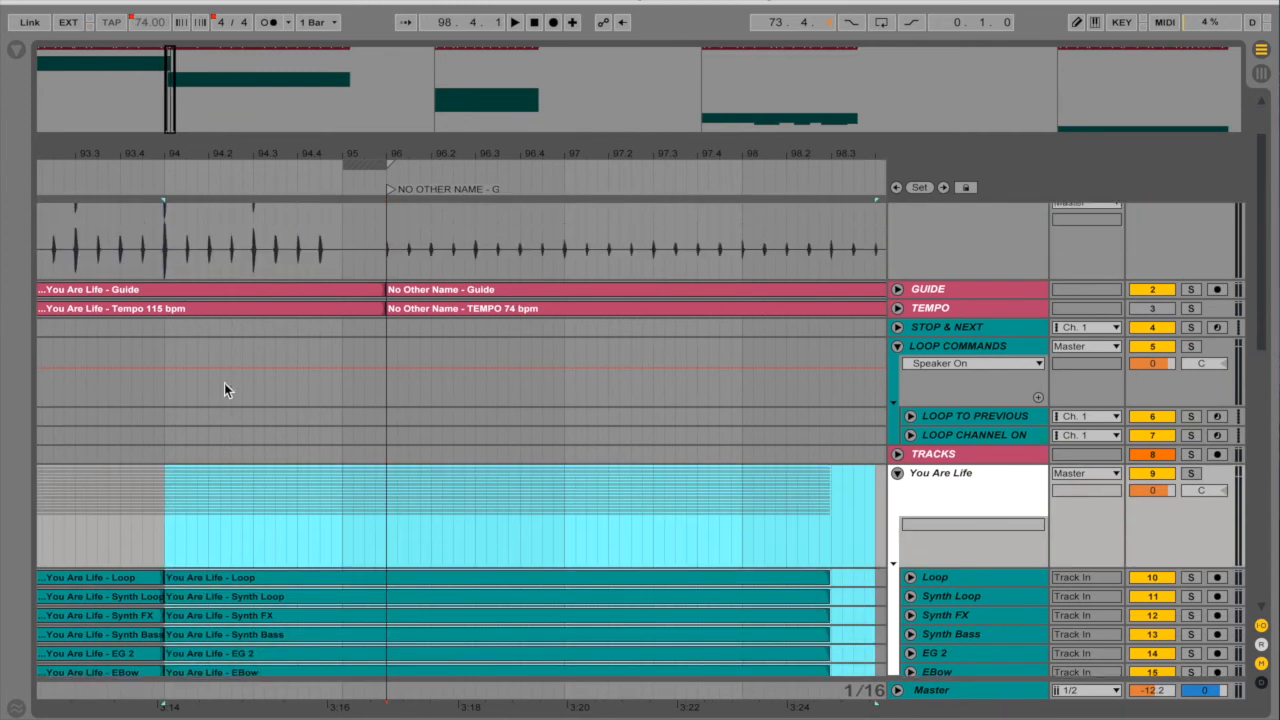
key("space")
left_click(333, 563)
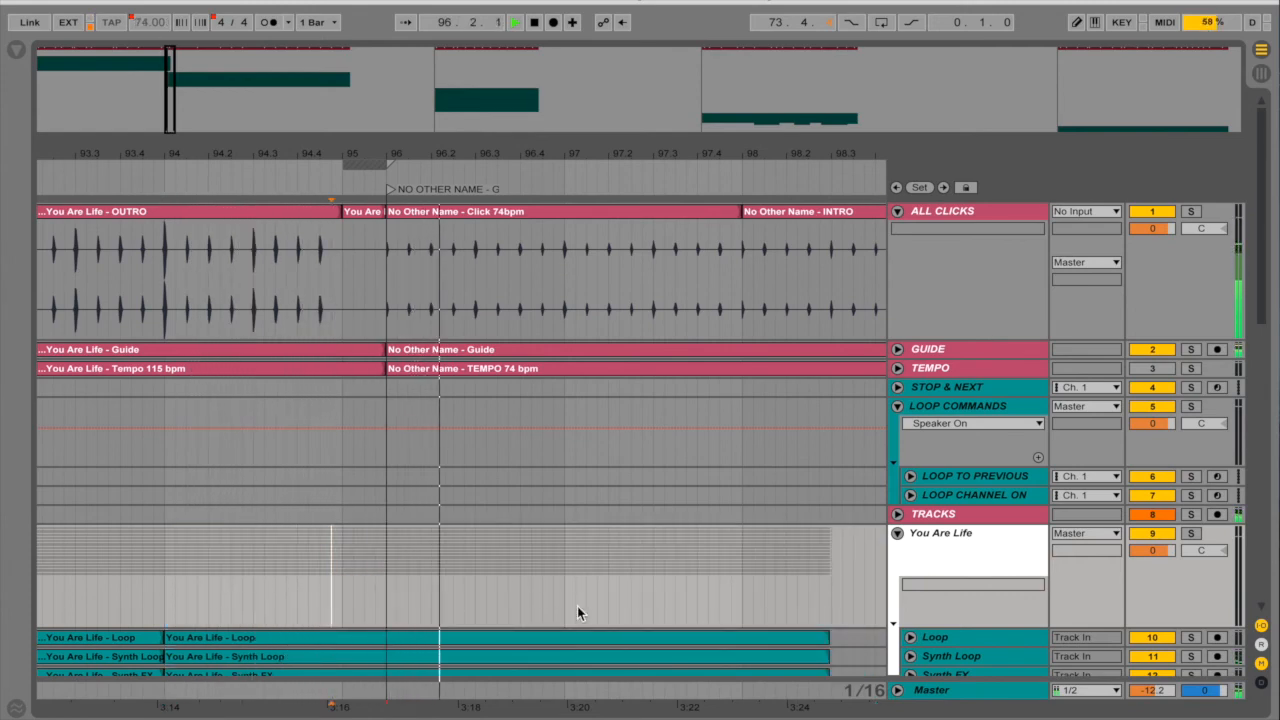
scroll(577, 606, "down", 5)
key("space")
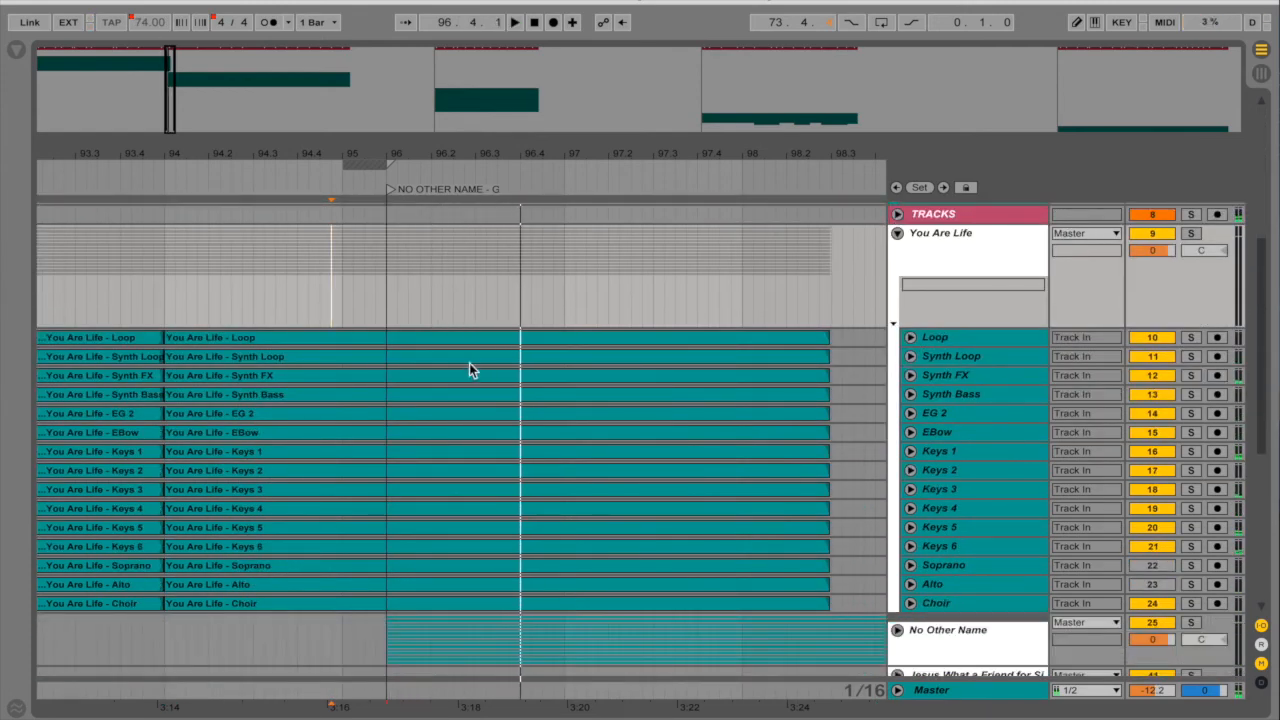
- Split all the You Are Life stems, from Loop to Choir, at bar 96 where No Other Name starts
left_click(387, 287)
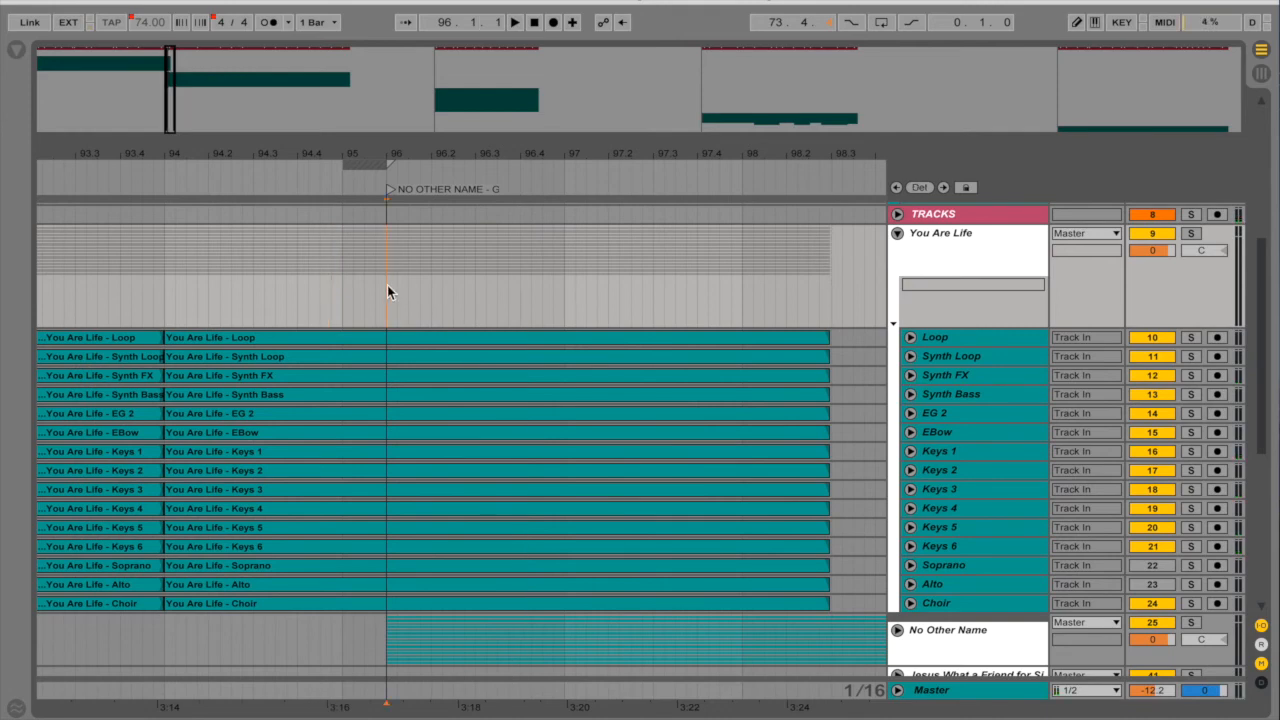
scroll(387, 285, "up", 5)
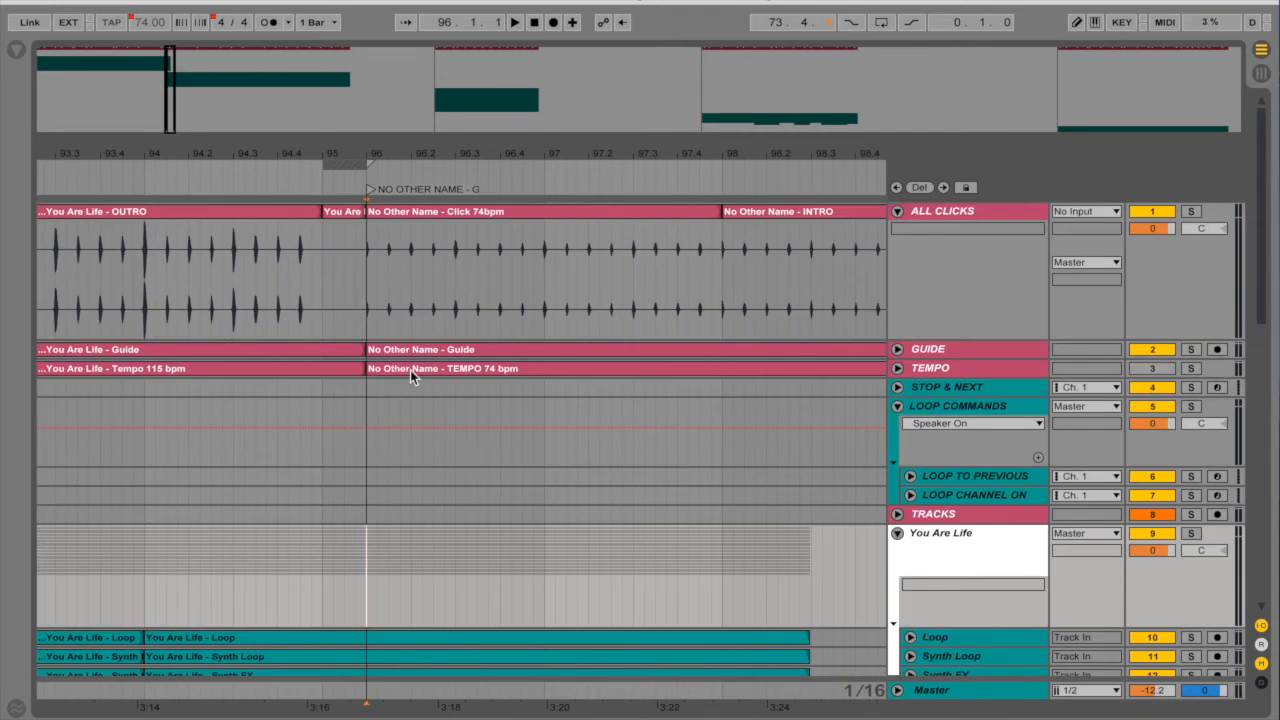
scroll(360, 553, "down", 10)
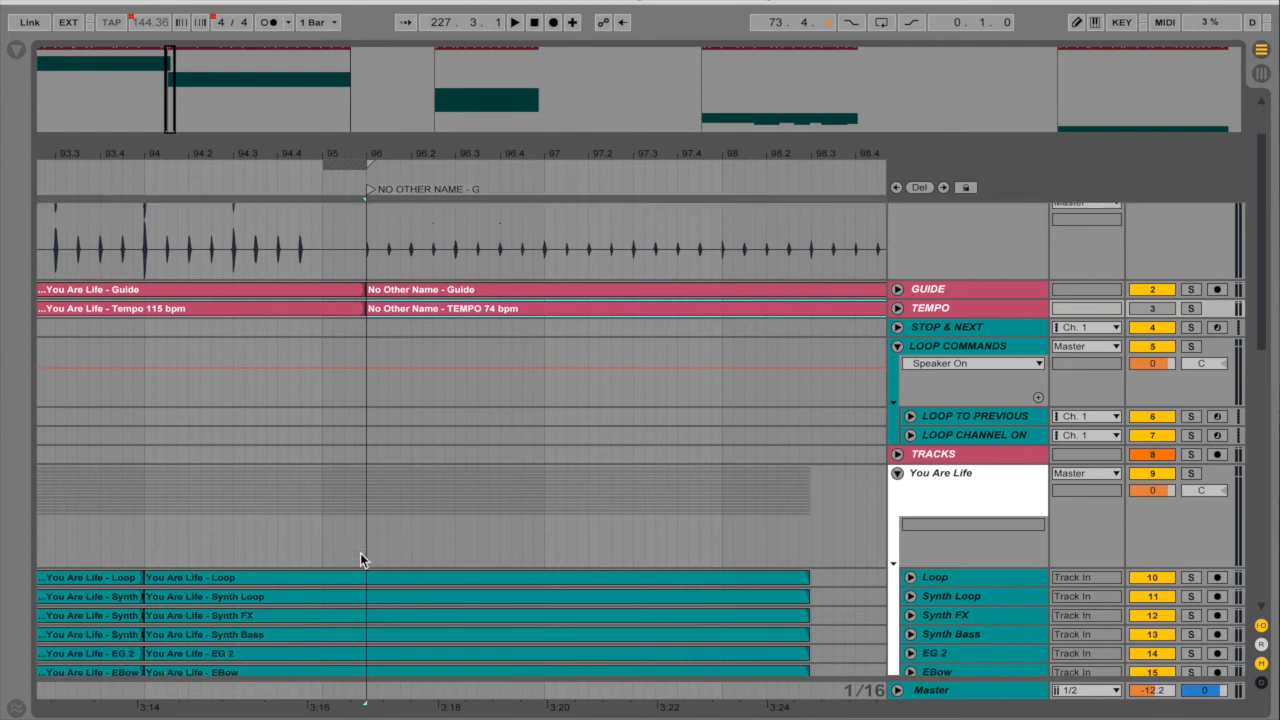
scroll(362, 316, "up", 2)
left_click(387, 284)
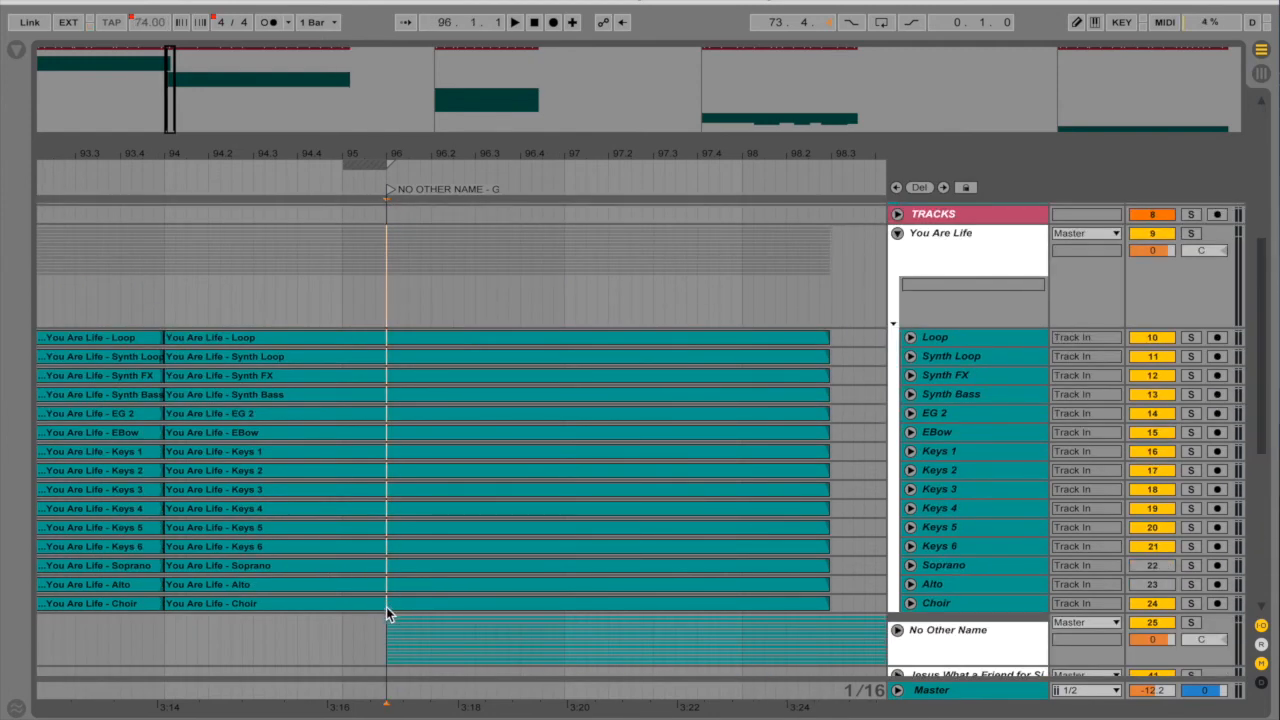
left_click(386, 607)
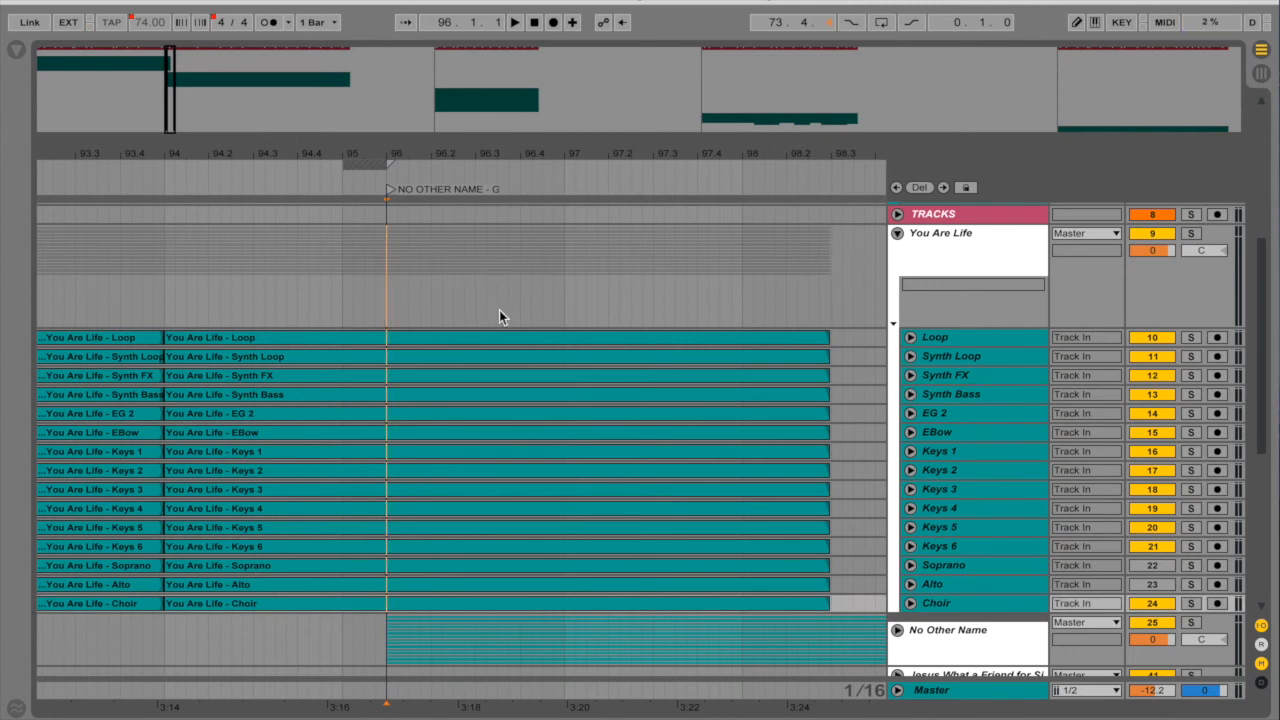
key("ctrl+e")
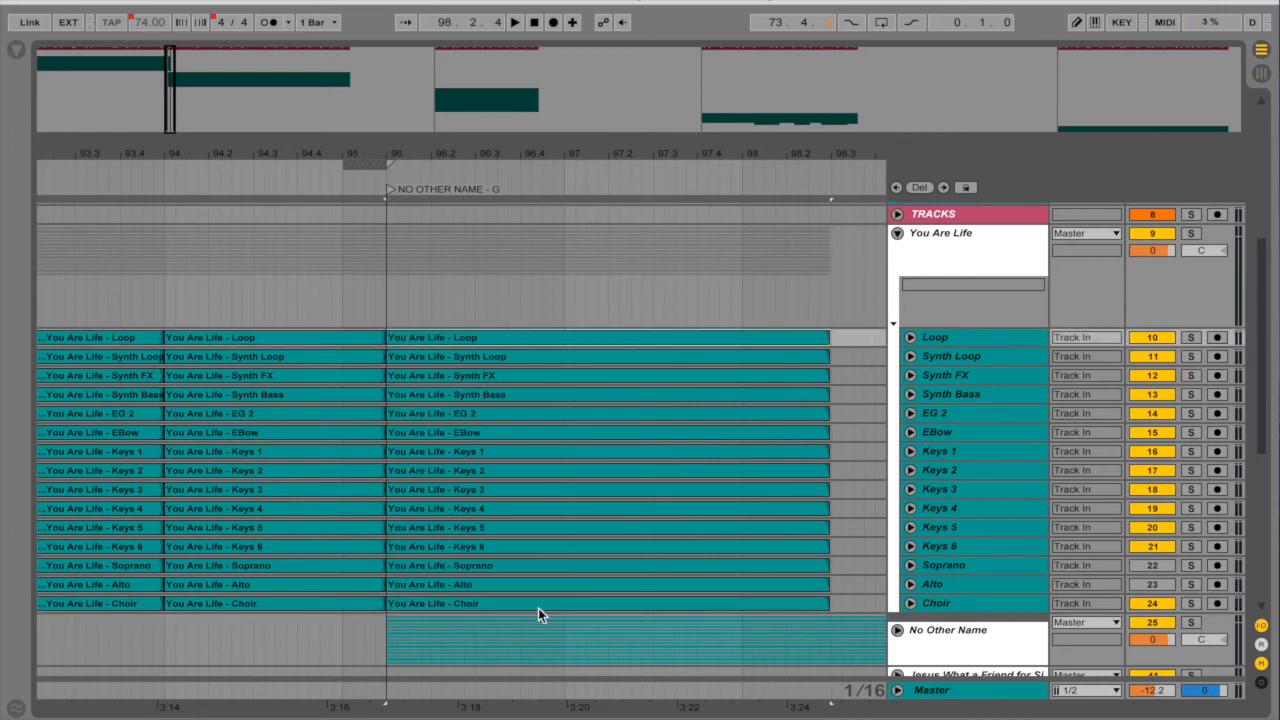
- Turn Warp off and back on for the fifteen You Are Life clips starting at bar 96, keeping the clips' current timing
double_click(543, 344)
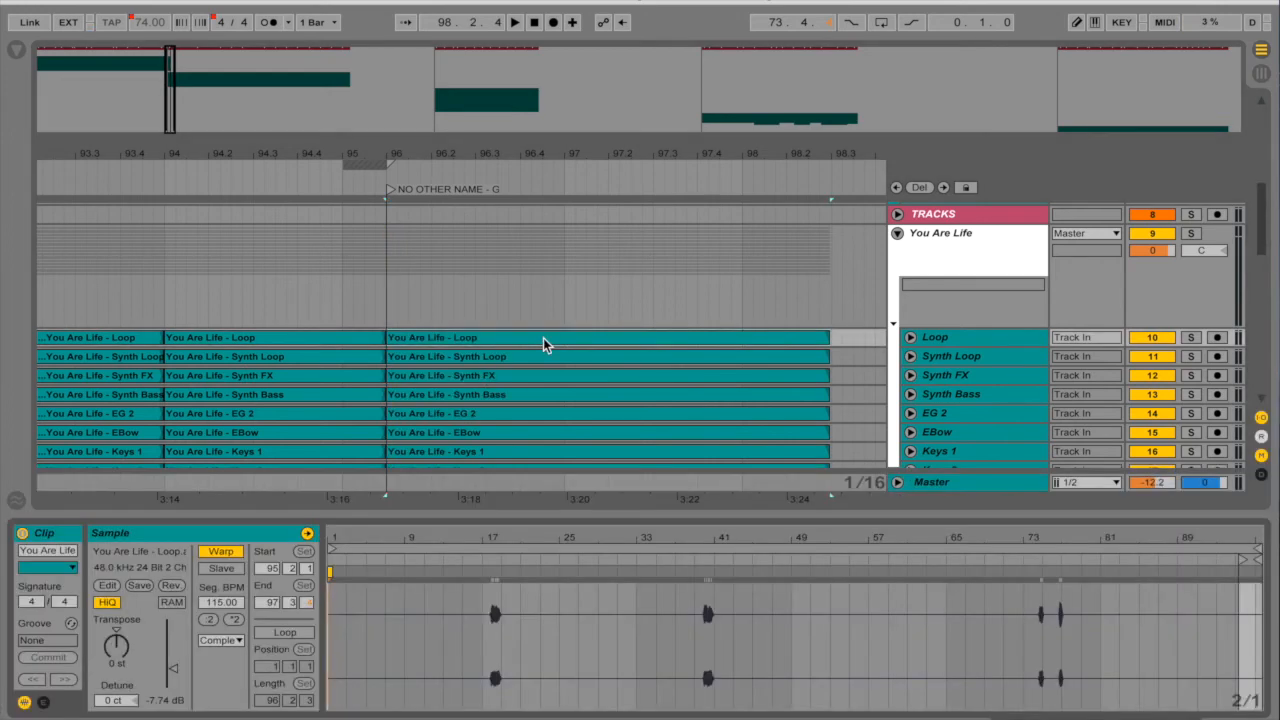
scroll(543, 344, "down", 10)
scroll(543, 344, "left", 2)
left_click(592, 265, "shift")
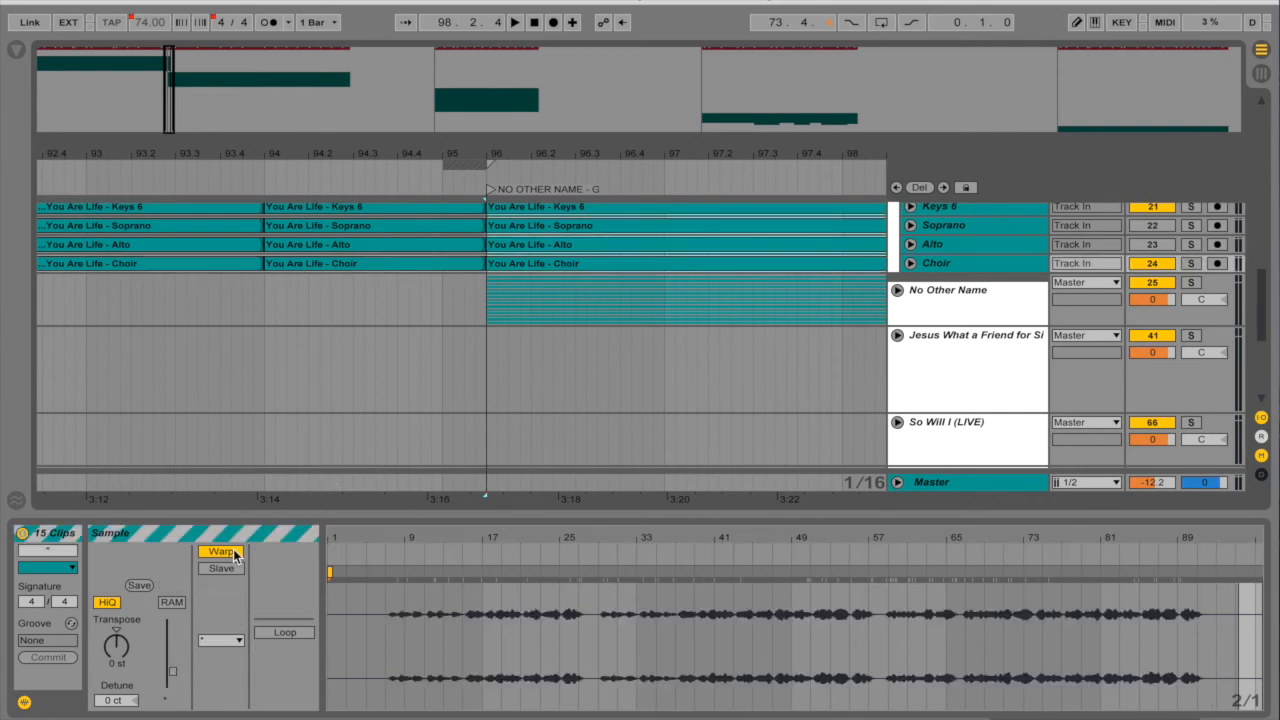
scroll(404, 414, "up", 2)
scroll(404, 414, "right", 1)
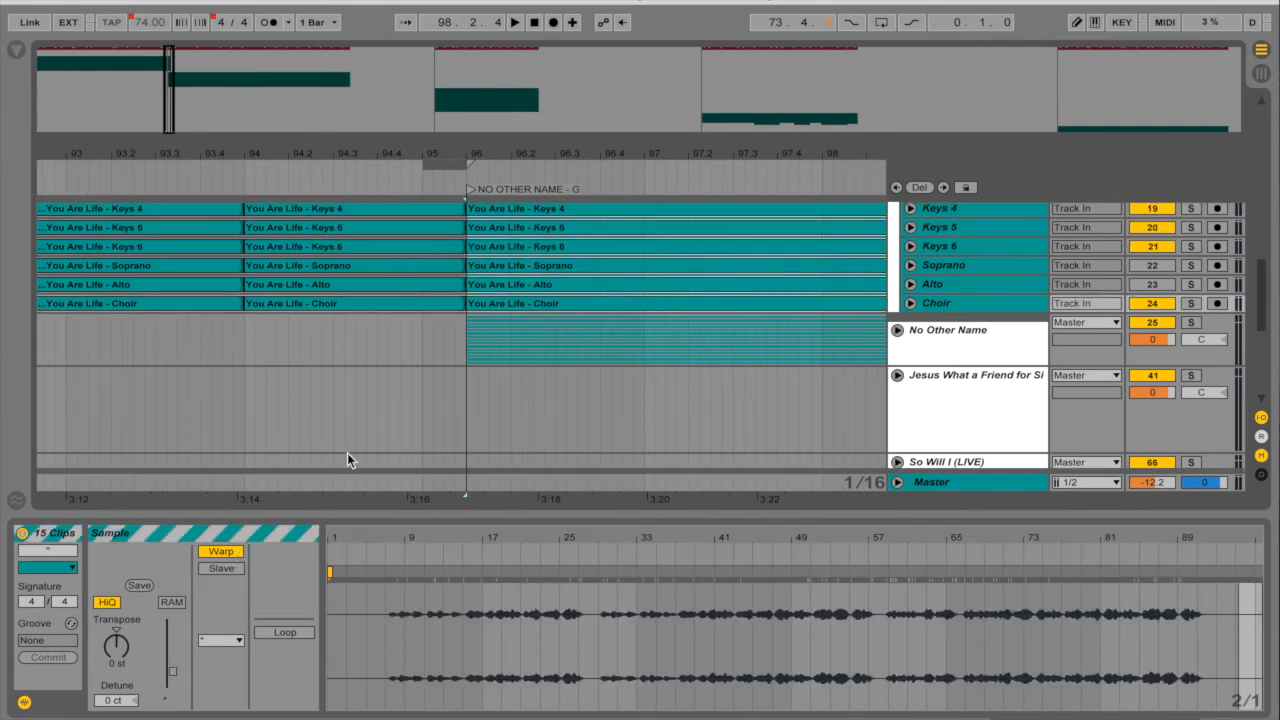
left_click(232, 557)
left_click(232, 557)
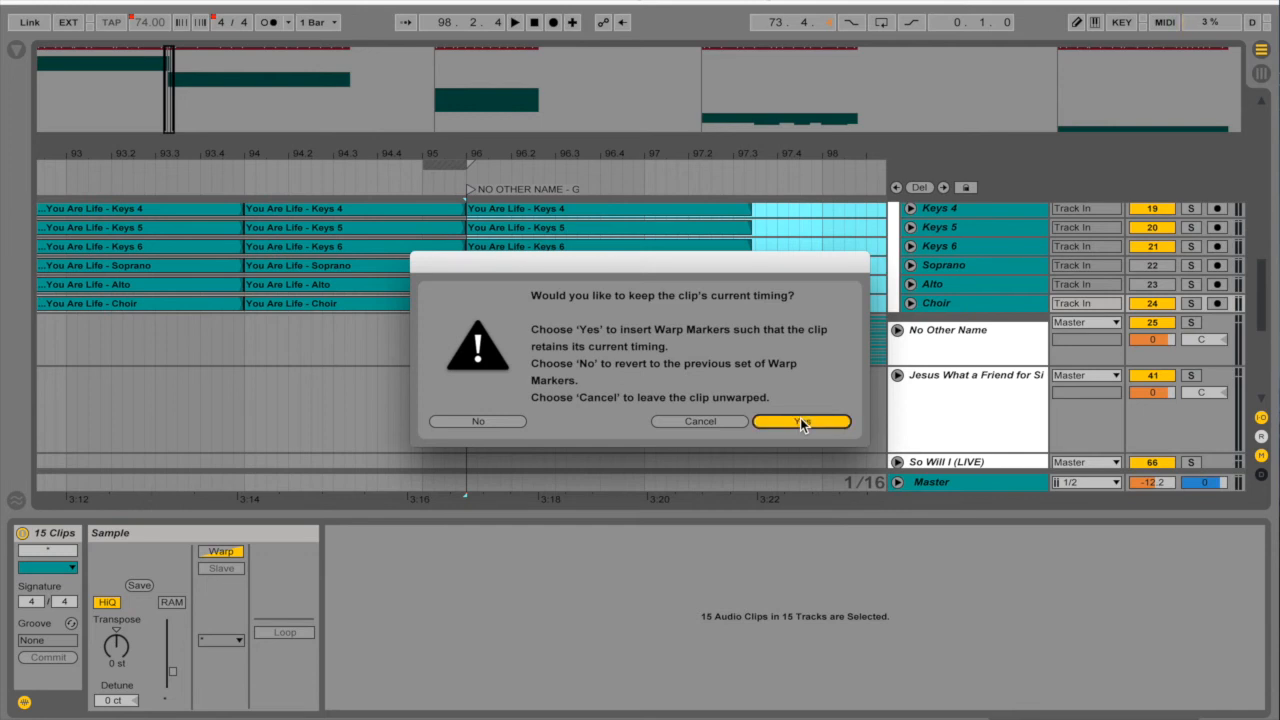
left_click(800, 422)
- Play from just before bar 96 to check the You Are Life ending against No Other Name's click, and stop playback
scroll(483, 354, "up", 5)
left_click(456, 283)
key("space")
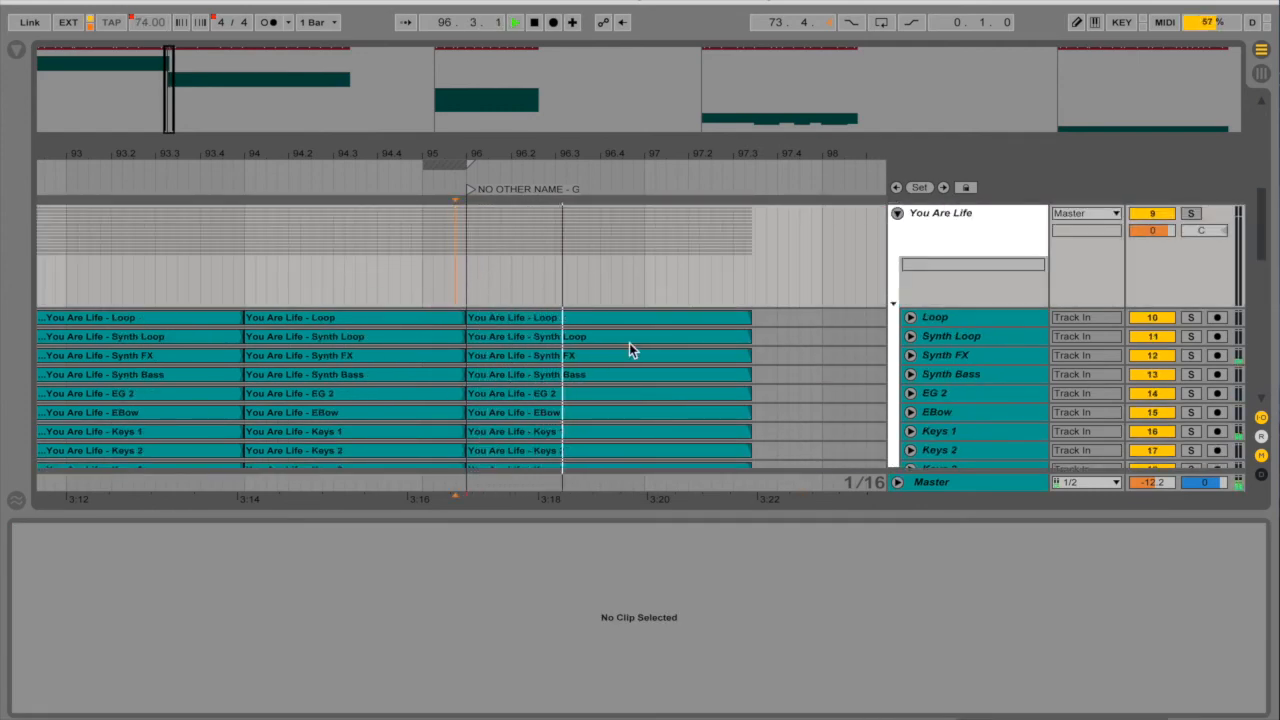
scroll(629, 343, "down", 10)
scroll(629, 341, "up", 10)
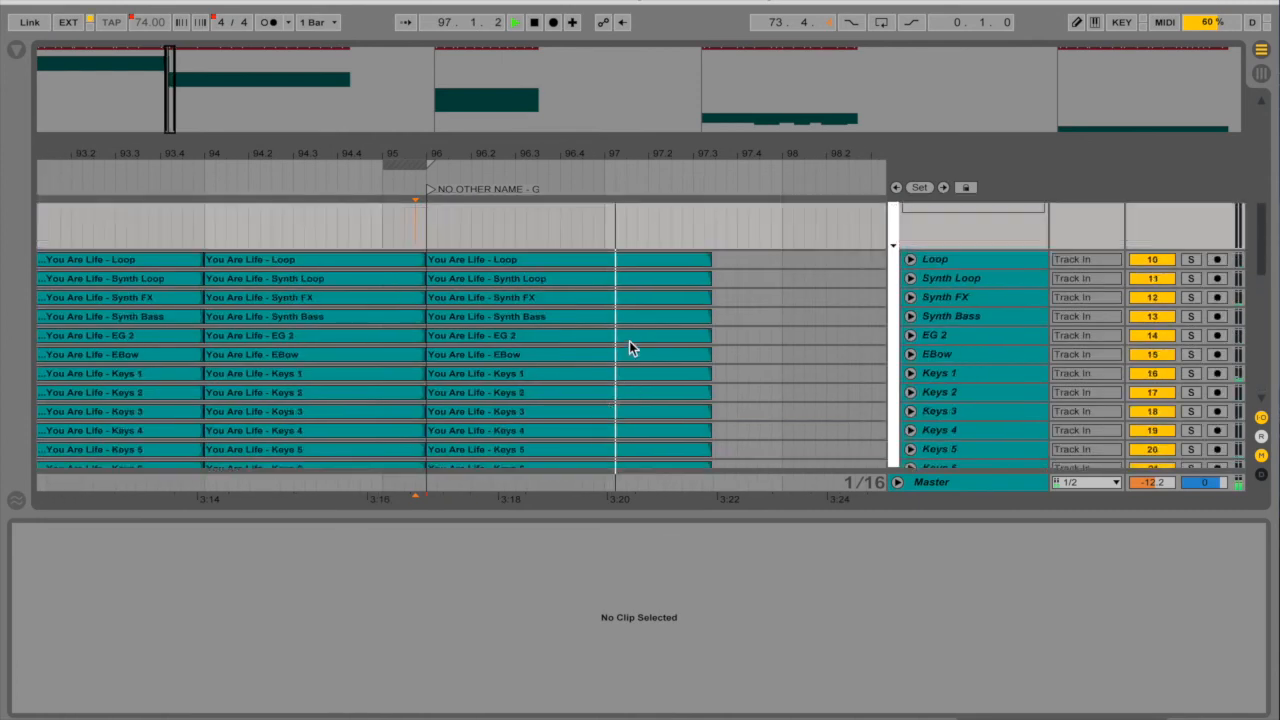
scroll(629, 341, "up", 3)
scroll(714, 308, "up", 5)
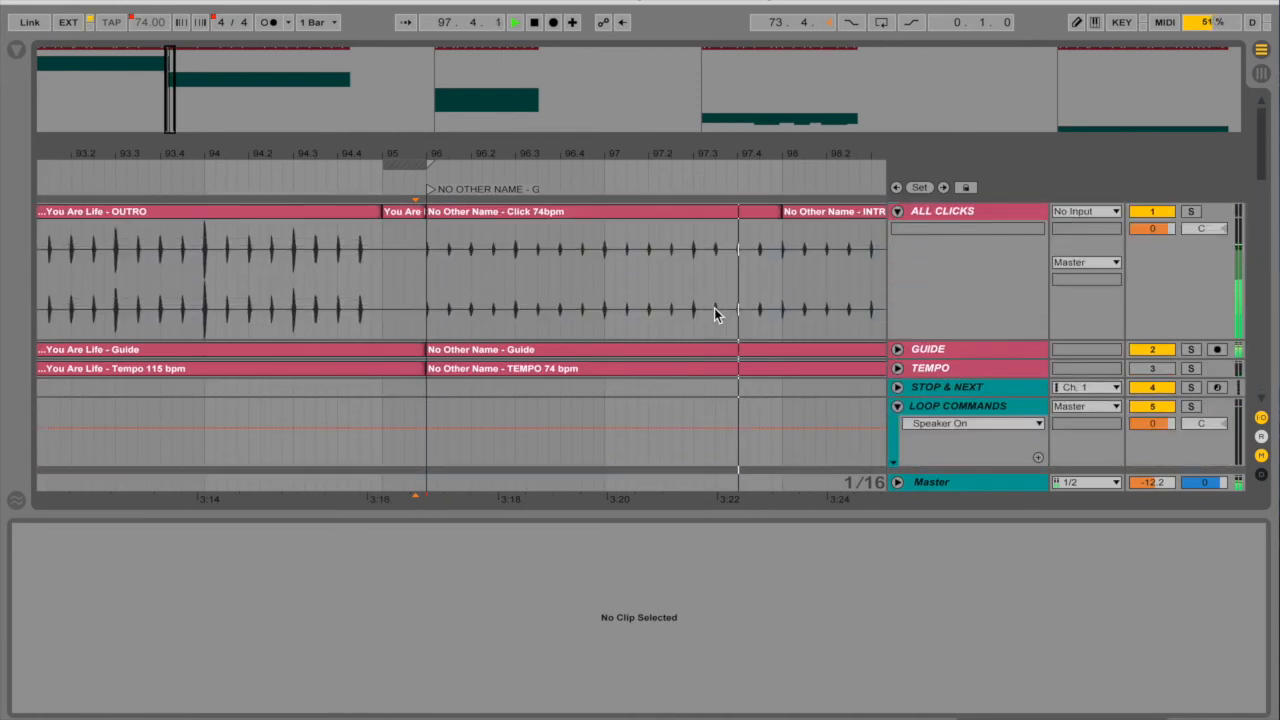
scroll(714, 308, "down", 10)
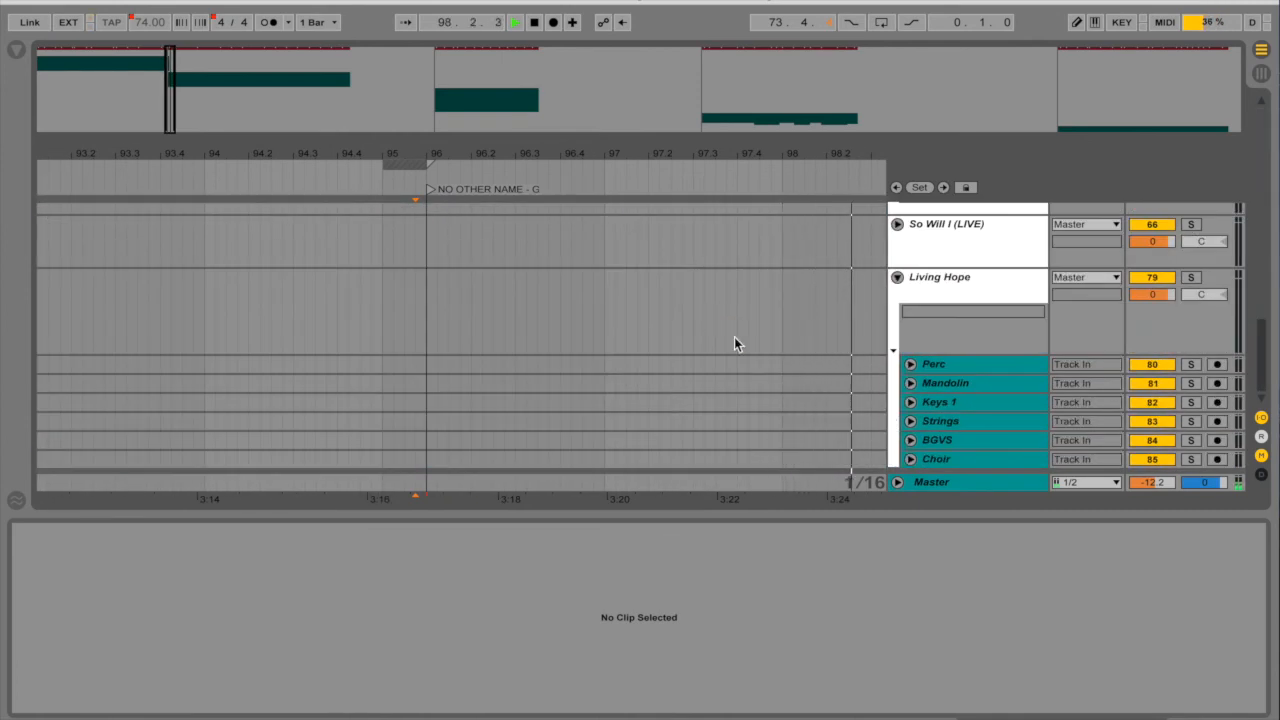
scroll(746, 506, "up", 5)
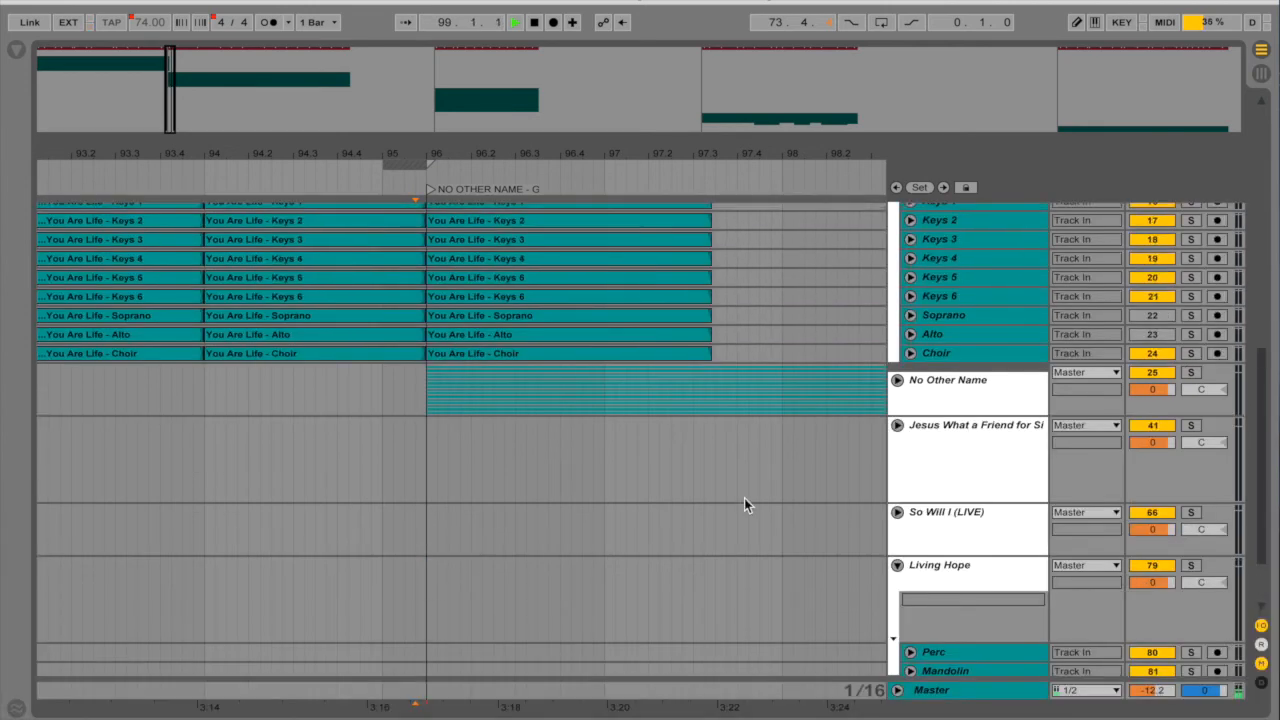
scroll(744, 498, "up", 3)
key("space")
- Collapse the You Are Life group and step through the song markers from No Other Name to So Will I
left_click(895, 283)
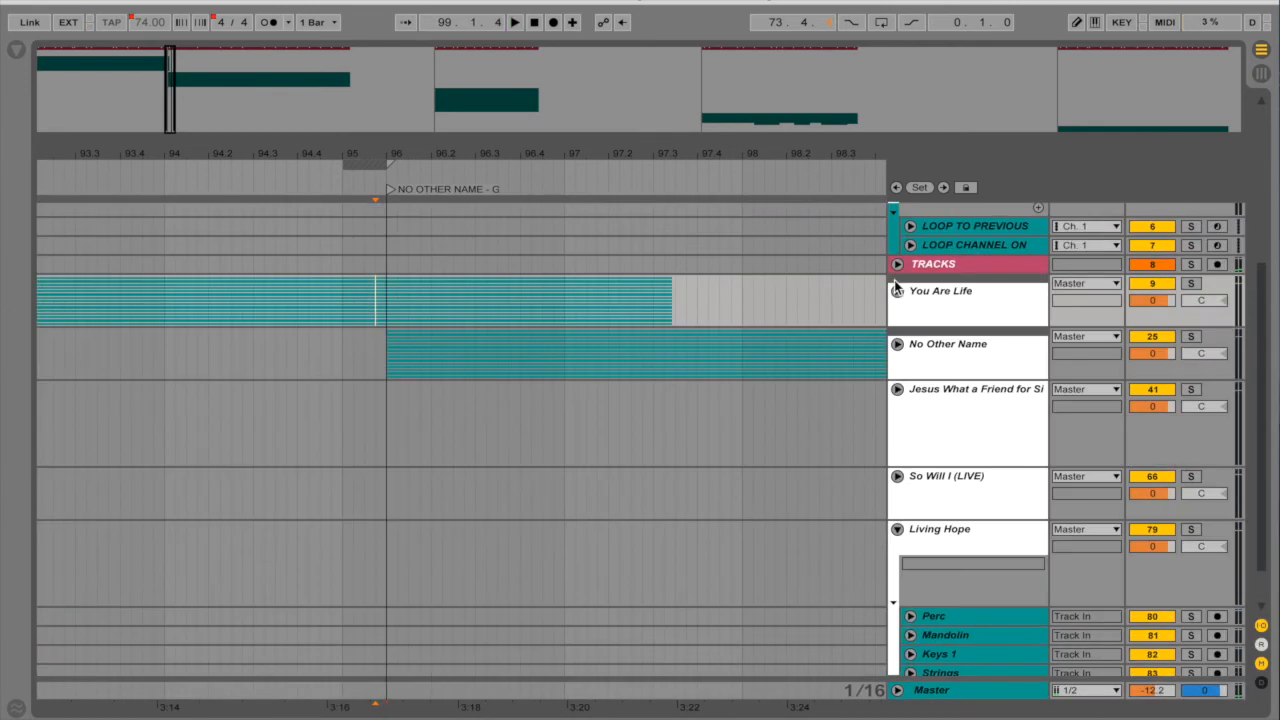
scroll(644, 379, "up", 5)
left_click(342, 281)
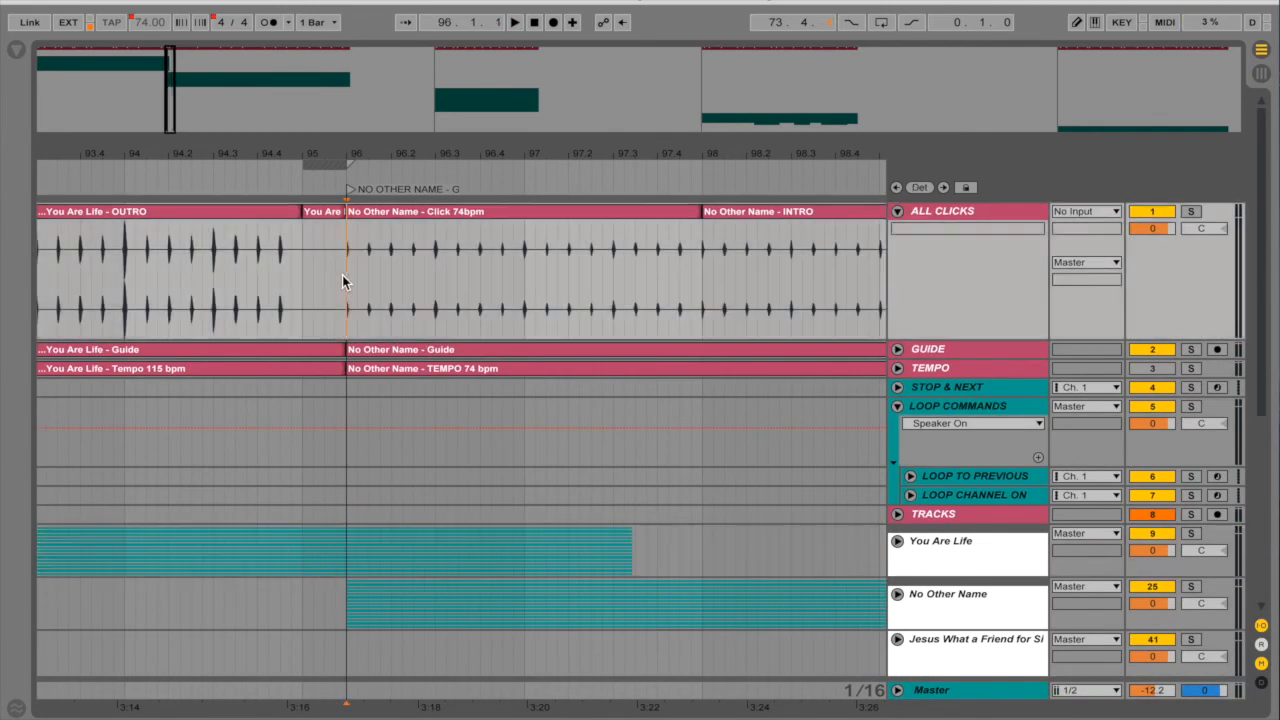
key("alt+Right")
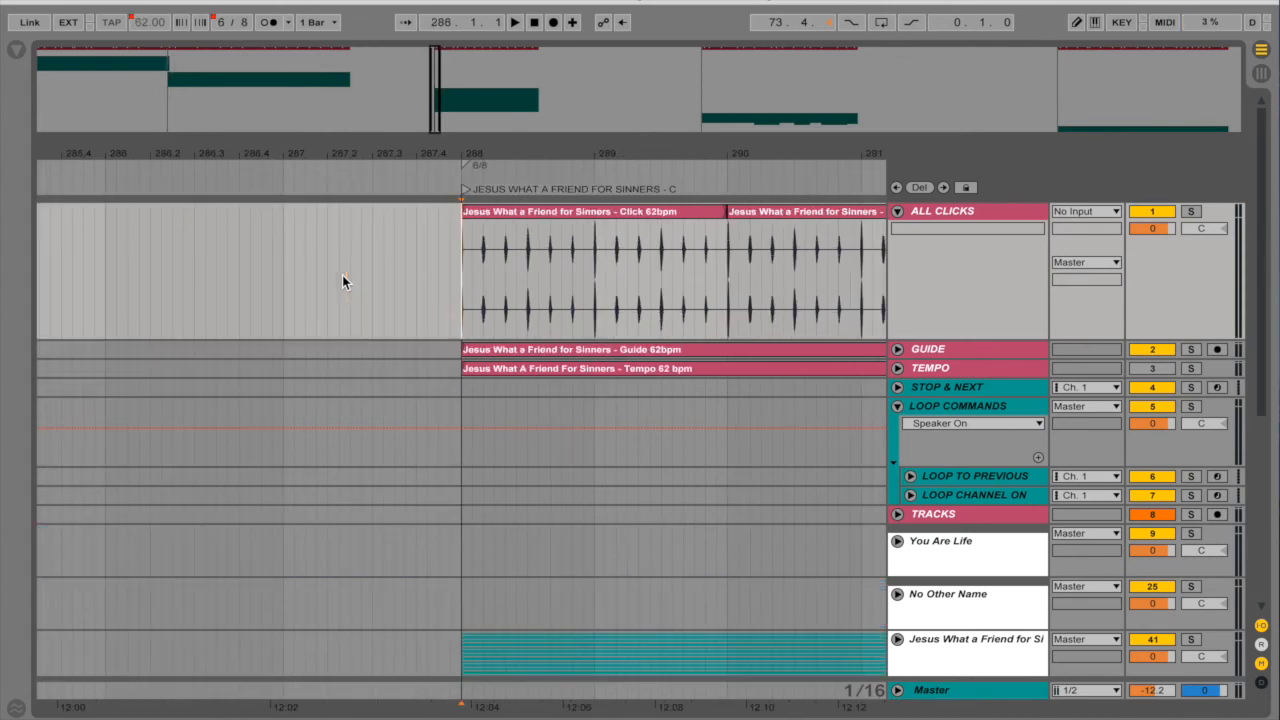
key("alt+Right")
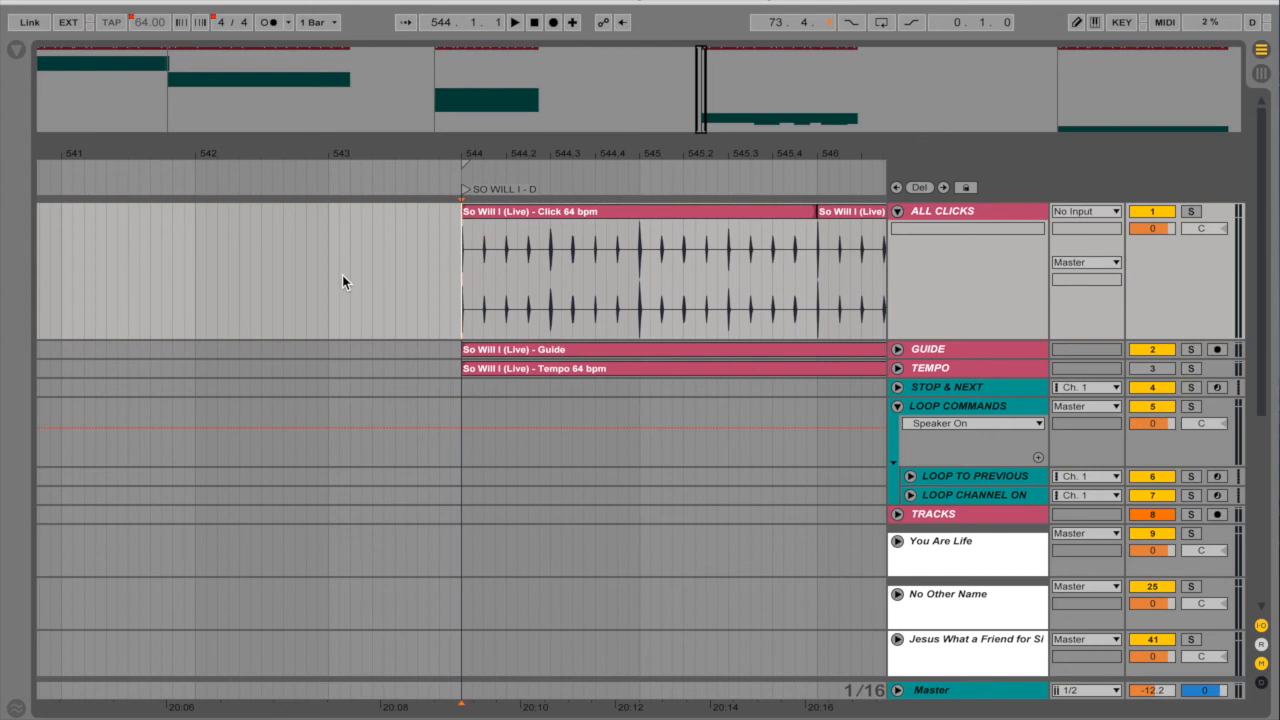
- Return to the start of the set, expand the STOP & NEXT track and review its stop-and-go clips
key("Home")
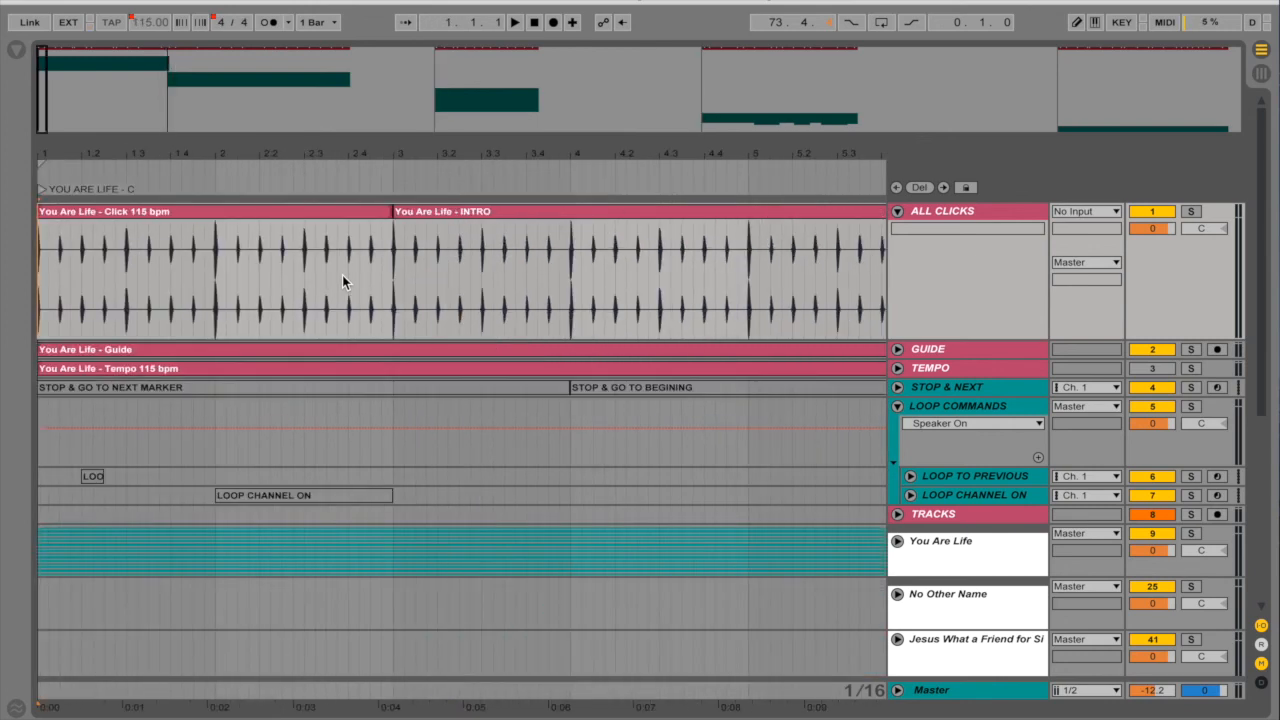
left_click(897, 387)
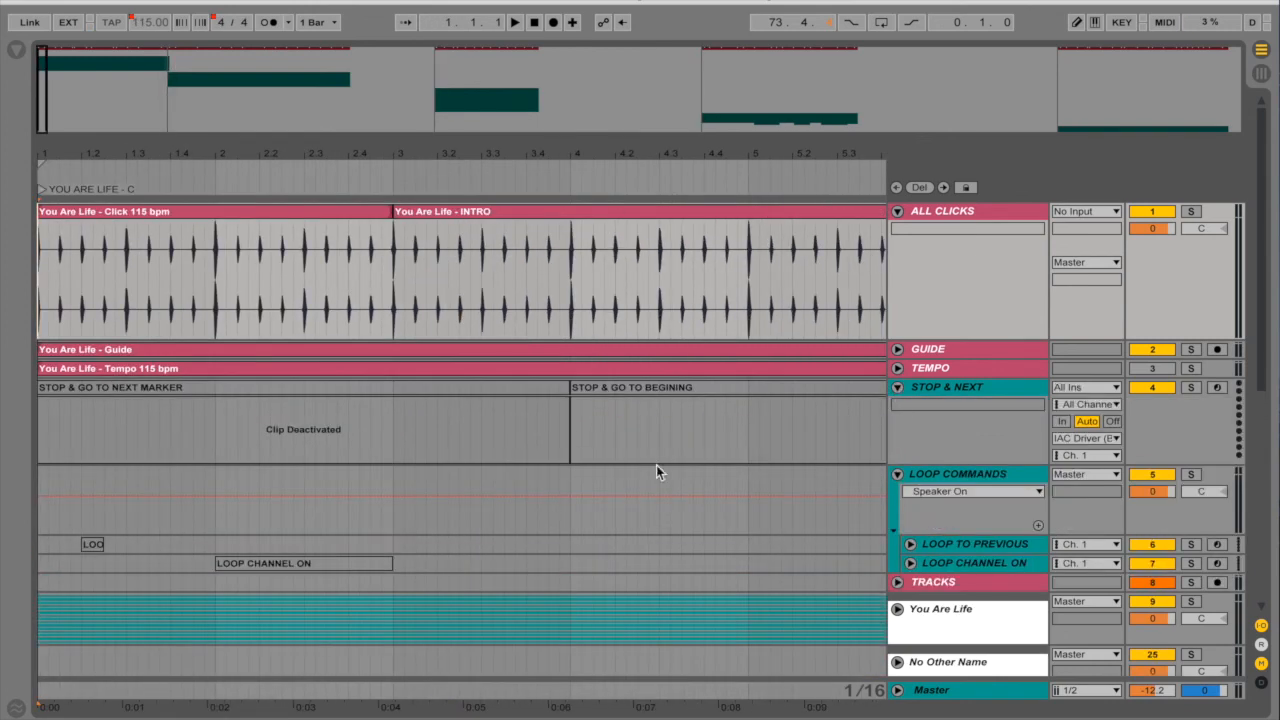
scroll(537, 510, "right", 5)
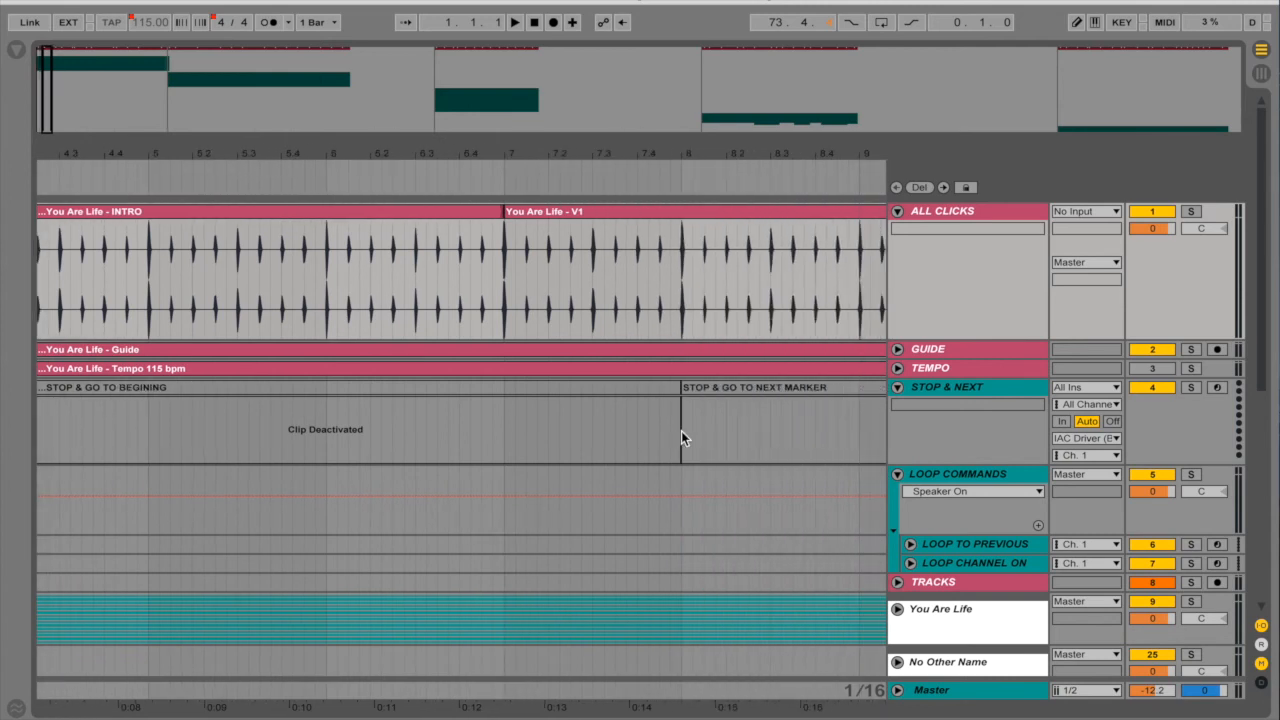
left_click(681, 431)
key("minus")
key("minus")
scroll(681, 431, "right", 2)
scroll(681, 431, "right", 10)
scroll(681, 431, "left", 2)
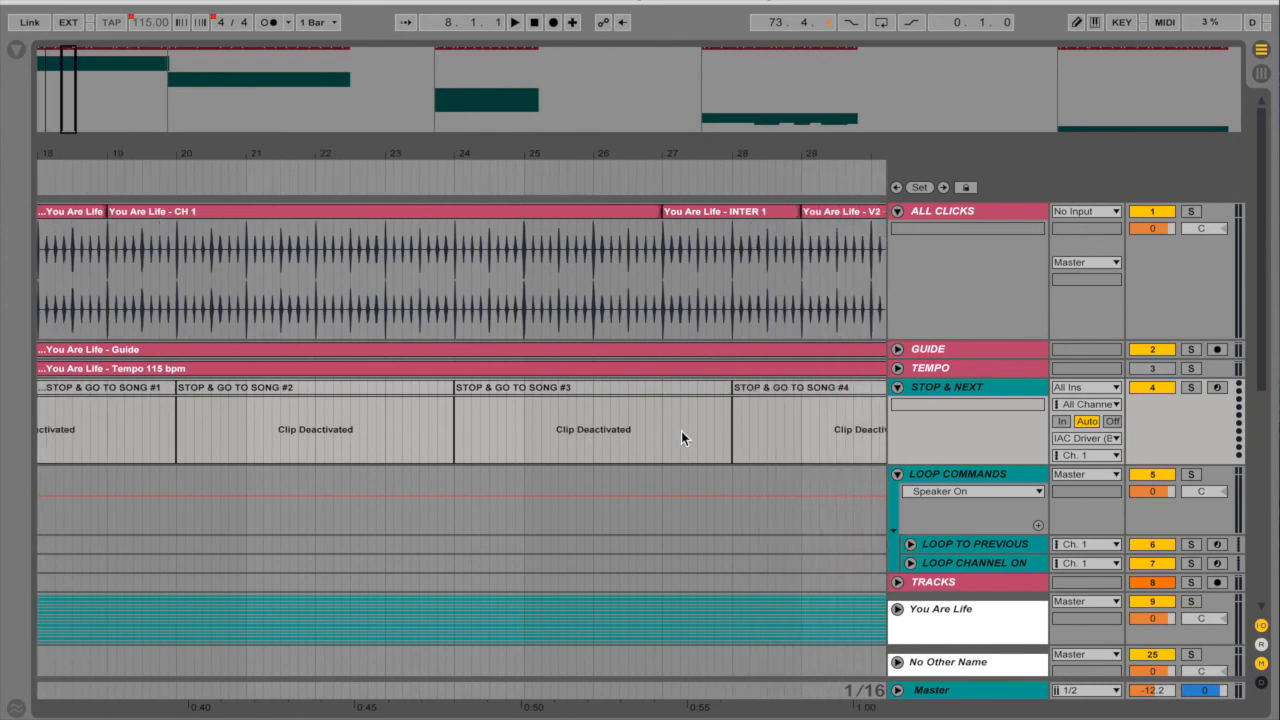
scroll(539, 404, "left", 11)
- Place the insert marker on the STOP & NEXT track near bar 658, after So Will I's ending, and switch to Bome MIDI Translator
key("Right")
key("Right")
key("Right")
key("Right")
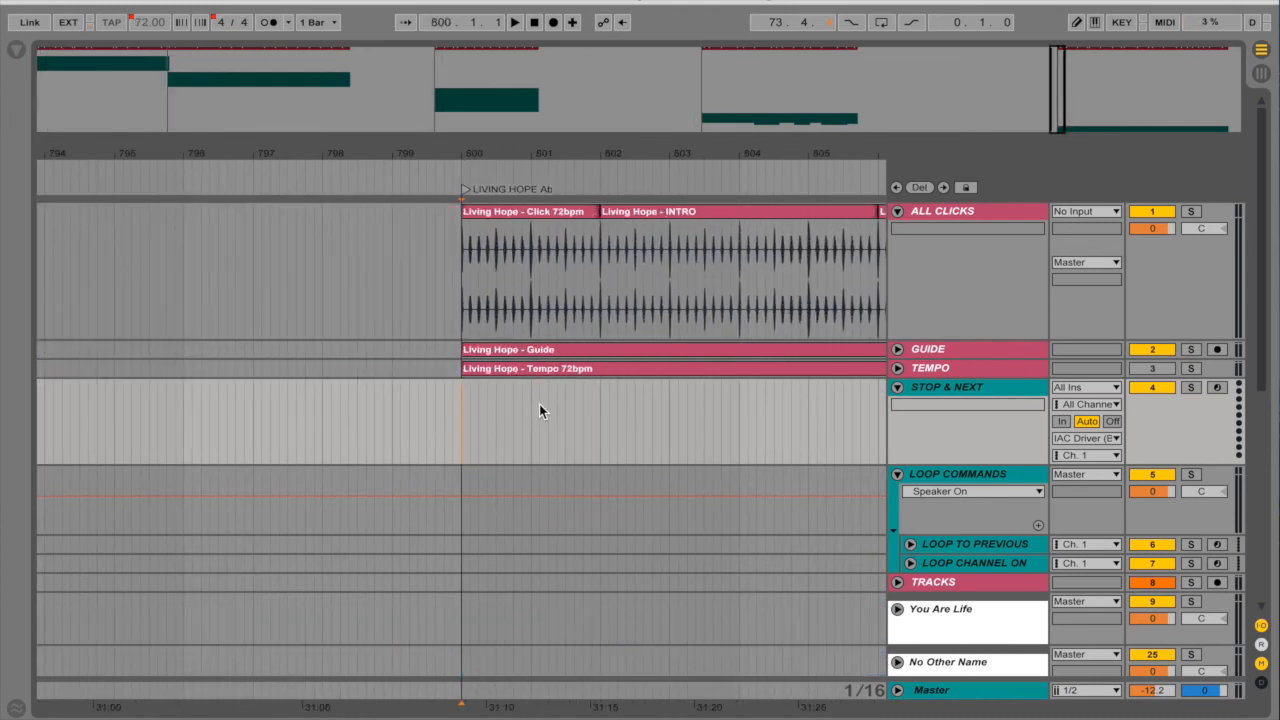
scroll(539, 404, "left", 15)
scroll(539, 411, "left", 20)
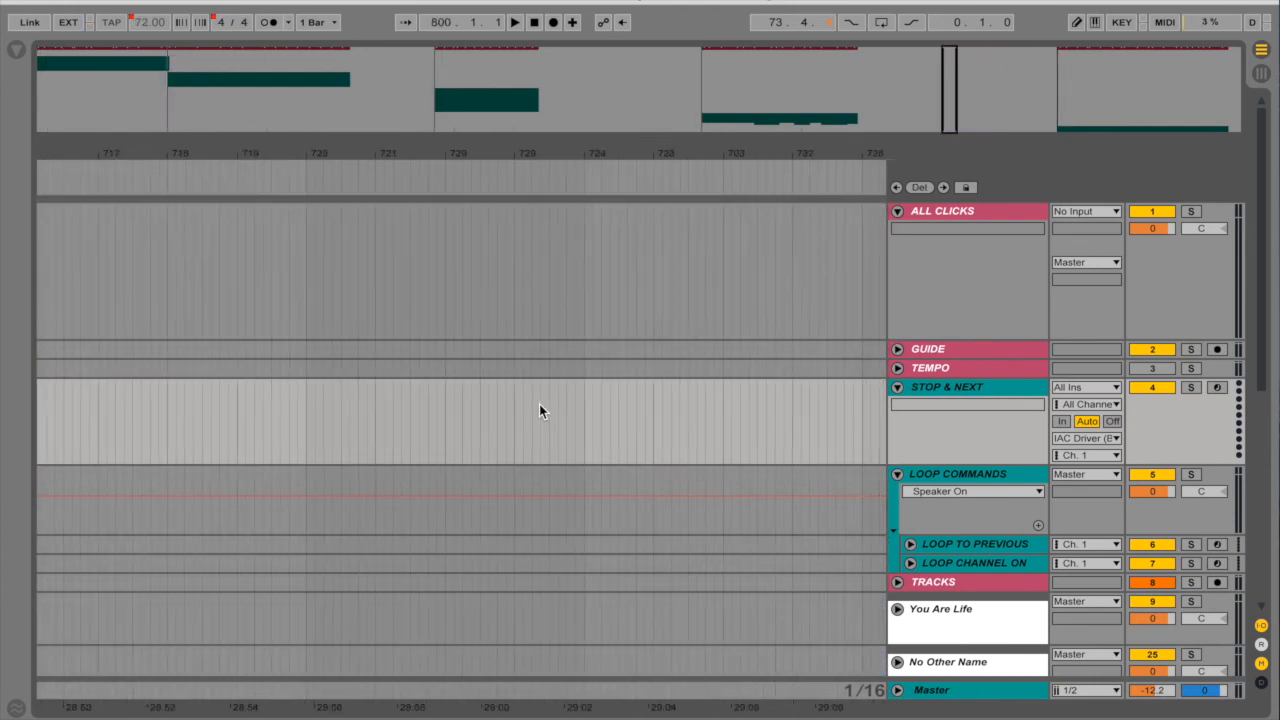
scroll(540, 410, "left", 10)
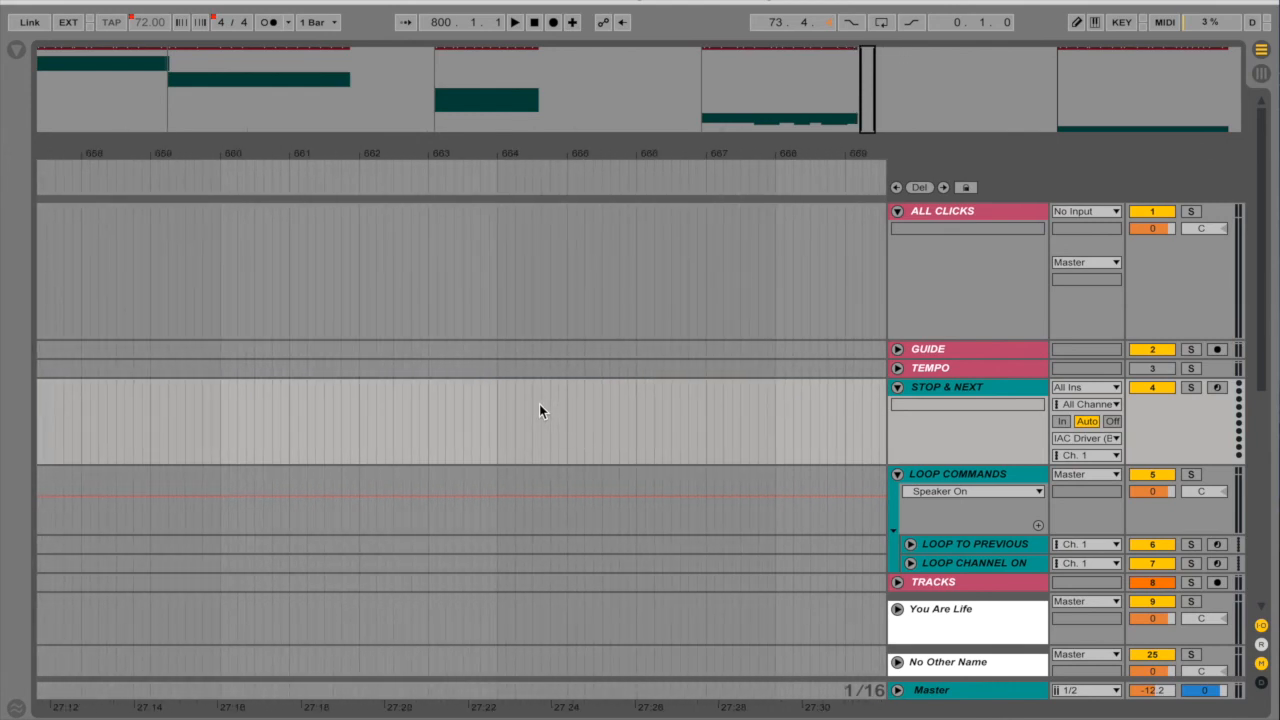
scroll(539, 410, "right", 2)
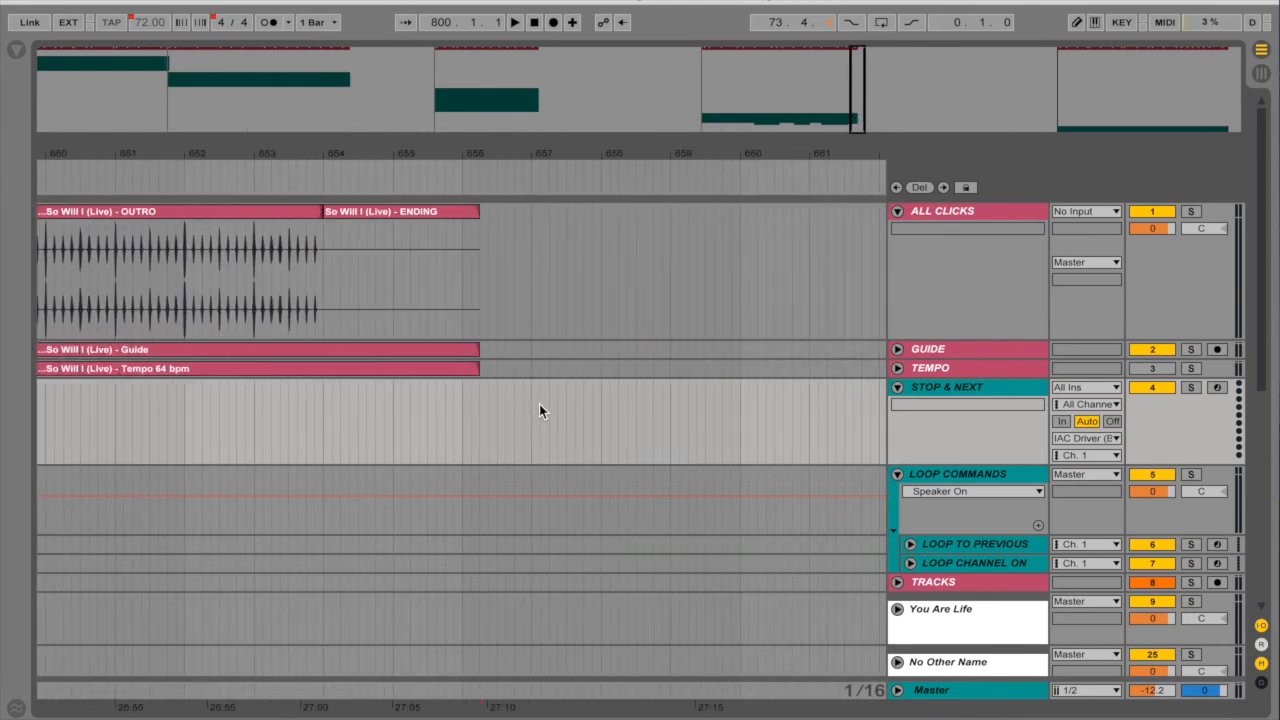
left_click(600, 418)
mouse_move(654, 710)
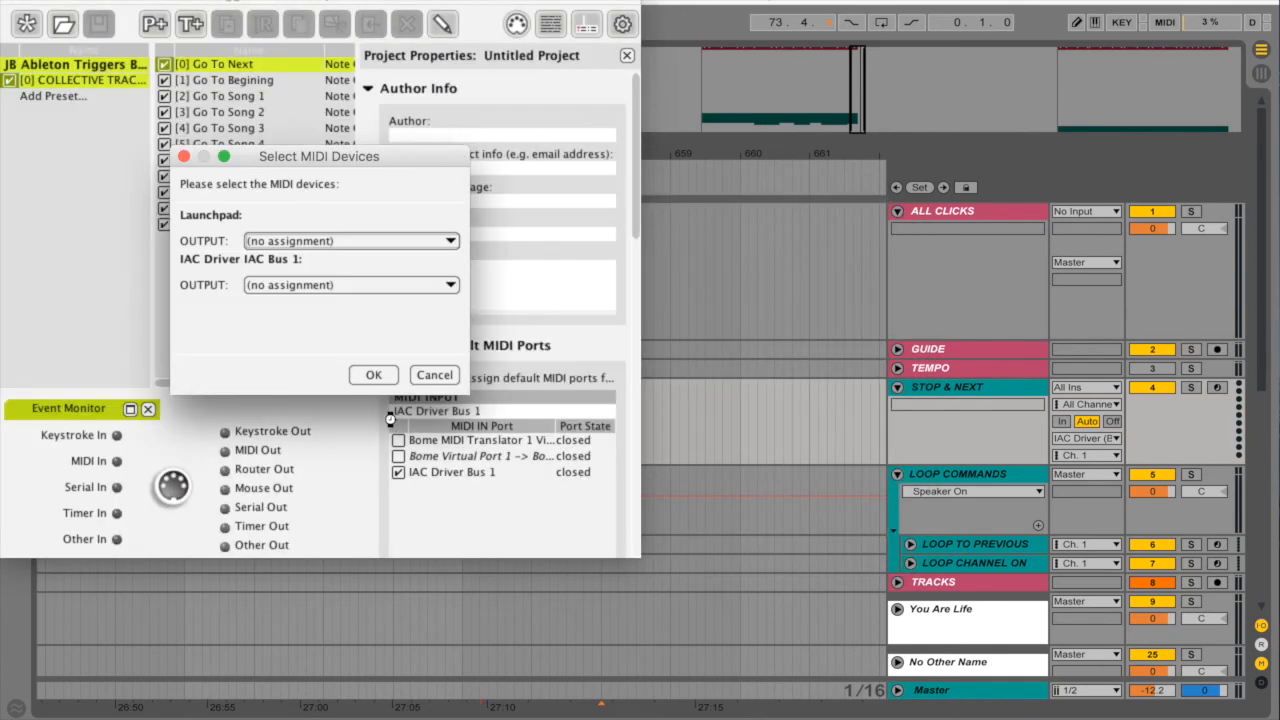
- Accept the MIDI device selection without assigning outputs, close the project properties to show the trigger list, and switch back to Ableton Live
left_click(373, 374)
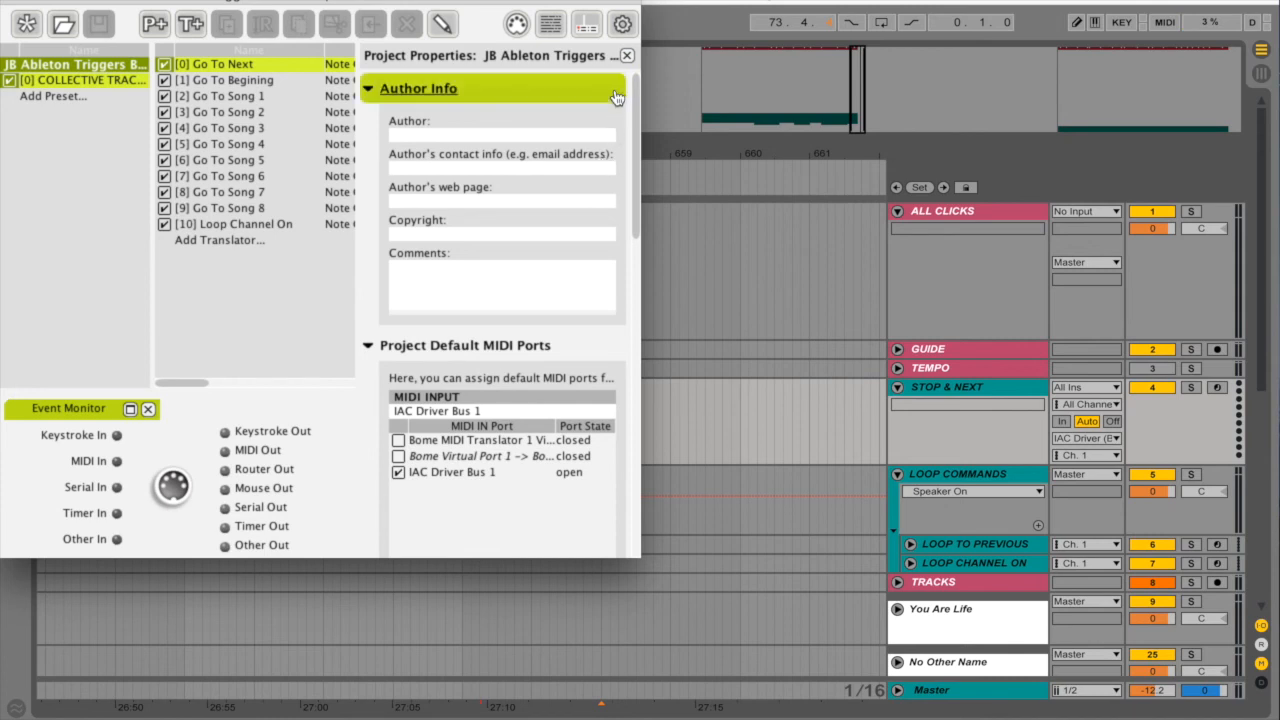
left_click(626, 55)
left_click(423, 160)
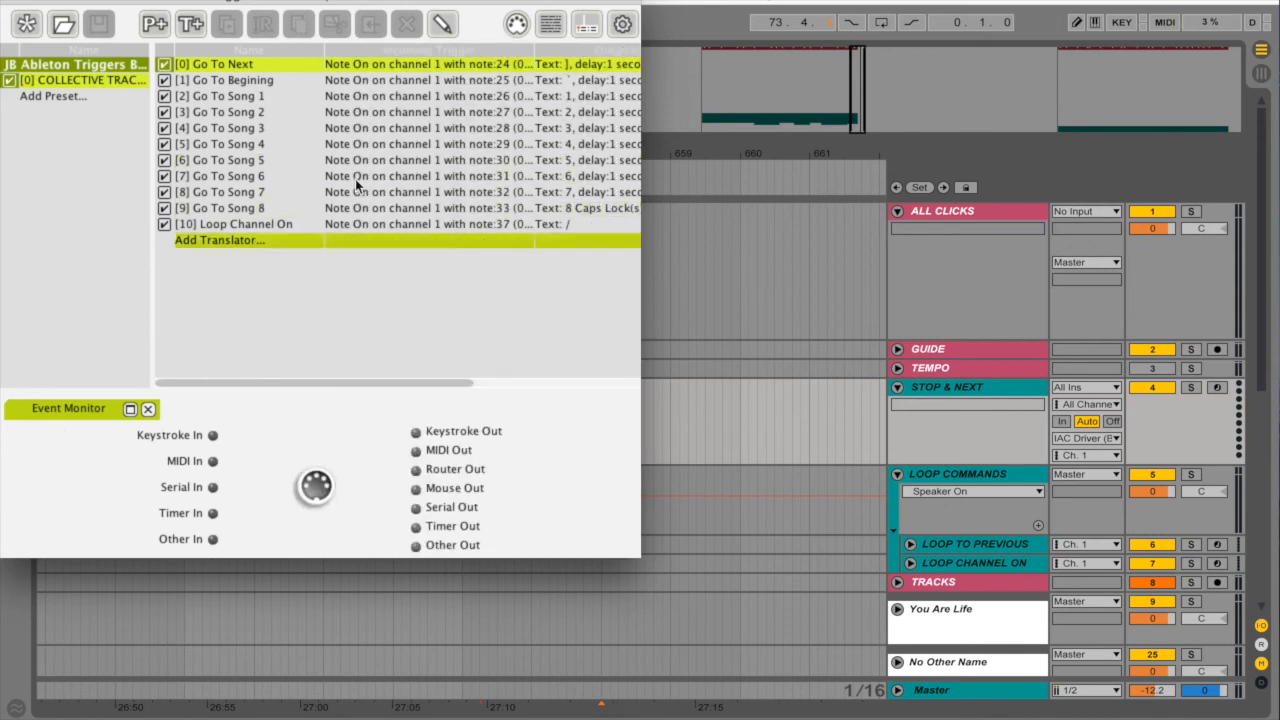
left_click(720, 289)
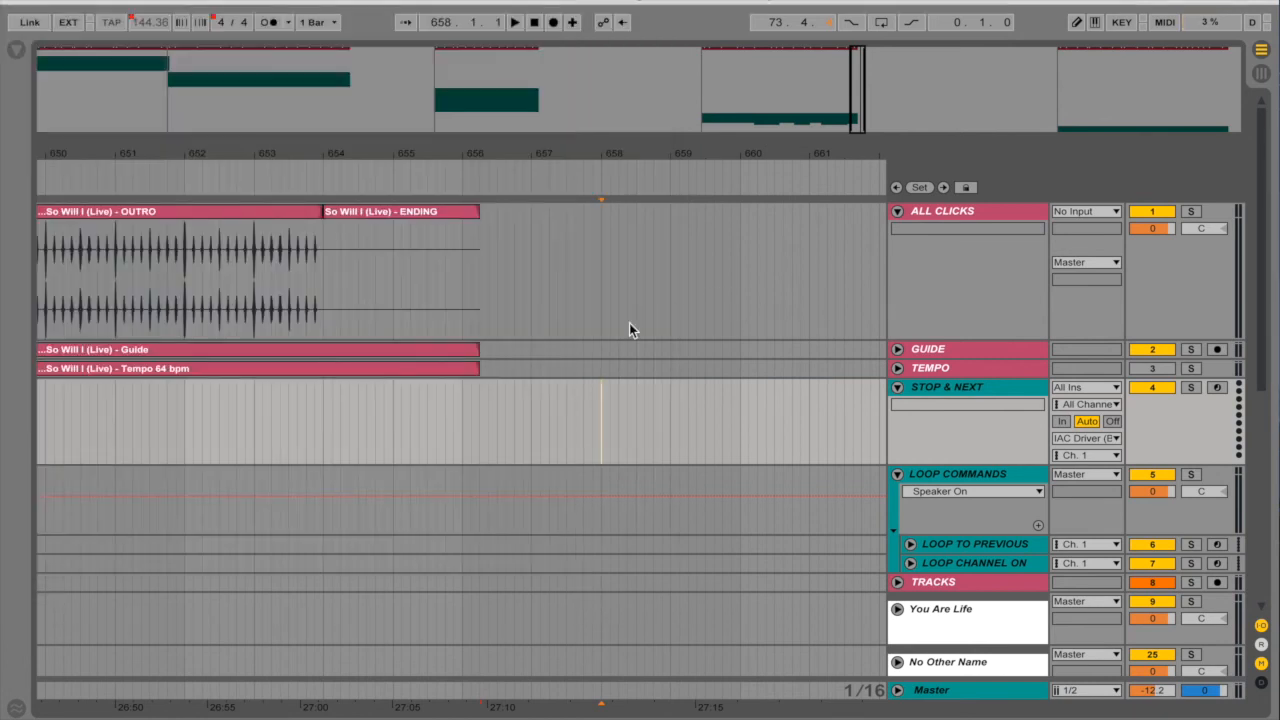
- Copy the STOP & GO TO SONG #5 clip from the set's start to bar 657 on the STOP & NEXT track and activate it
scroll(610, 321, "down", 2)
scroll(599, 322, "left", 20)
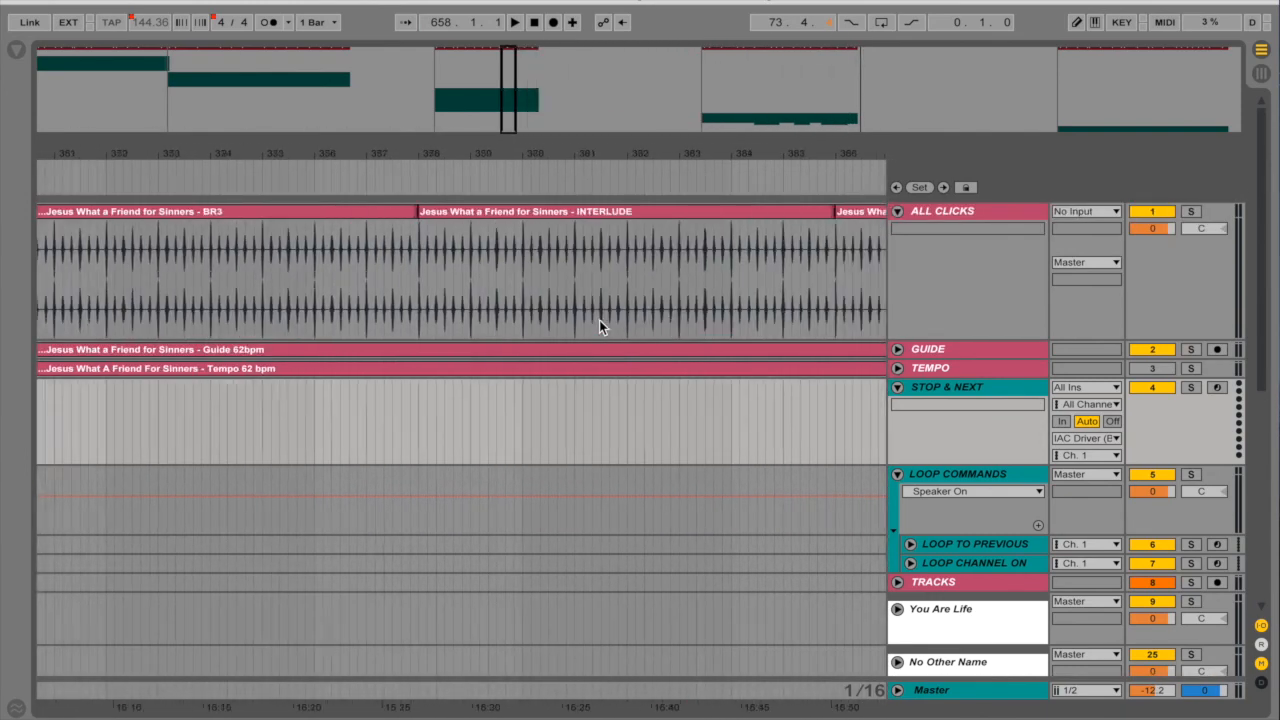
key("Home")
scroll(558, 374, "right", 1)
scroll(557, 373, "right", 10)
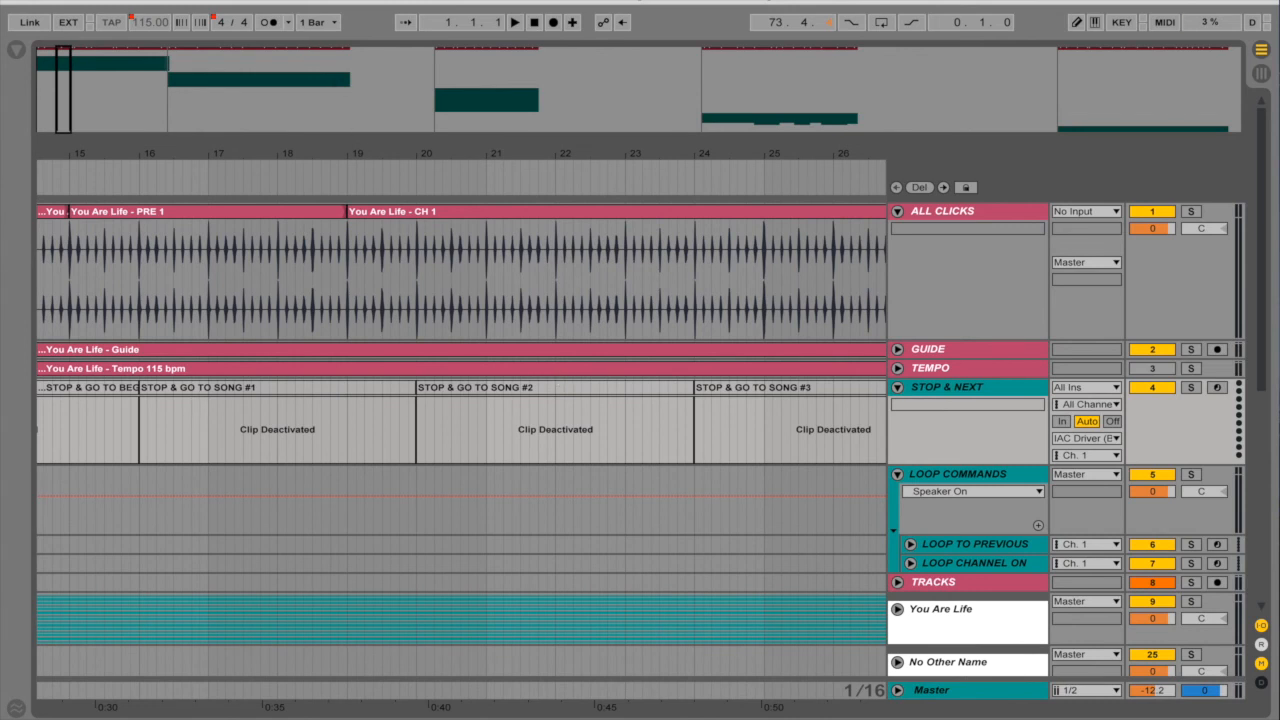
scroll(620, 372, "right", 10)
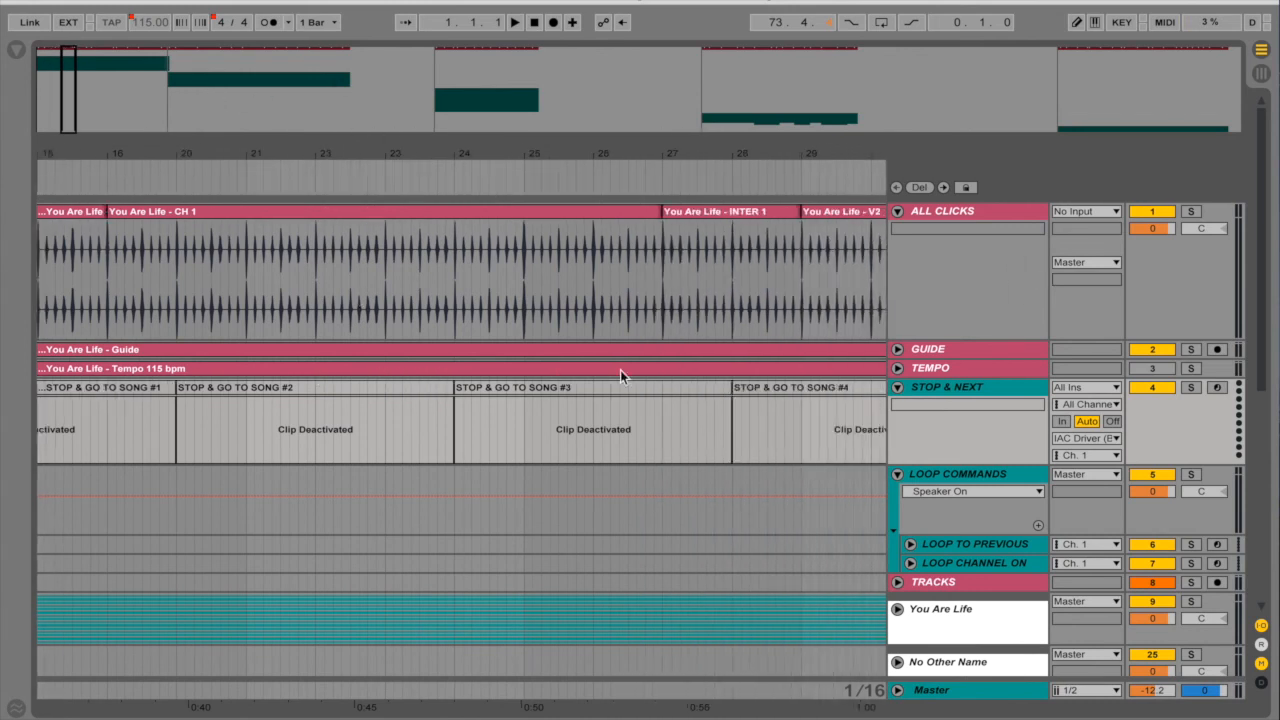
scroll(620, 372, "right", 1)
left_click(604, 387)
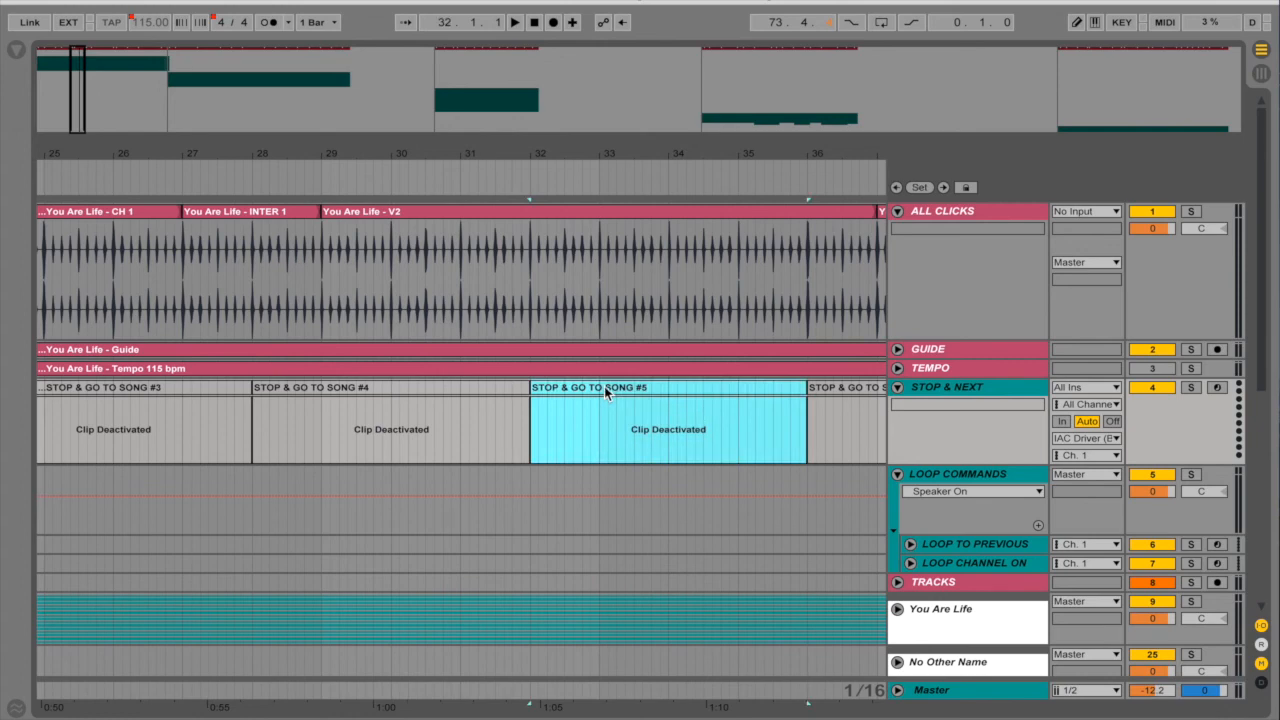
key("4")
scroll(604, 387, "right", 20)
scroll(604, 388, "right", 20)
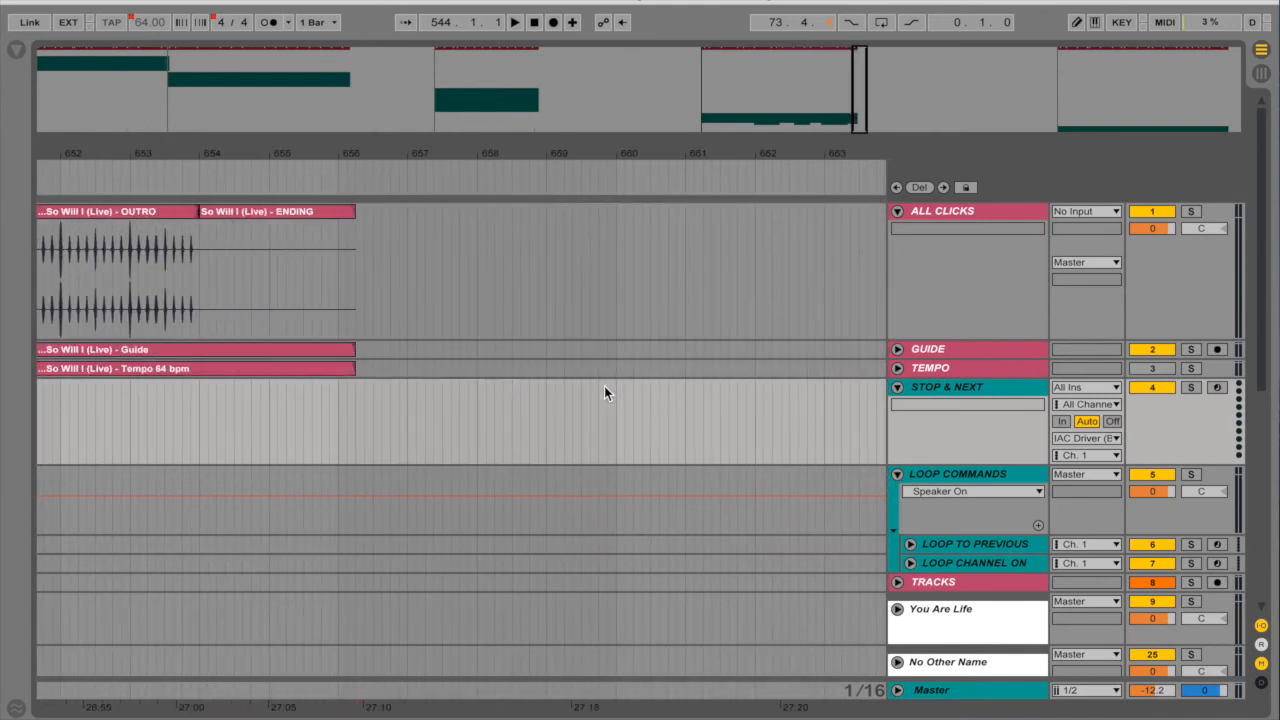
left_click(407, 412)
key("super+v")
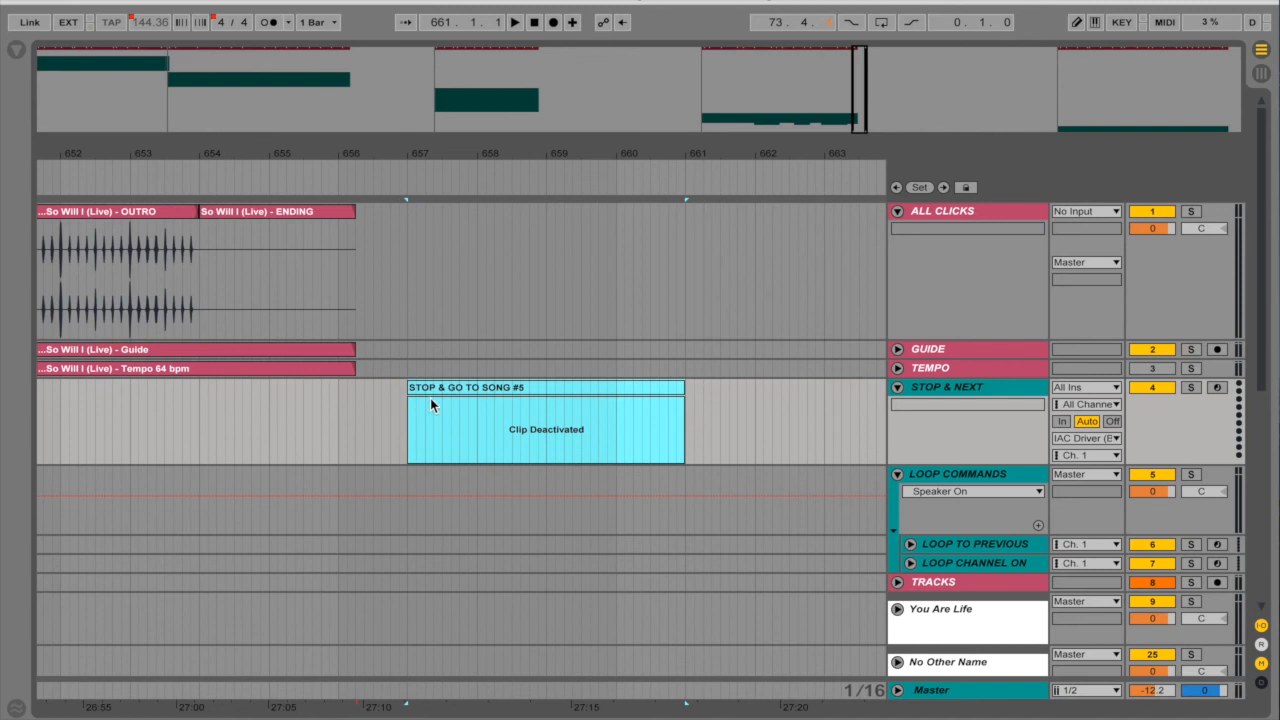
key("0")
- Play from just after bar 656 to test the jump to Living Hope, and review the clip placed after So Will I
left_click(369, 418)
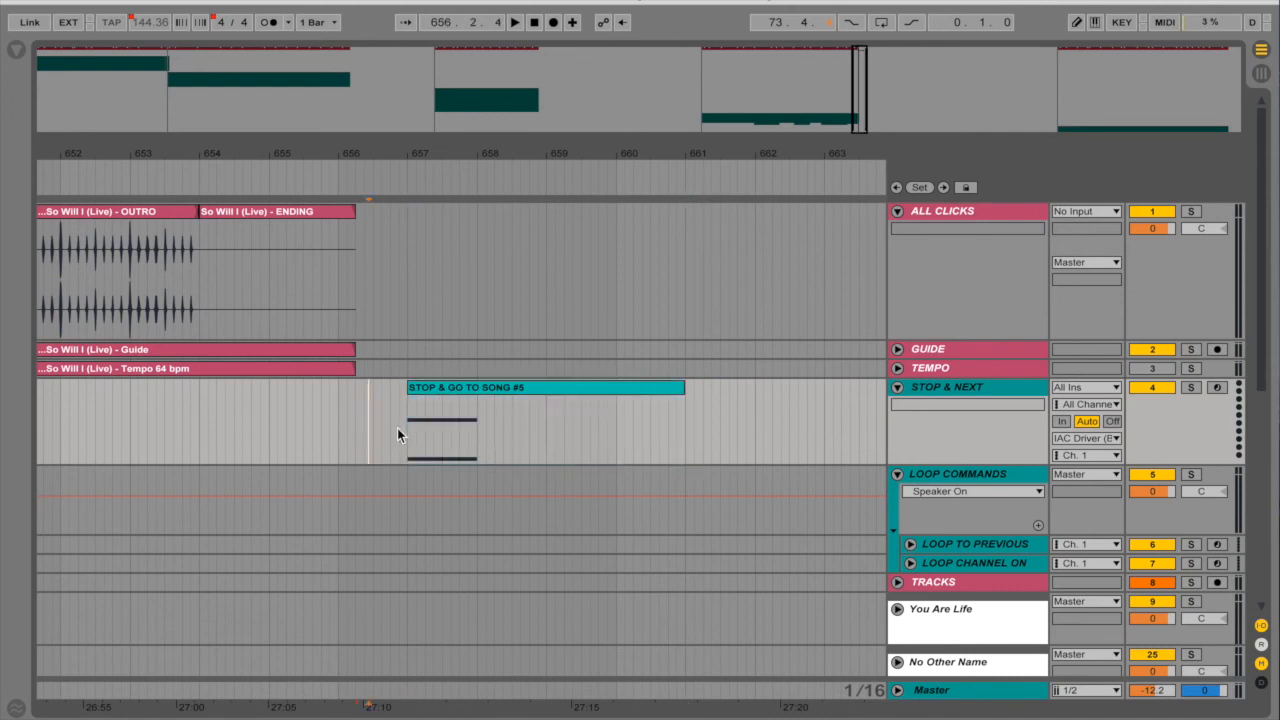
mouse_move(542, 712)
key("space")
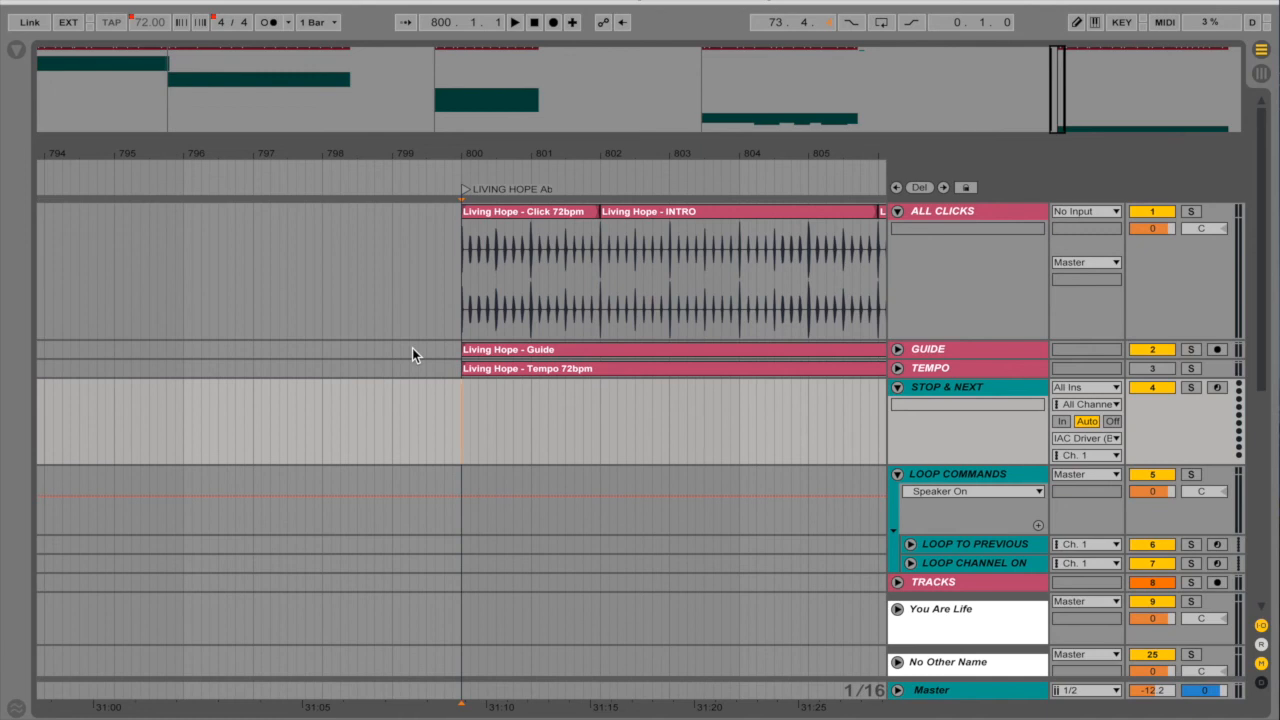
scroll(412, 348, "left", 10)
scroll(412, 350, "left", 7)
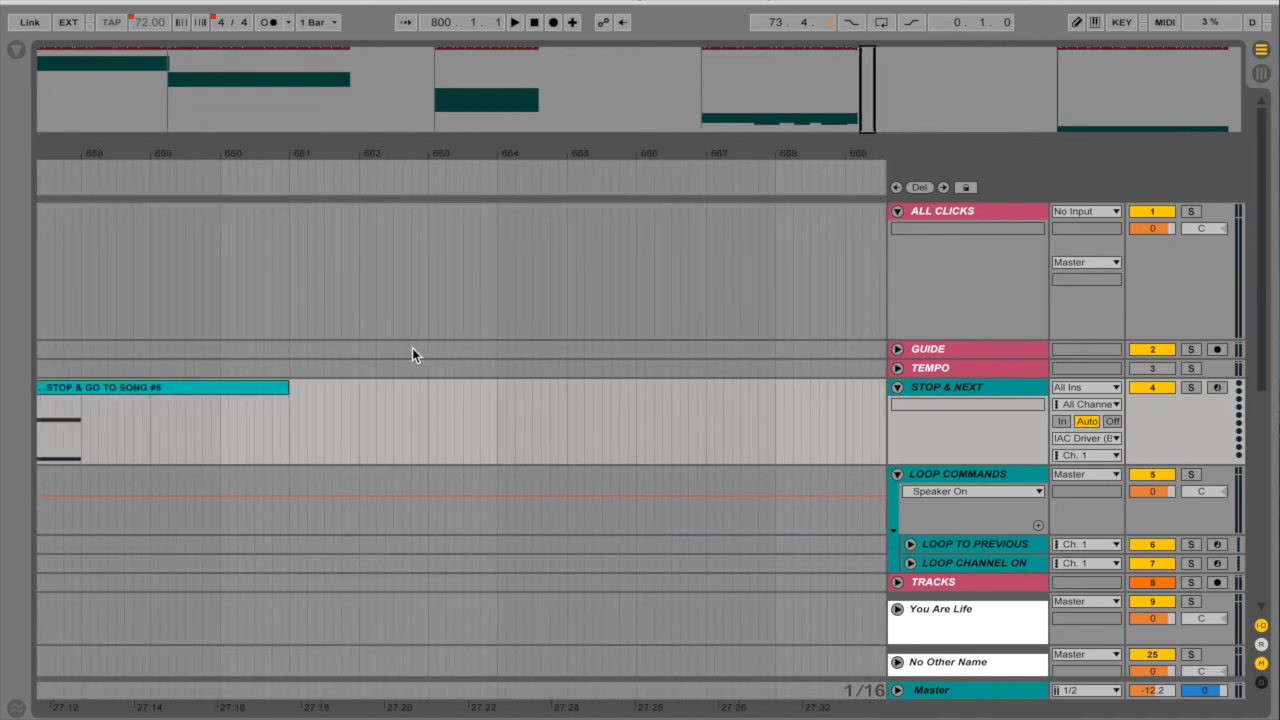
scroll(412, 348, "right", 1)
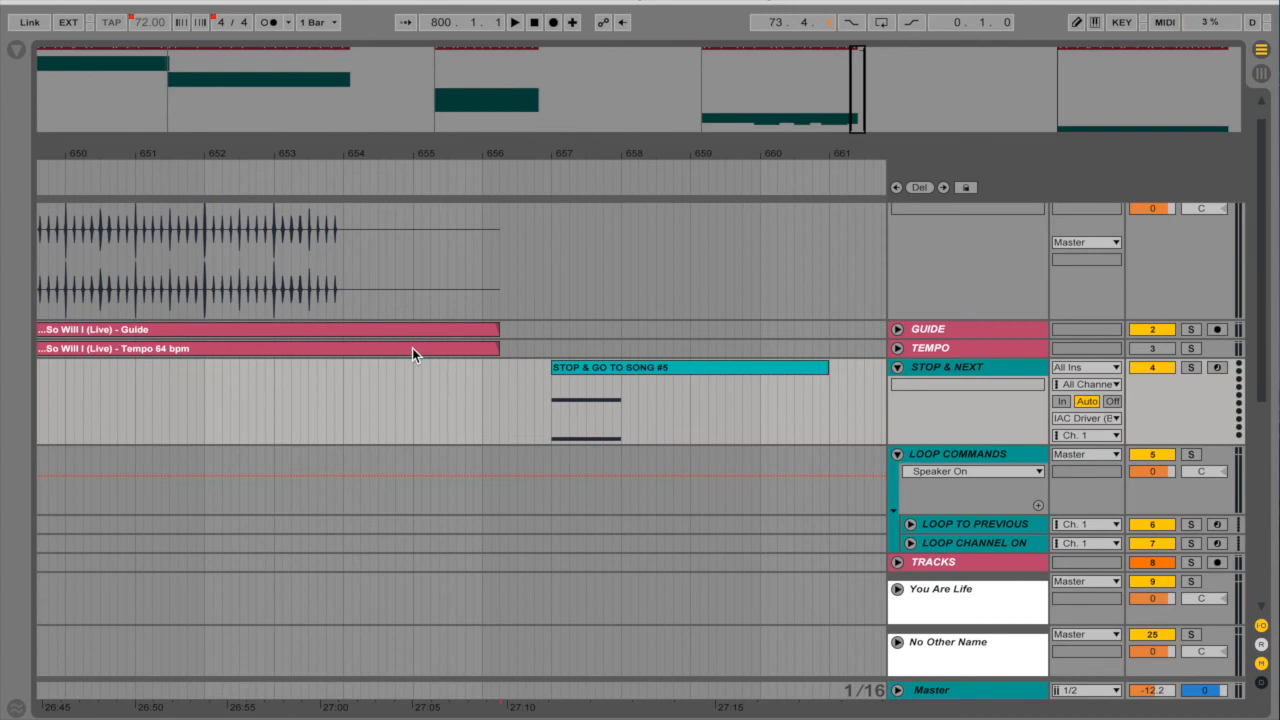
- Copy the STOP & GO TO SONG #1 clip to bar 924 on the STOP & NEXT track, after Living Hope's ending, and activate it
key("Home")
scroll(412, 348, "right", 2)
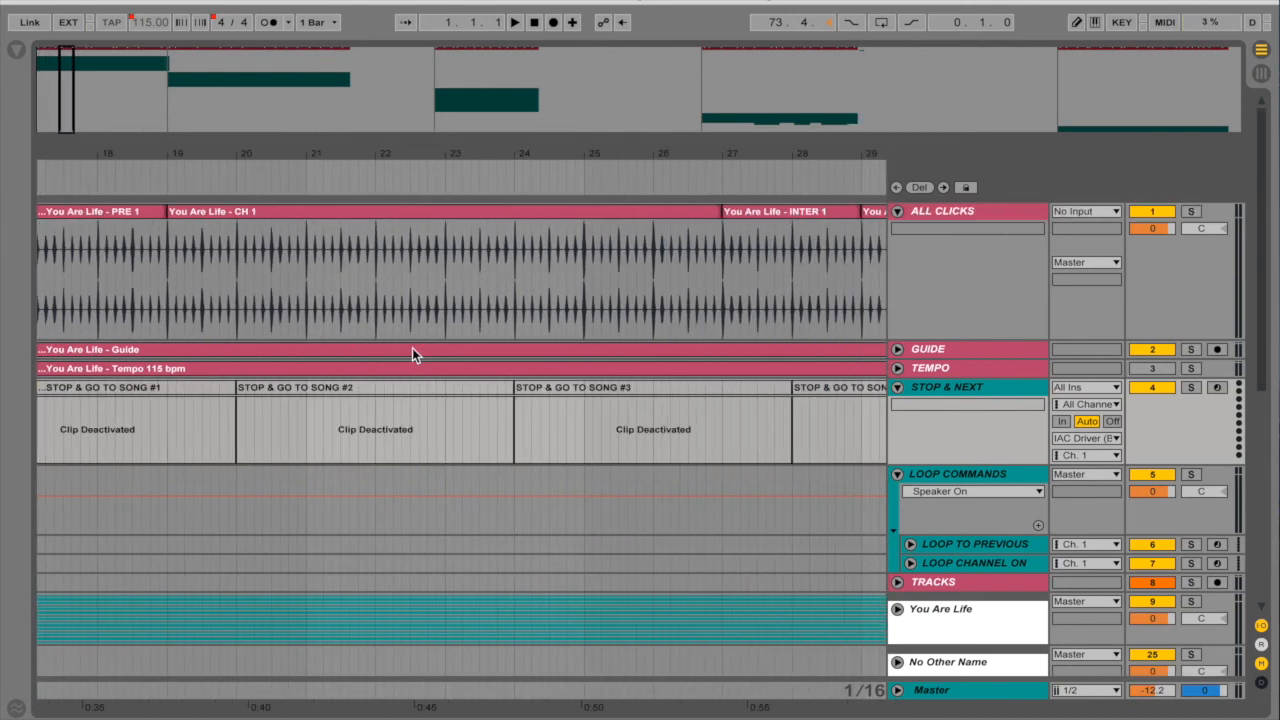
left_click(283, 388)
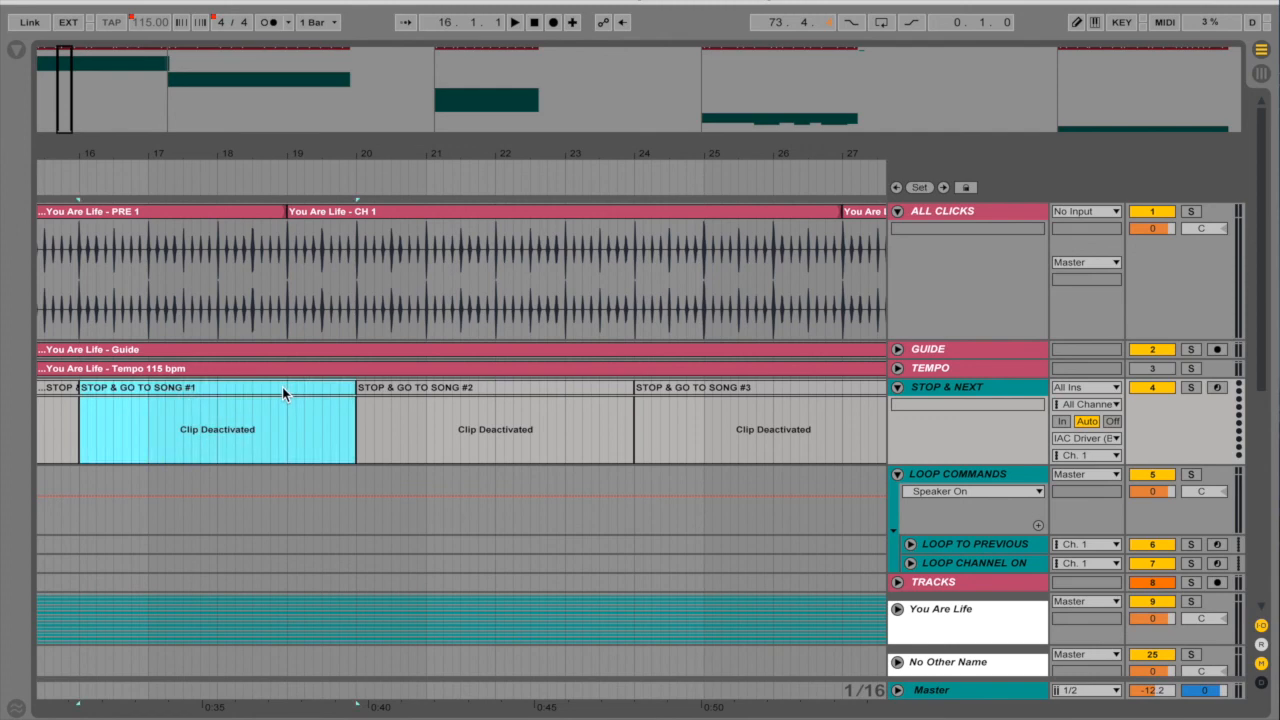
key("5")
scroll(596, 262, "right", 20)
scroll(596, 262, "right", 20)
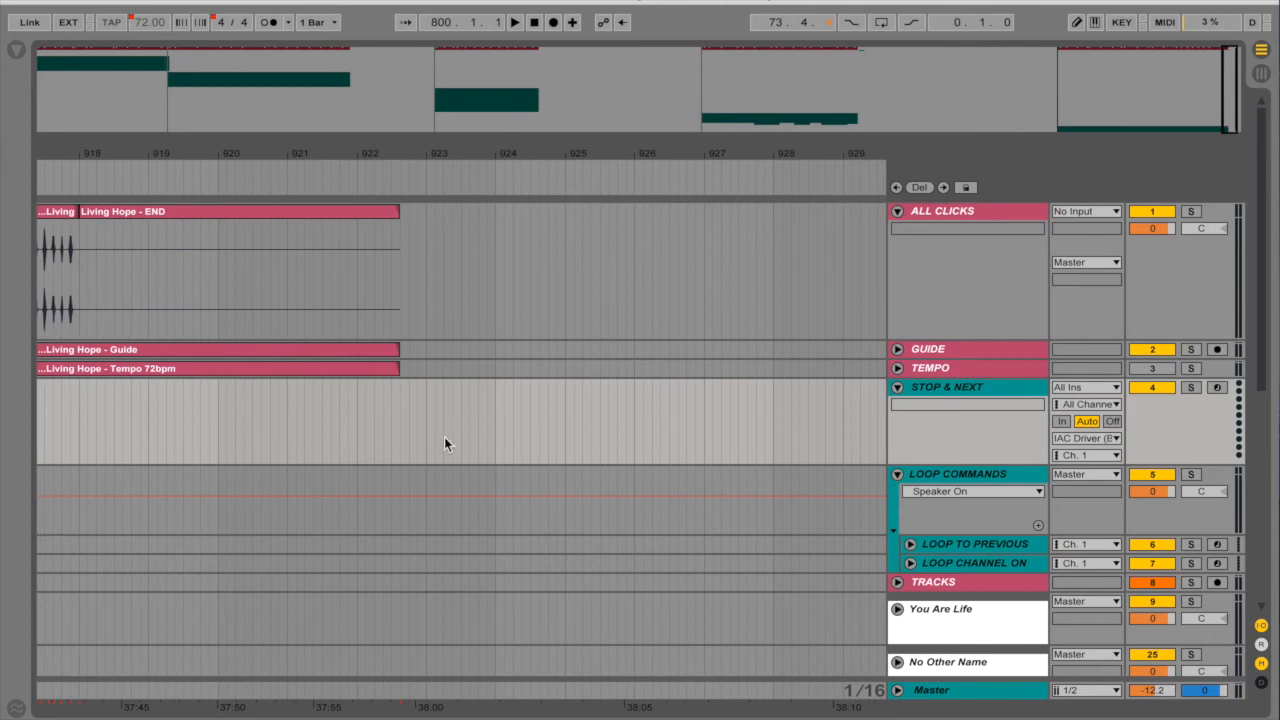
left_click(488, 450)
key("ctrl+v")
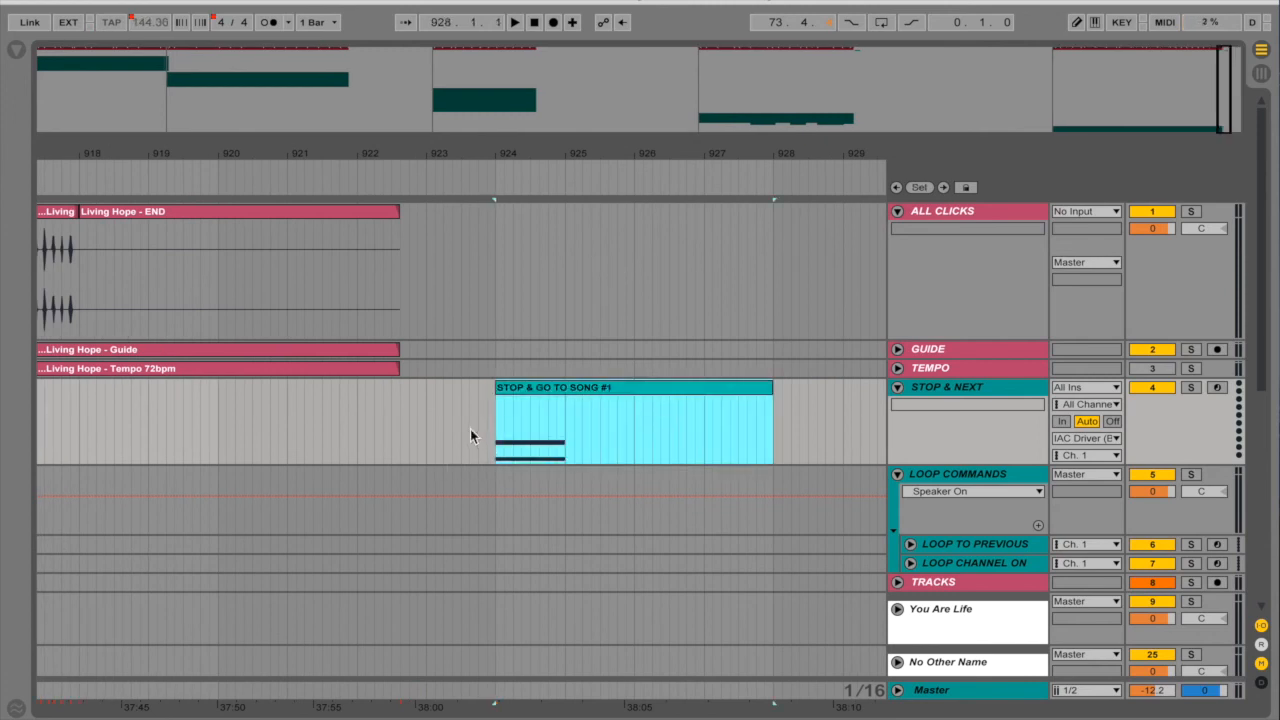
- Play from just before bar 924 to test the jump from Living Hope's ending back to song 1
left_click(470, 432)
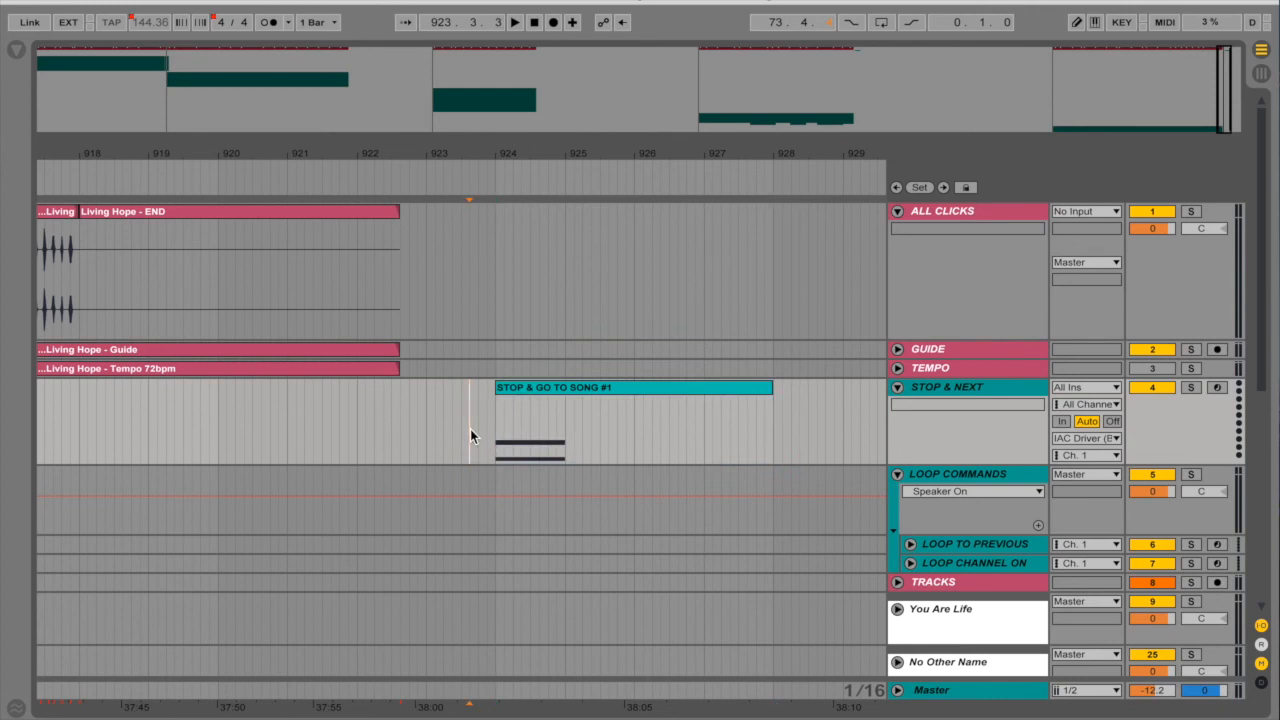
key("space")
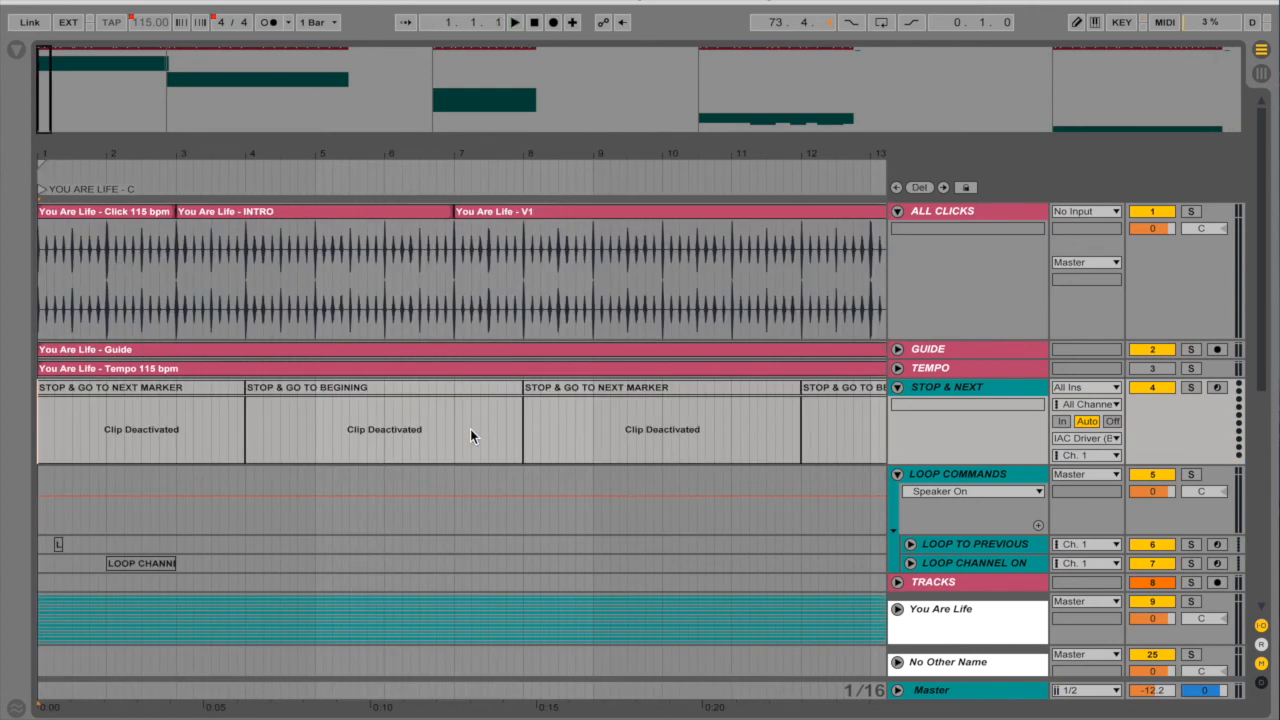
left_click(451, 243)
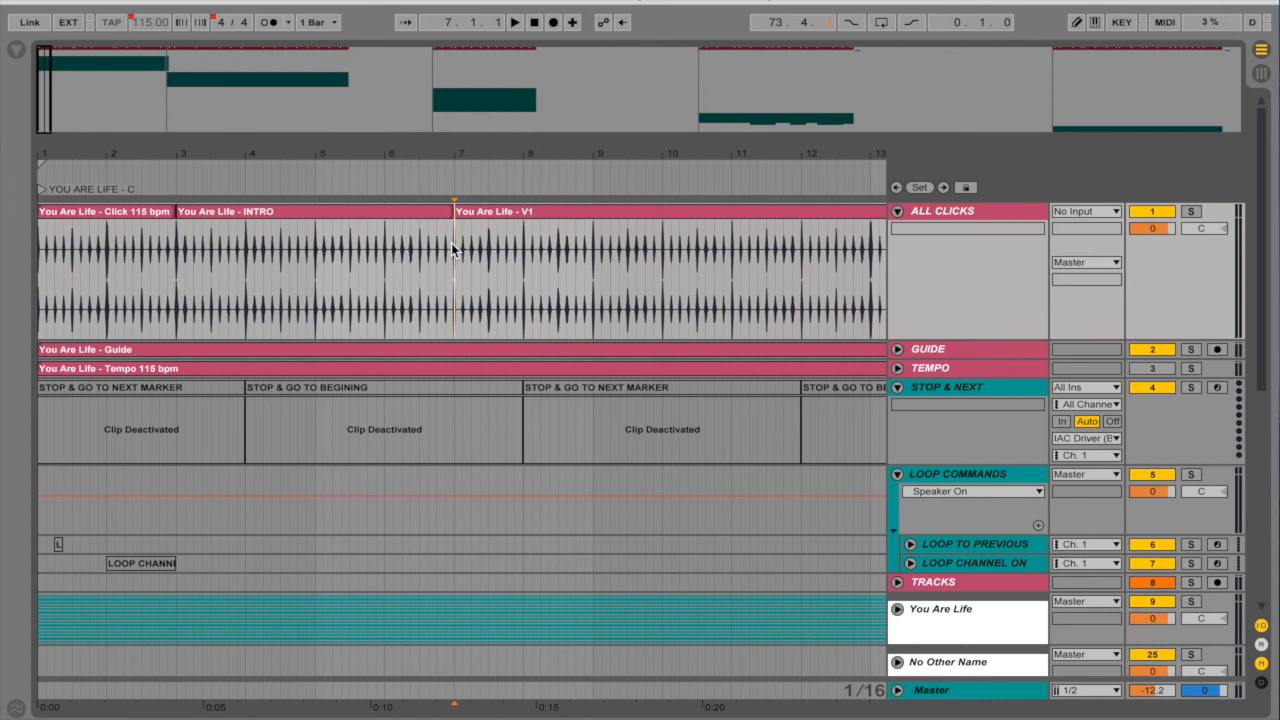
- Step through the song markers from the start of the set to Living Hope, and return to the start
key("Home")
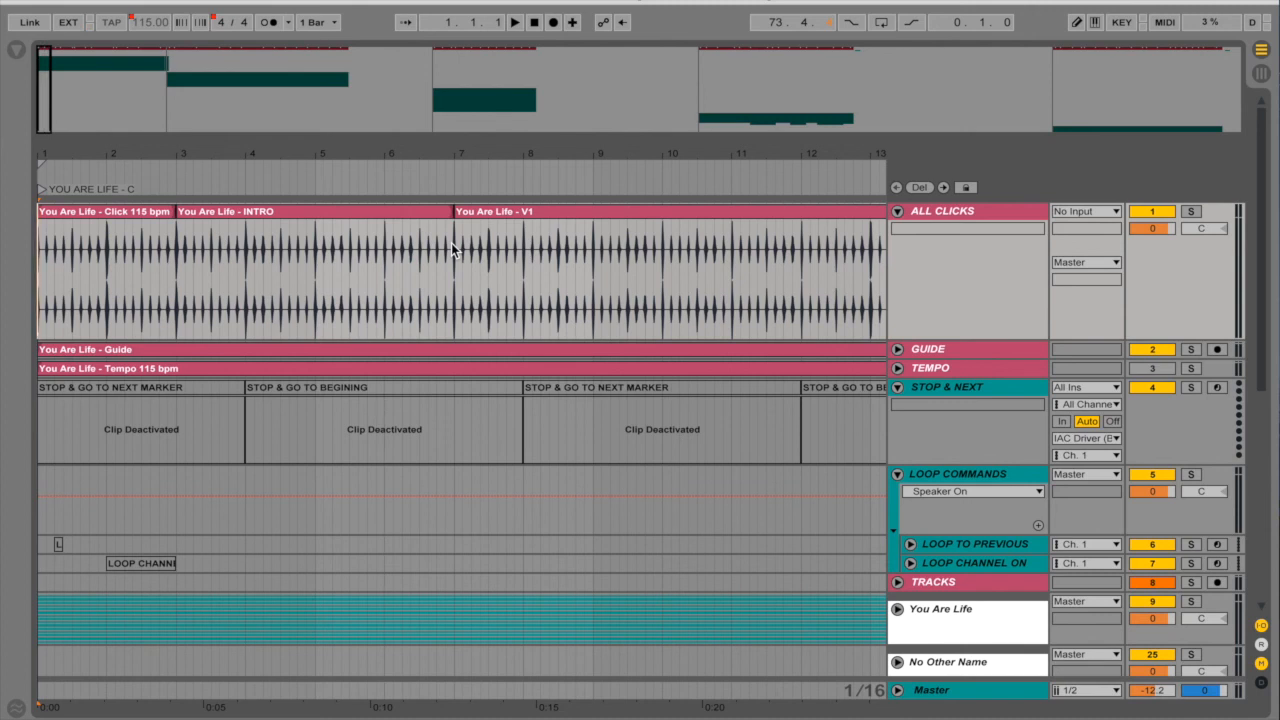
key("alt+Right")
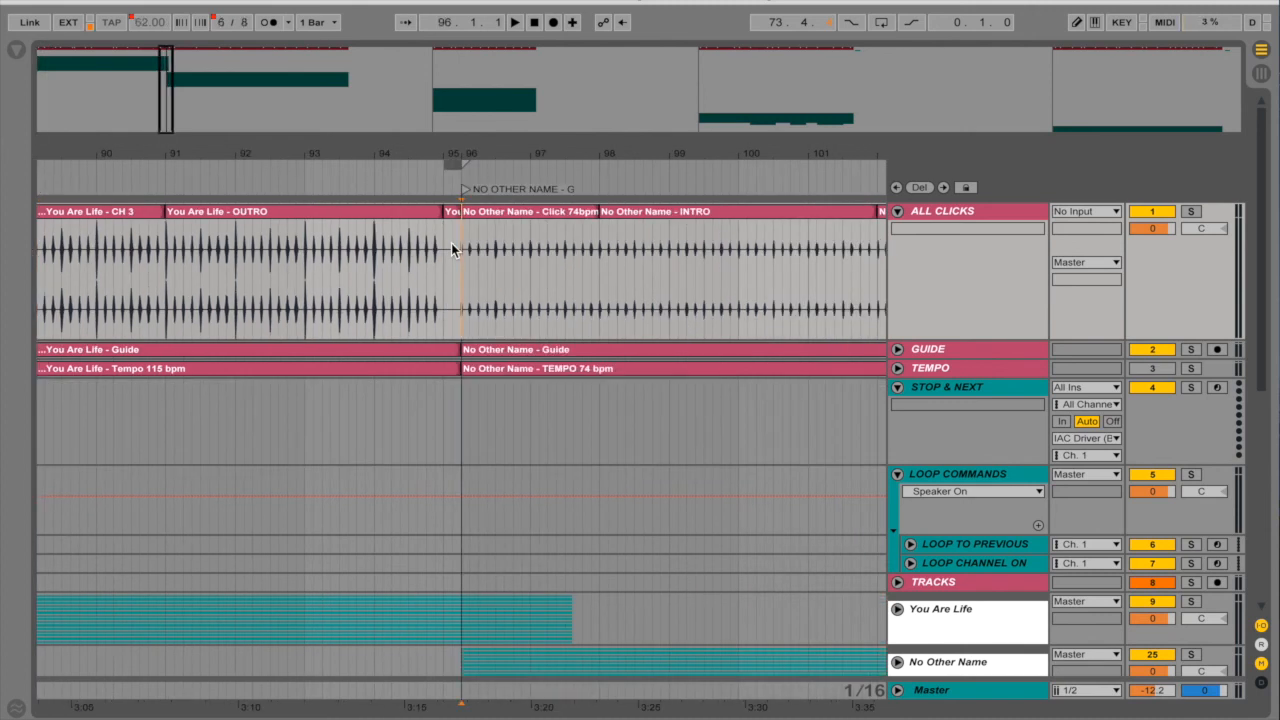
key("alt+Right")
key("alt+Right")
key("alt+Right")
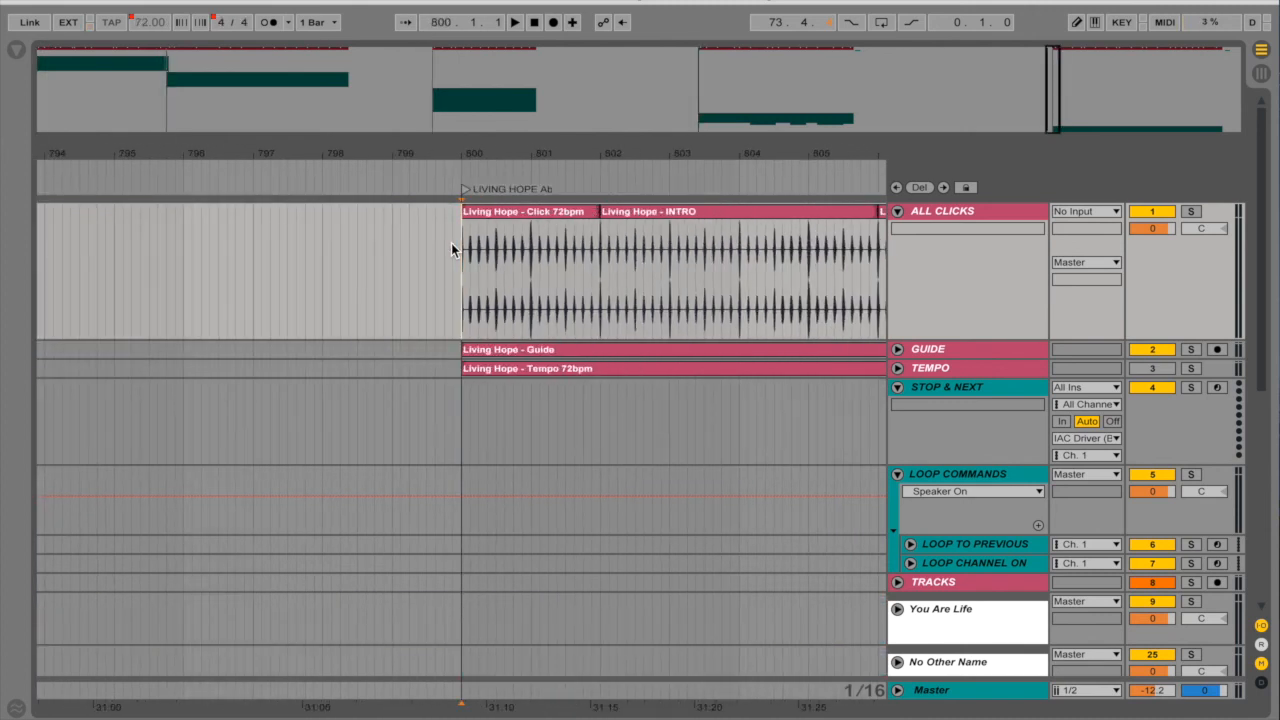
key("Home")
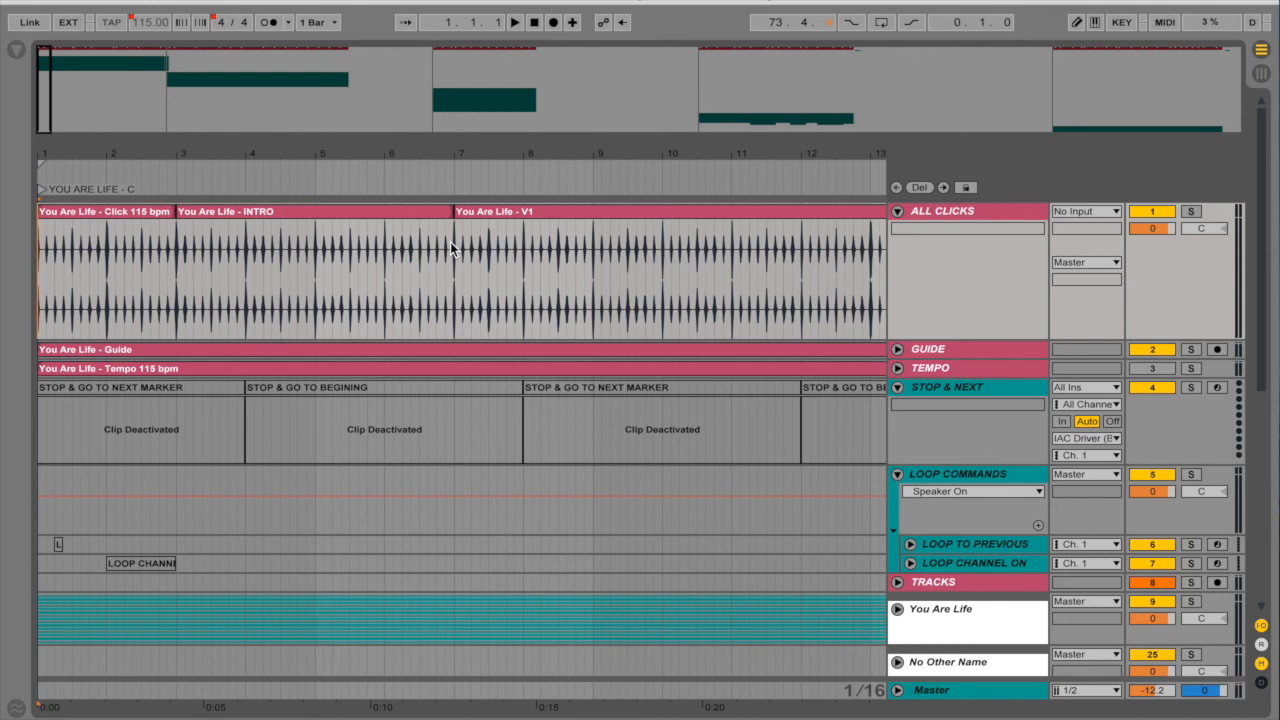
- Save the Live Set under the new name CC 10-17-18 in the SEQ folder
key("super+shift+s")
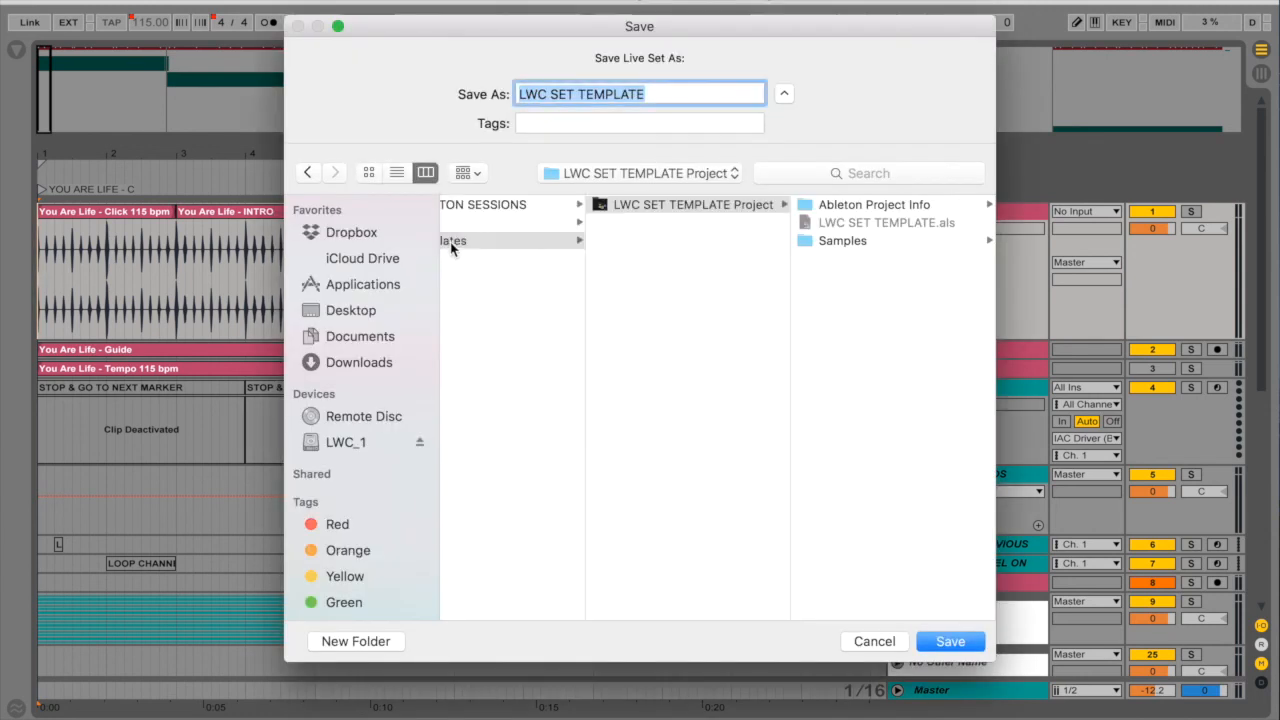
key("BackSpace")
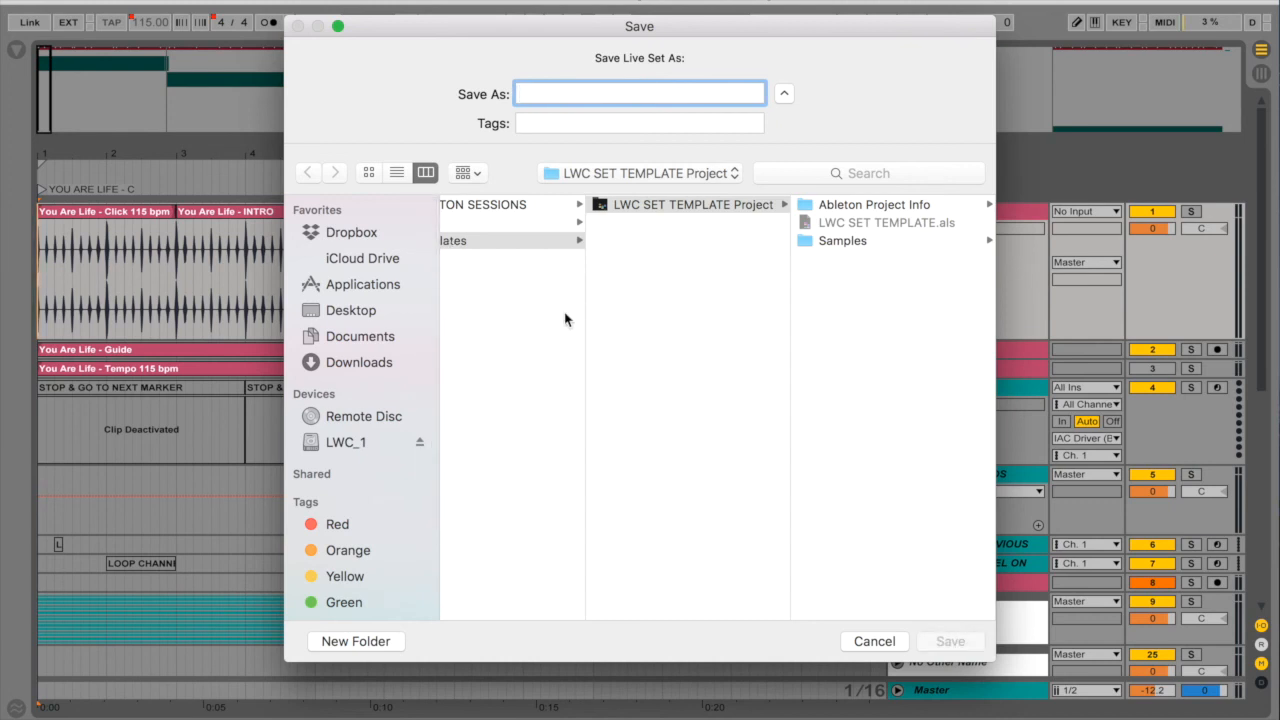
scroll(563, 317, "left", 2)
scroll(594, 346, "left", 2)
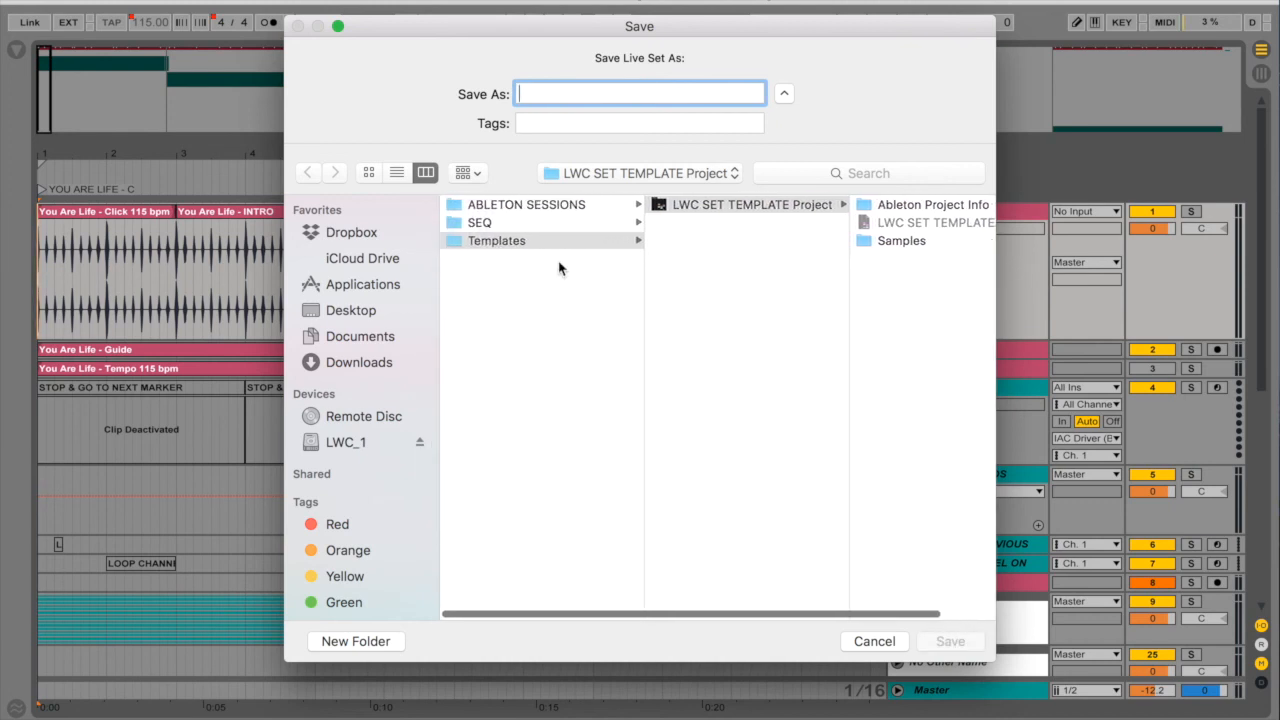
left_click(524, 222)
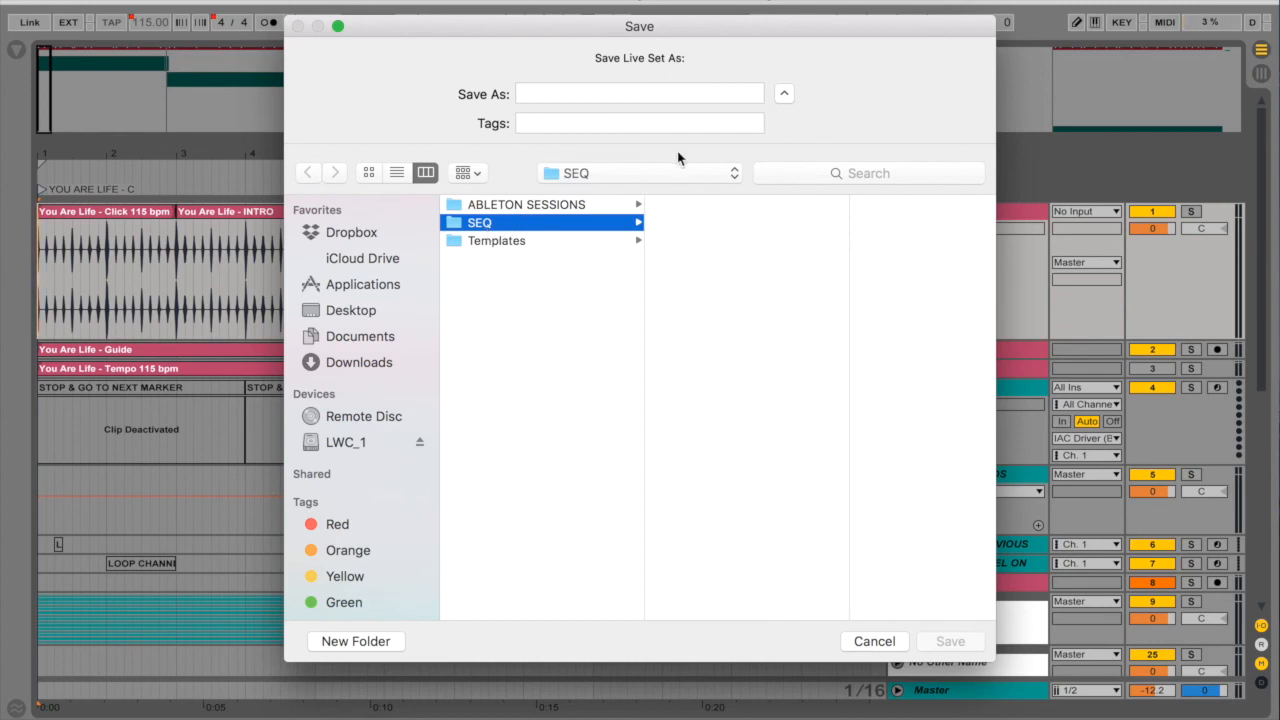
left_click(635, 91)
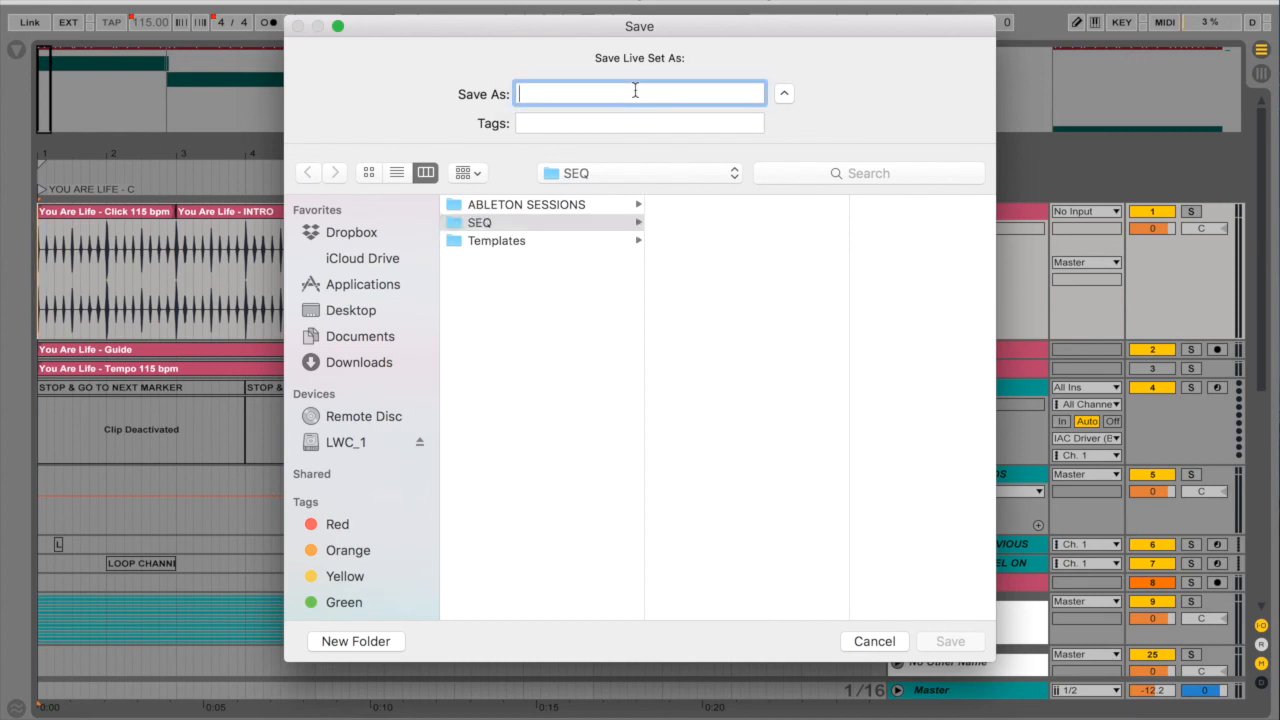
type("CC")
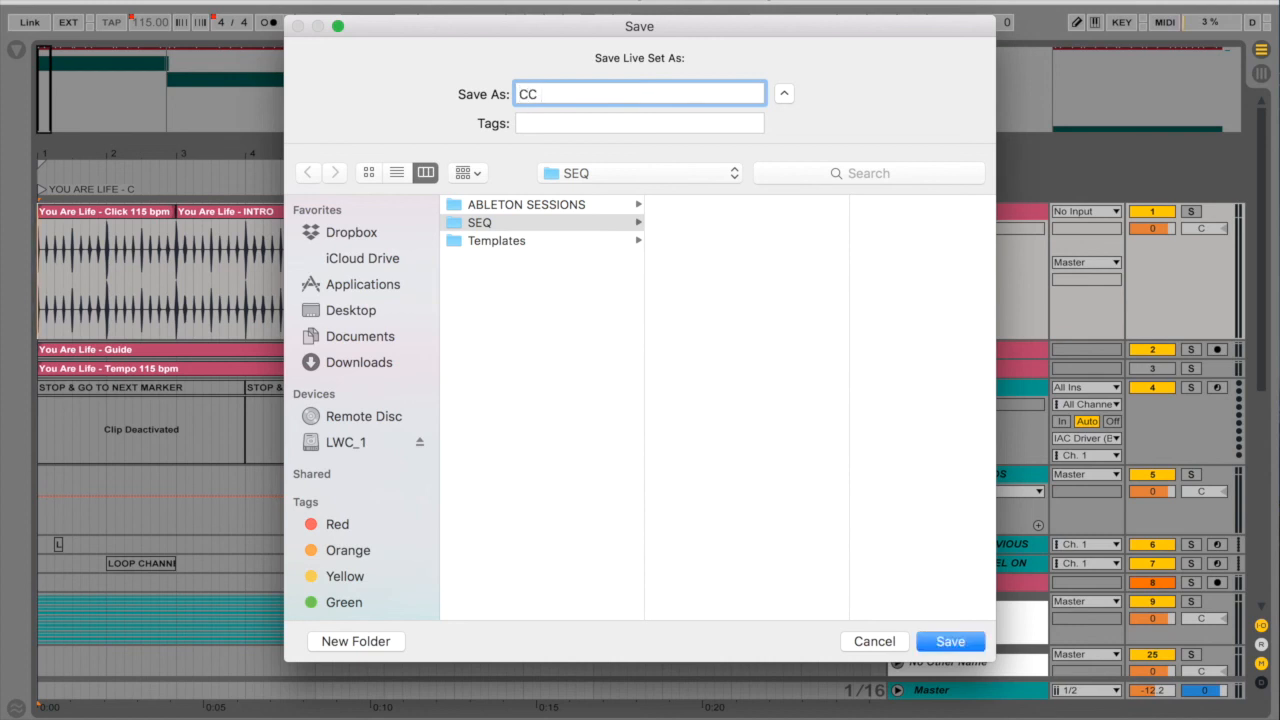
type(" 10-17-18")
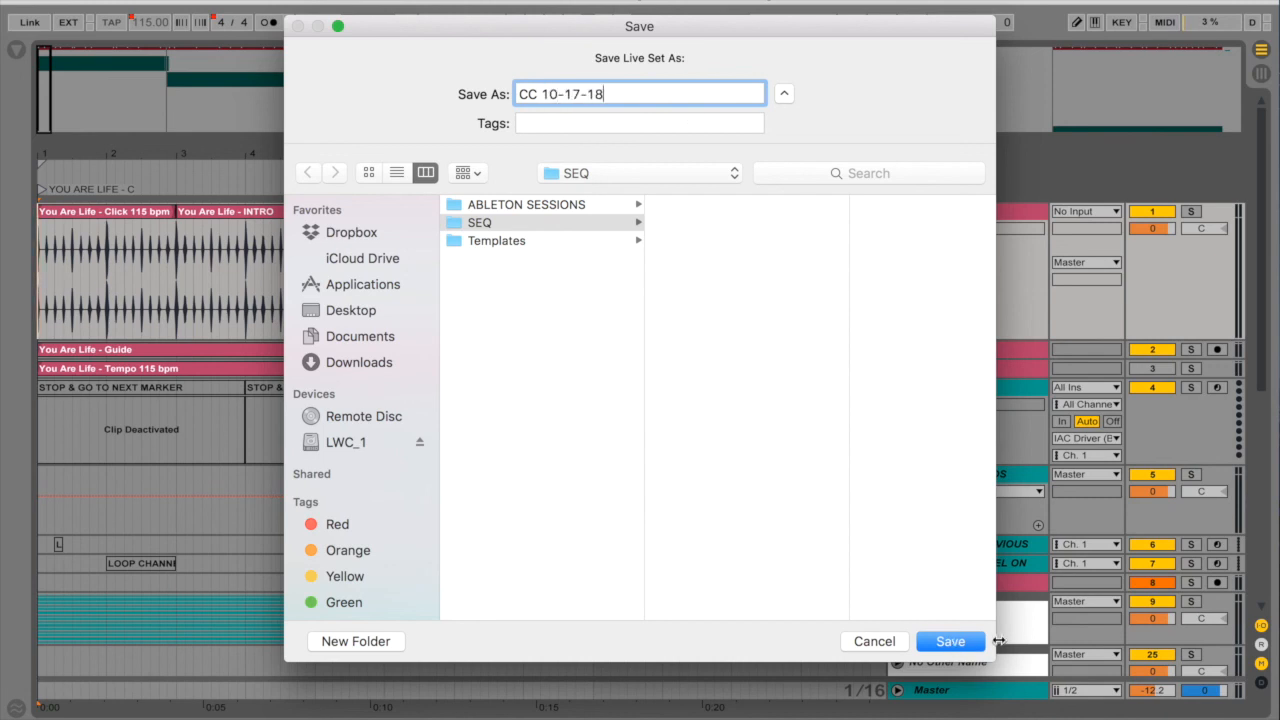
key("Return")
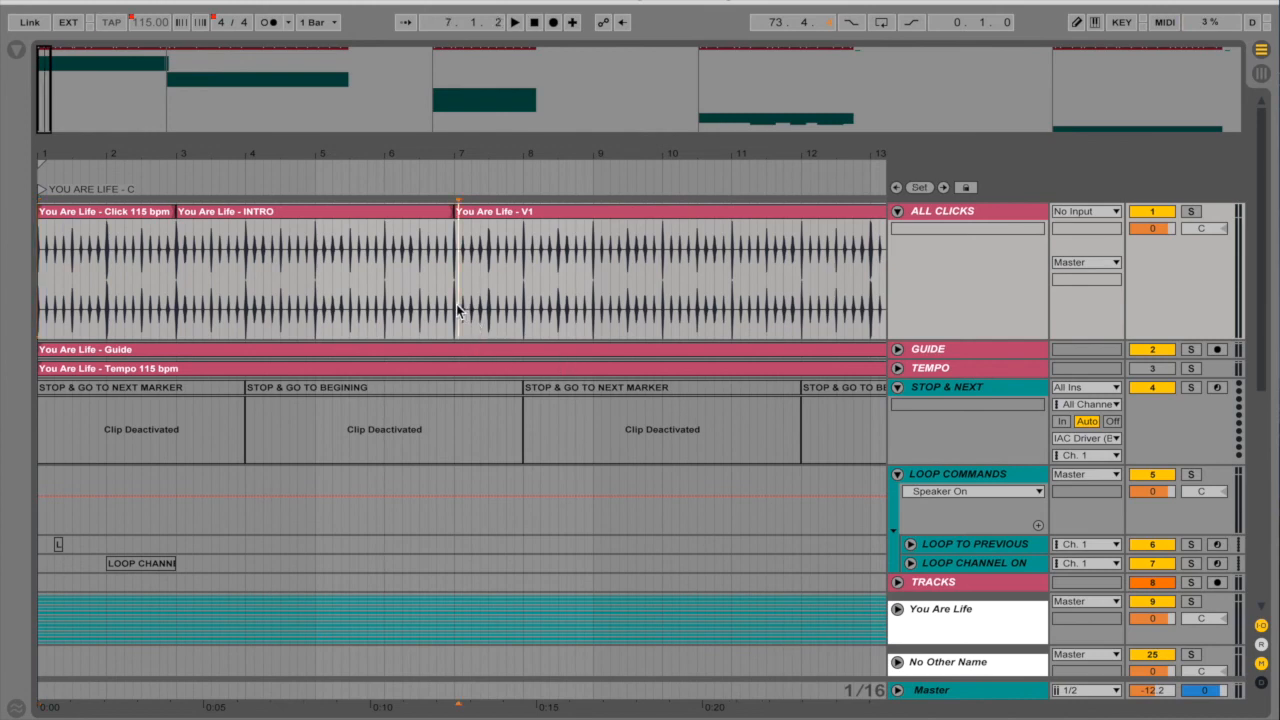
- Switch to Session View, select the ALL CLICKS track, and check the available audio output devices in the audio preferences
key("Tab")
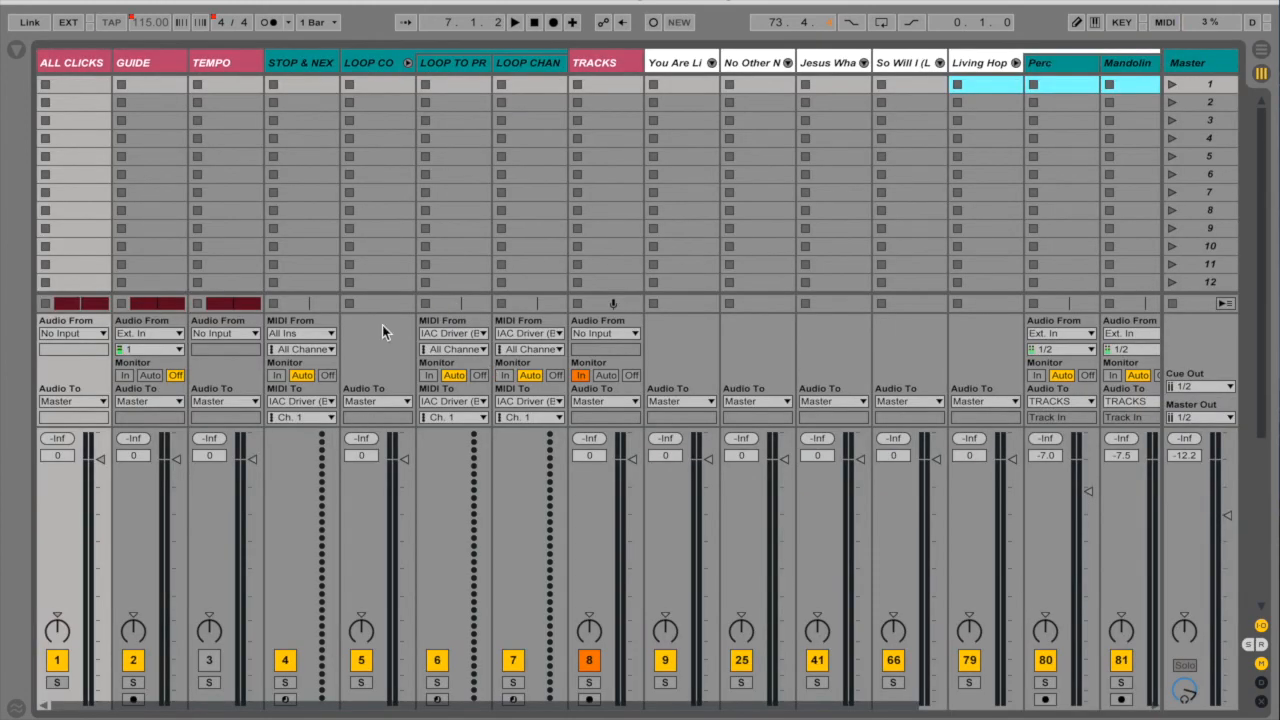
left_click(68, 63)
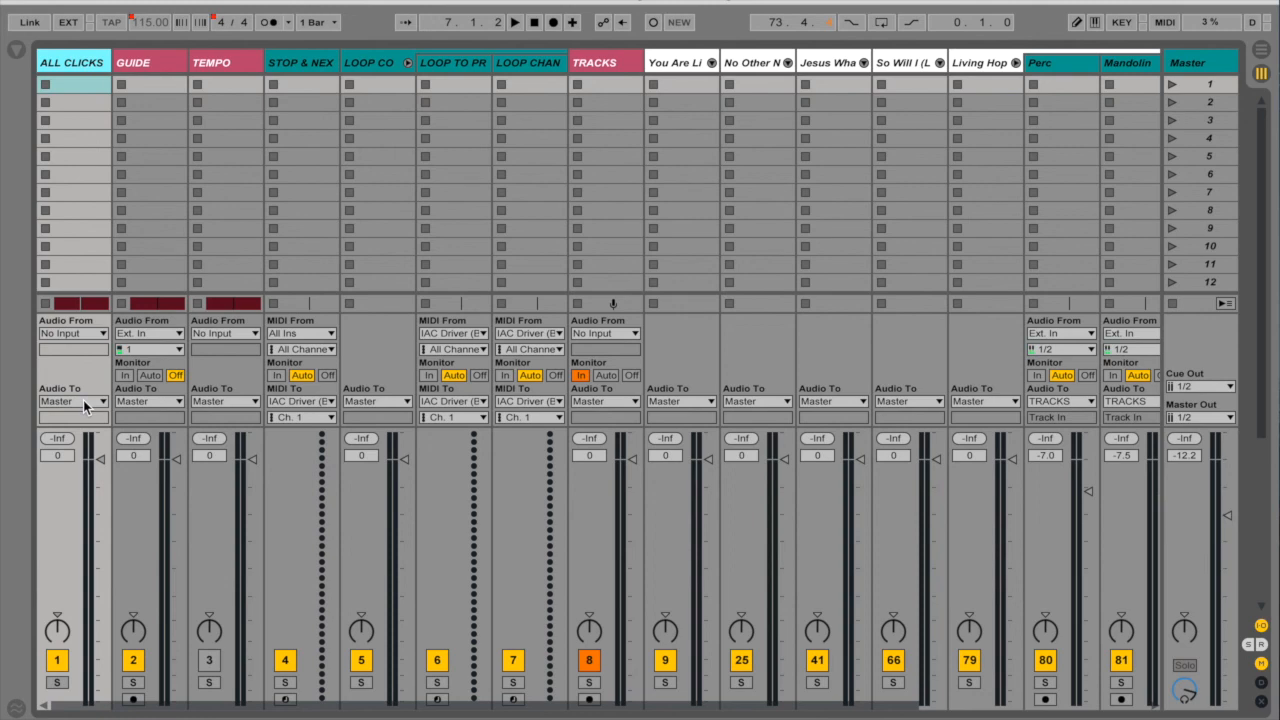
key("super+comma")
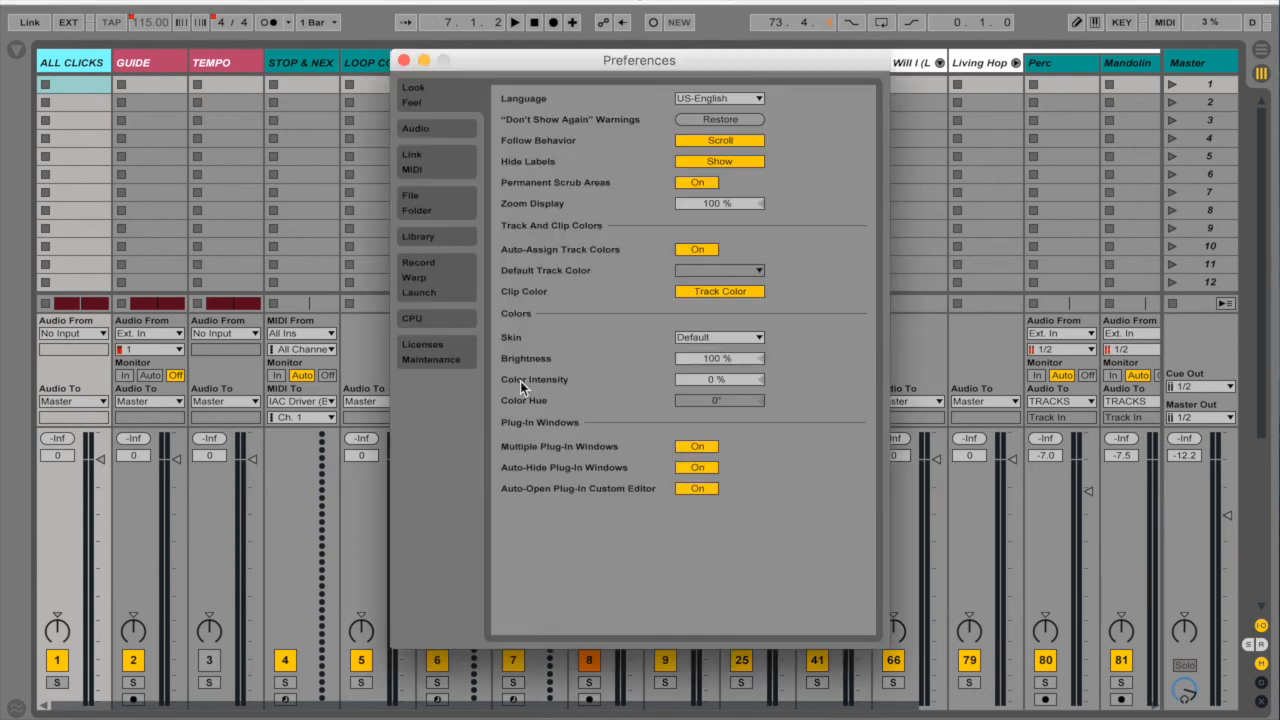
left_click(420, 128)
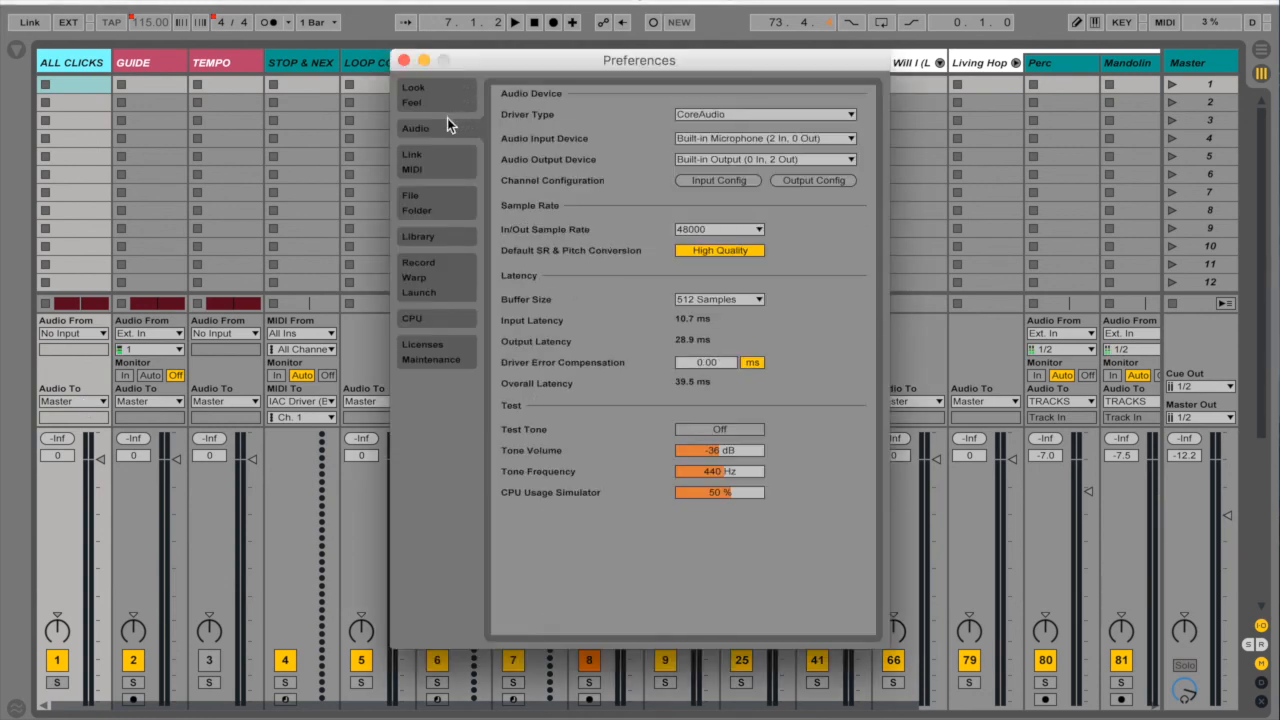
left_click(752, 162)
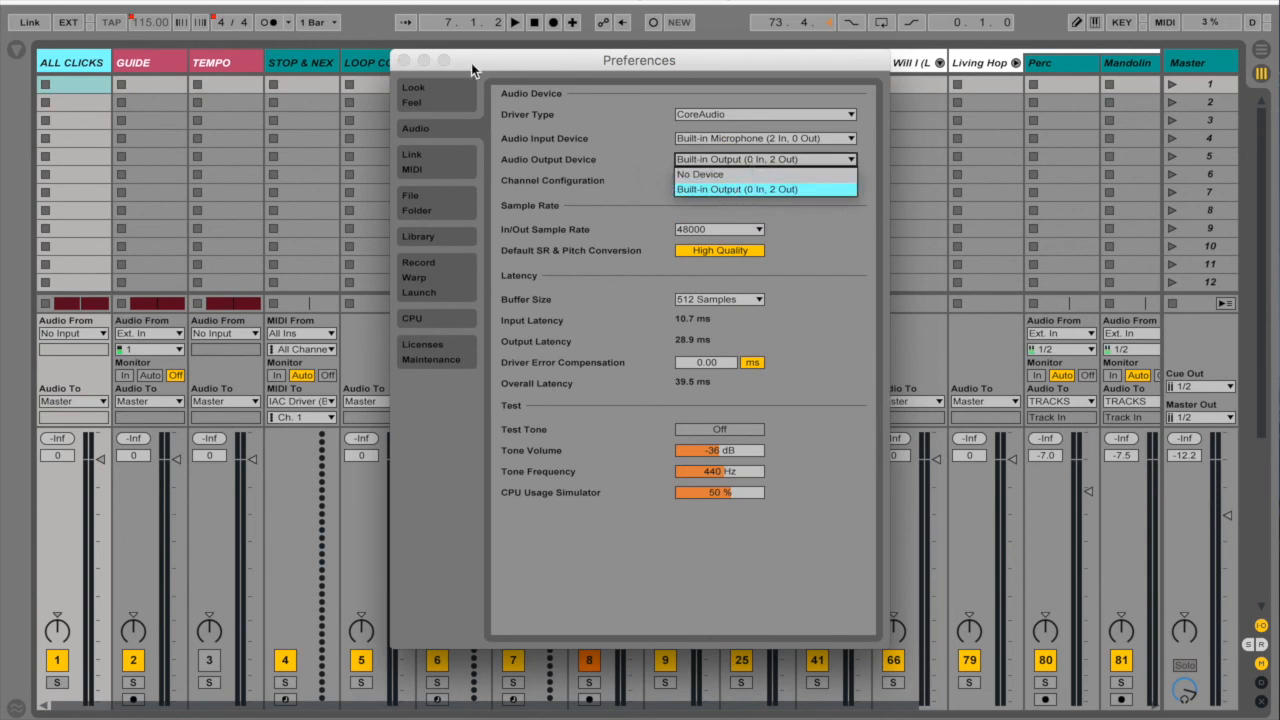
left_click(403, 61)
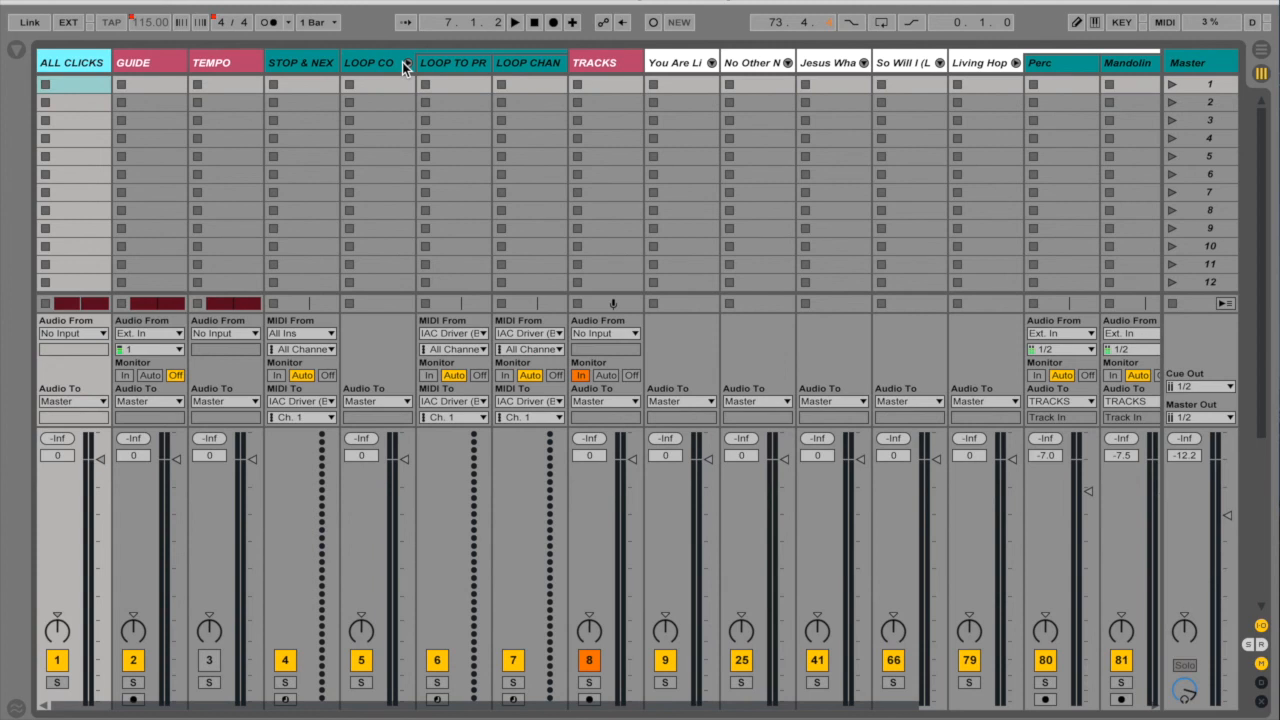
- Review the audio output device choices and the hardware output channel configuration in the audio preferences
key("super+comma")
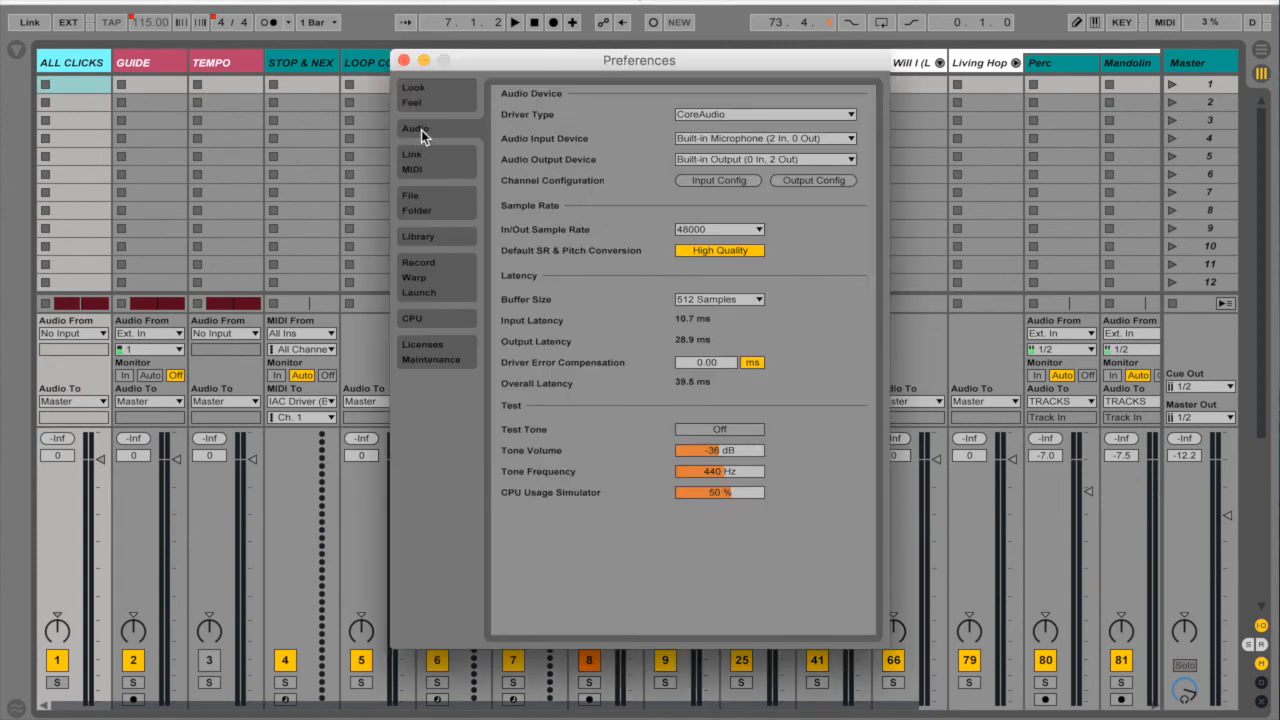
left_click(708, 161)
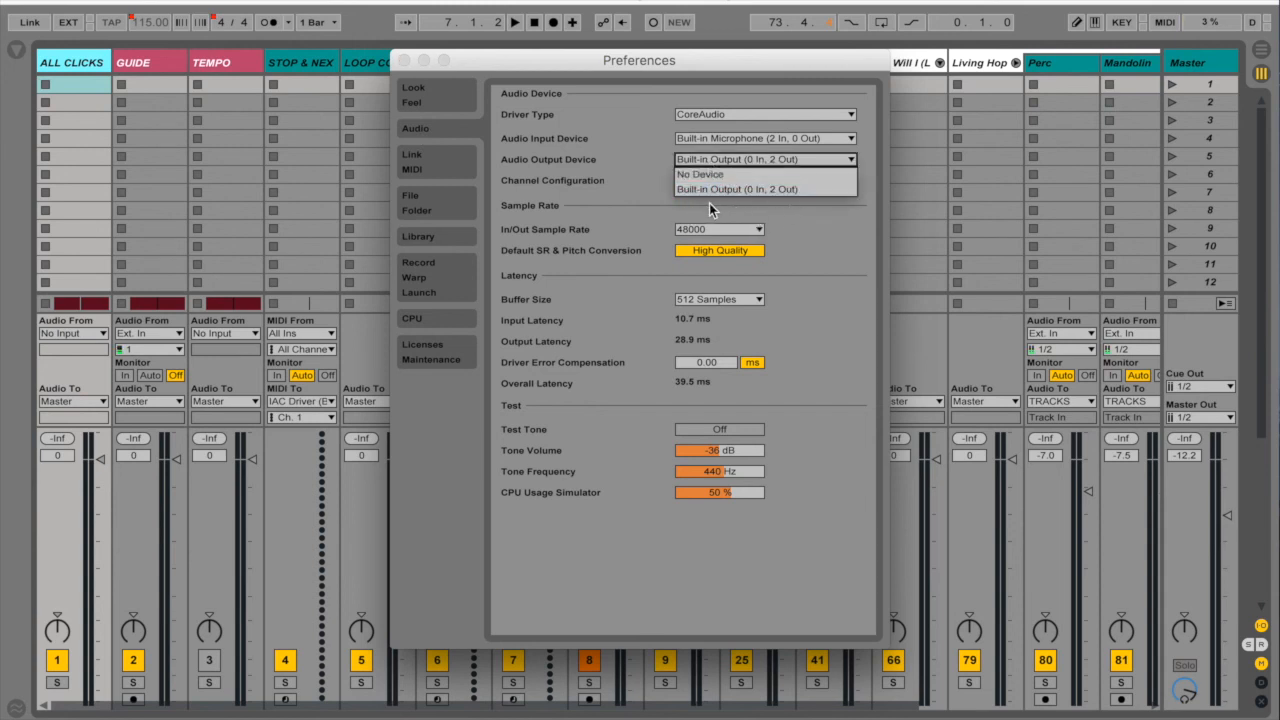
left_click(641, 192)
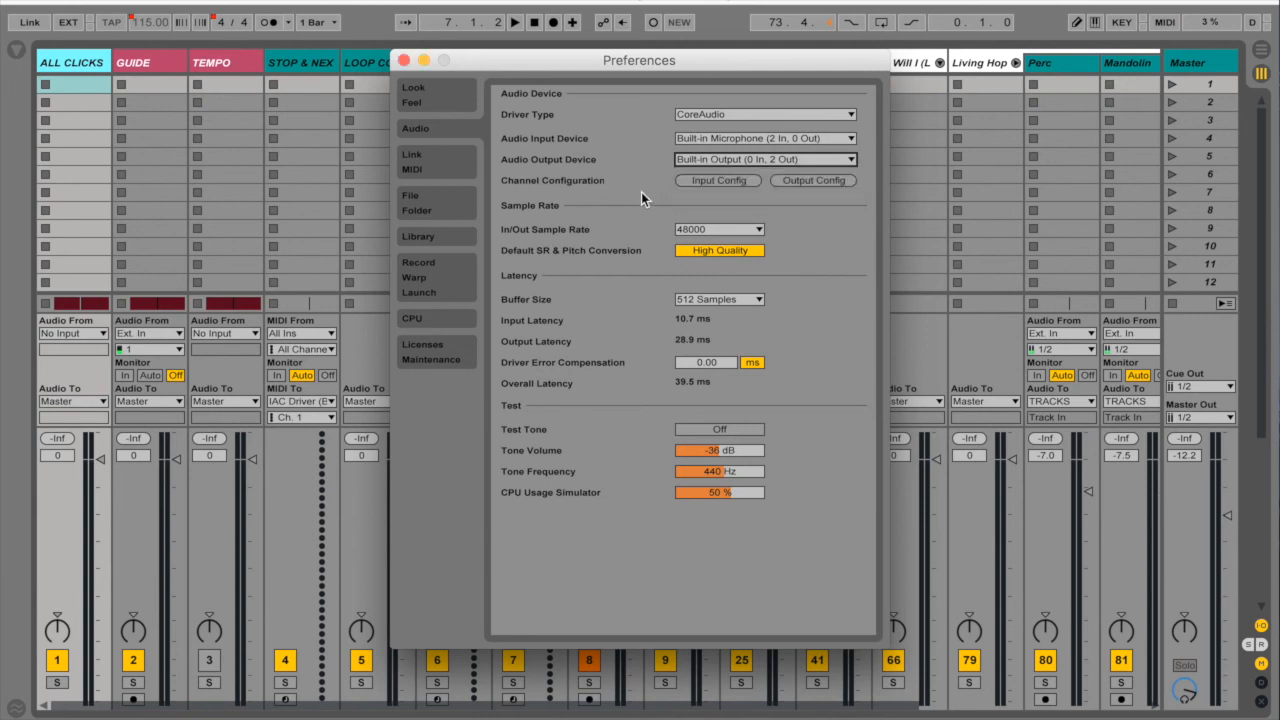
left_click(822, 181)
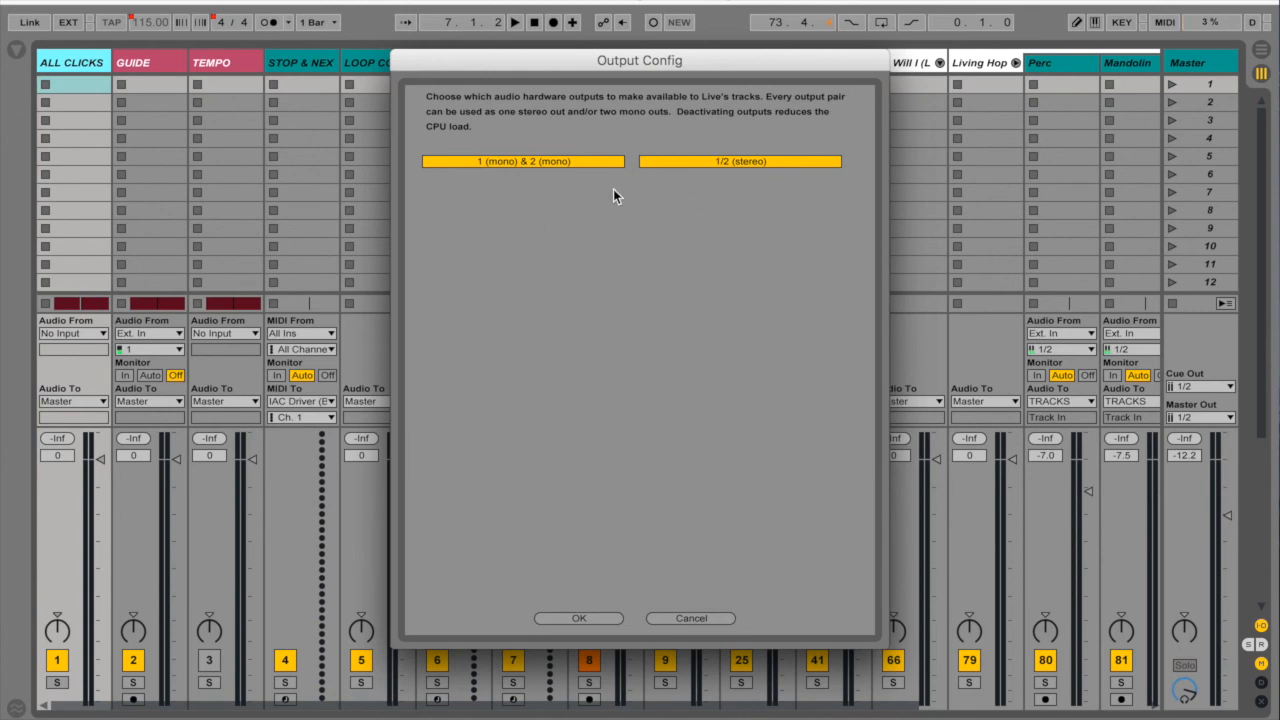
left_click(605, 620)
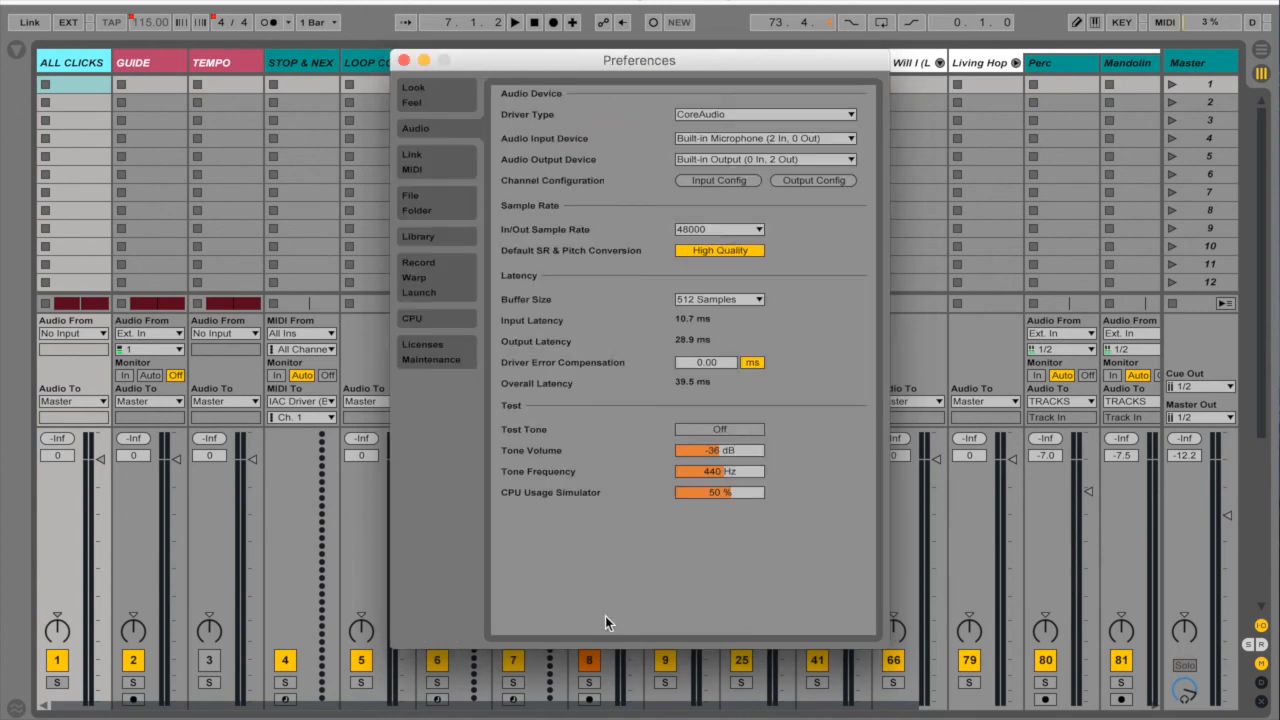
left_click(403, 60)
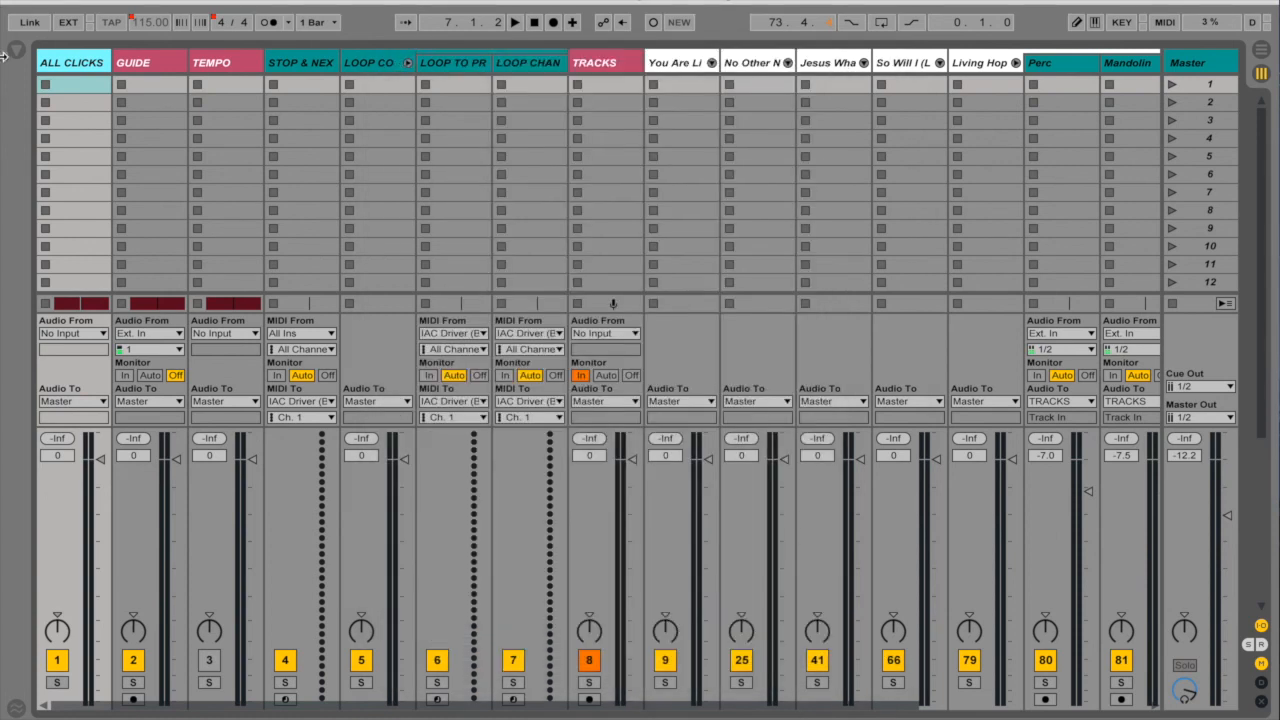
- Route the ALL CLICKS track's audio to Ext. Out on mono output 1
left_click(80, 399)
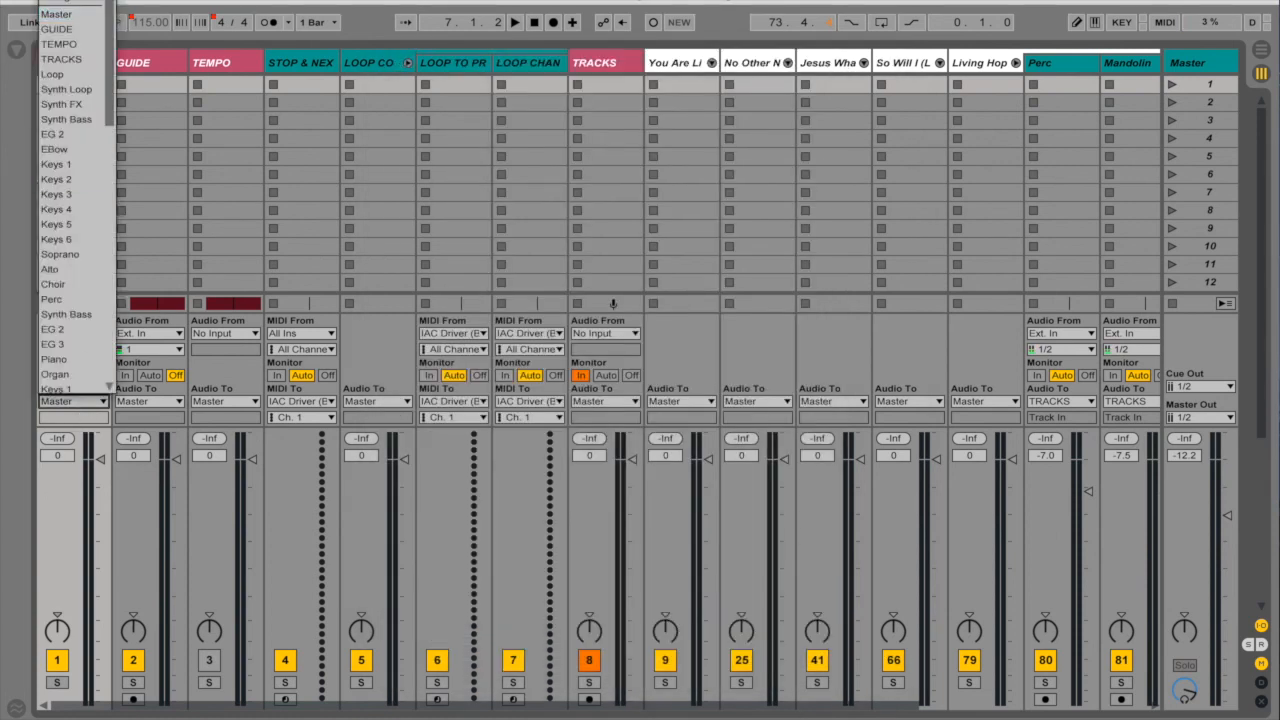
left_click(62, 1)
left_click(76, 419)
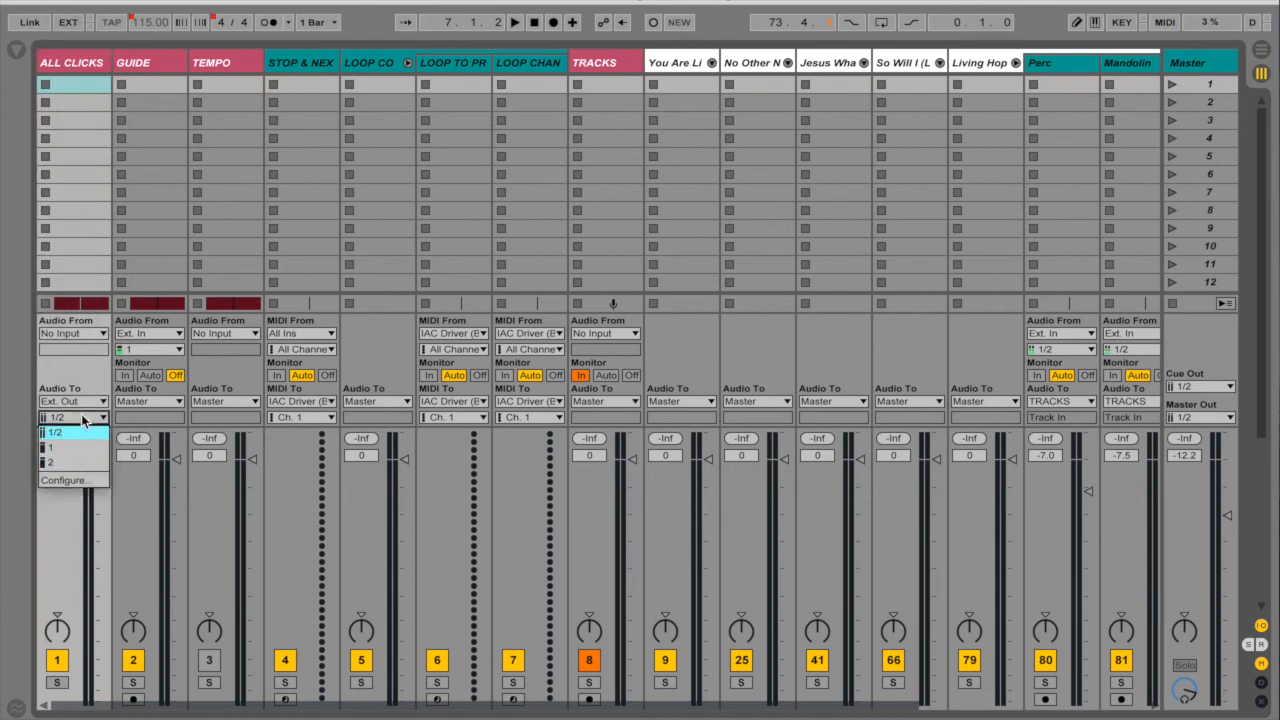
left_click(62, 446)
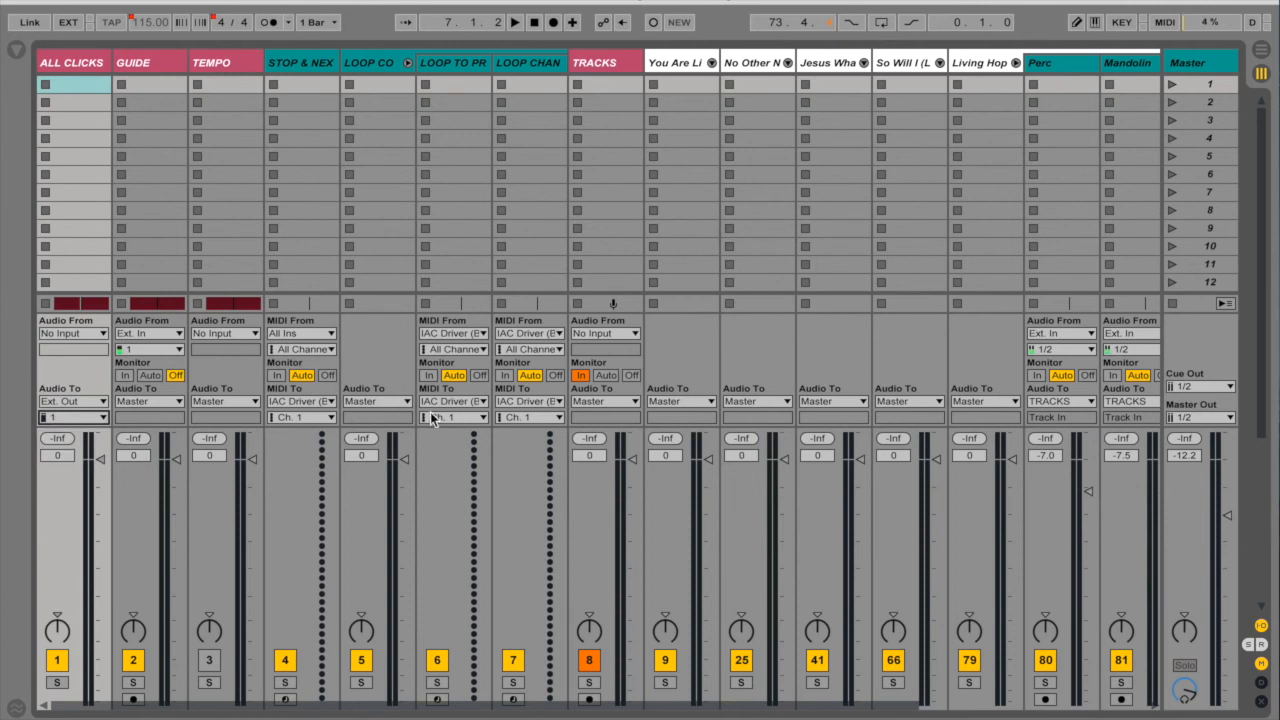
- Route the TRACKS track's audio to Ext. Out, leaving it on stereo output 1/2
left_click(592, 62)
left_click(591, 401)
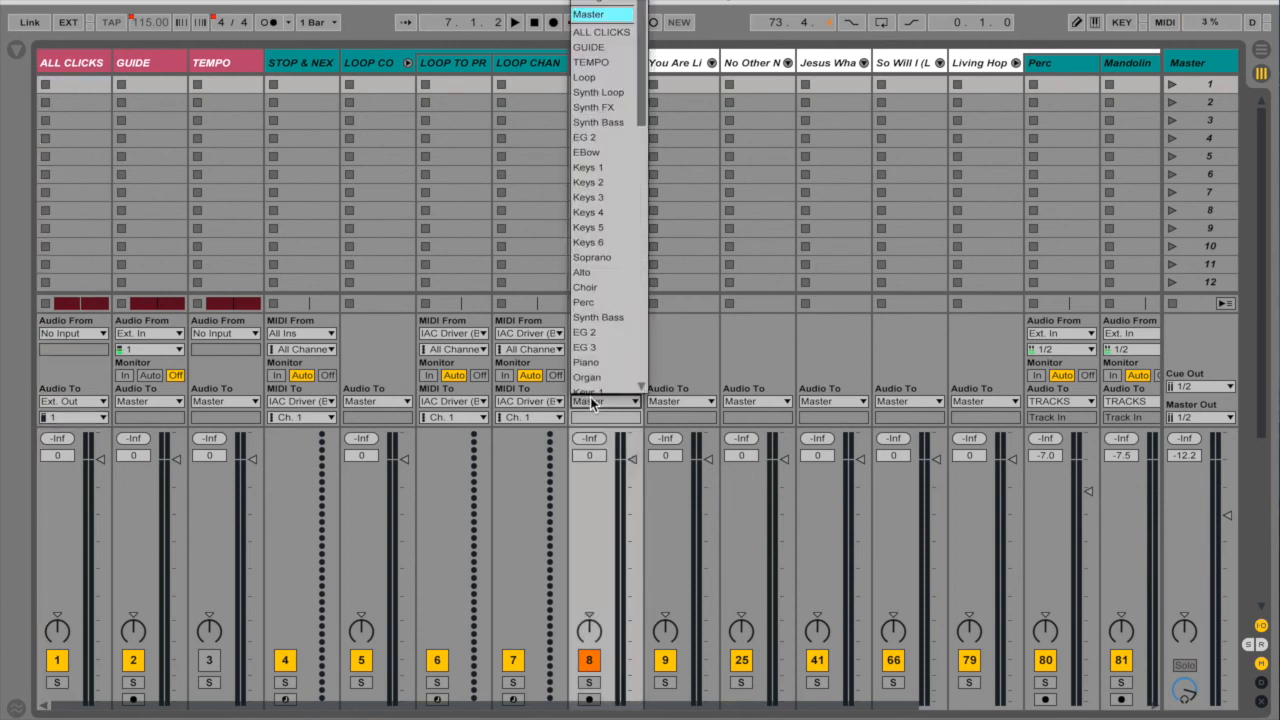
left_click(607, 22)
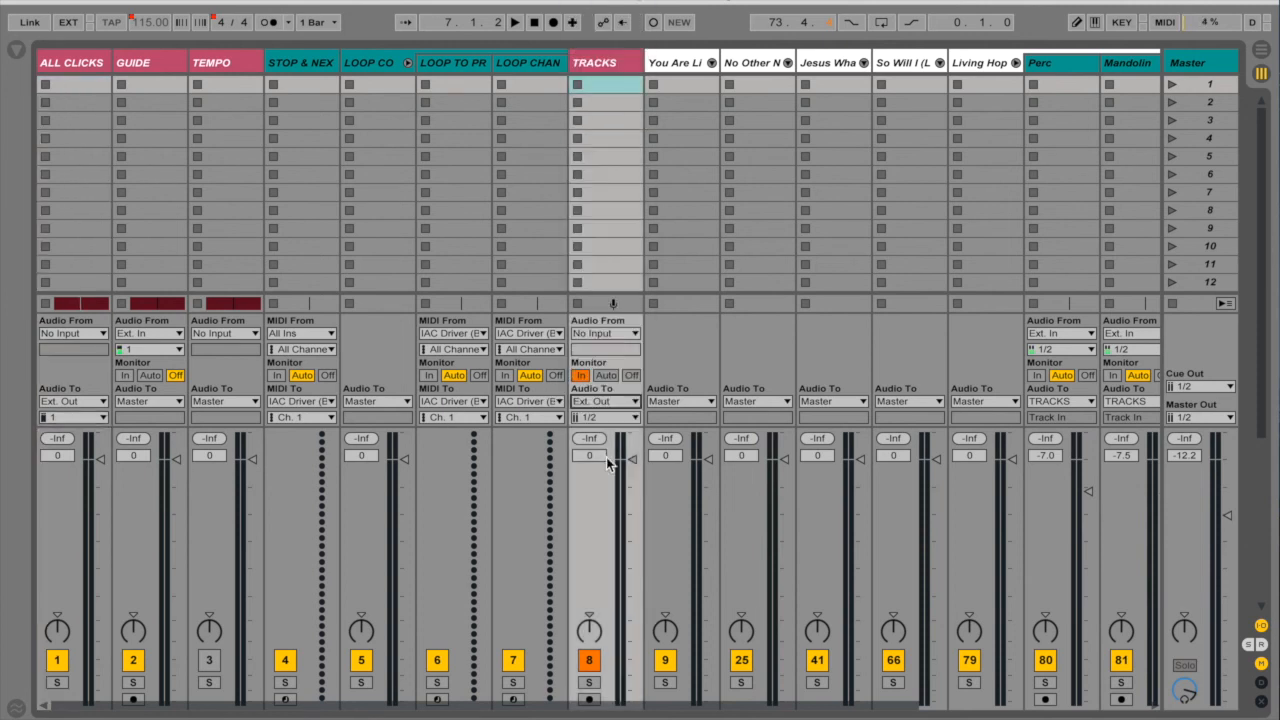
left_click(620, 420)
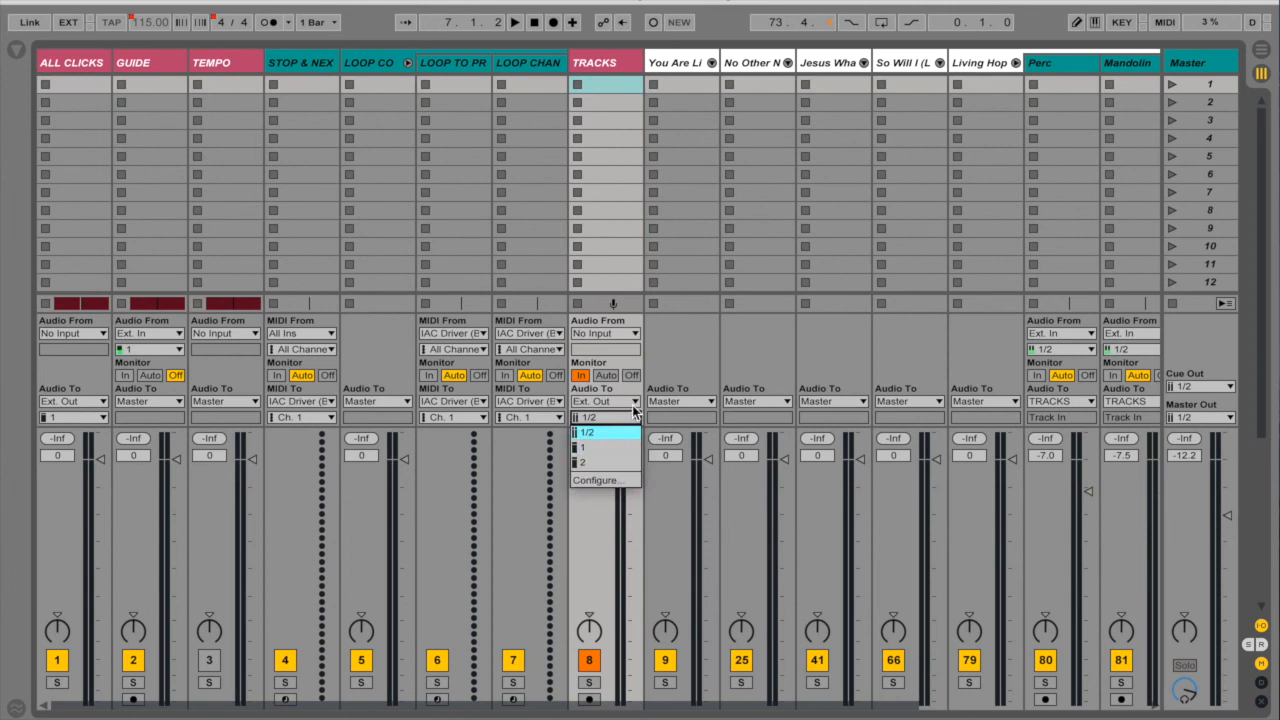
left_click(633, 408)
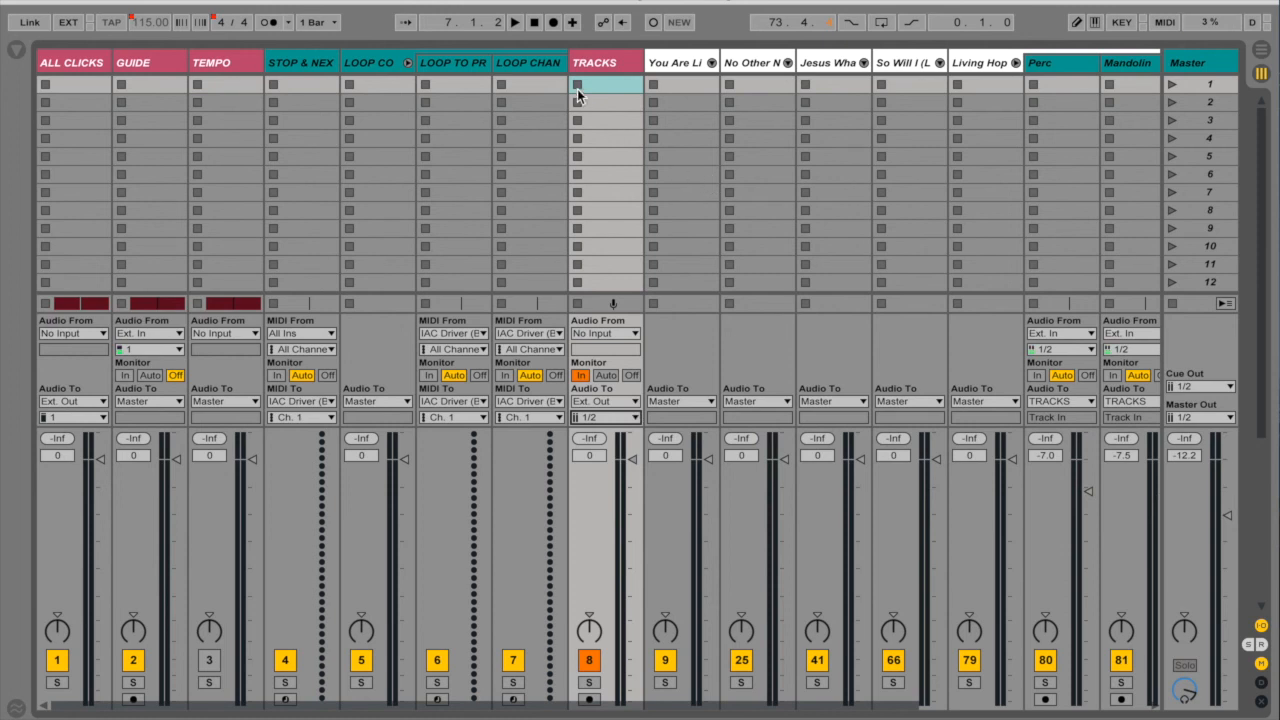
- Collapse the Living Hope group track to hide its individual stems
left_click(600, 62)
left_click(679, 65)
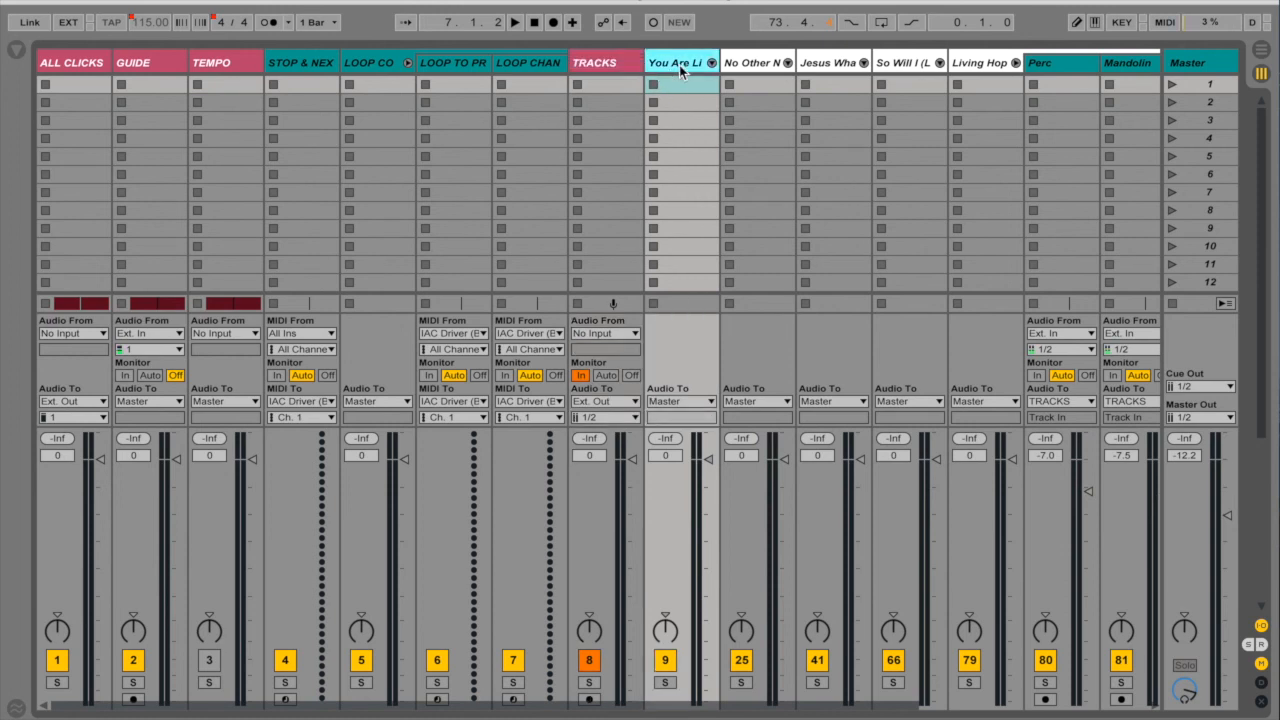
left_click(1016, 63)
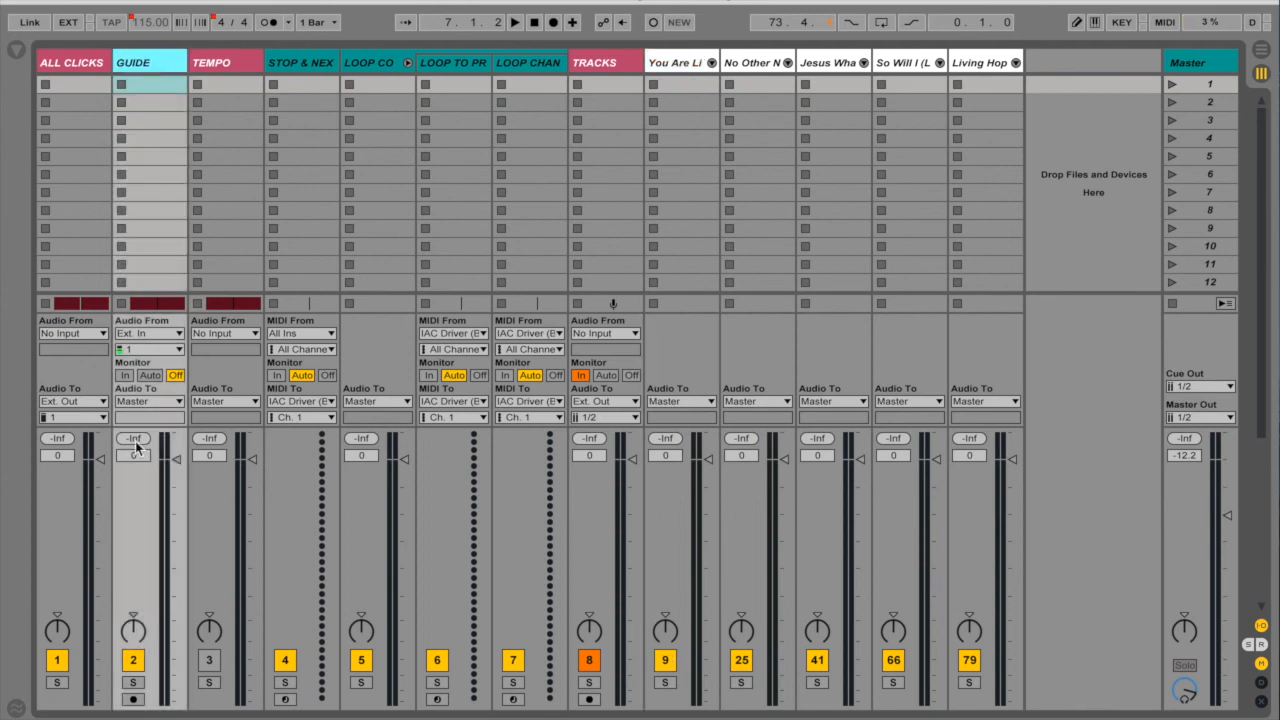
- Route the GUIDE track's audio to Ext. Out on mono output 1
left_click(141, 401)
left_click(146, 0)
left_click(138, 418)
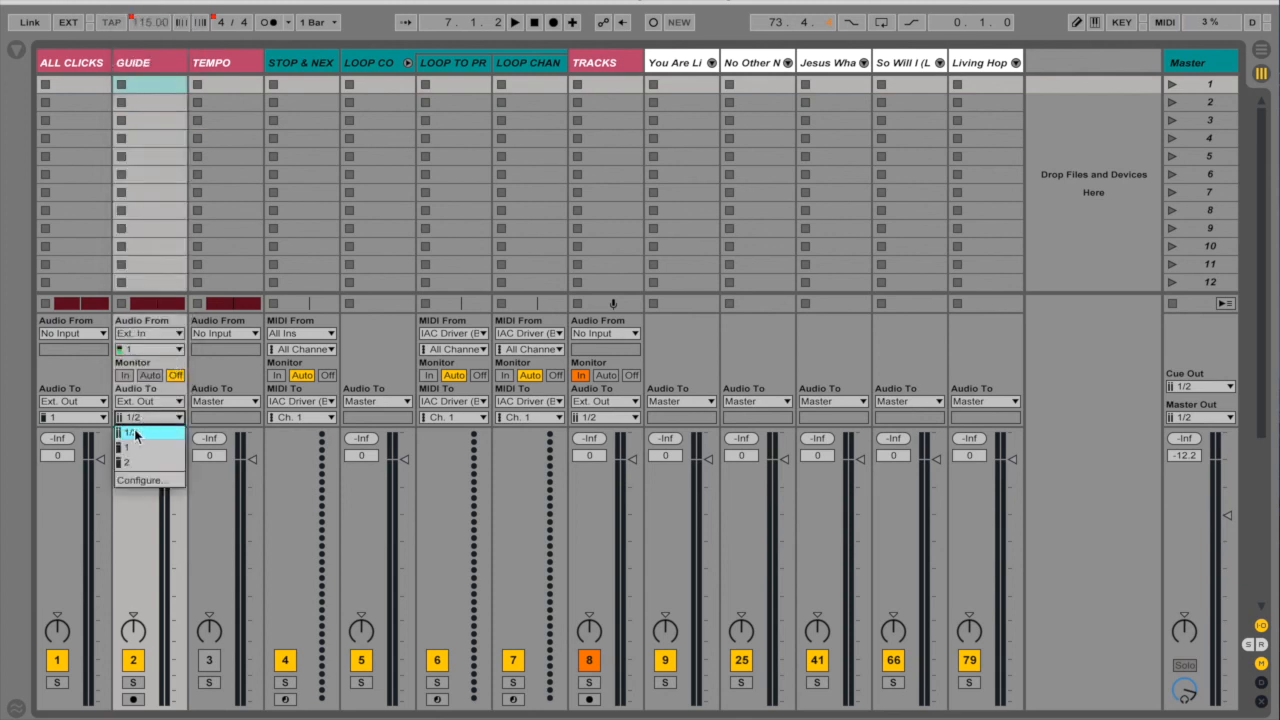
left_click(134, 450)
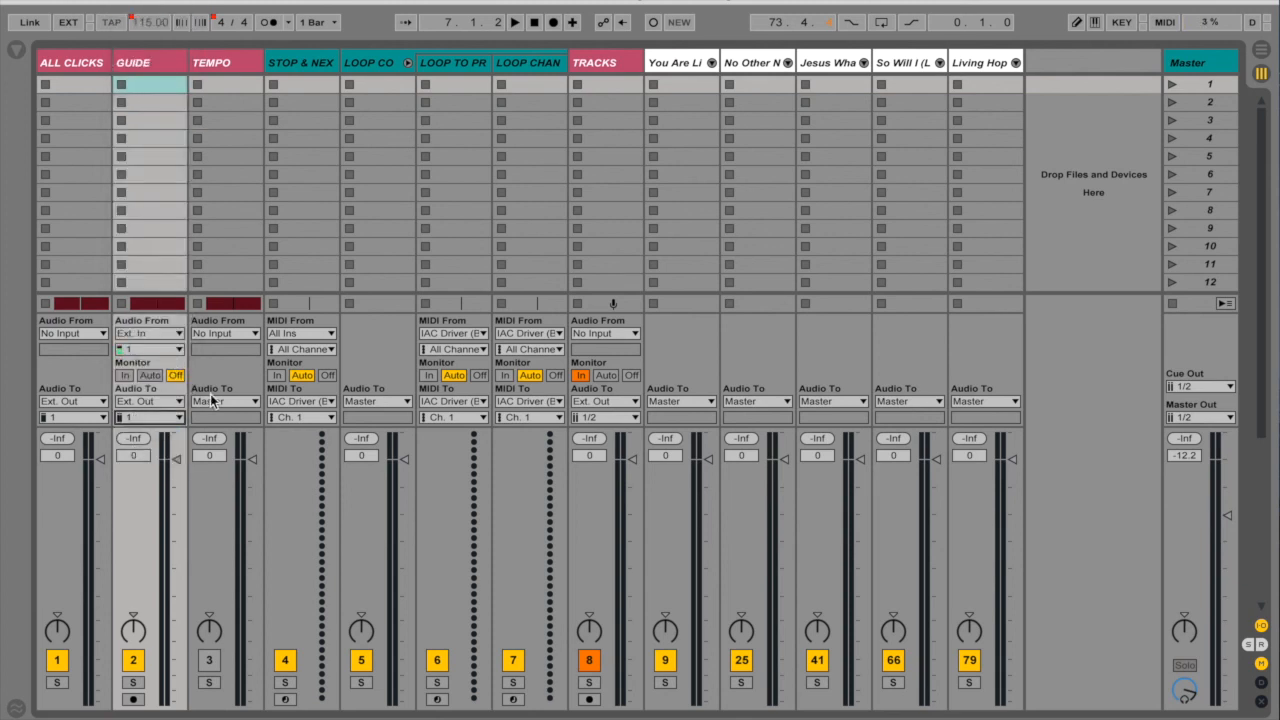